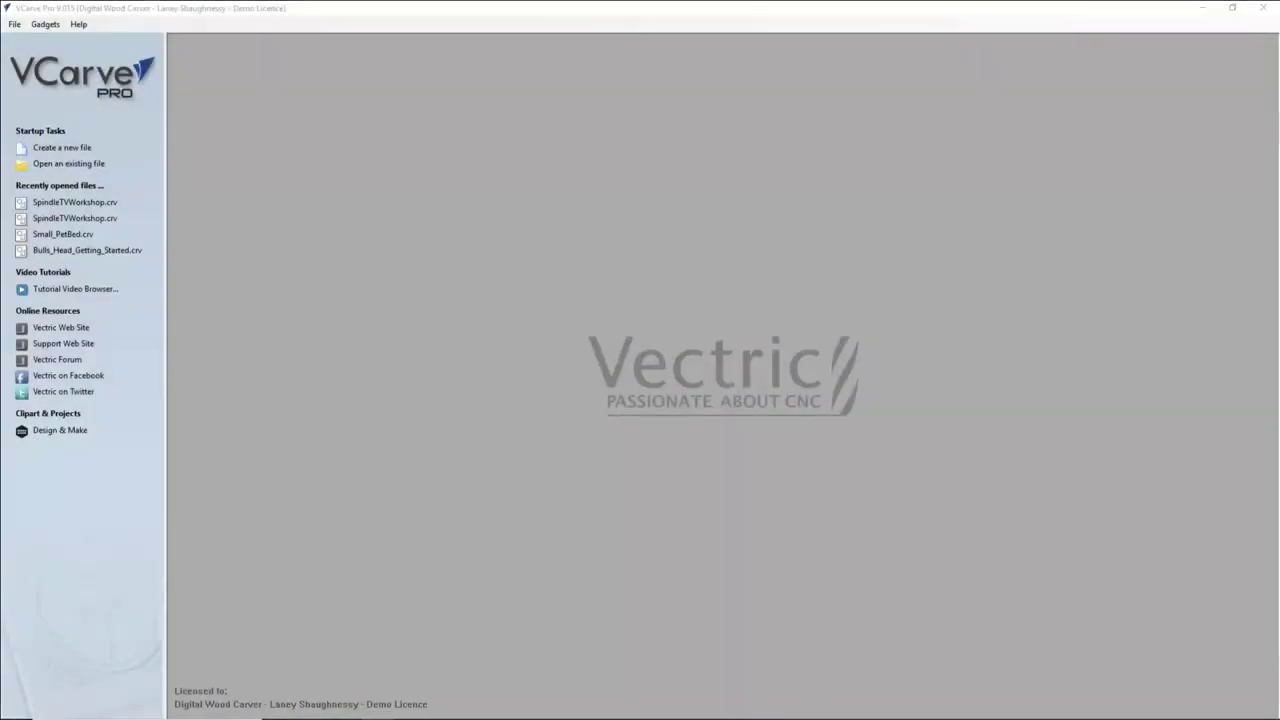
- Create a new file from the VCarve Pro startup page
{"action": "left_click", "coordinate": [65, 148]}
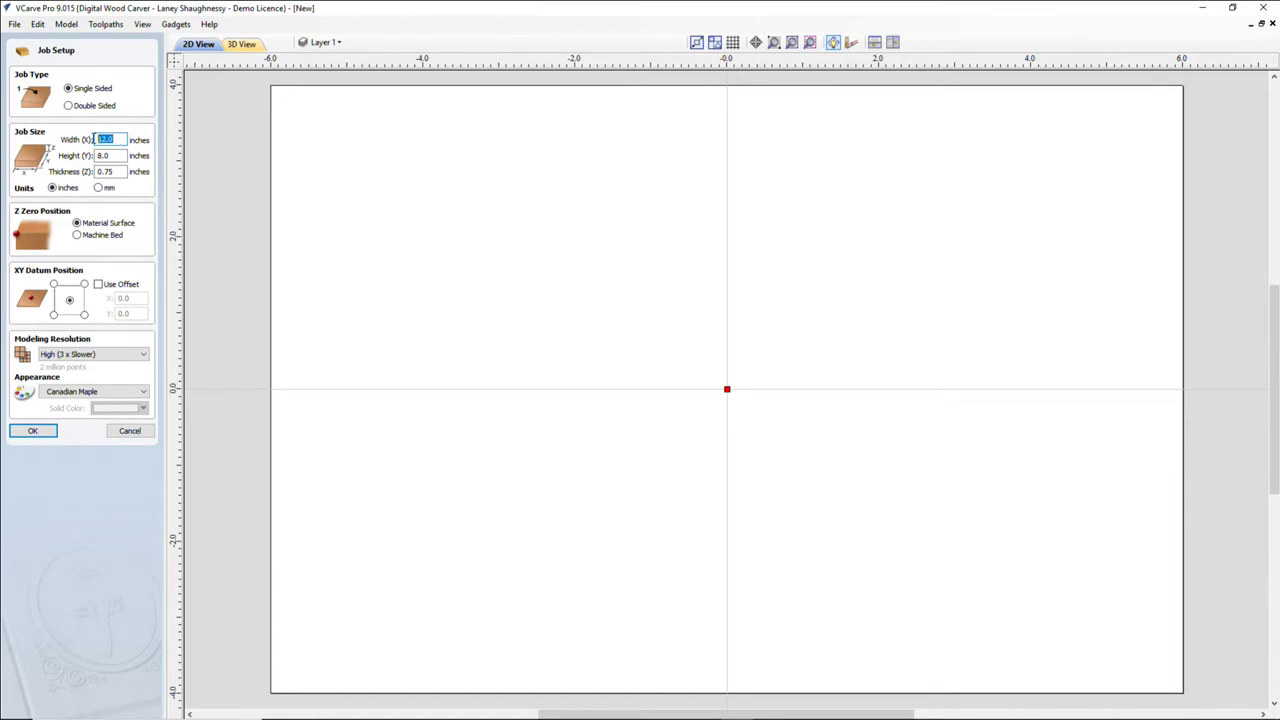
- Set the job to 12.0 wide, 8.0 high and 0.75 inches thick, and create it
{"action": "double_click", "coordinate": [117, 155]}
{"action": "left_click_drag", "start_coordinate": [117, 155], "coordinate": [96, 157]}
{"action": "left_click_drag", "start_coordinate": [120, 172], "coordinate": [90, 174]}
{"action": "scroll", "coordinate": [717, 431], "scroll_direction": "down", "scroll_amount": 1}
{"action": "scroll", "coordinate": [717, 431], "scroll_direction": "up", "scroll_amount": 1}
{"action": "left_click", "coordinate": [36, 433]}
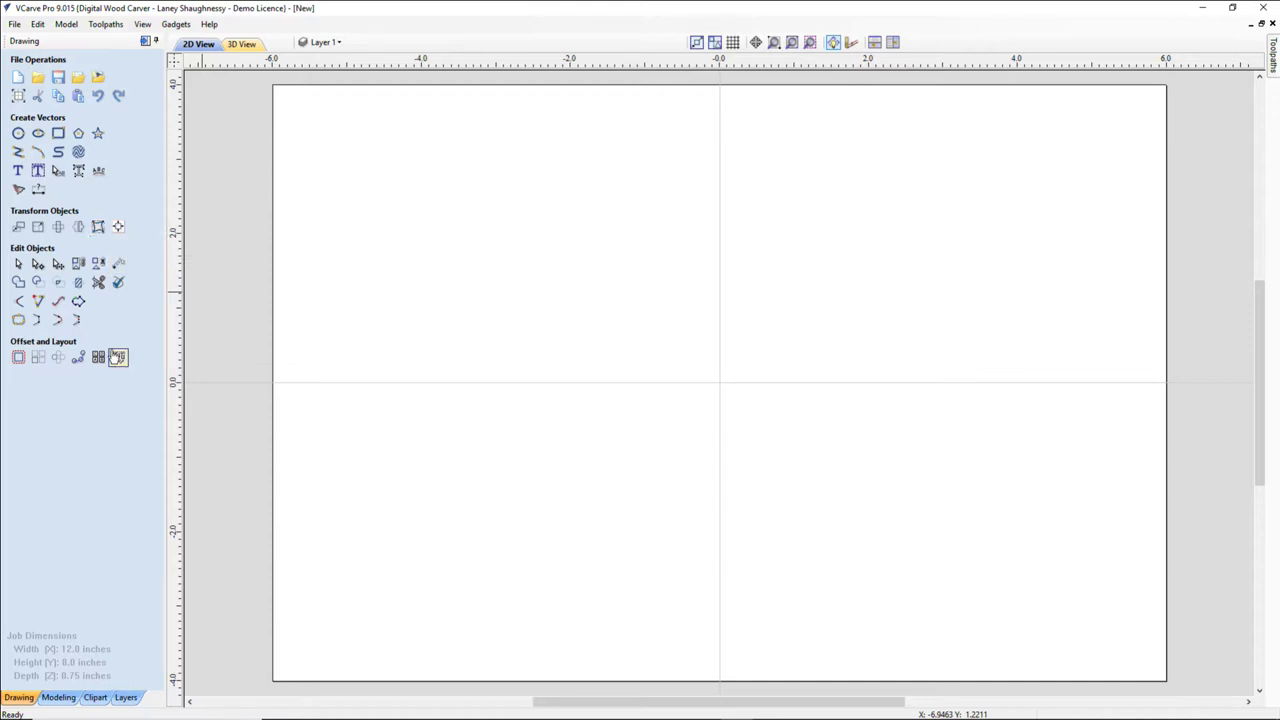
- Drop the Open_Book clipart from Objects & People onto the job and view it in 3D
{"action": "left_click", "coordinate": [95, 698]}
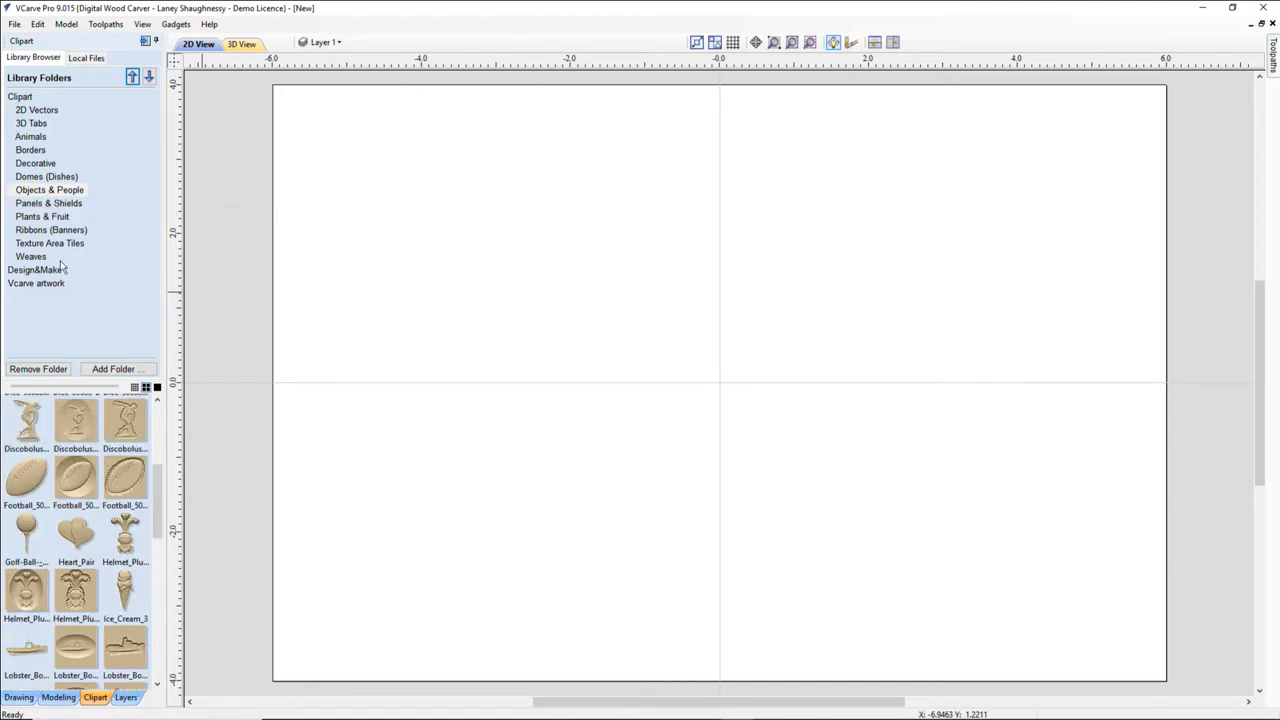
{"action": "scroll", "coordinate": [118, 540], "scroll_direction": "down", "scroll_amount": 3}
{"action": "scroll", "coordinate": [118, 540], "scroll_direction": "down", "scroll_amount": 2}
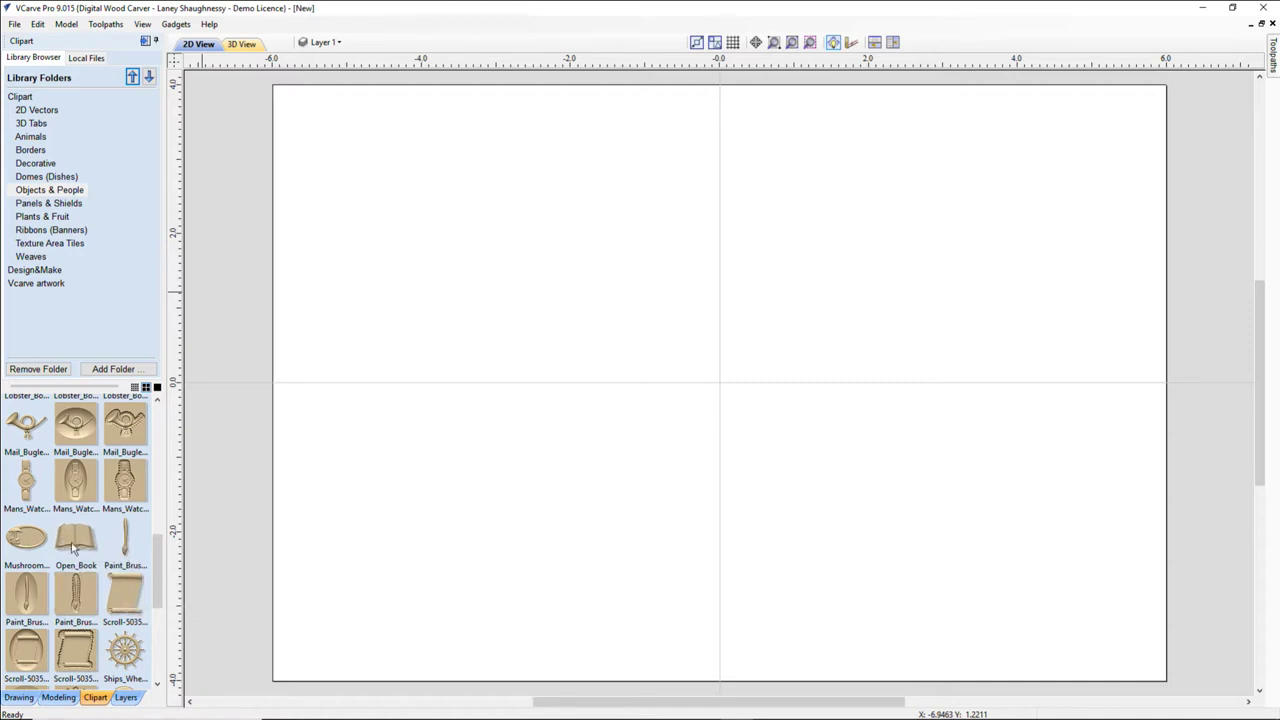
{"action": "left_click_drag", "start_coordinate": [73, 543], "coordinate": [718, 385]}
{"action": "left_click", "coordinate": [44, 231]}
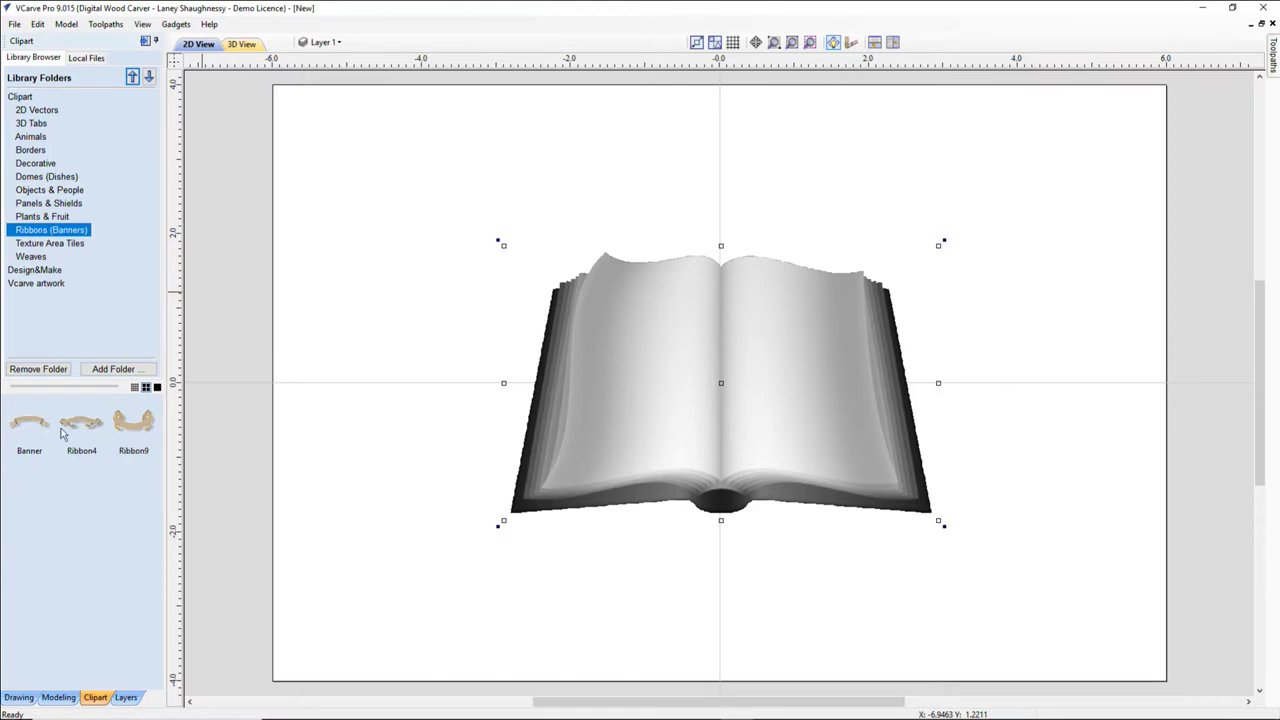
{"action": "left_click", "coordinate": [38, 193]}
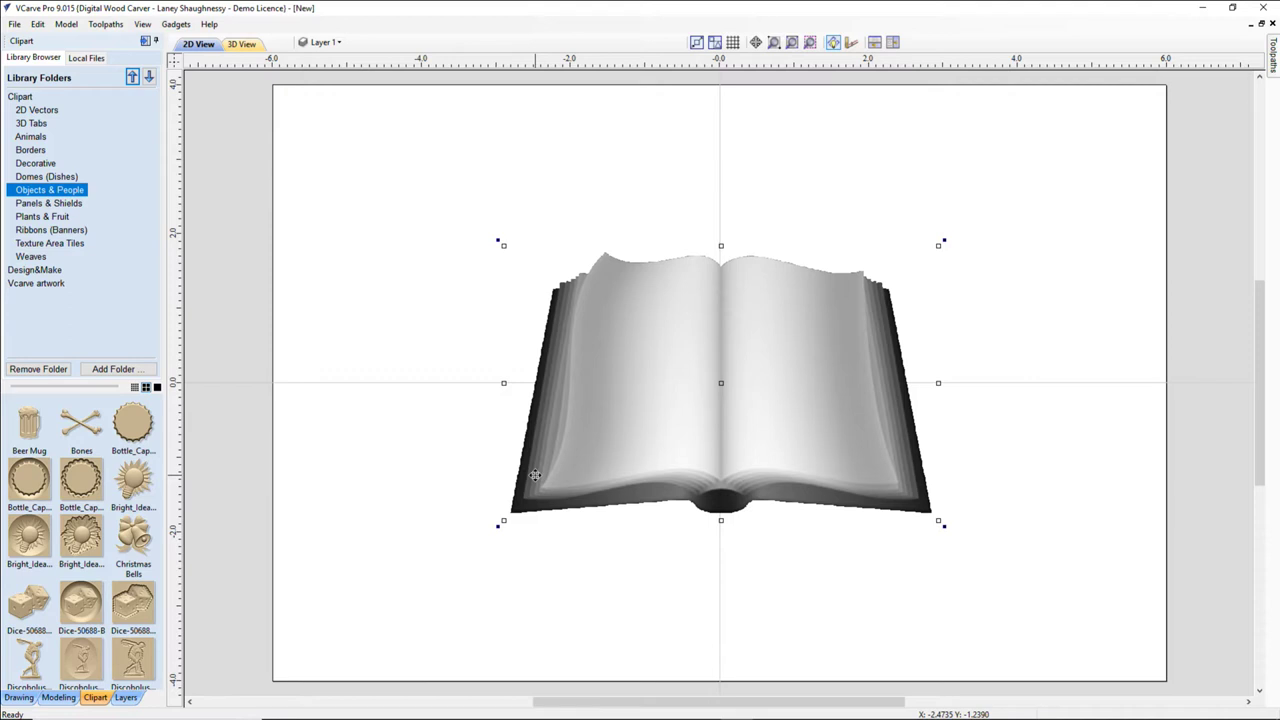
{"action": "key", "text": "F3"}
- Orbit and zoom to inspect the shaded book relief, then return to the 2D View
{"action": "left_click_drag", "start_coordinate": [641, 594], "coordinate": [686, 437]}
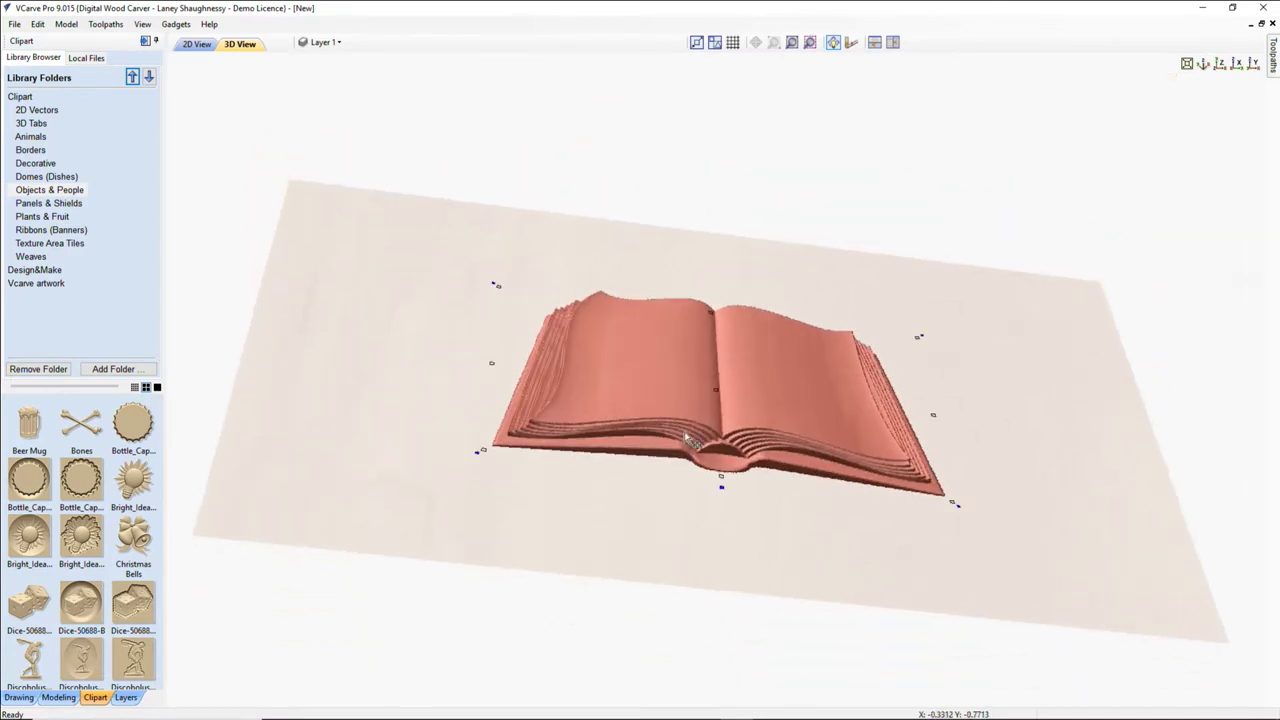
{"action": "scroll", "coordinate": [686, 437], "scroll_direction": "up", "scroll_amount": 2}
{"action": "scroll", "coordinate": [686, 437], "scroll_direction": "up", "scroll_amount": 1}
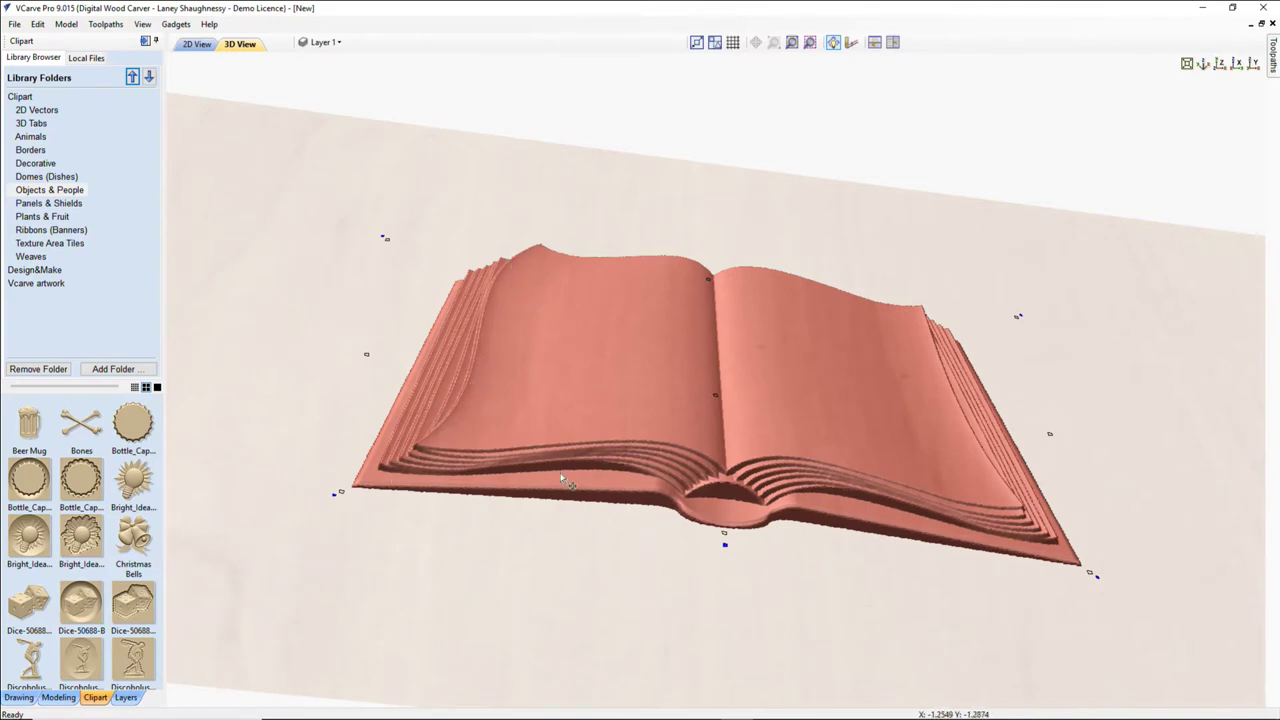
{"action": "left_click", "coordinate": [591, 678]}
{"action": "left_click_drag", "start_coordinate": [591, 678], "coordinate": [286, 91]}
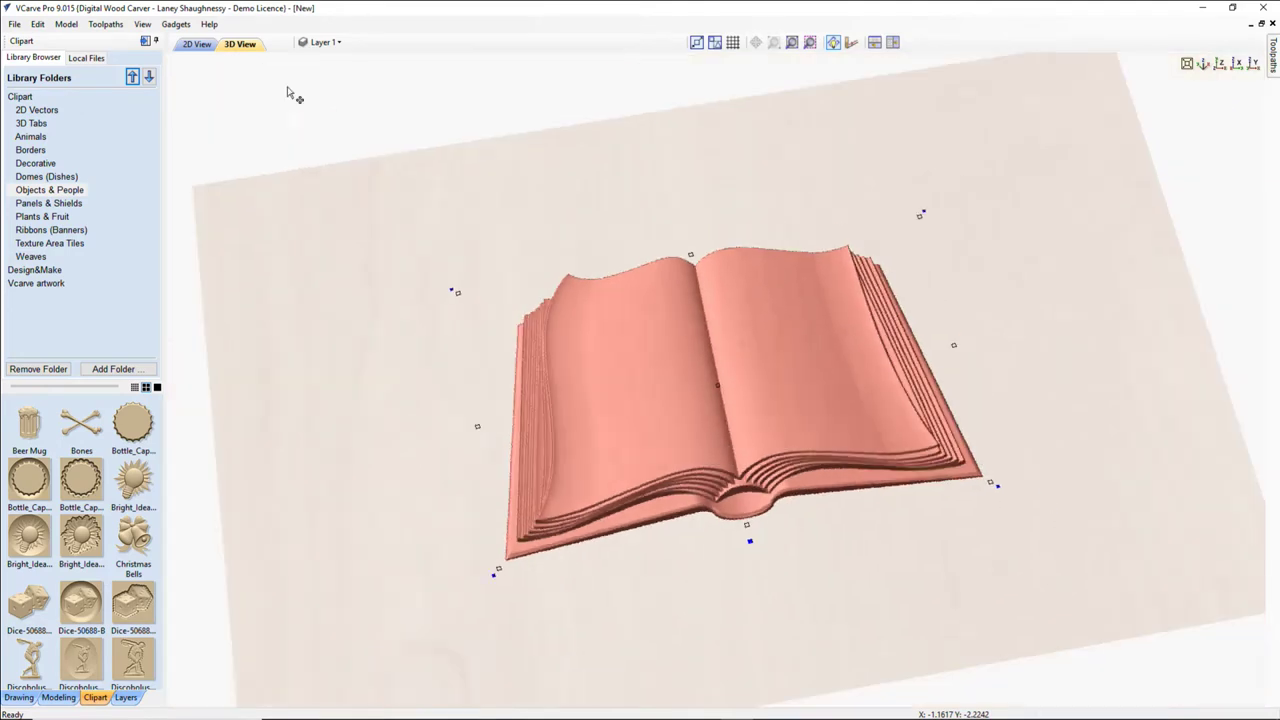
{"action": "left_click", "coordinate": [190, 46]}
- Stretch the book relief to about 11.58 × 7.21 inches and zoom to fit it
{"action": "scroll", "coordinate": [600, 434], "scroll_direction": "down", "scroll_amount": 2}
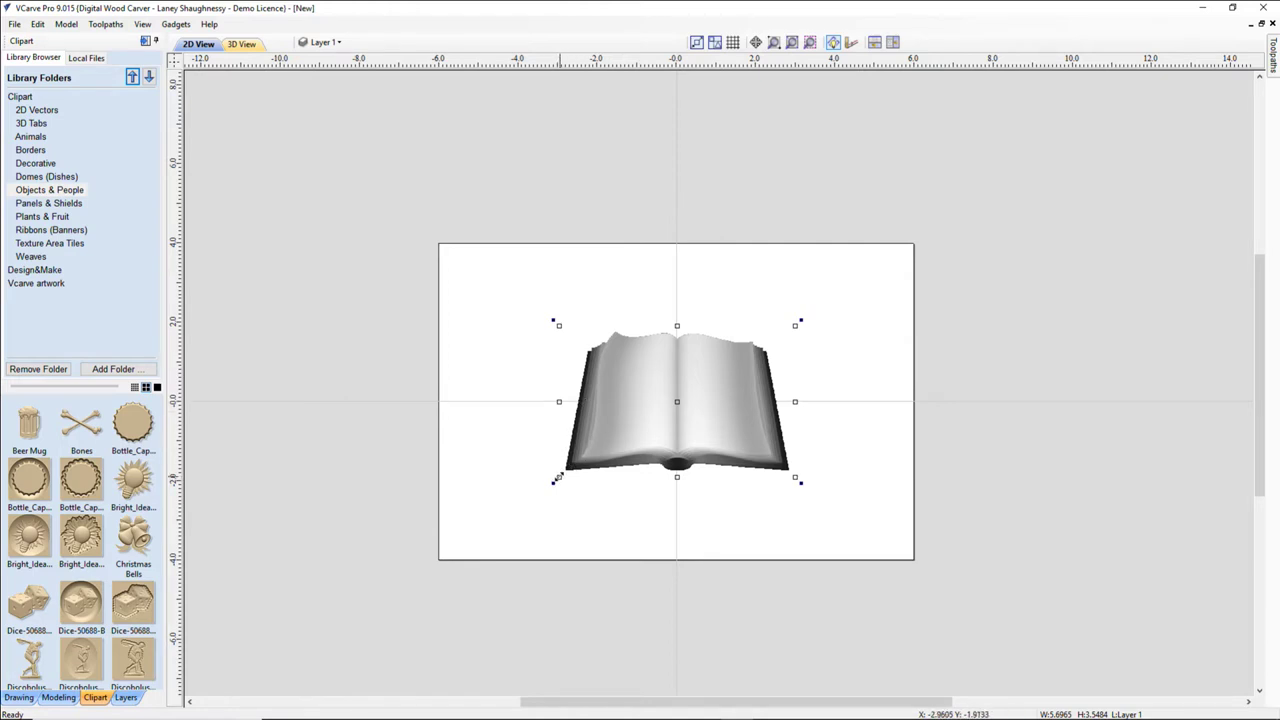
{"action": "left_click_drag", "start_coordinate": [557, 478], "coordinate": [473, 549]}
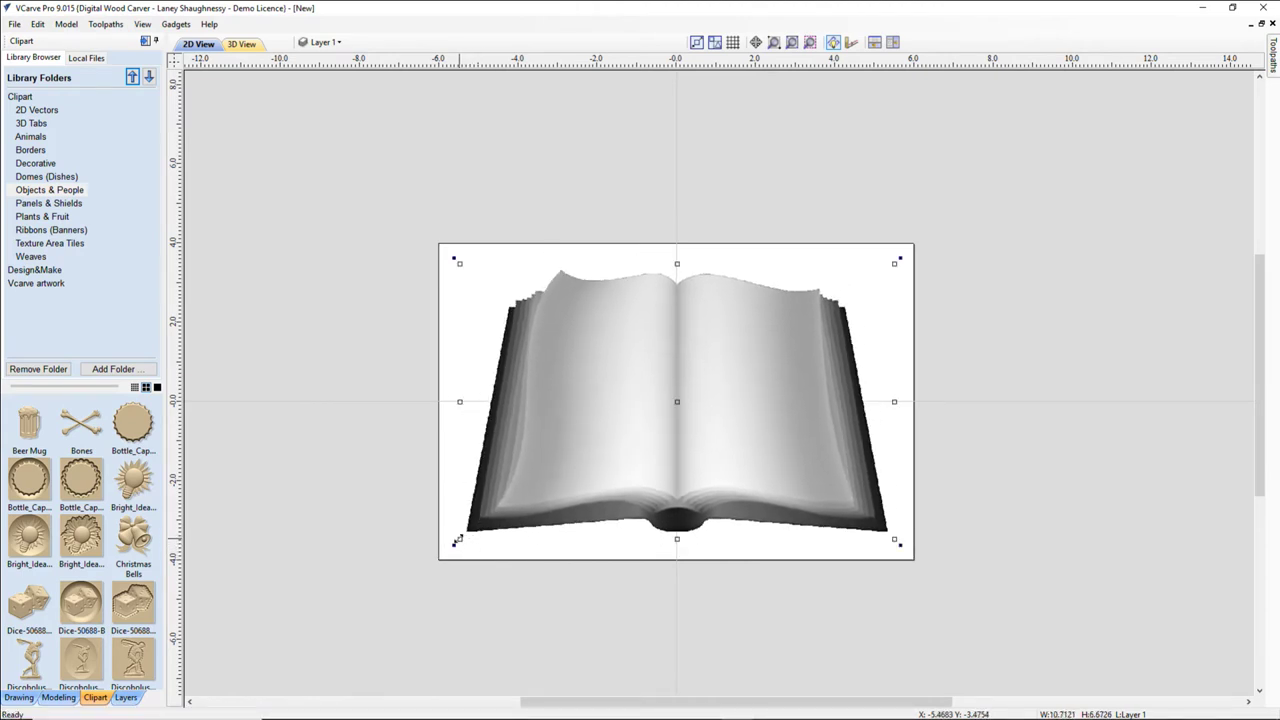
{"action": "left_click_drag", "start_coordinate": [456, 540], "coordinate": [456, 538]}
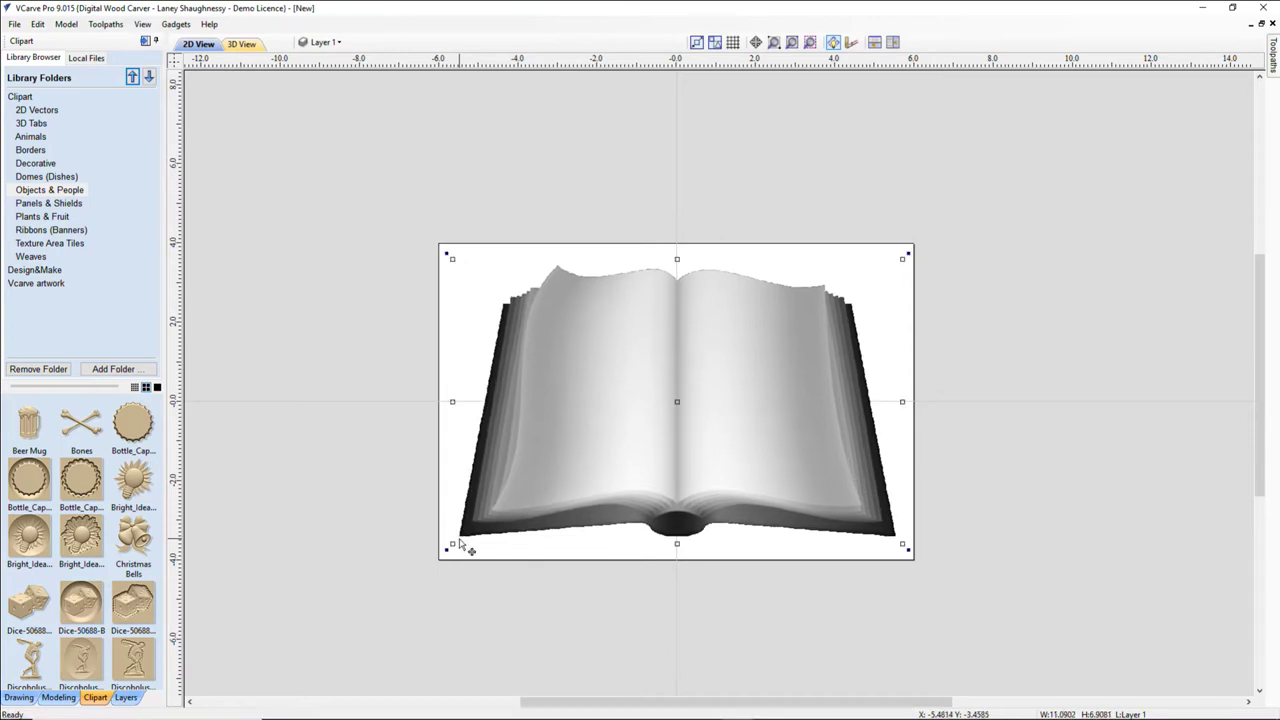
{"action": "left_click_drag", "start_coordinate": [452, 544], "coordinate": [452, 544]}
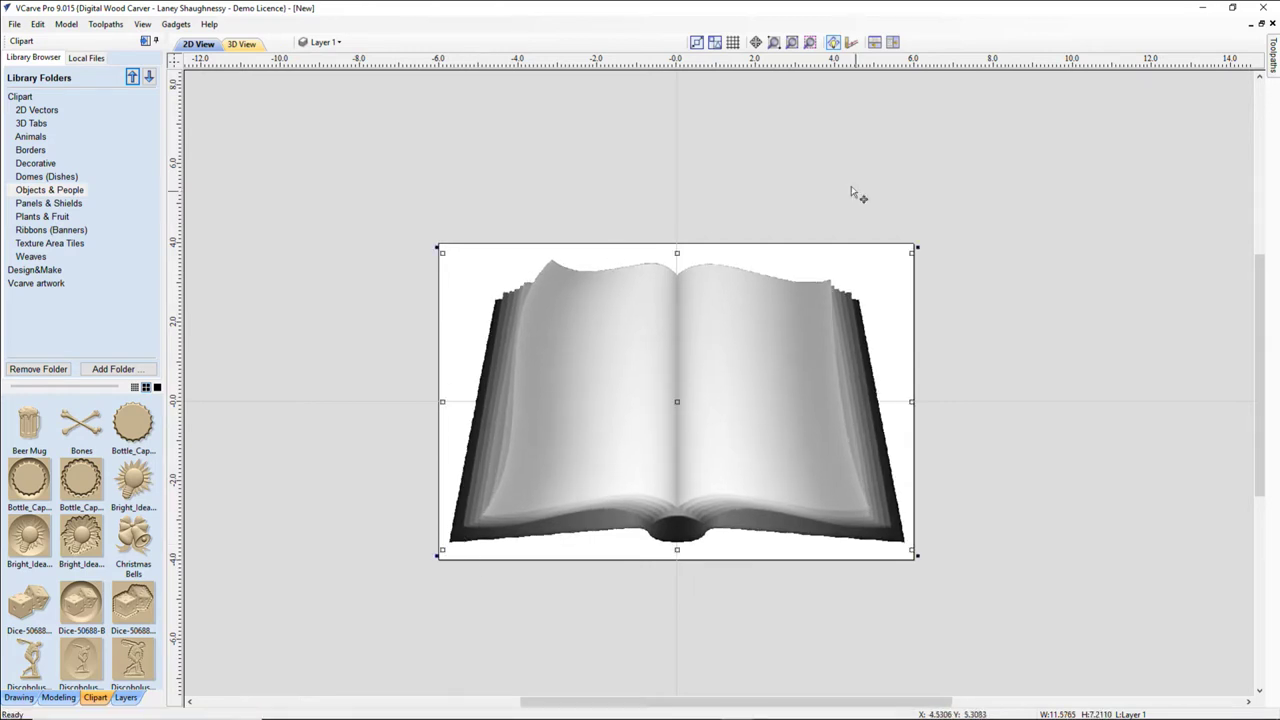
{"action": "left_click", "coordinate": [796, 43]}
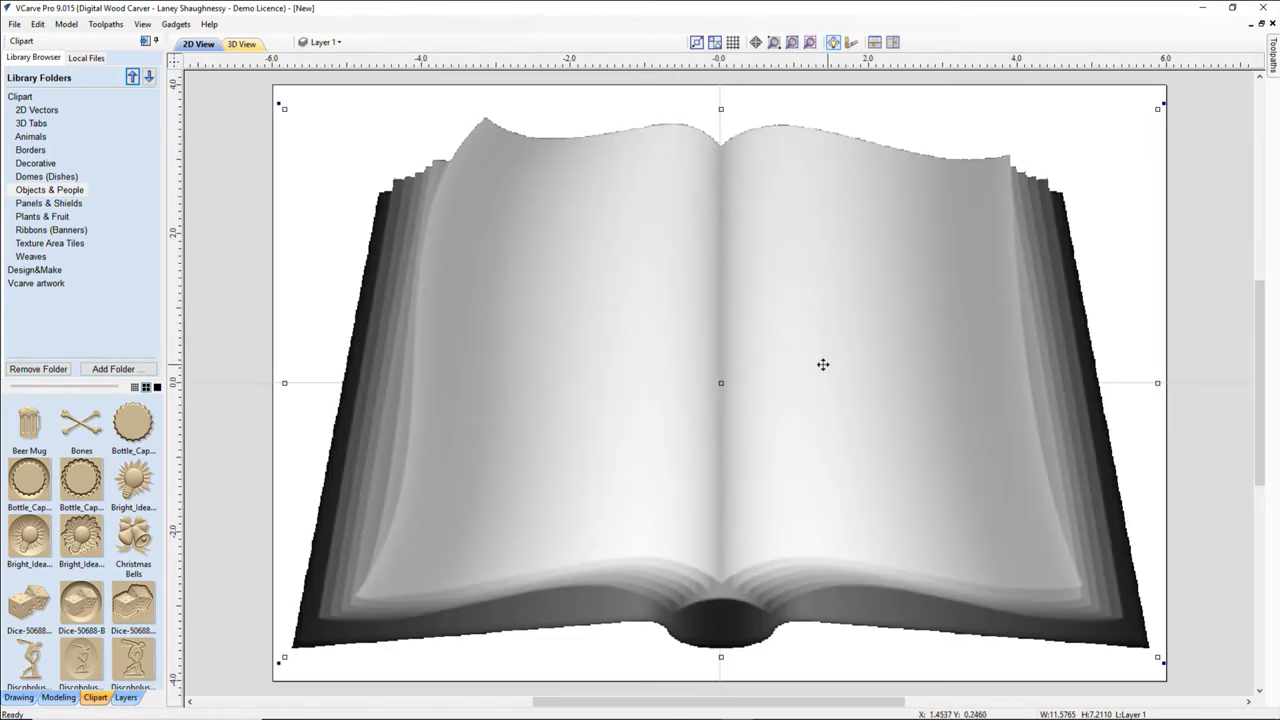
{"action": "left_click", "coordinate": [310, 240]}
- Set the book bitmap's non-selected fading to 0% in Object Properties
{"action": "left_click", "coordinate": [209, 161]}
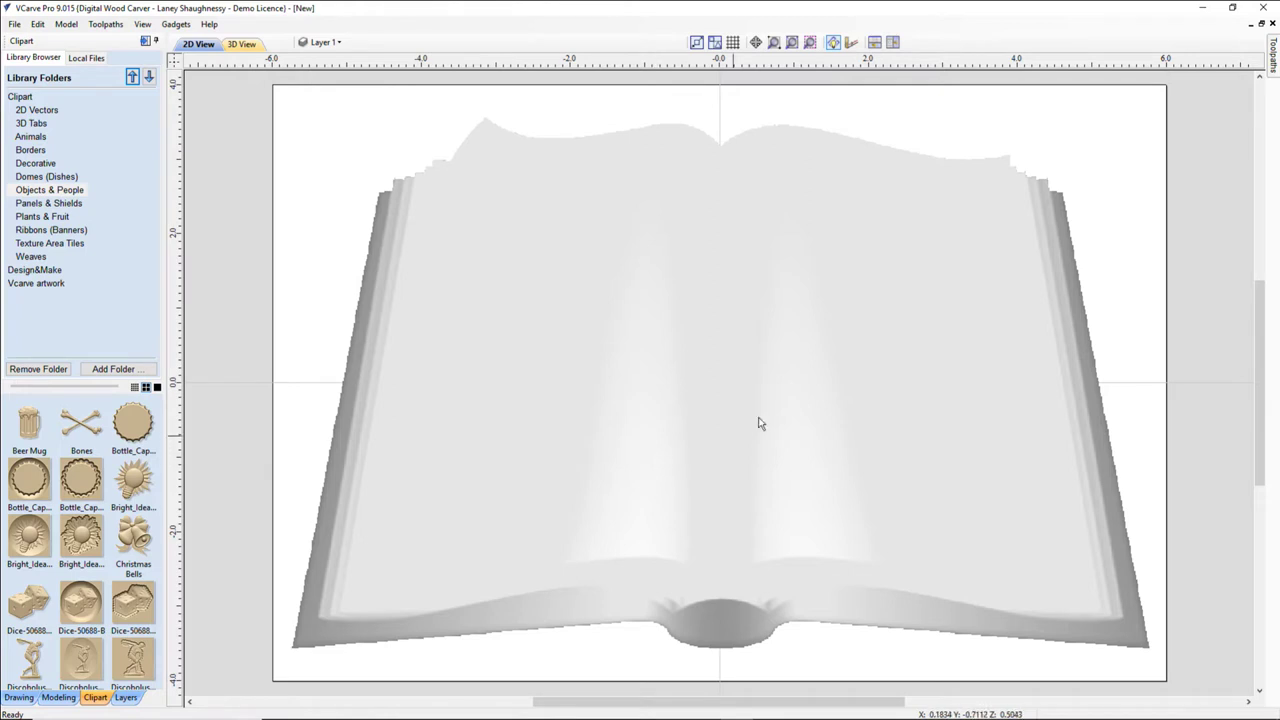
{"action": "right_click", "coordinate": [887, 276]}
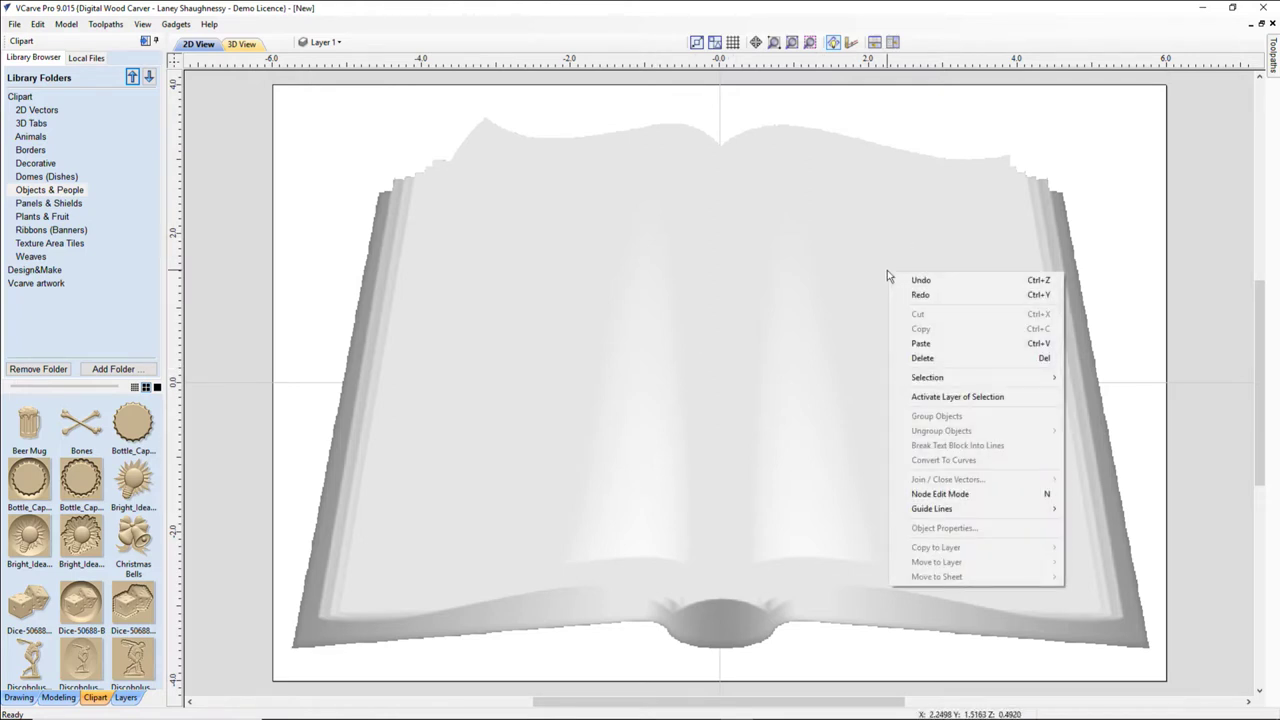
{"action": "left_click", "coordinate": [820, 282]}
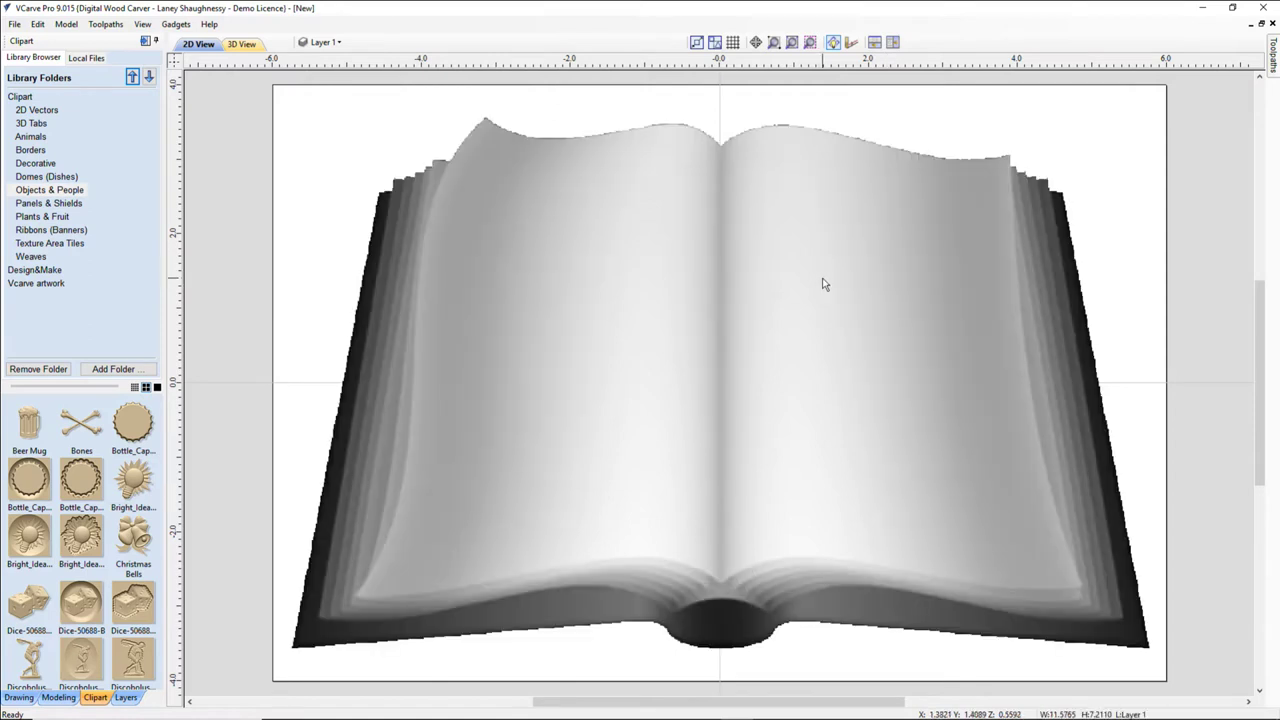
{"action": "right_click", "coordinate": [824, 284]}
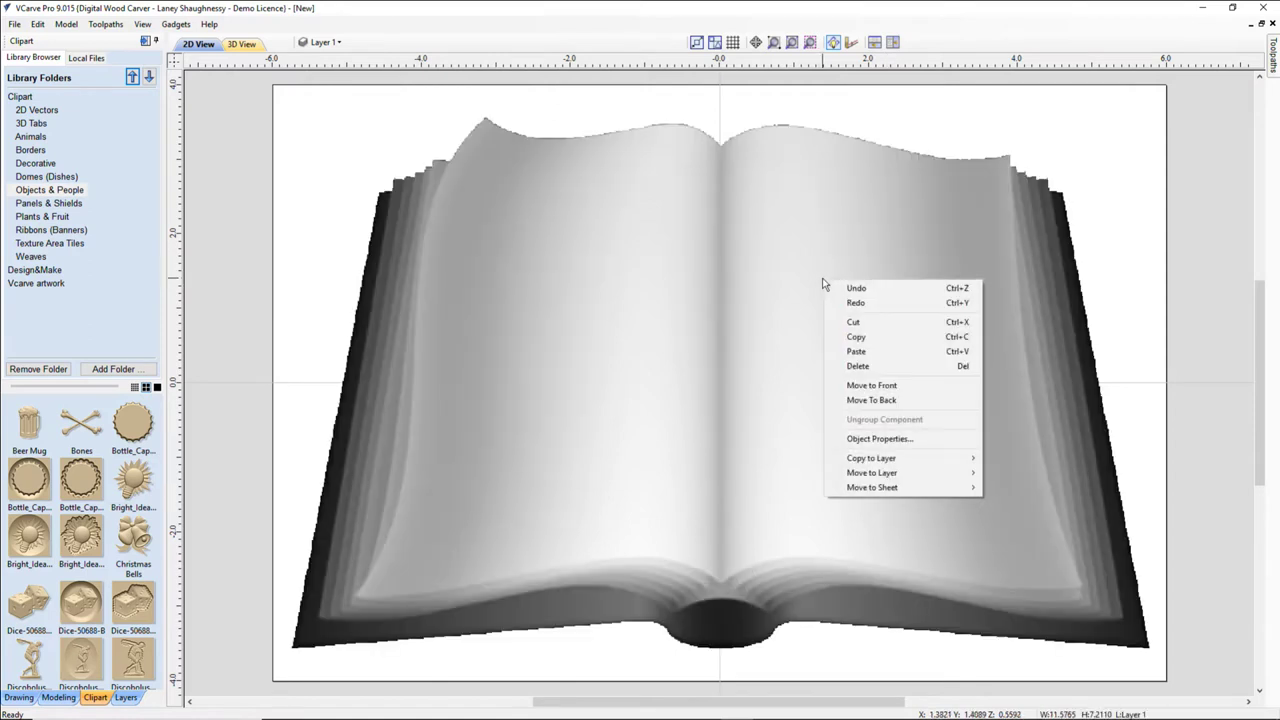
{"action": "left_click", "coordinate": [870, 440]}
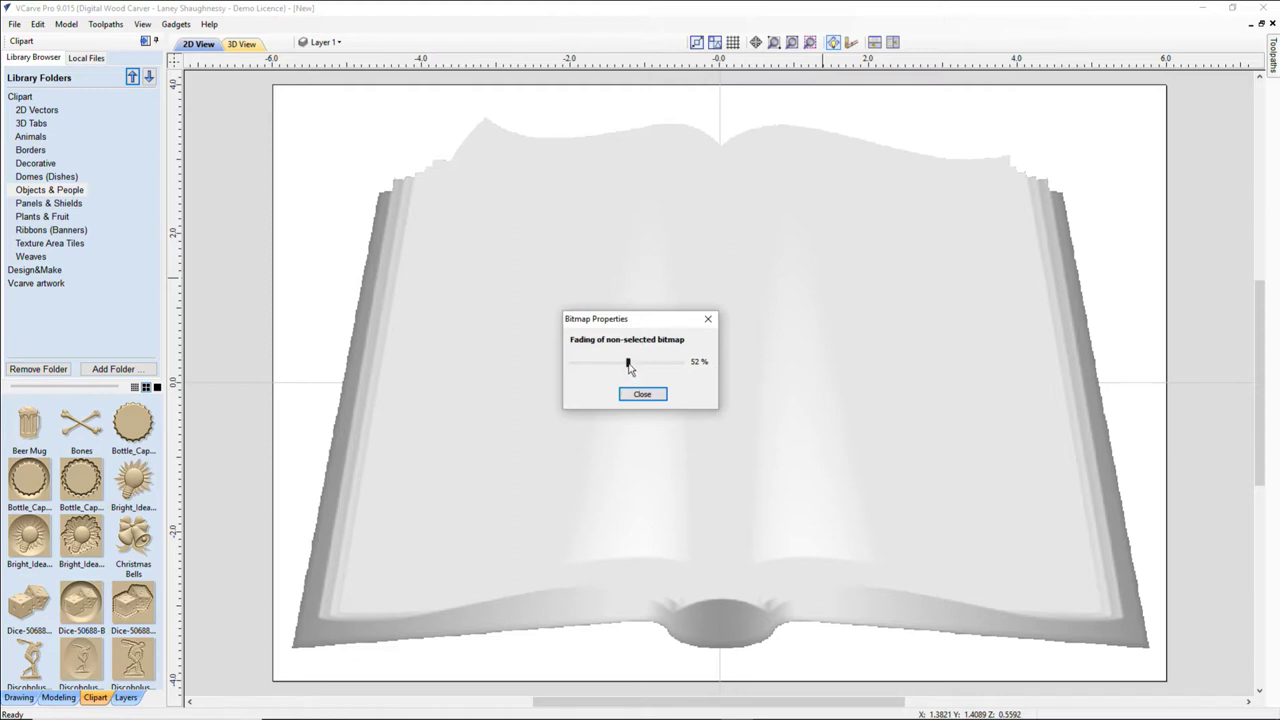
{"action": "left_click_drag", "start_coordinate": [630, 372], "coordinate": [573, 368]}
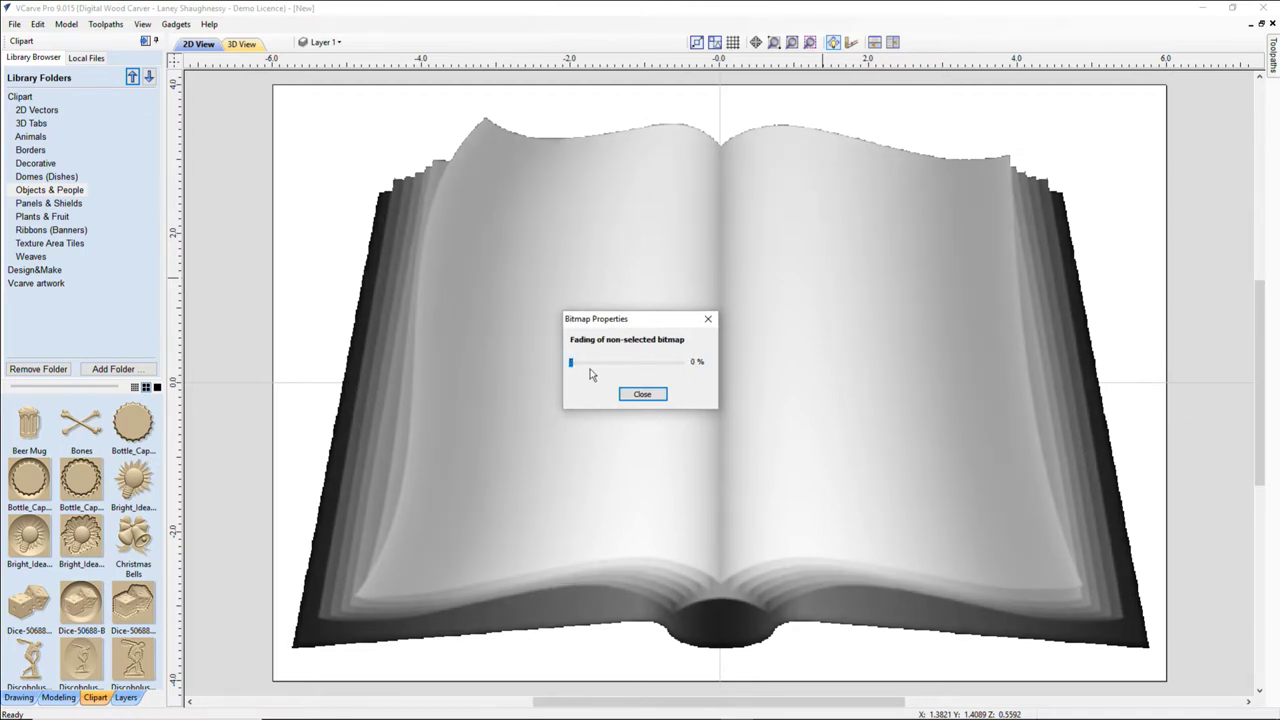
{"action": "left_click", "coordinate": [642, 394]}
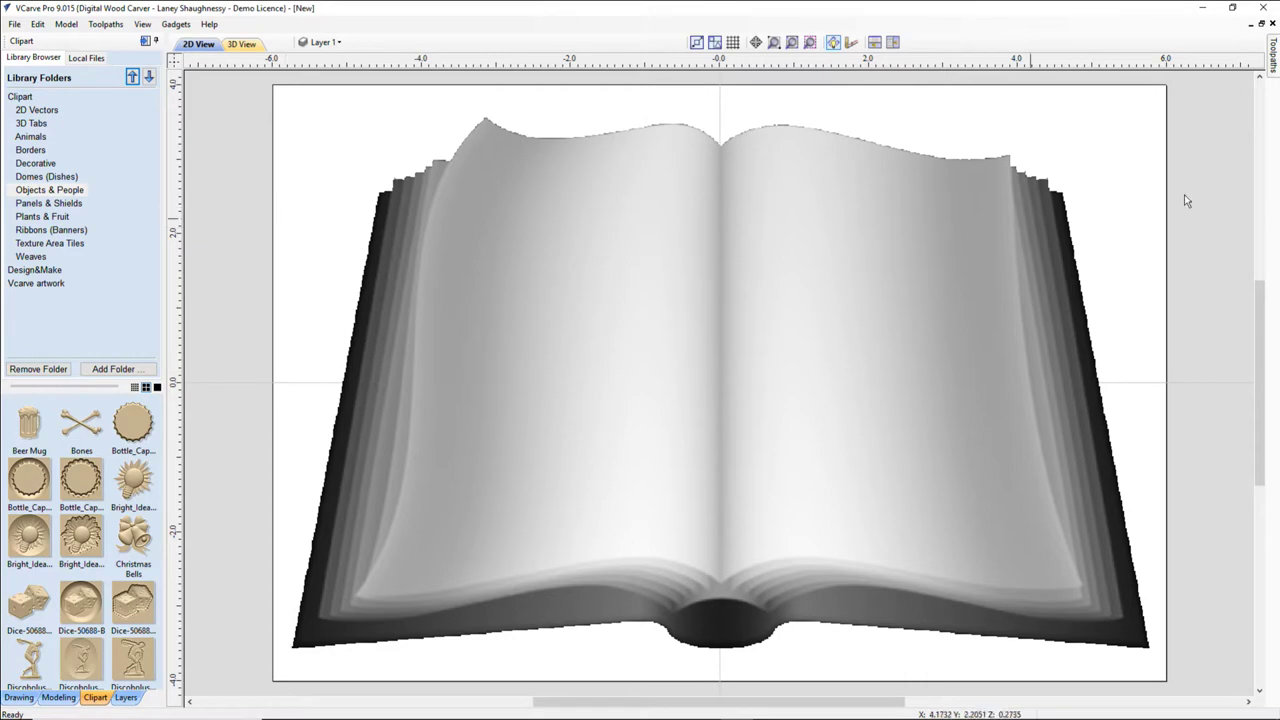
- Zoom in and out over the open book relief on the canvas
{"action": "scroll", "coordinate": [718, 430], "scroll_direction": "down", "scroll_amount": 2}
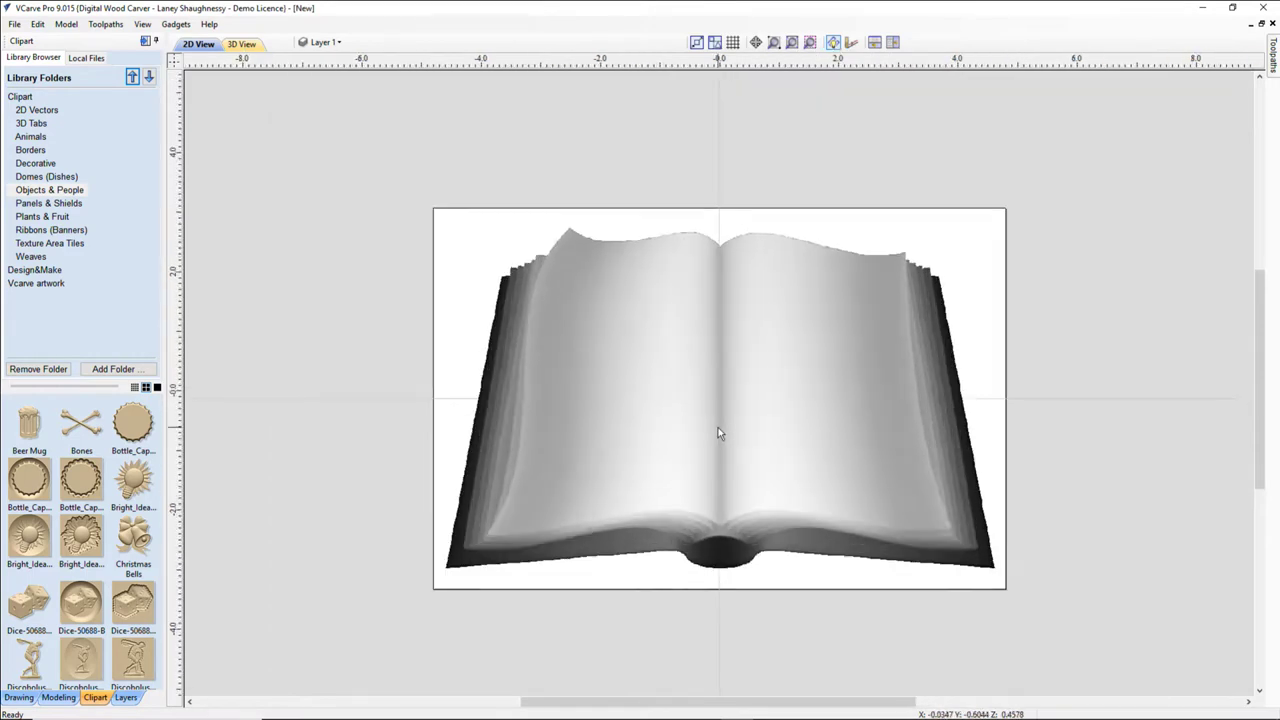
{"action": "scroll", "coordinate": [718, 430], "scroll_direction": "up", "scroll_amount": 2}
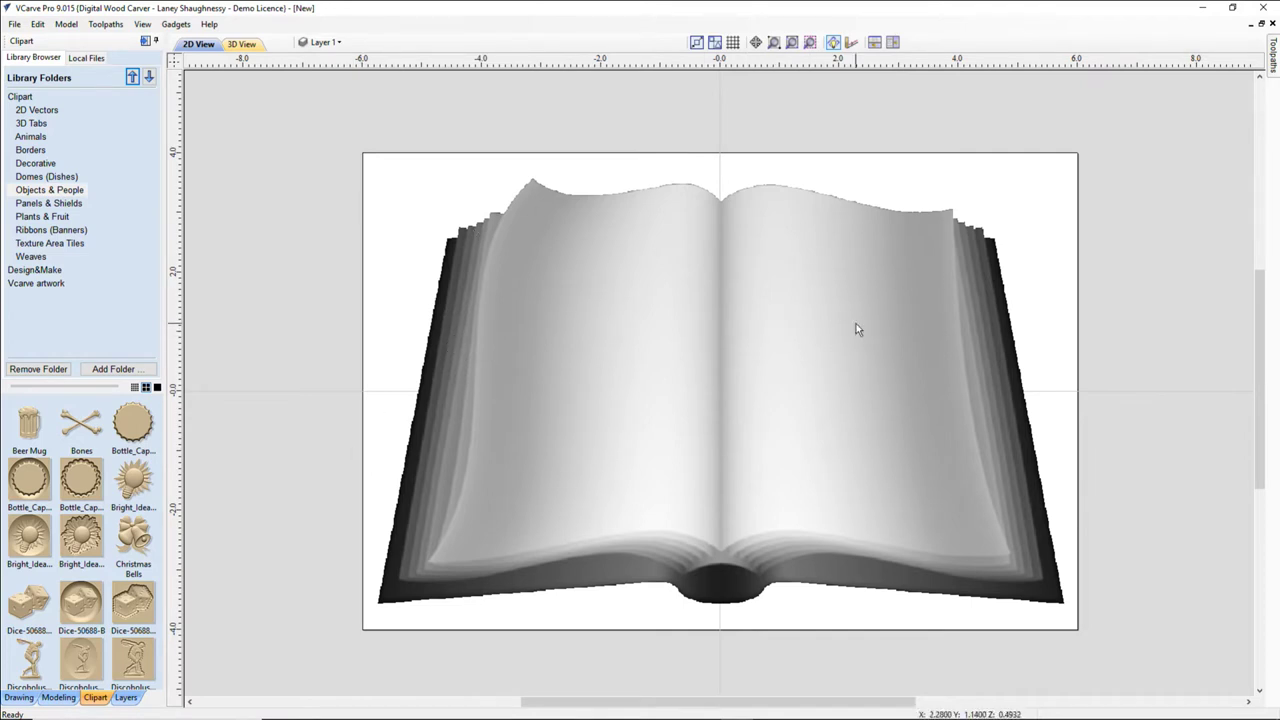
{"action": "scroll", "coordinate": [678, 498], "scroll_direction": "up", "scroll_amount": 1}
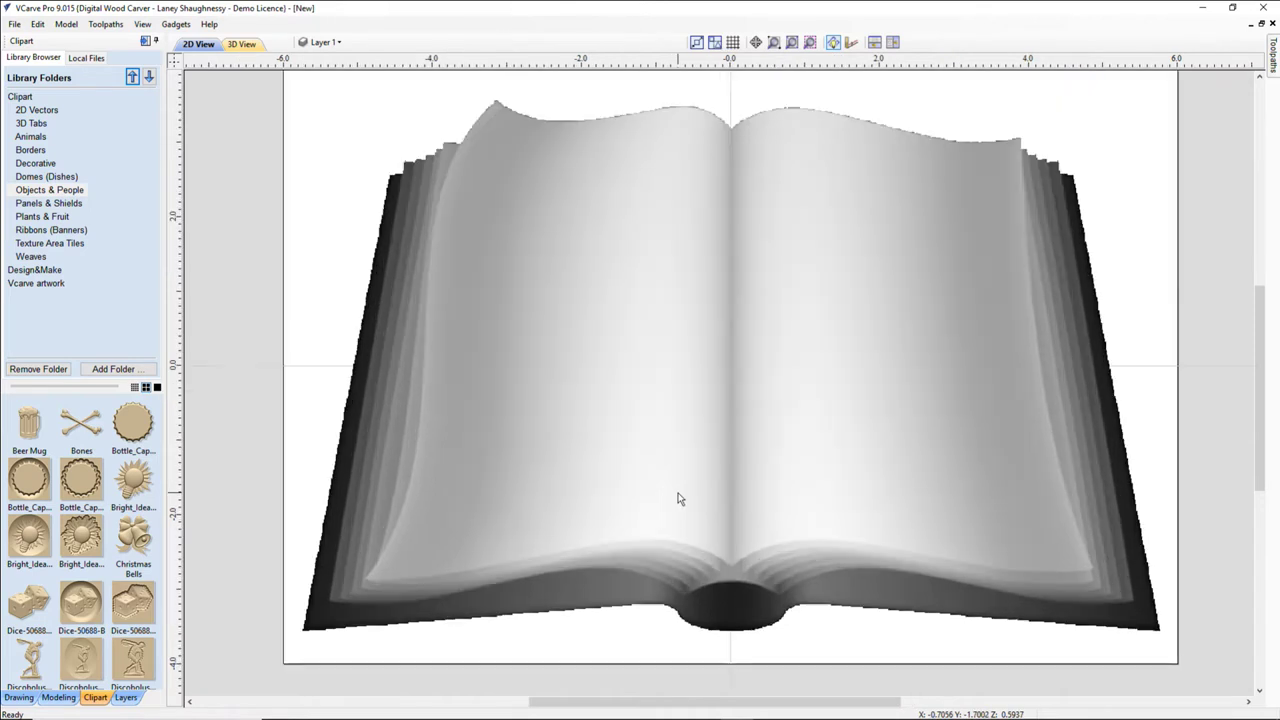
{"action": "scroll", "coordinate": [678, 498], "scroll_direction": "down", "scroll_amount": 1}
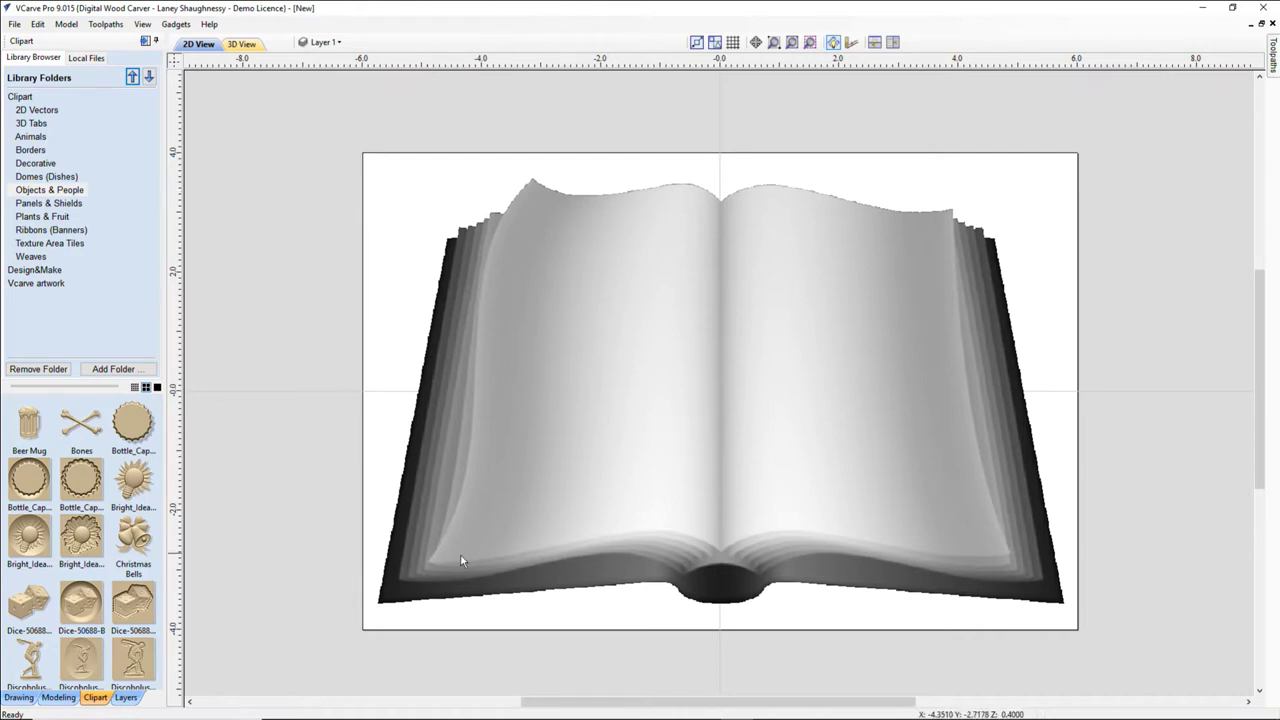
- Change the book bitmap's non-selected fading to 48% in Object Properties
{"action": "right_click", "coordinate": [773, 374]}
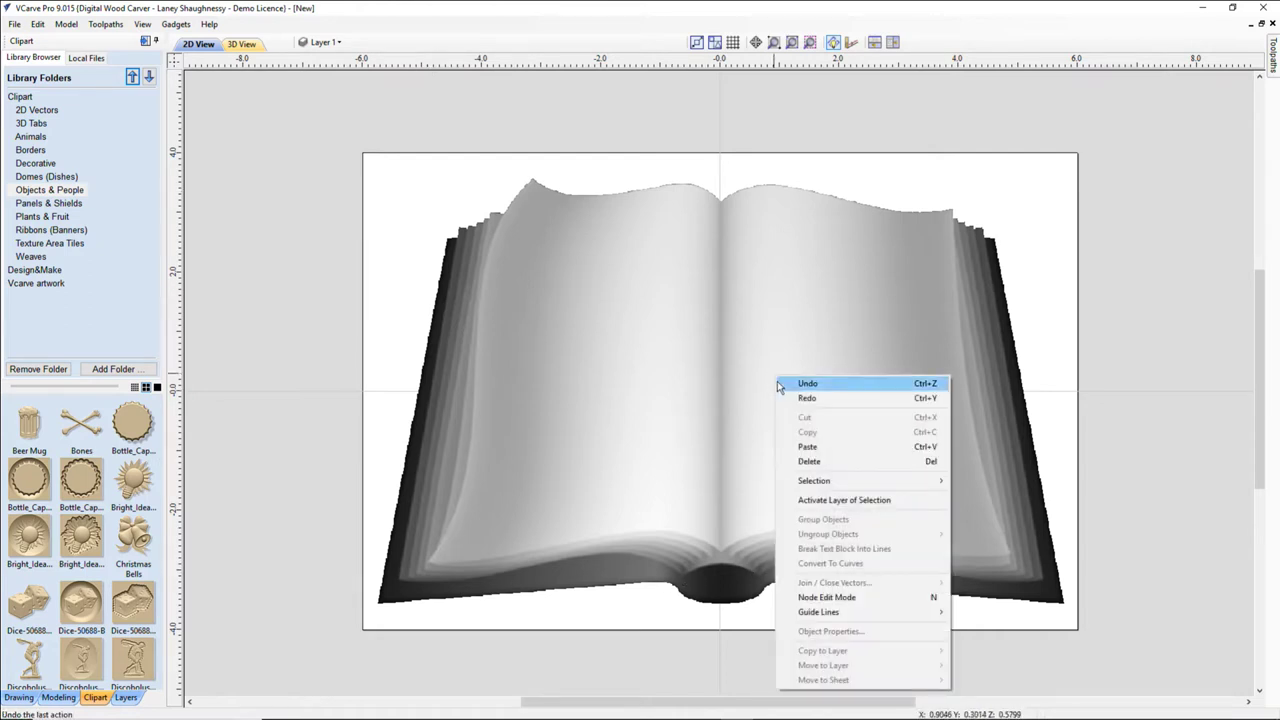
{"action": "left_click", "coordinate": [744, 361]}
{"action": "right_click", "coordinate": [800, 345]}
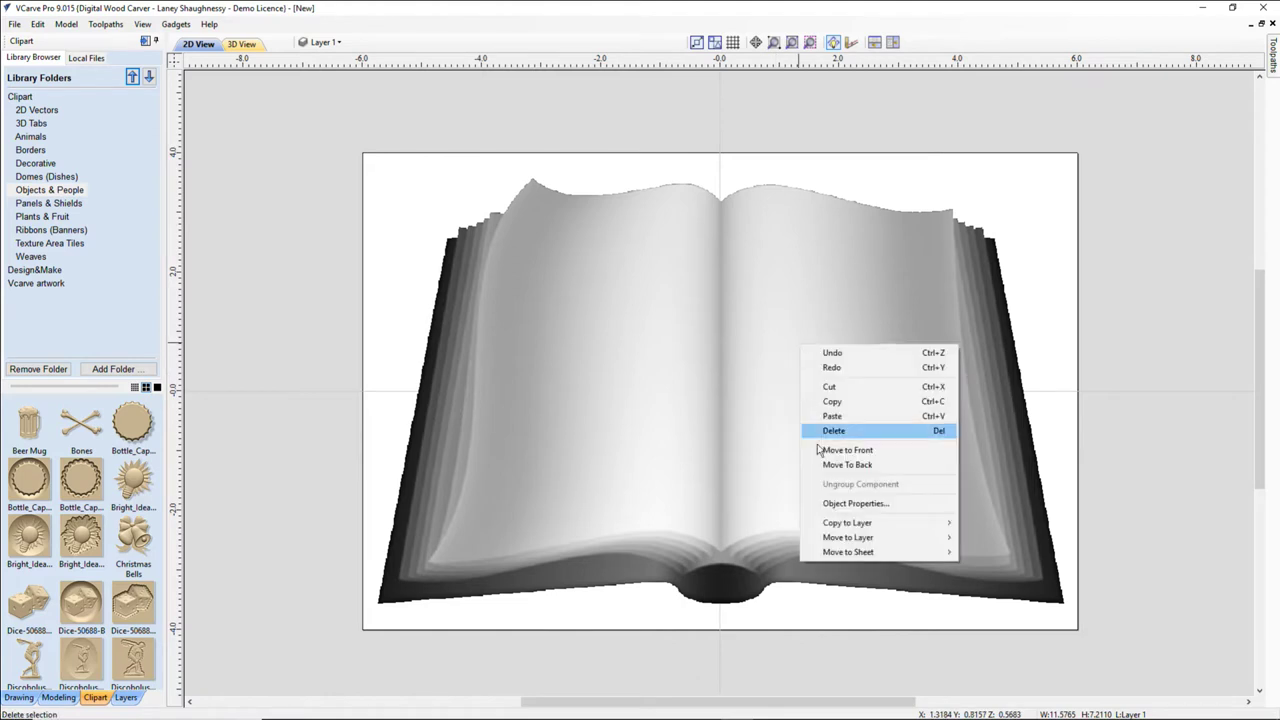
{"action": "left_click", "coordinate": [850, 506]}
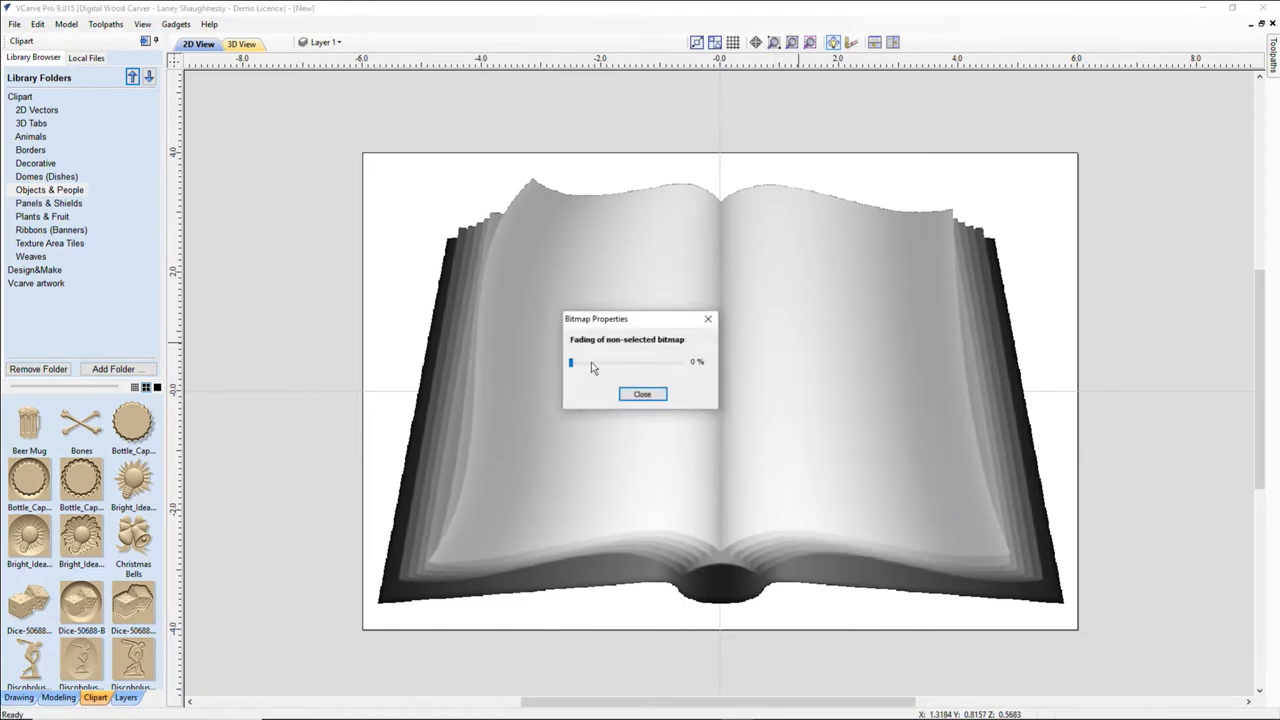
{"action": "mouse_move", "coordinate": [571, 365]}
{"action": "left_mouse_down"}
{"action": "mouse_move", "coordinate": [626, 376]}
{"action": "mouse_move", "coordinate": [552, 374]}
{"action": "mouse_move", "coordinate": [565, 379]}
{"action": "left_mouse_up"}
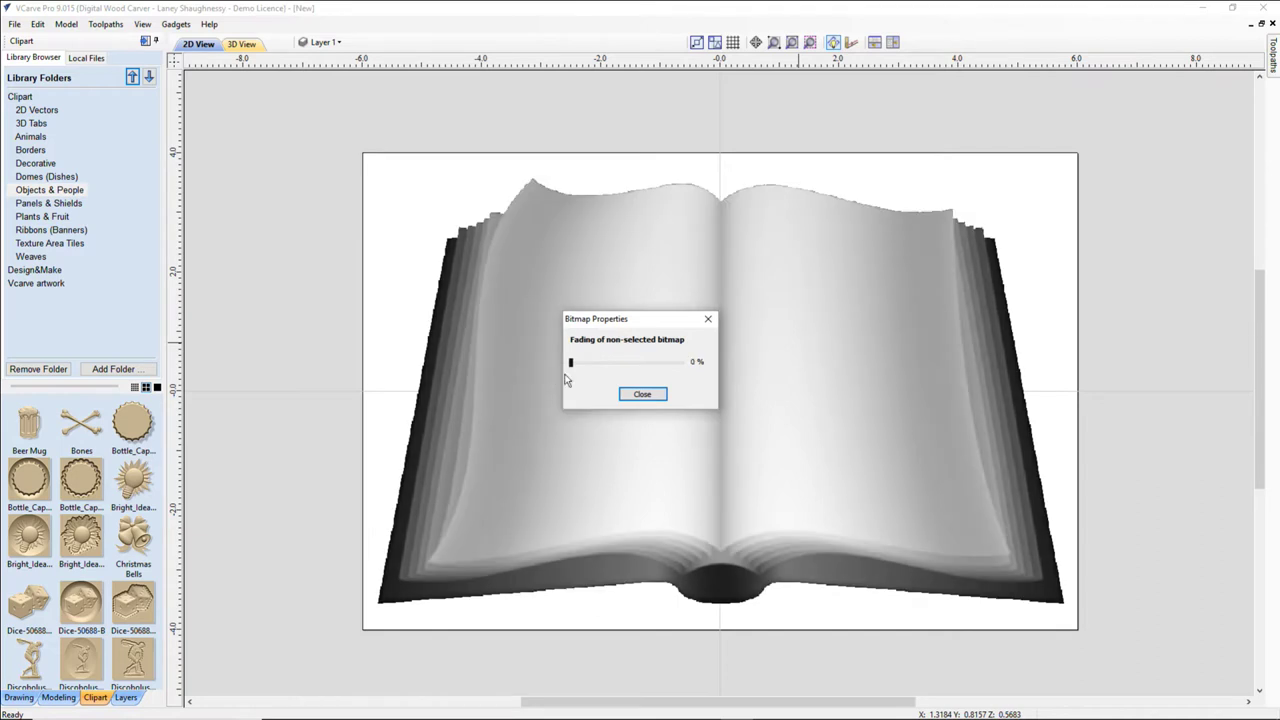
{"action": "left_click", "coordinate": [638, 397]}
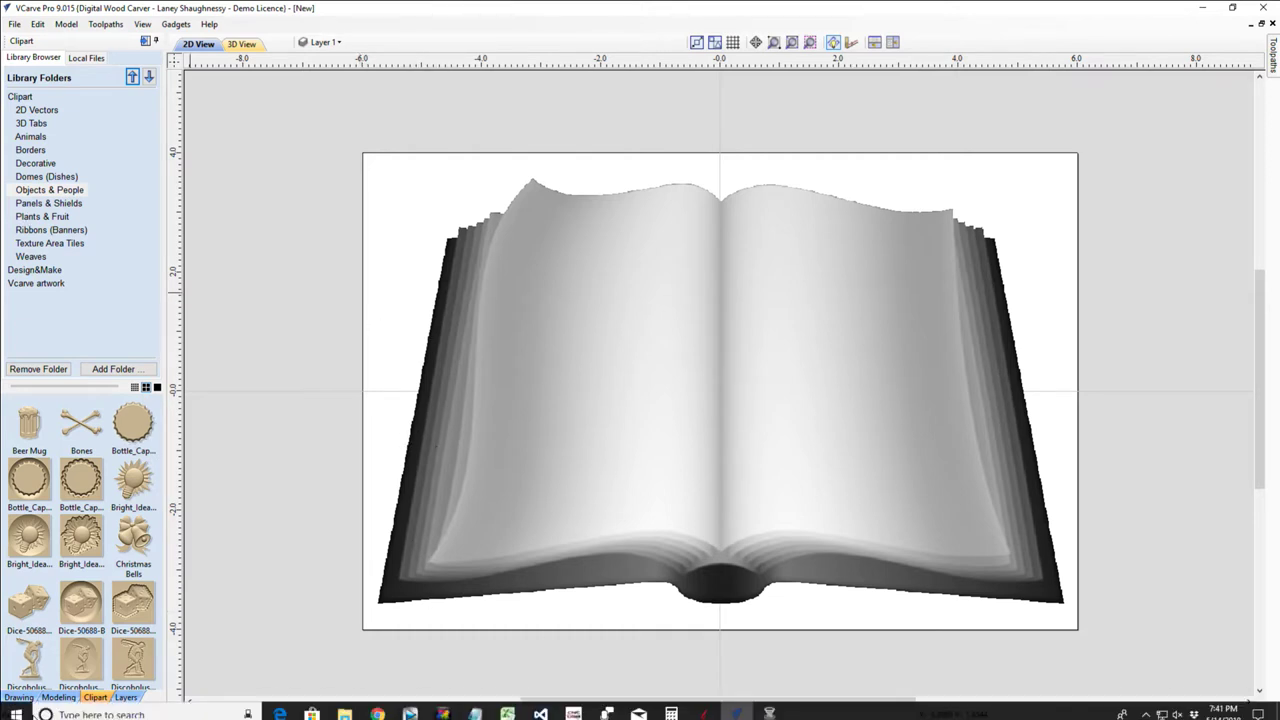
- Start the Draw Rectangle tool from the Drawing tab's Create Vectors tools
{"action": "left_click", "coordinate": [18, 698]}
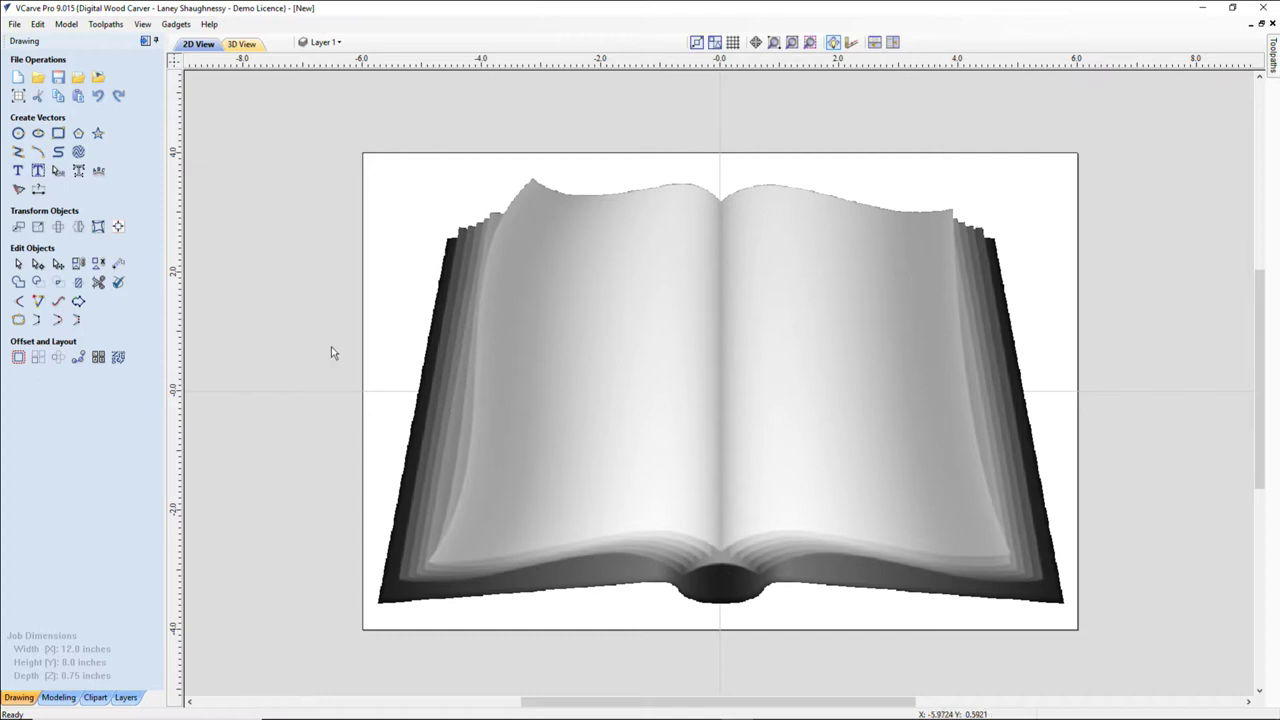
{"action": "left_click", "coordinate": [61, 139]}
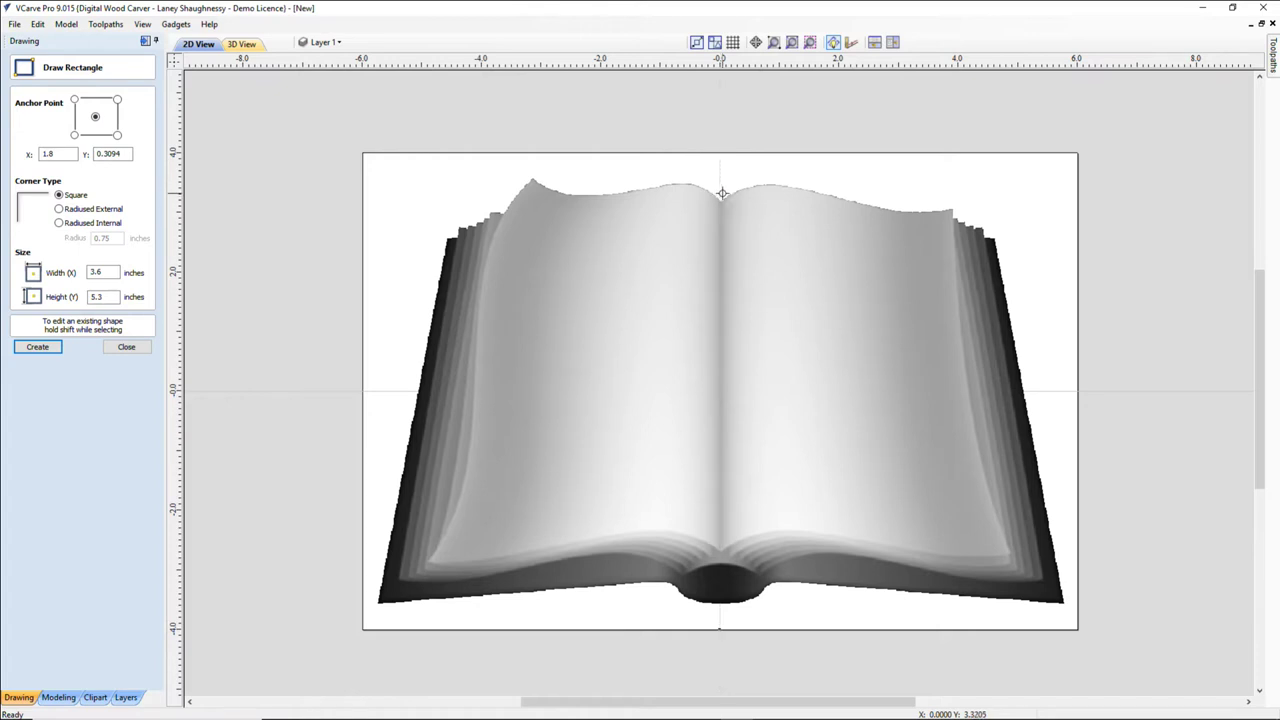
- Draw a 4.9 × 6.25 inch rectangle over the book's left page and select it
{"action": "mouse_move", "coordinate": [720, 194]}
{"action": "left_mouse_down"}
{"action": "mouse_move", "coordinate": [714, 568]}
{"action": "mouse_move", "coordinate": [430, 563]}
{"action": "left_mouse_up"}
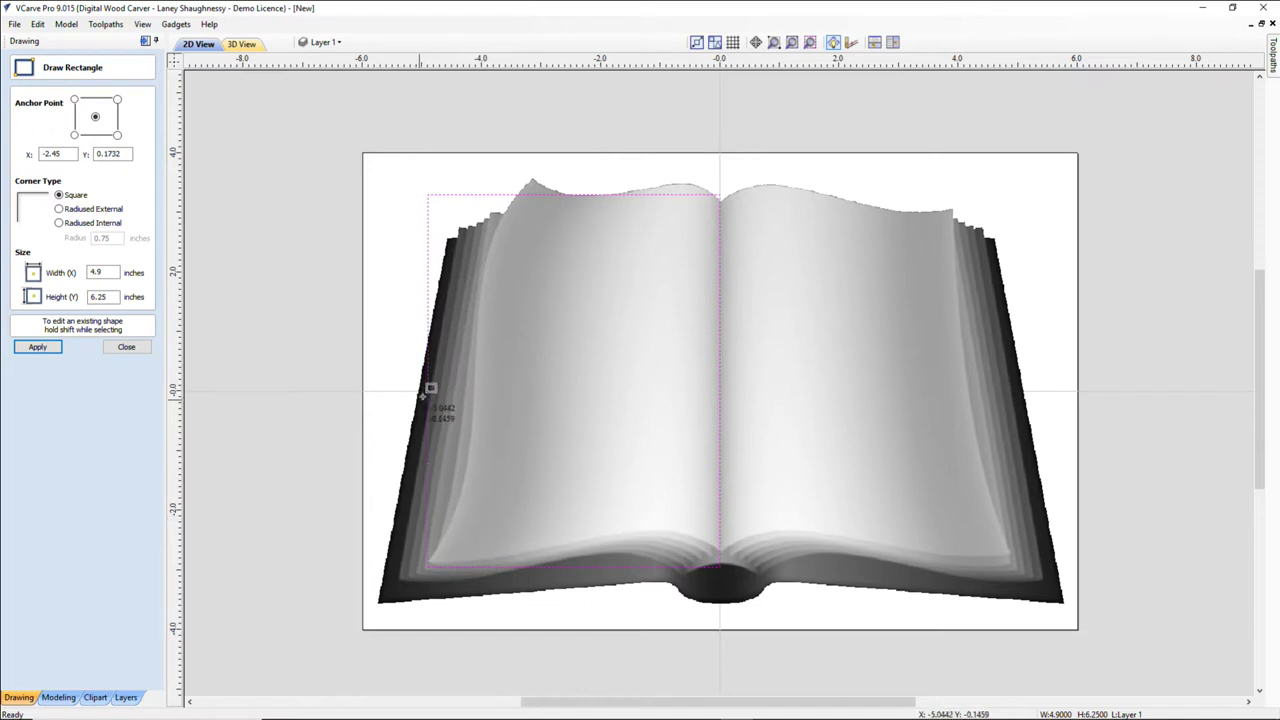
{"action": "left_click", "coordinate": [126, 347]}
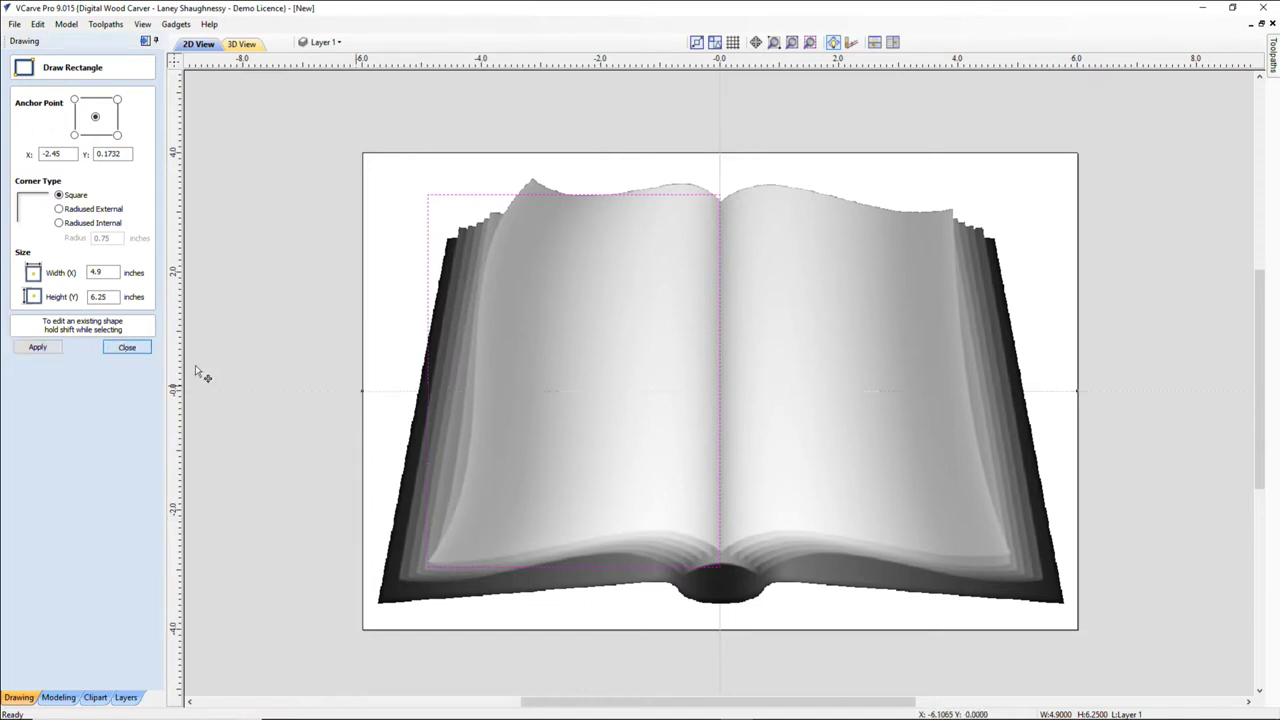
{"action": "left_click", "coordinate": [428, 395]}
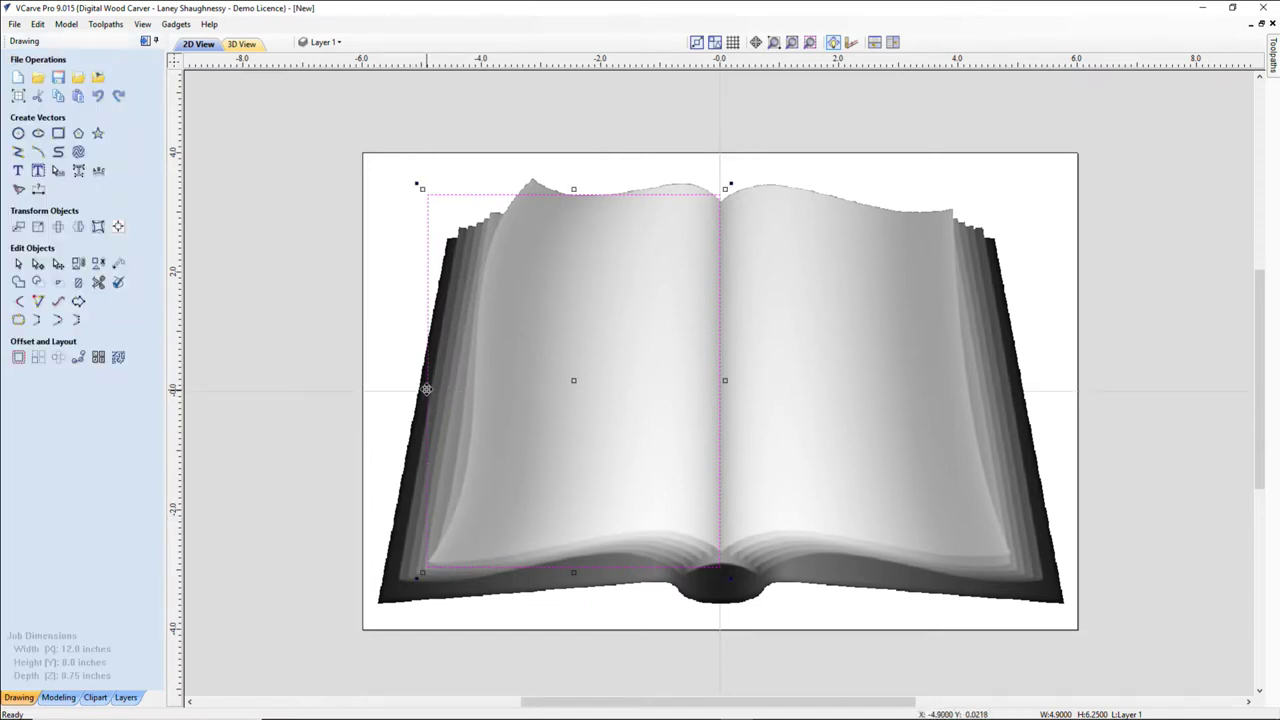
- Narrow the left-page rectangle to about 4.0 × 6.25 inches by pulling its left edge inward
{"action": "left_click_drag", "start_coordinate": [421, 380], "coordinate": [480, 384]}
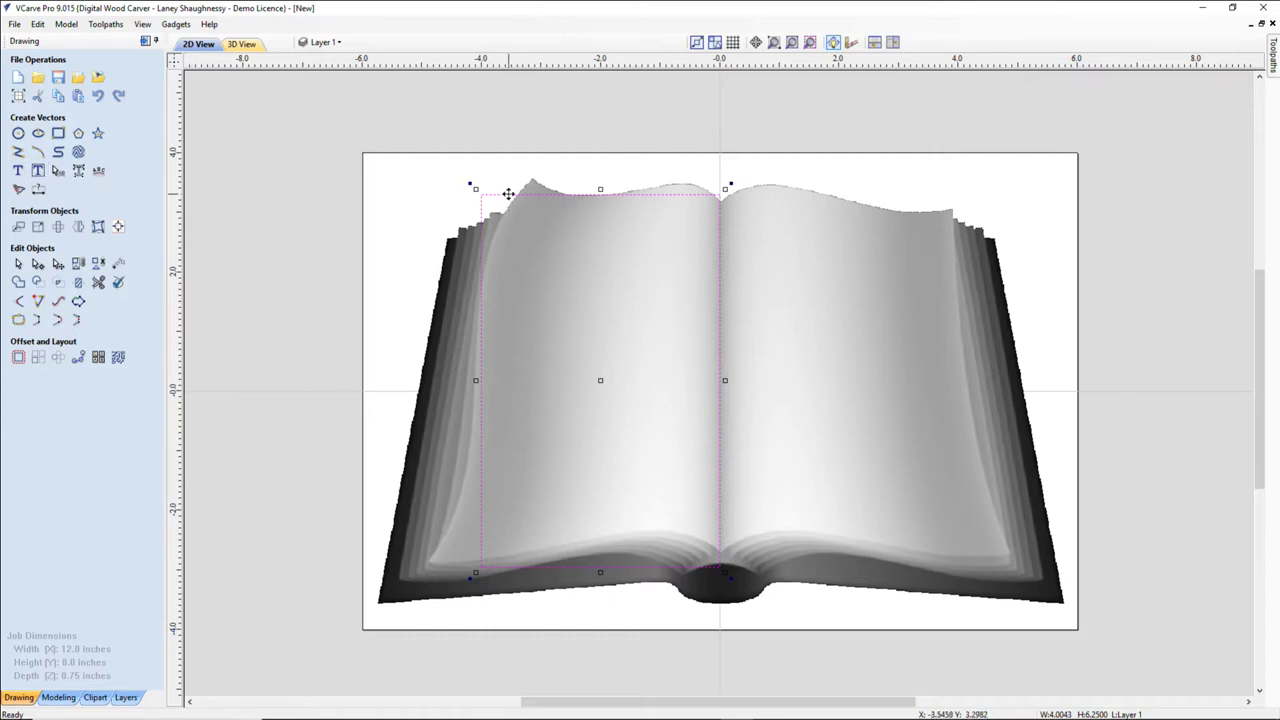
{"action": "left_click", "coordinate": [99, 228]}
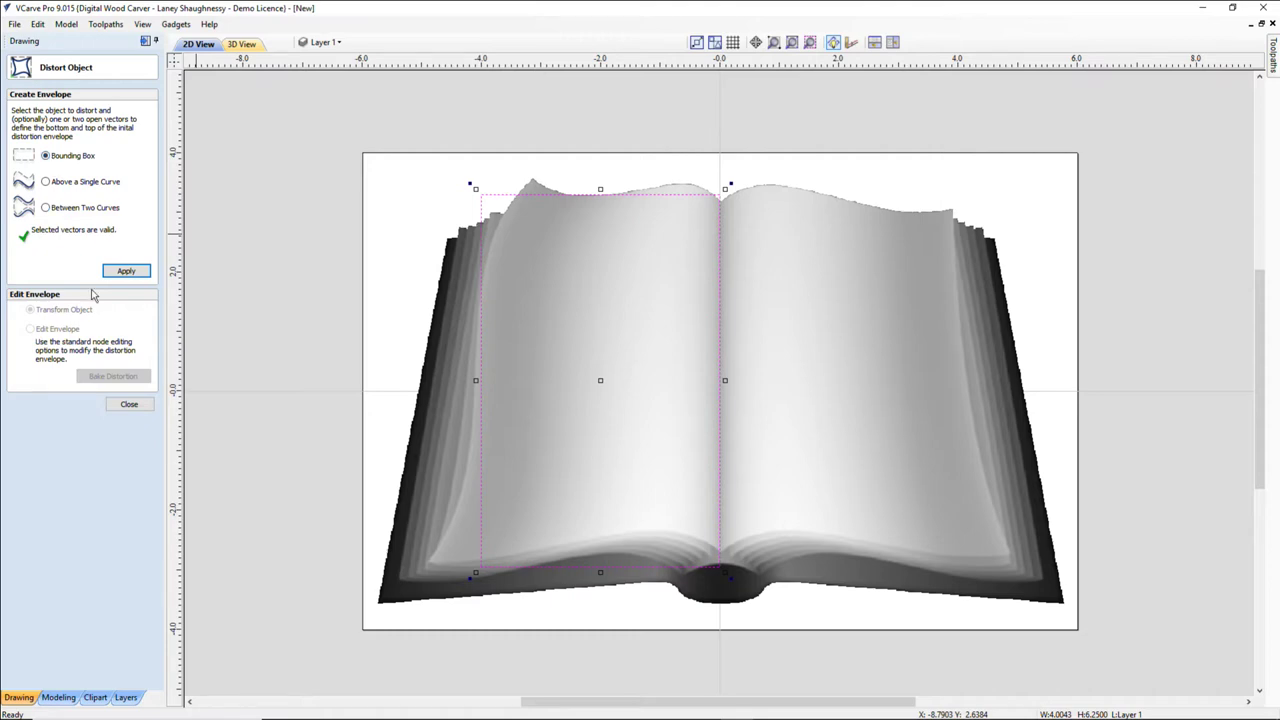
{"action": "left_click", "coordinate": [129, 405]}
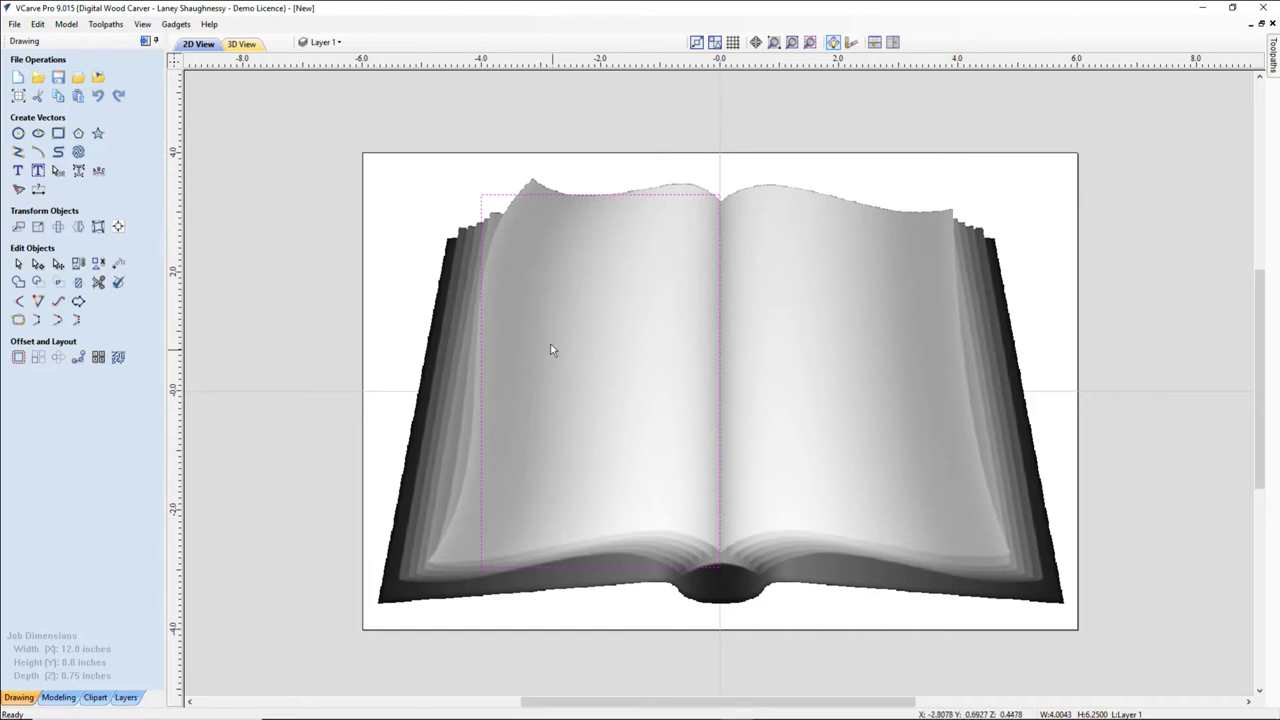
{"action": "left_click", "coordinate": [505, 200]}
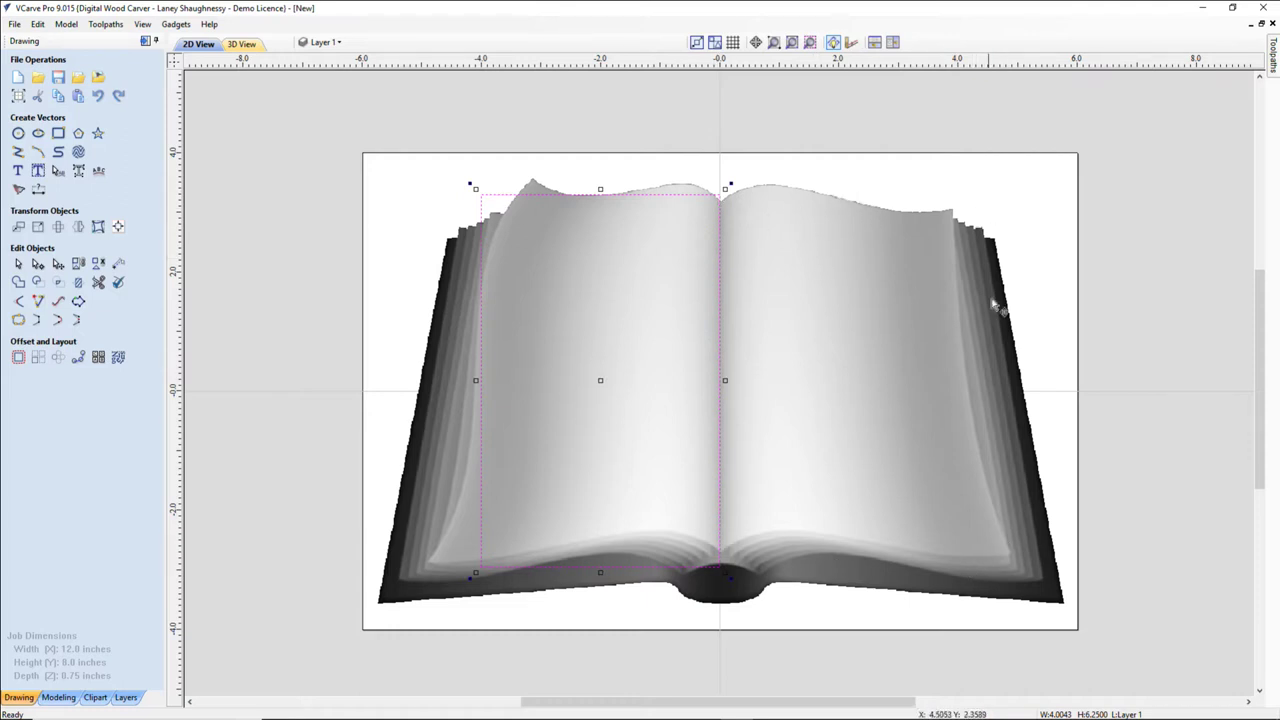
- Create a horizontally flipped copy of the page rectangle covering the right page
{"action": "left_click", "coordinate": [79, 228]}
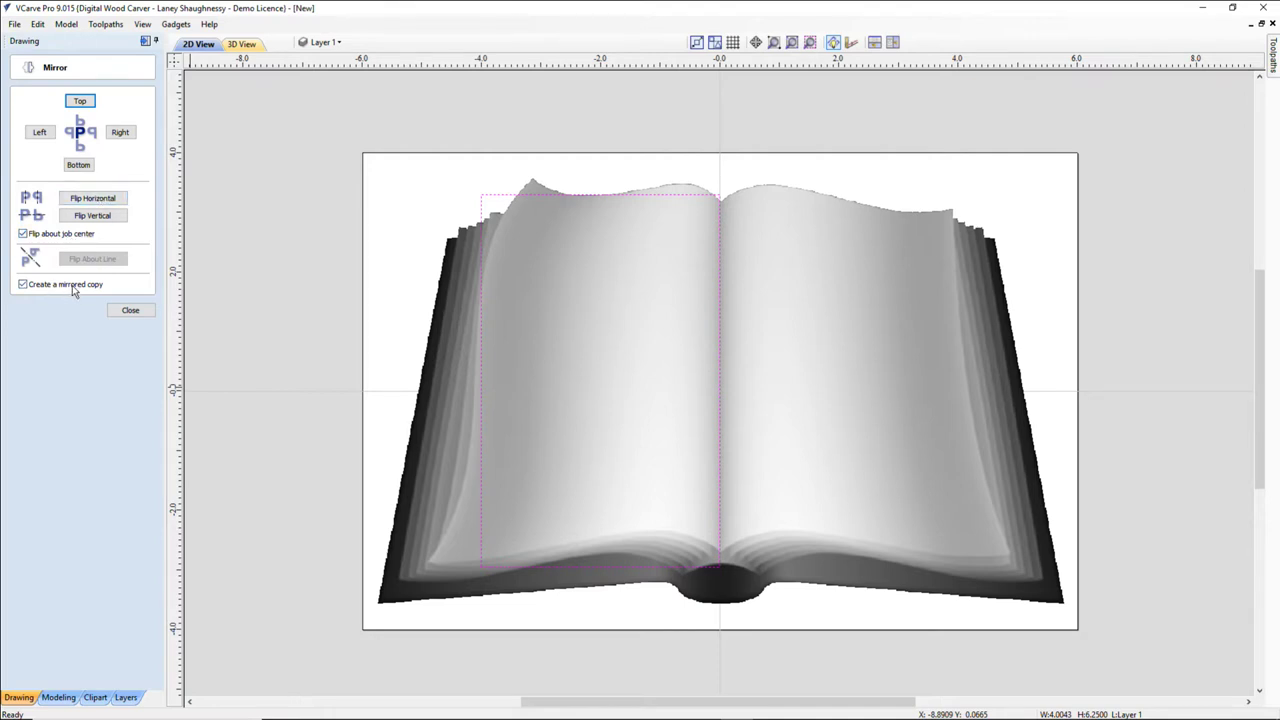
{"action": "left_click", "coordinate": [112, 200]}
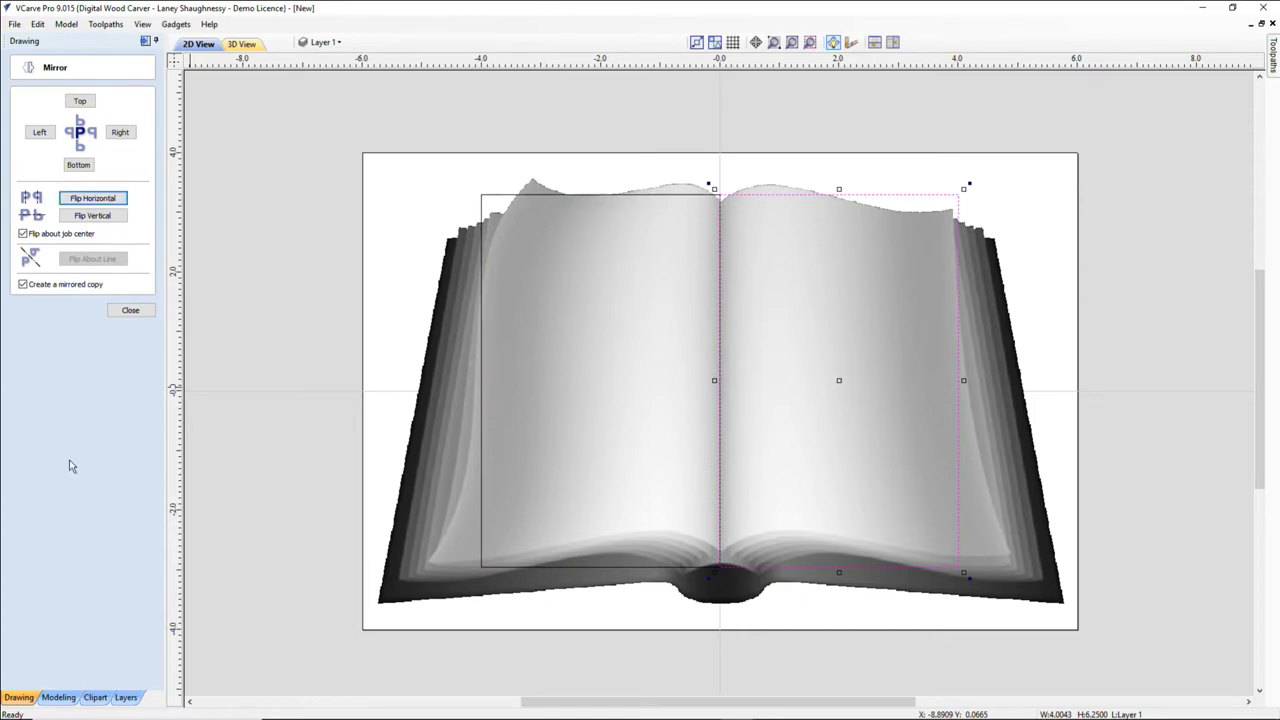
{"action": "key", "text": "ctrl+z"}
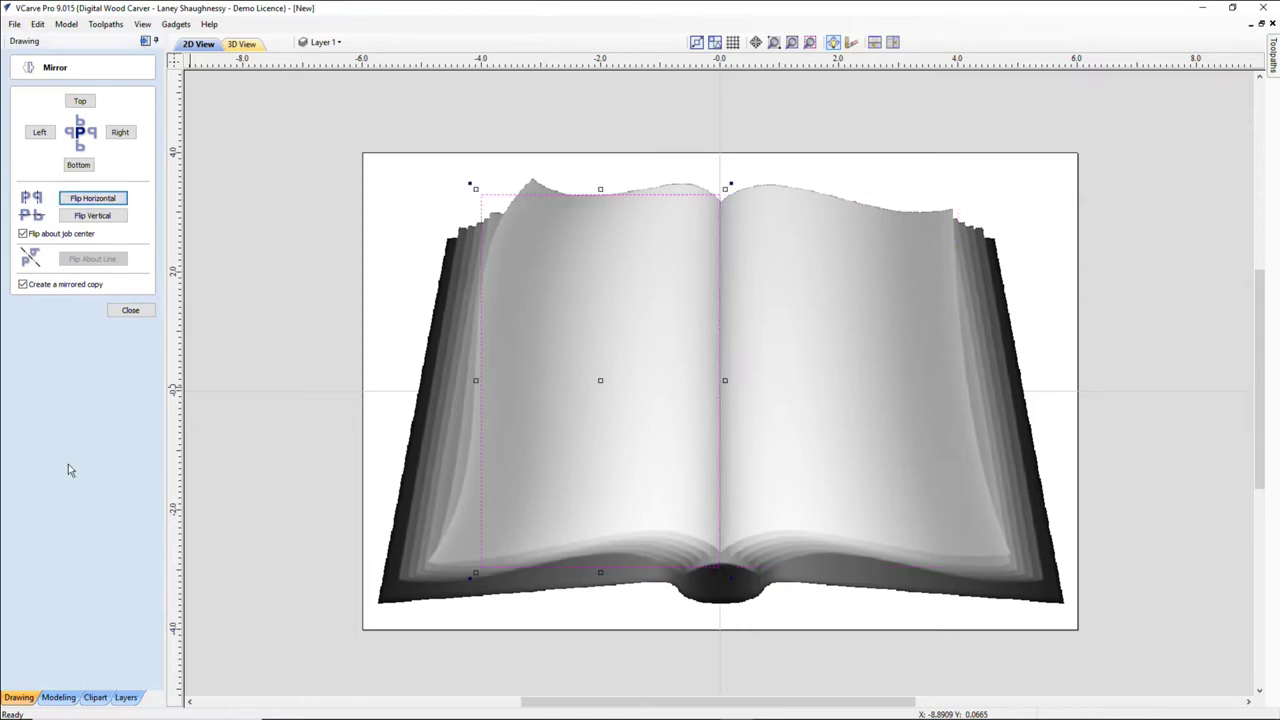
{"action": "left_click", "coordinate": [131, 313]}
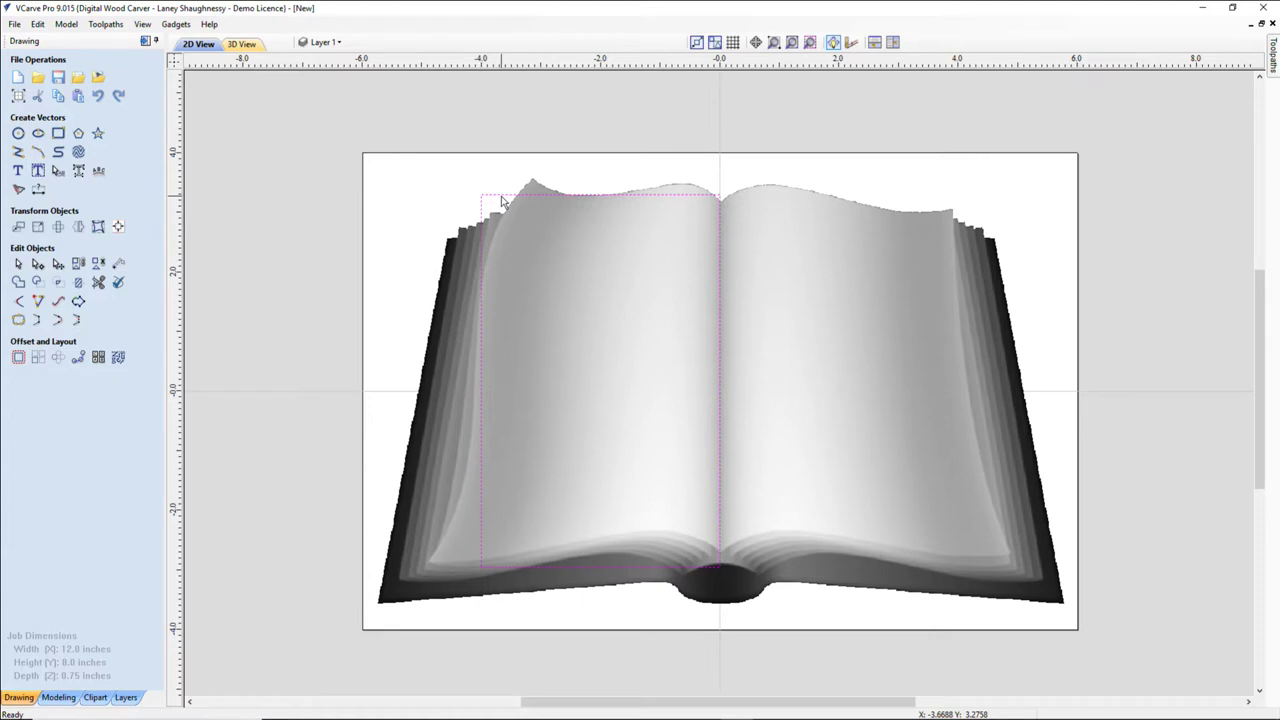
{"action": "key", "text": "Tab"}
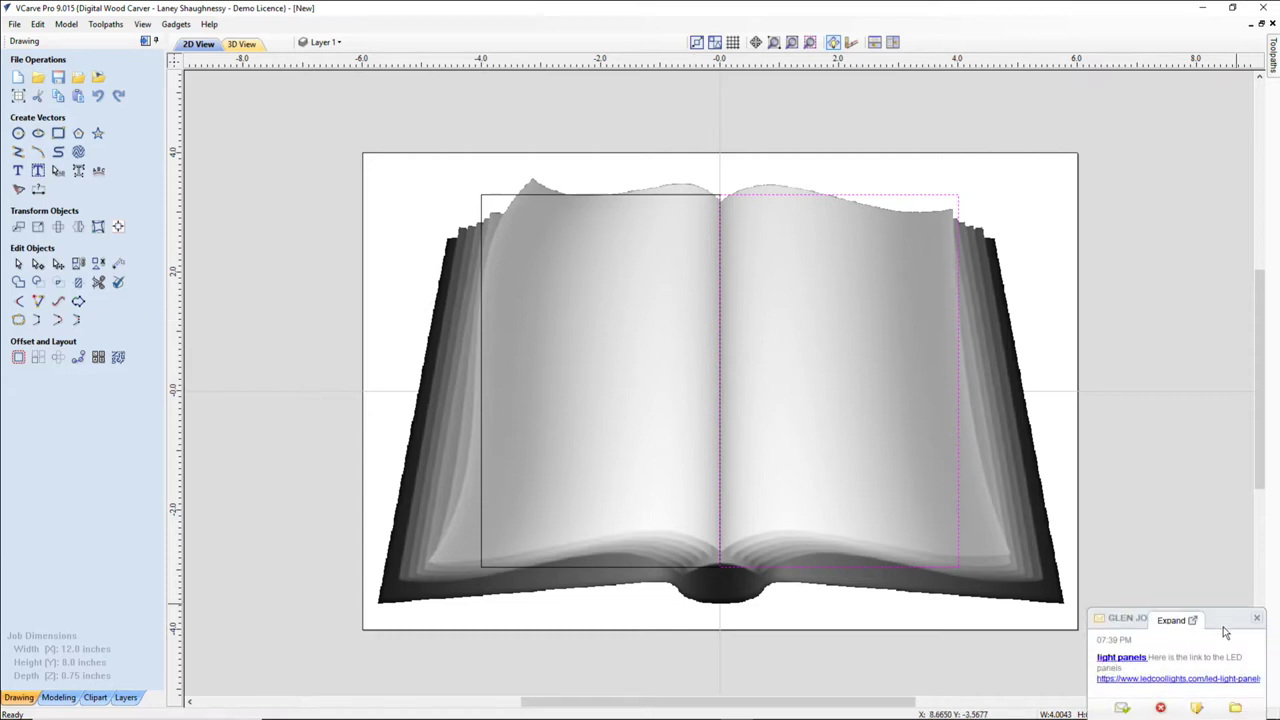
- Dismiss the e-mail notification popup and reselect the left-page rectangle
{"action": "left_click", "coordinate": [1259, 618]}
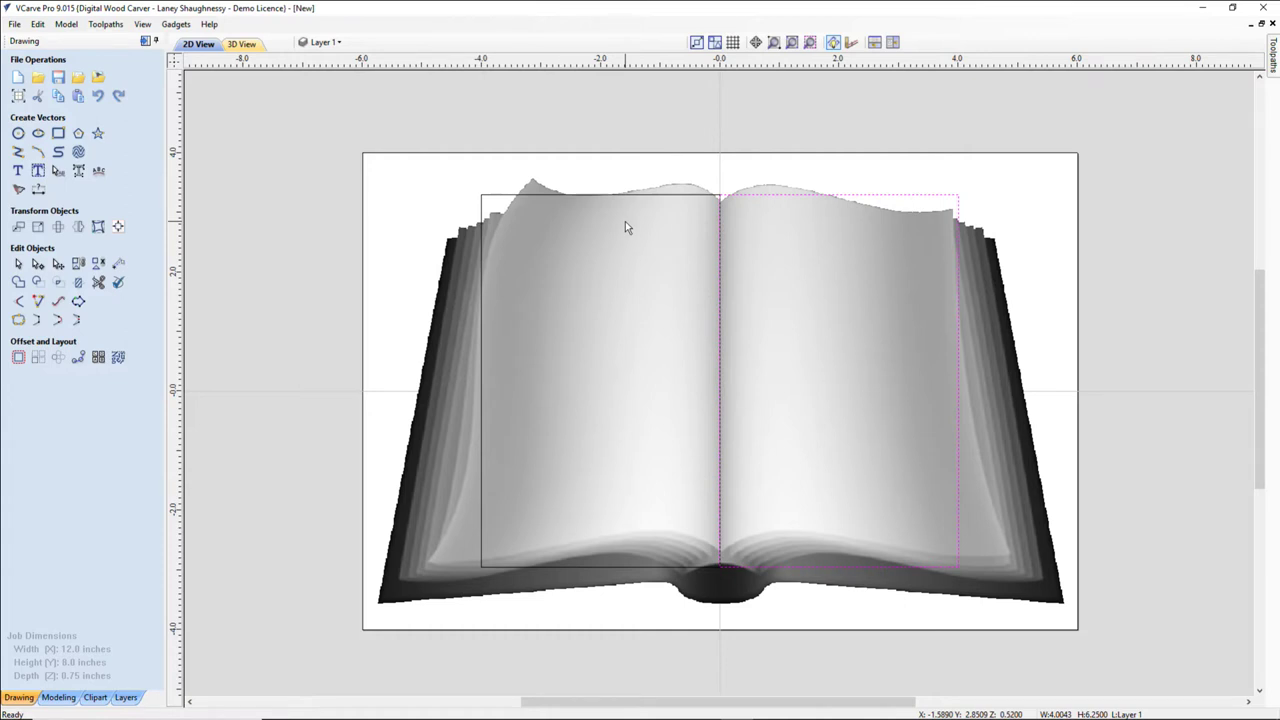
{"action": "left_click", "coordinate": [78, 228]}
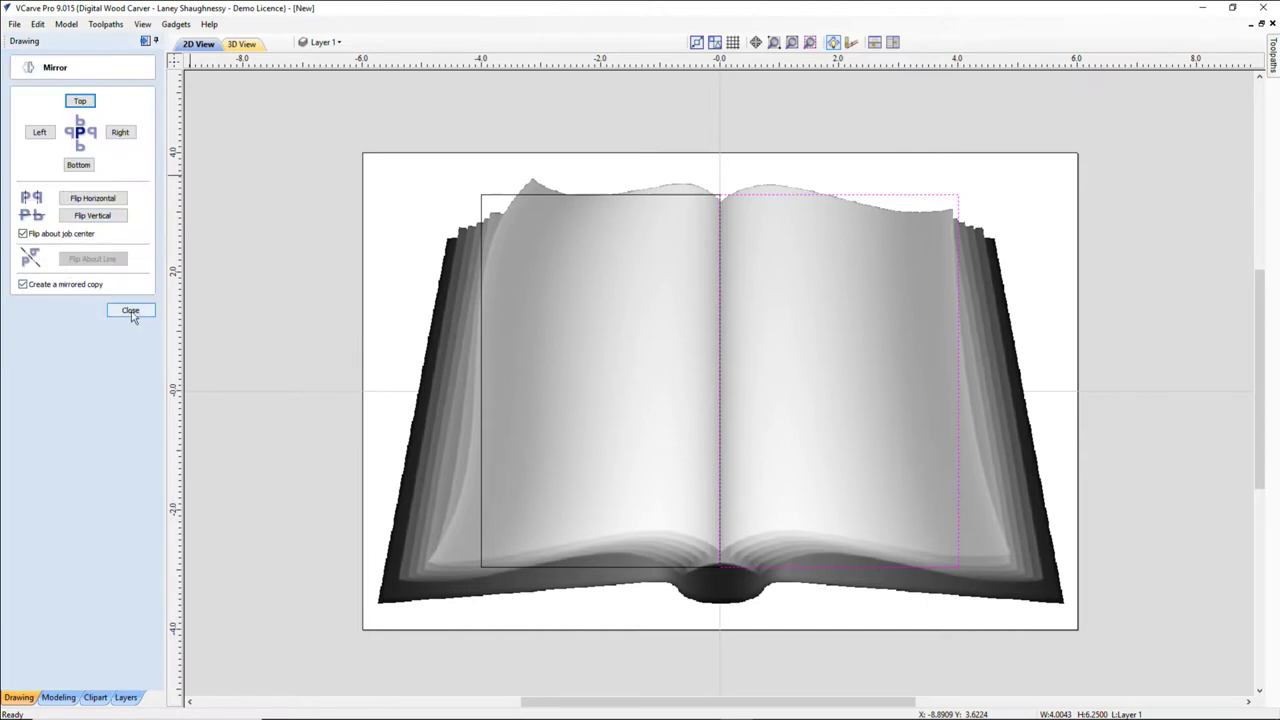
{"action": "left_click", "coordinate": [131, 312]}
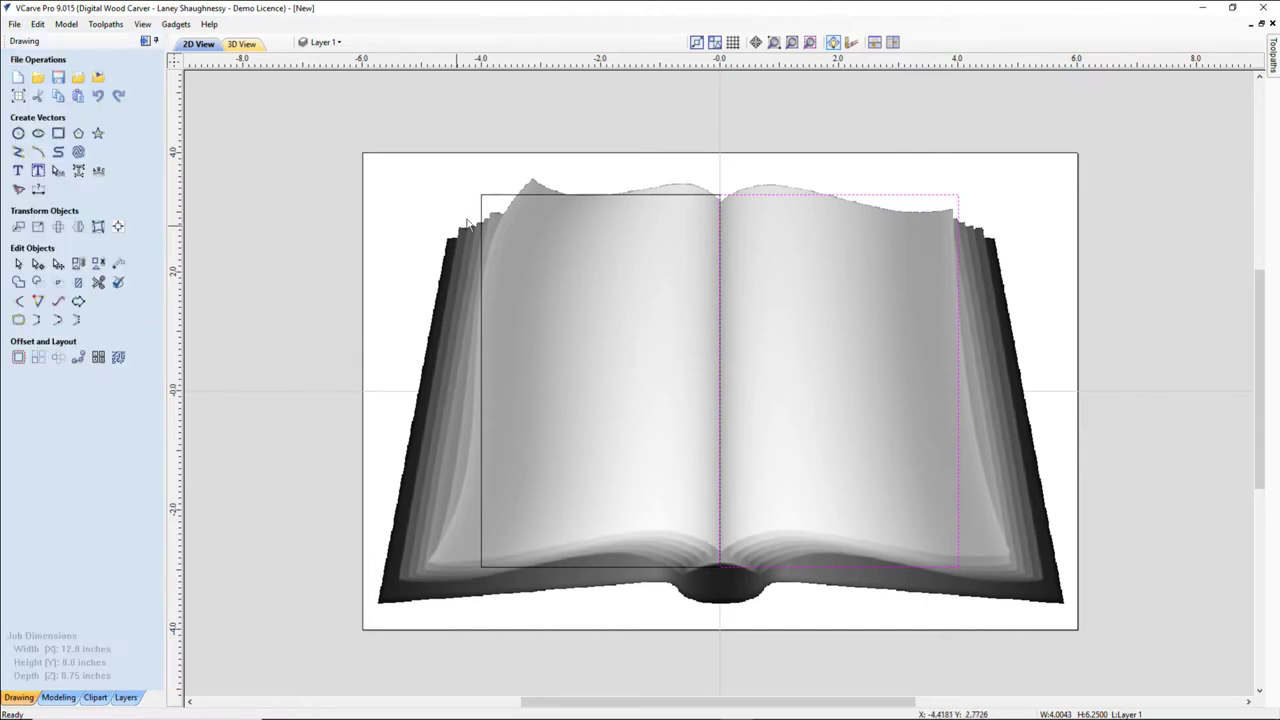
{"action": "left_click", "coordinate": [507, 197]}
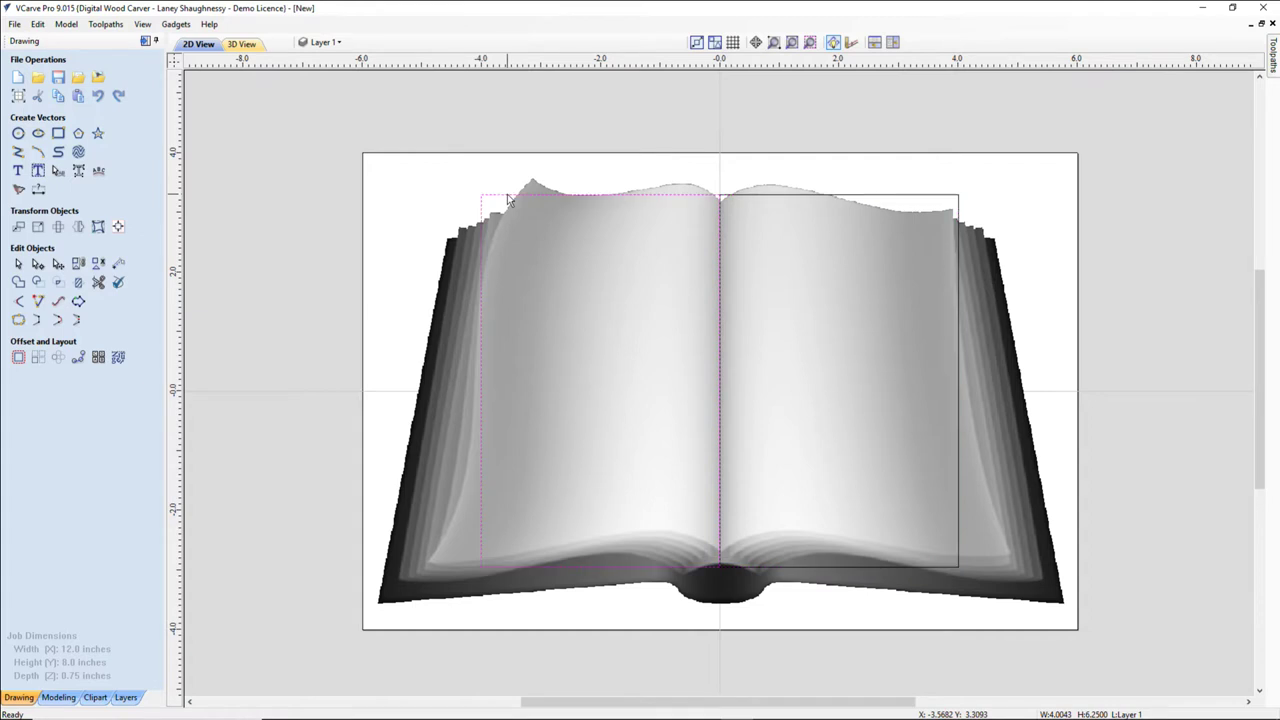
- Lay out the two-line title 'The Little' / 'Gingerbread Man' inside the left-page rectangle
{"action": "left_click", "coordinate": [38, 172]}
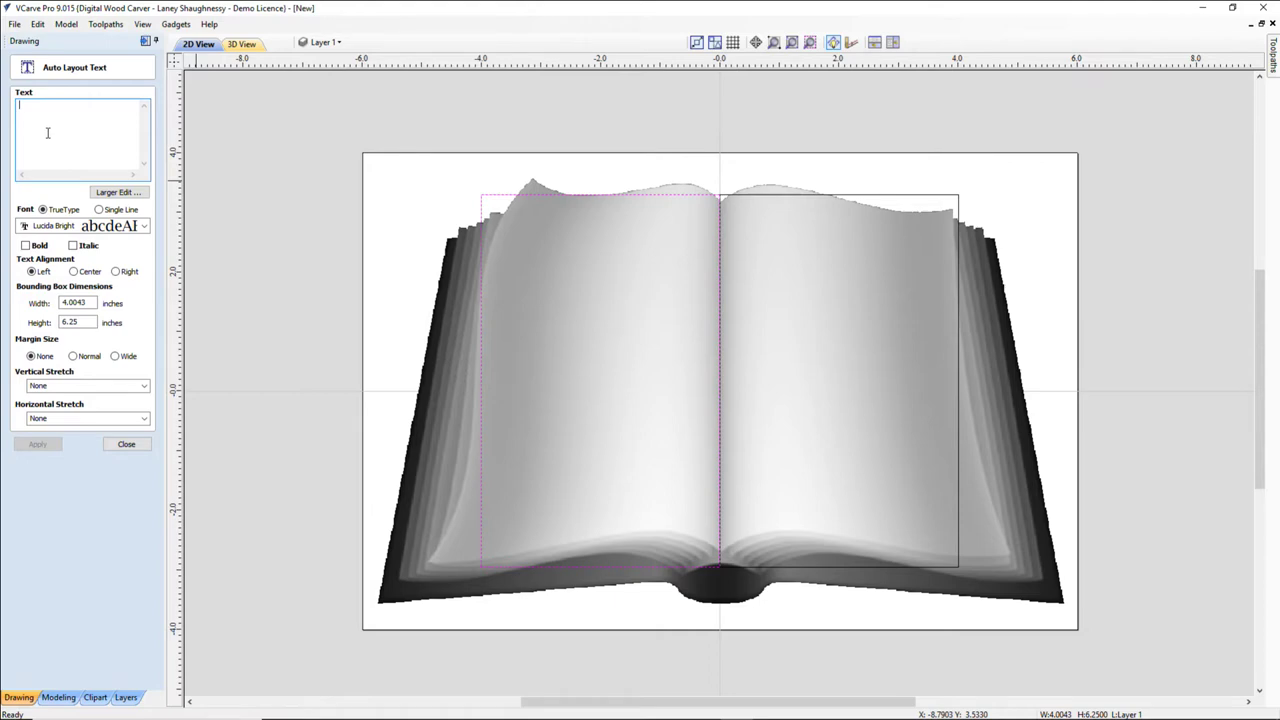
{"action": "type", "text": "The Little"}
{"action": "key", "text": "Return"}
{"action": "type", "text": "Gingerbread Man"}
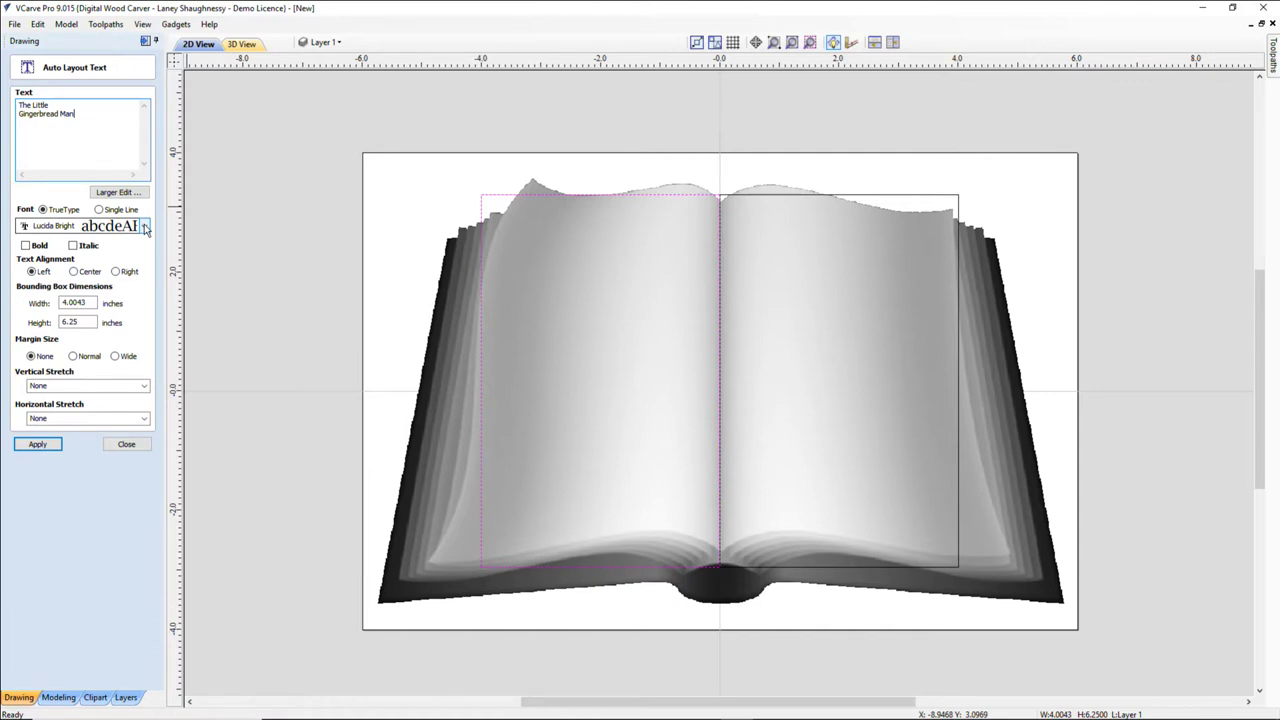
{"action": "left_click", "coordinate": [37, 447]}
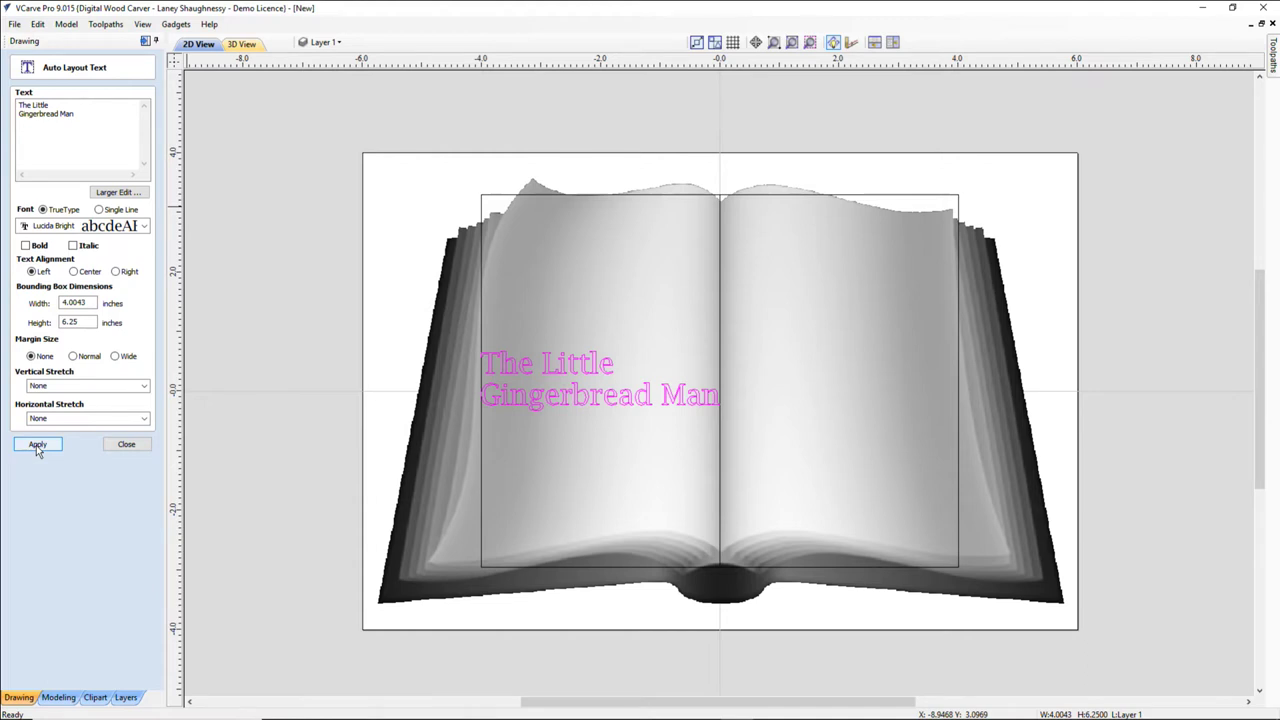
- Centre-align both title lines and apply, then select the right-page rectangle
{"action": "left_click", "coordinate": [73, 272]}
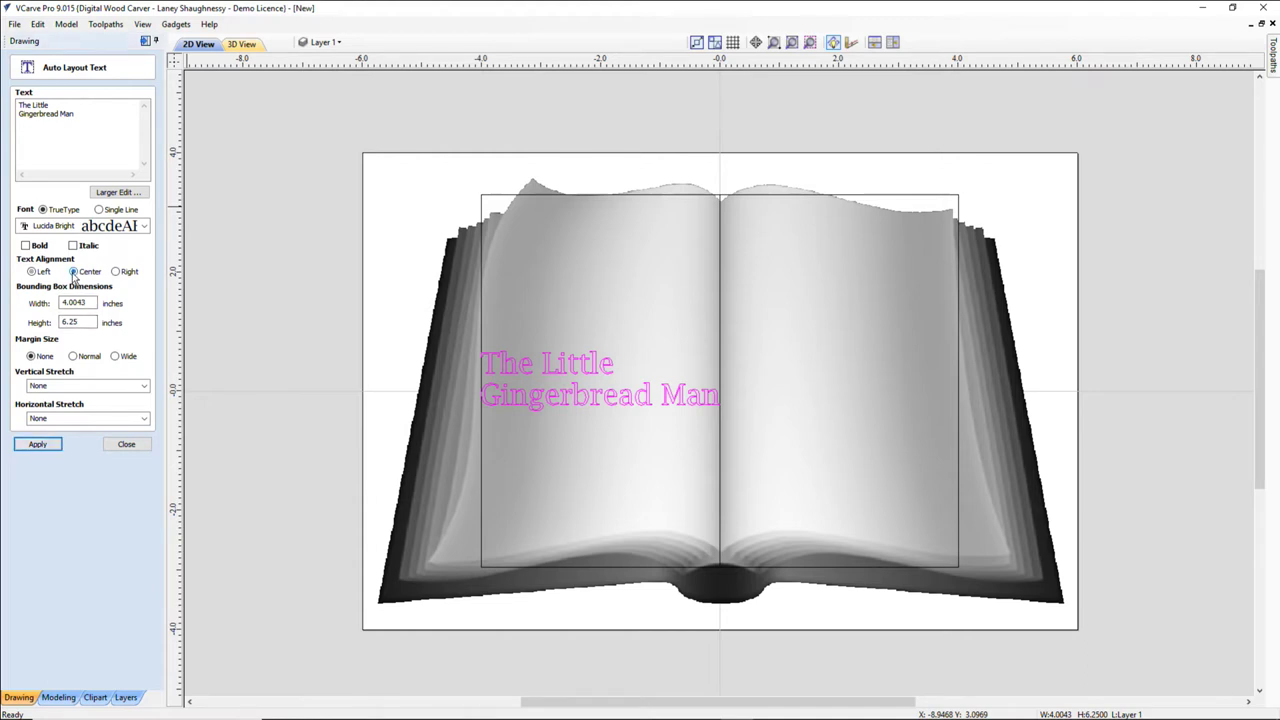
{"action": "left_click", "coordinate": [24, 447]}
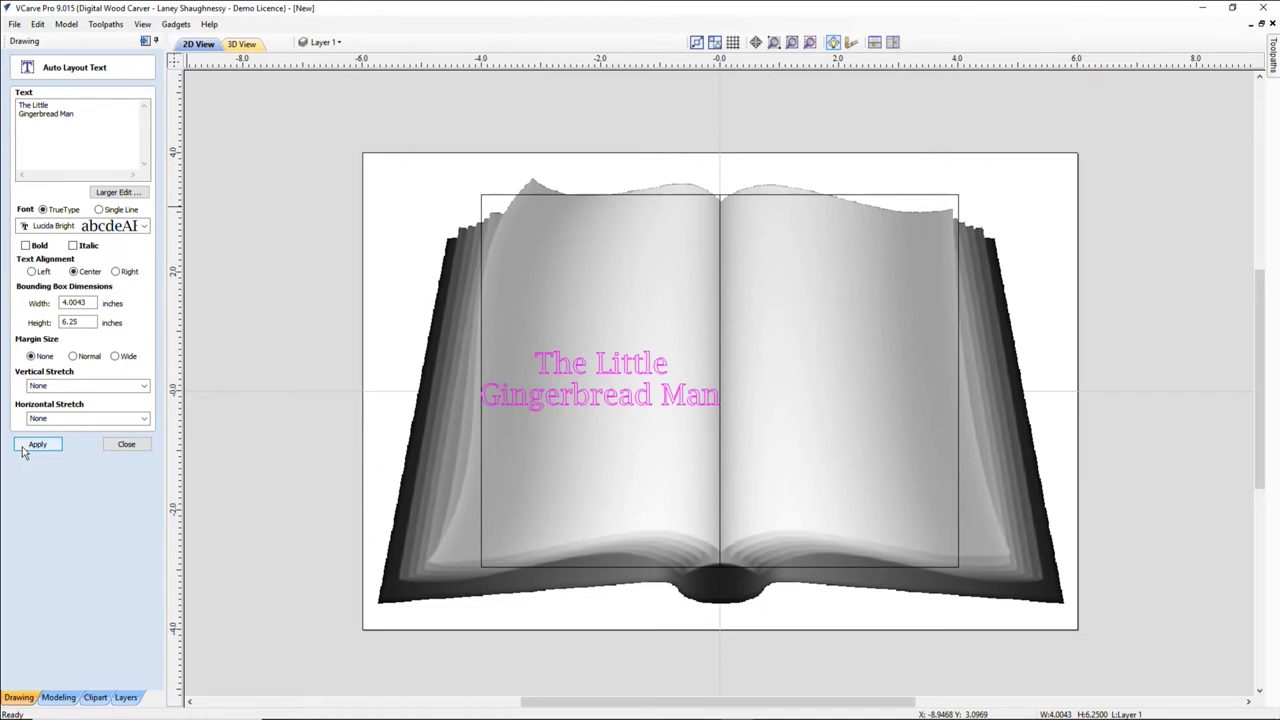
{"action": "left_click", "coordinate": [127, 445]}
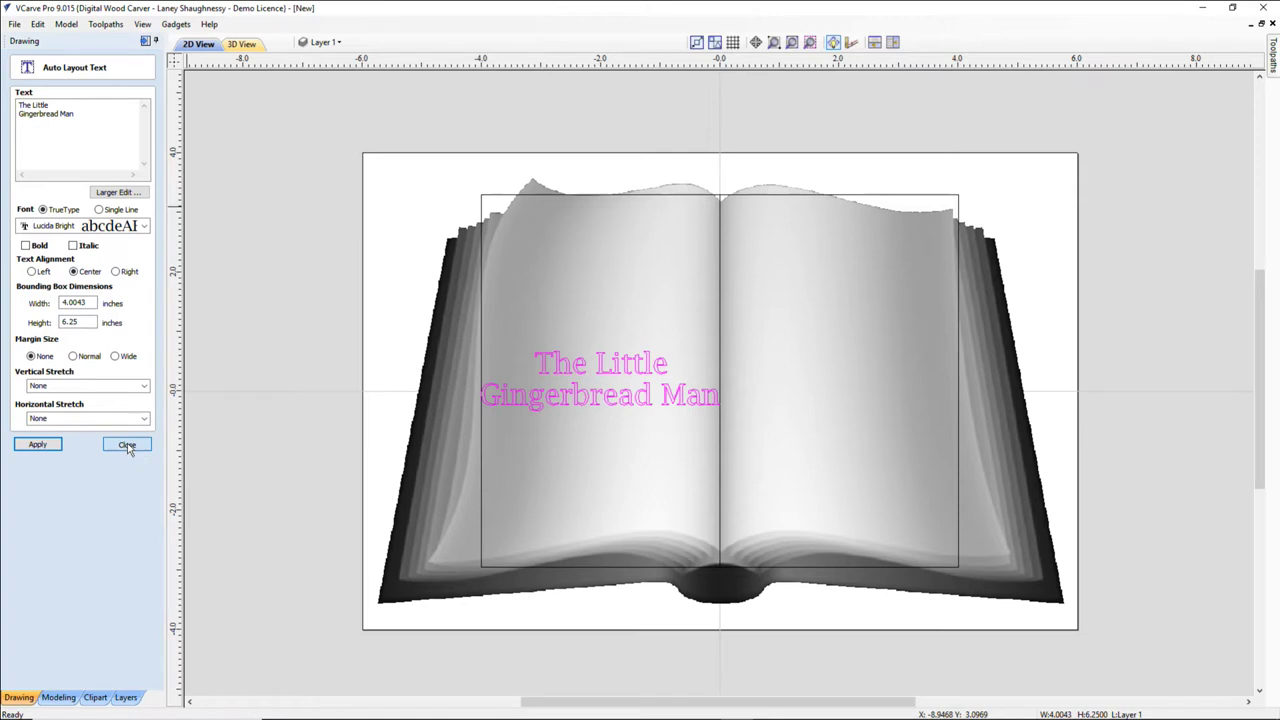
{"action": "left_click", "coordinate": [897, 197]}
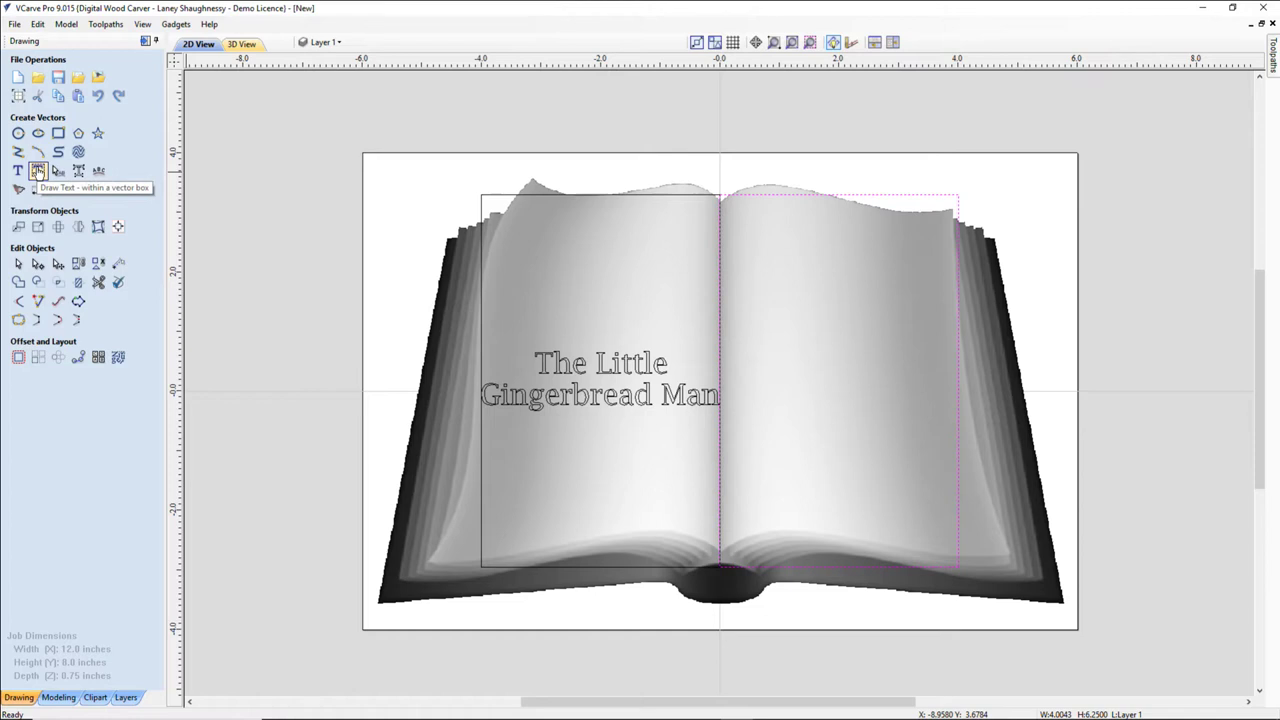
- Paste the gingerbread story from another window into the text-in-box entry
{"action": "left_click", "coordinate": [38, 171]}
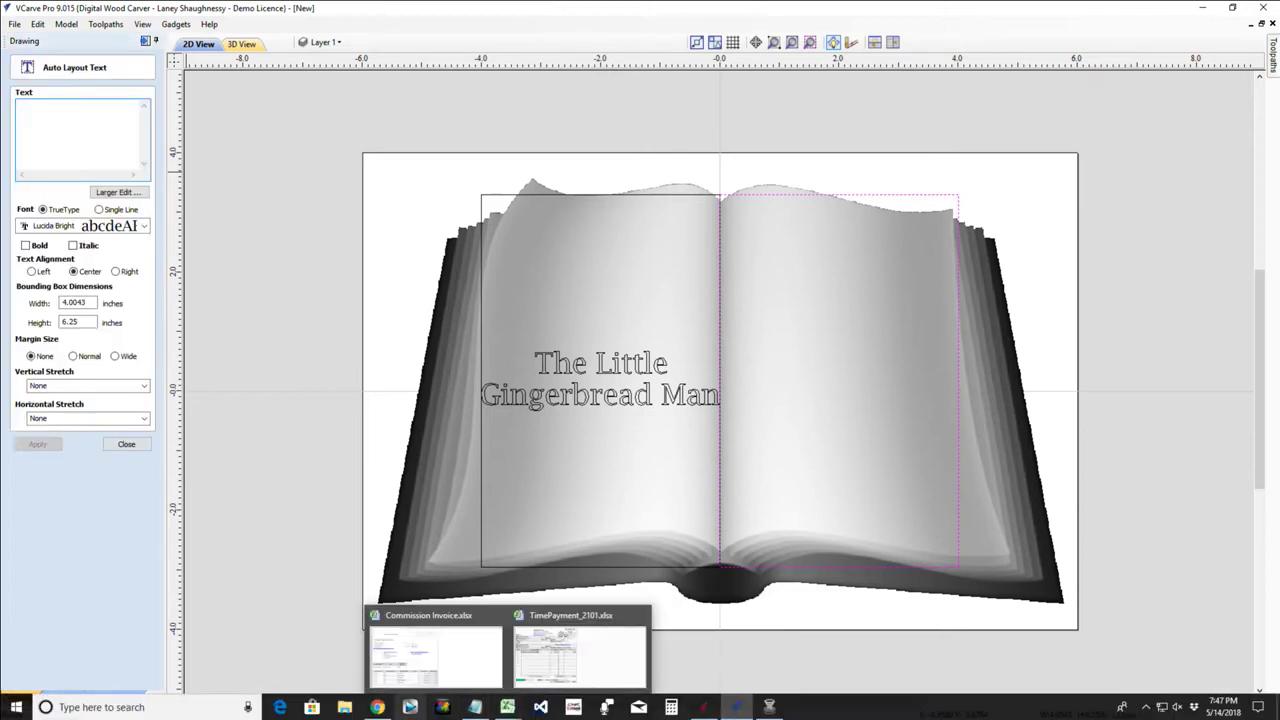
{"action": "left_click", "coordinate": [490, 712]}
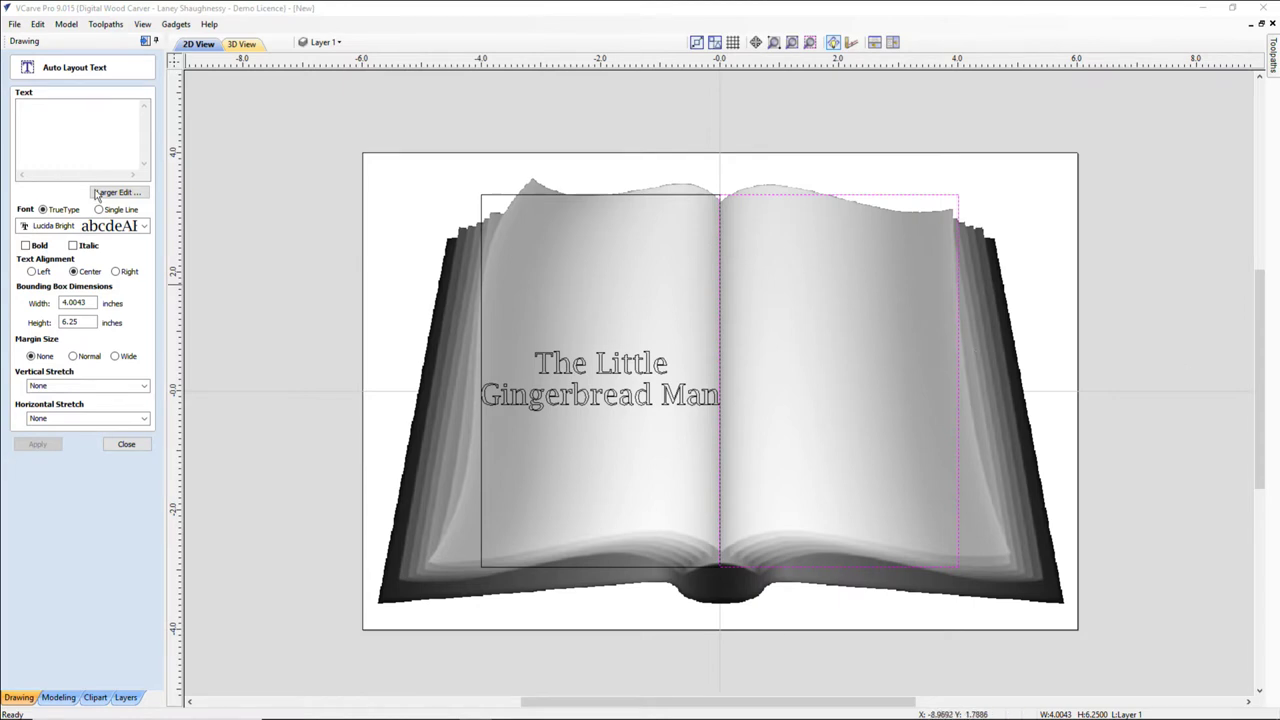
{"action": "left_click", "coordinate": [25, 106]}
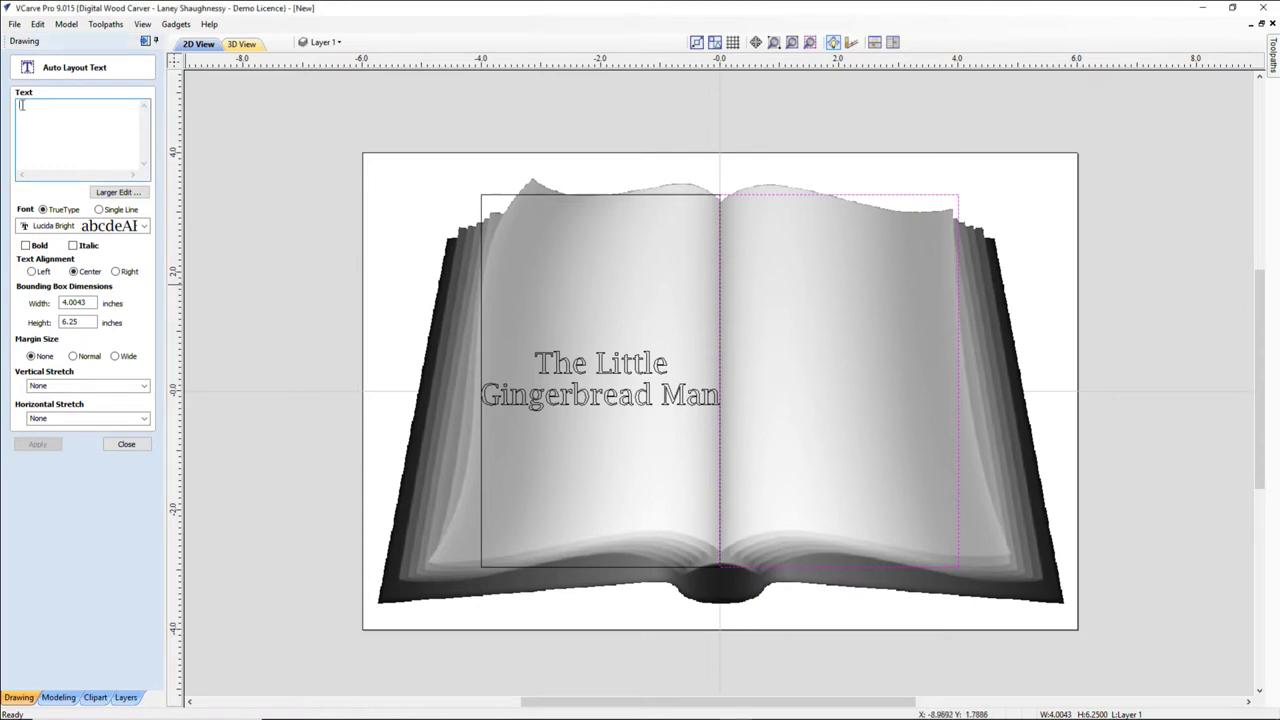
{"action": "right_click", "coordinate": [21, 106]}
{"action": "left_click", "coordinate": [80, 163]}
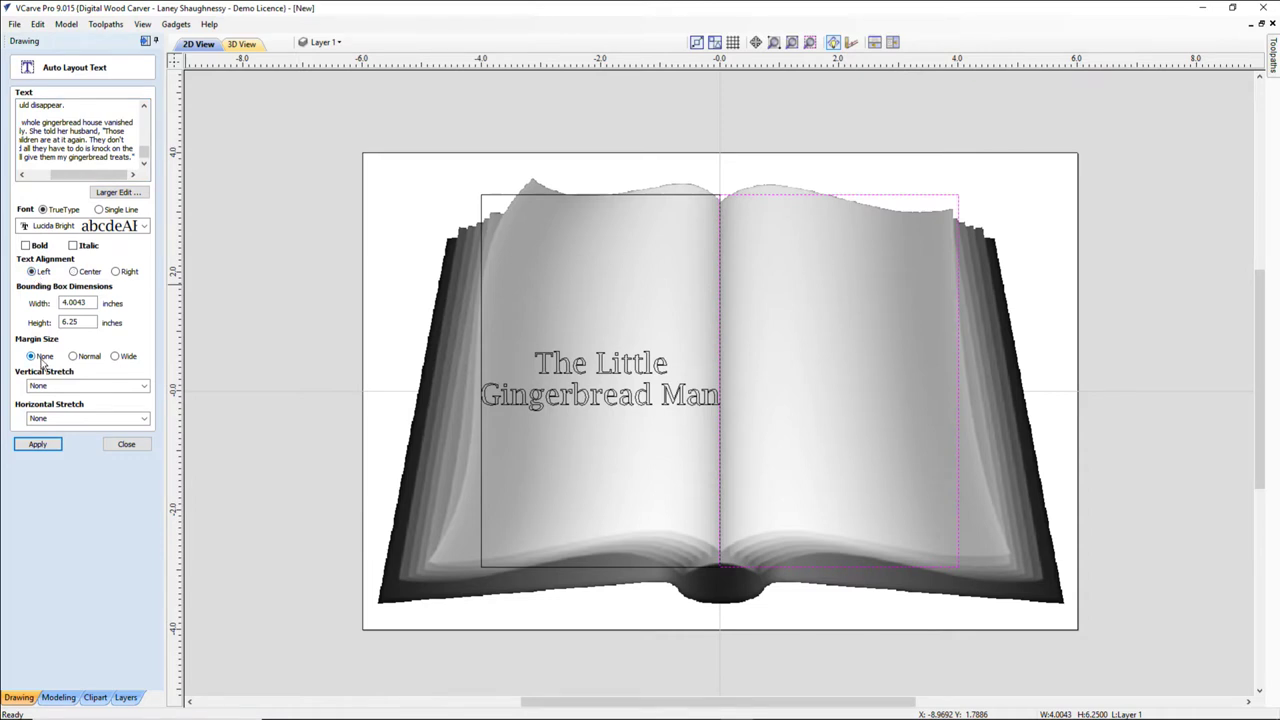
- Lay the story out left-aligned in the right-page rectangle, then select the left rectangle and title
{"action": "left_click", "coordinate": [61, 321]}
{"action": "left_click", "coordinate": [37, 445]}
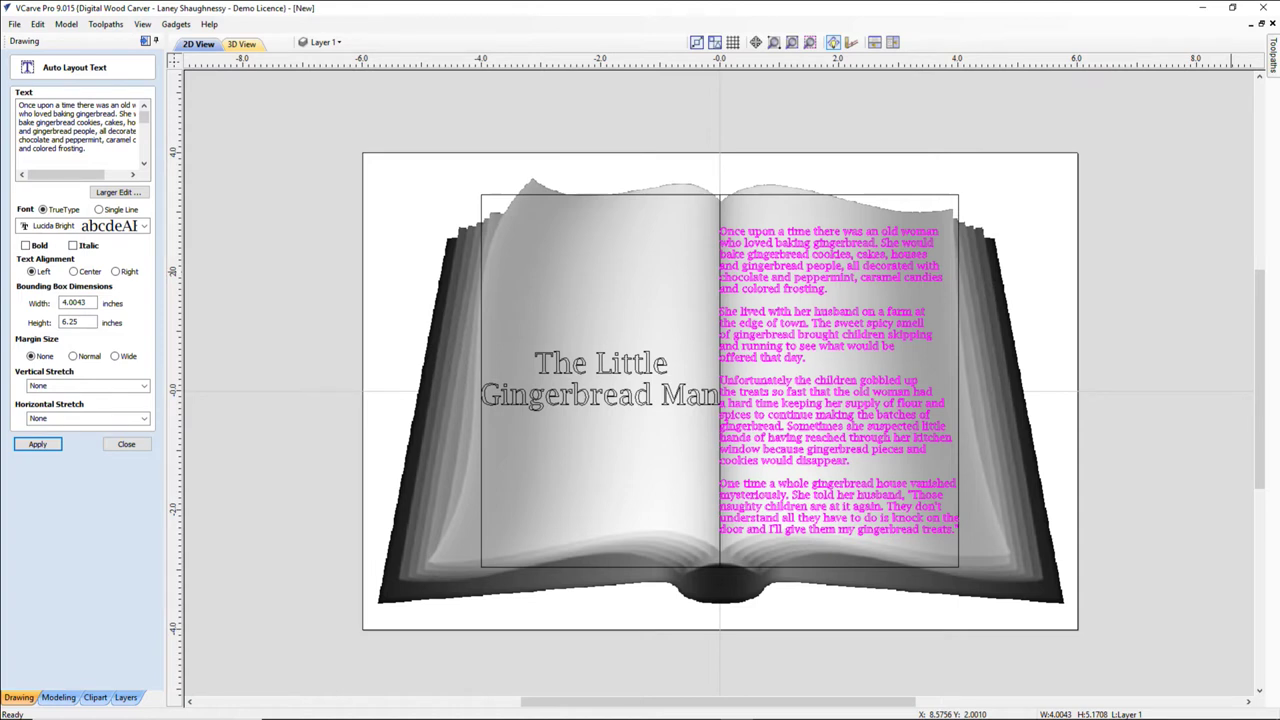
{"action": "left_click", "coordinate": [126, 445]}
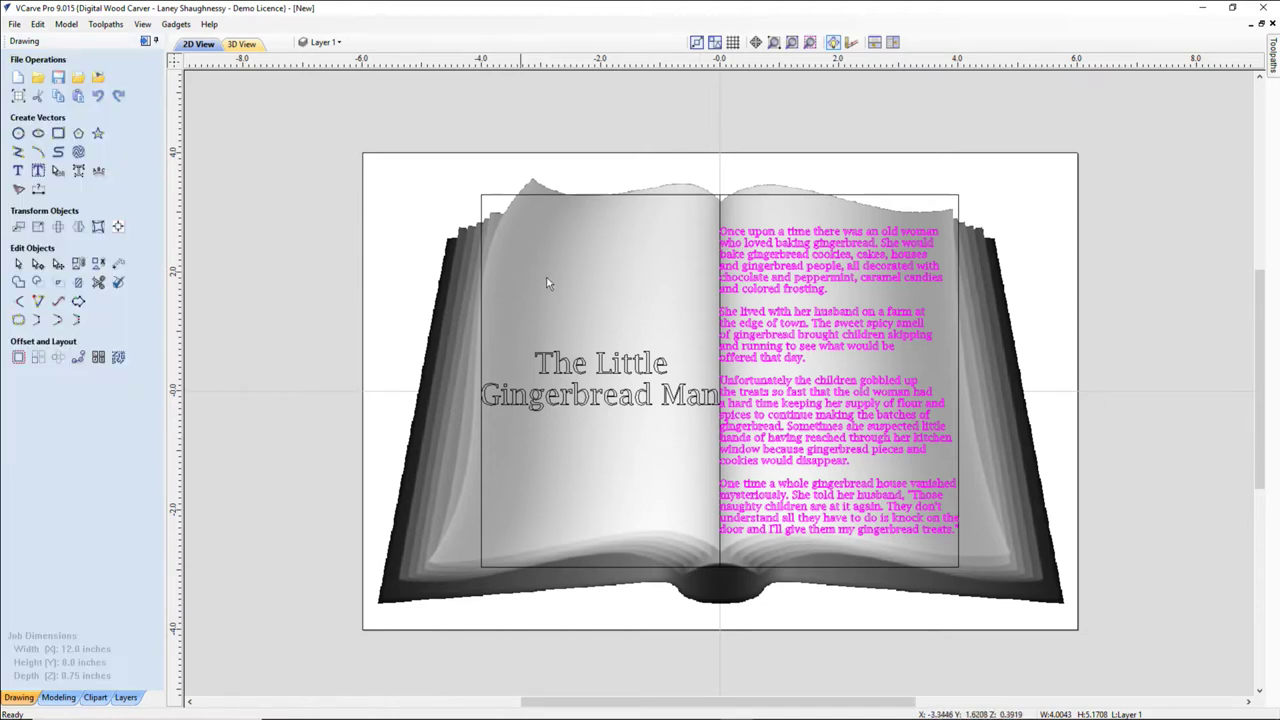
{"action": "left_click", "coordinate": [504, 197]}
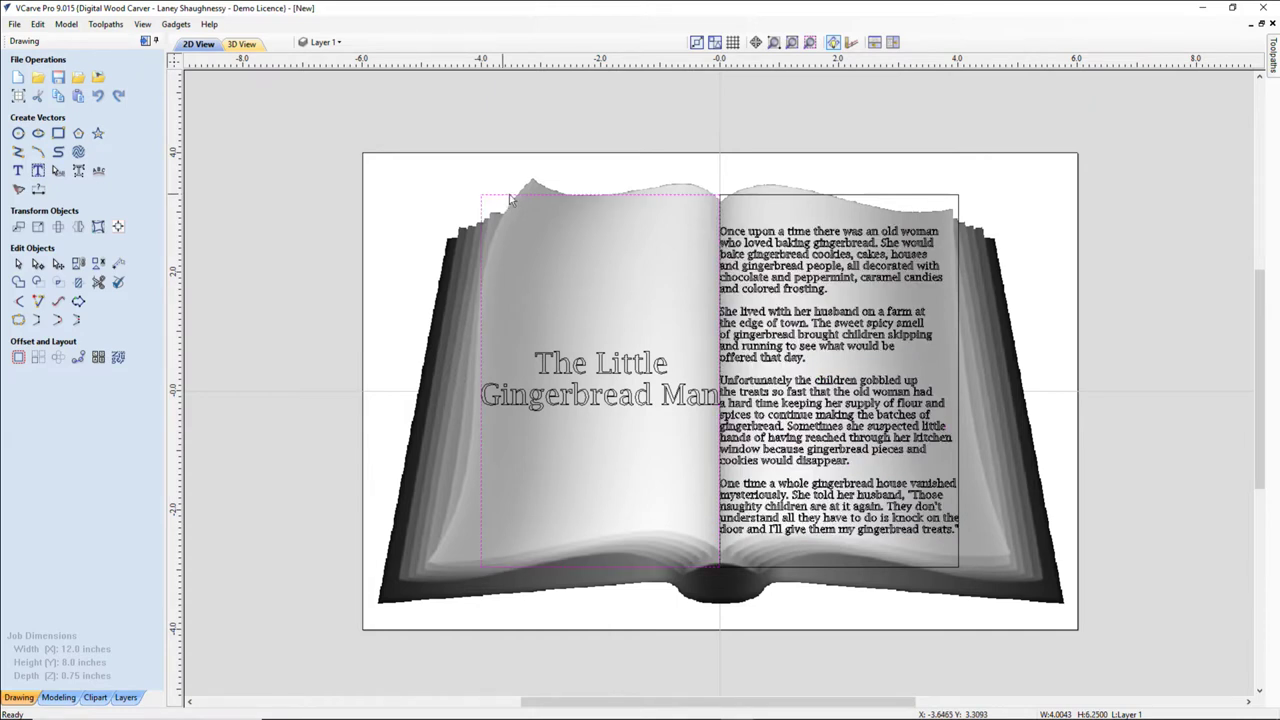
{"action": "left_click", "coordinate": [601, 368], "text": "shift"}
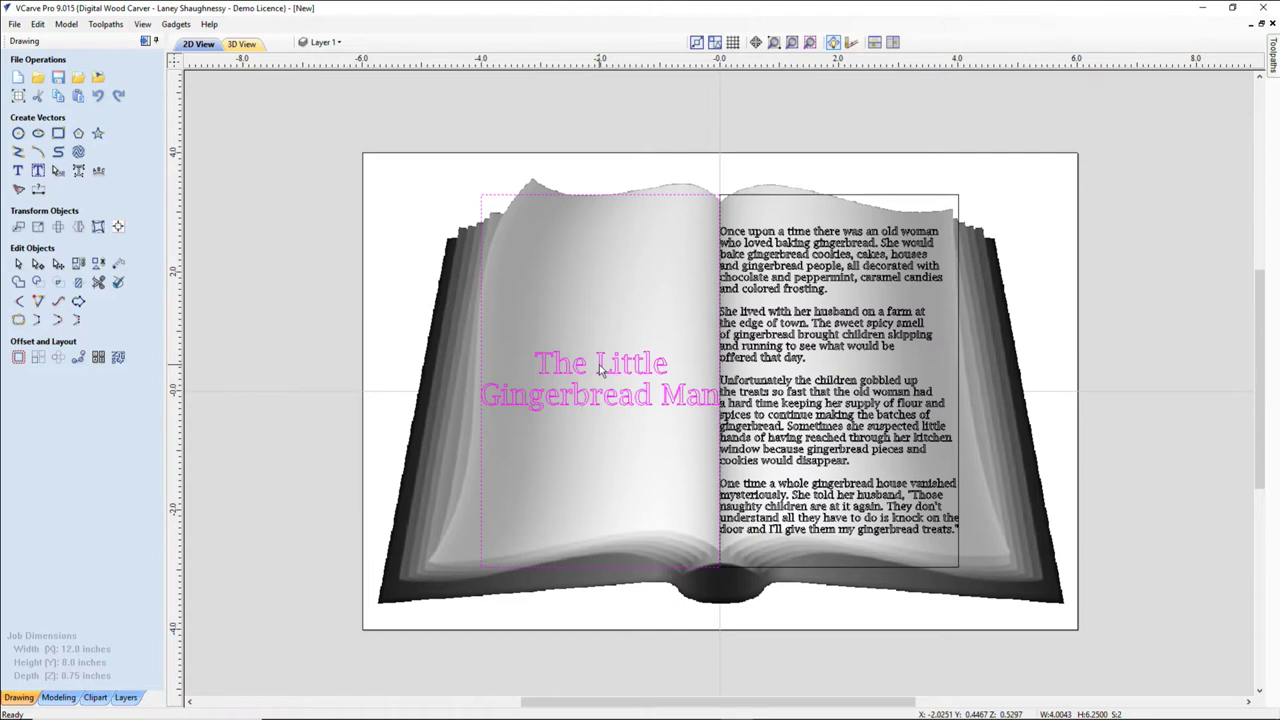
- Apply a Bounding Box distortion envelope to the selected title and rectangle
{"action": "left_click", "coordinate": [99, 228]}
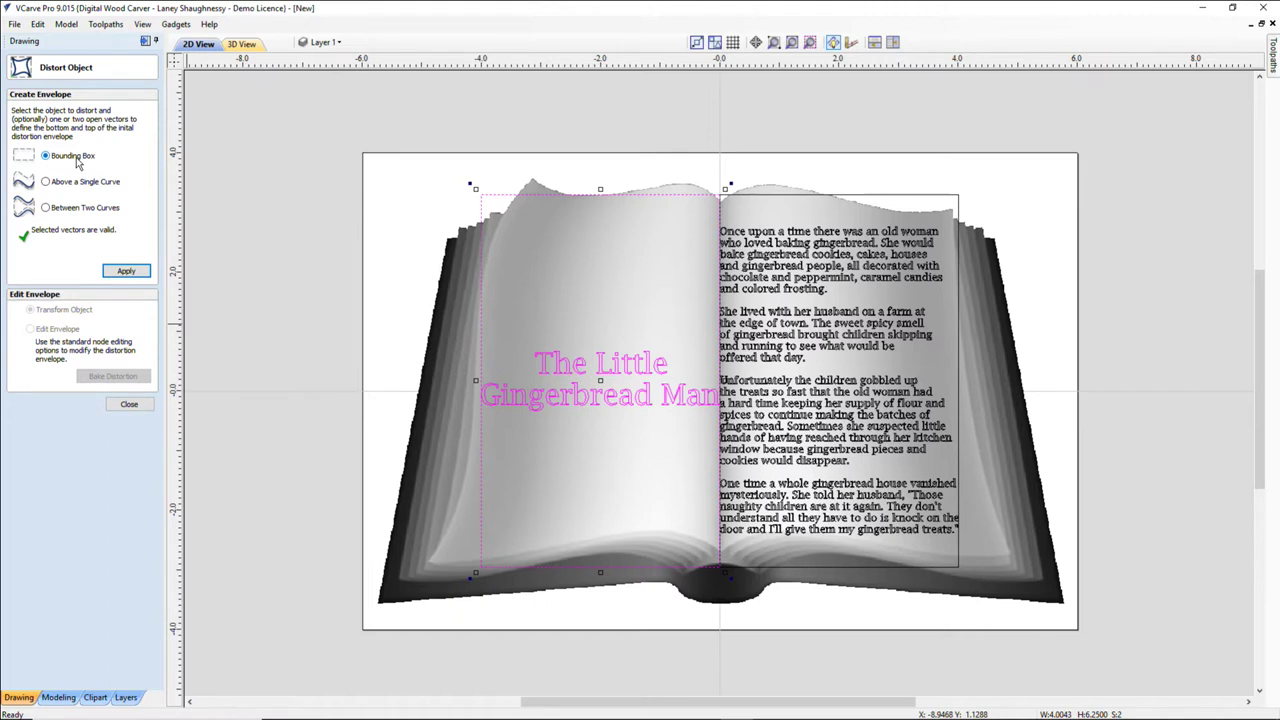
{"action": "left_click", "coordinate": [126, 272]}
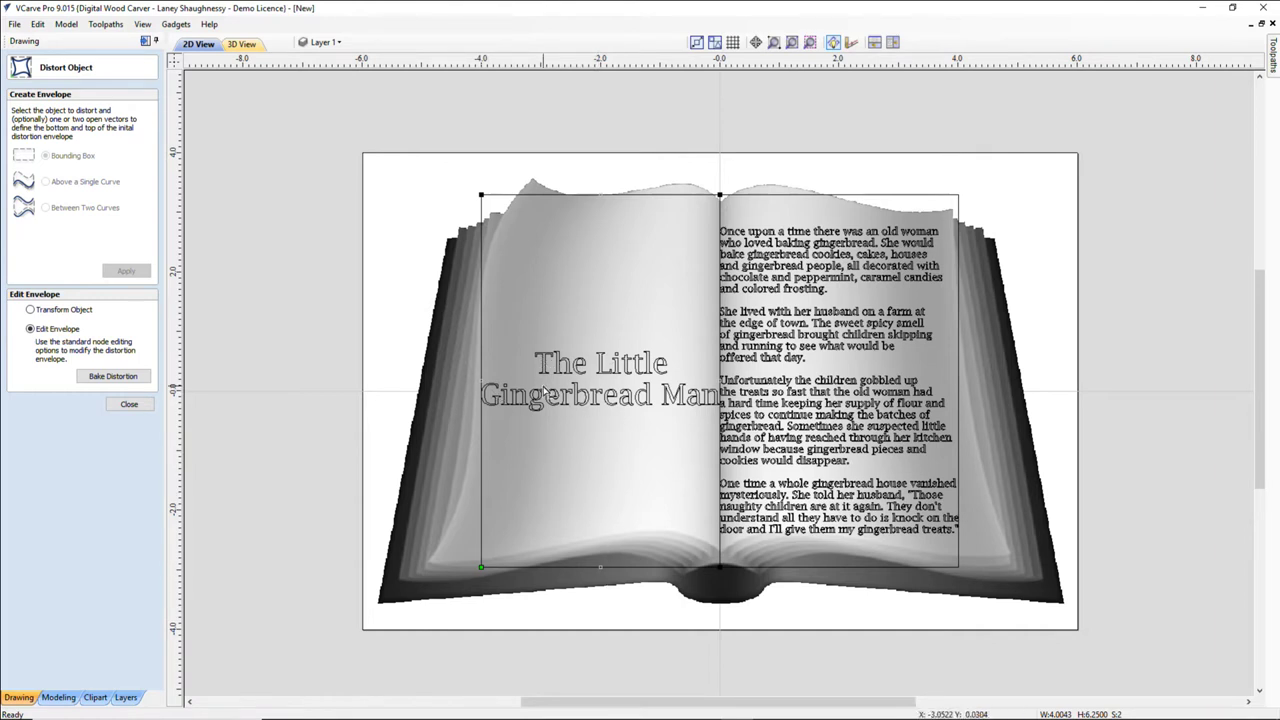
- Set the distortion to Transform Object and reselect the title so its transform handles show
{"action": "left_click", "coordinate": [31, 311]}
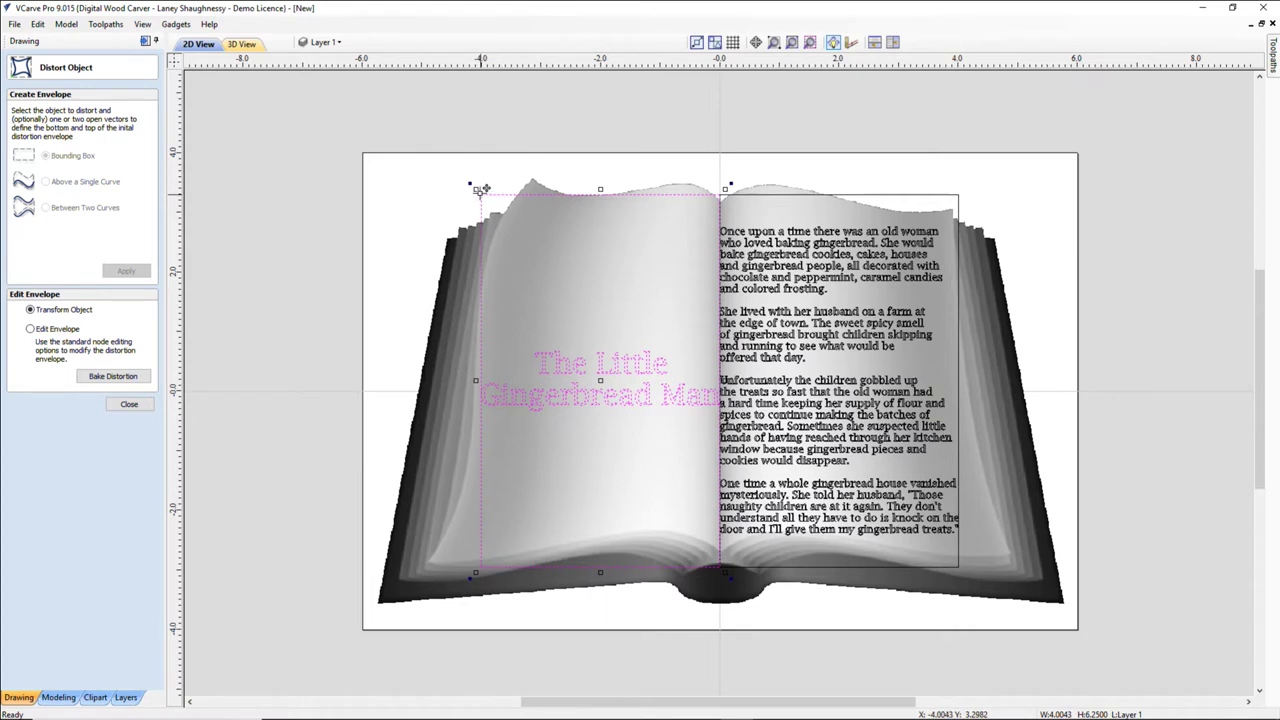
{"action": "left_click", "coordinate": [31, 331]}
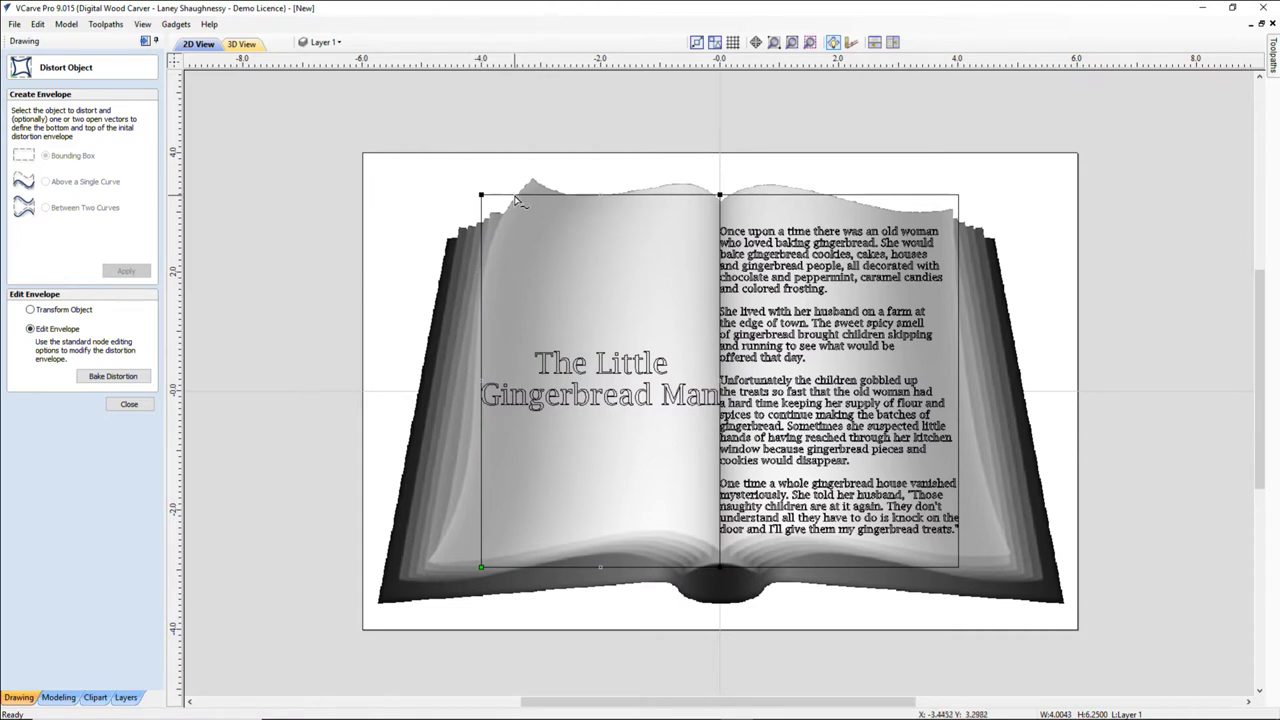
{"action": "left_click", "coordinate": [31, 311]}
{"action": "left_click", "coordinate": [112, 377]}
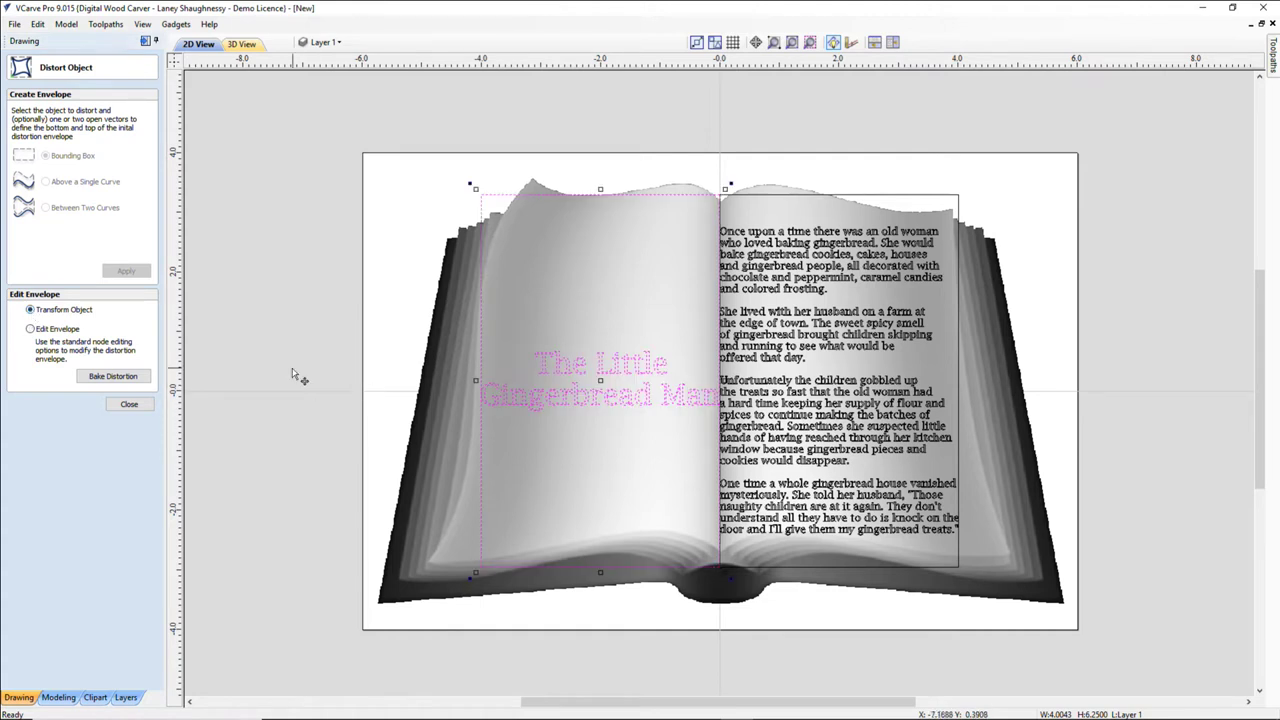
{"action": "left_click", "coordinate": [312, 372]}
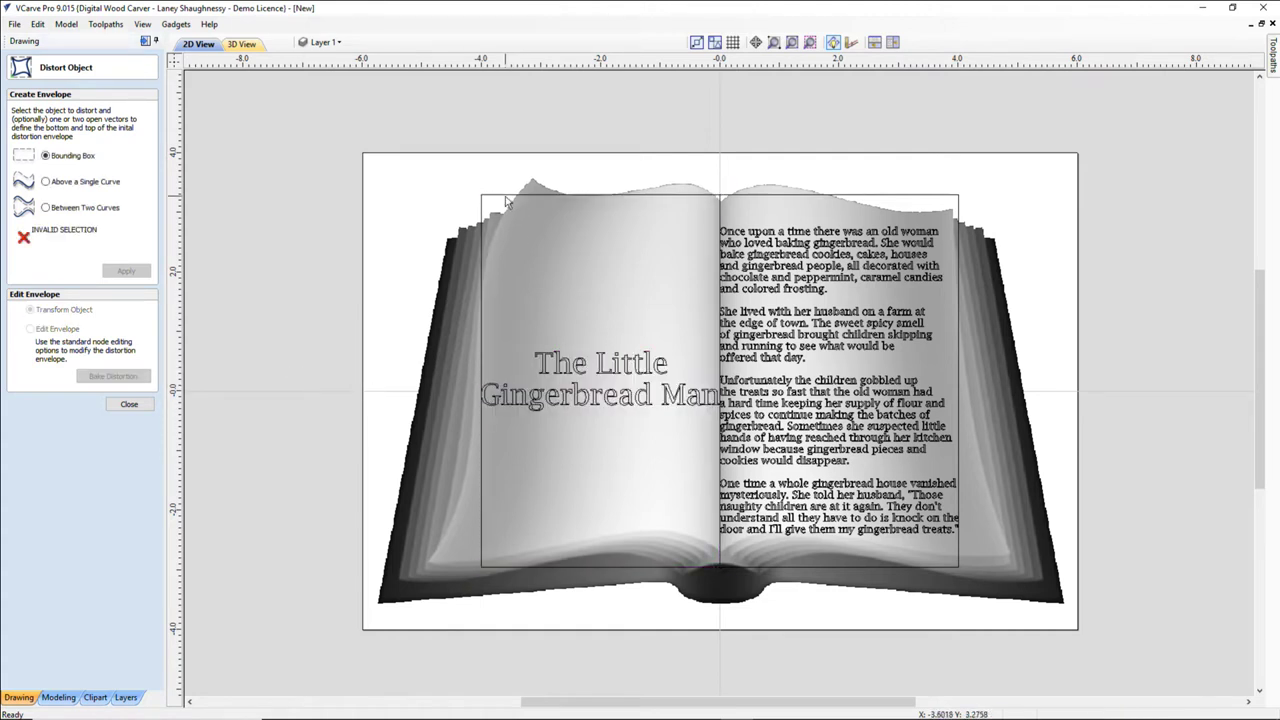
{"action": "left_click", "coordinate": [505, 197]}
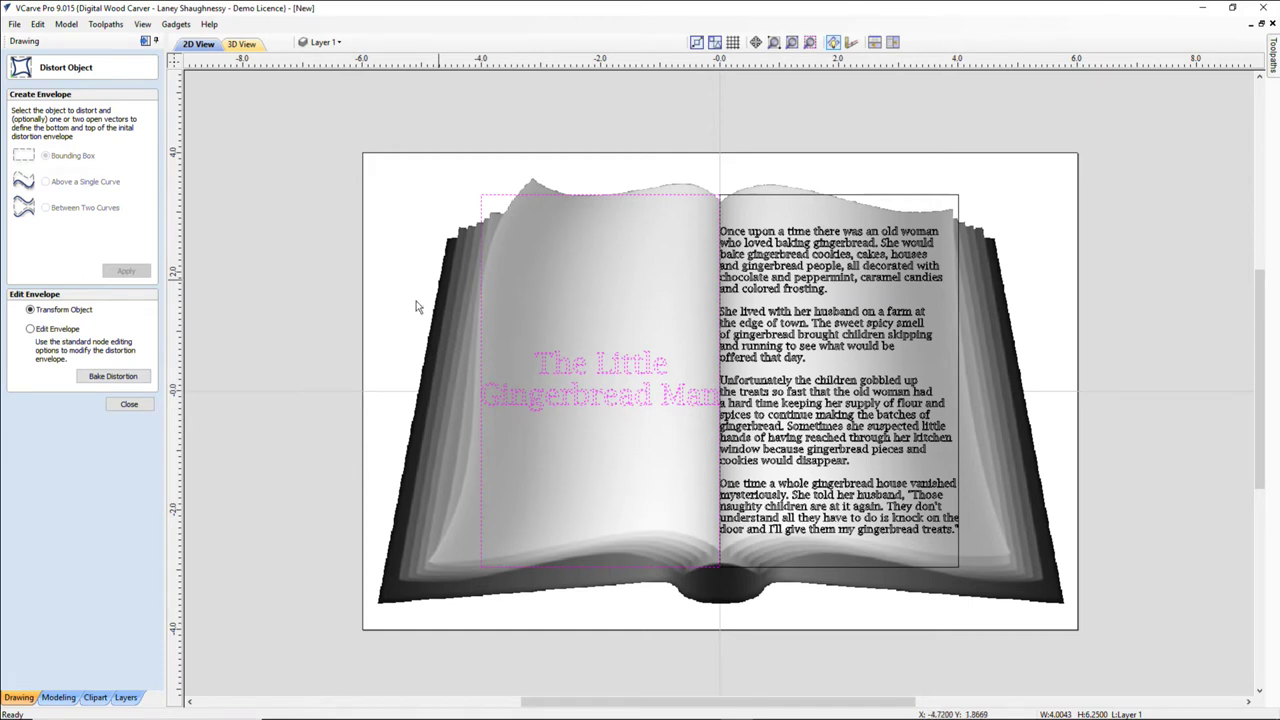
{"action": "left_click", "coordinate": [476, 190]}
- Switch the title's distortion envelope to Node Edit Mode from the context menu
{"action": "right_click", "coordinate": [547, 197]}
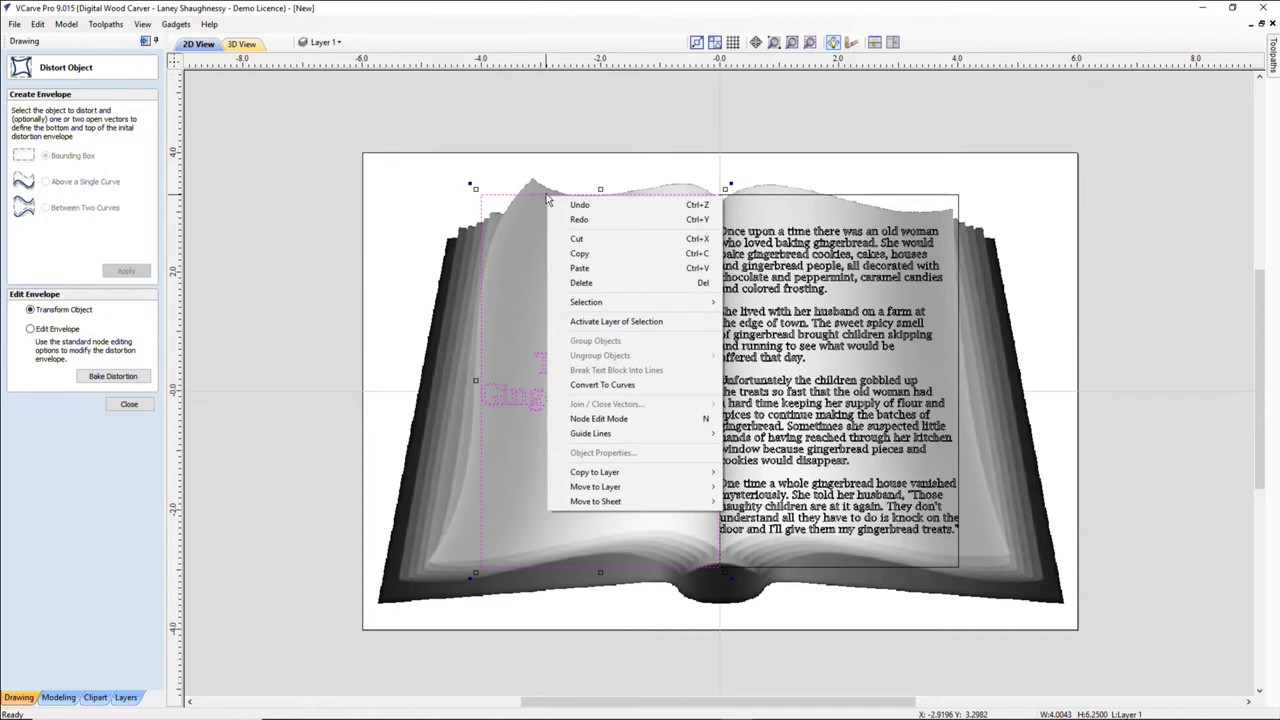
{"action": "key", "text": "Escape"}
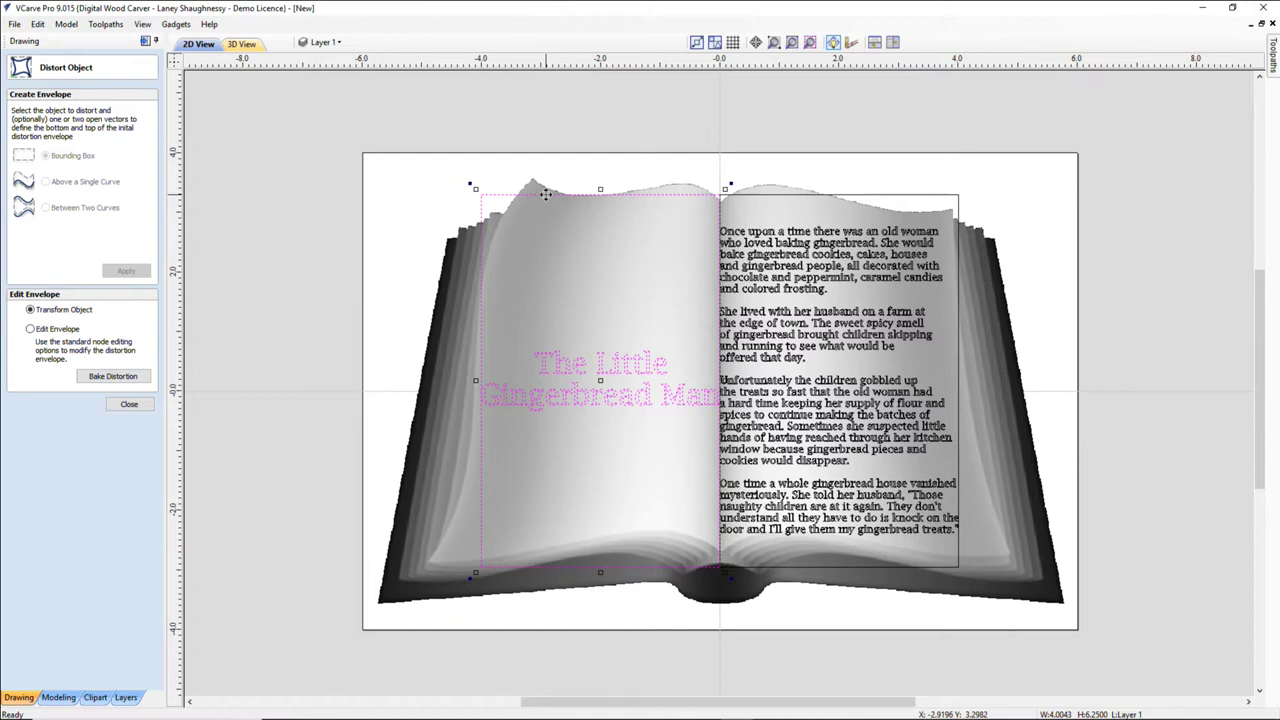
{"action": "right_click", "coordinate": [546, 194]}
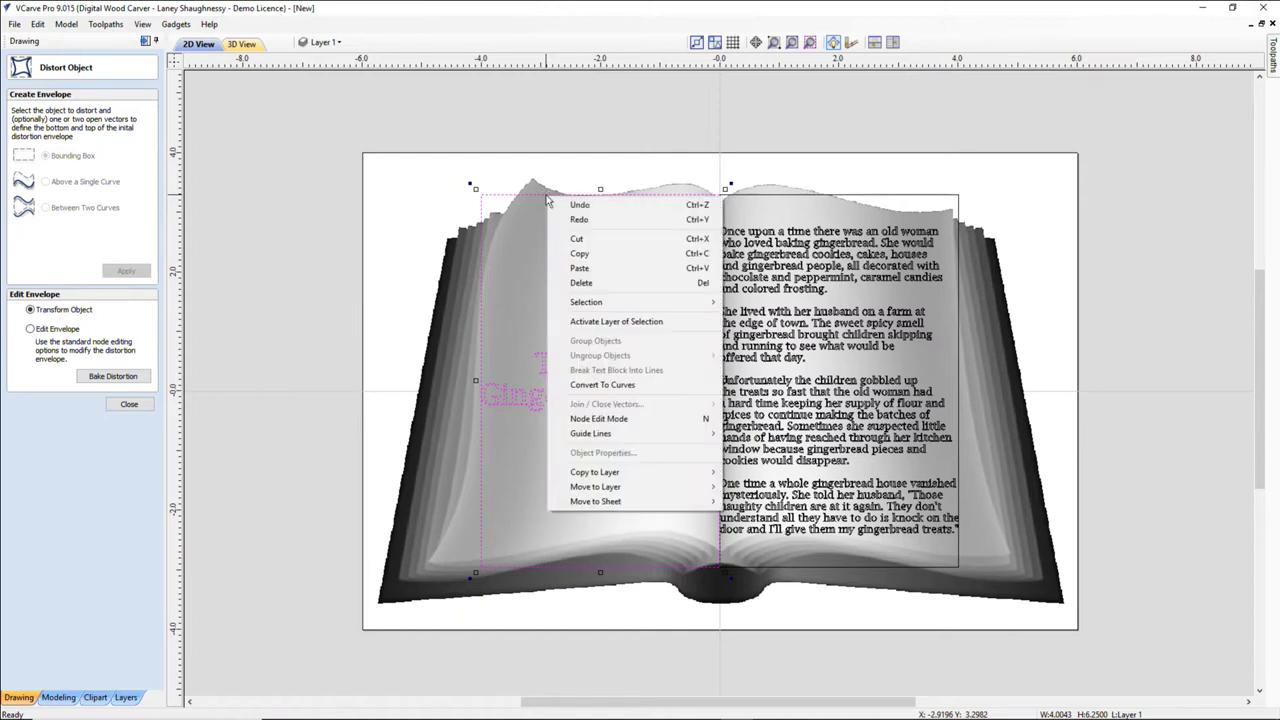
{"action": "left_click", "coordinate": [598, 419]}
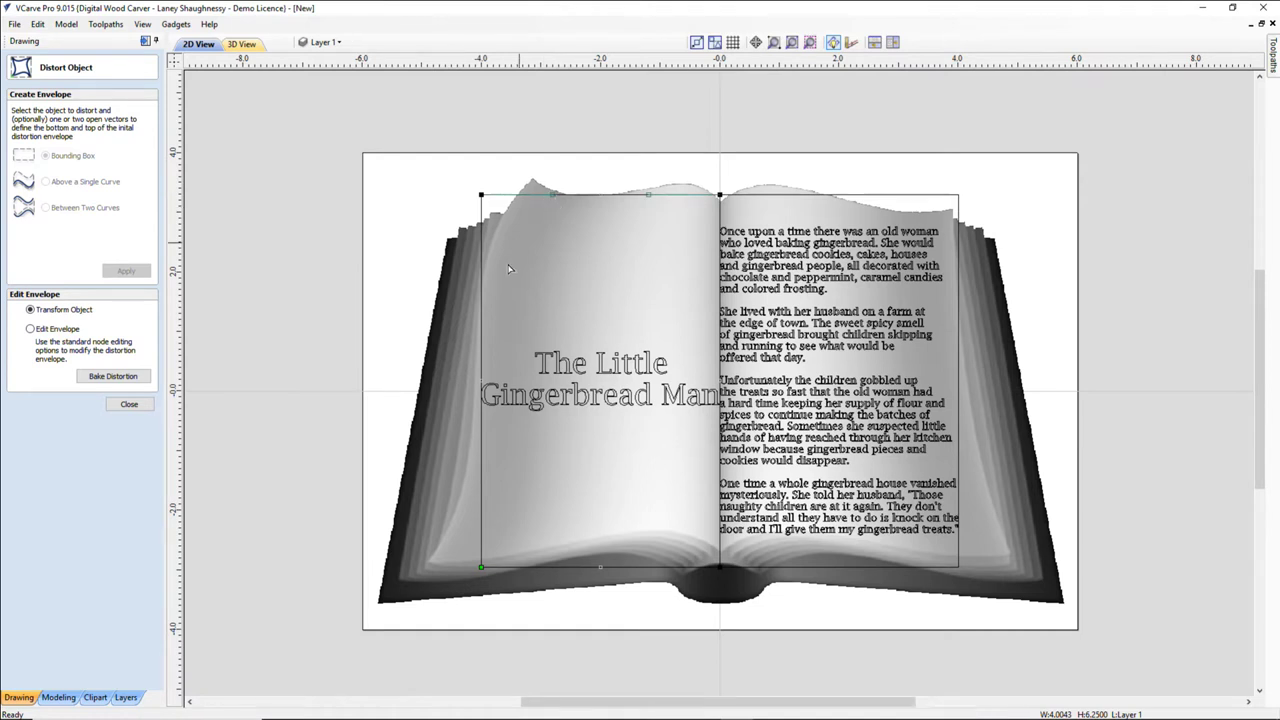
- Move the envelope's top-edge, top-right and bottom-centre nodes so its right side sits on the spine
{"action": "left_click", "coordinate": [482, 324]}
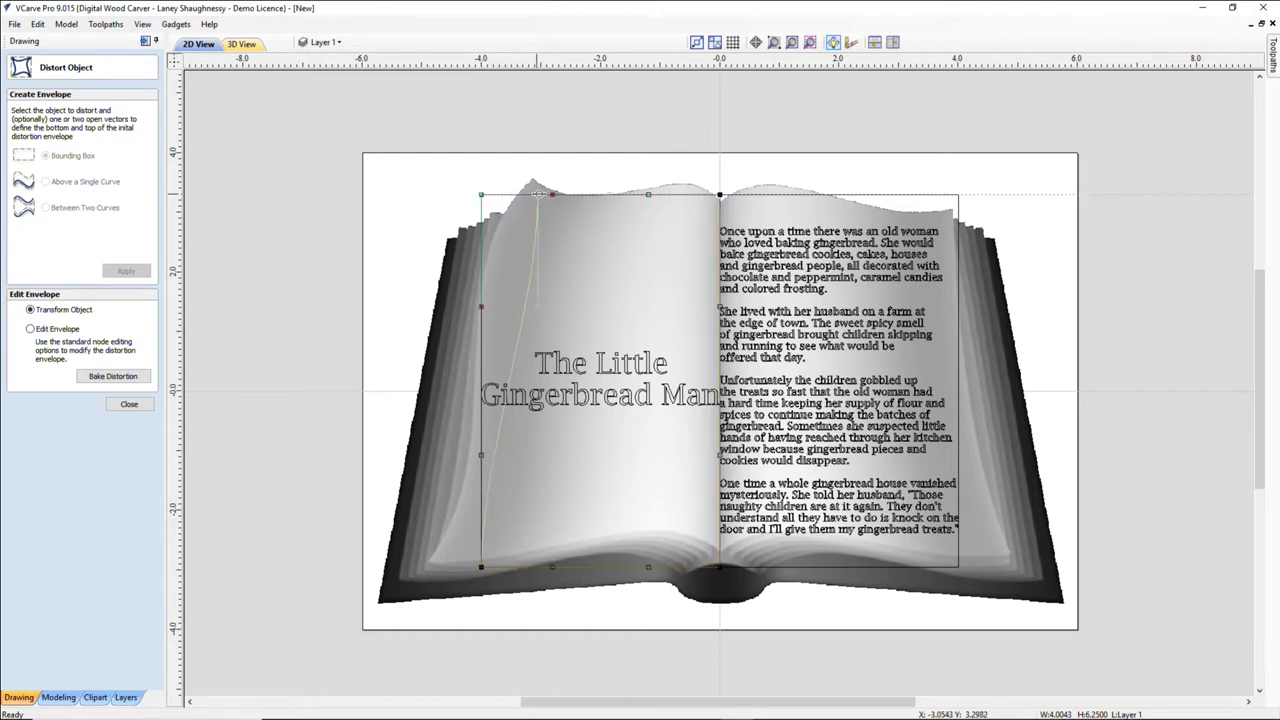
{"action": "left_click_drag", "start_coordinate": [480, 194], "coordinate": [600, 202]}
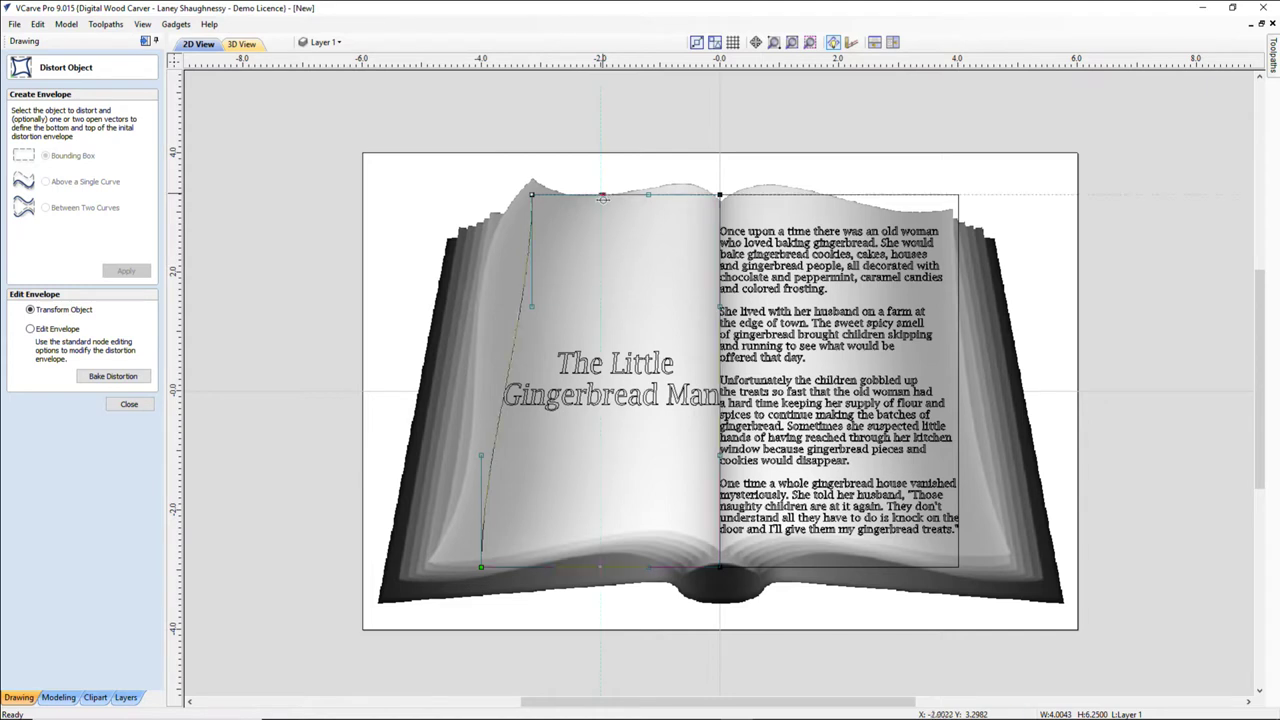
{"action": "left_click", "coordinate": [648, 195]}
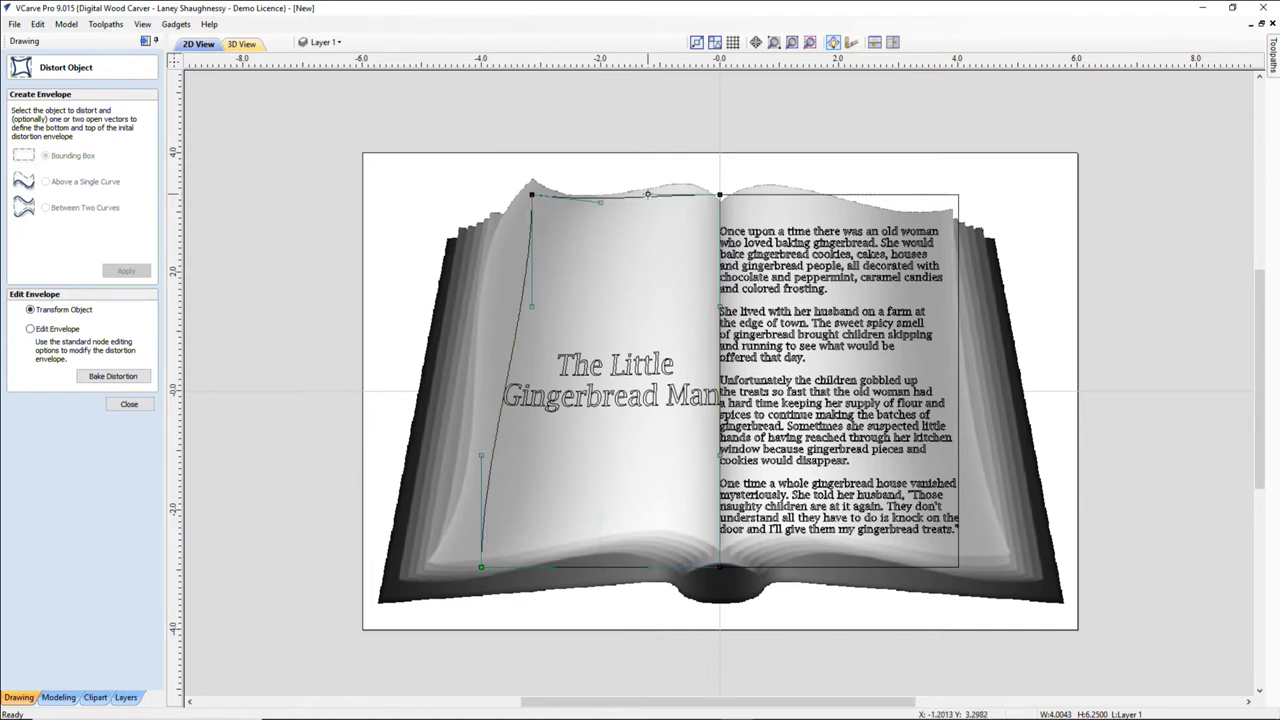
{"action": "left_click_drag", "start_coordinate": [680, 185], "coordinate": [680, 185]}
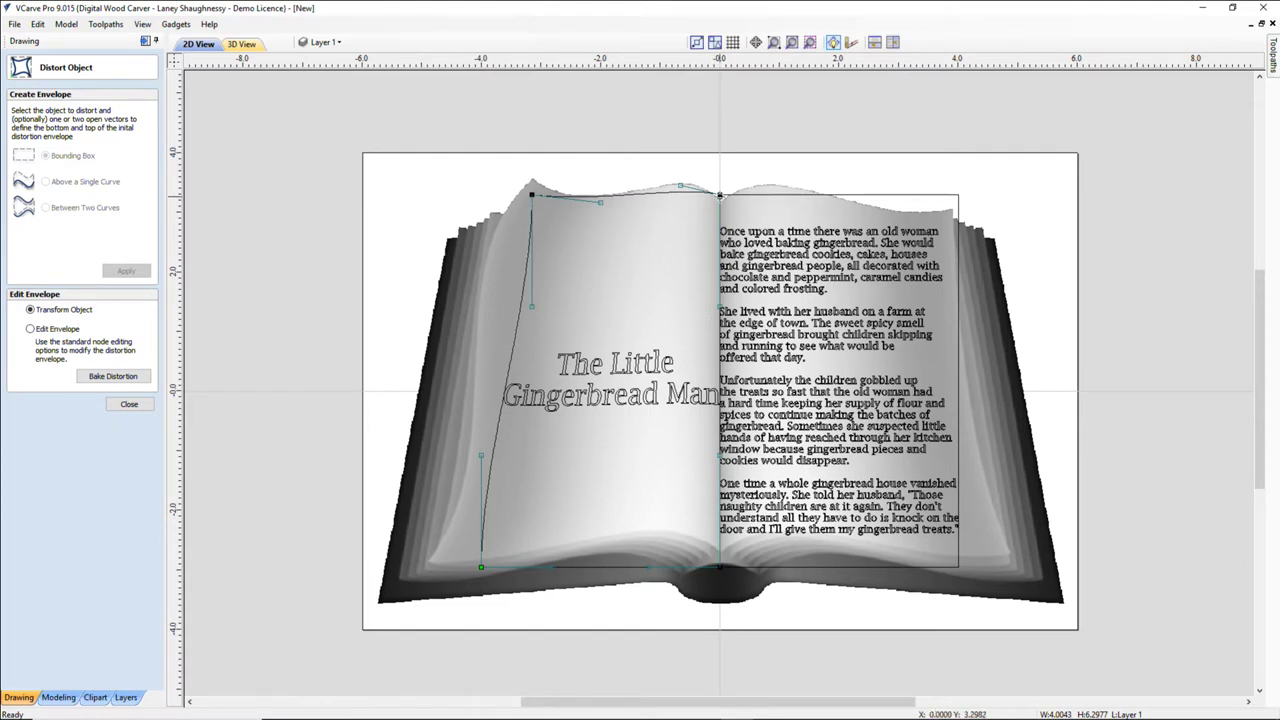
{"action": "left_click", "coordinate": [718, 192]}
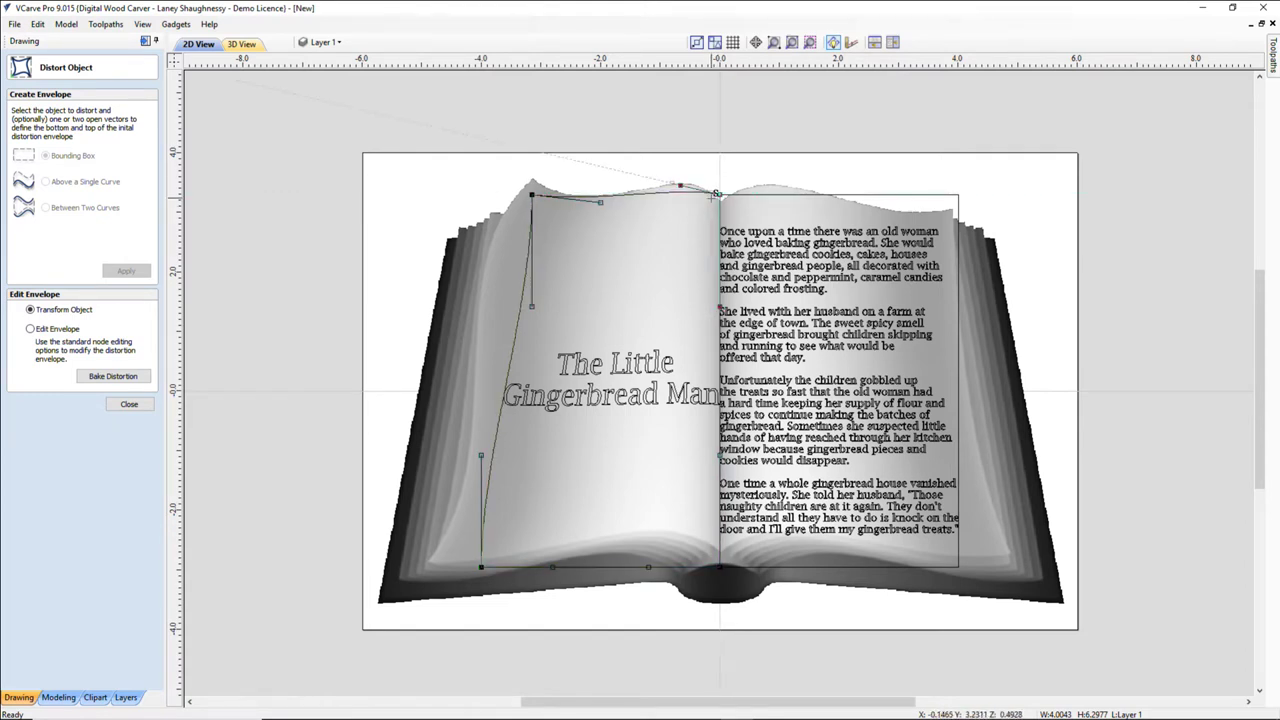
{"action": "left_click_drag", "start_coordinate": [711, 197], "coordinate": [711, 197]}
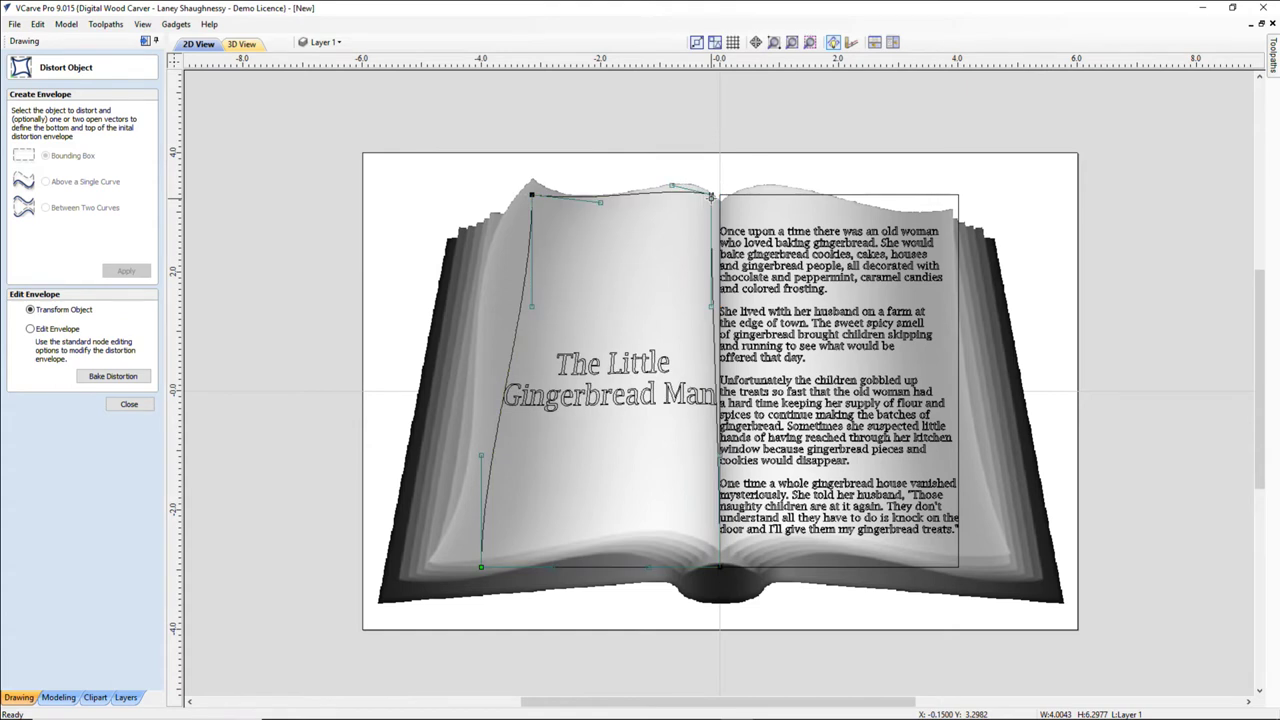
{"action": "left_click", "coordinate": [718, 568]}
{"action": "left_click_drag", "start_coordinate": [718, 568], "coordinate": [711, 533]}
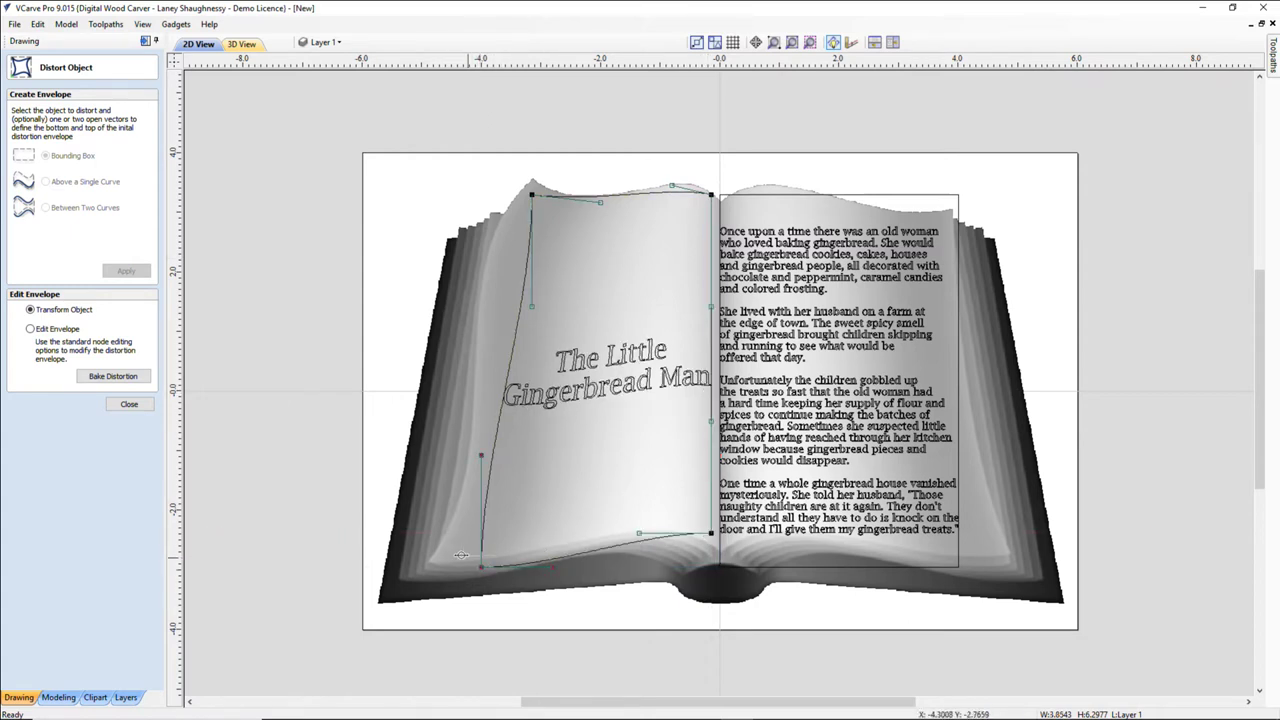
- Curve the envelope's bottom-left corner and left edge along the page's curled outer edge
{"action": "left_click_drag", "start_coordinate": [461, 555], "coordinate": [447, 555]}
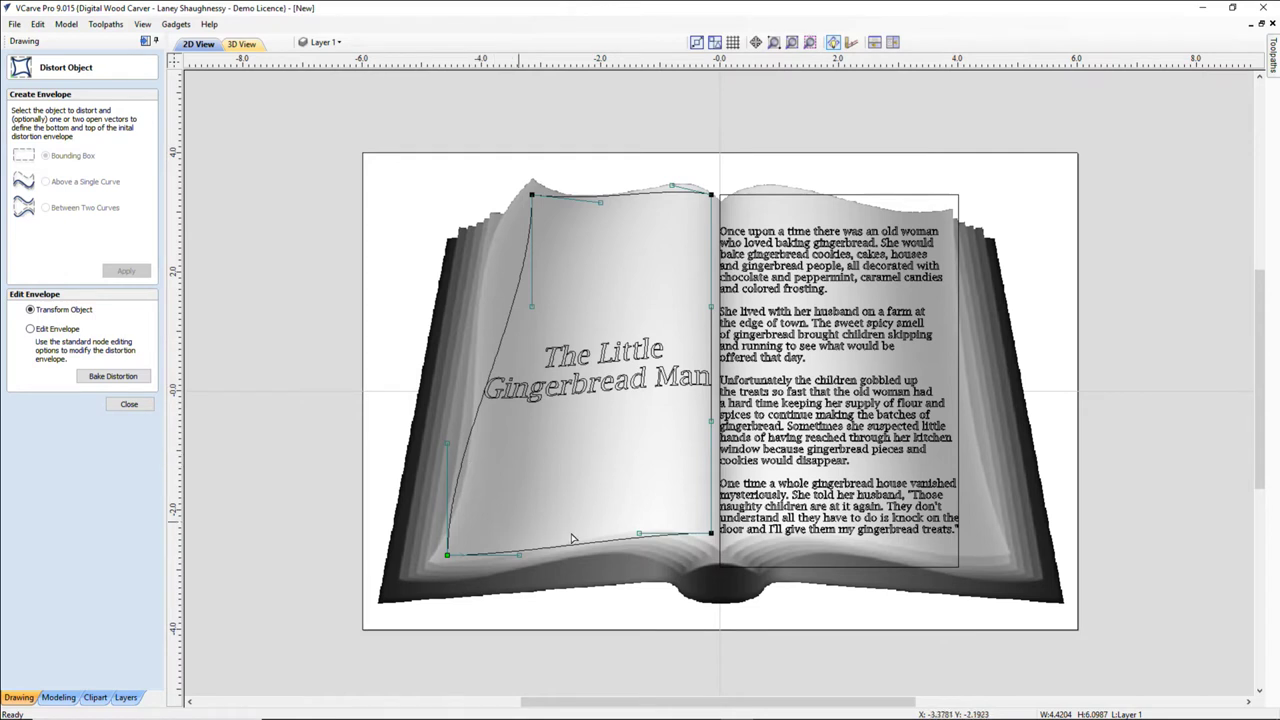
{"action": "mouse_move", "coordinate": [638, 533]}
{"action": "left_mouse_down"}
{"action": "mouse_move", "coordinate": [637, 512]}
{"action": "mouse_move", "coordinate": [610, 533]}
{"action": "mouse_move", "coordinate": [640, 508]}
{"action": "mouse_move", "coordinate": [626, 533]}
{"action": "left_mouse_up"}
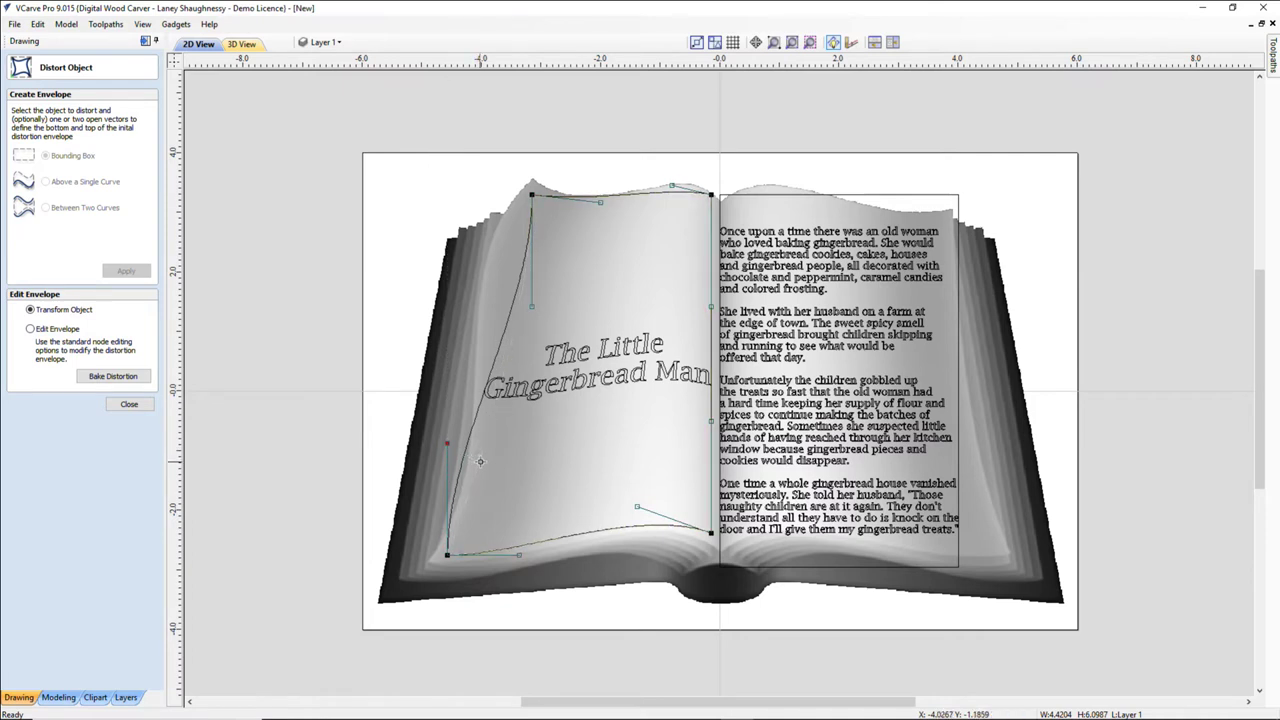
{"action": "left_click_drag", "start_coordinate": [480, 460], "coordinate": [480, 464]}
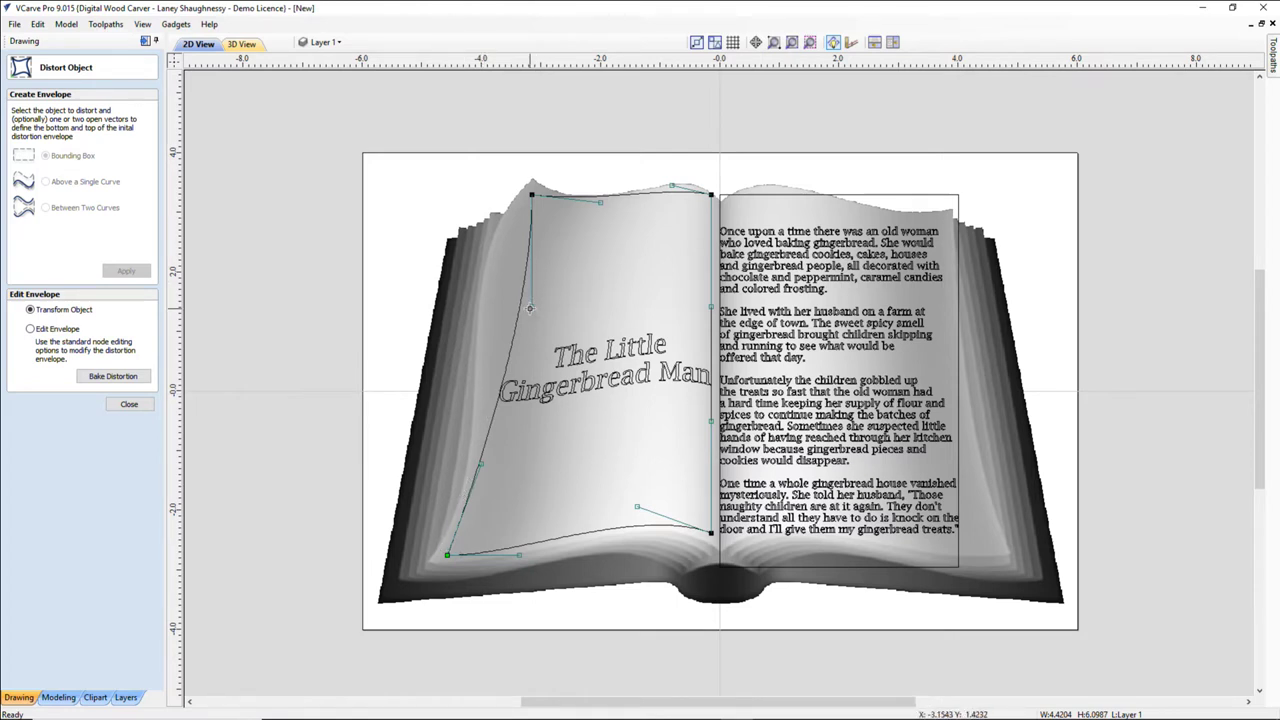
{"action": "left_click_drag", "start_coordinate": [531, 305], "coordinate": [503, 240]}
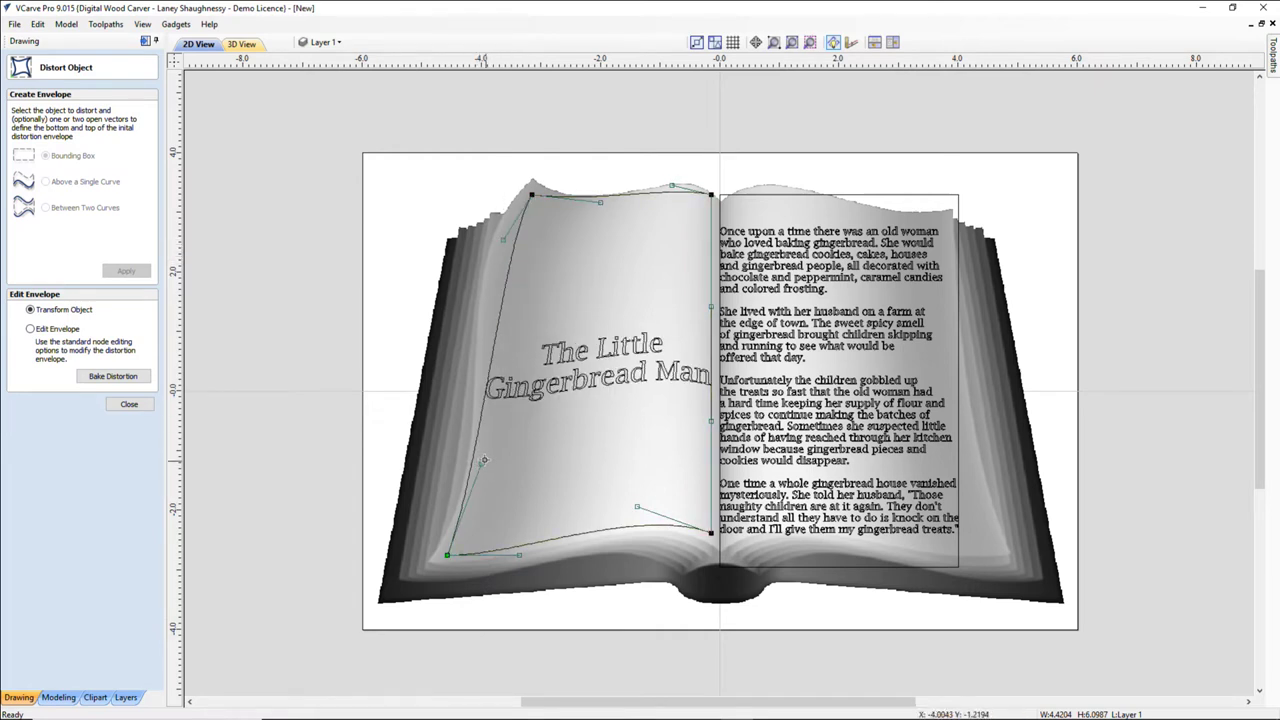
{"action": "left_click_drag", "start_coordinate": [481, 464], "coordinate": [501, 455]}
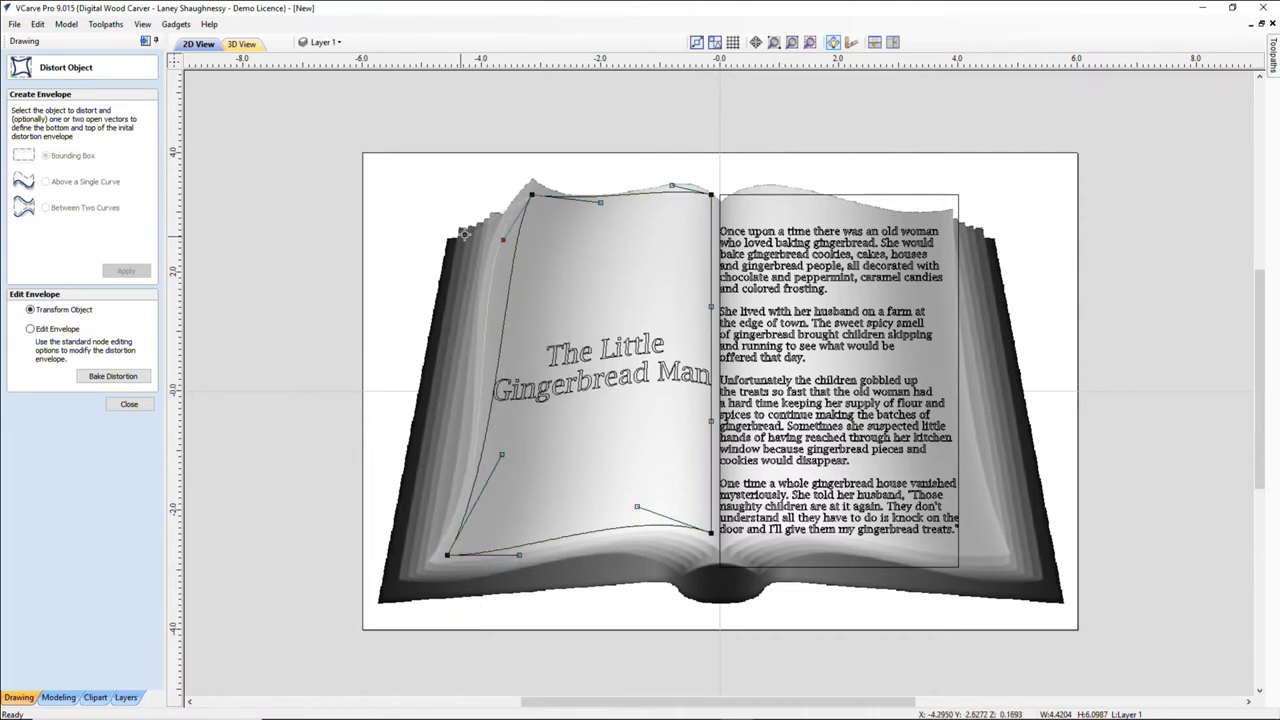
{"action": "left_click_drag", "start_coordinate": [469, 234], "coordinate": [470, 235]}
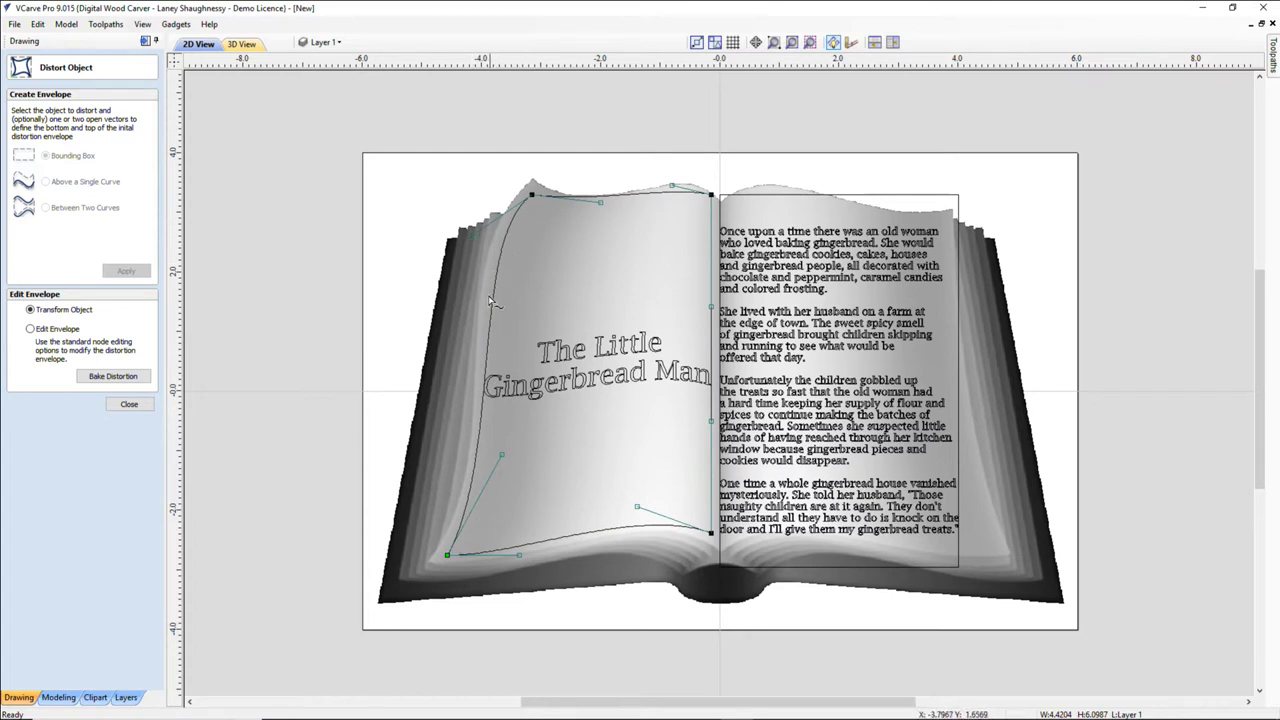
- Adjust the envelope's lower-left corner node and curve handles, undoing one bad handle move
{"action": "left_click", "coordinate": [503, 453]}
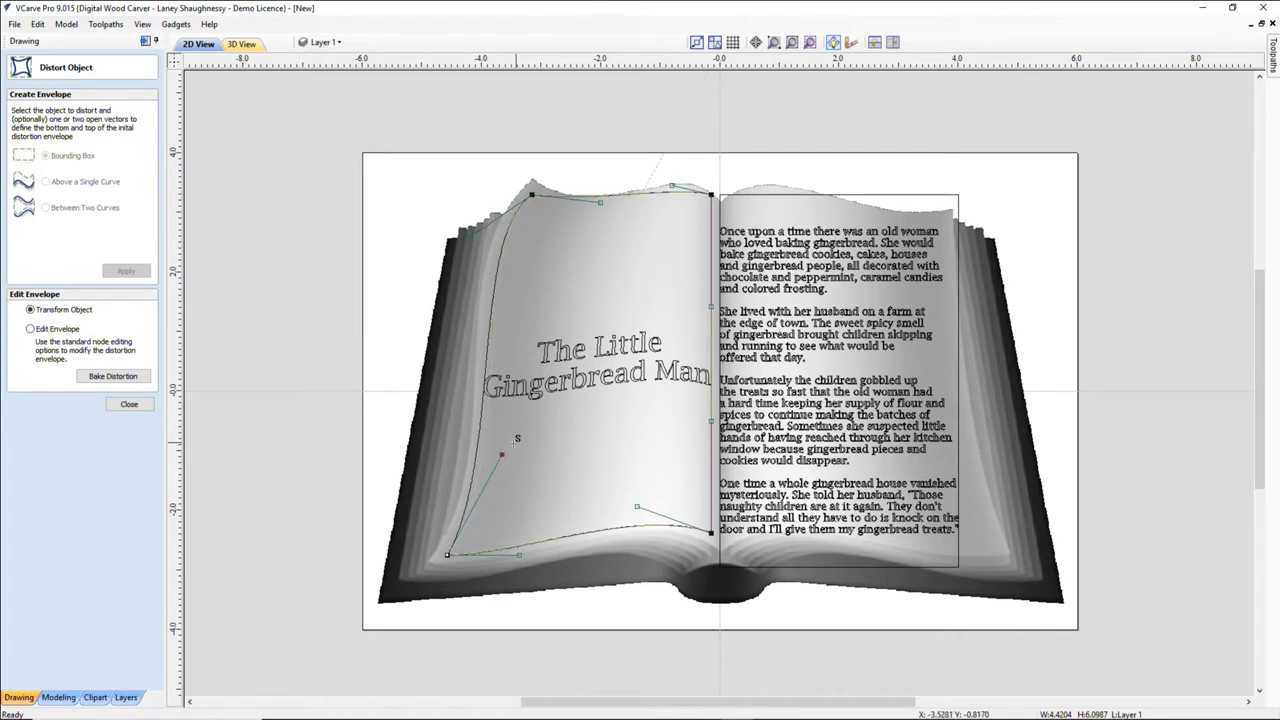
{"action": "left_click_drag", "start_coordinate": [511, 440], "coordinate": [508, 441]}
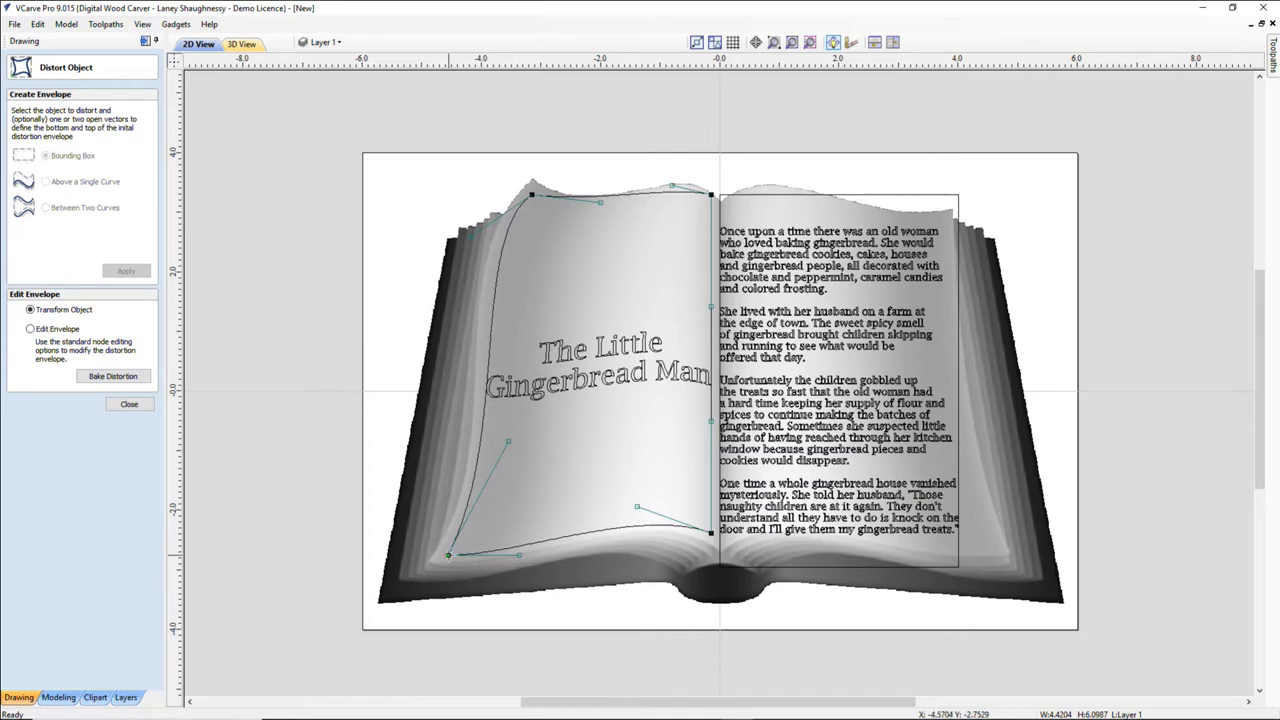
{"action": "left_click", "coordinate": [437, 558]}
{"action": "left_click_drag", "start_coordinate": [437, 558], "coordinate": [425, 558]}
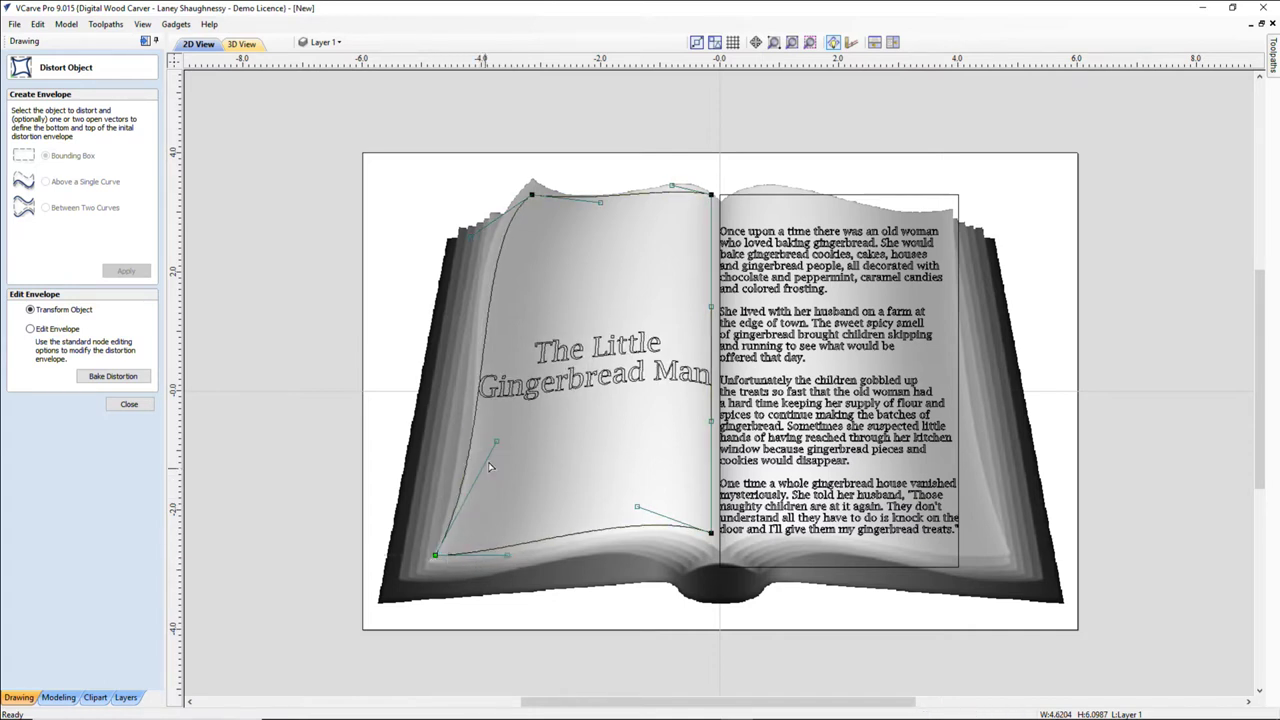
{"action": "left_click", "coordinate": [495, 442]}
{"action": "key", "text": "ctrl+z"}
{"action": "left_click", "coordinate": [435, 555]}
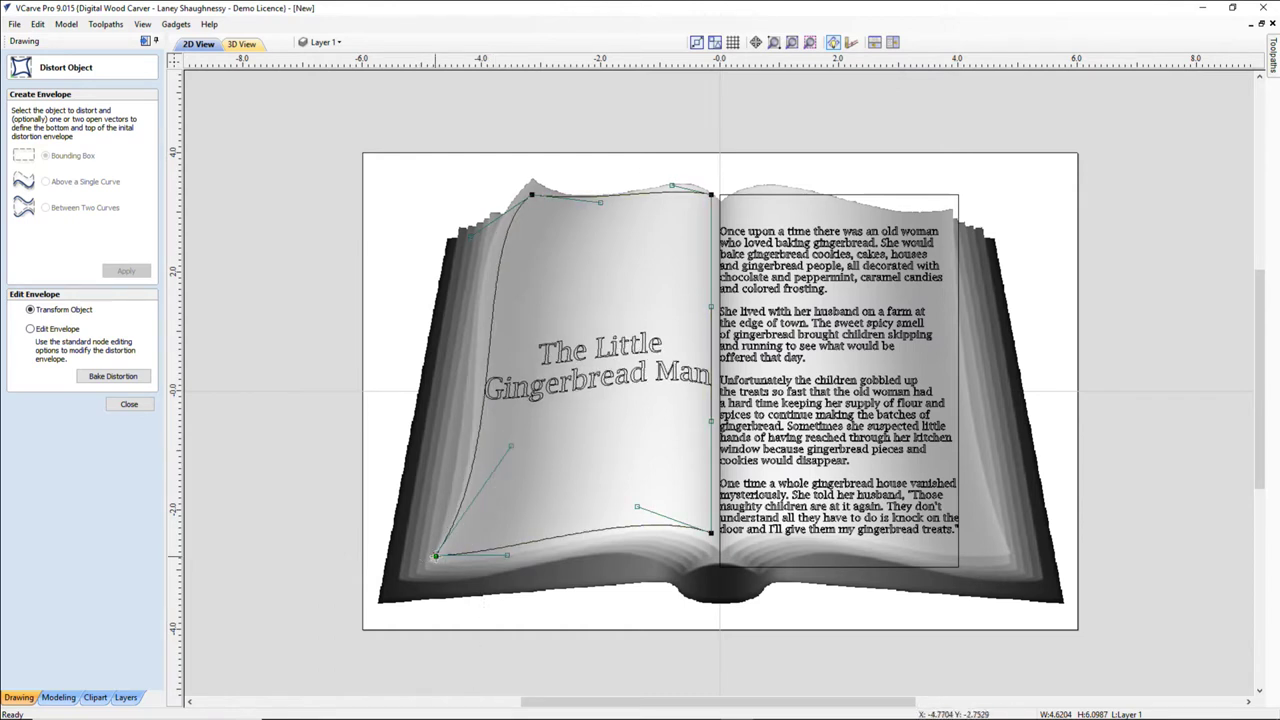
{"action": "left_click", "coordinate": [437, 553]}
{"action": "left_click_drag", "start_coordinate": [438, 553], "coordinate": [441, 550]}
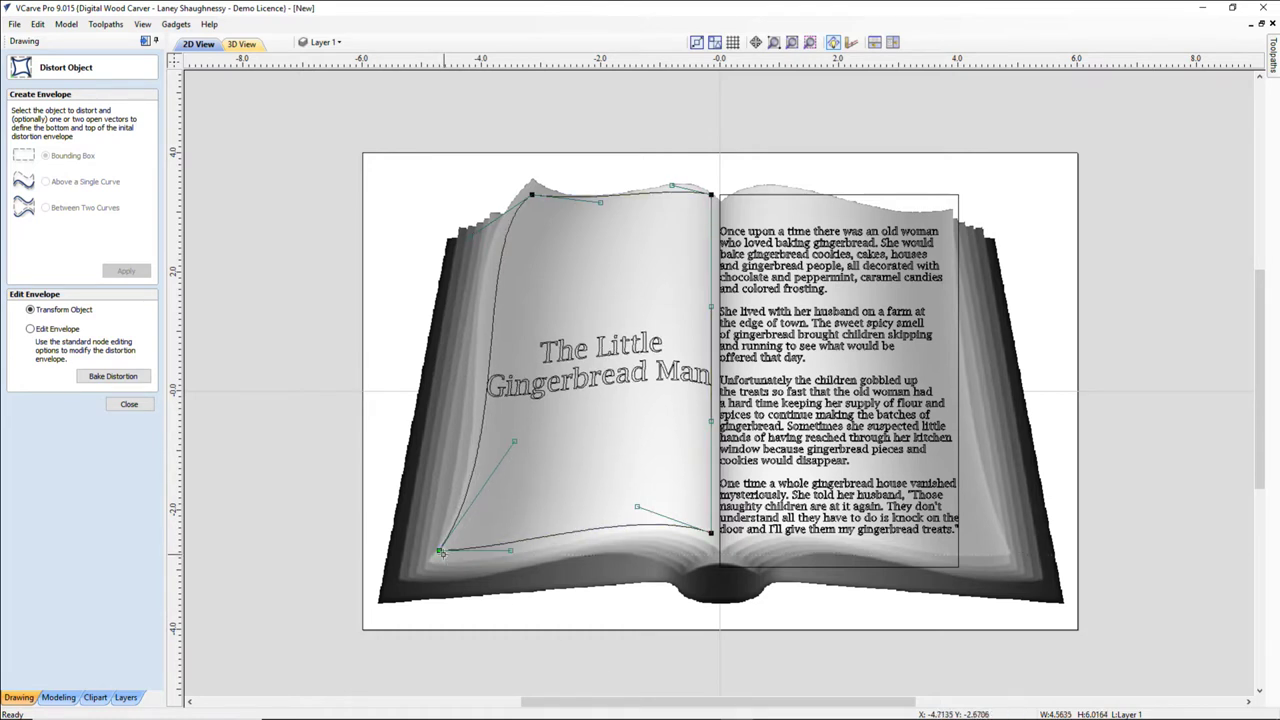
{"action": "left_click", "coordinate": [441, 551]}
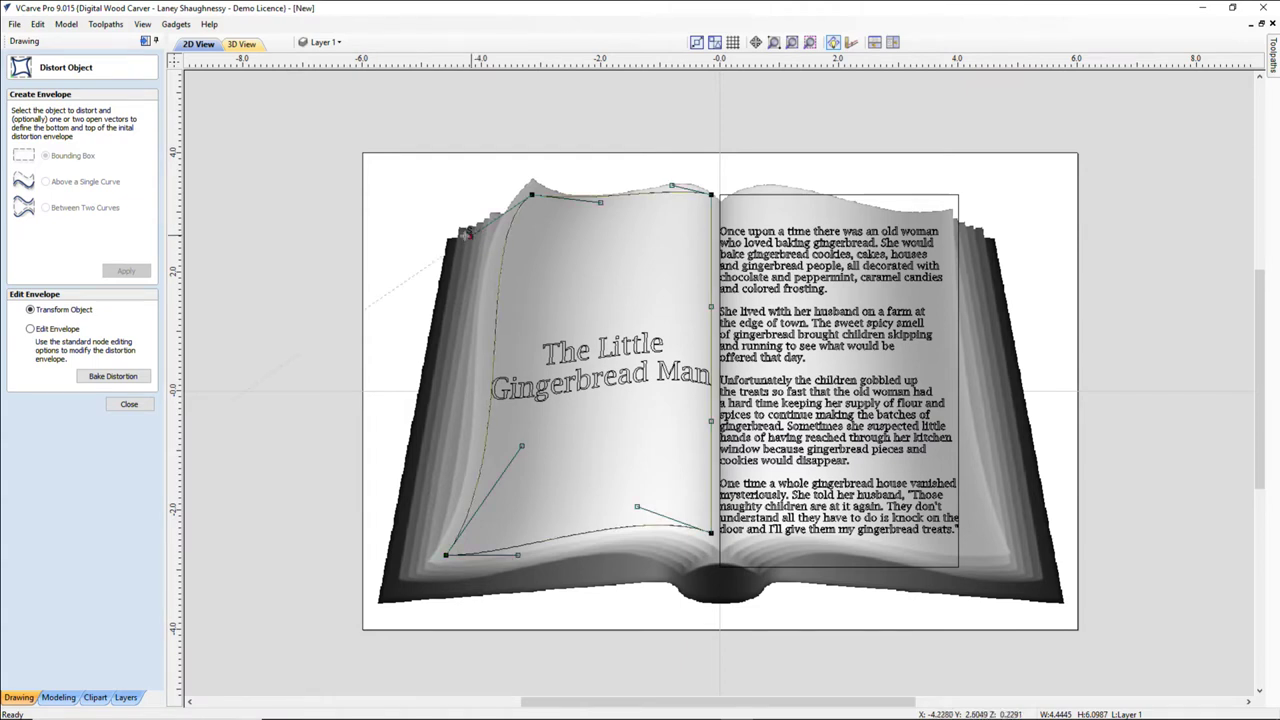
- Bend the envelope's upper-left edge outward toward the page's curl
{"action": "left_click_drag", "start_coordinate": [462, 233], "coordinate": [453, 238]}
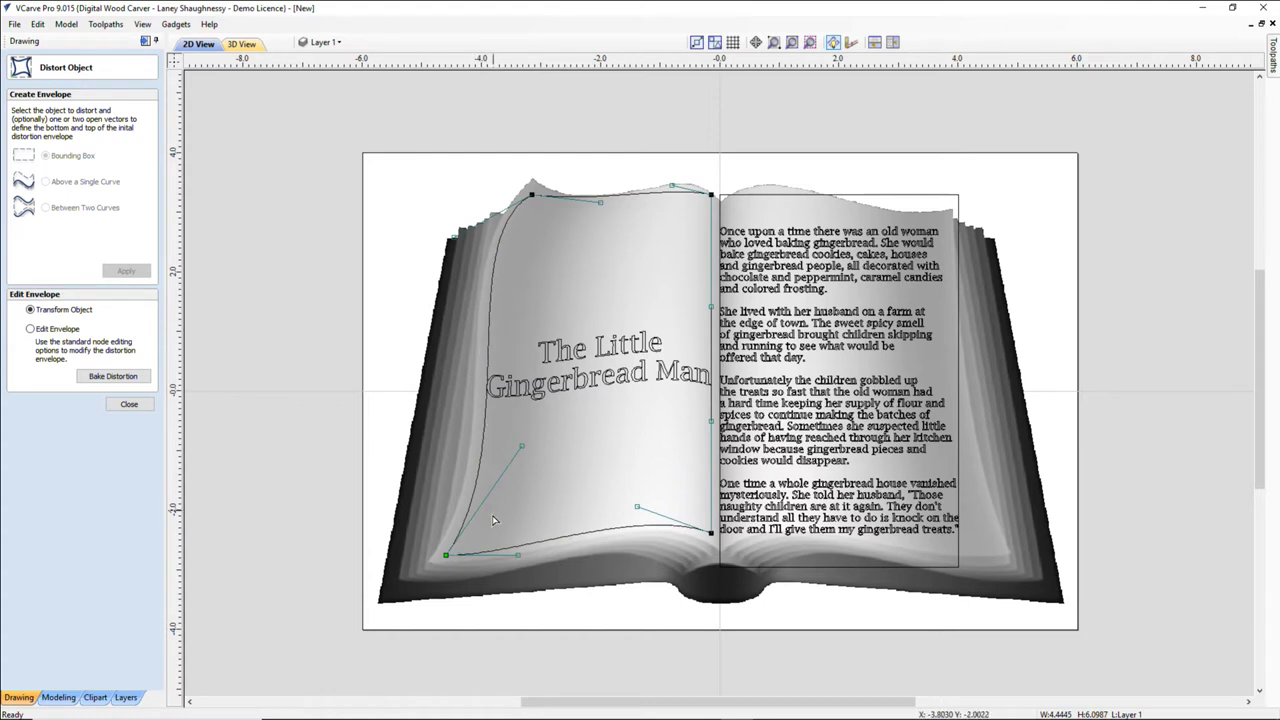
{"action": "left_click", "coordinate": [455, 236]}
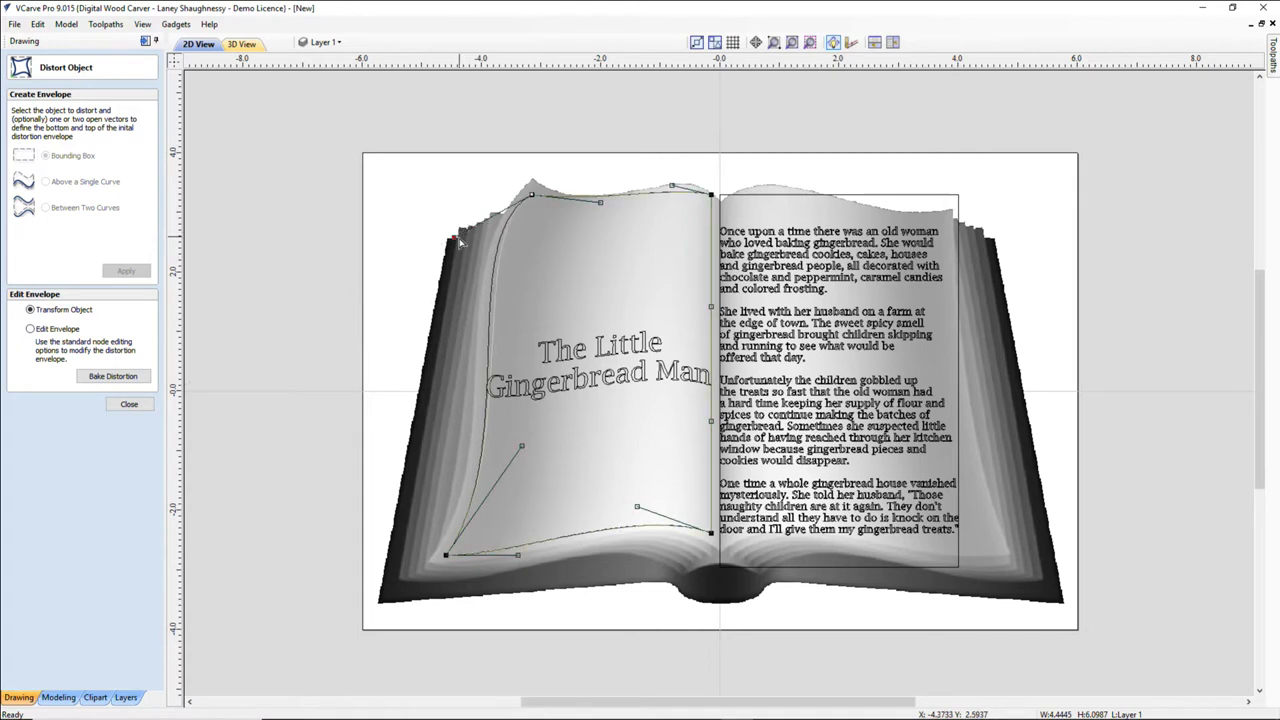
{"action": "left_click_drag", "start_coordinate": [458, 232], "coordinate": [453, 240]}
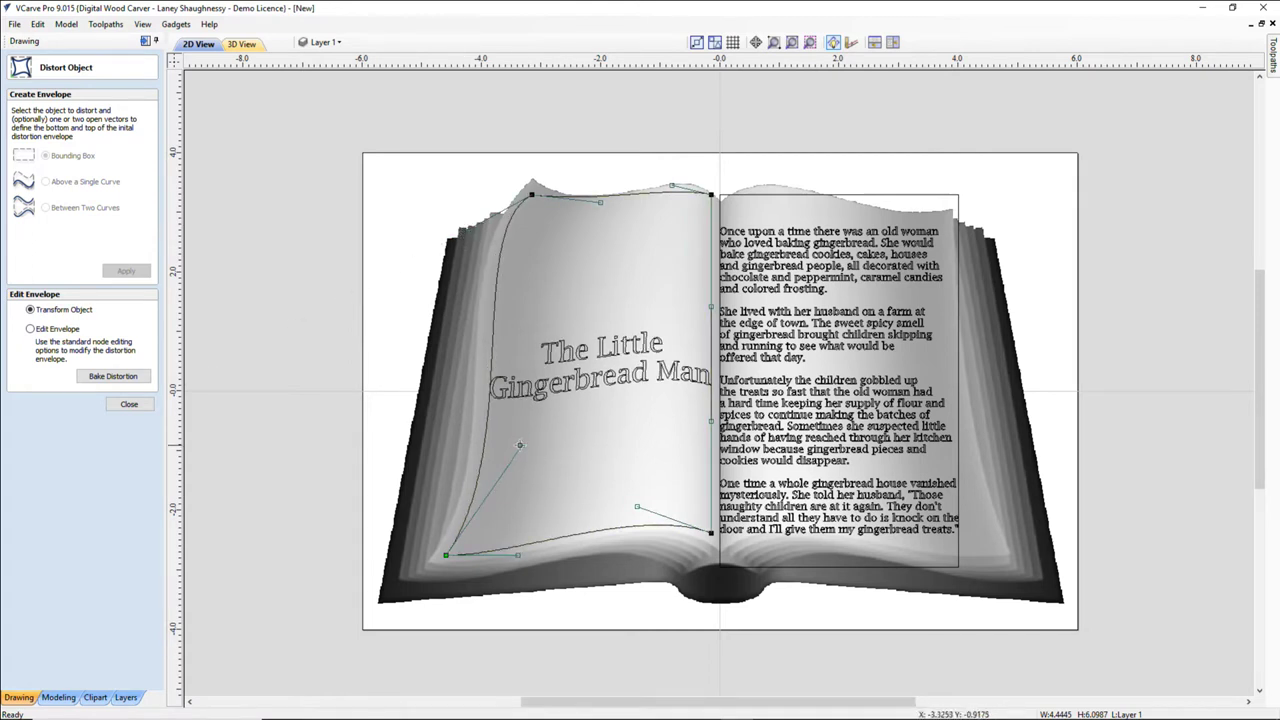
{"action": "left_click", "coordinate": [520, 445]}
{"action": "left_click", "coordinate": [445, 556]}
- Curve the title envelope's top edge so it arches along the left page's top
{"action": "left_click", "coordinate": [601, 202]}
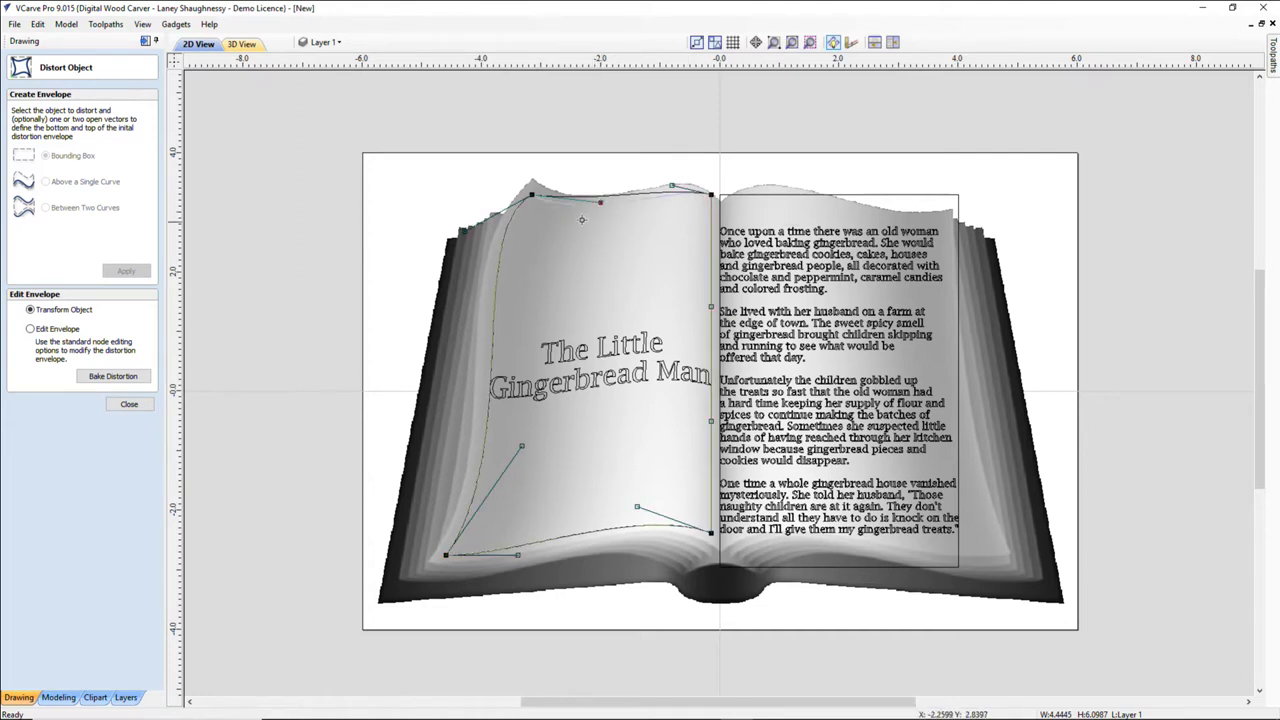
{"action": "left_click_drag", "start_coordinate": [564, 214], "coordinate": [564, 214]}
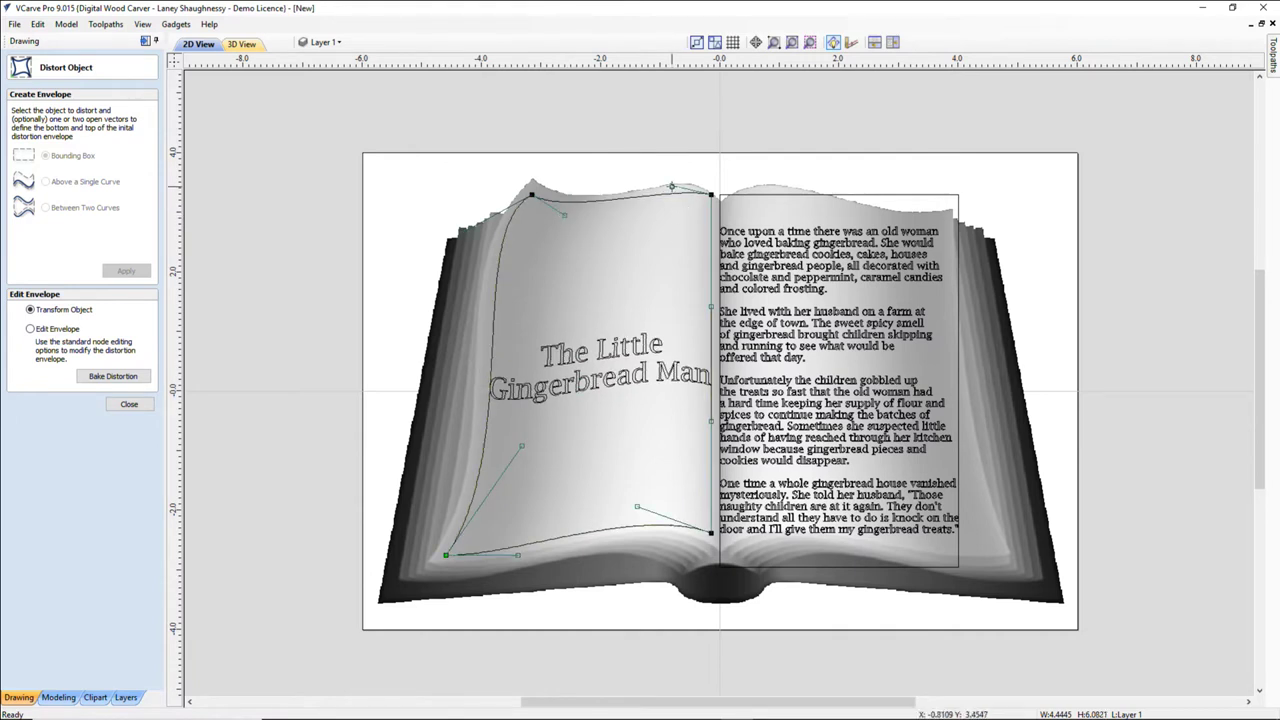
{"action": "left_click", "coordinate": [673, 185]}
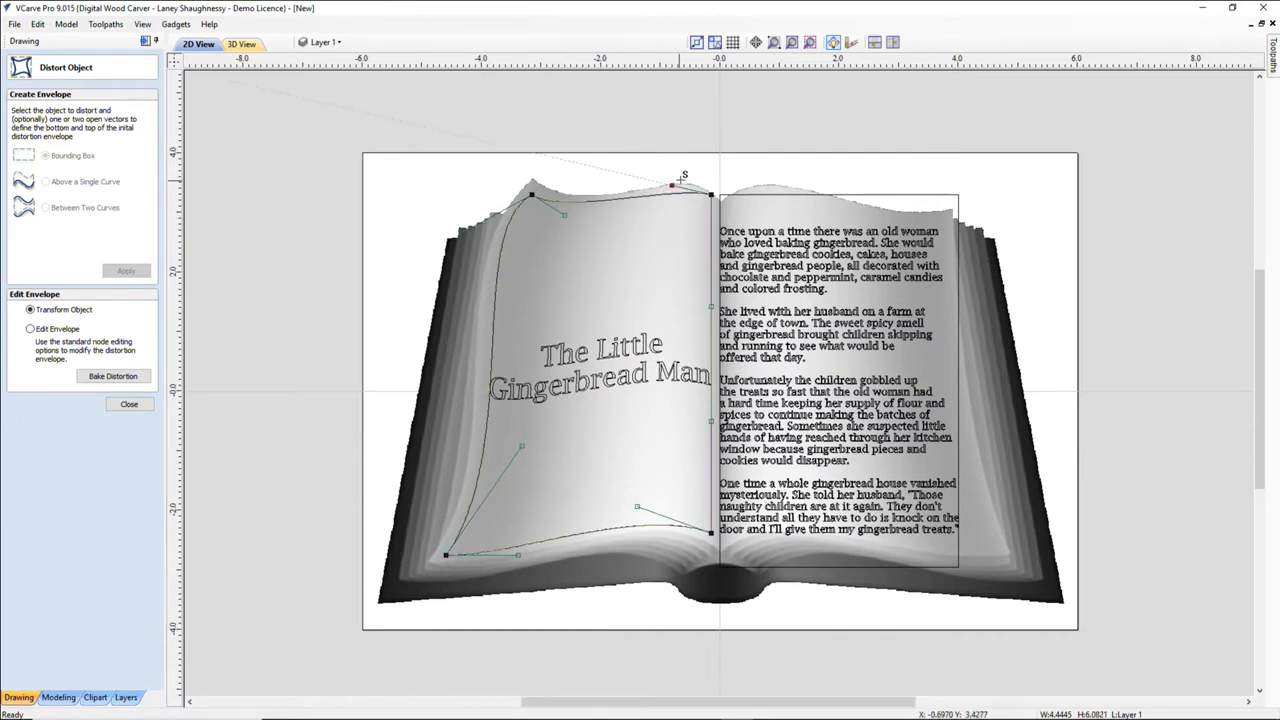
{"action": "left_click_drag", "start_coordinate": [673, 185], "coordinate": [682, 179]}
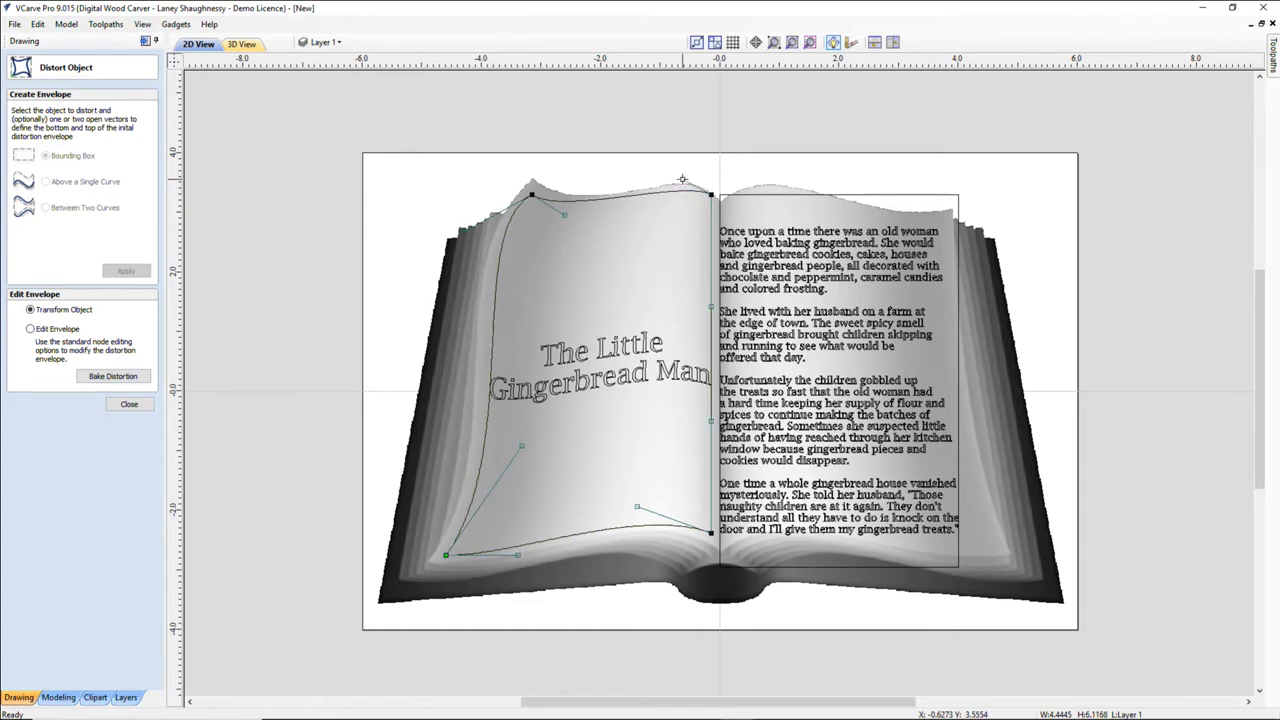
{"action": "left_click", "coordinate": [564, 215]}
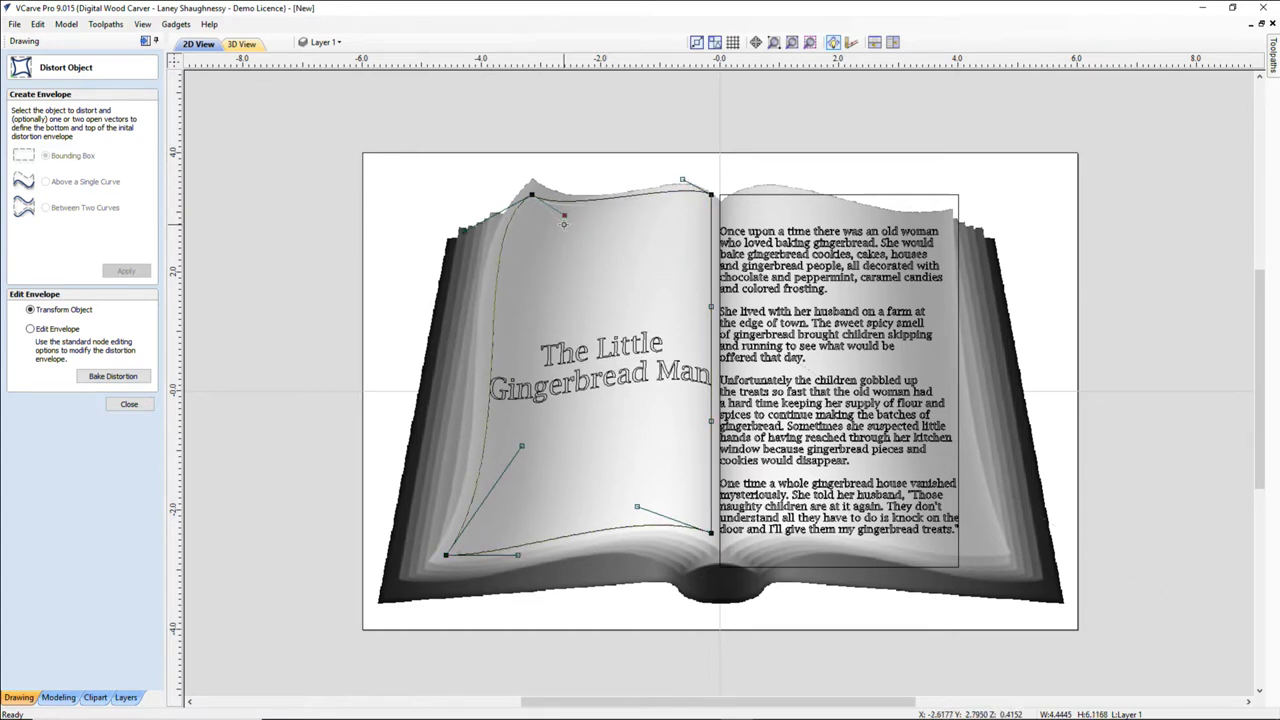
{"action": "left_click_drag", "start_coordinate": [564, 217], "coordinate": [566, 220]}
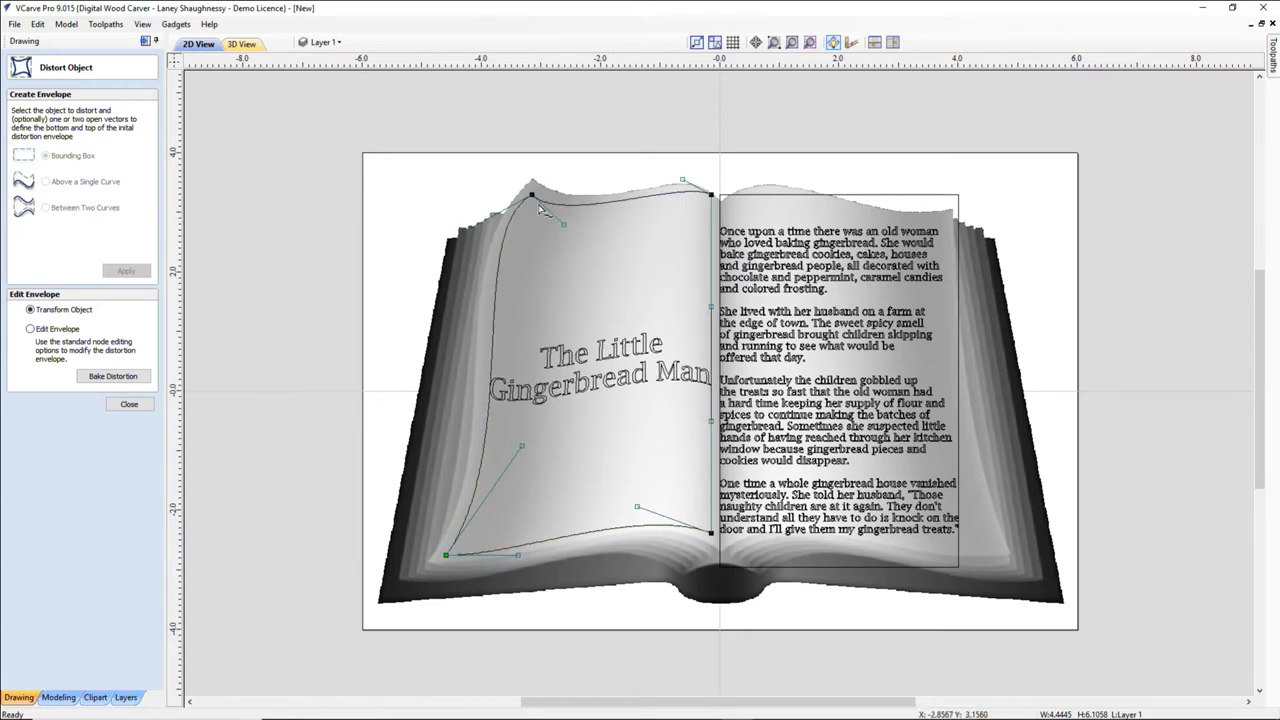
- Adjust the title envelope's top corners and bend its bottom and left curves to match the page
{"action": "left_click", "coordinate": [533, 193]}
{"action": "left_click_drag", "start_coordinate": [533, 193], "coordinate": [534, 185]}
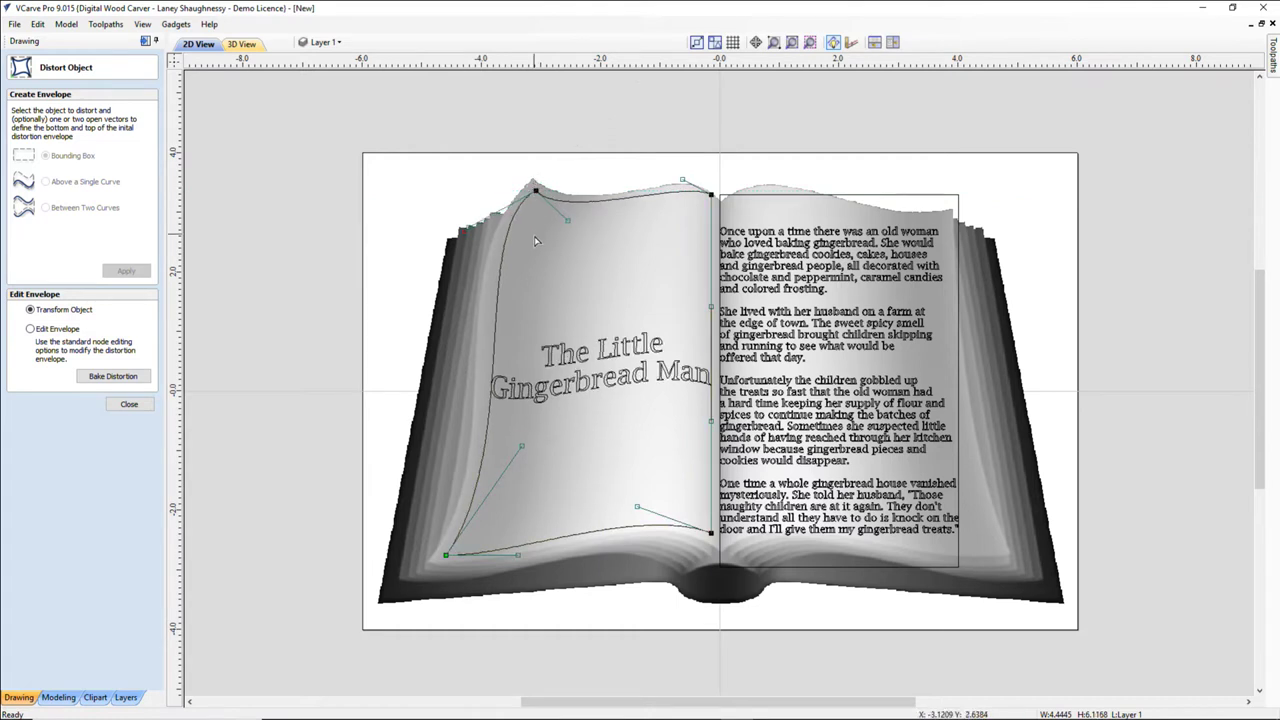
{"action": "left_click_drag", "start_coordinate": [712, 195], "coordinate": [711, 198]}
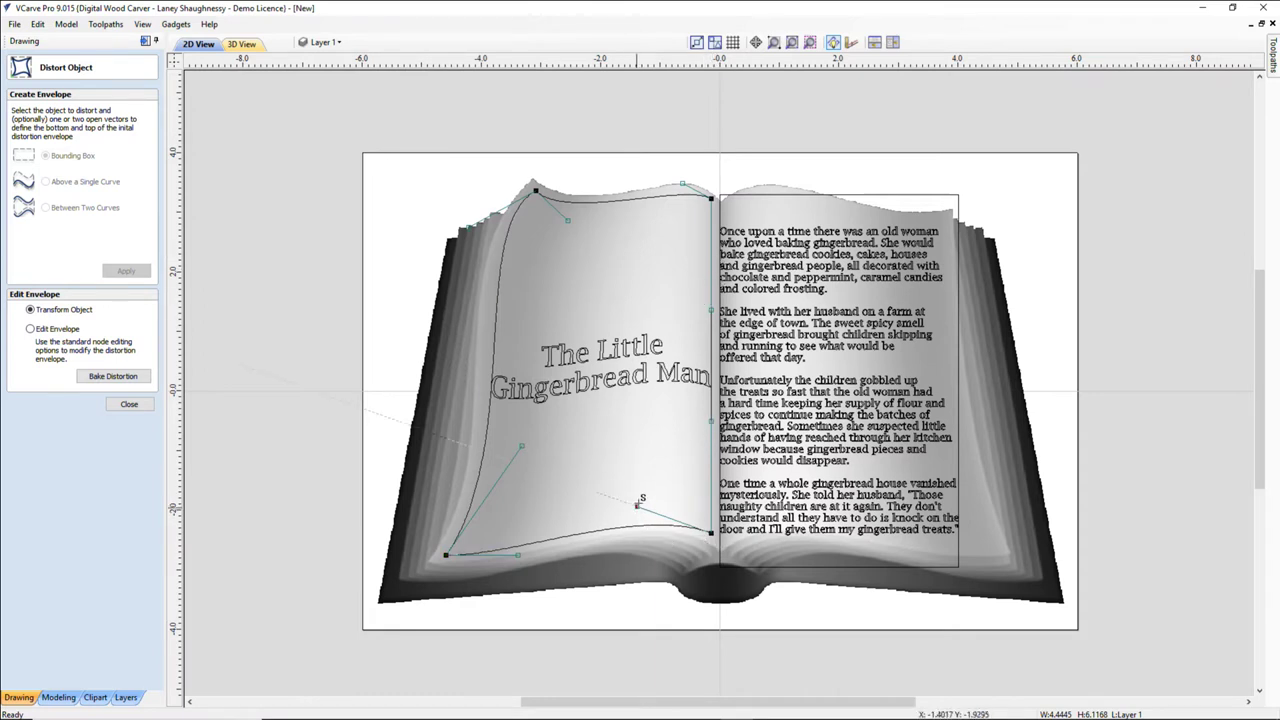
{"action": "left_click_drag", "start_coordinate": [636, 508], "coordinate": [640, 498]}
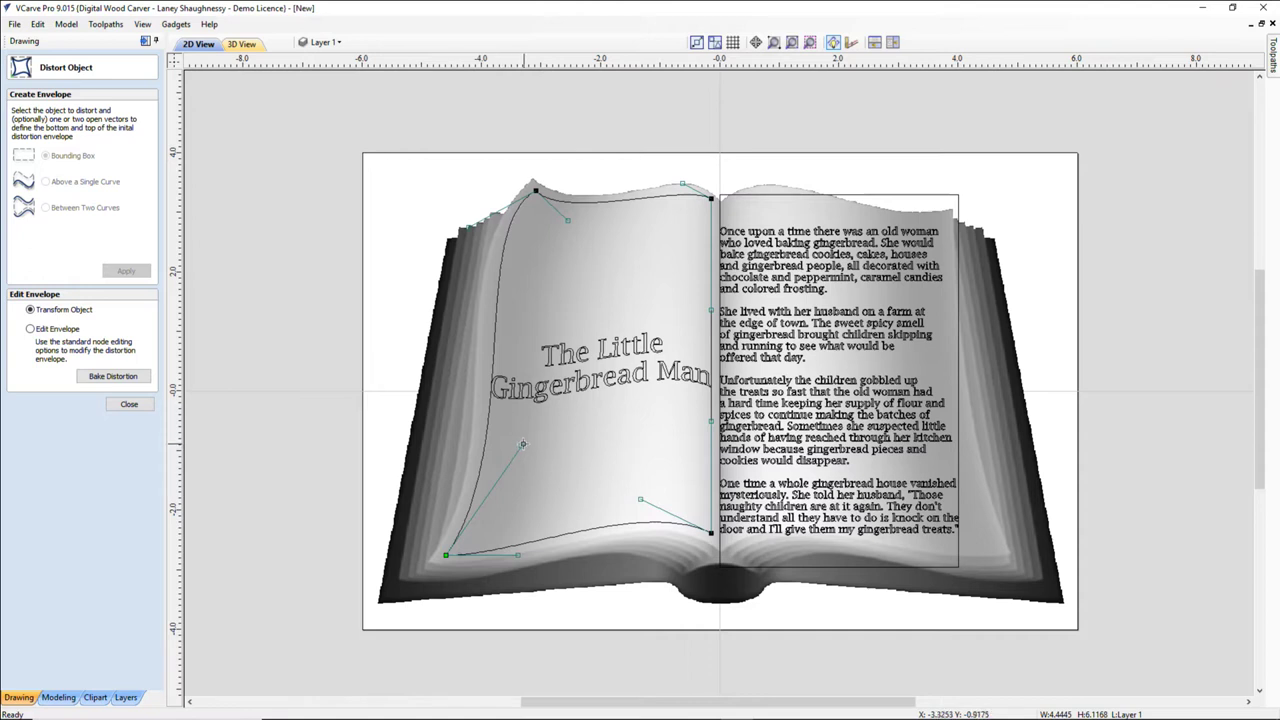
{"action": "left_click_drag", "start_coordinate": [518, 449], "coordinate": [515, 438]}
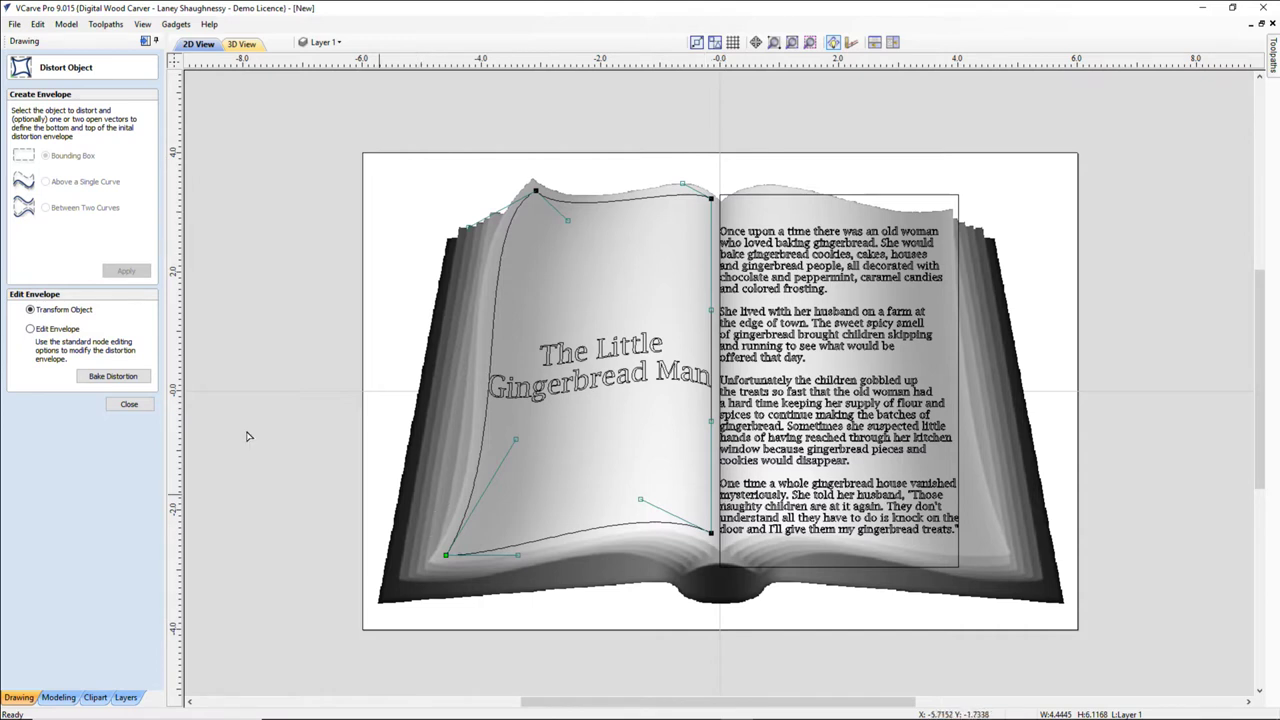
- Bake the title's distortion permanently, close Distort Object and clear the page selection
{"action": "left_click", "coordinate": [30, 330]}
{"action": "left_click", "coordinate": [104, 377]}
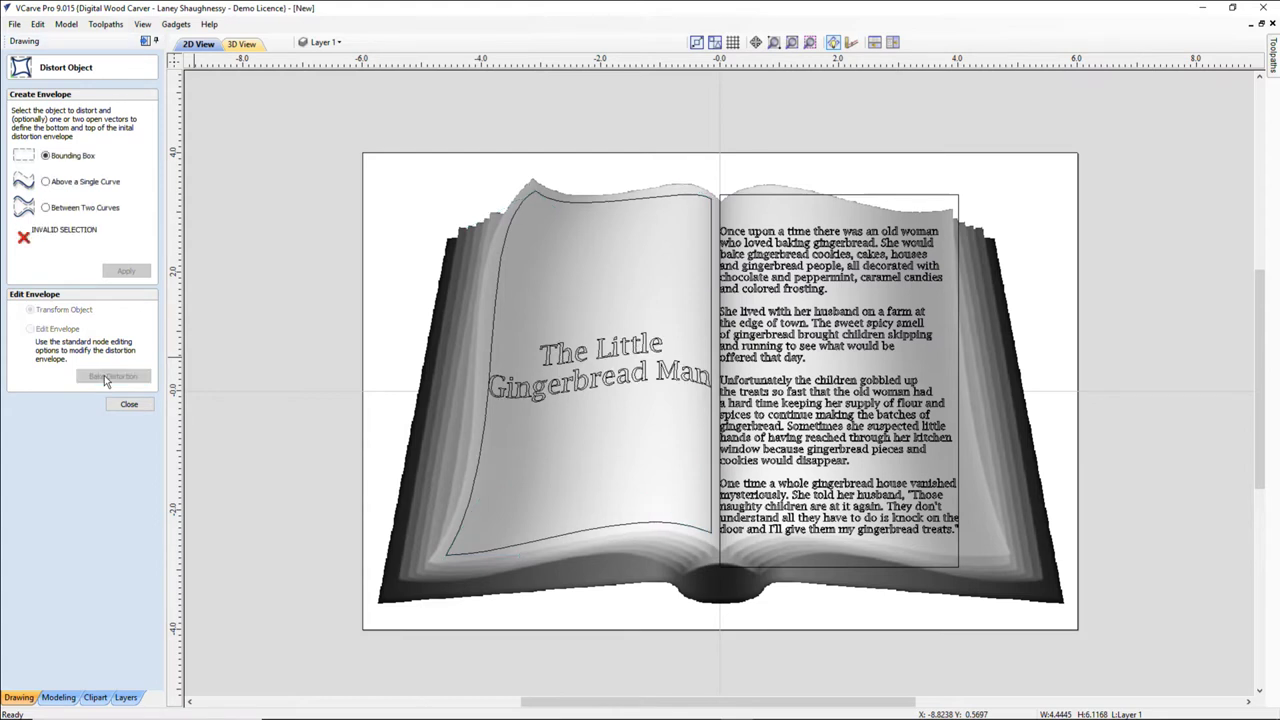
{"action": "left_click", "coordinate": [129, 404]}
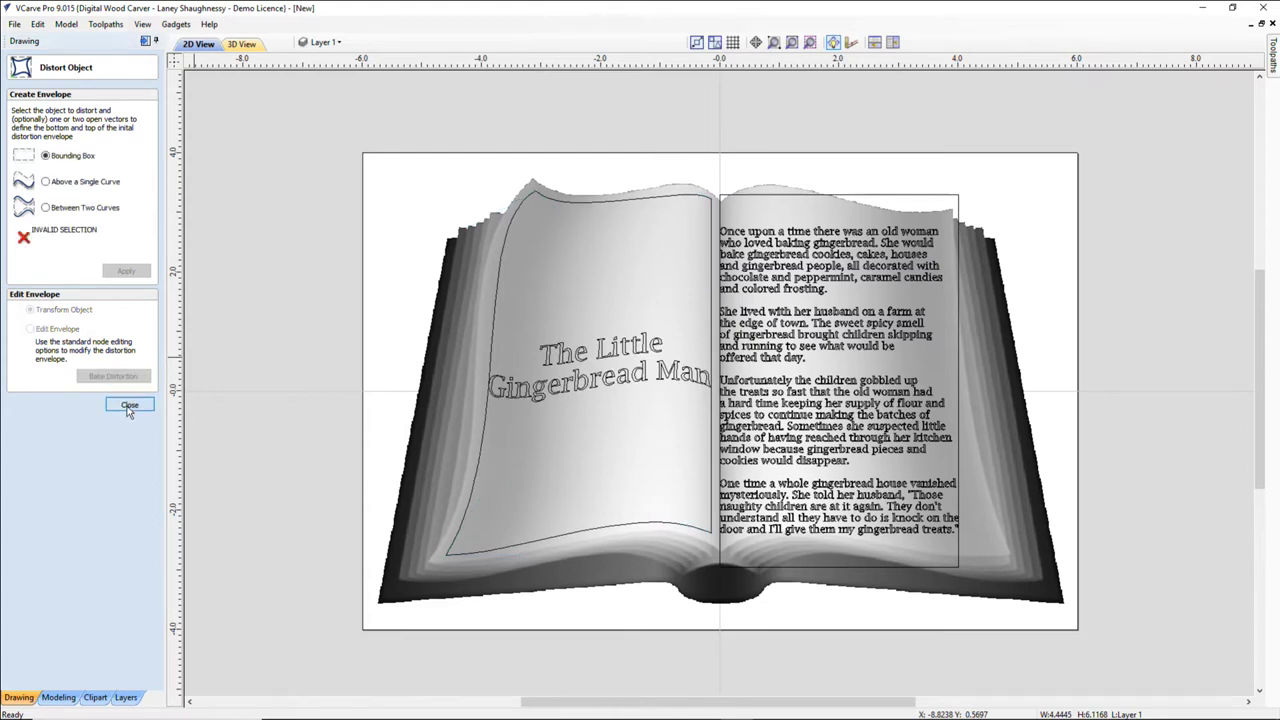
{"action": "left_click", "coordinate": [501, 269]}
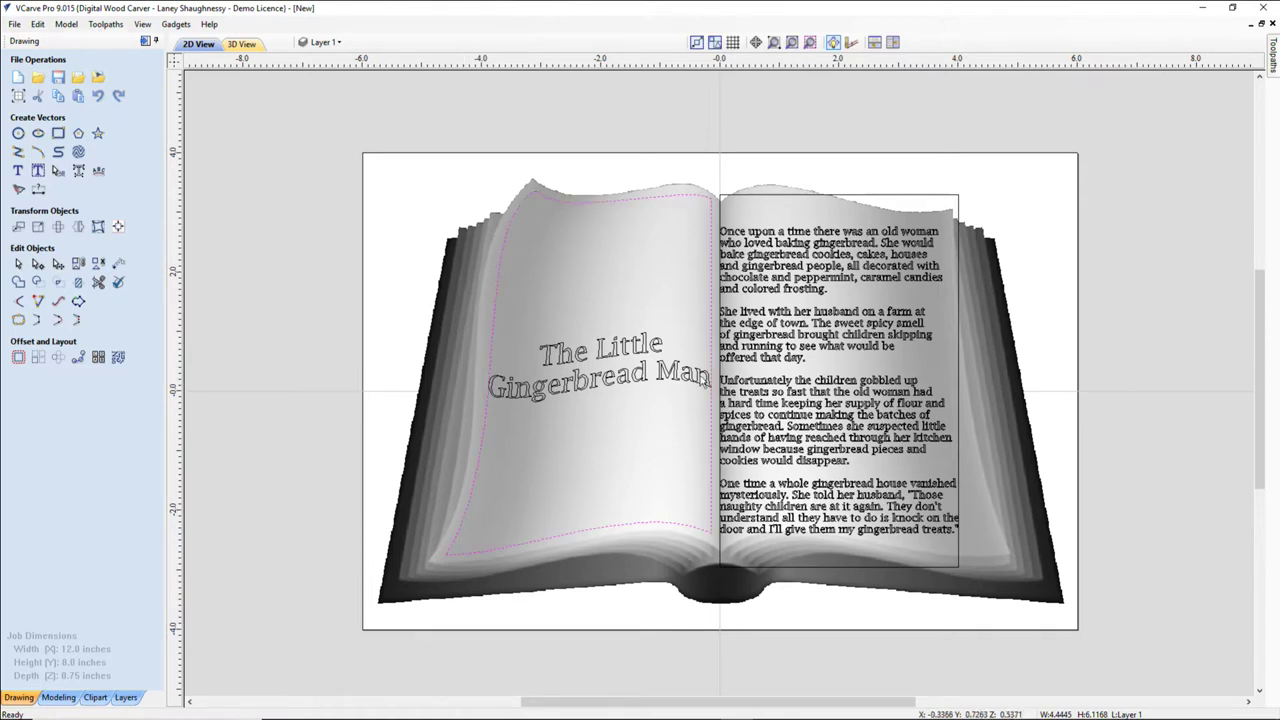
{"action": "left_click", "coordinate": [500, 527]}
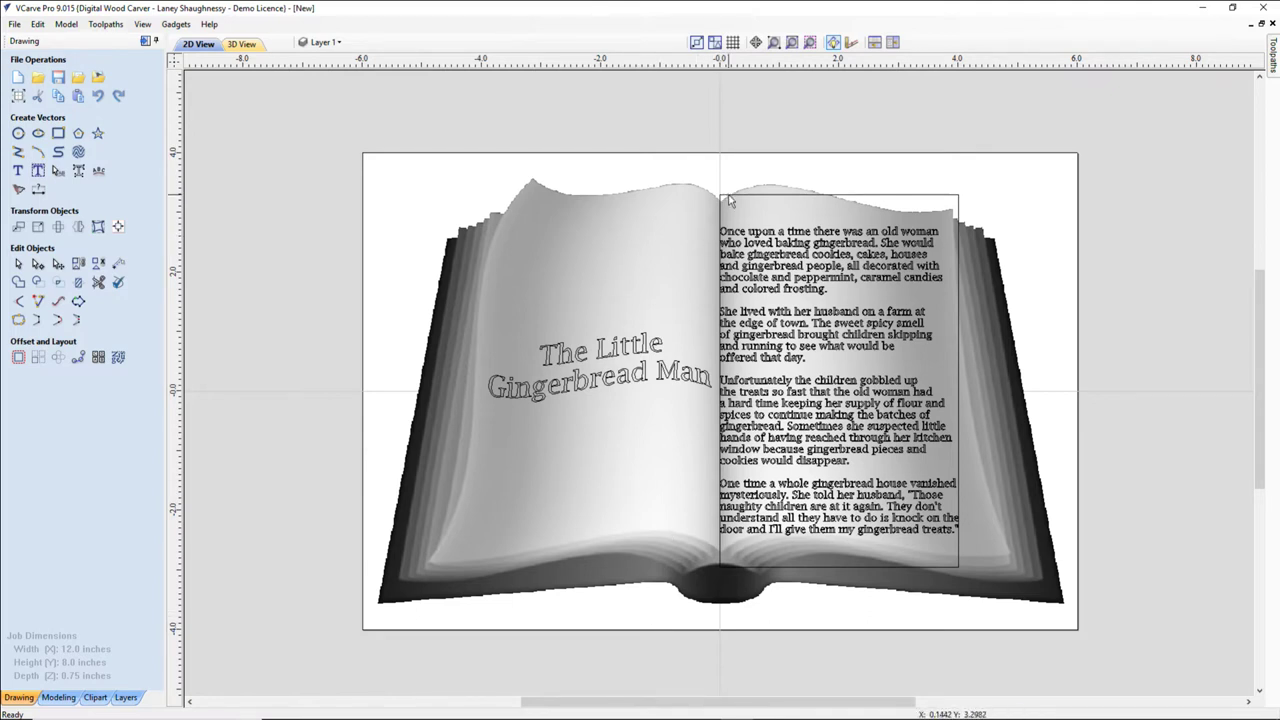
- Select the story text with its surrounding rectangle and apply a Bounding Box distortion envelope
{"action": "left_click", "coordinate": [758, 339]}
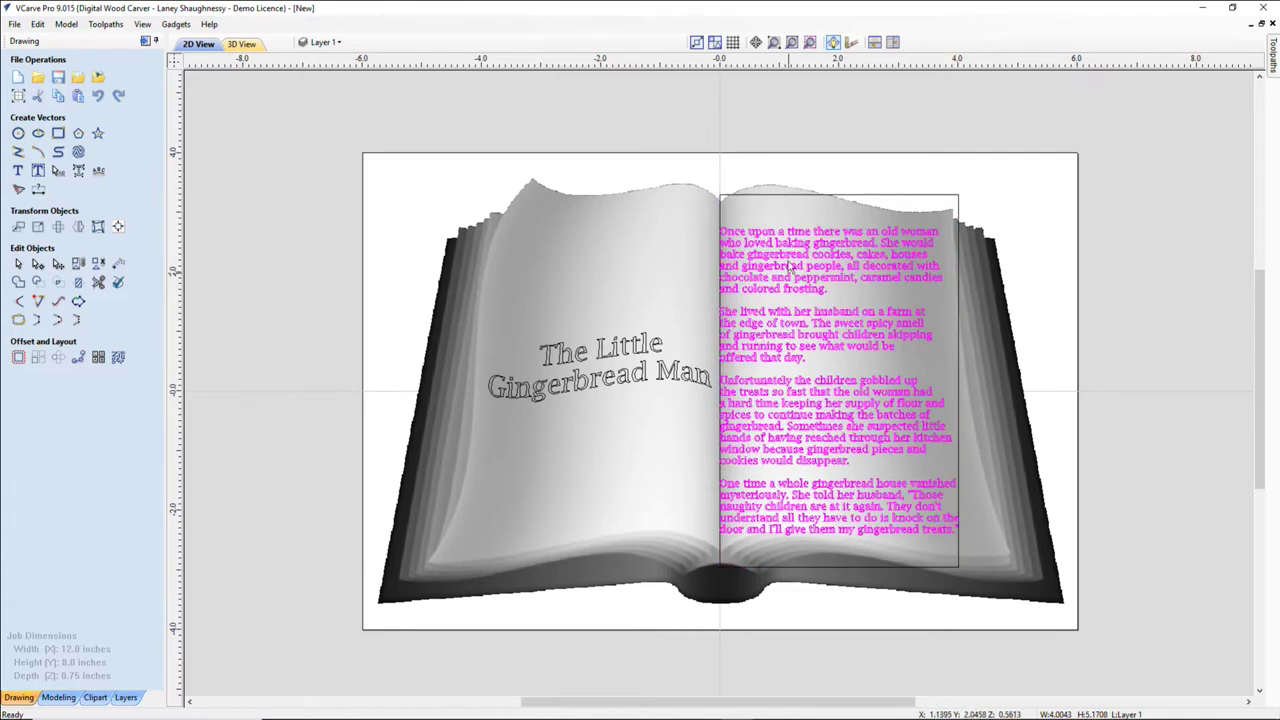
{"action": "left_click", "coordinate": [783, 197], "text": "shift"}
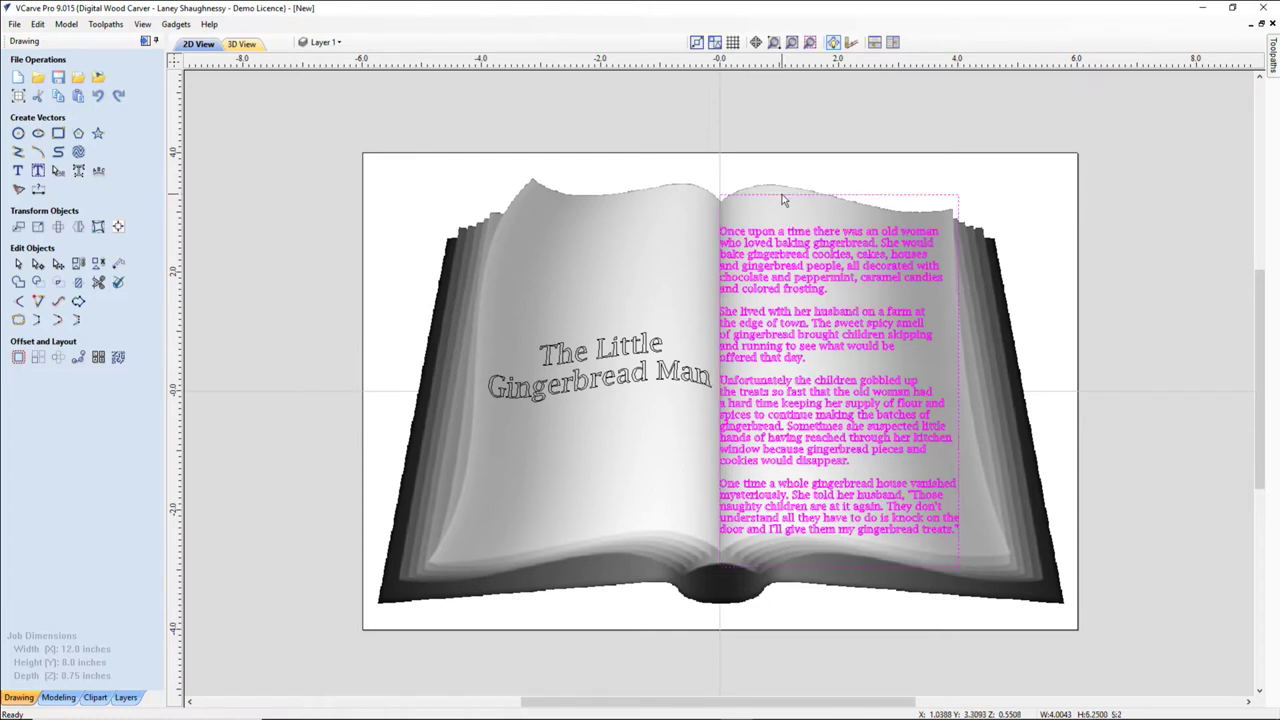
{"action": "left_click", "coordinate": [97, 228]}
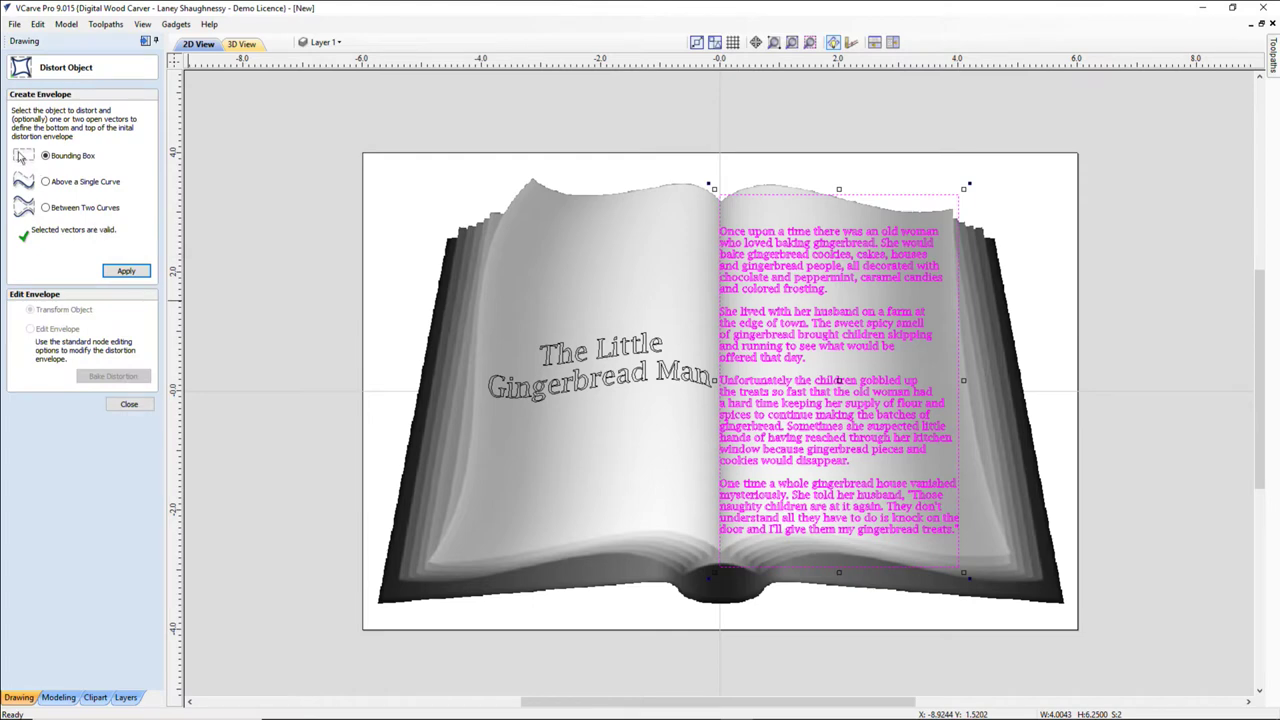
{"action": "left_click", "coordinate": [126, 273]}
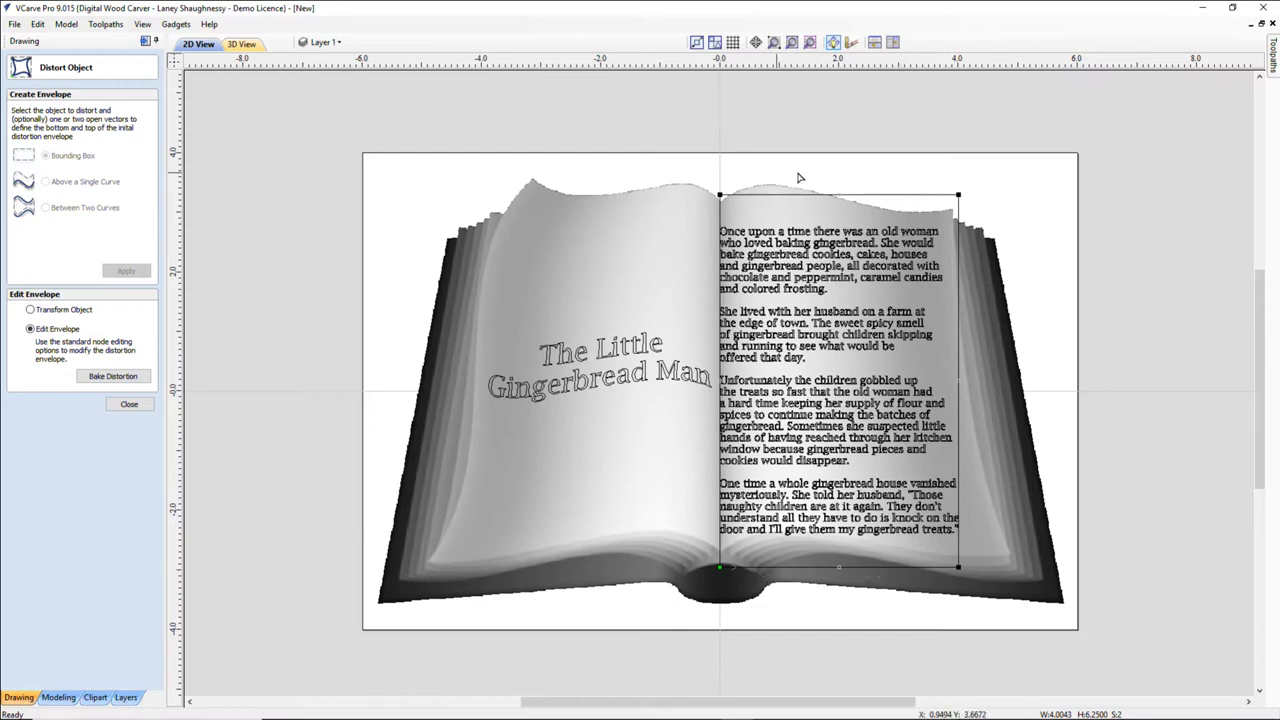
- Convert the story envelope's top, bottom and left spans to Bezier curves
{"action": "left_click", "coordinate": [884, 197]}
{"action": "right_click", "coordinate": [960, 256]}
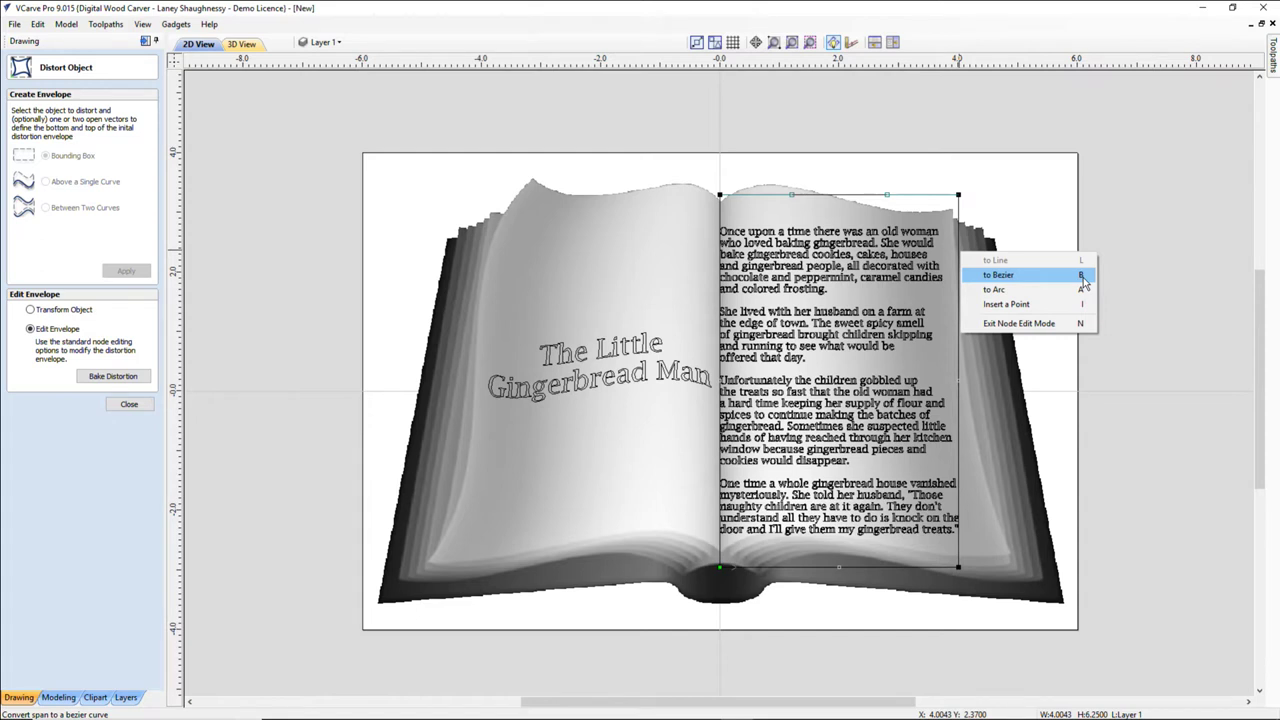
{"action": "left_click", "coordinate": [999, 275]}
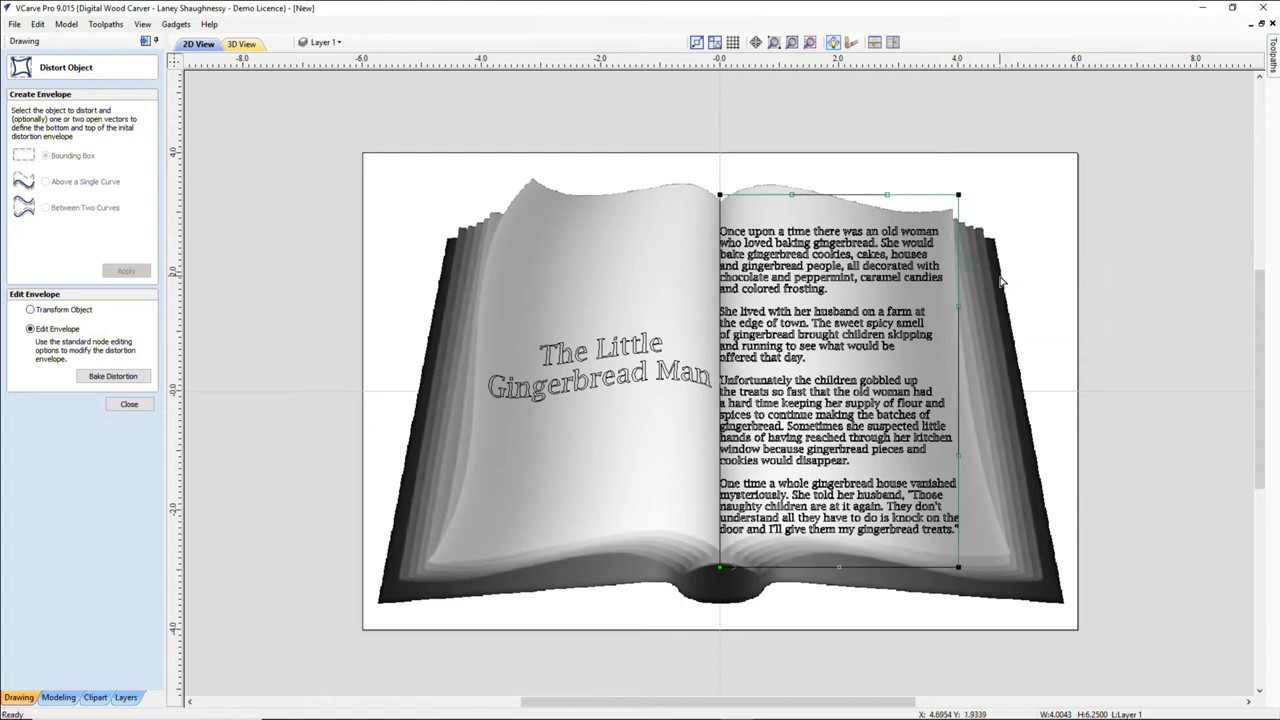
{"action": "right_click", "coordinate": [853, 573]}
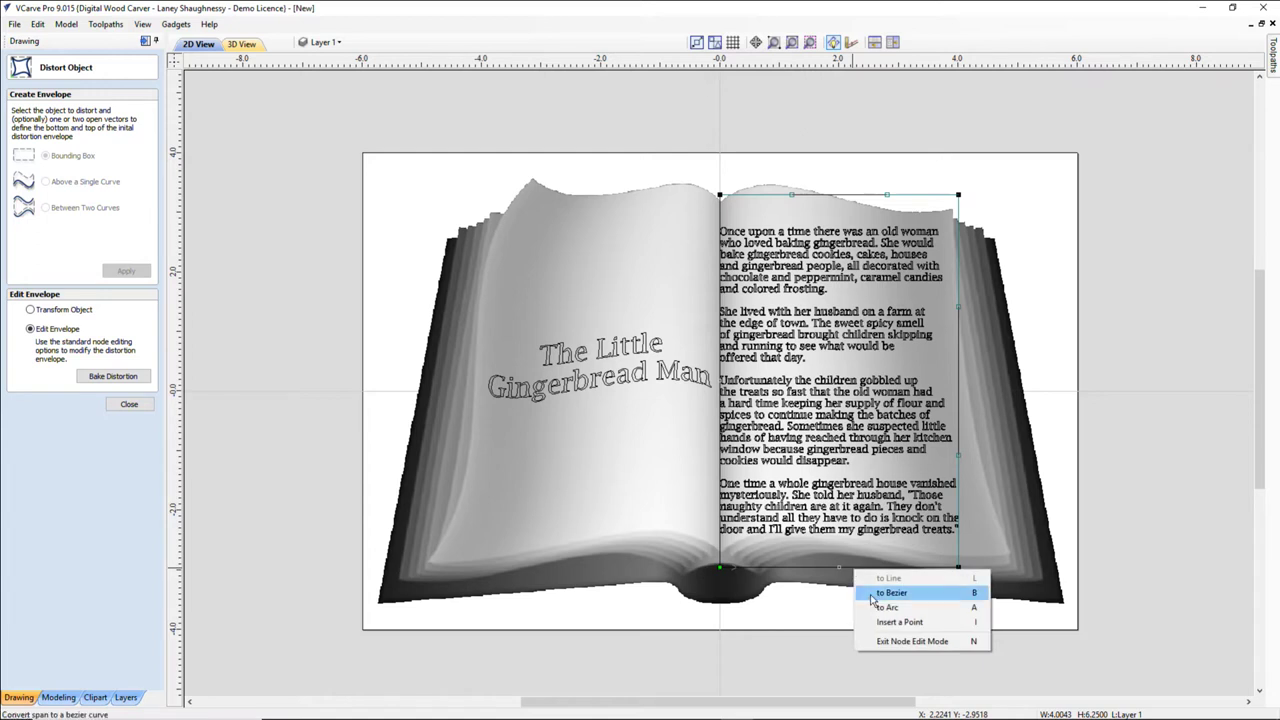
{"action": "left_click", "coordinate": [889, 592]}
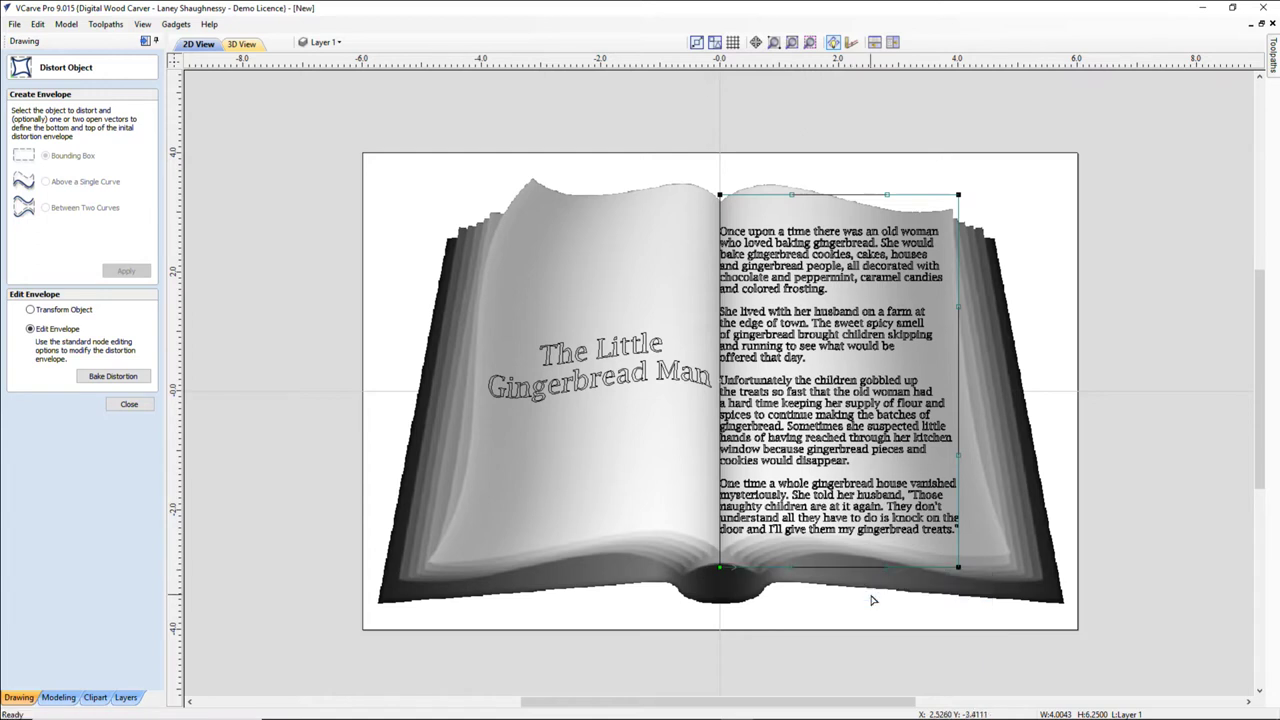
{"action": "right_click", "coordinate": [721, 477]}
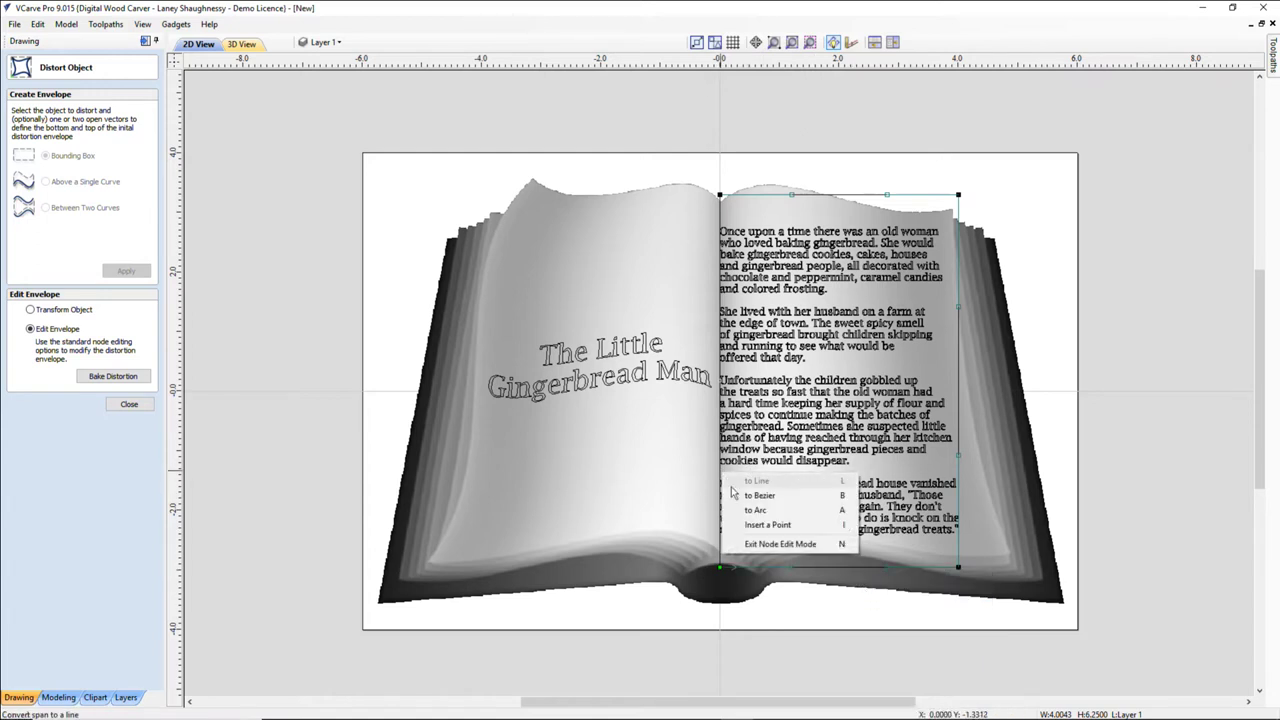
{"action": "left_click", "coordinate": [741, 499]}
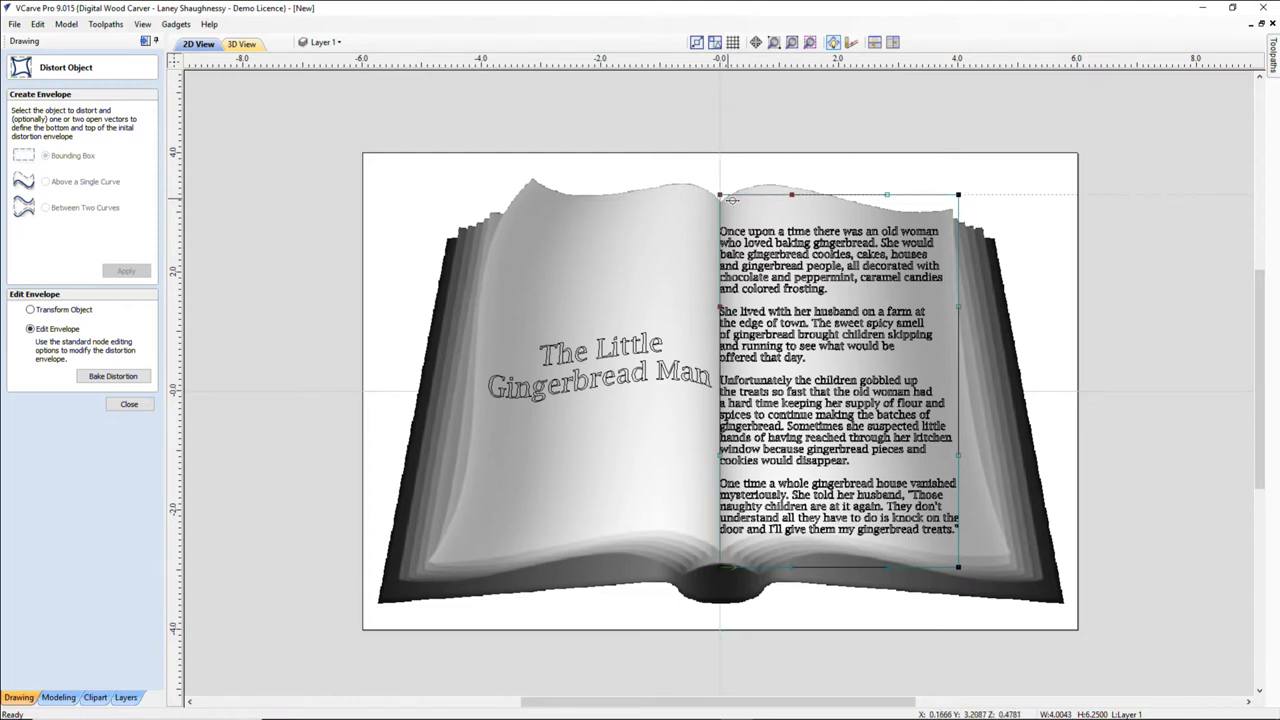
- Align the story envelope's top-left and bottom-left corners with the right page's inner edges
{"action": "left_click_drag", "start_coordinate": [720, 193], "coordinate": [733, 197]}
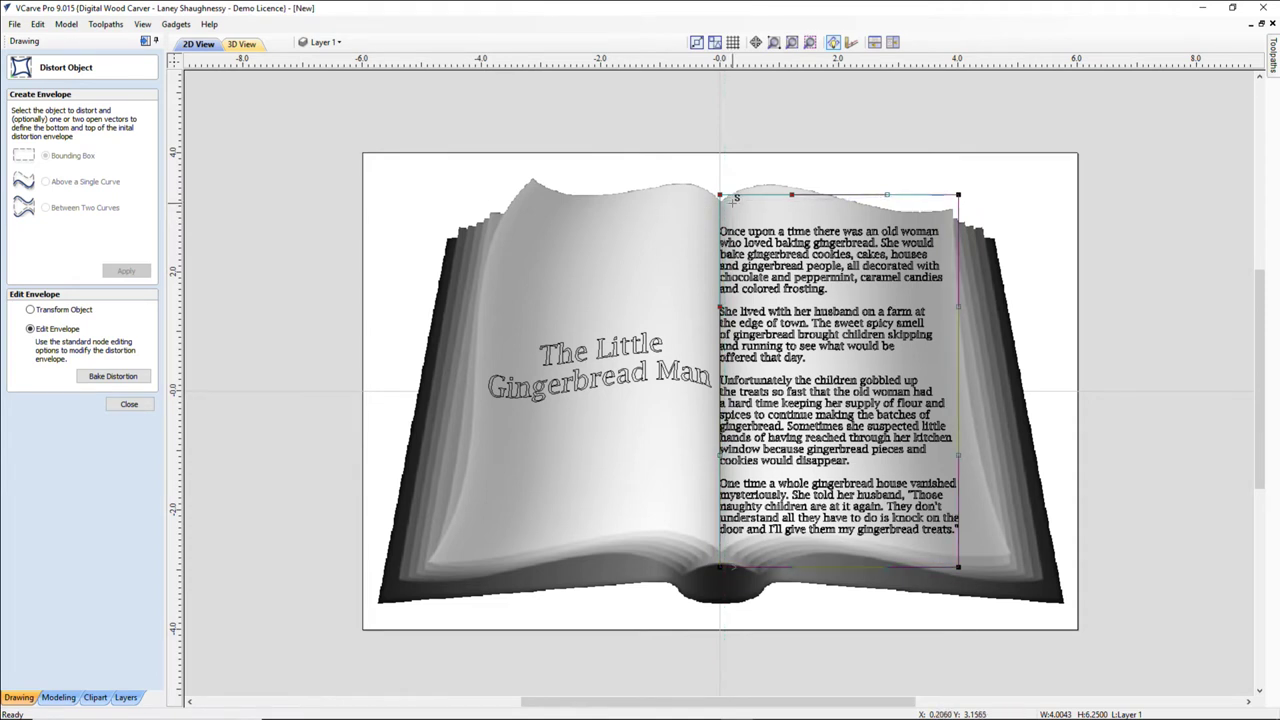
{"action": "left_click_drag", "start_coordinate": [719, 195], "coordinate": [731, 203]}
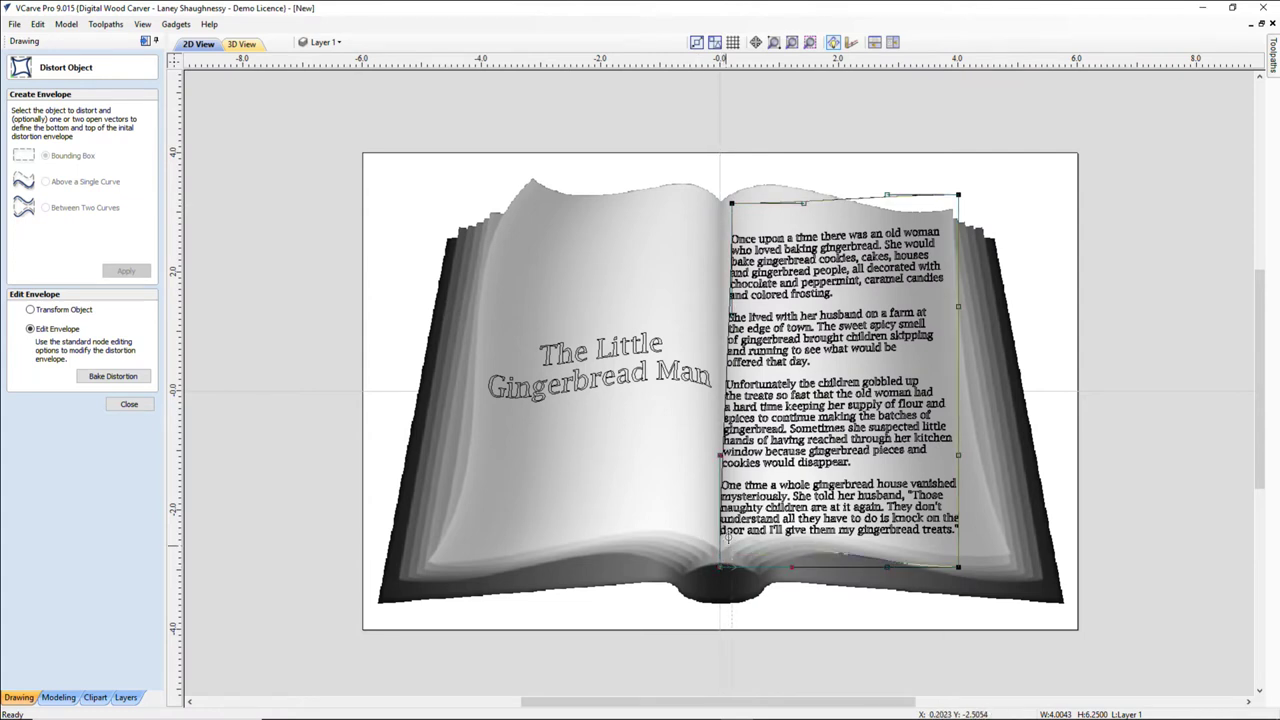
{"action": "left_click_drag", "start_coordinate": [728, 532], "coordinate": [729, 534]}
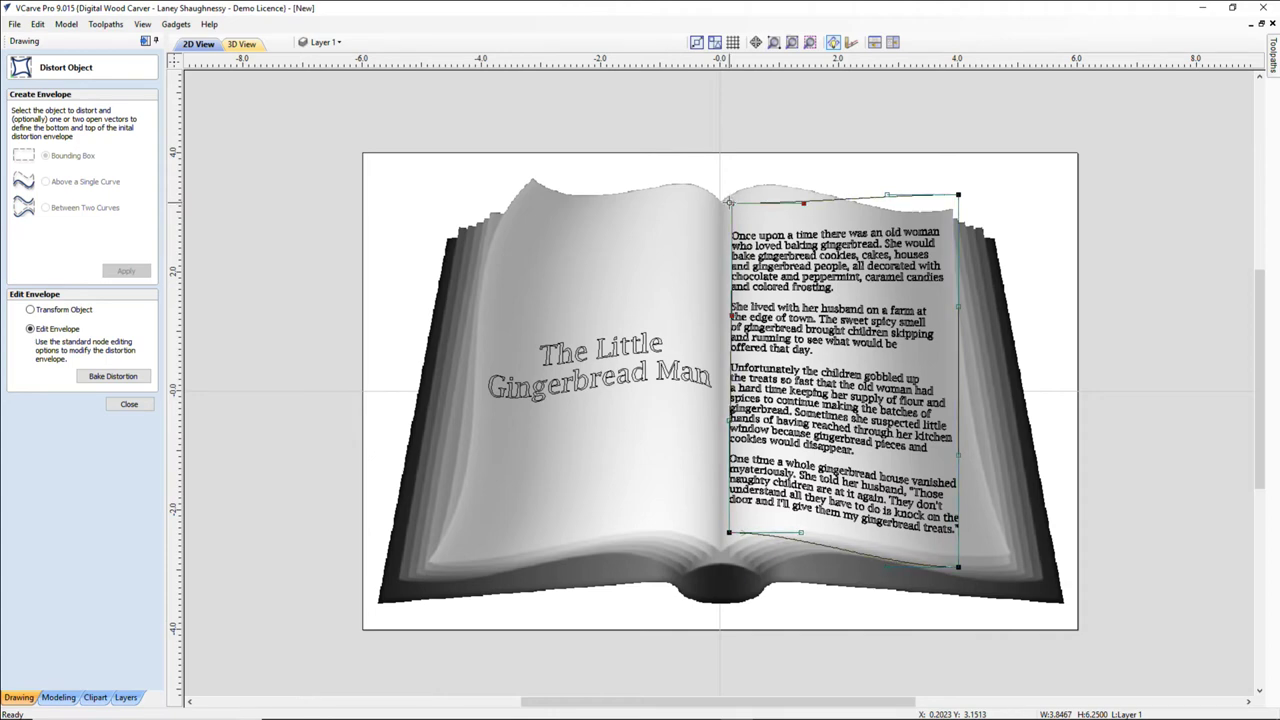
{"action": "scroll", "coordinate": [729, 202], "scroll_direction": "up", "scroll_amount": 4}
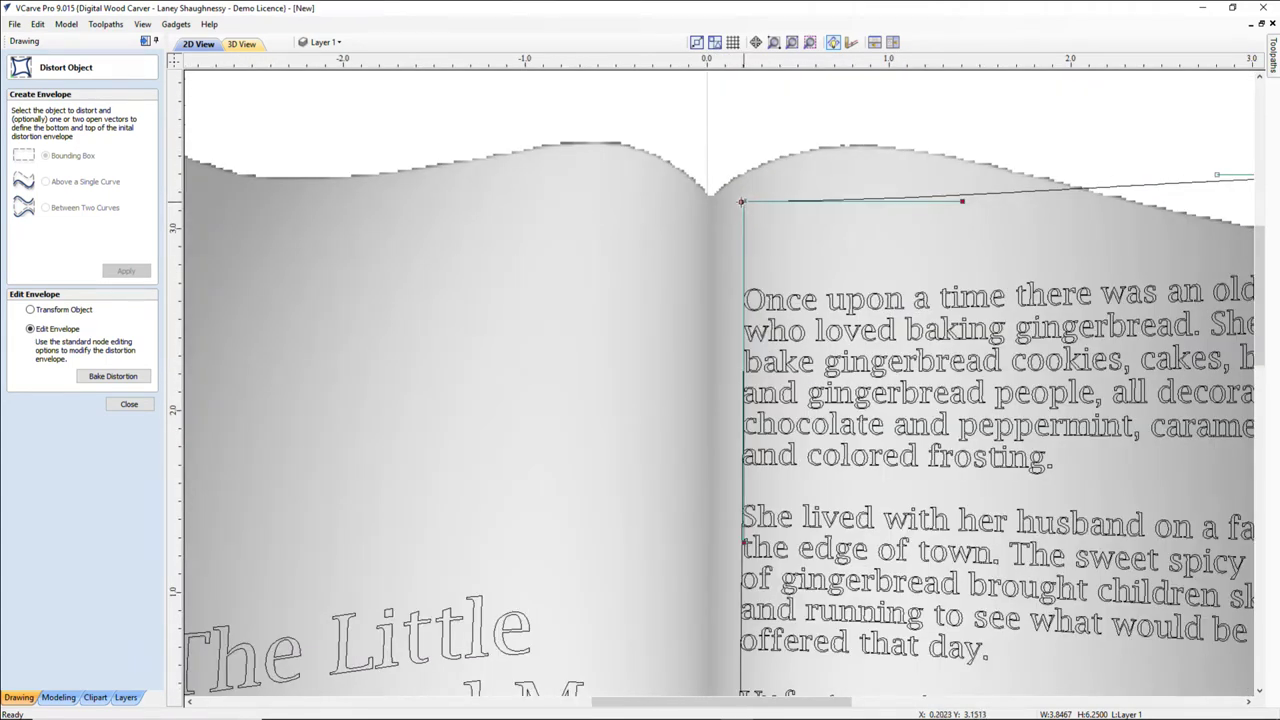
{"action": "left_click_drag", "start_coordinate": [741, 202], "coordinate": [734, 204]}
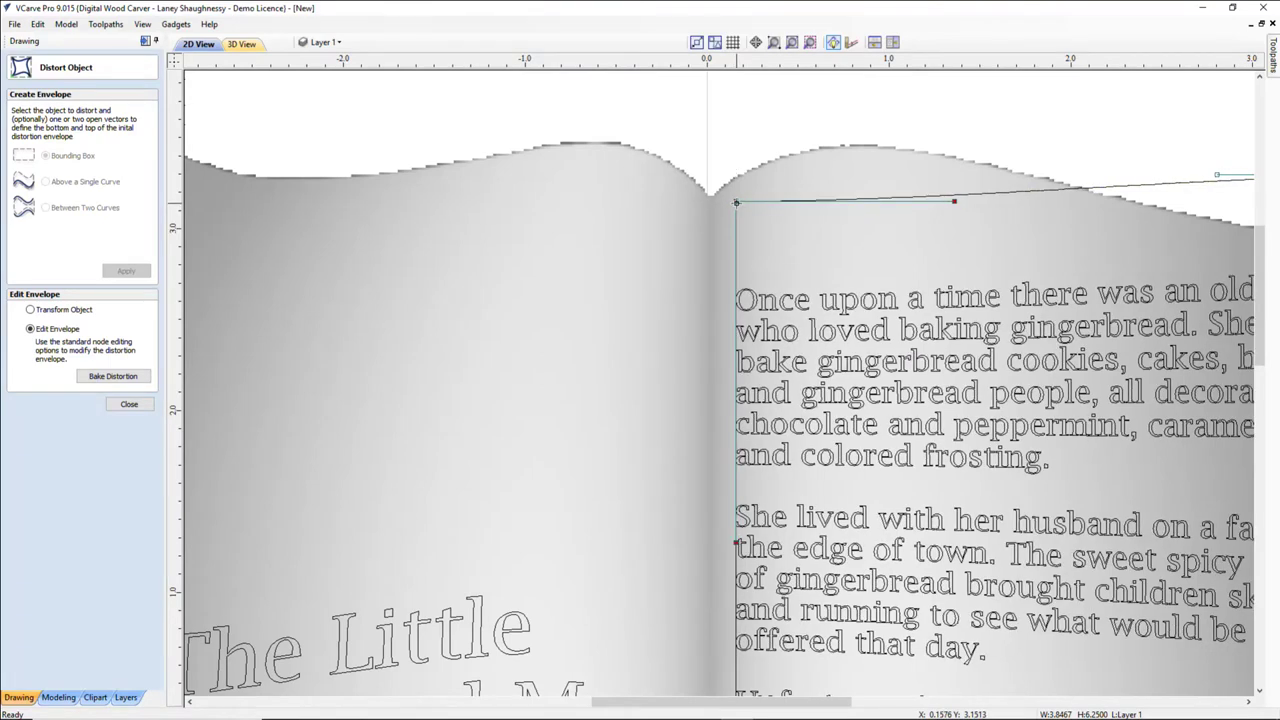
{"action": "scroll", "coordinate": [738, 210], "scroll_direction": "down", "scroll_amount": 5}
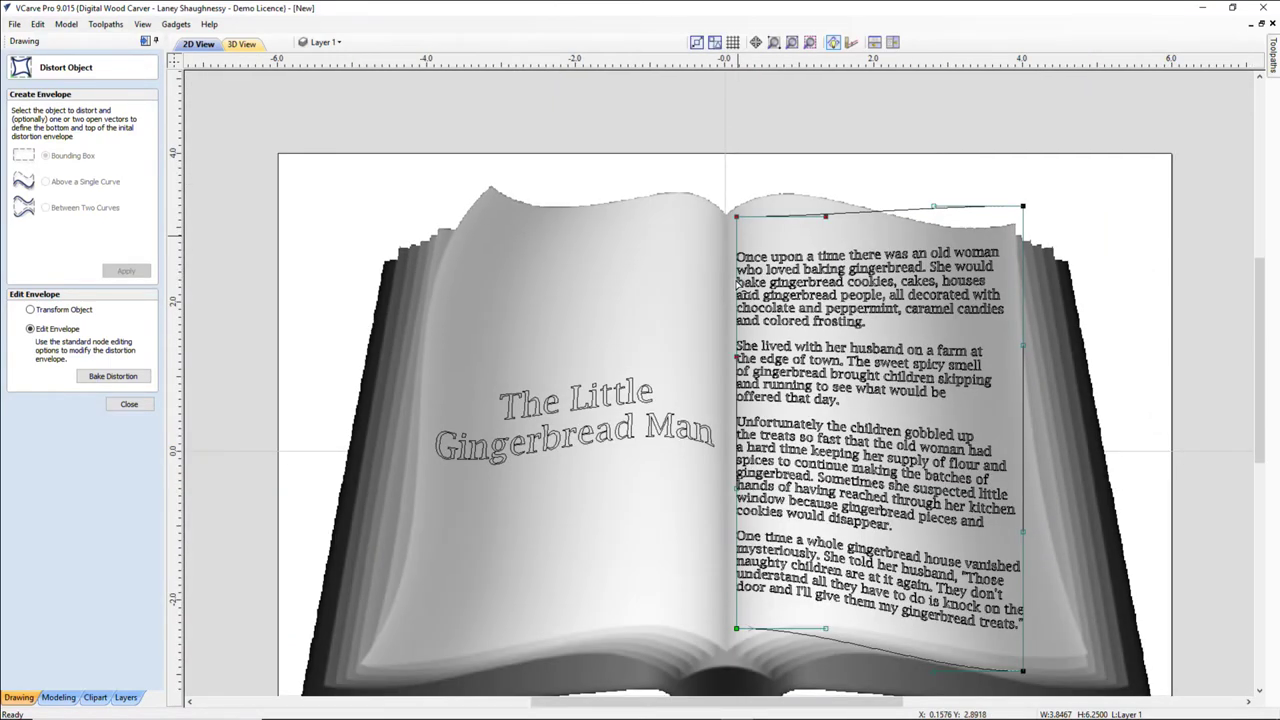
{"action": "scroll", "coordinate": [738, 600], "scroll_direction": "up", "scroll_amount": 3}
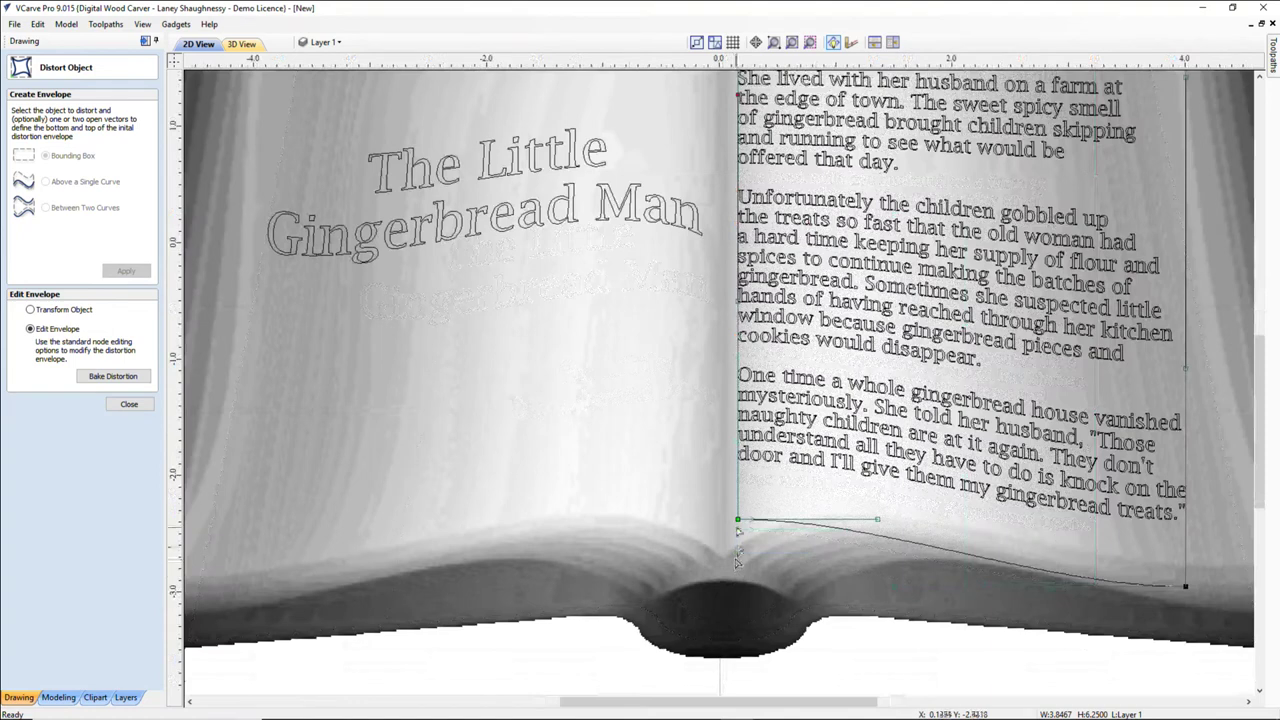
{"action": "left_click", "coordinate": [741, 513]}
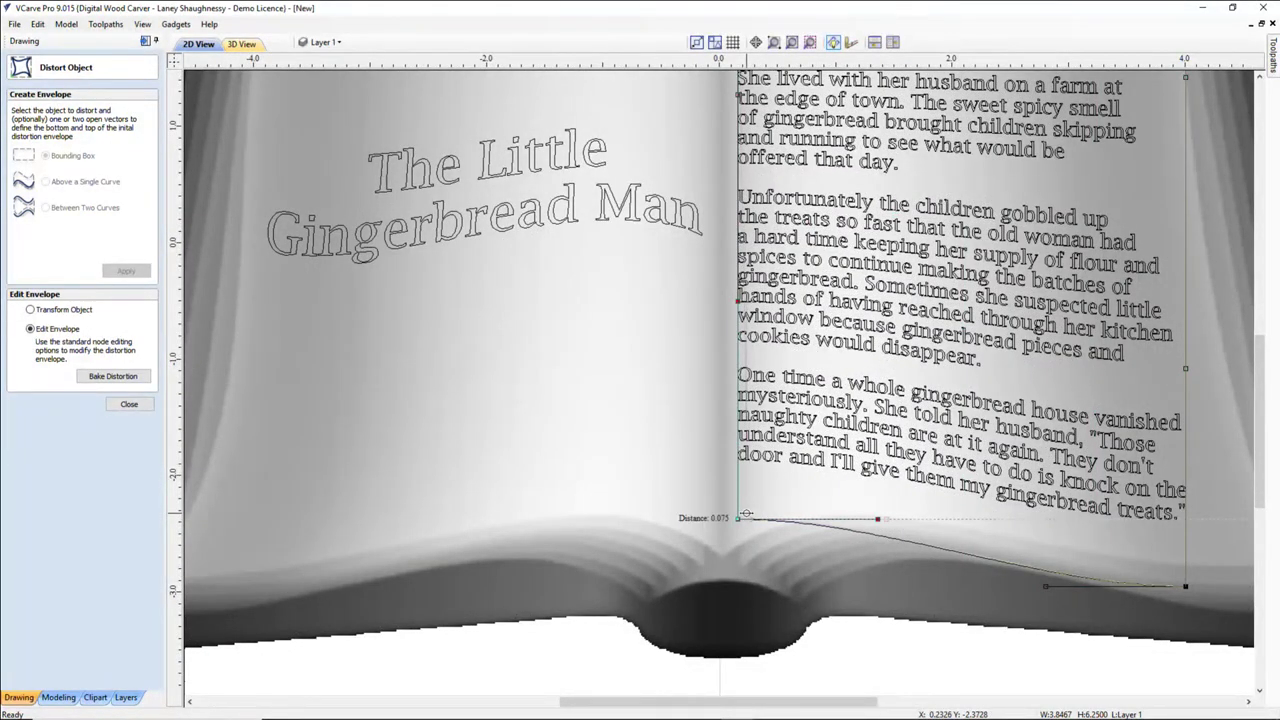
{"action": "left_click_drag", "start_coordinate": [747, 514], "coordinate": [746, 517]}
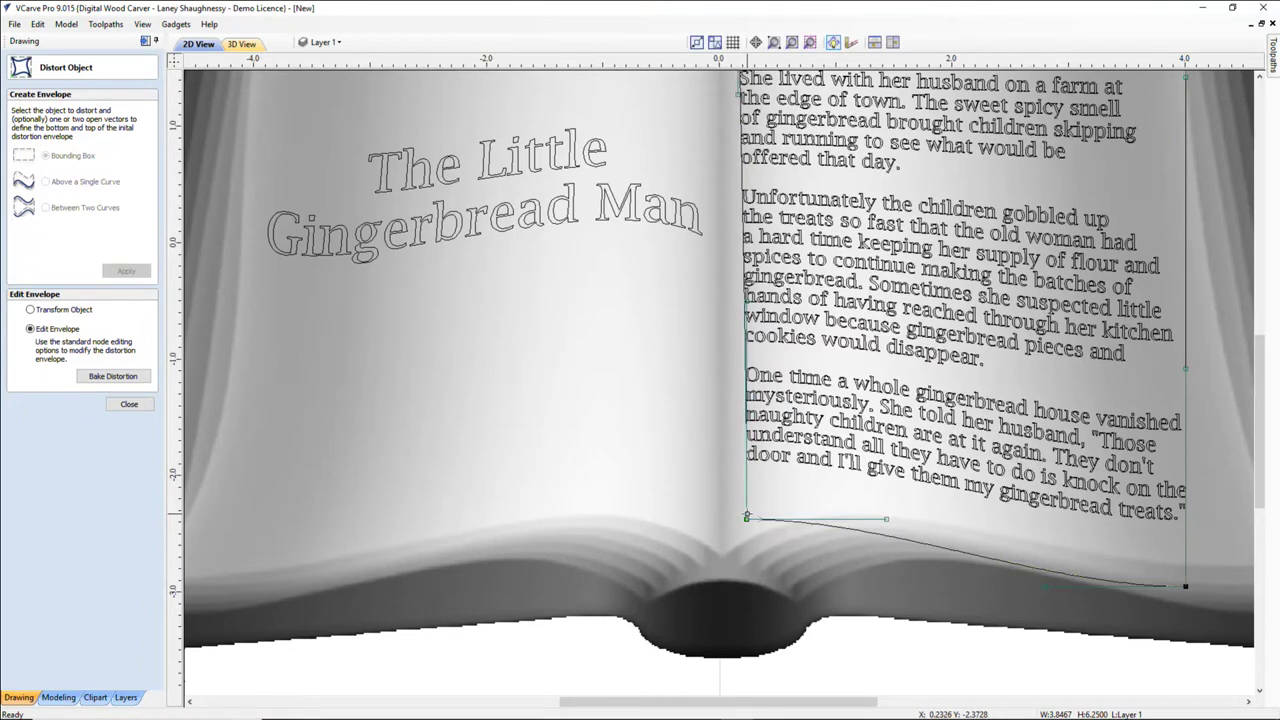
{"action": "scroll", "coordinate": [746, 517], "scroll_direction": "down", "scroll_amount": 3}
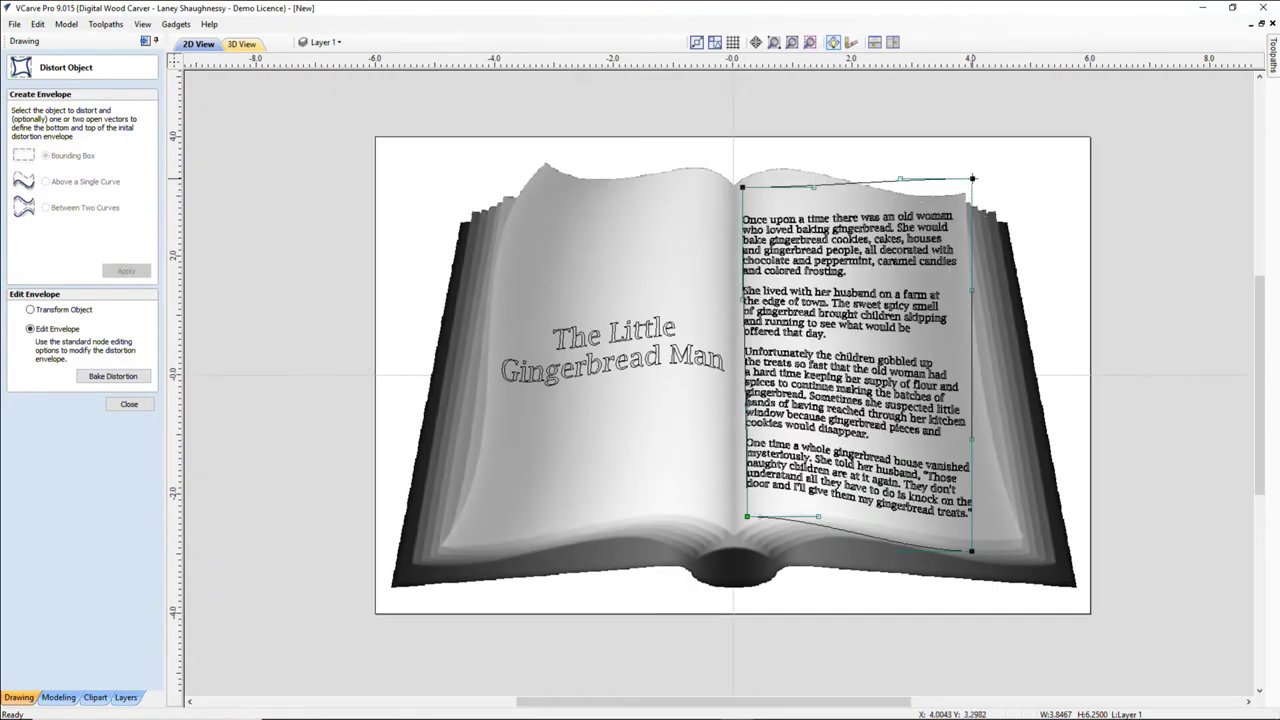
- Move the story envelope's right corners to the page edge and curve its top edge
{"action": "left_click", "coordinate": [972, 178]}
{"action": "left_click_drag", "start_coordinate": [960, 200], "coordinate": [958, 202]}
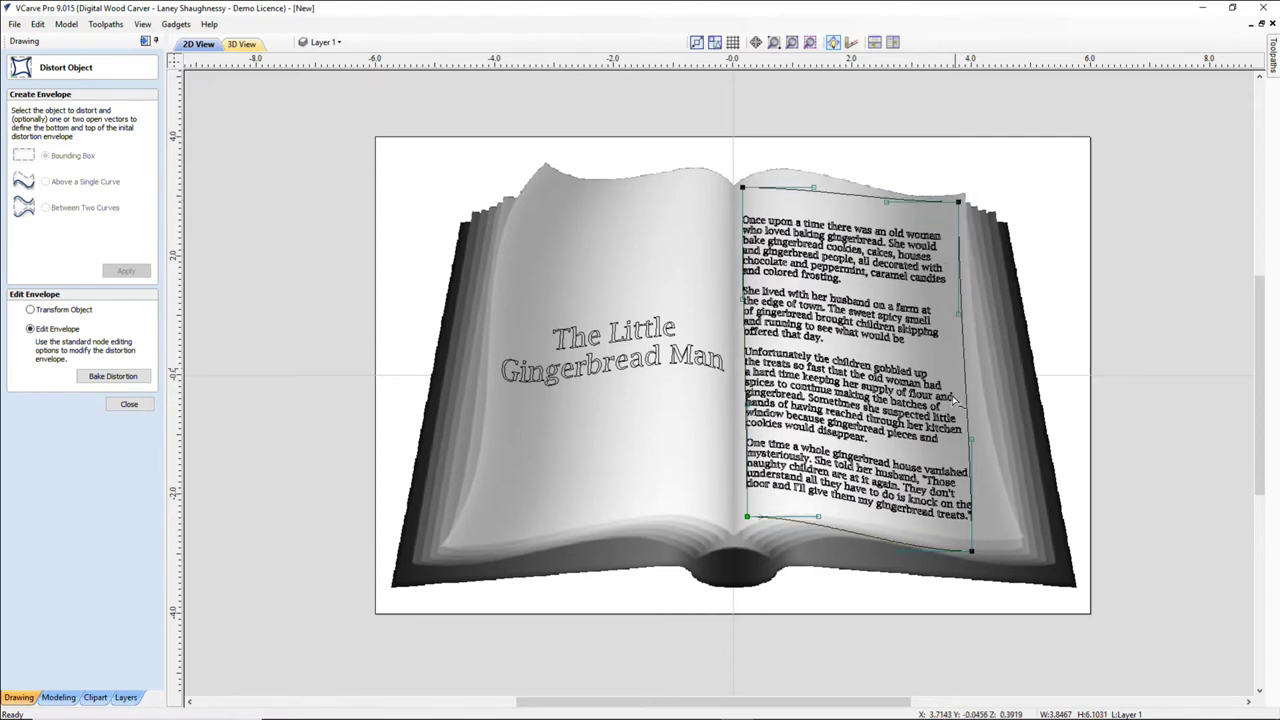
{"action": "left_click", "coordinate": [971, 550]}
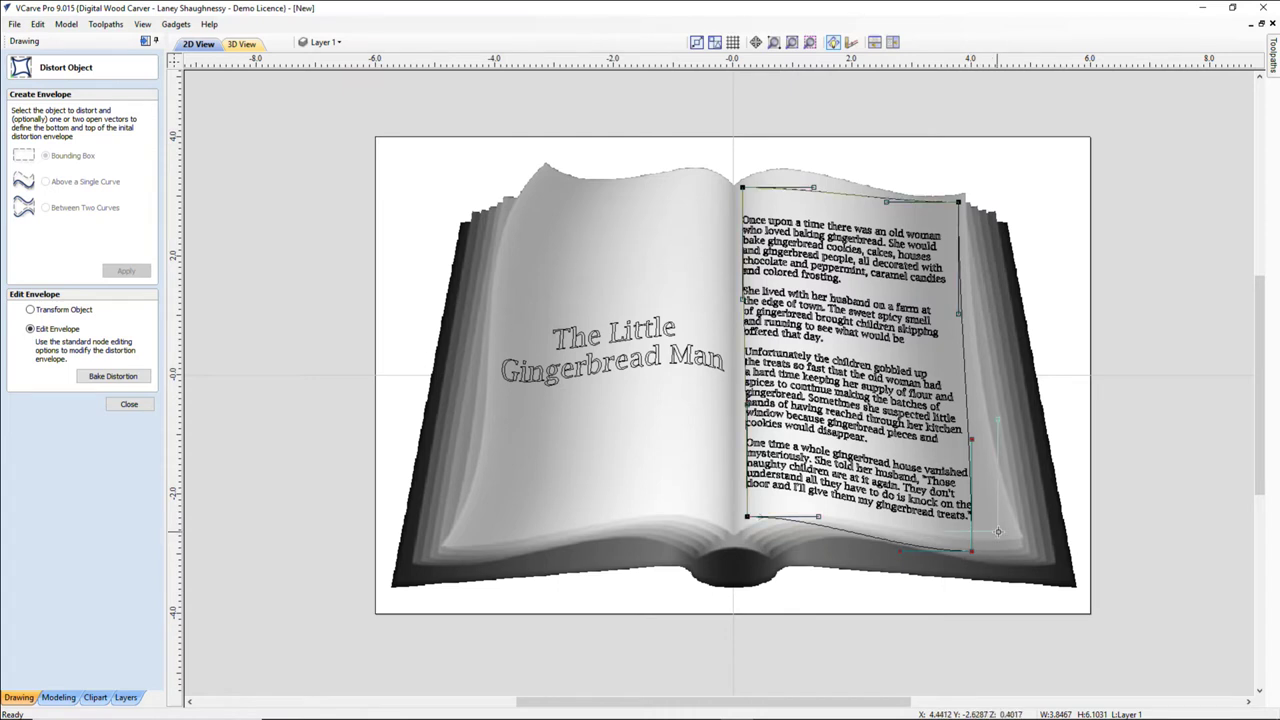
{"action": "left_click_drag", "start_coordinate": [998, 531], "coordinate": [1010, 533]}
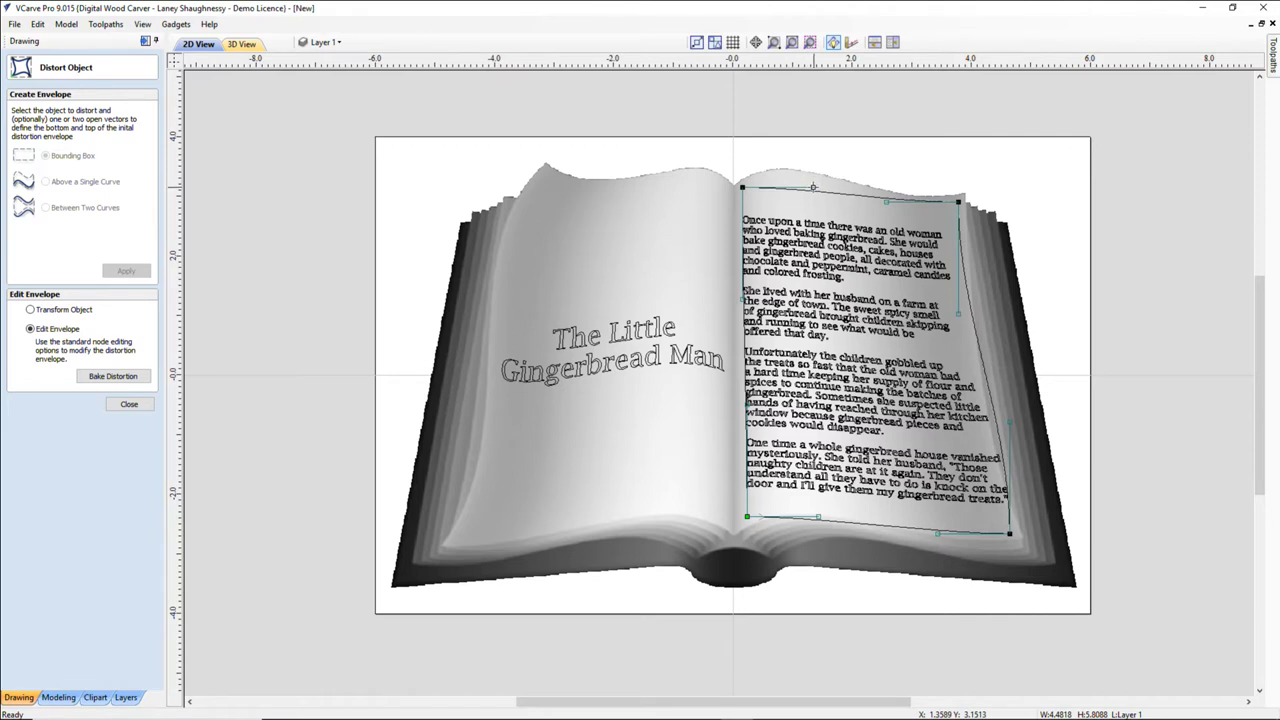
{"action": "left_click", "coordinate": [813, 187]}
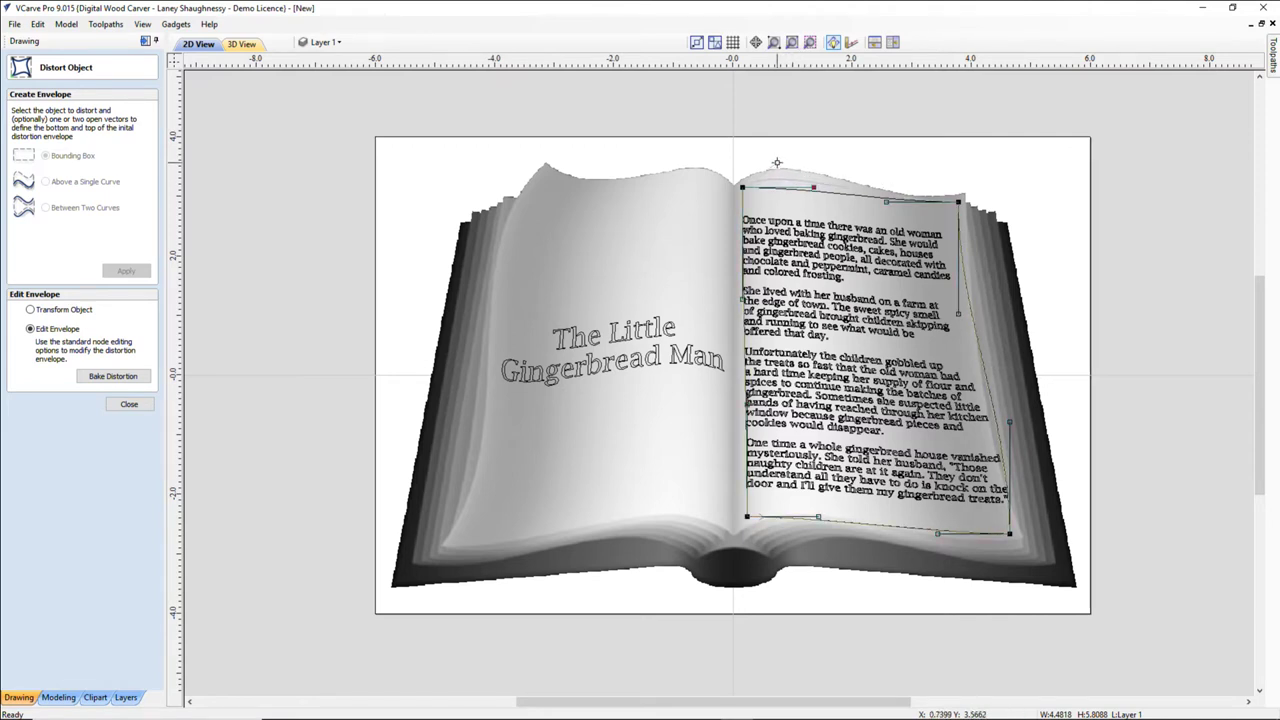
{"action": "left_click_drag", "start_coordinate": [777, 162], "coordinate": [777, 163]}
{"action": "left_click_drag", "start_coordinate": [886, 203], "coordinate": [886, 208]}
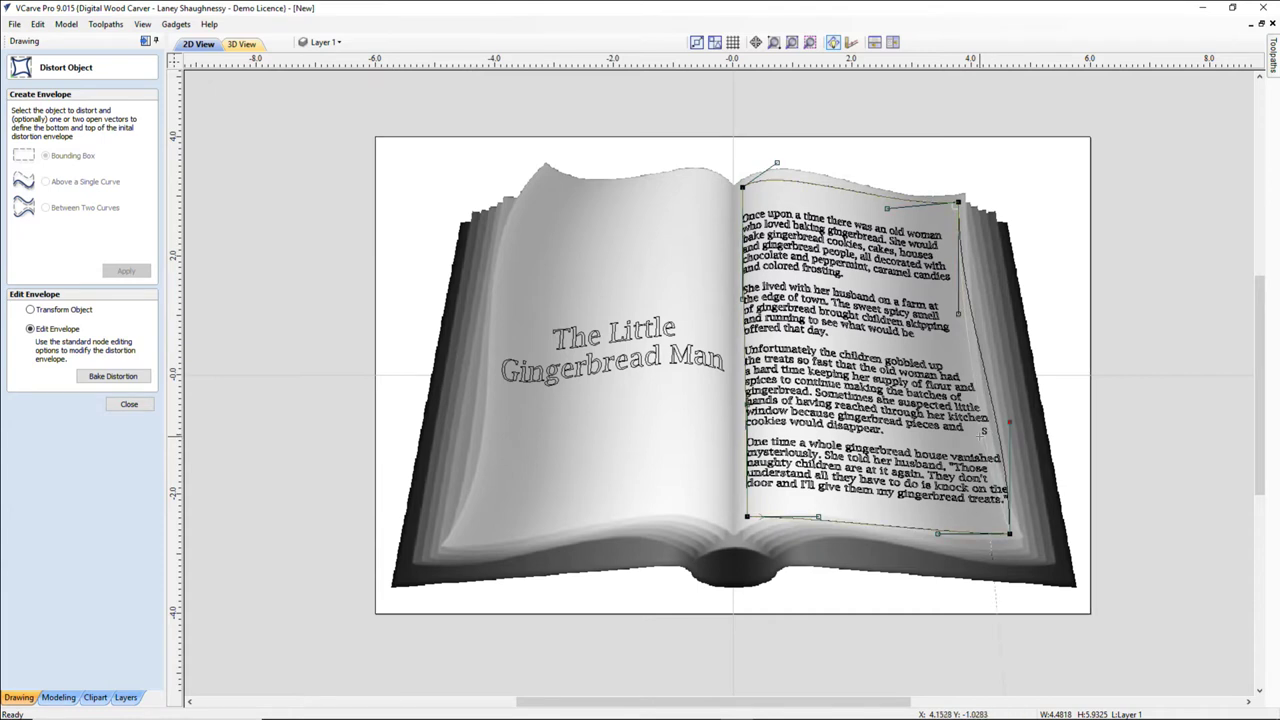
- Curve the envelope's right edge inward and bow its bottom edge along the page
{"action": "left_click_drag", "start_coordinate": [983, 430], "coordinate": [980, 436]}
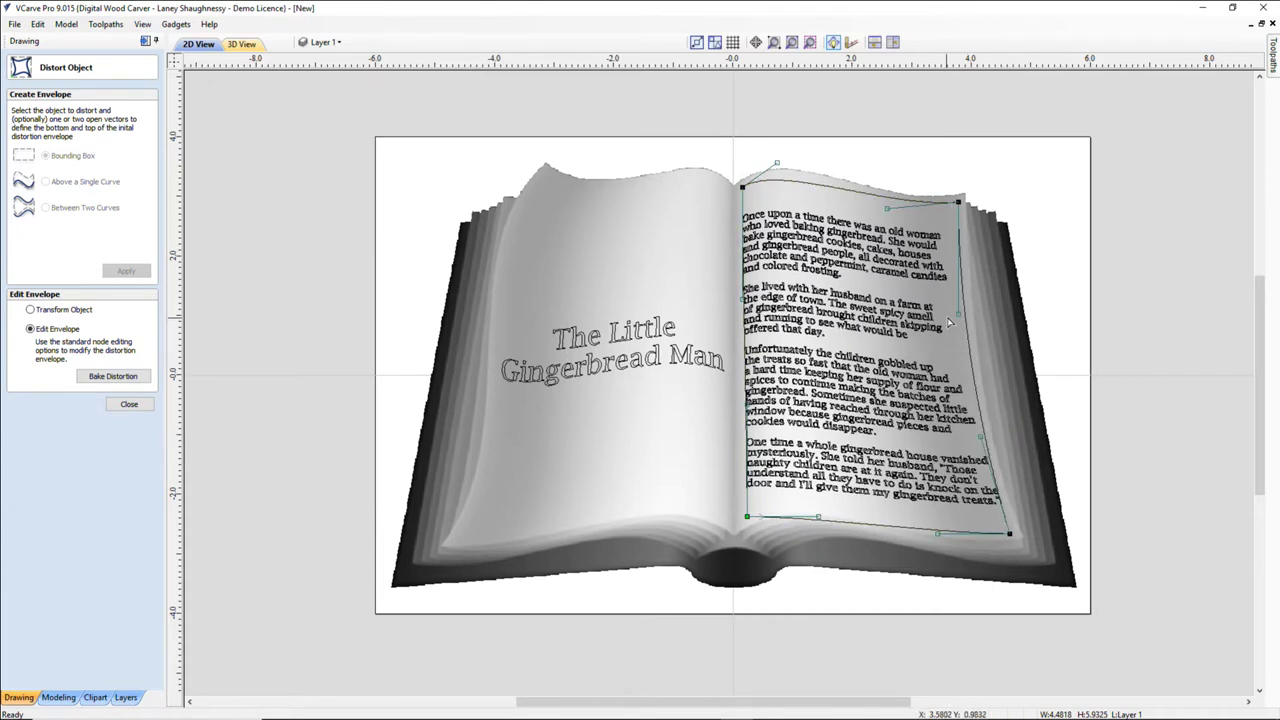
{"action": "left_click_drag", "start_coordinate": [957, 315], "coordinate": [957, 316]}
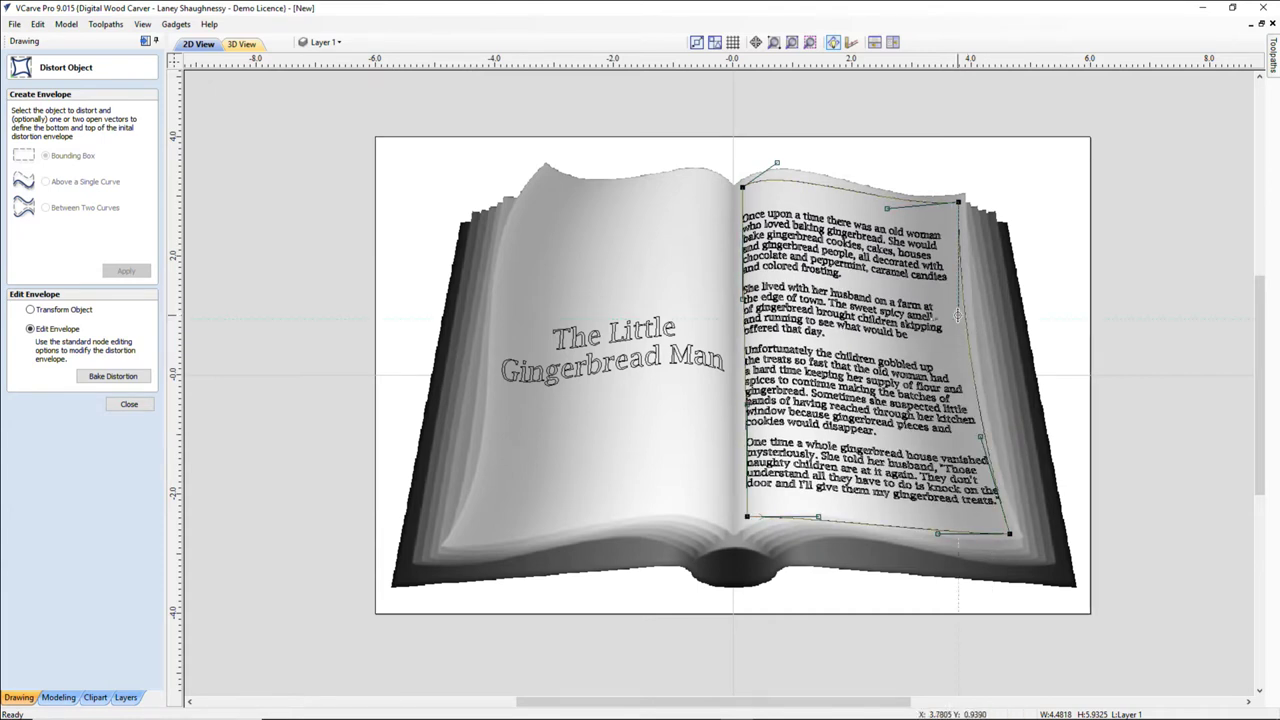
{"action": "left_click_drag", "start_coordinate": [967, 414], "coordinate": [970, 418]}
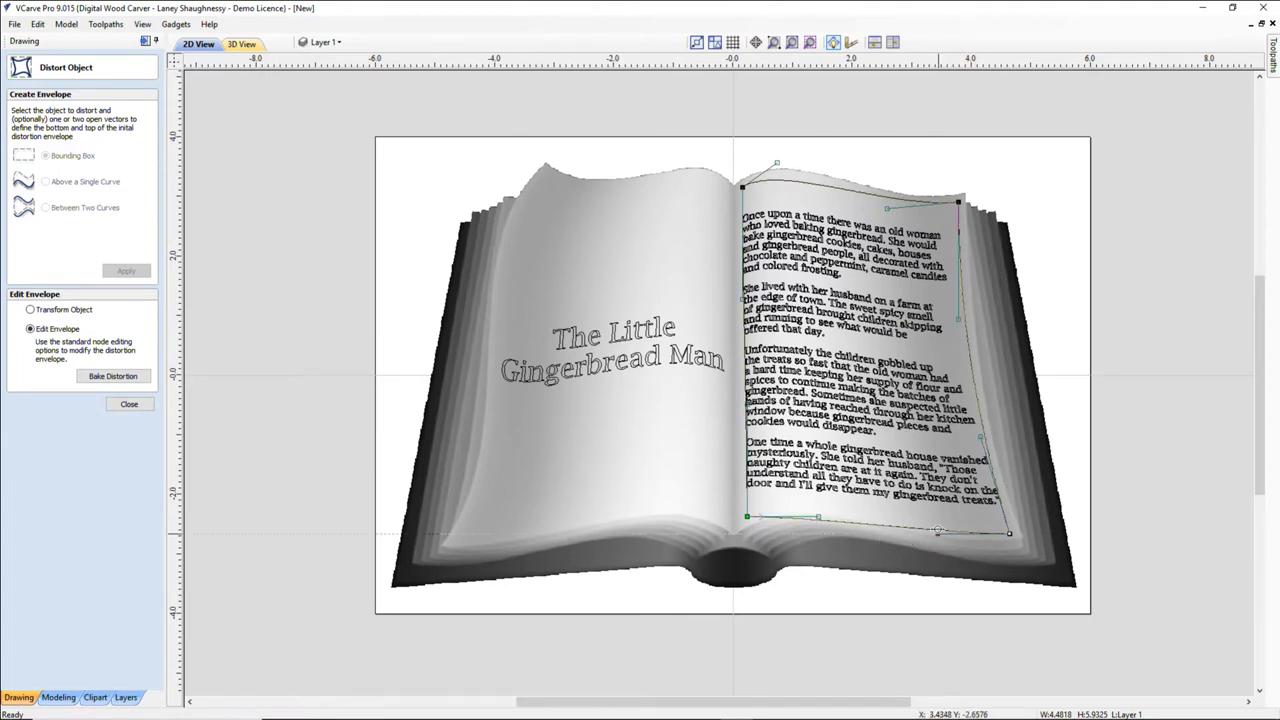
{"action": "left_click", "coordinate": [818, 516]}
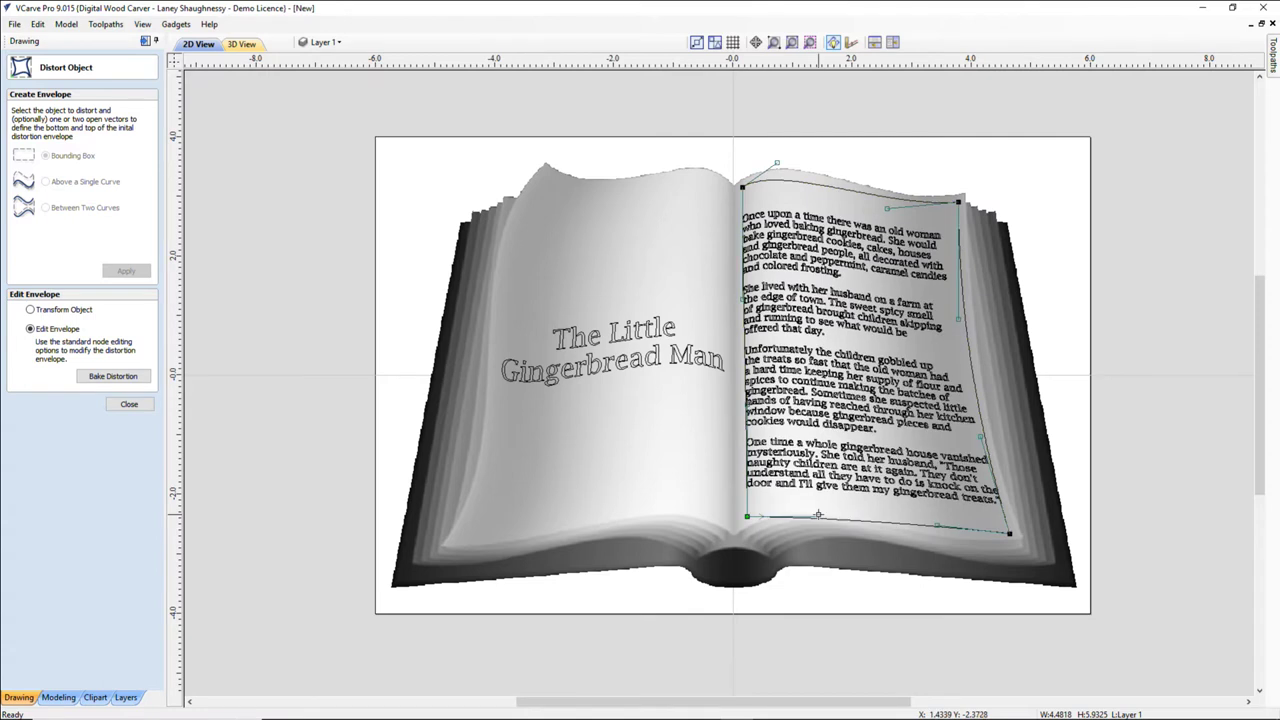
{"action": "left_click_drag", "start_coordinate": [818, 516], "coordinate": [817, 494]}
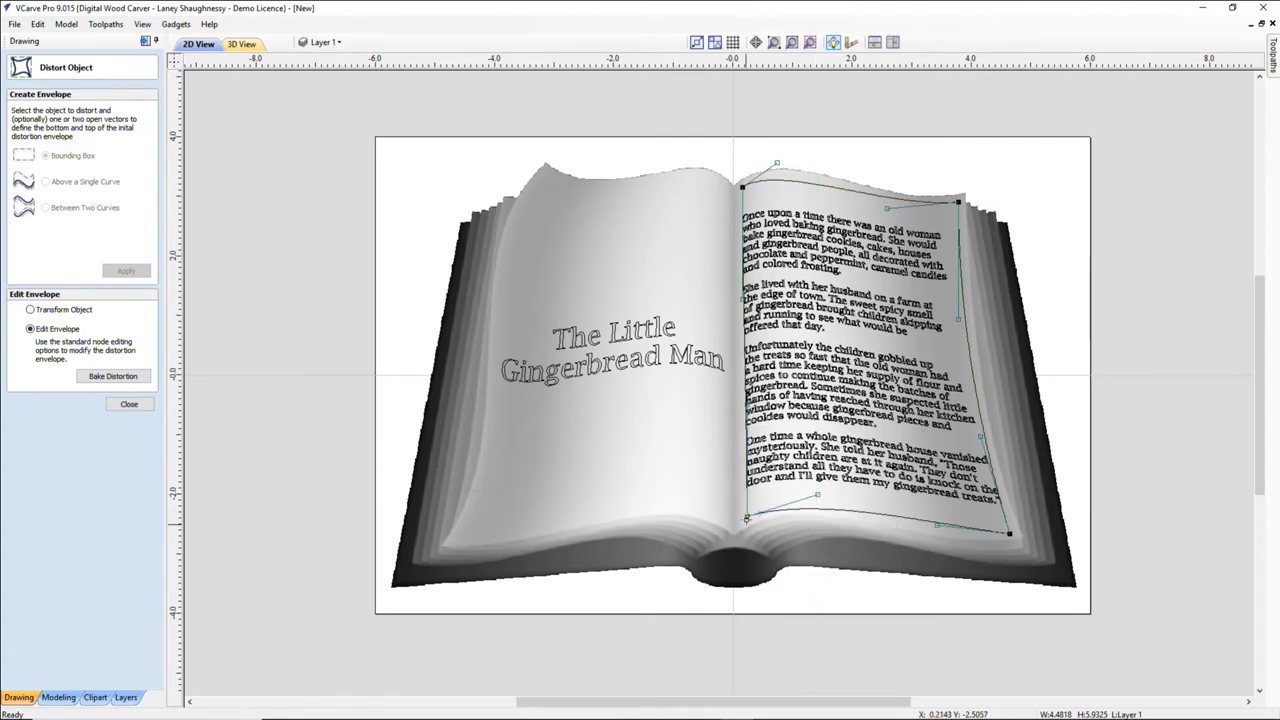
{"action": "left_click", "coordinate": [915, 531]}
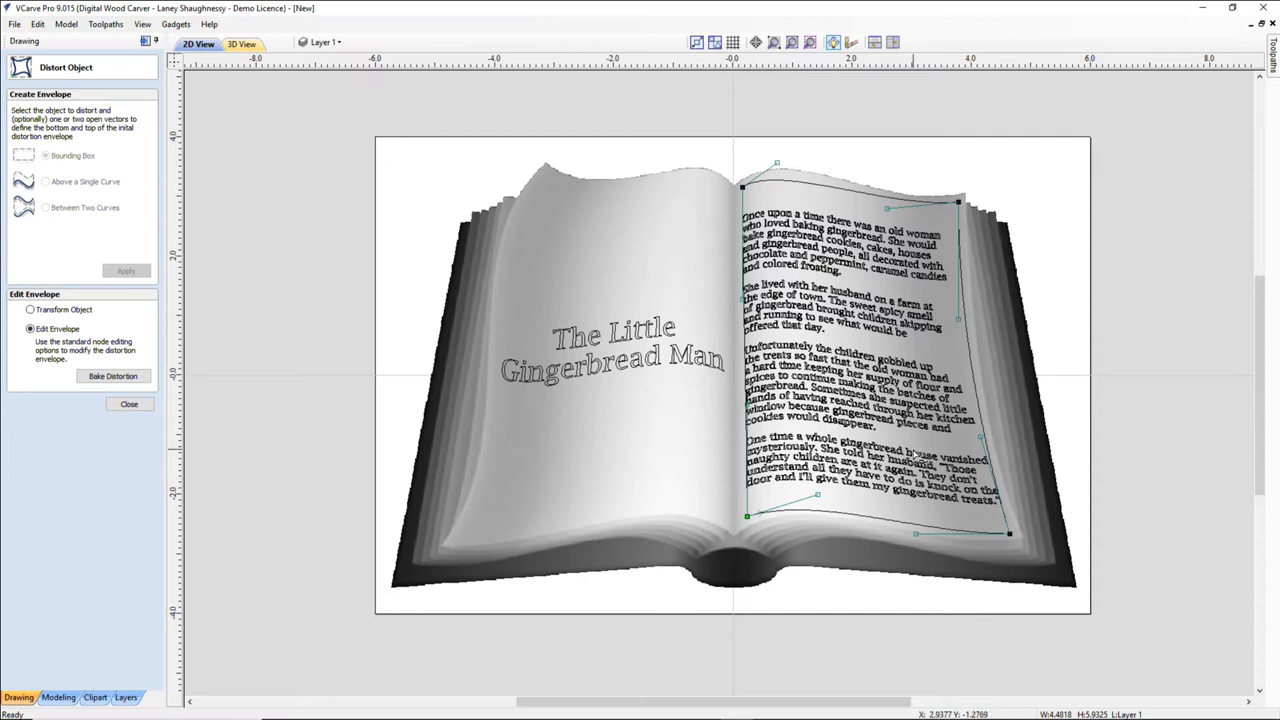
- Refine the bottom-left corner and its curve handle near the spine
{"action": "left_click", "coordinate": [747, 515]}
{"action": "left_click_drag", "start_coordinate": [817, 494], "coordinate": [801, 484]}
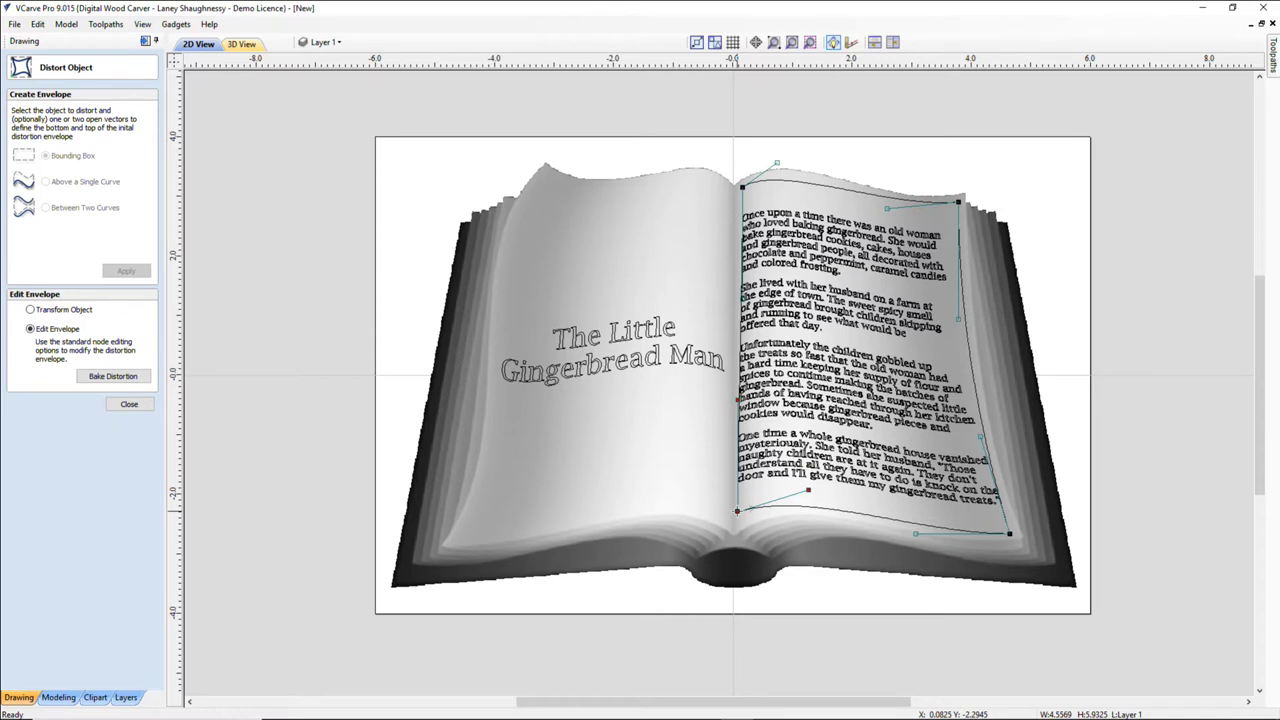
{"action": "left_click_drag", "start_coordinate": [737, 511], "coordinate": [745, 516]}
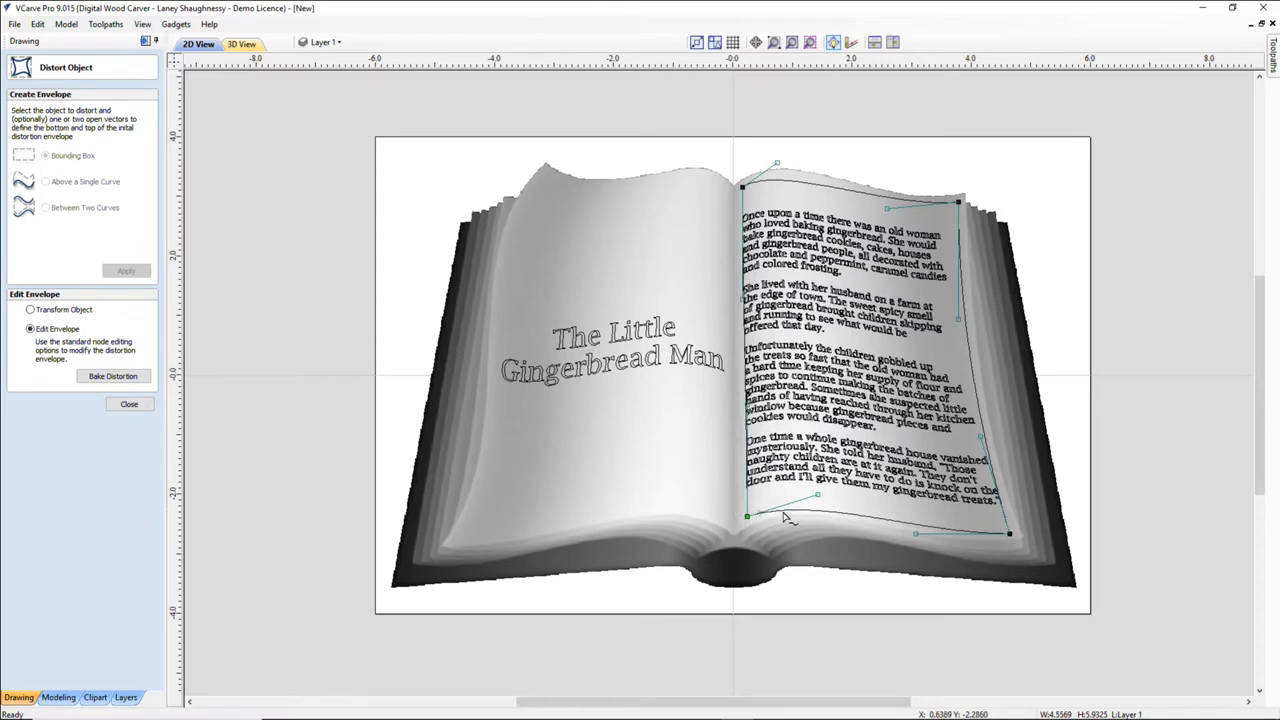
{"action": "left_click", "coordinate": [817, 493]}
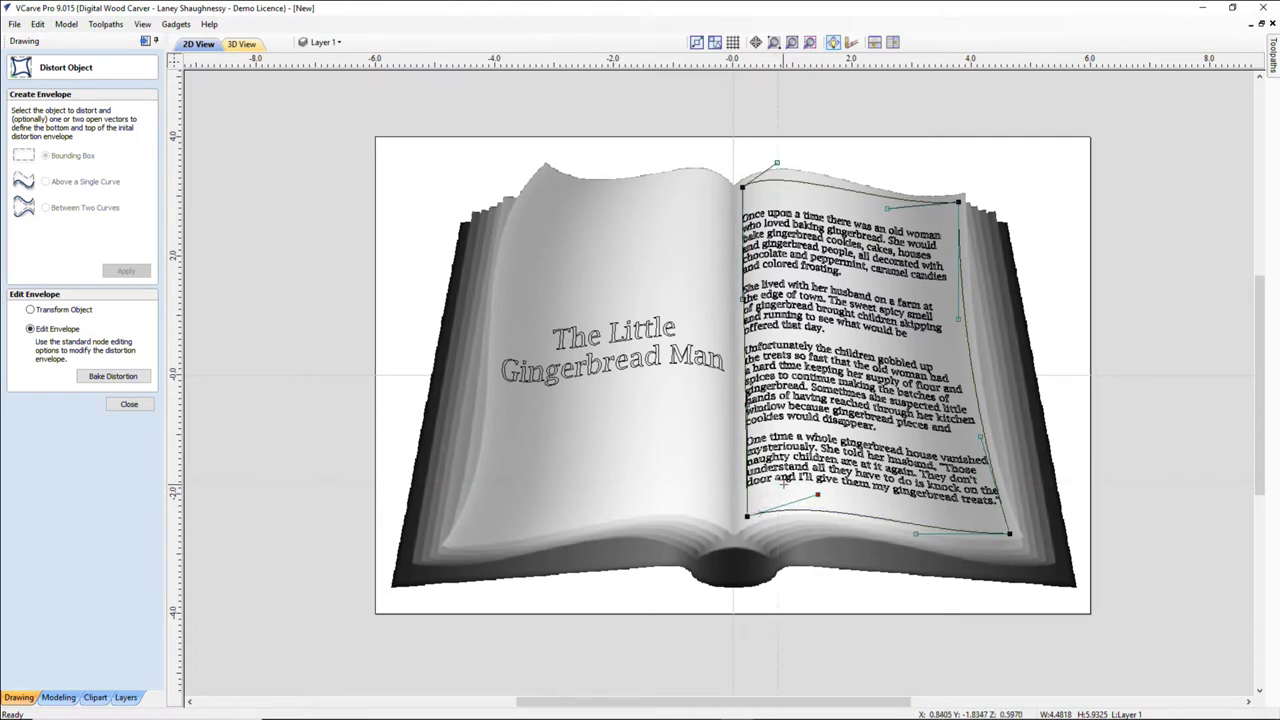
{"action": "left_click_drag", "start_coordinate": [789, 483], "coordinate": [791, 483]}
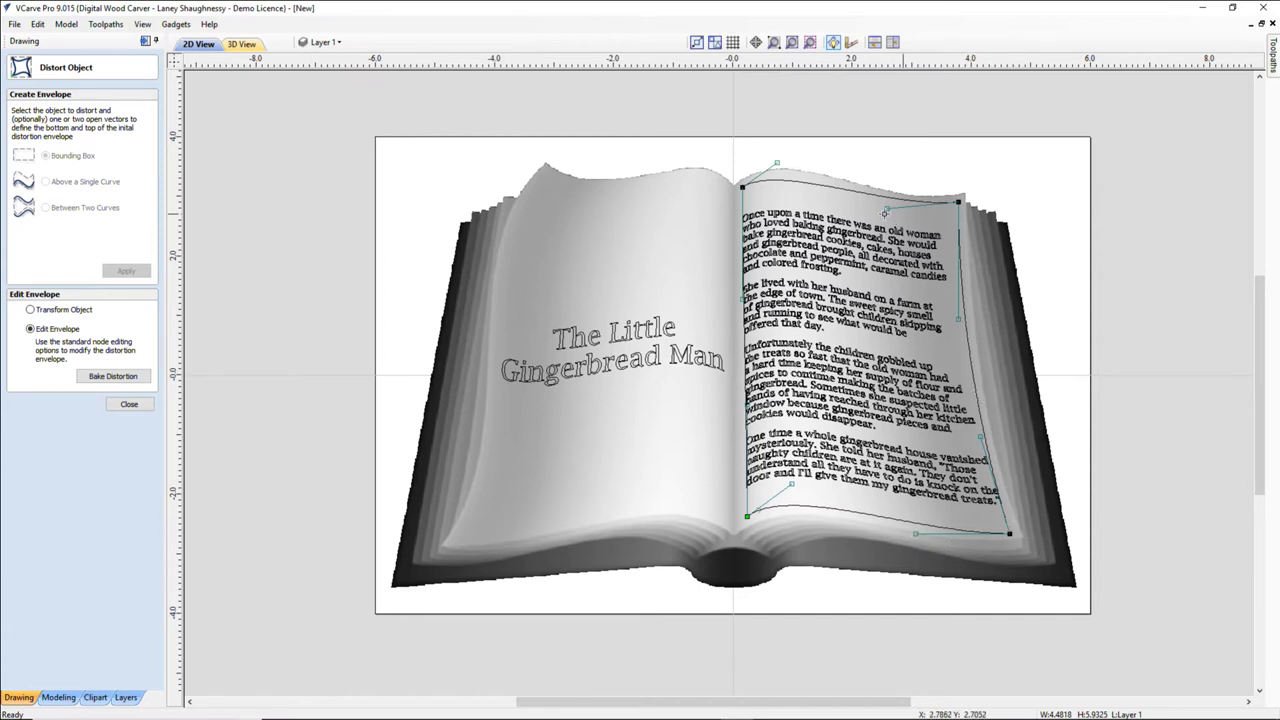
- Adjust the top-left and top-edge curve handles so the text follows the page's top
{"action": "left_click", "coordinate": [777, 161]}
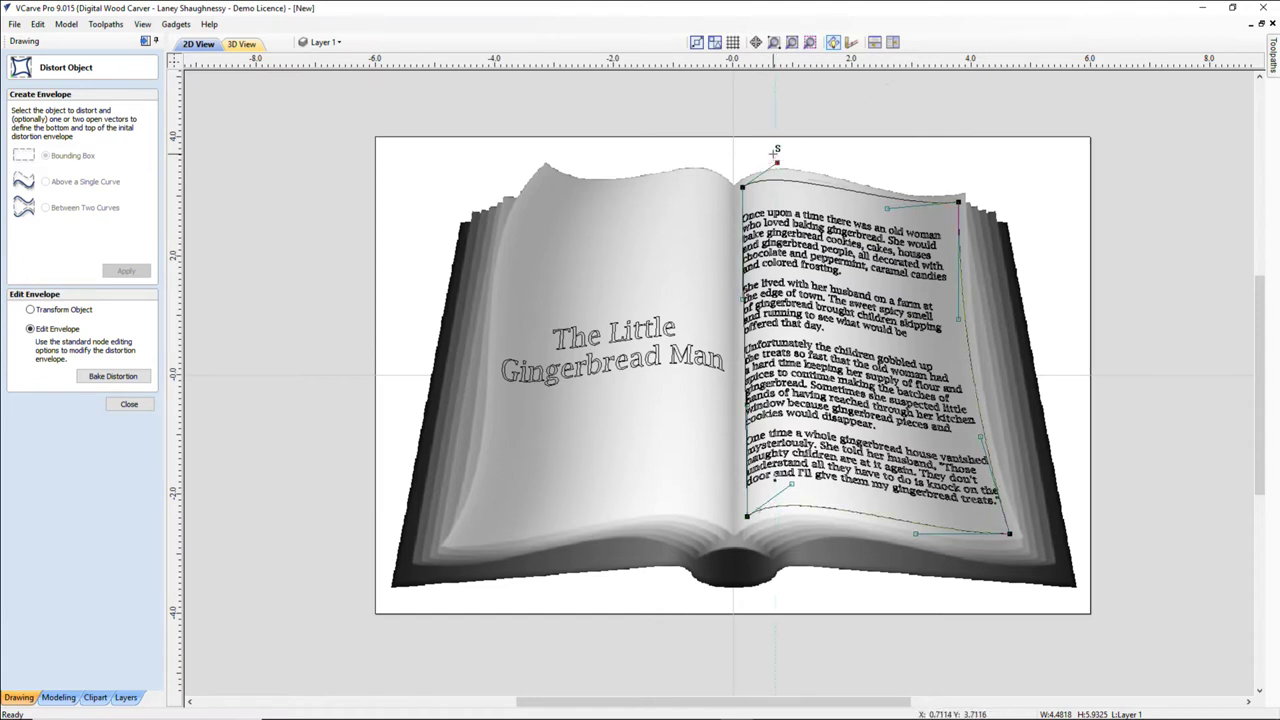
{"action": "left_click_drag", "start_coordinate": [774, 150], "coordinate": [773, 154]}
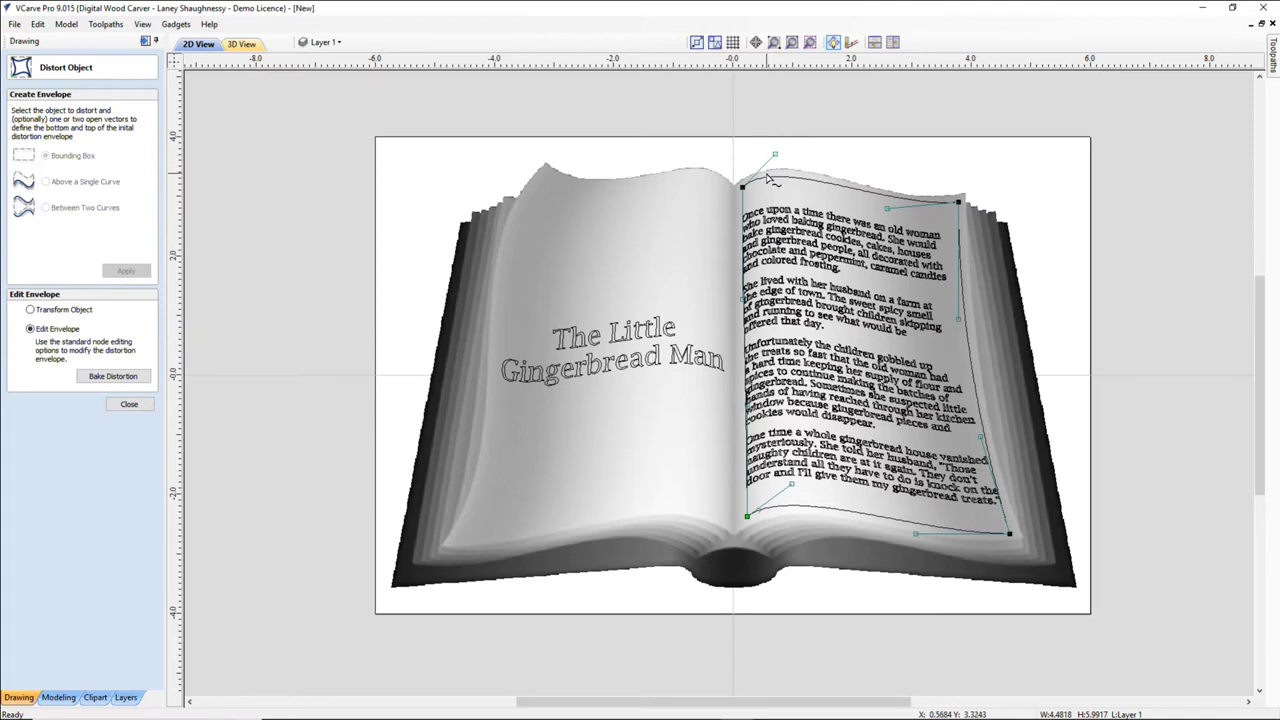
{"action": "left_click", "coordinate": [887, 208]}
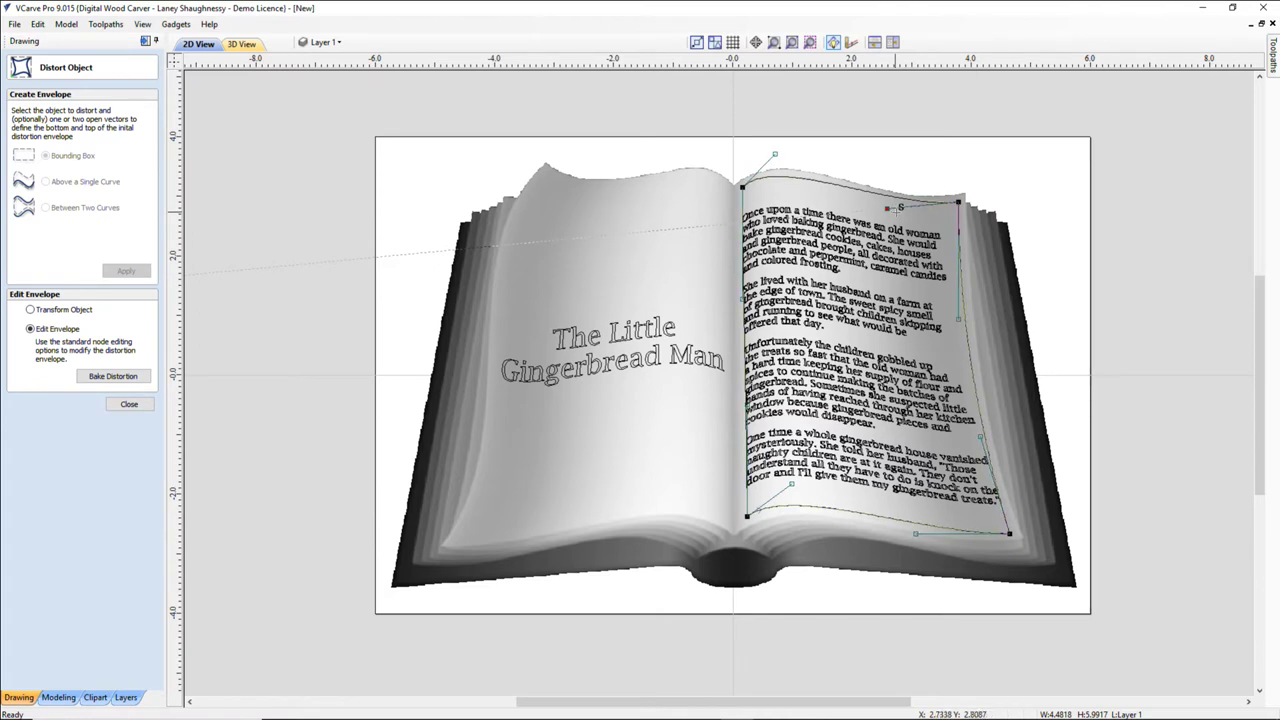
{"action": "left_click_drag", "start_coordinate": [897, 214], "coordinate": [898, 214]}
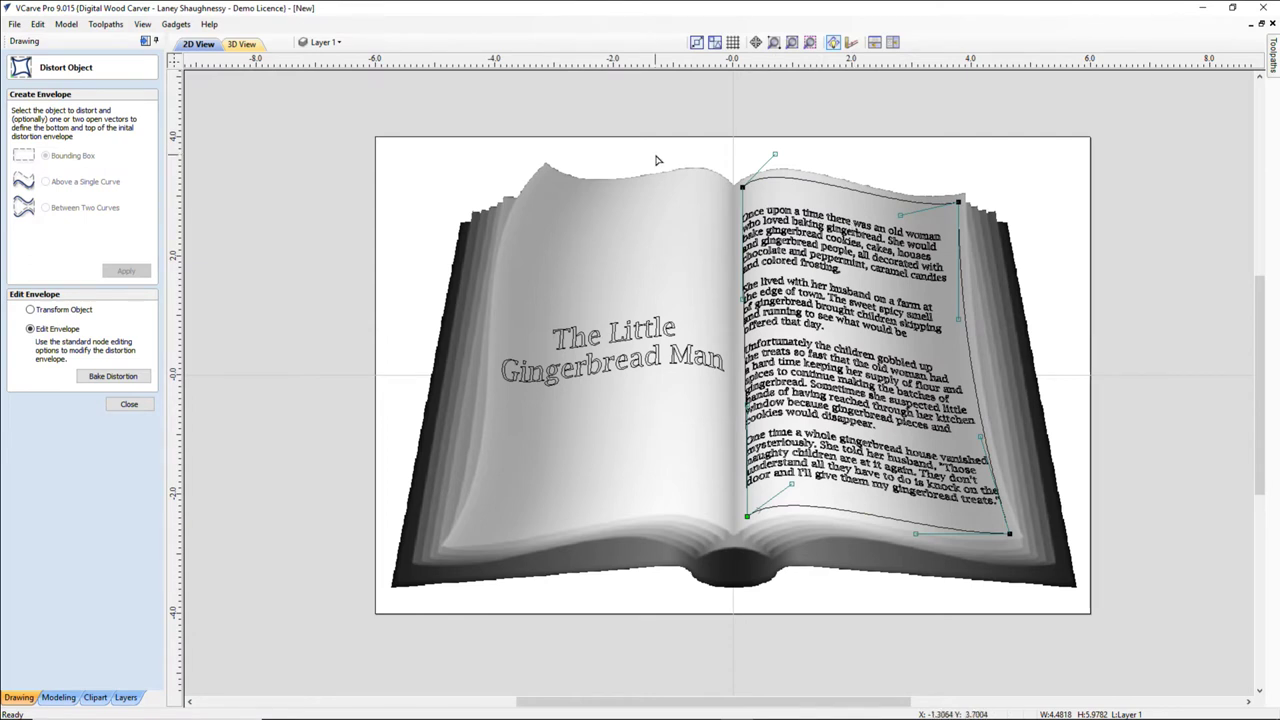
- Bake the story text's warp permanently, close Distort Object and clear the selection
{"action": "left_click", "coordinate": [31, 310]}
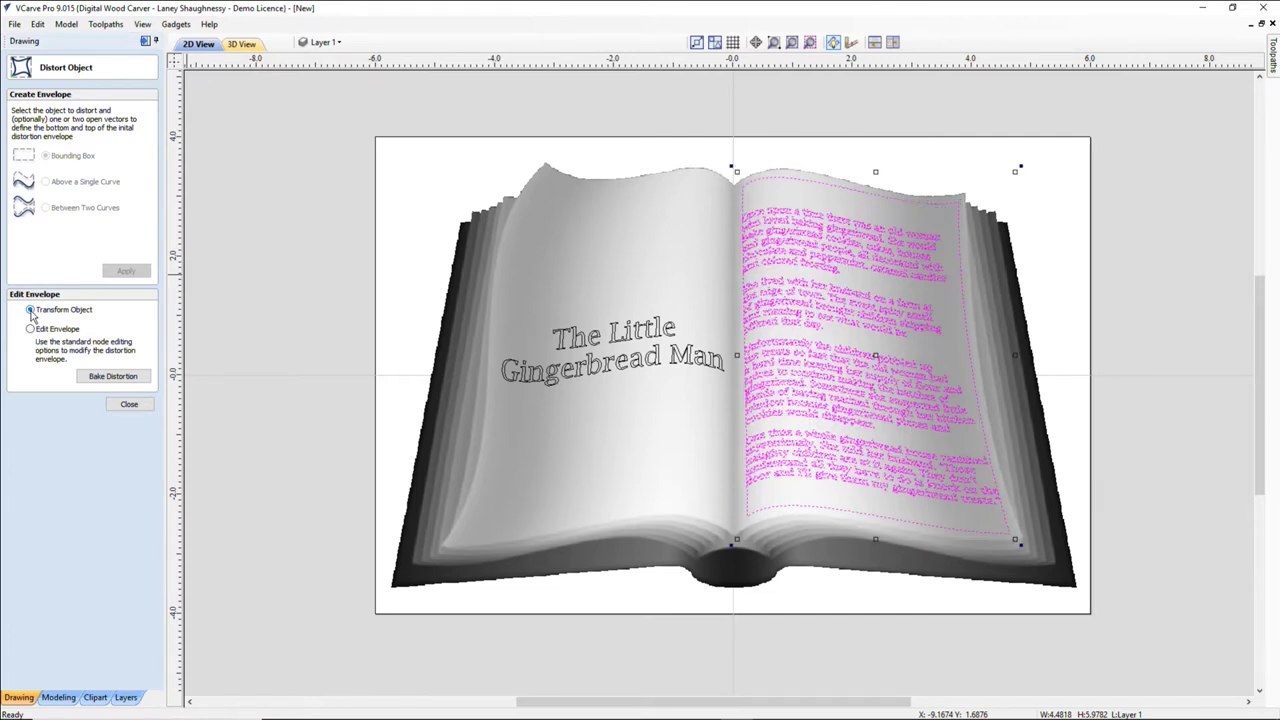
{"action": "left_click", "coordinate": [99, 378]}
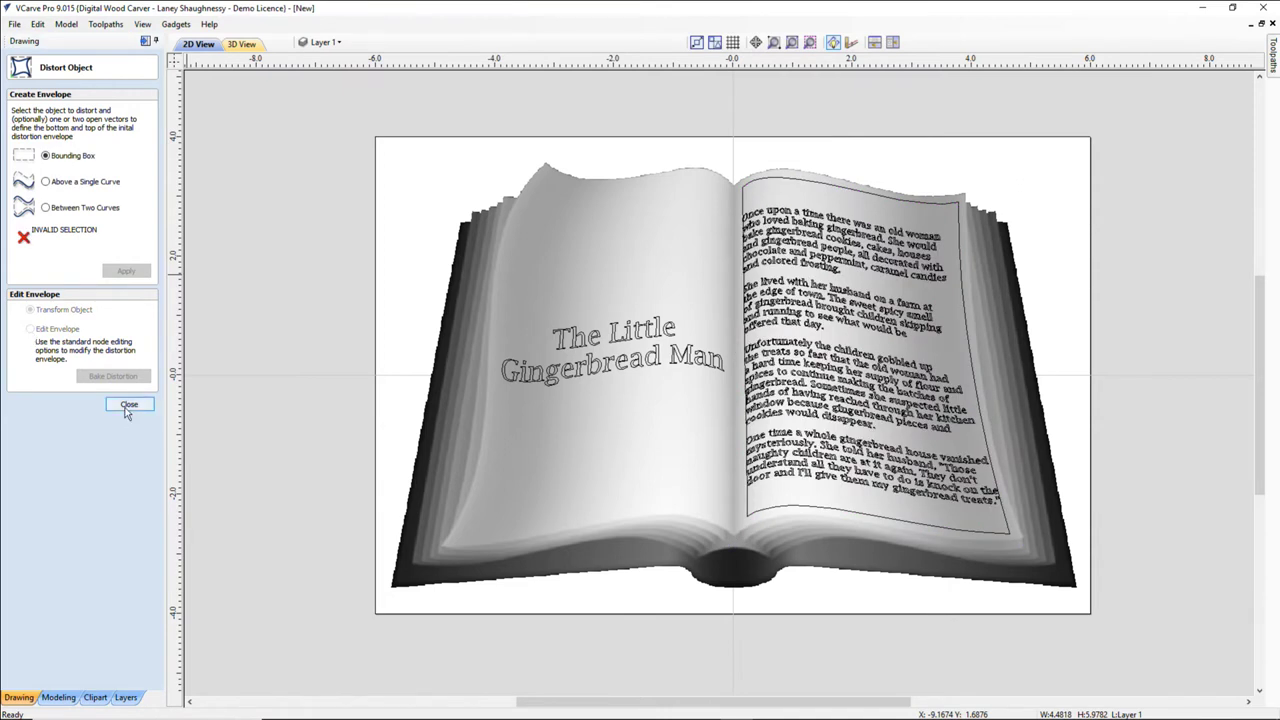
{"action": "key", "text": "Escape"}
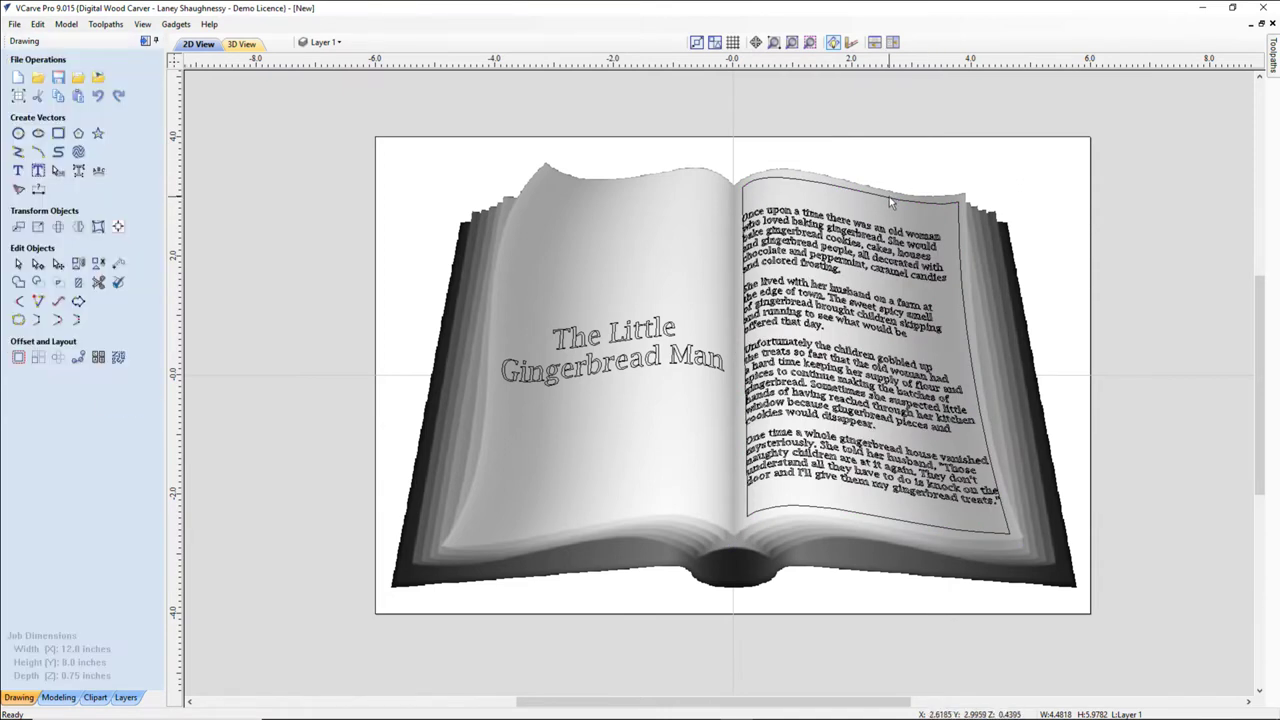
{"action": "left_click", "coordinate": [889, 196]}
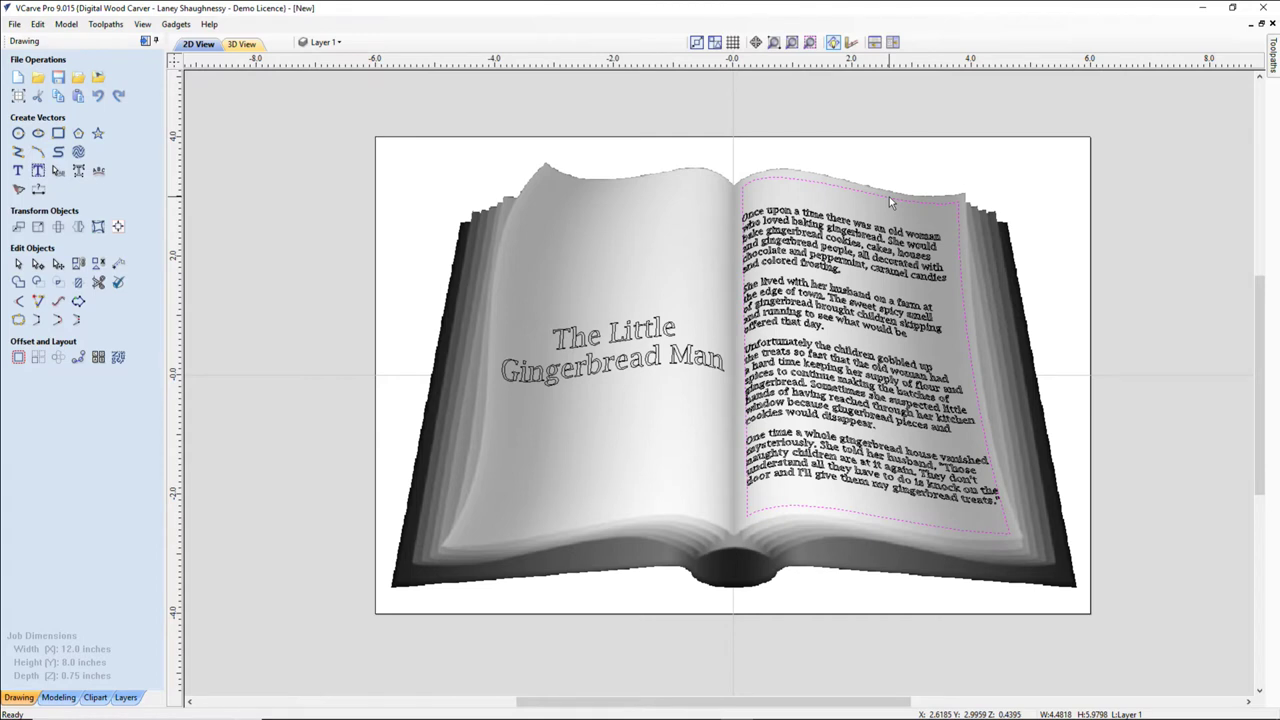
{"action": "key", "text": "Escape"}
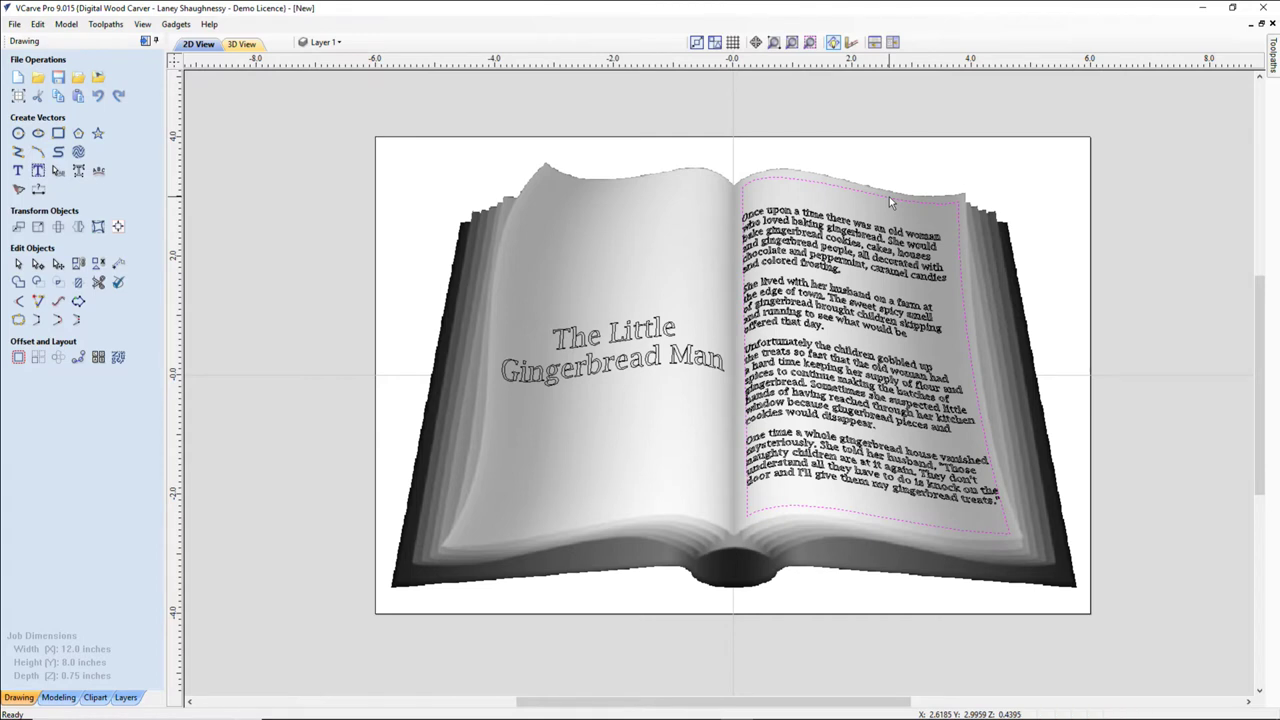
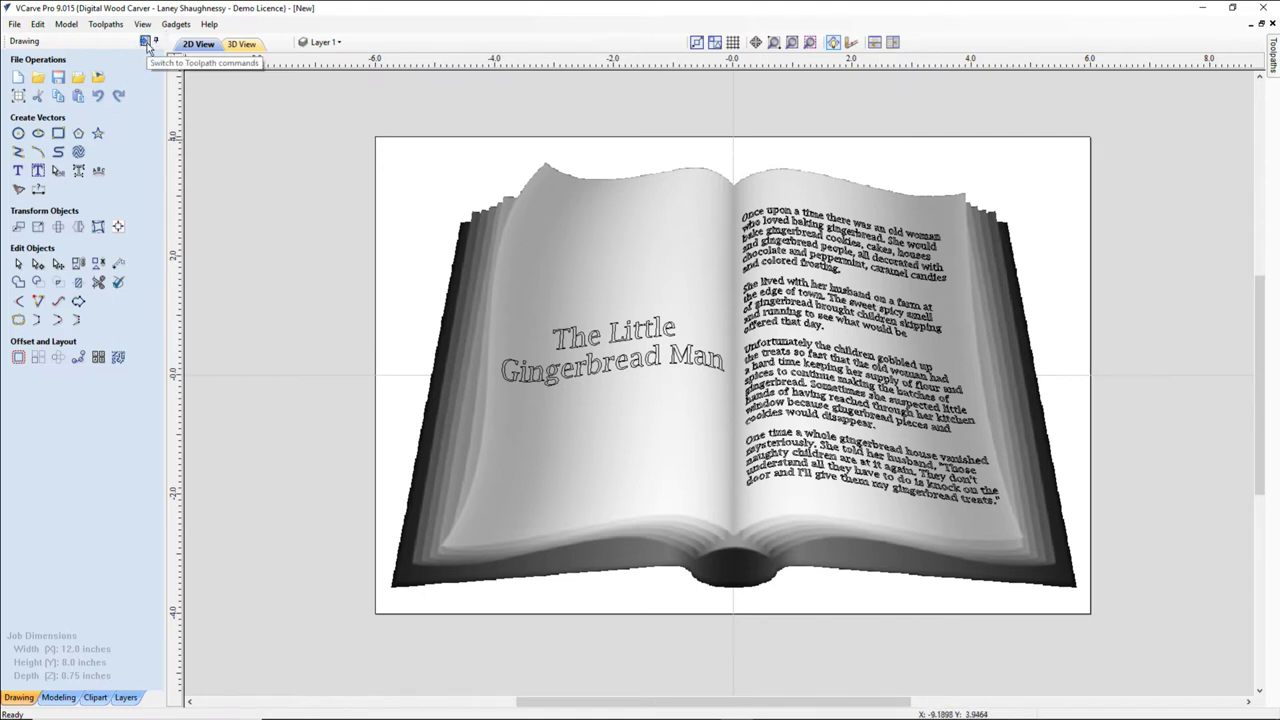
- Switch from the drawing tools to the Toolpaths panel for the open-book model
{"action": "left_click", "coordinate": [145, 42]}
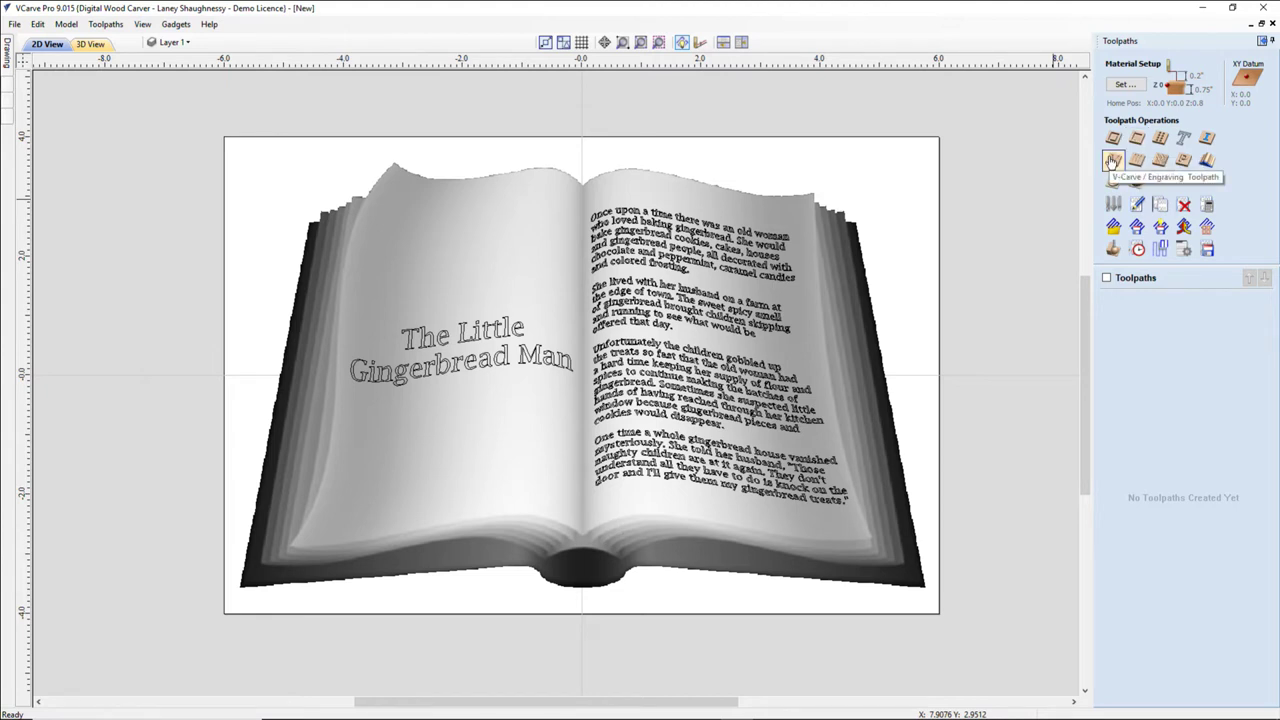
{"action": "left_click", "coordinate": [1125, 85]}
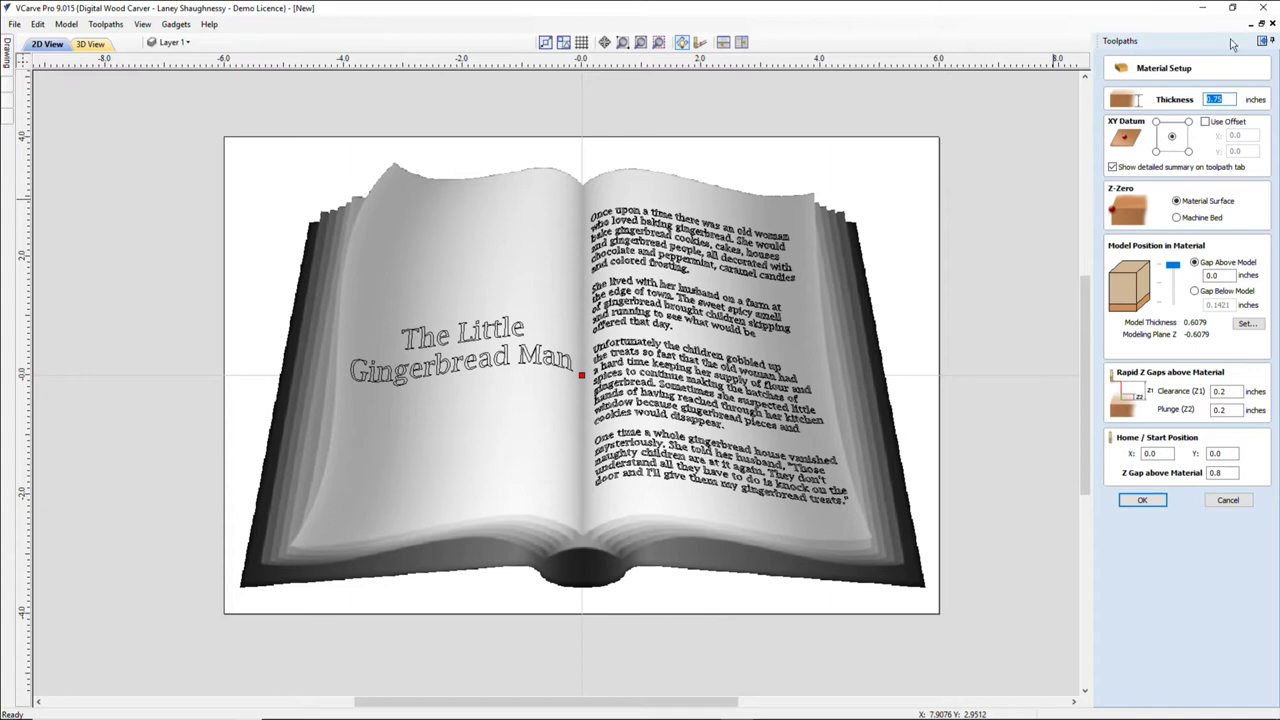
{"action": "left_click", "coordinate": [1142, 501]}
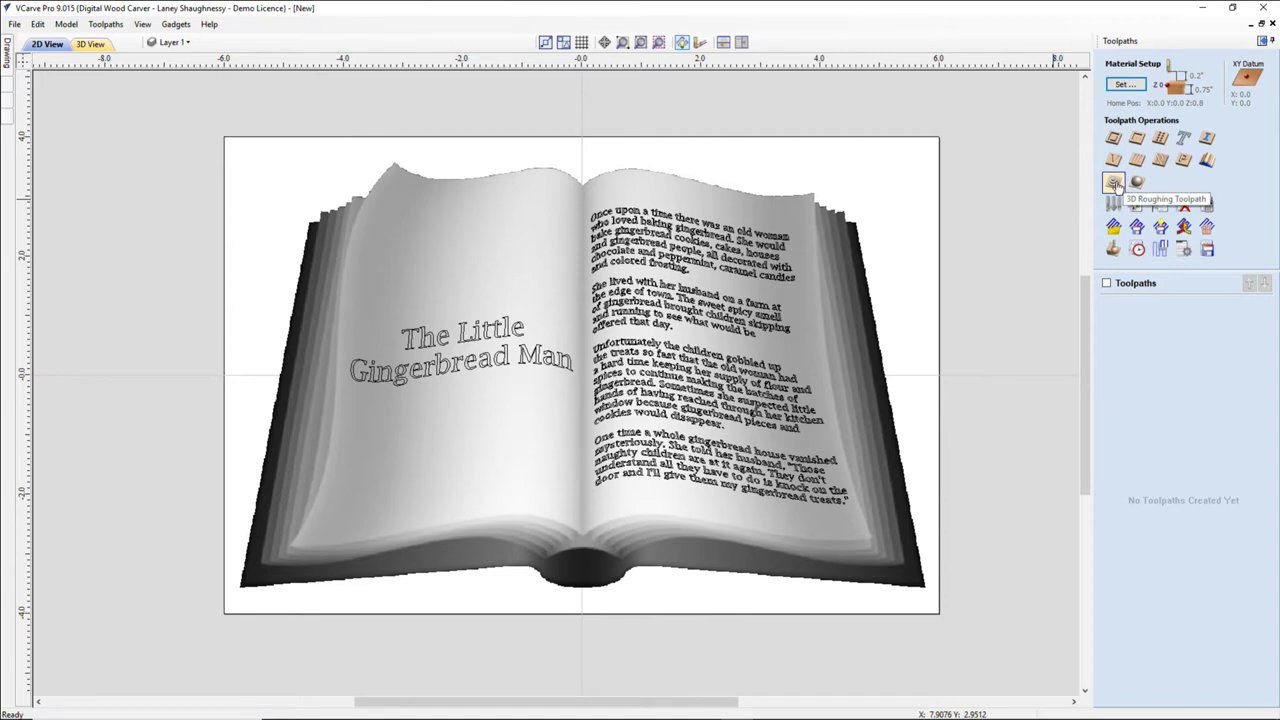
- Create a 3D Roughing toolpath limited to the Model Boundary, ready to choose its tool
{"action": "left_click", "coordinate": [1121, 185]}
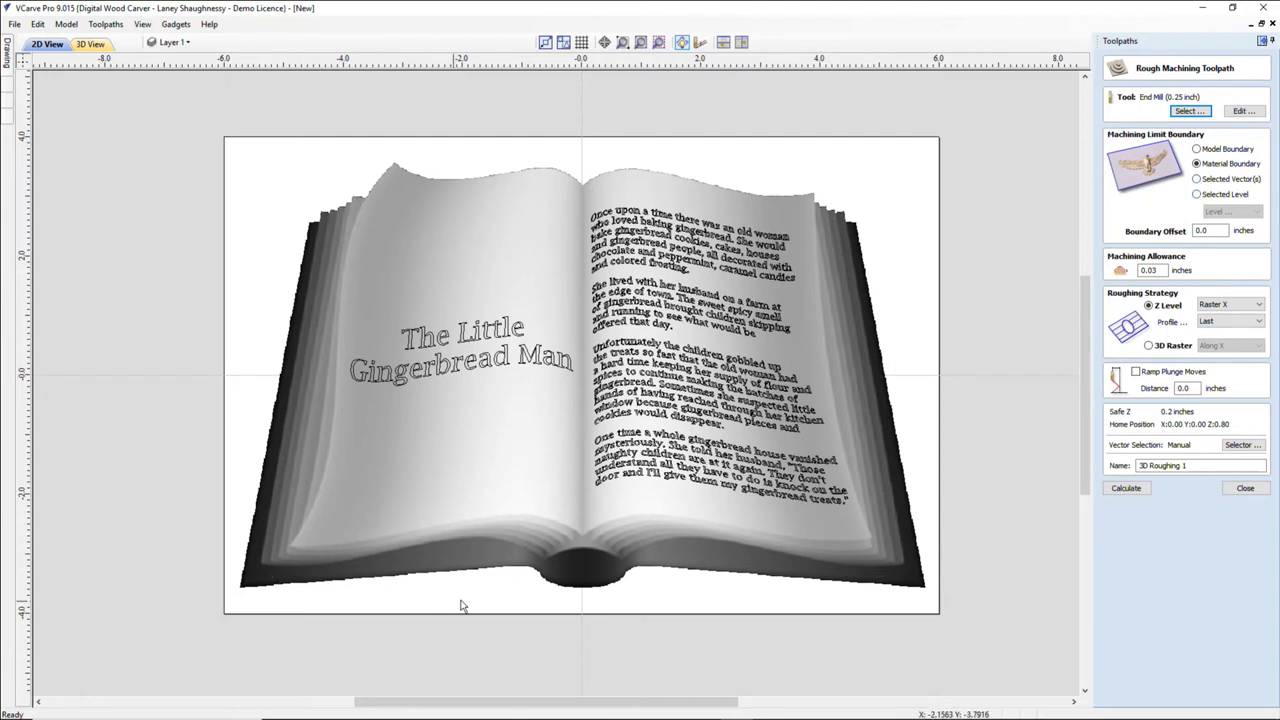
{"action": "left_click", "coordinate": [1196, 149]}
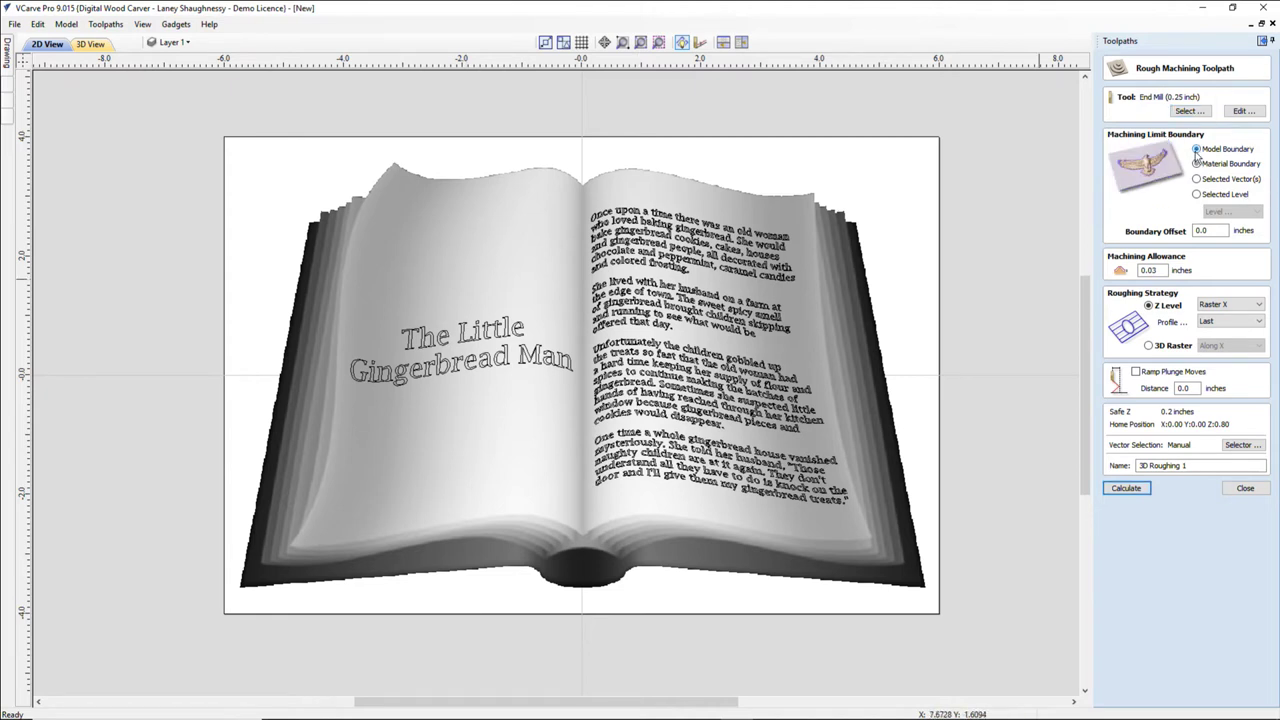
{"action": "left_click", "coordinate": [1184, 112]}
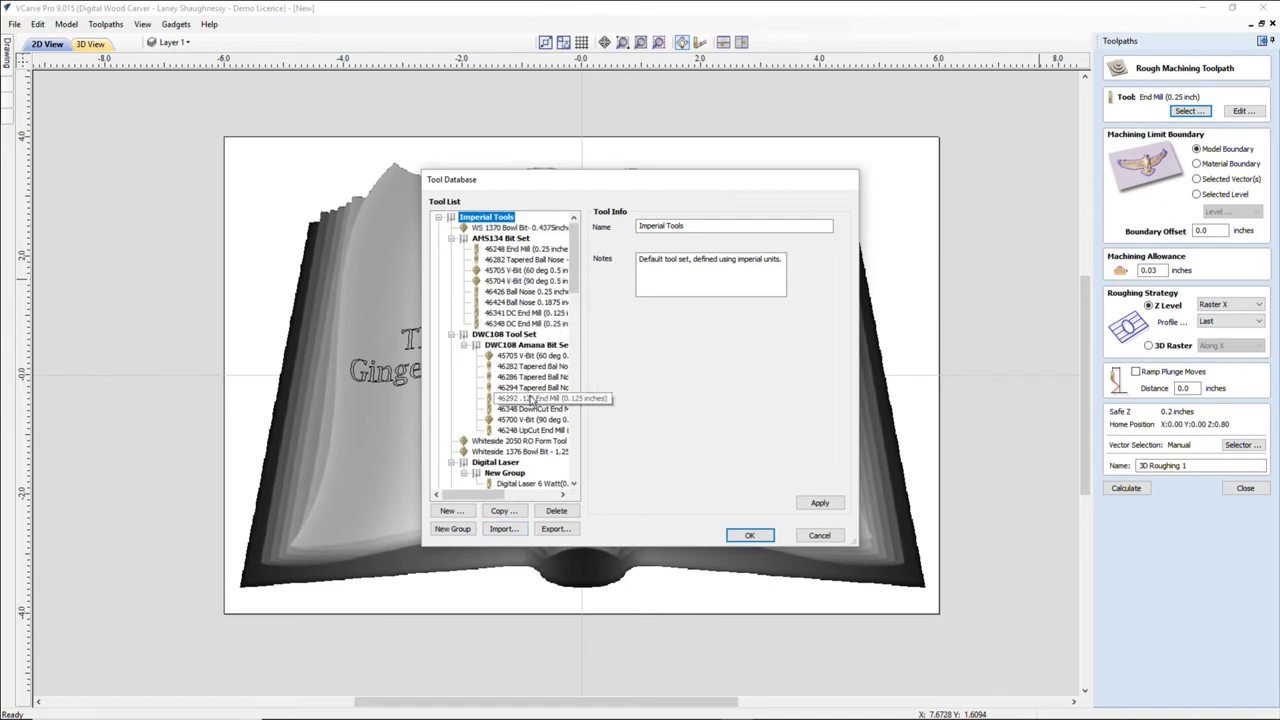
- Choose End Mill (0.25 inch) under Imperial Tools > End Mills as the roughing tool
{"action": "scroll", "coordinate": [521, 405], "scroll_direction": "down", "scroll_amount": 4}
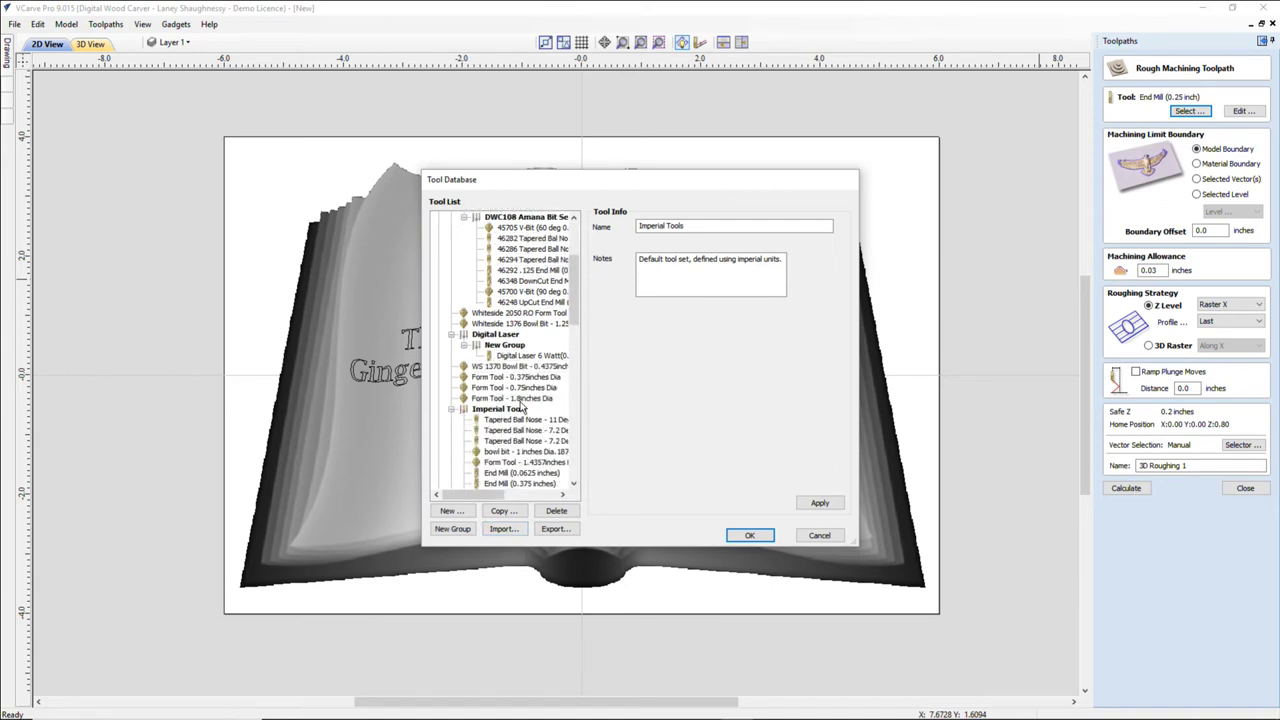
{"action": "scroll", "coordinate": [521, 405], "scroll_direction": "down", "scroll_amount": 3}
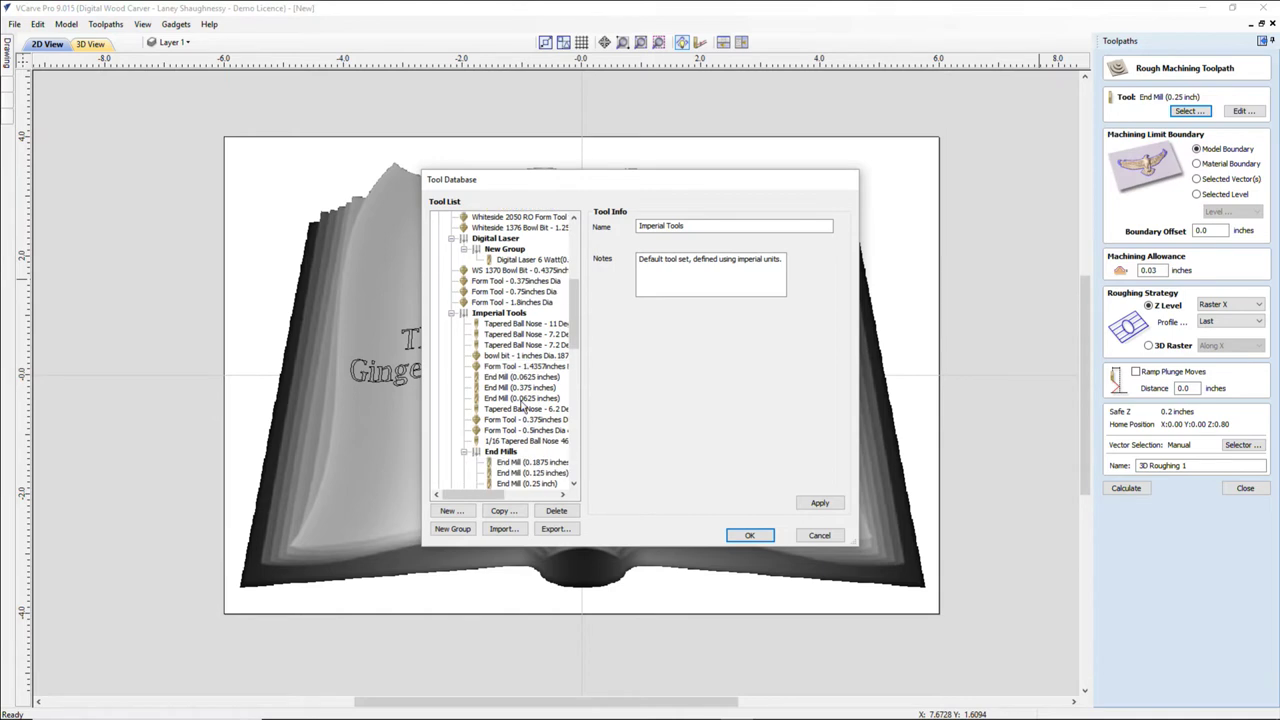
{"action": "left_click", "coordinate": [525, 484]}
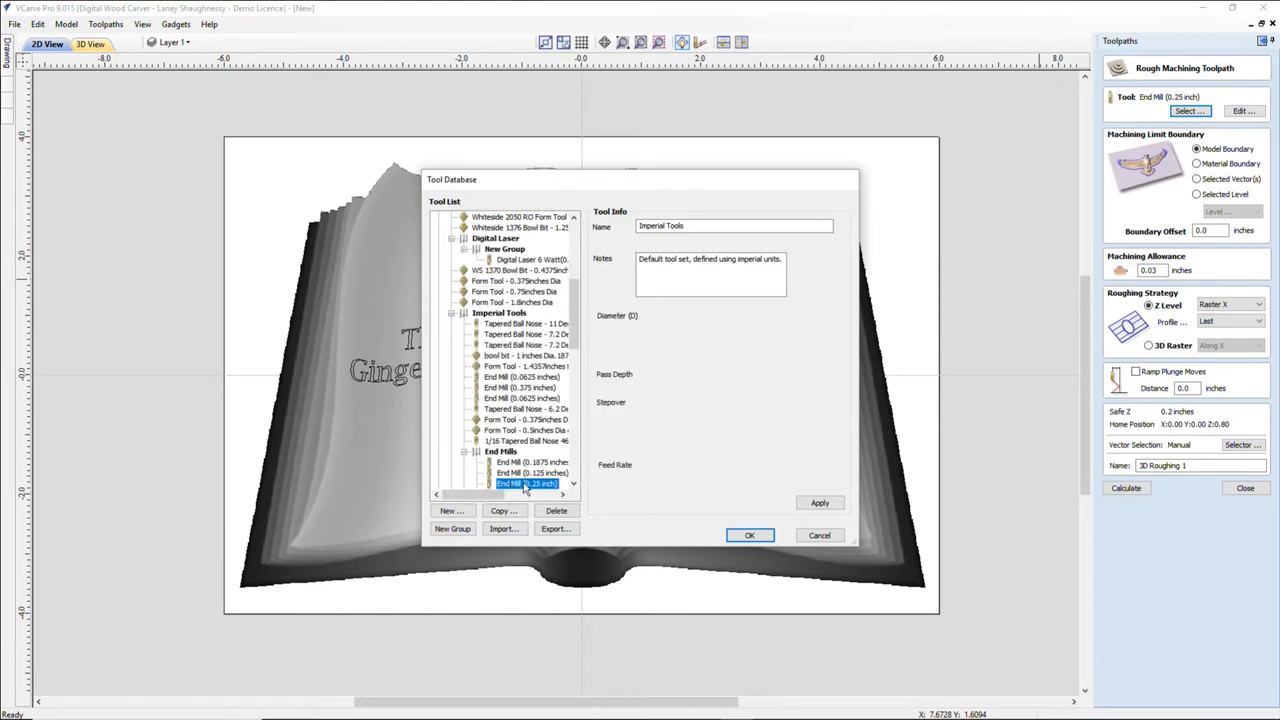
{"action": "left_click", "coordinate": [749, 535]}
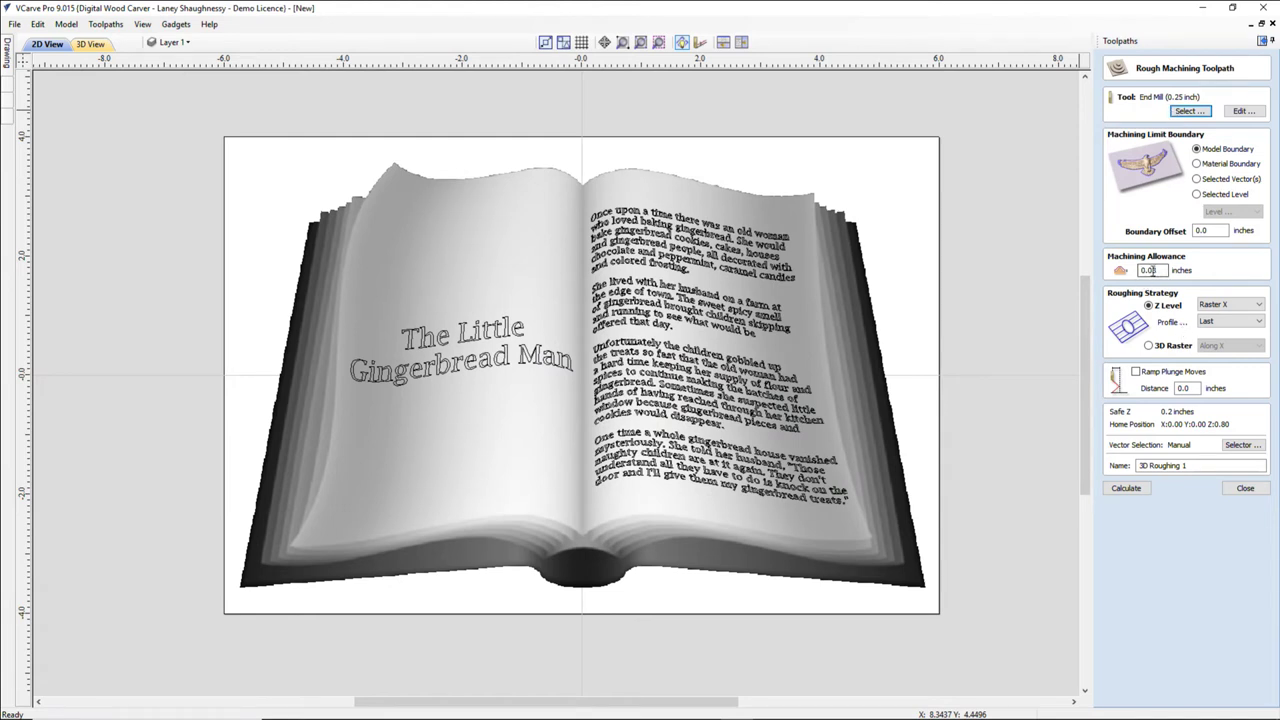
{"action": "double_click", "coordinate": [1152, 270]}
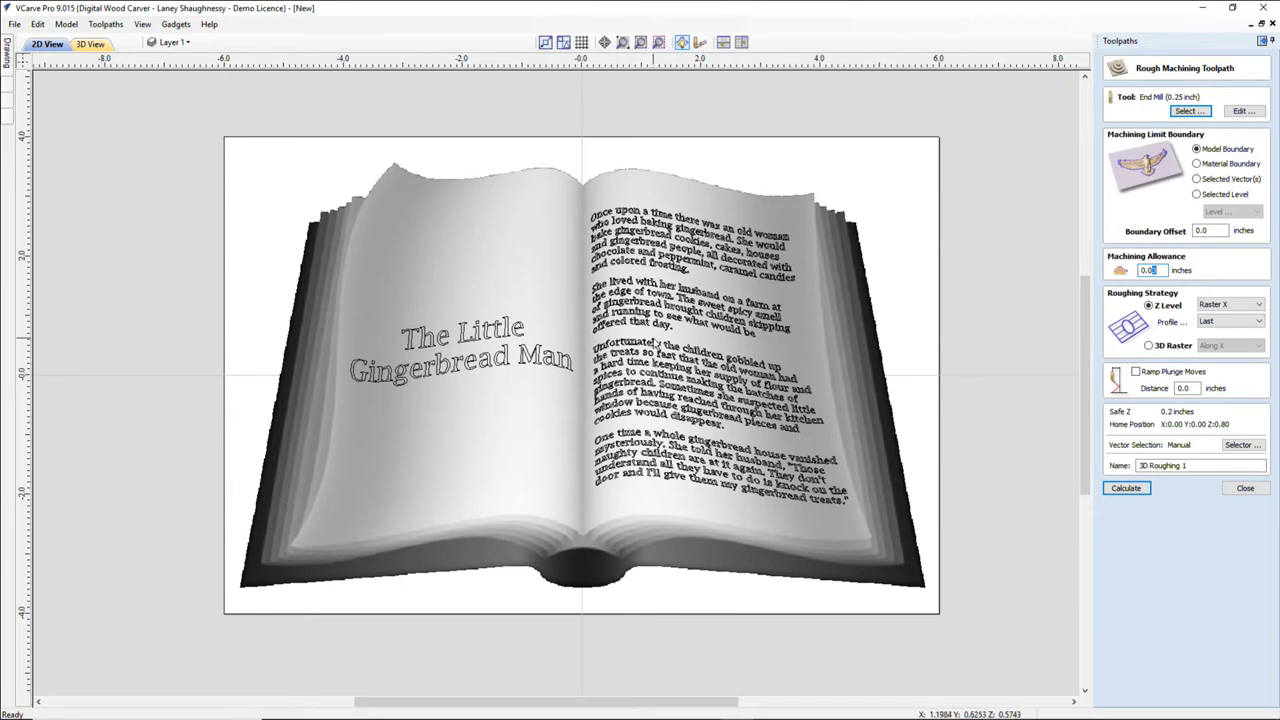
{"action": "scroll", "coordinate": [655, 362], "scroll_direction": "up", "scroll_amount": 3}
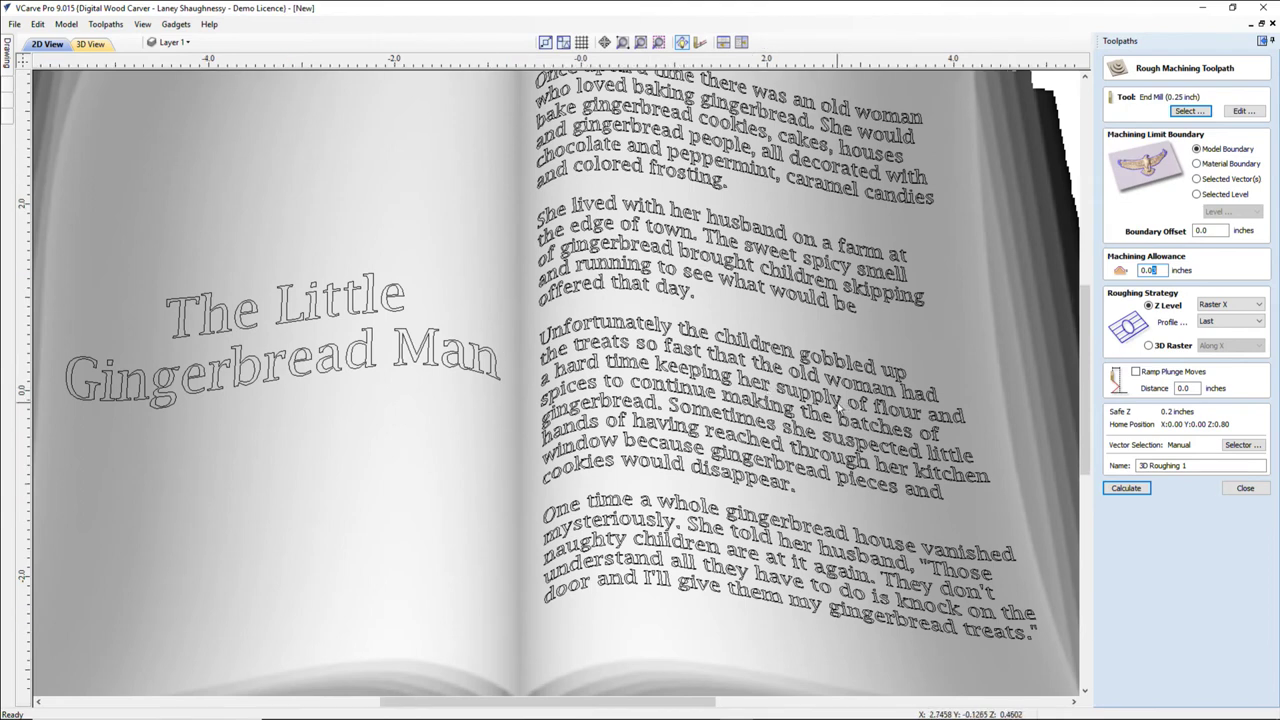
{"action": "scroll", "coordinate": [843, 410], "scroll_direction": "down", "scroll_amount": 2}
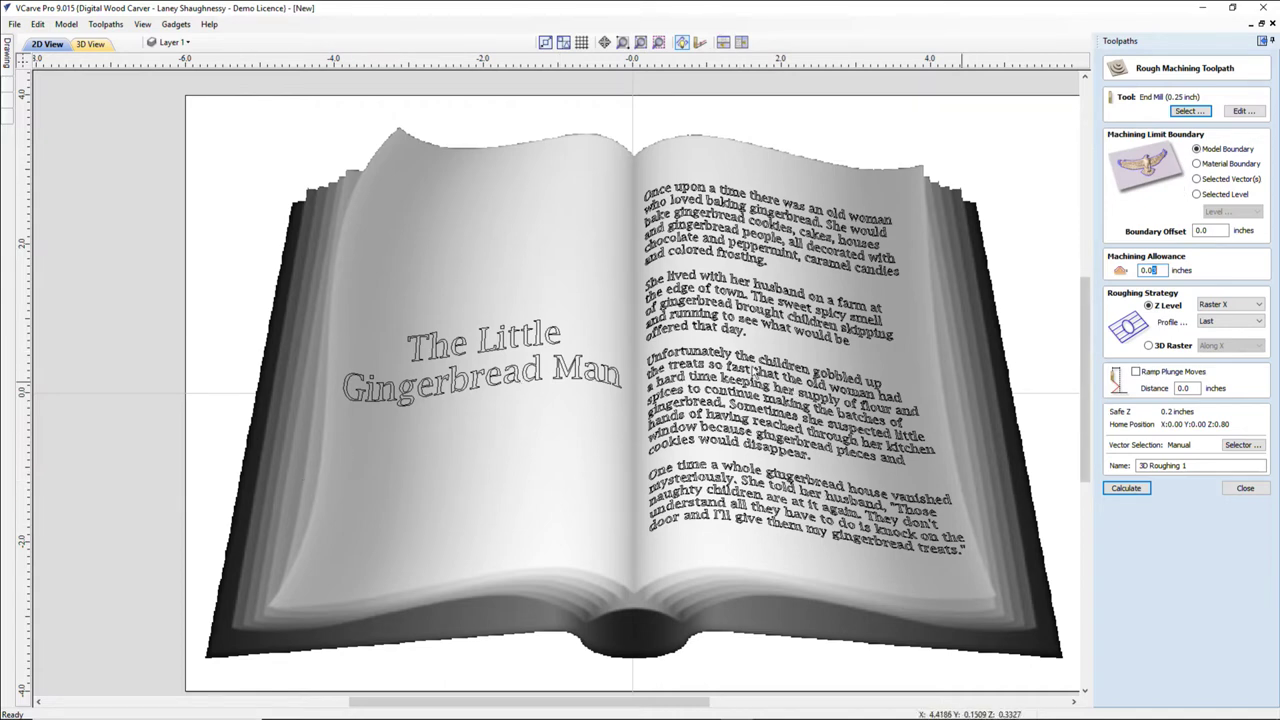
{"action": "scroll", "coordinate": [659, 355], "scroll_direction": "down", "scroll_amount": 2}
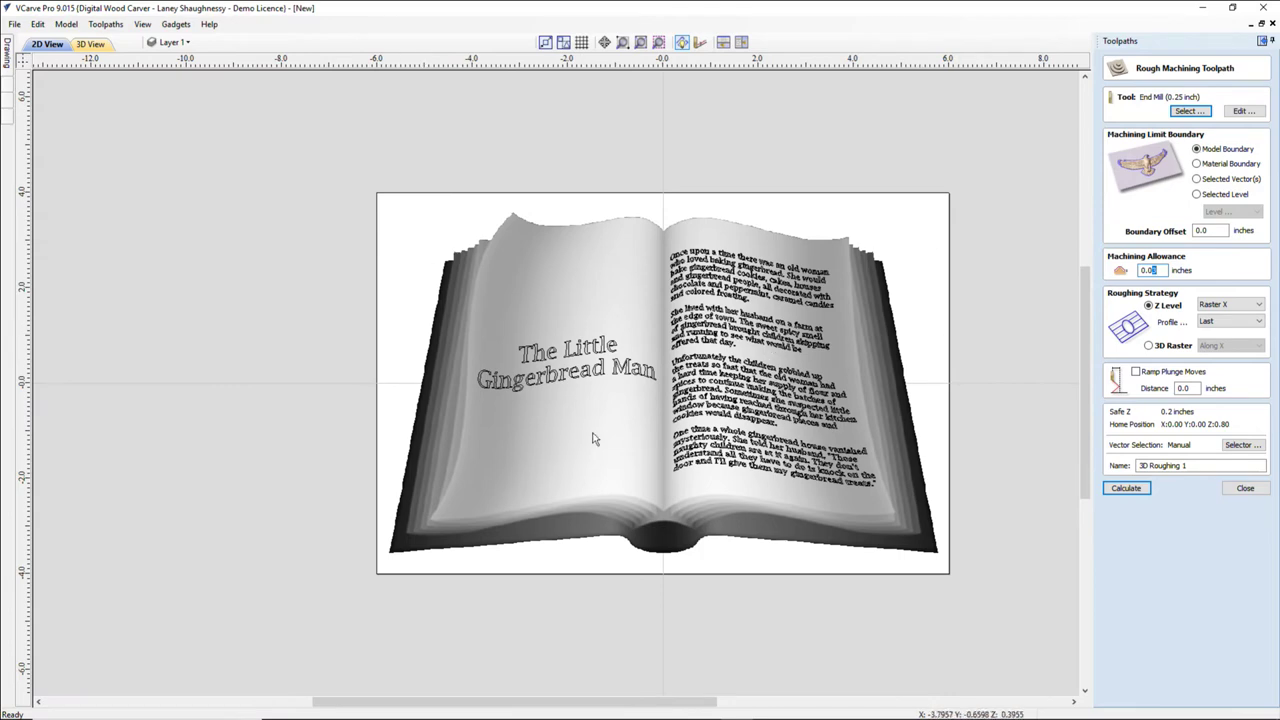
{"action": "scroll", "coordinate": [752, 560], "scroll_direction": "up", "scroll_amount": 2}
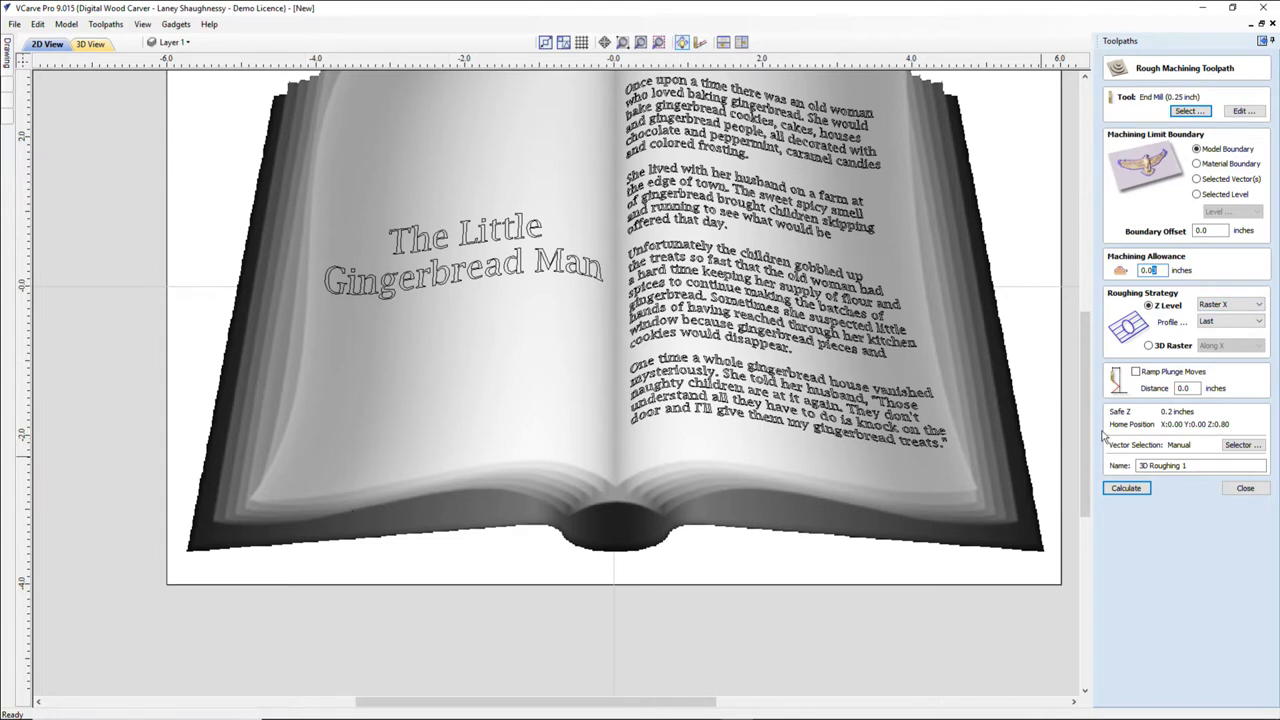
- Keep the Raster X roughing strategy, name the toolpath BookModel, and calculate it
{"action": "left_click", "coordinate": [1216, 305]}
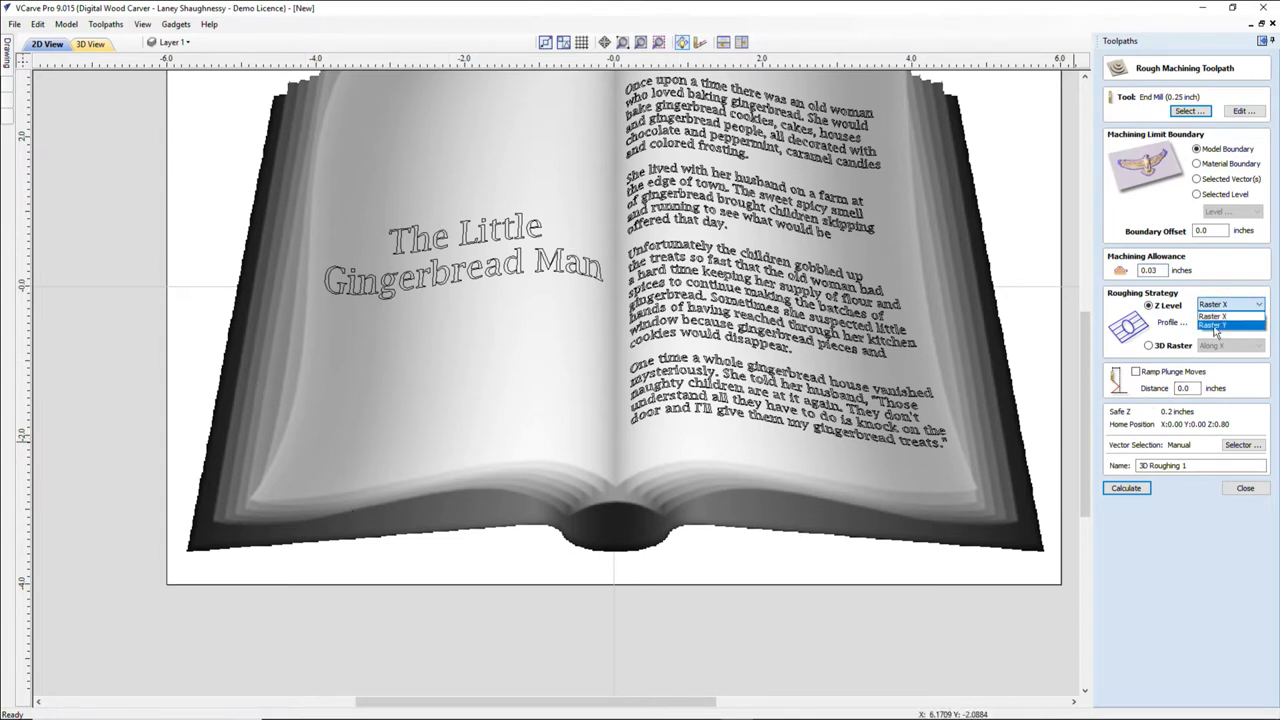
{"action": "left_click", "coordinate": [1215, 315]}
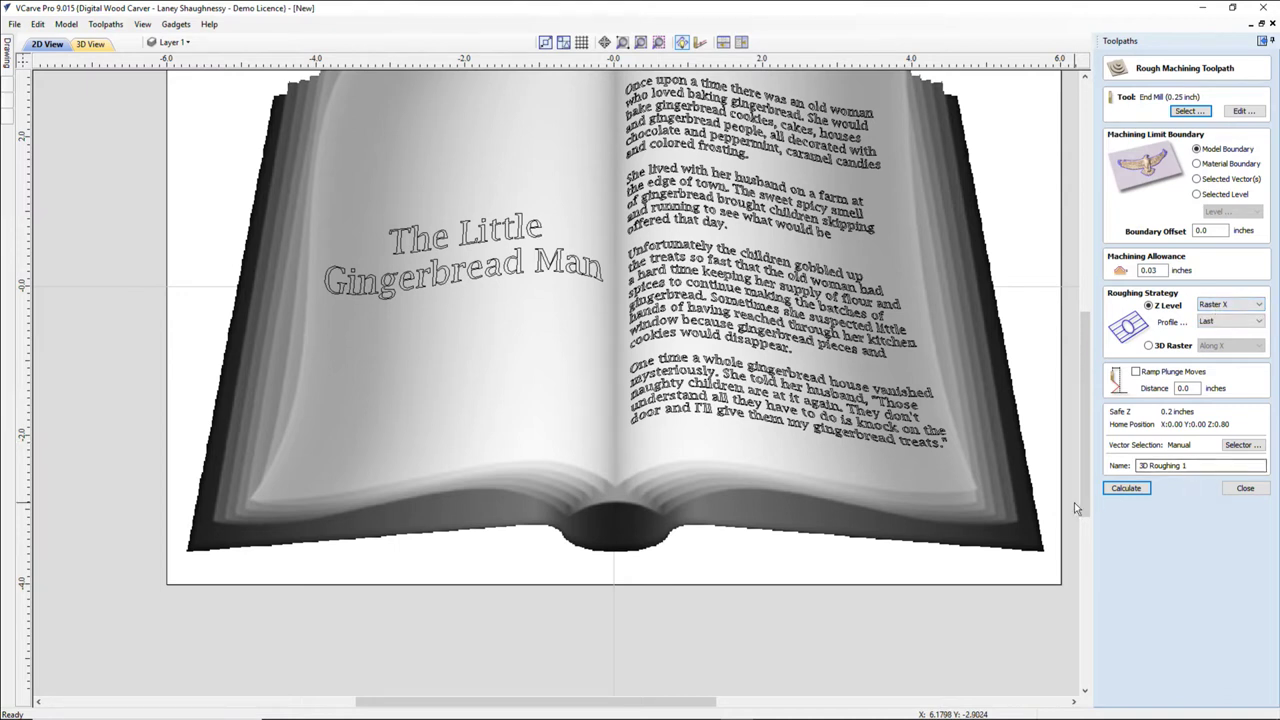
{"action": "left_click", "coordinate": [1124, 489]}
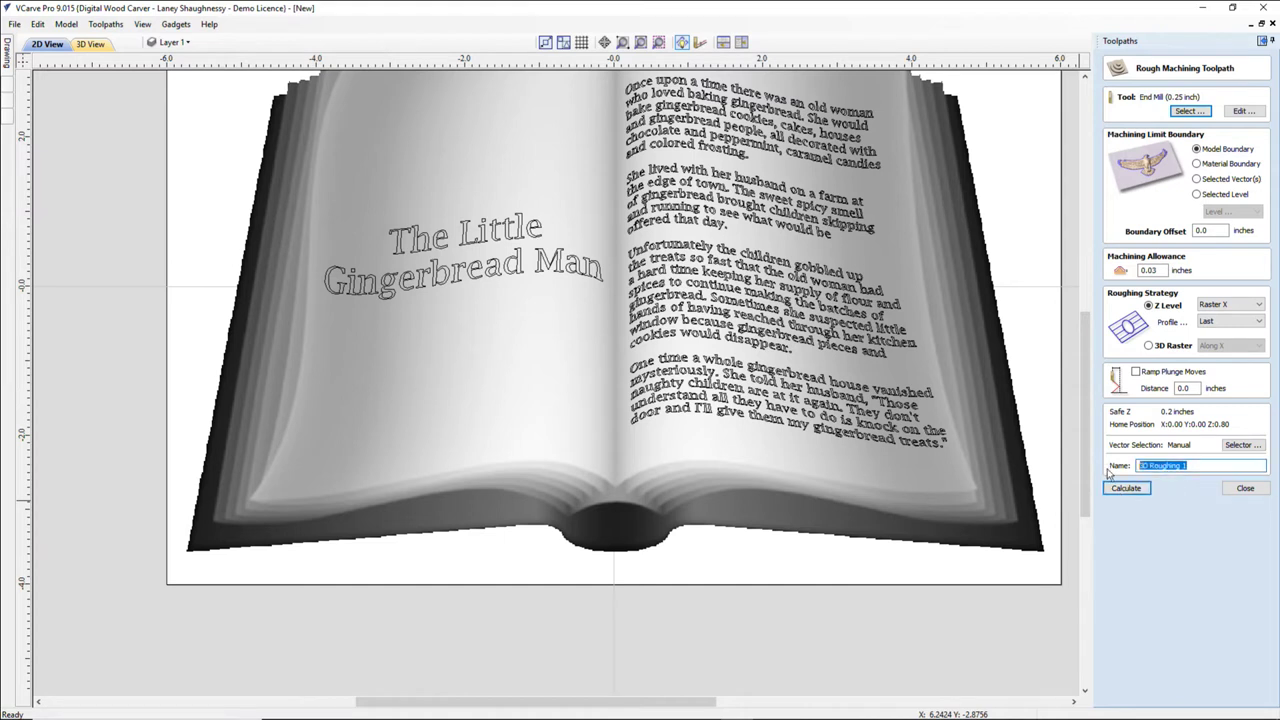
{"action": "type", "text": "BookModel"}
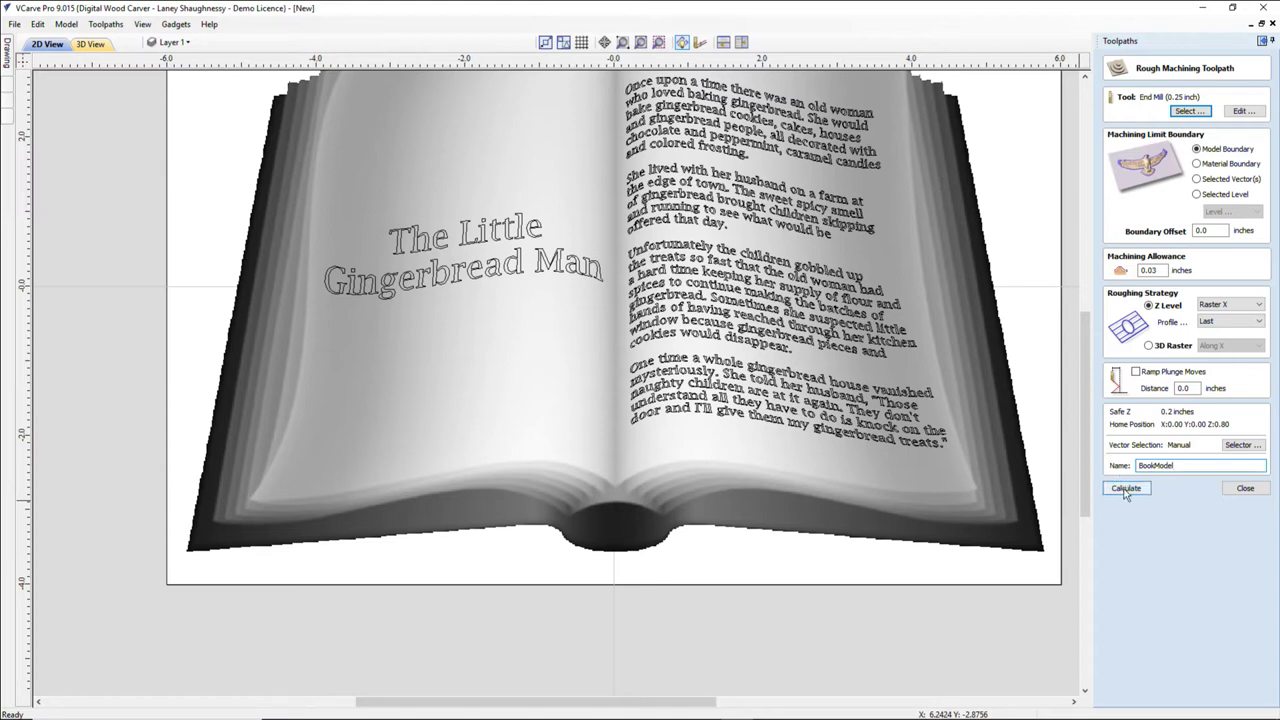
{"action": "left_click", "coordinate": [1125, 489]}
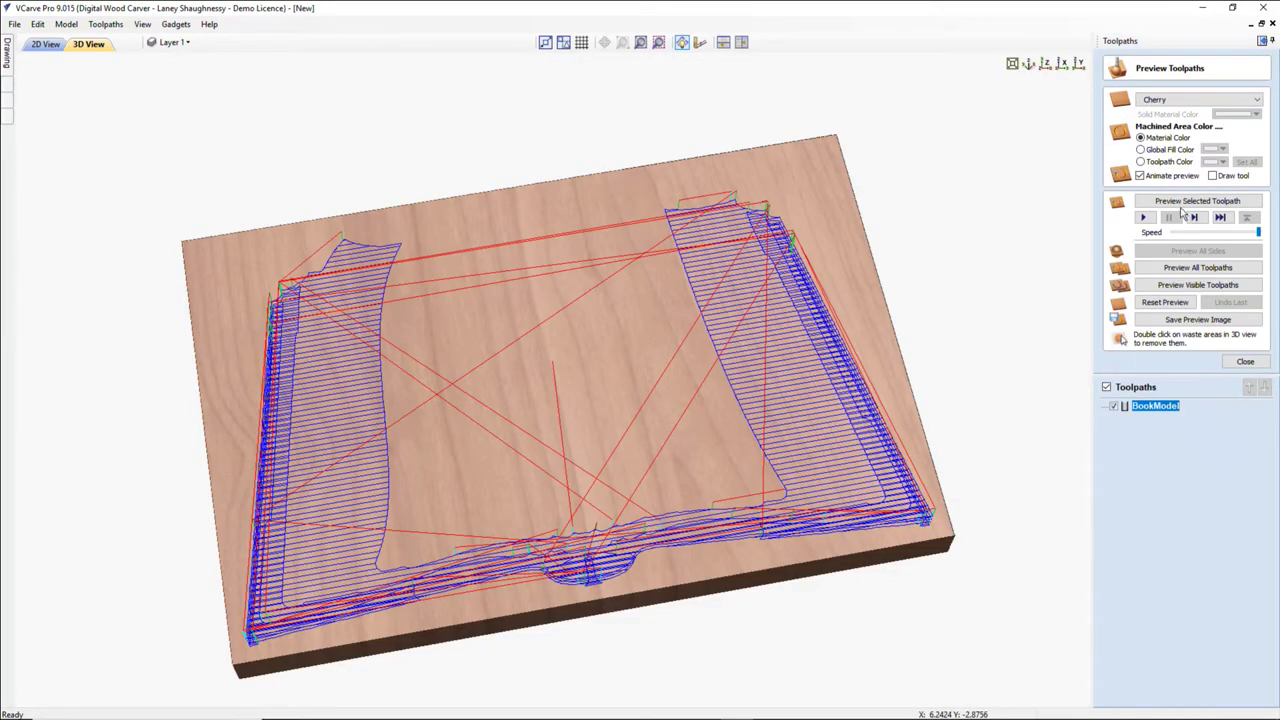
- Tilt the view, run the BookModel roughing simulation in cherry, then close the preview
{"action": "left_click_drag", "start_coordinate": [538, 533], "coordinate": [536, 505]}
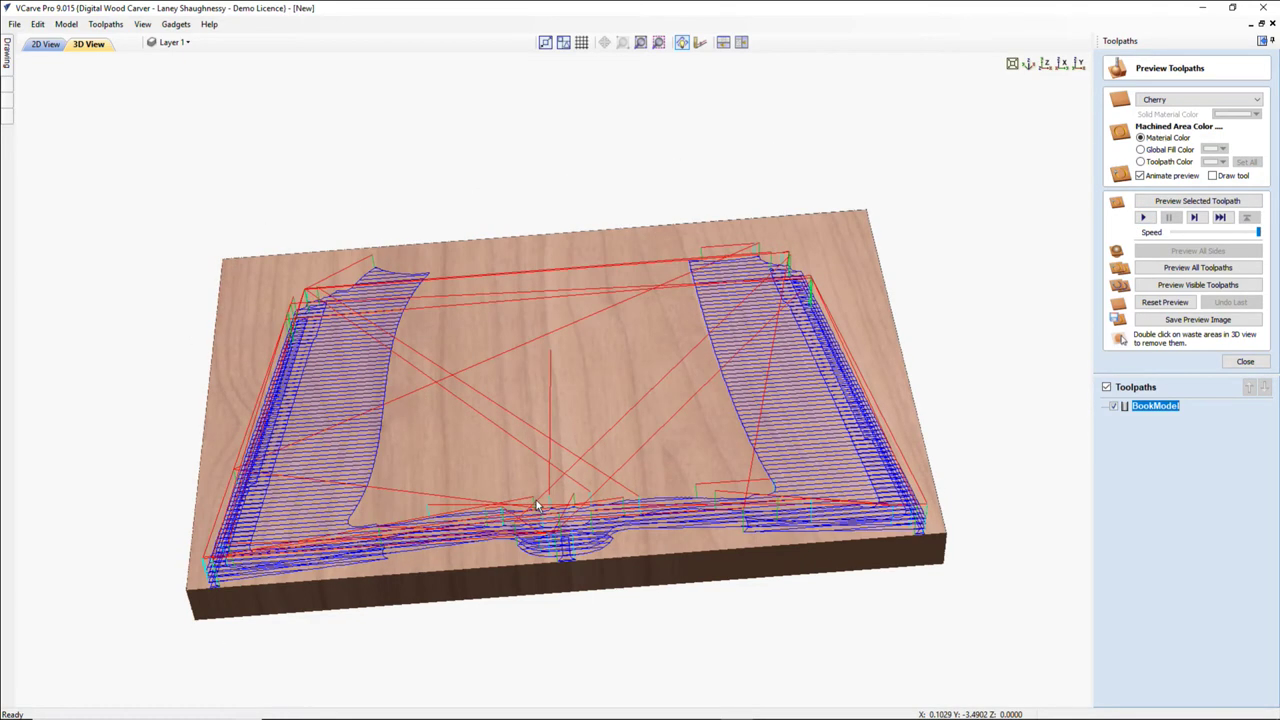
{"action": "left_click", "coordinate": [1203, 203]}
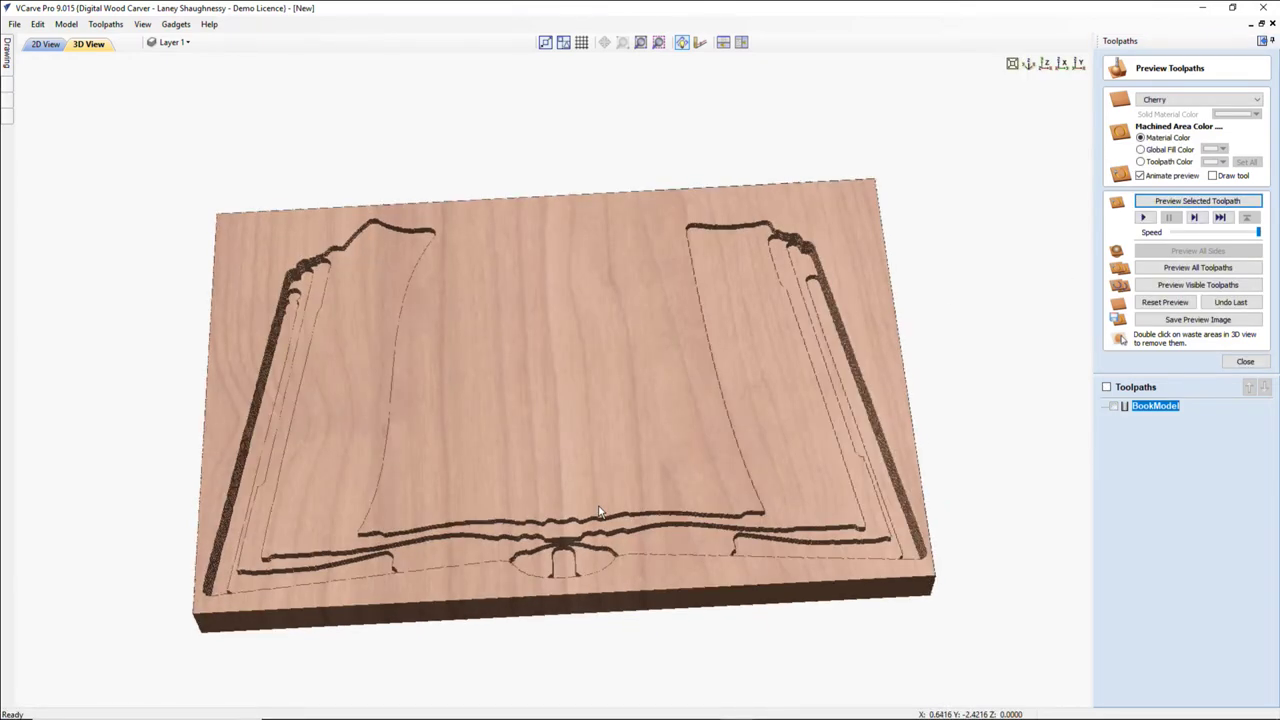
{"action": "left_click", "coordinate": [1232, 364]}
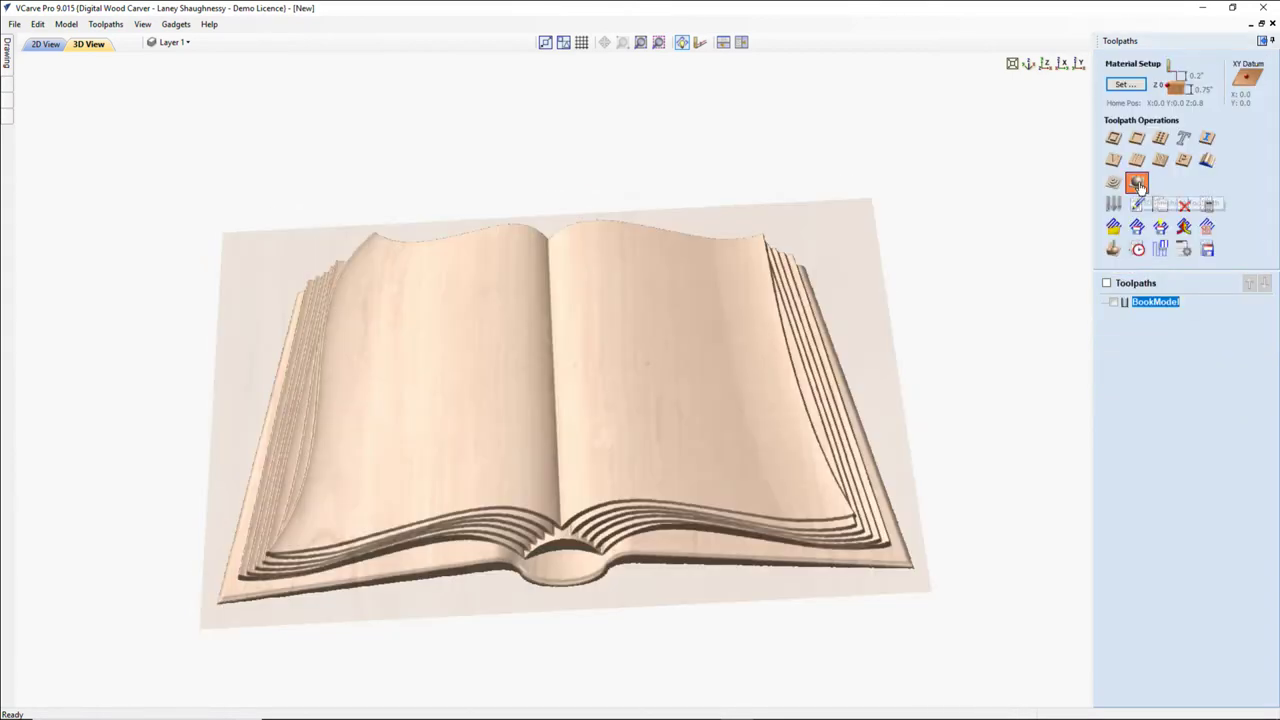
- Create a raster 3D Finish 1 toolpath on the material boundary and bring up the tool database
{"action": "left_click", "coordinate": [1138, 183]}
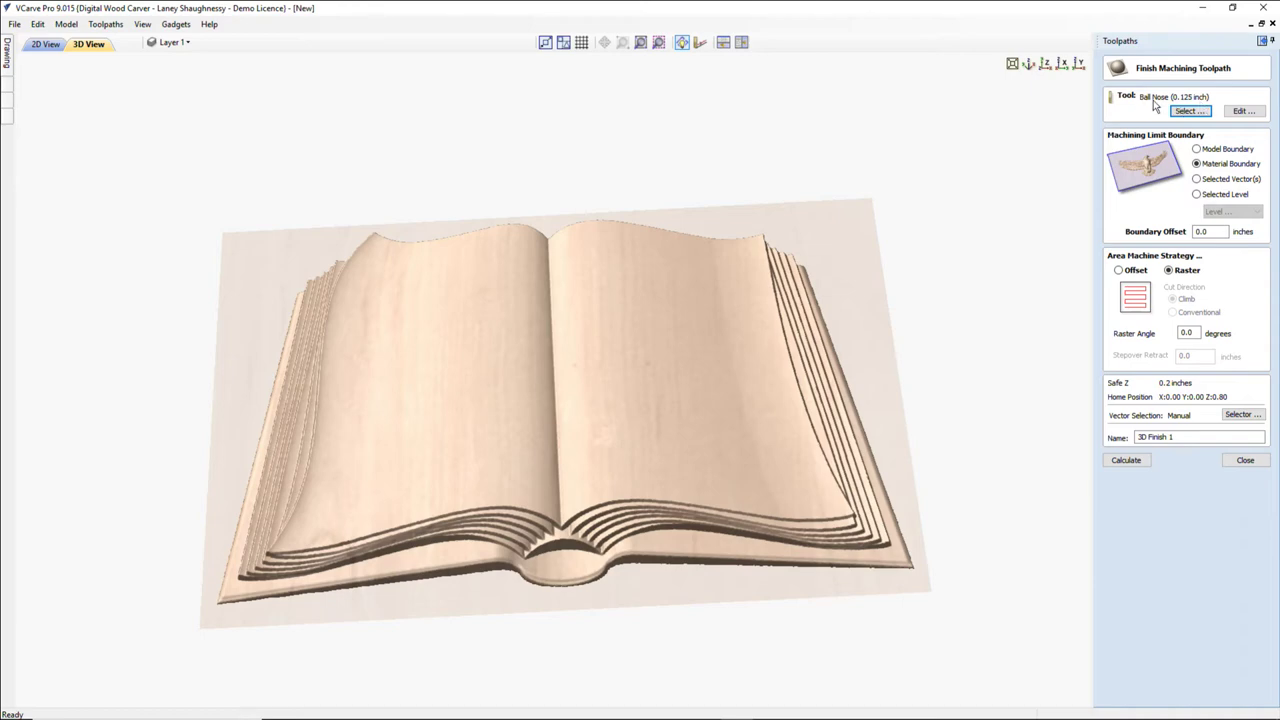
{"action": "left_click", "coordinate": [1182, 112]}
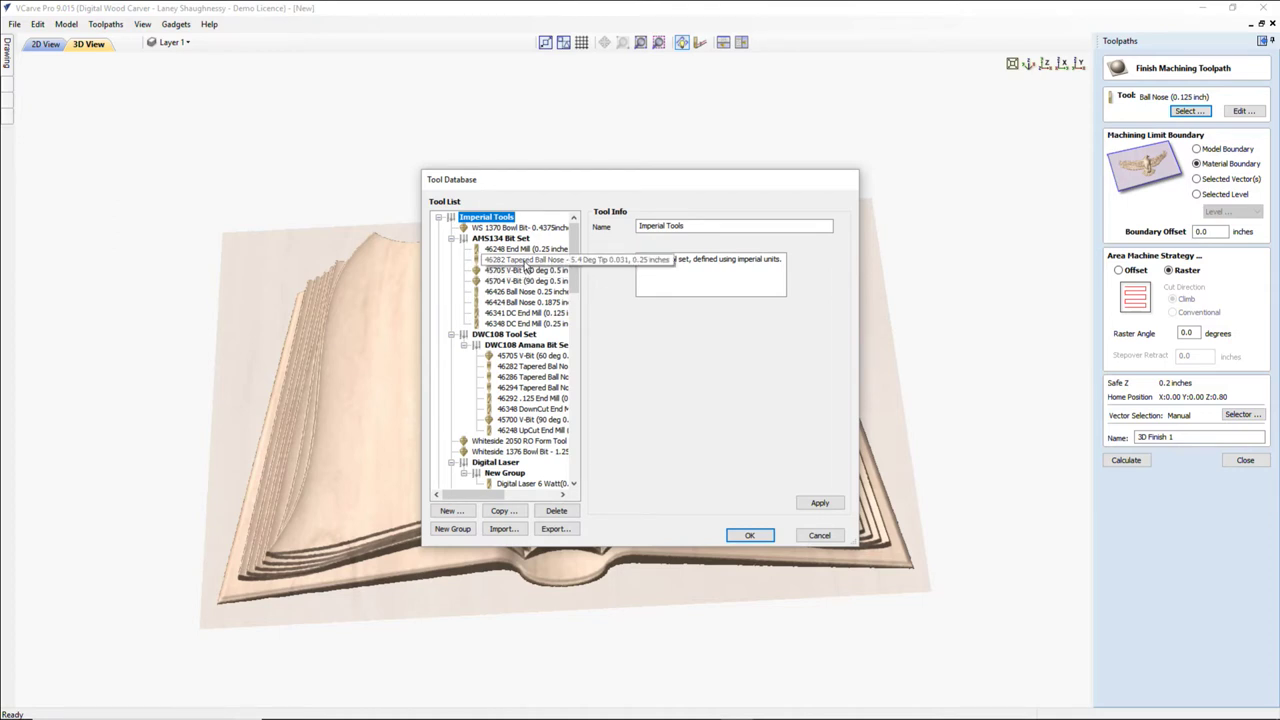
- Choose the 46286 Tapered Ball Nose 3.6° from the DWC108 Amana set as the finishing tool
{"action": "left_click", "coordinate": [525, 378]}
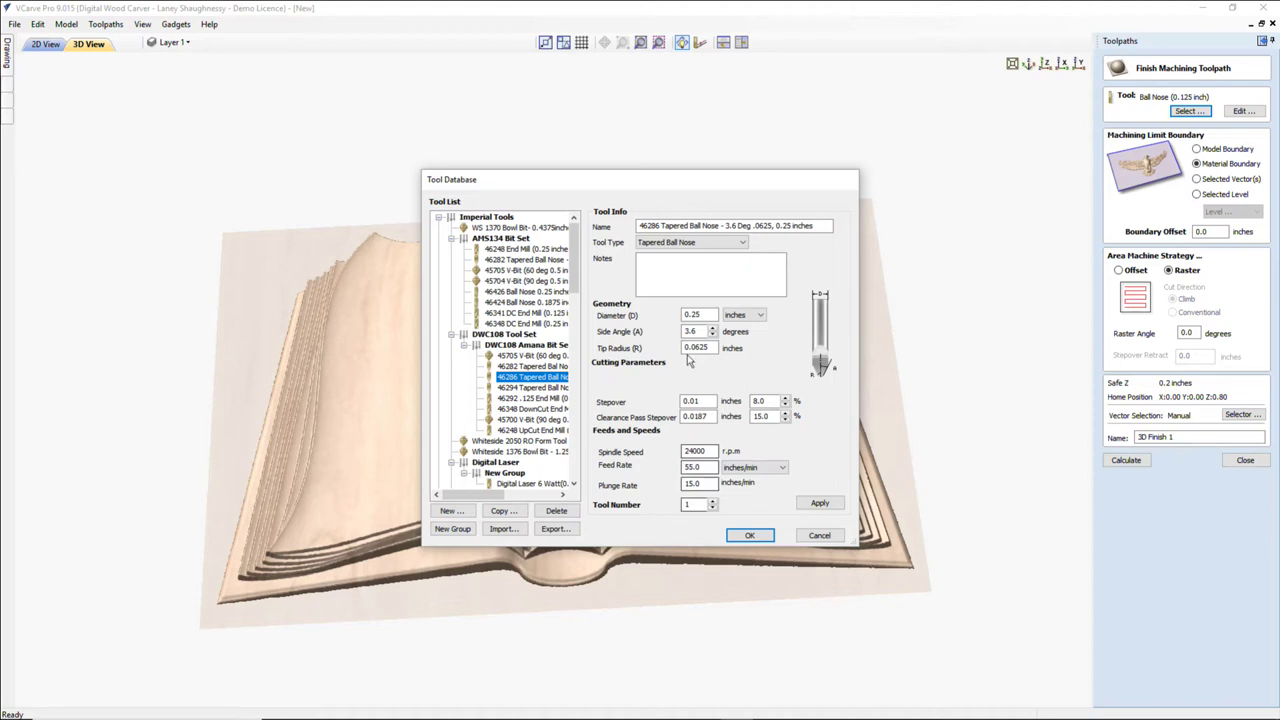
{"action": "left_click", "coordinate": [745, 535]}
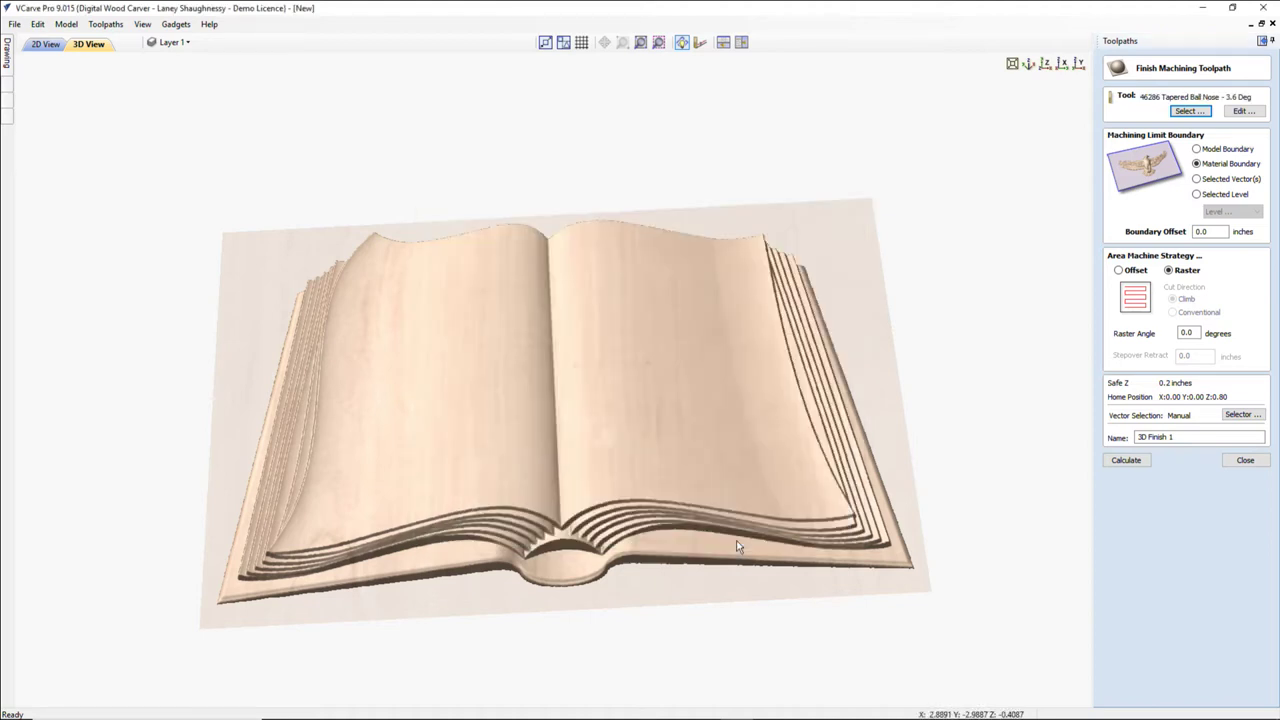
- Limit 3D Finish 1 to the Model Boundary and switch it to an Offset strategy with Climb cutting
{"action": "left_click", "coordinate": [1198, 150]}
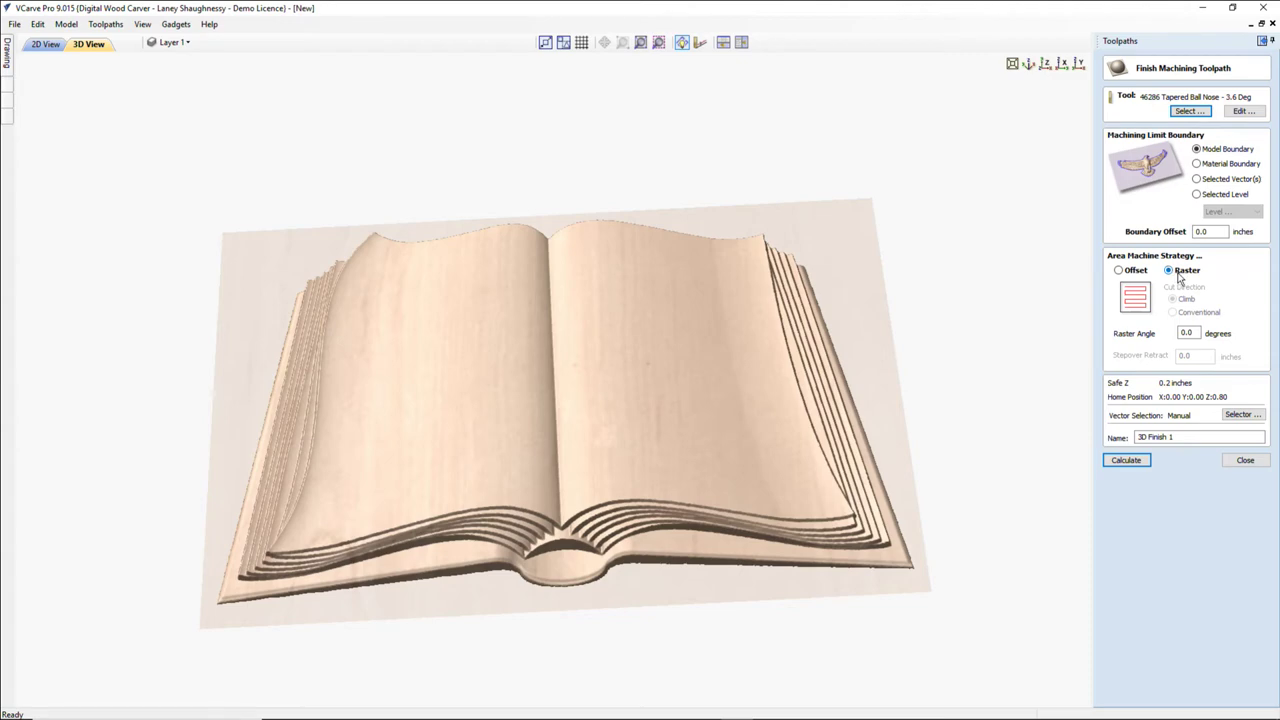
{"action": "double_click", "coordinate": [1192, 333]}
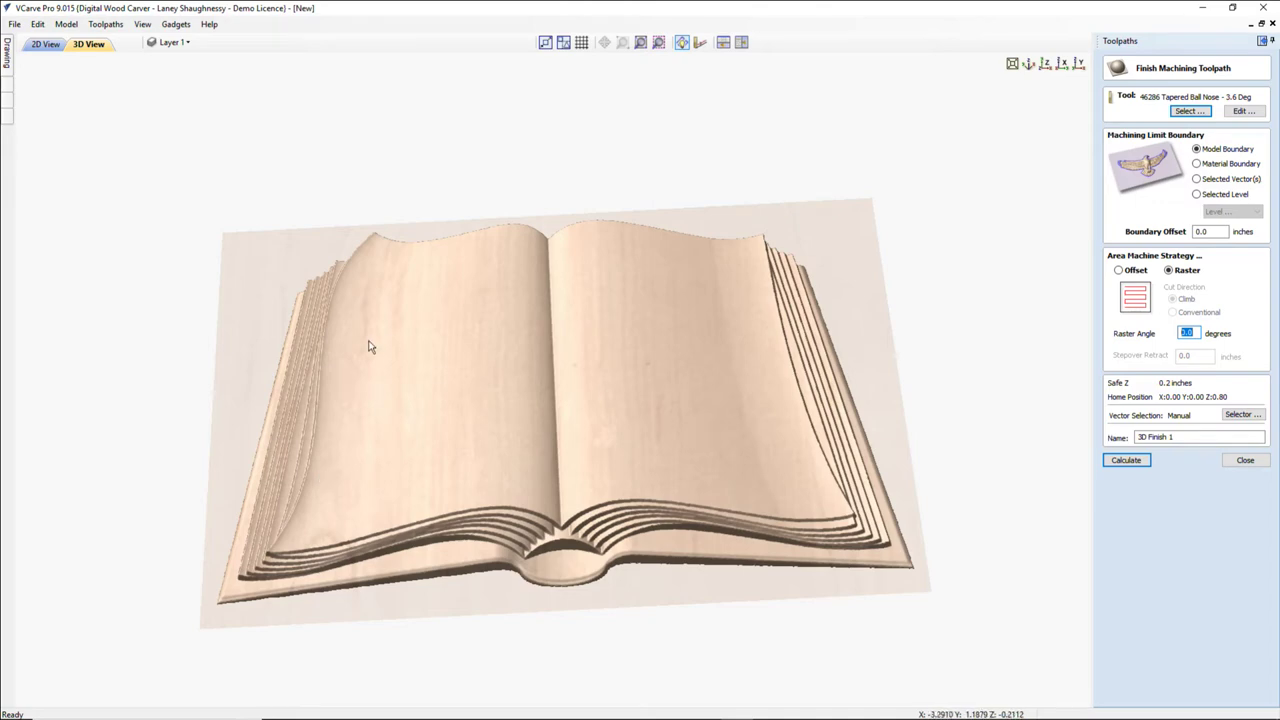
{"action": "left_click", "coordinate": [1118, 271]}
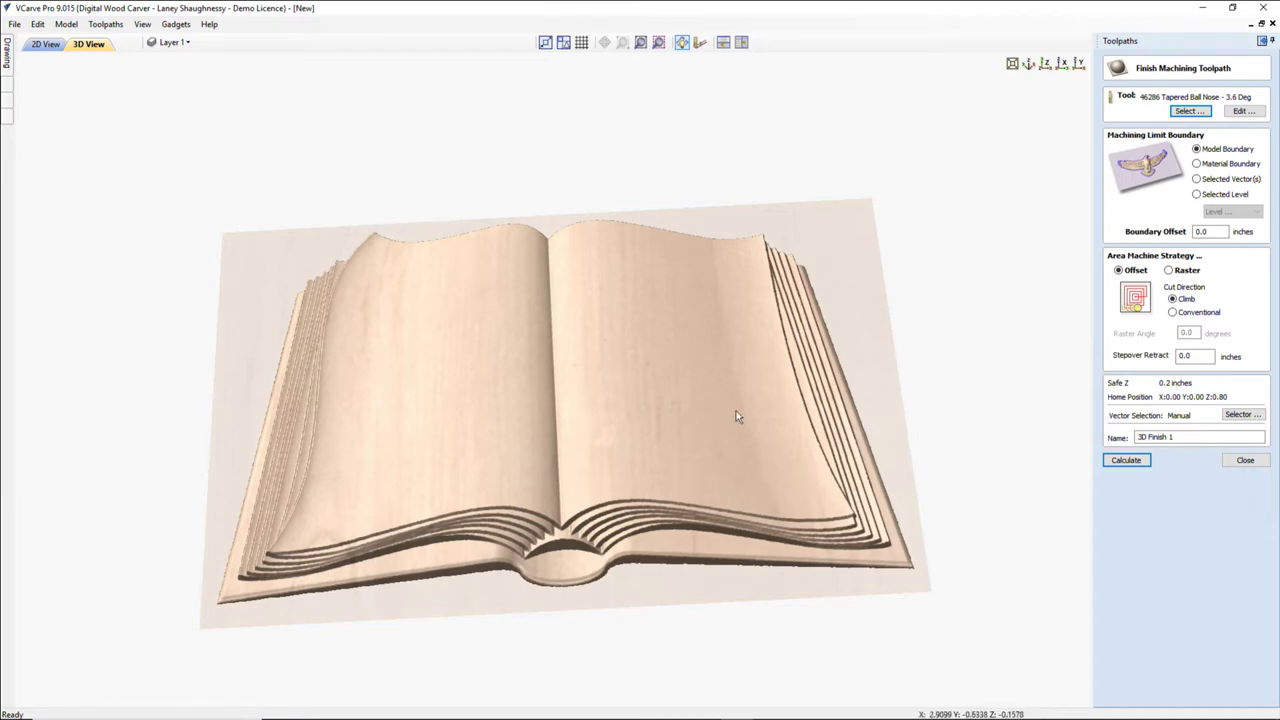
- Return the finishing strategy to Raster at a 0° angle and rename it BookModel_Finish
{"action": "left_click", "coordinate": [1169, 271]}
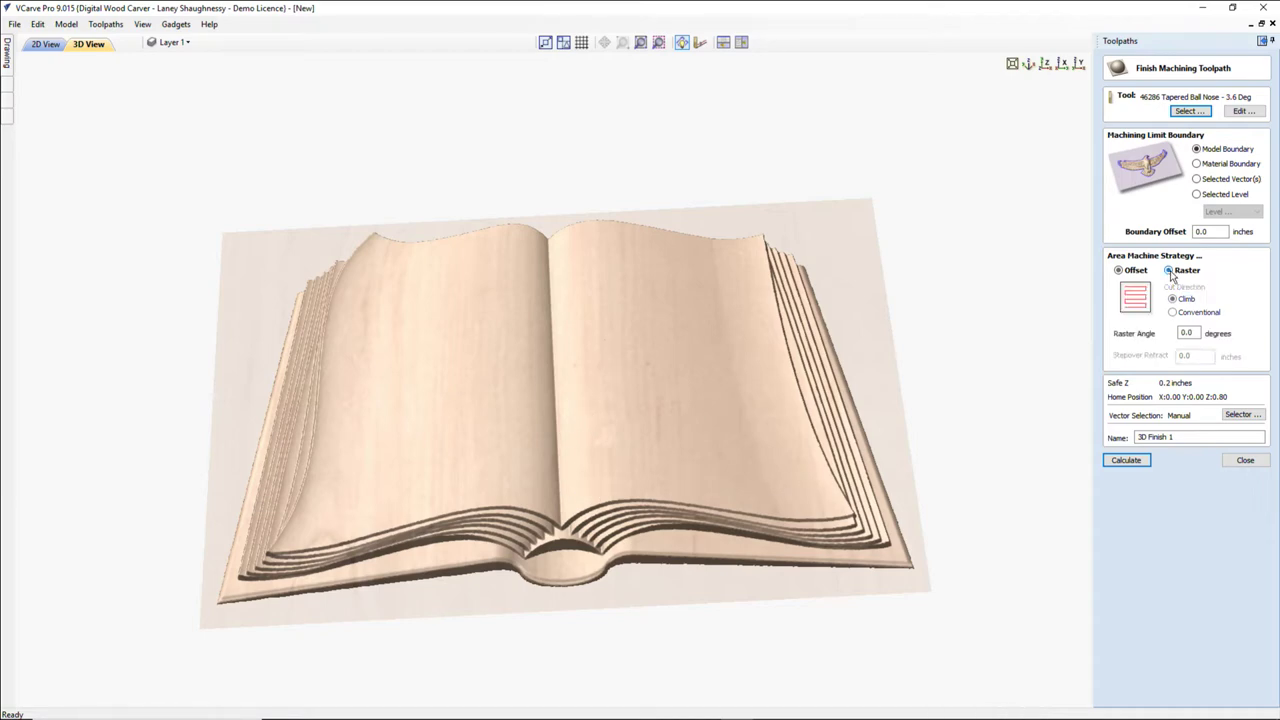
{"action": "double_click", "coordinate": [1193, 332]}
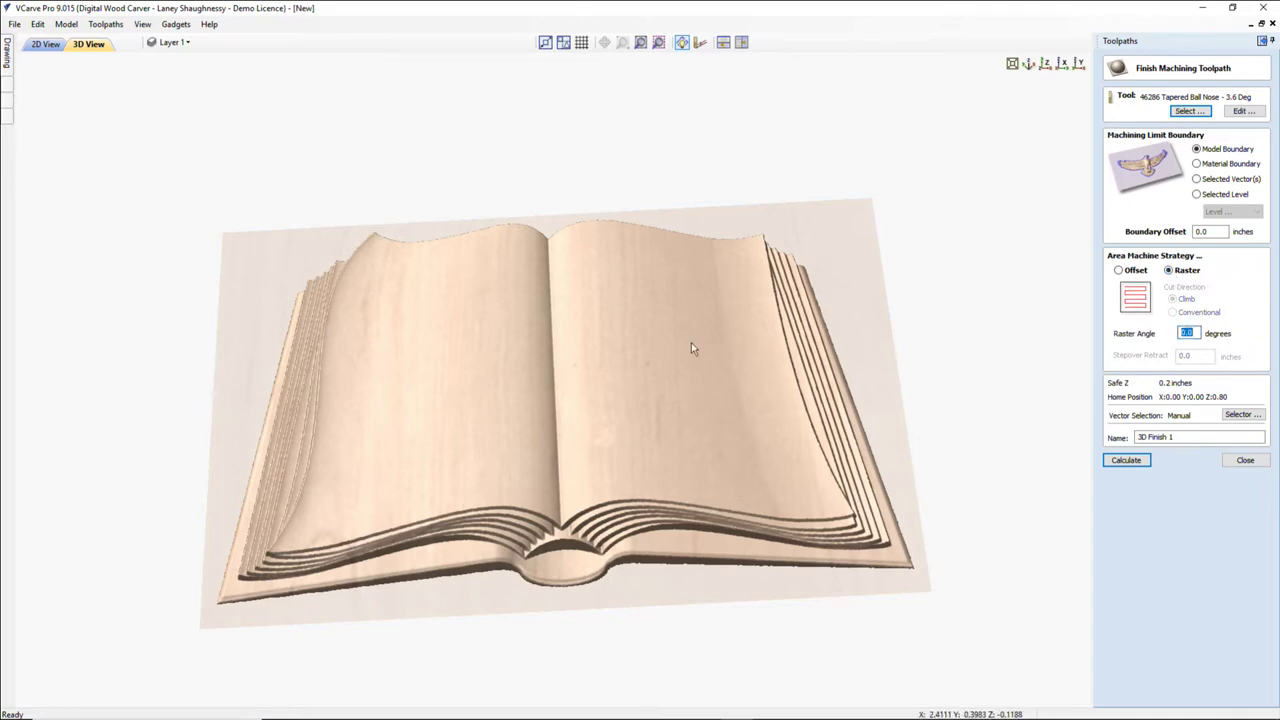
{"action": "type", "text": "90"}
{"action": "key", "text": "BackSpace"}
{"action": "key", "text": "BackSpace"}
{"action": "type", "text": "0"}
{"action": "left_click_drag", "start_coordinate": [1185, 437], "coordinate": [1119, 441]}
{"action": "type", "text": "Book"}
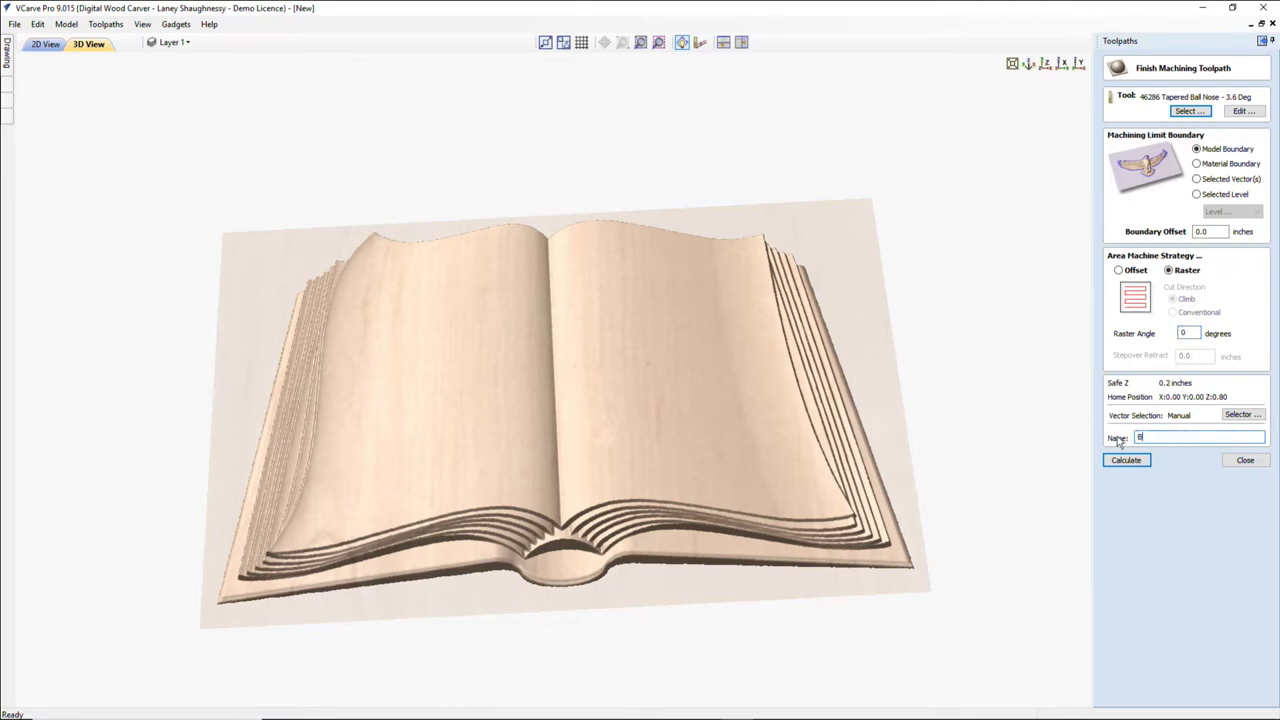
{"action": "type", "text": "Model_Finish"}
- Calculate BookModel_Finish so its raster finishing passes cover the book on the cherry board
{"action": "left_click", "coordinate": [1133, 460]}
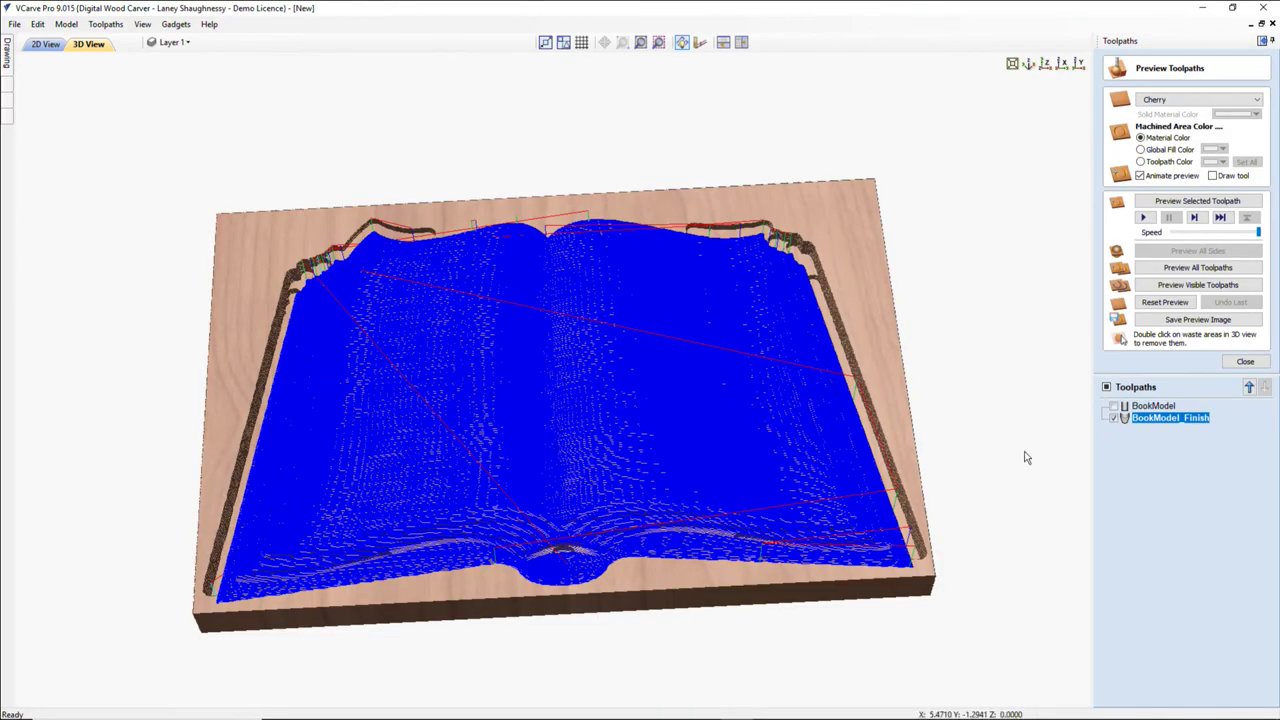
- Simulate the BookModel_Finish toolpath until the open book is fully carved in cherry
{"action": "left_click", "coordinate": [1167, 202]}
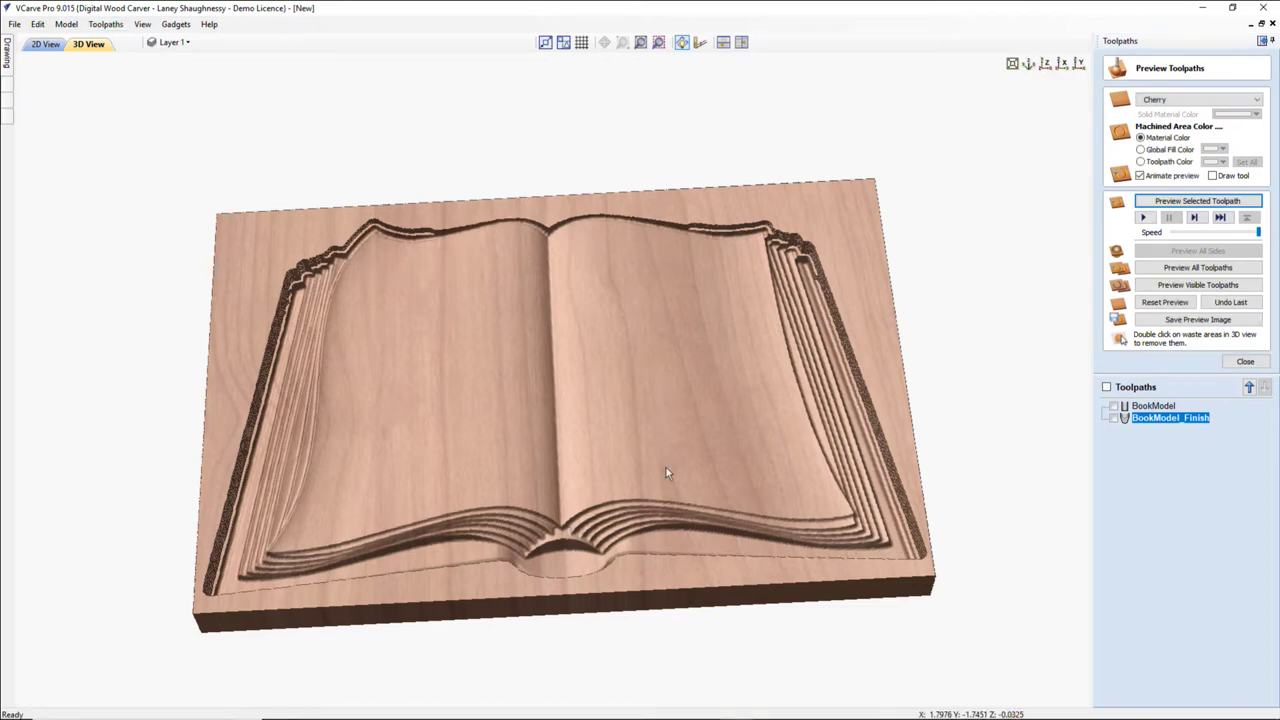
- Set the Preview Simulation Quality to Extremely High (8 x Slower)
{"action": "scroll", "coordinate": [710, 548], "scroll_direction": "up", "scroll_amount": 3}
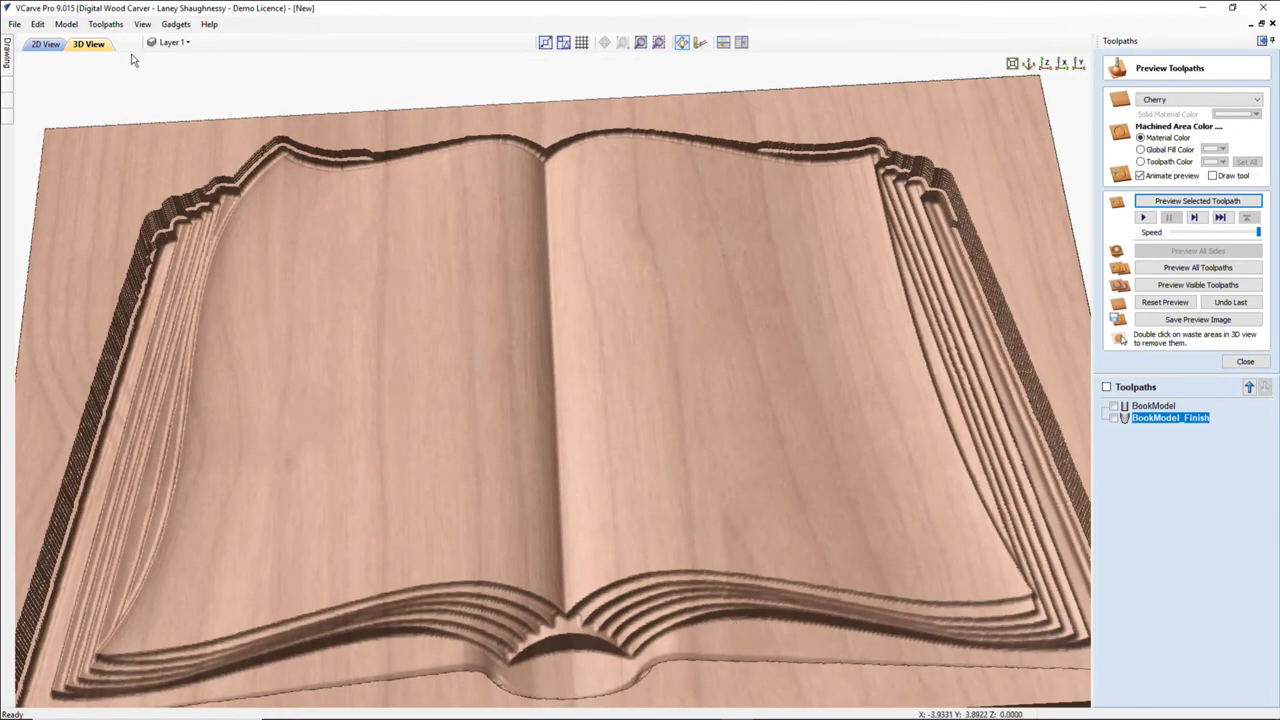
{"action": "left_click", "coordinate": [117, 24]}
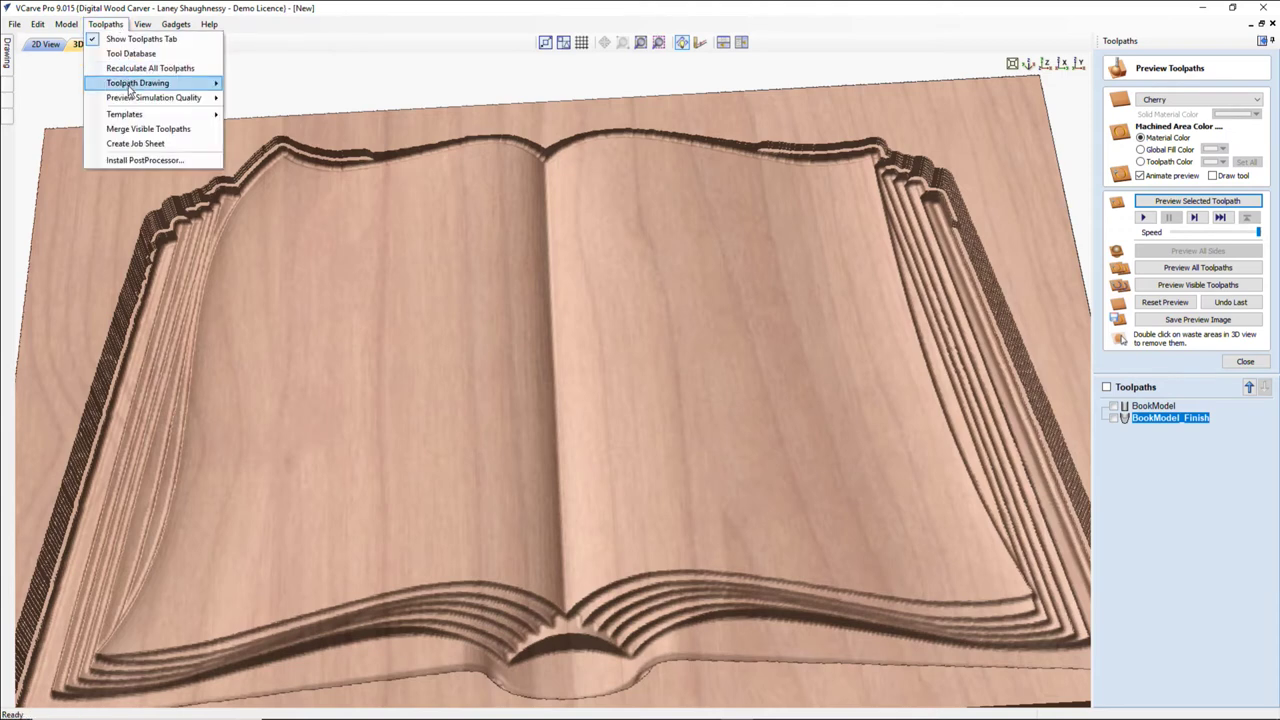
{"action": "mouse_move", "coordinate": [131, 100]}
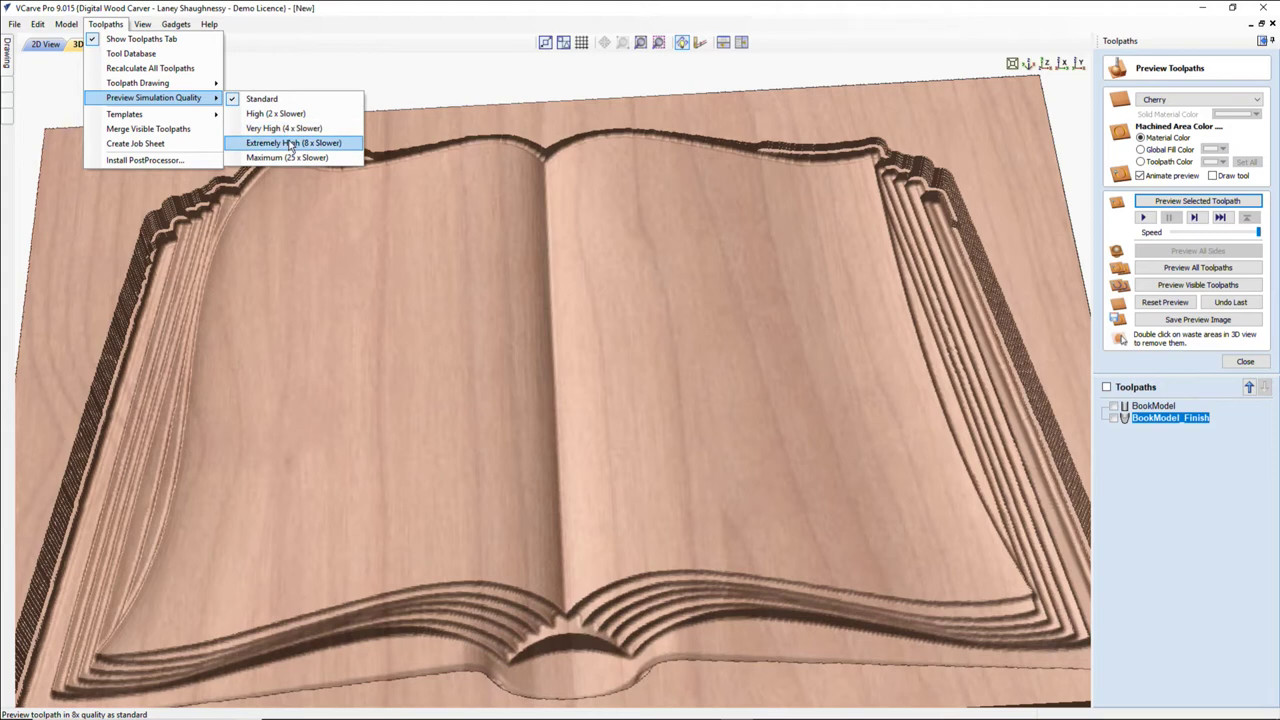
{"action": "left_click", "coordinate": [290, 143]}
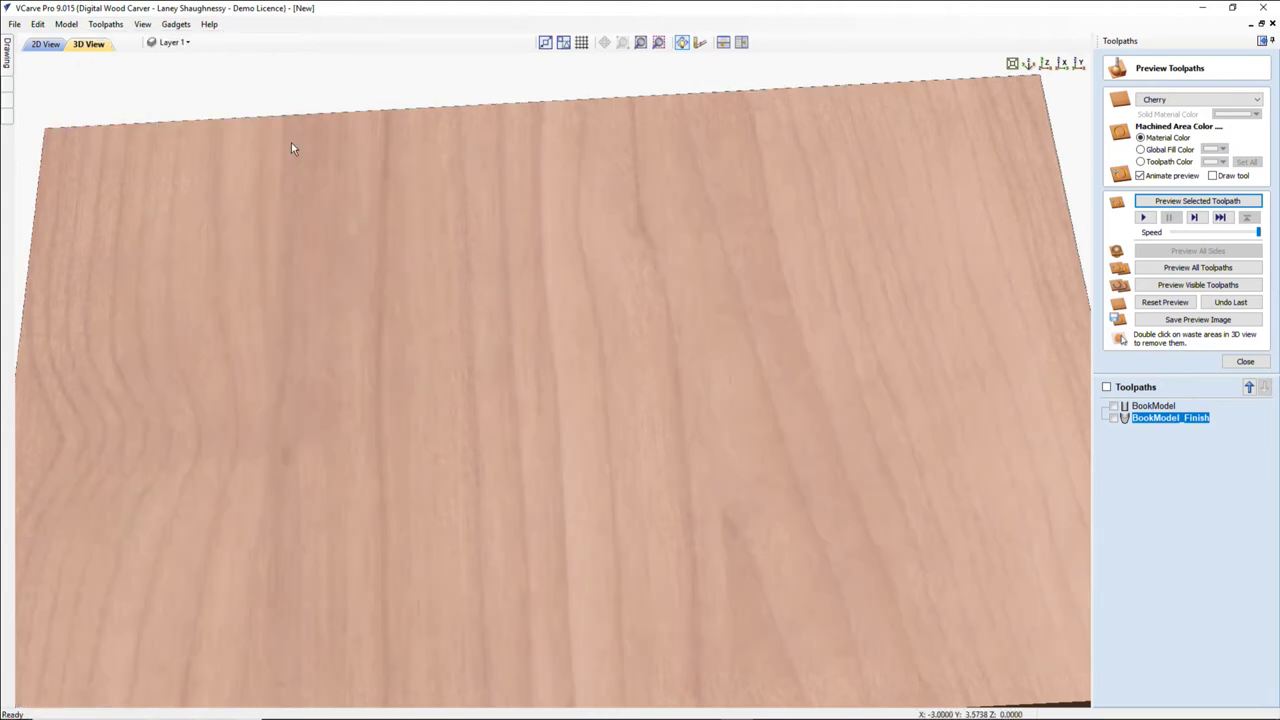
- Run the BookModel_Finish simulation at Extremely High quality, then stop it partway
{"action": "left_click", "coordinate": [1172, 203]}
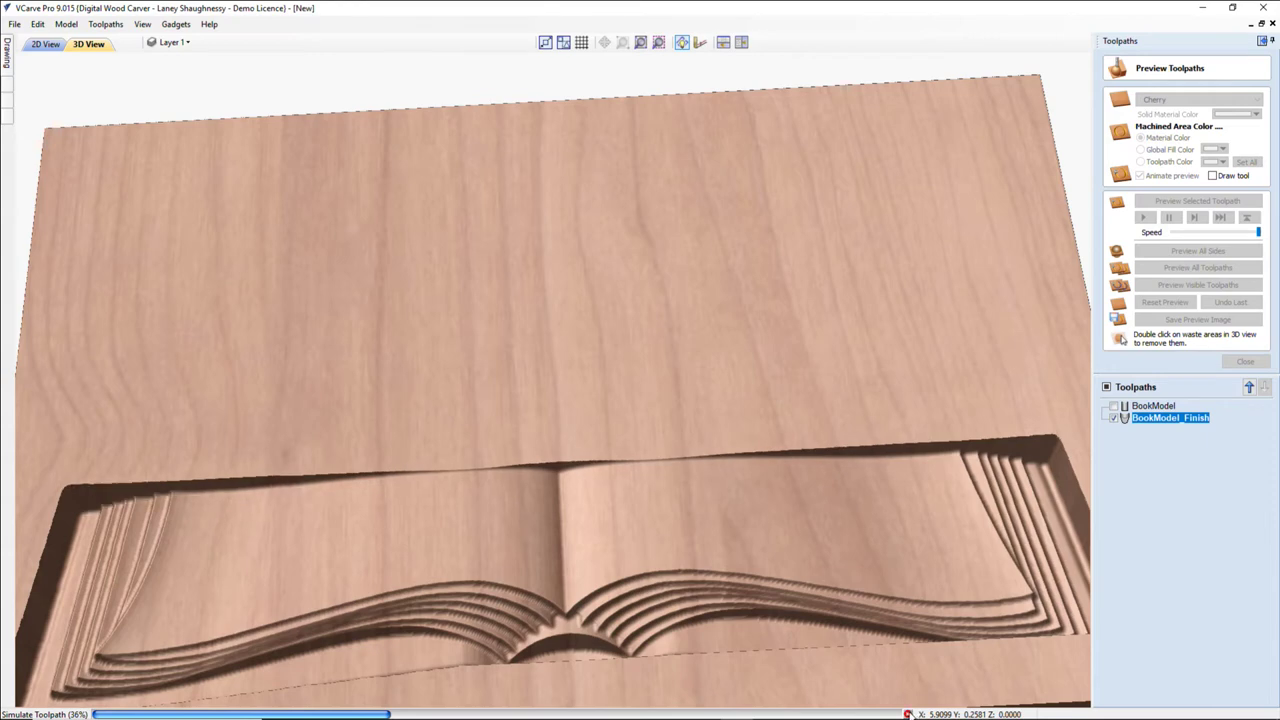
{"action": "left_click", "coordinate": [908, 714]}
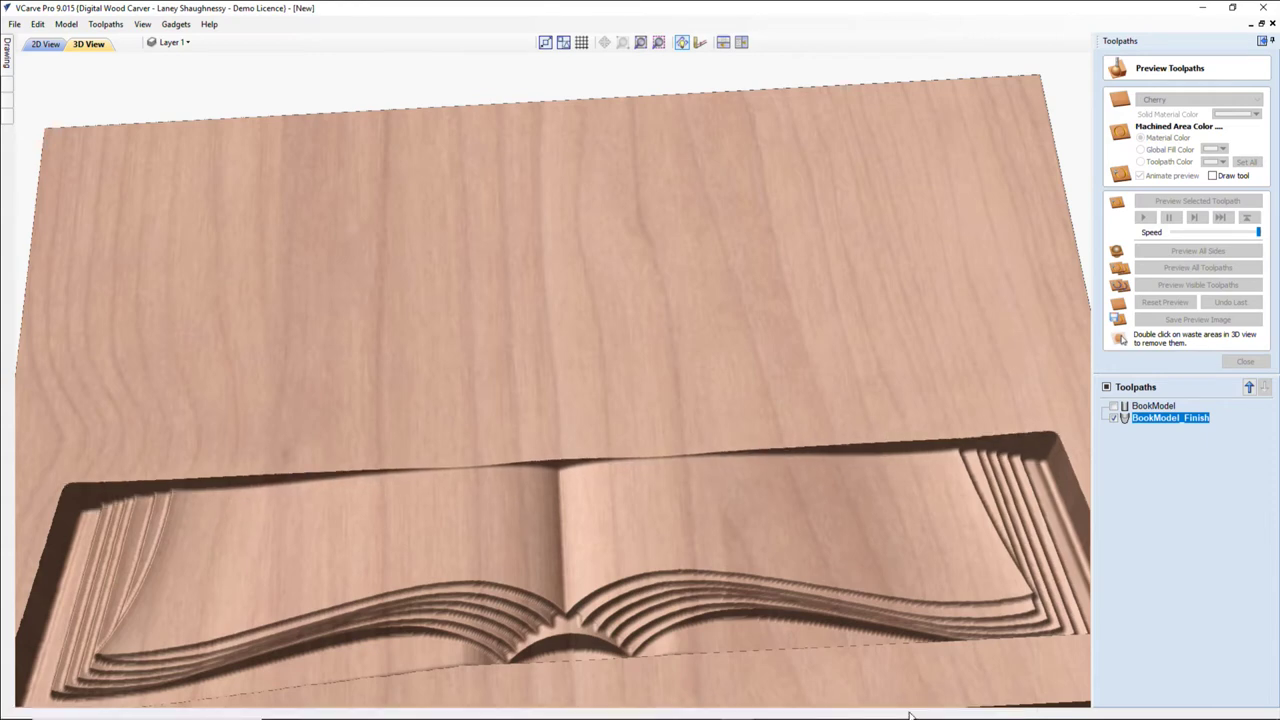
- Set preview quality back to Standard and re-run the finishing toolpath simulation
{"action": "left_click", "coordinate": [105, 24]}
{"action": "mouse_move", "coordinate": [133, 103]}
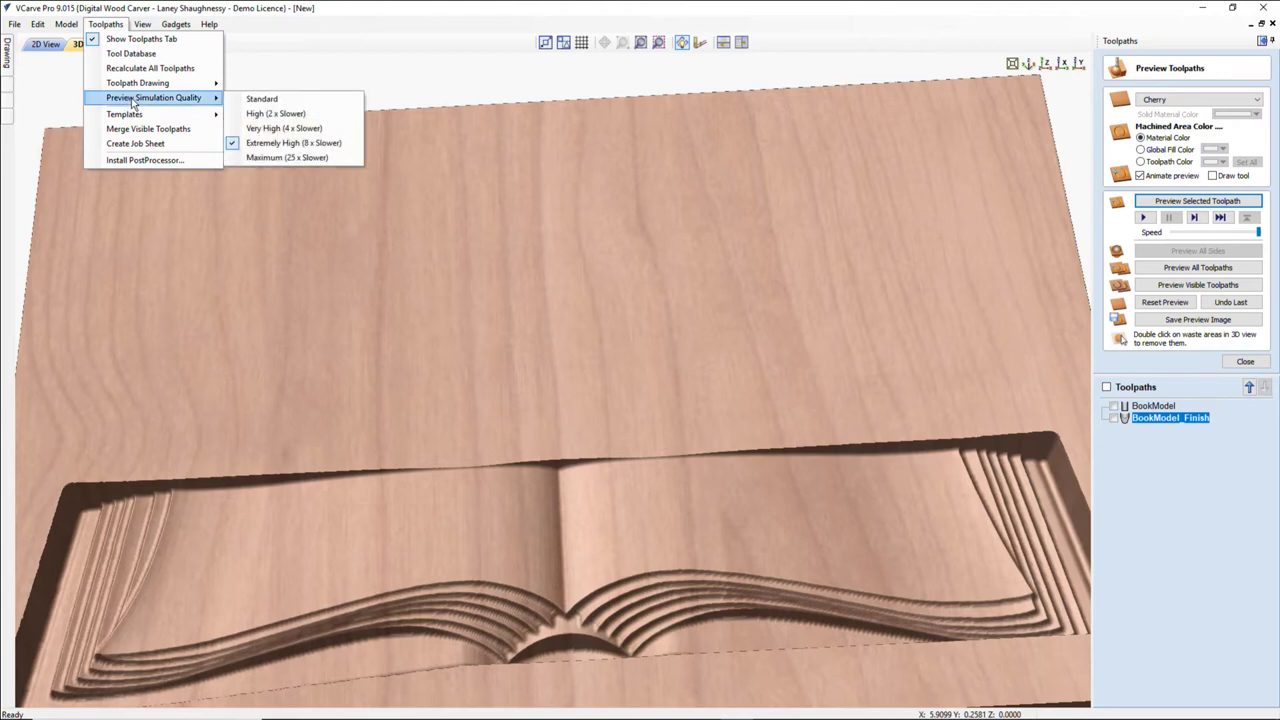
{"action": "left_click", "coordinate": [288, 99]}
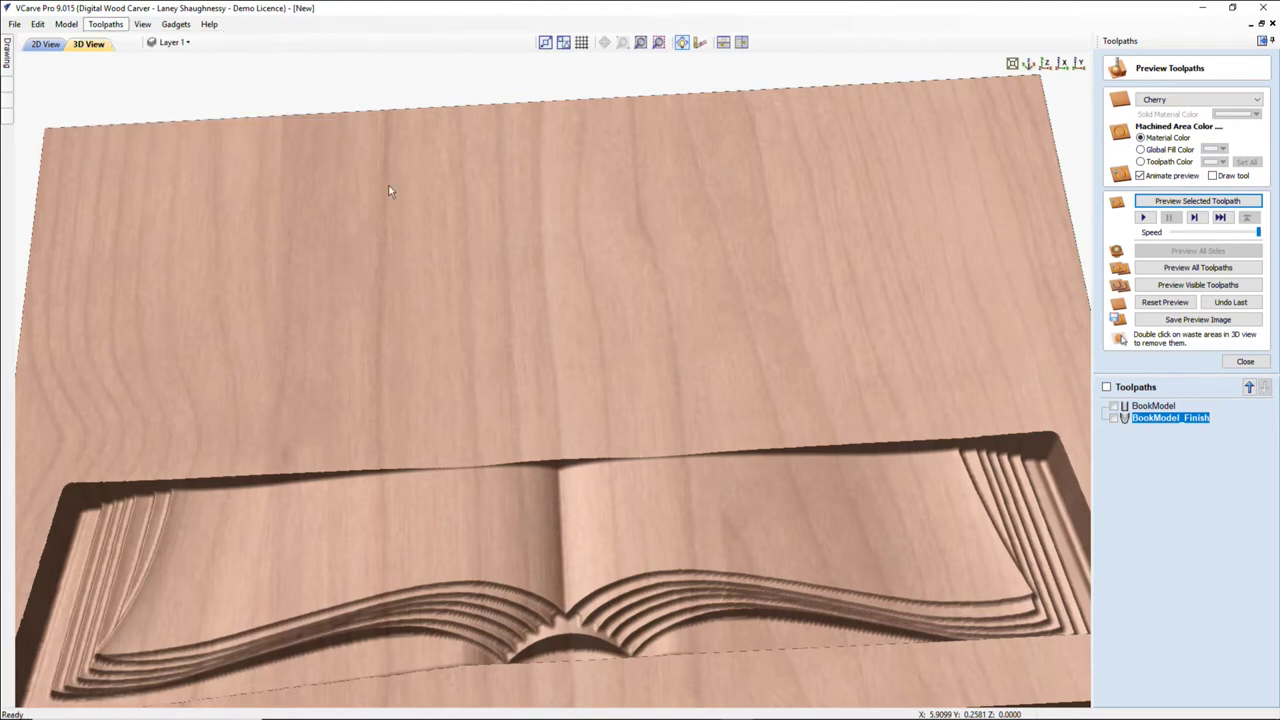
{"action": "left_click", "coordinate": [1165, 202]}
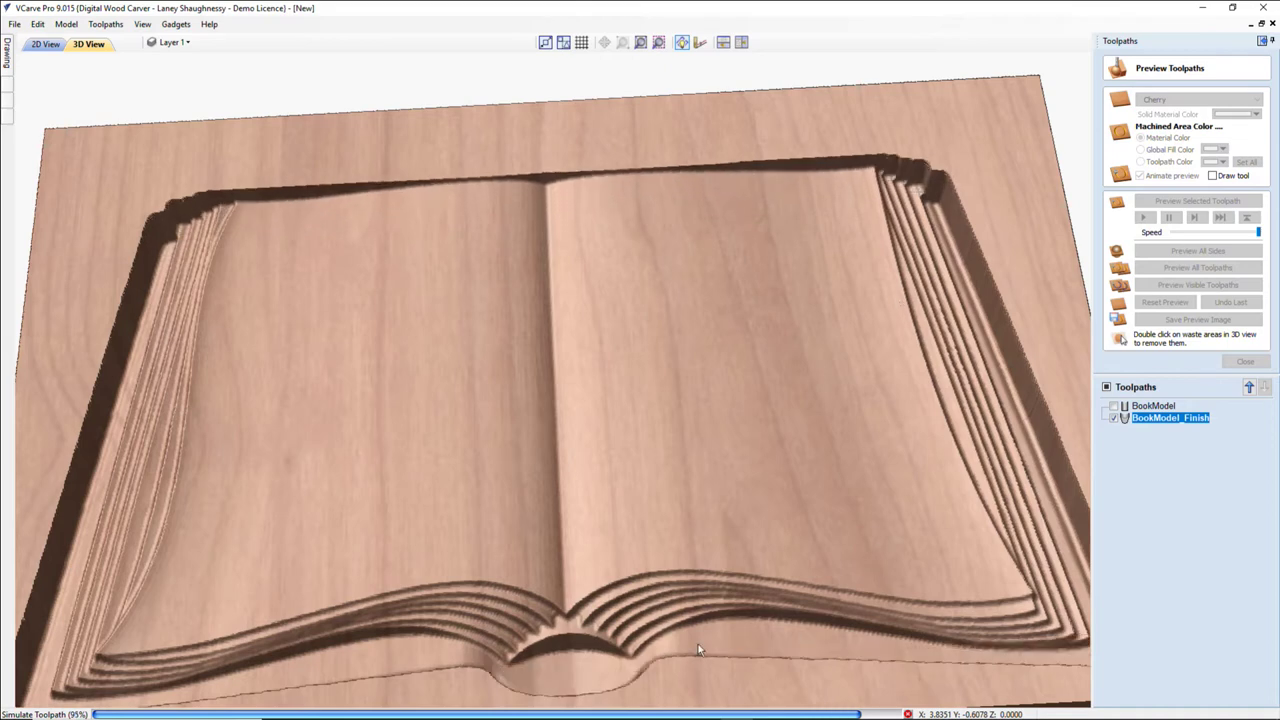
- Check the current preview quality setting, leaving it unchanged
{"action": "left_click", "coordinate": [105, 24]}
{"action": "mouse_move", "coordinate": [160, 97]}
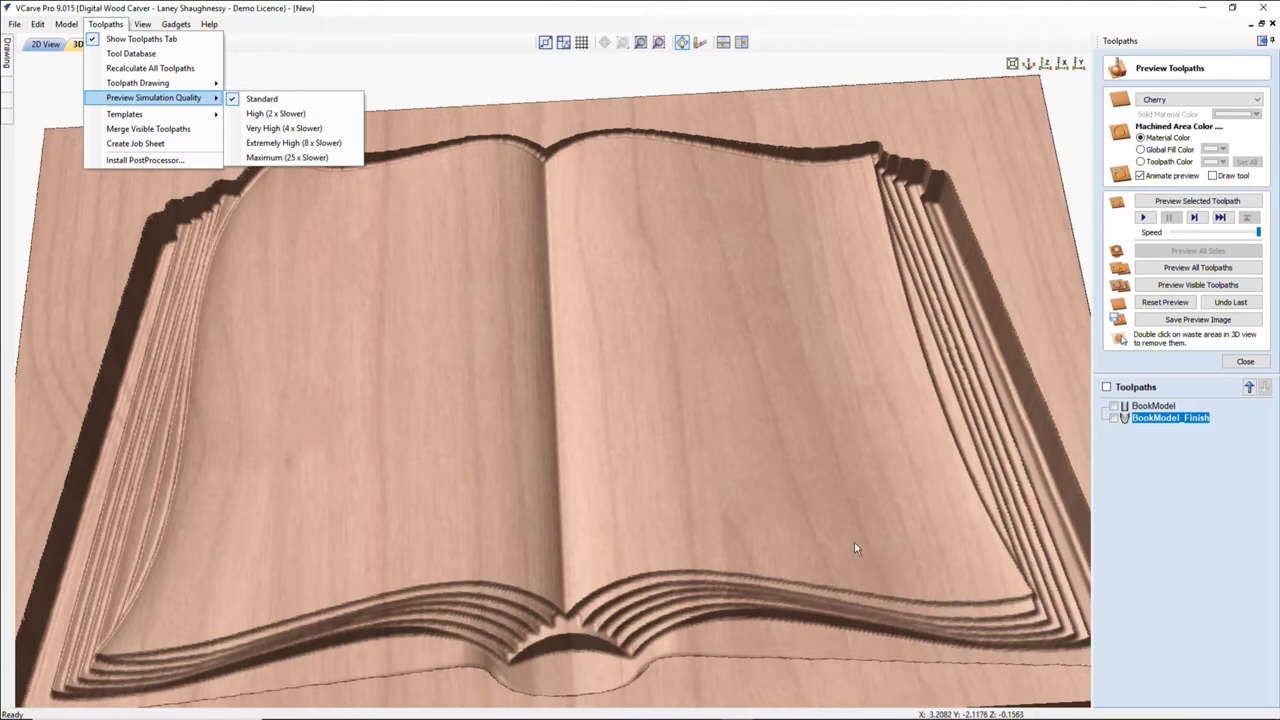
{"action": "left_click", "coordinate": [618, 450]}
{"action": "scroll", "coordinate": [618, 450], "scroll_direction": "down", "scroll_amount": 5}
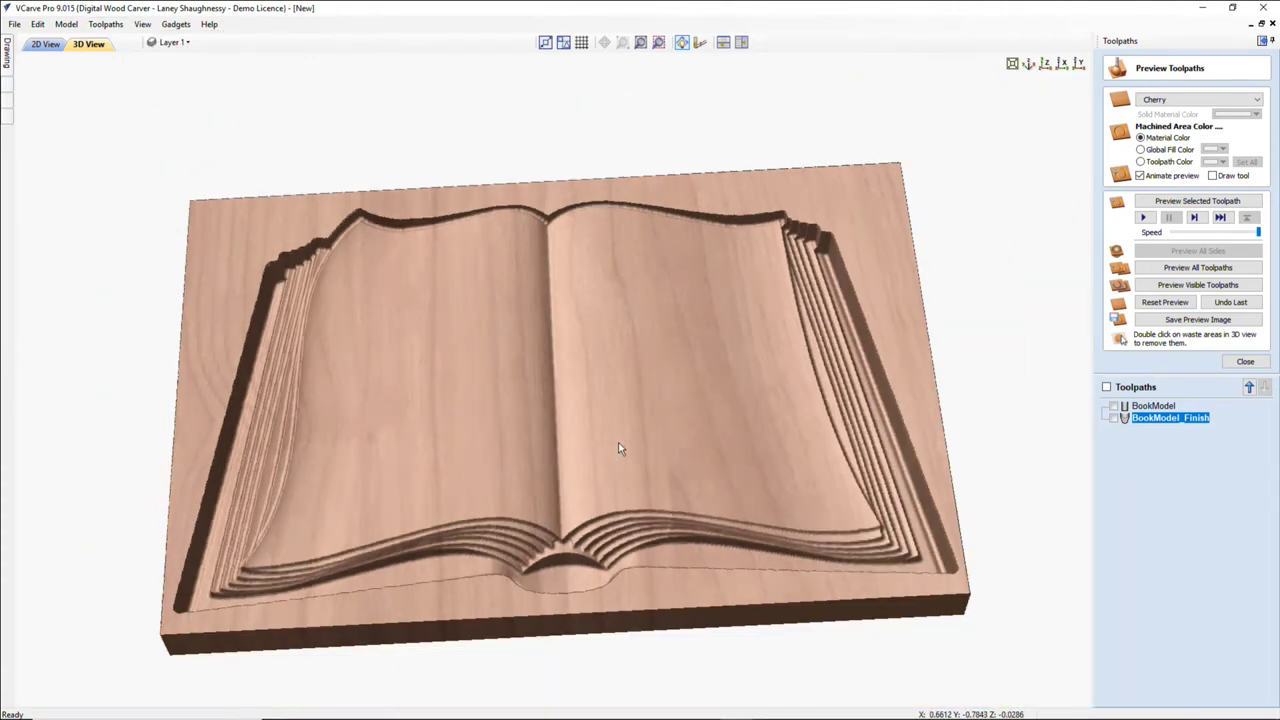
- In the 2D view, create a boundary vector around the Open_Book component and select it
{"action": "left_click", "coordinate": [45, 45]}
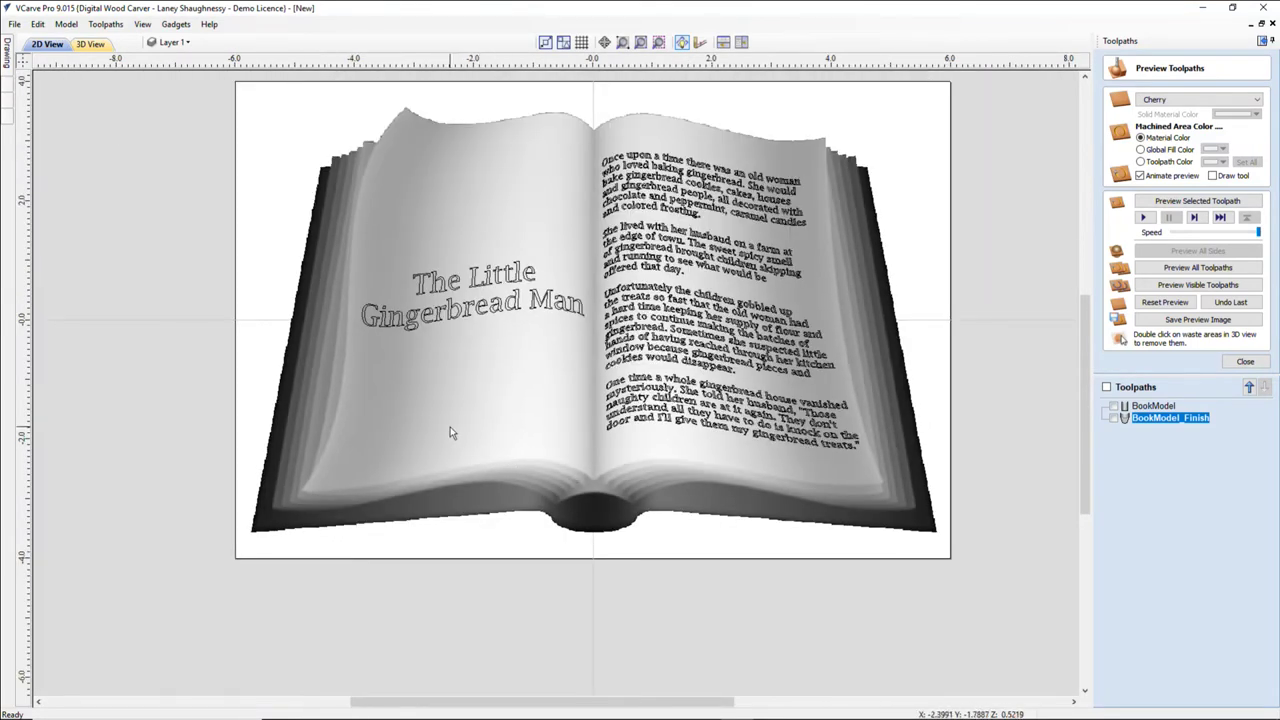
{"action": "left_click", "coordinate": [8, 52]}
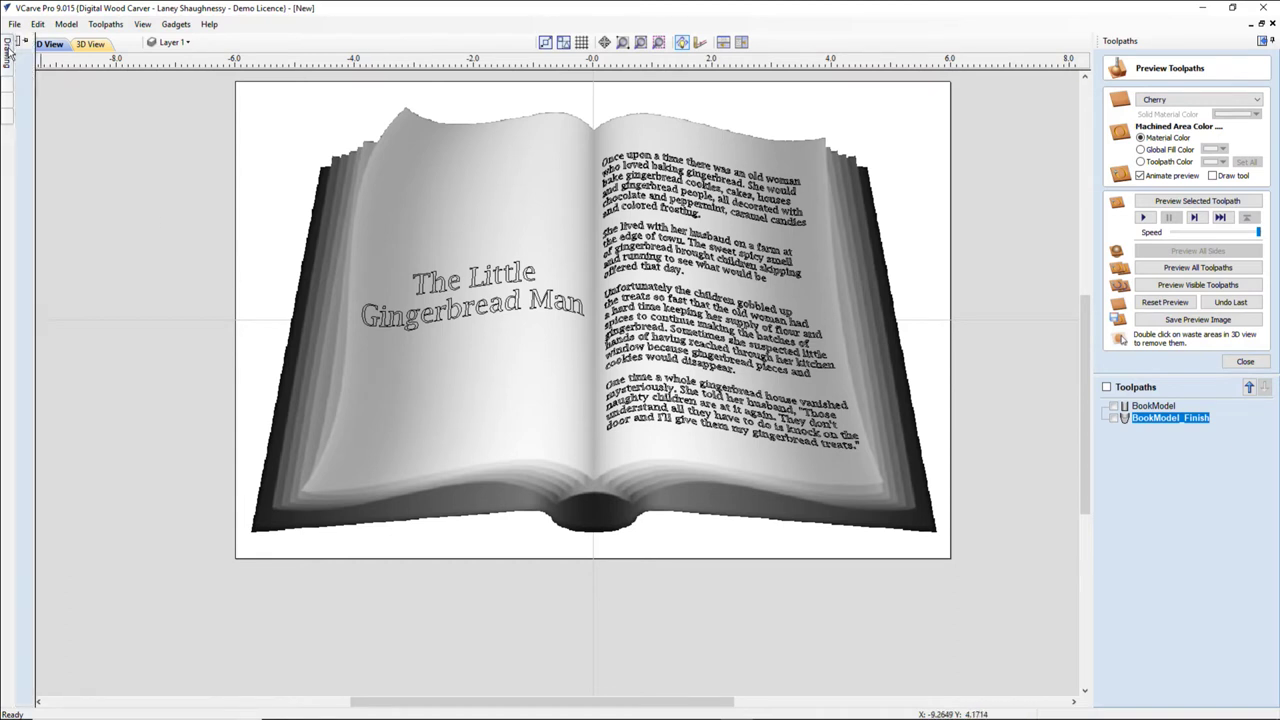
{"action": "left_click", "coordinate": [8, 88]}
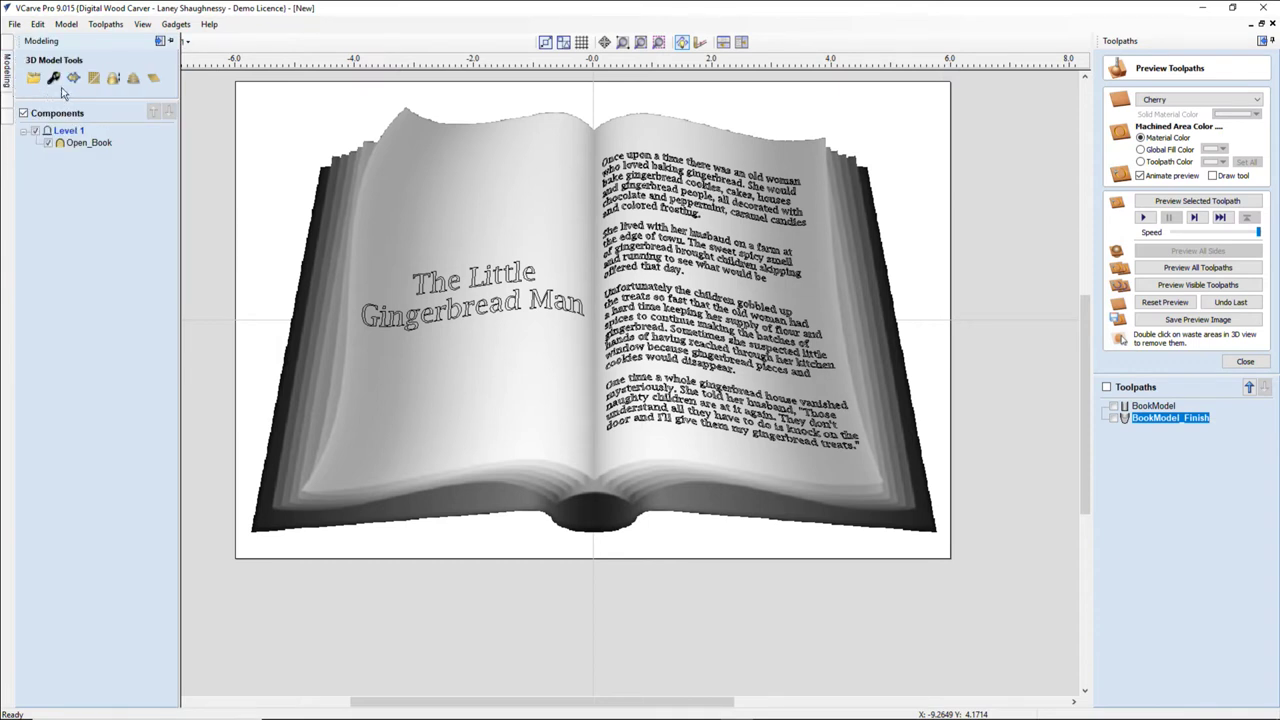
{"action": "left_click", "coordinate": [78, 143]}
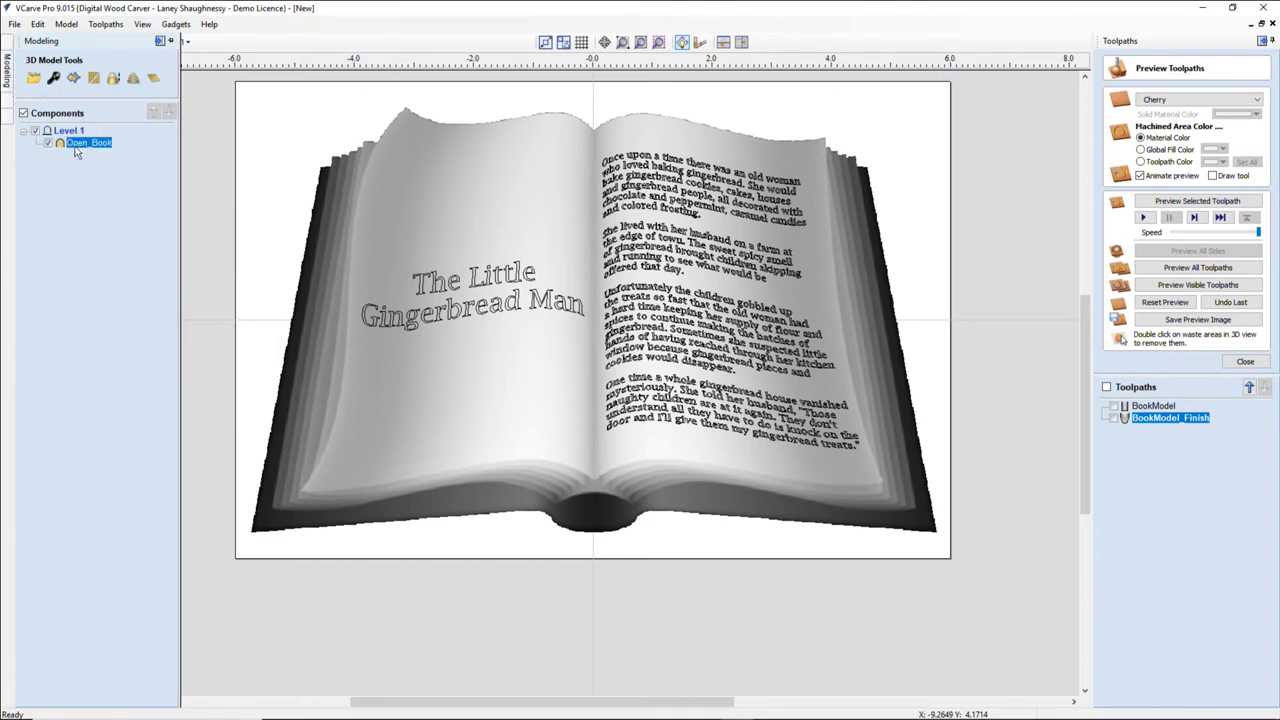
{"action": "left_click", "coordinate": [73, 80]}
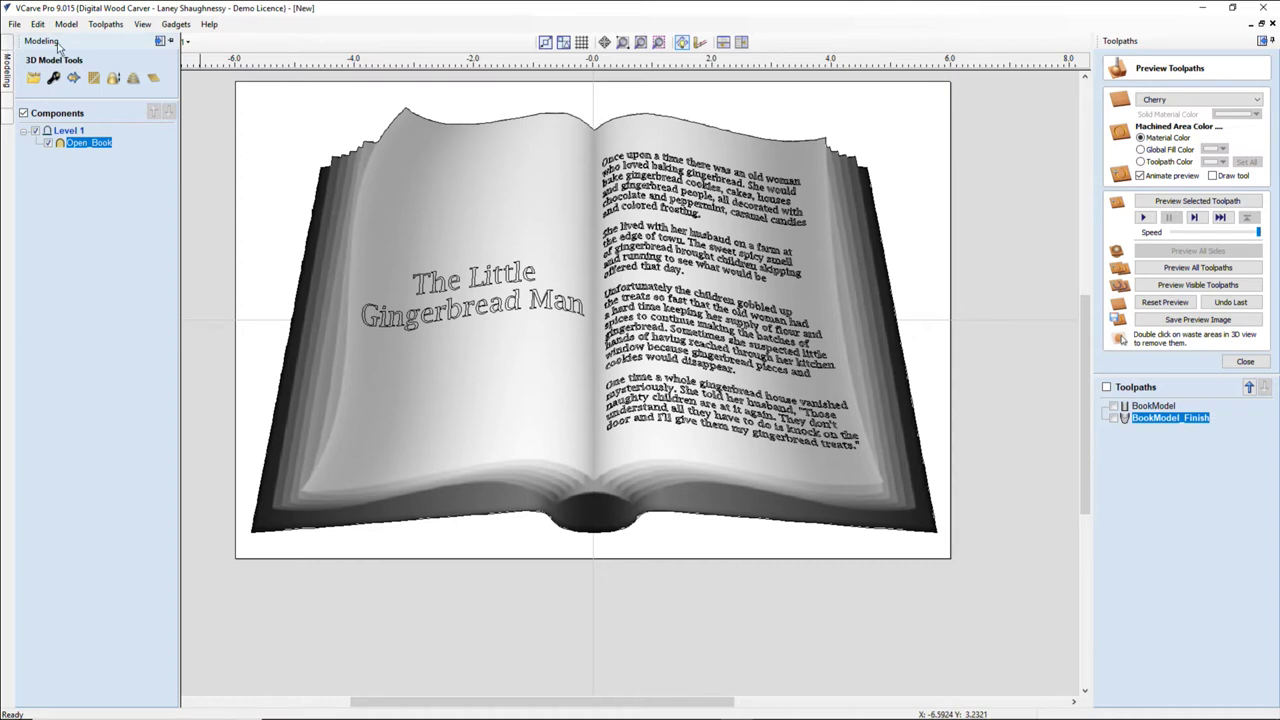
{"action": "left_click", "coordinate": [492, 123]}
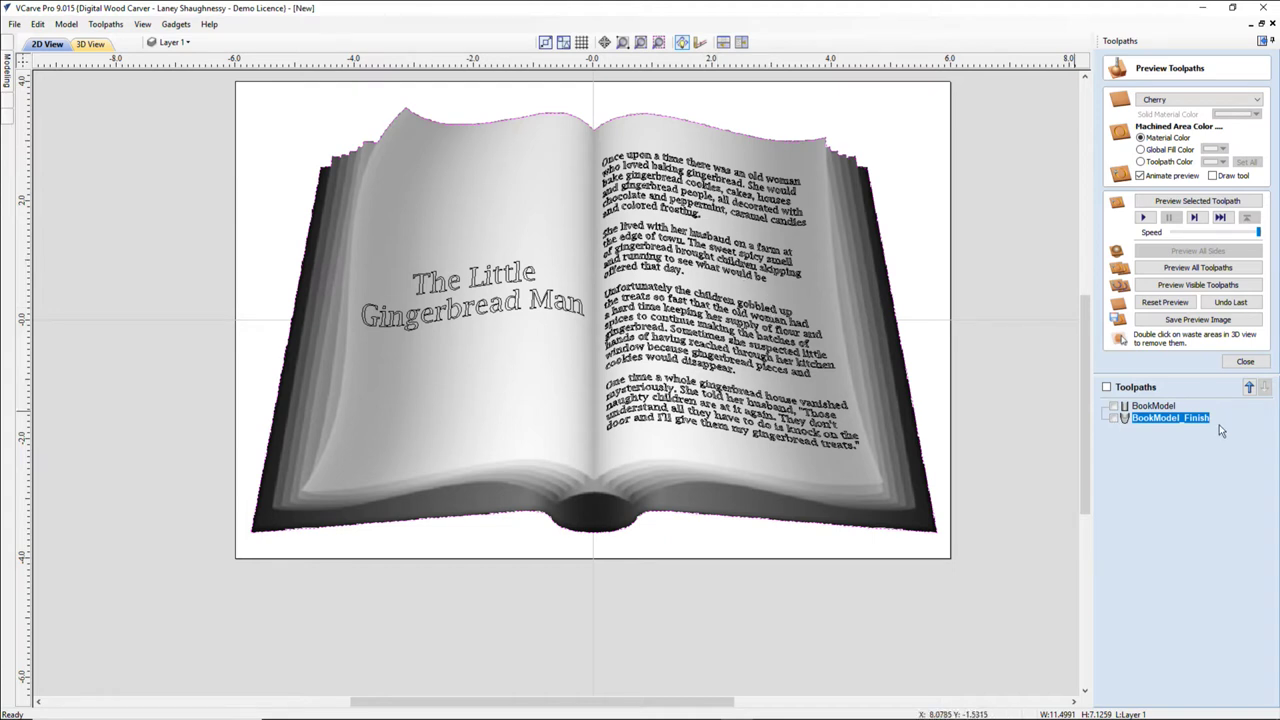
- Close the toolpath preview and start a new 2D Profile toolpath around the book
{"action": "left_click", "coordinate": [1245, 362]}
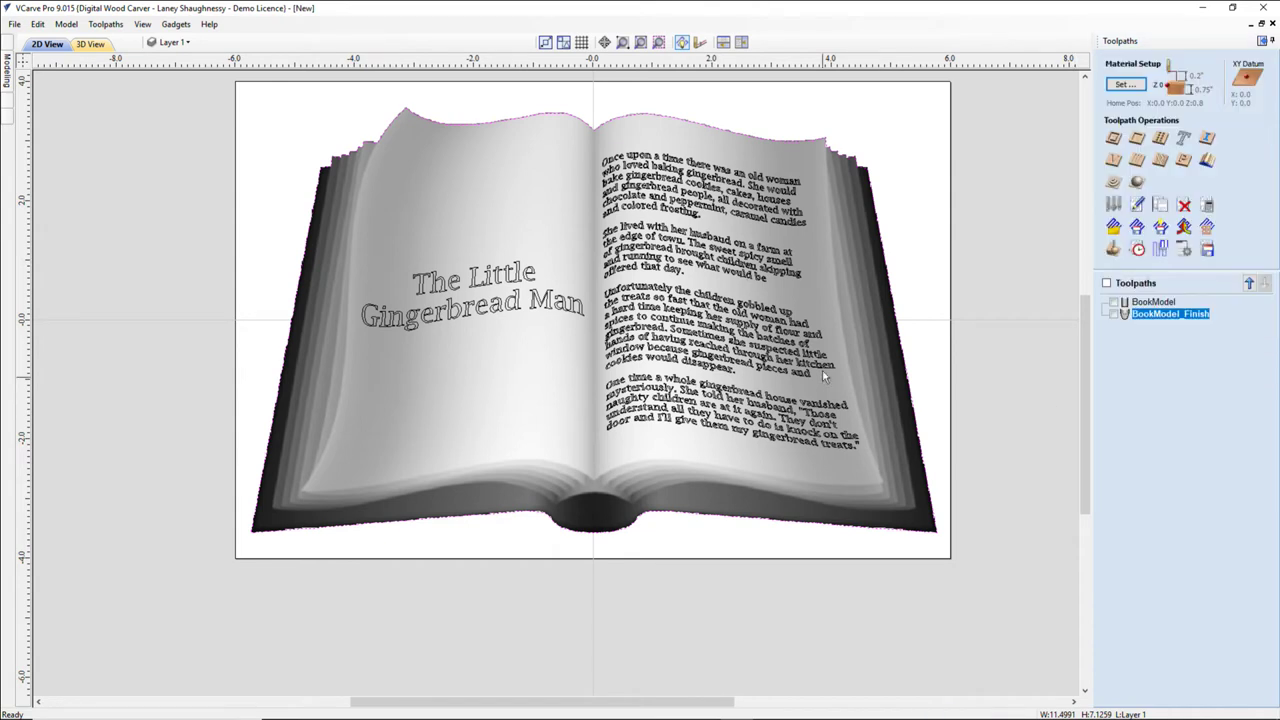
{"action": "left_click", "coordinate": [1113, 141]}
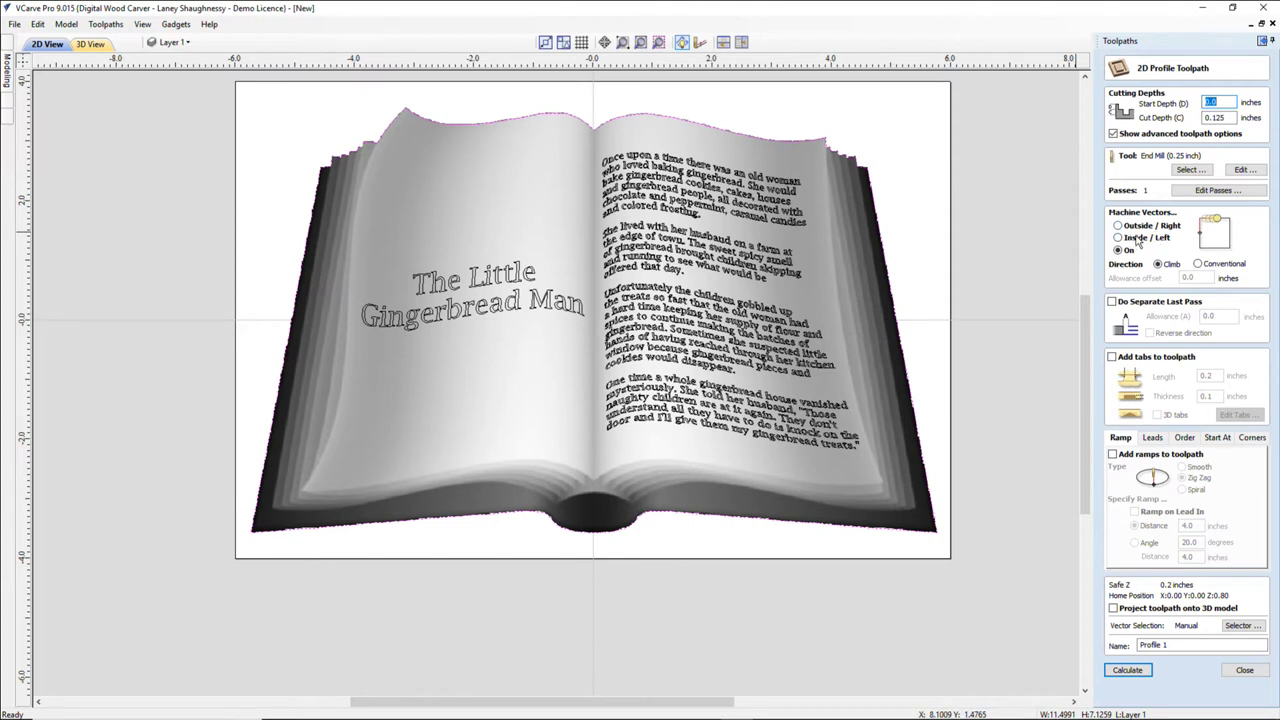
- Adjust the cut depth, pick the 0.125 inch end mill, and cut outside the outline
{"action": "left_click", "coordinate": [1226, 118]}
{"action": "type", "text": ".75"}
{"action": "left_click", "coordinate": [1181, 172]}
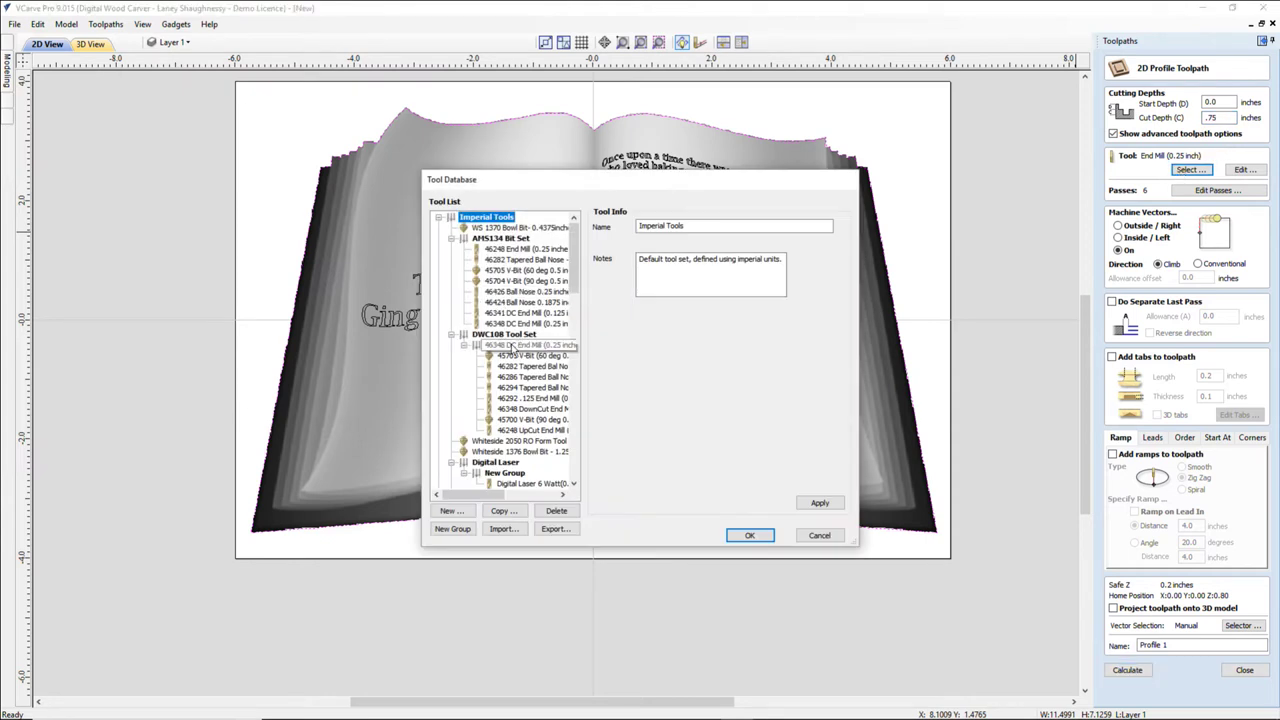
{"action": "scroll", "coordinate": [572, 340], "scroll_direction": "down", "scroll_amount": 15}
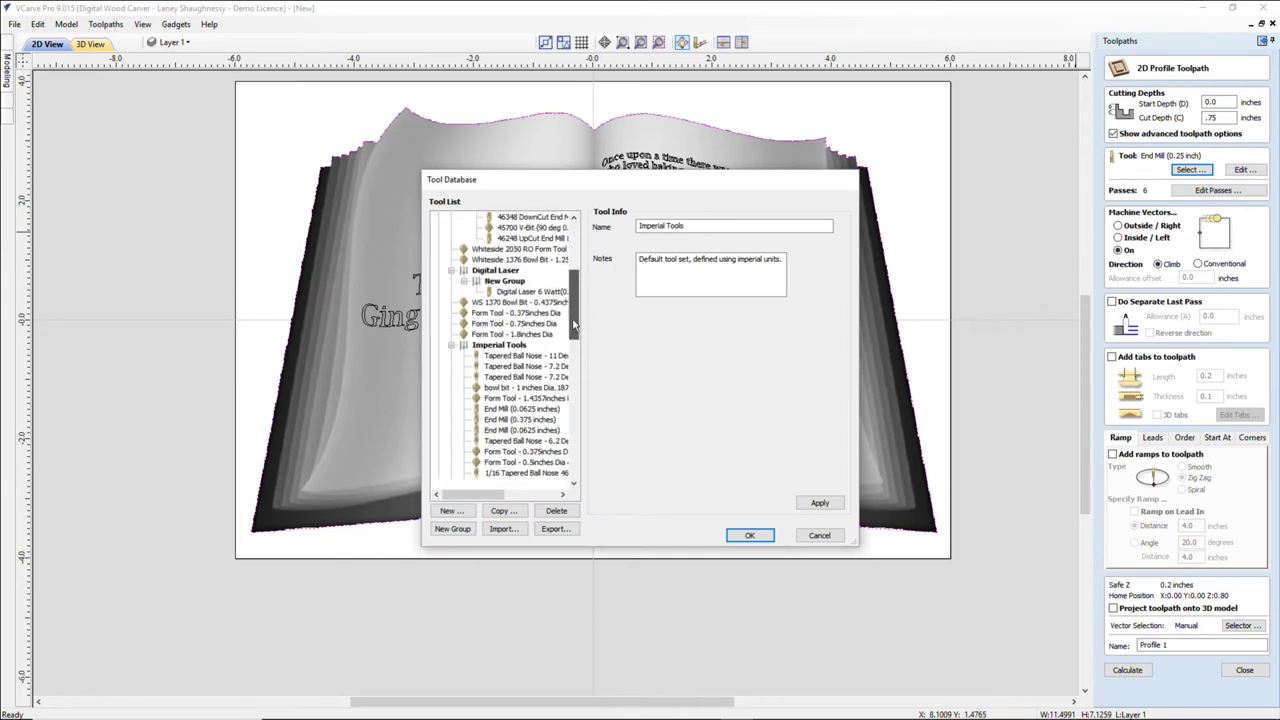
{"action": "scroll", "coordinate": [570, 360], "scroll_direction": "down", "scroll_amount": 2}
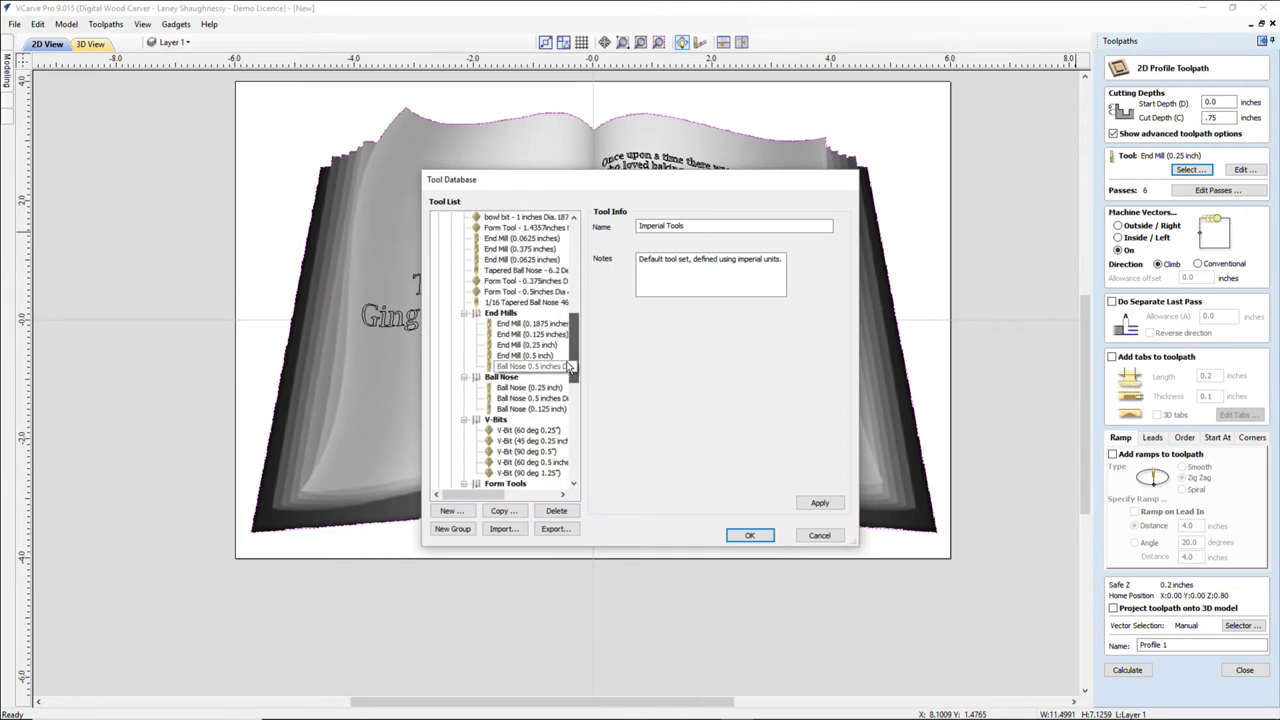
{"action": "left_click", "coordinate": [530, 334]}
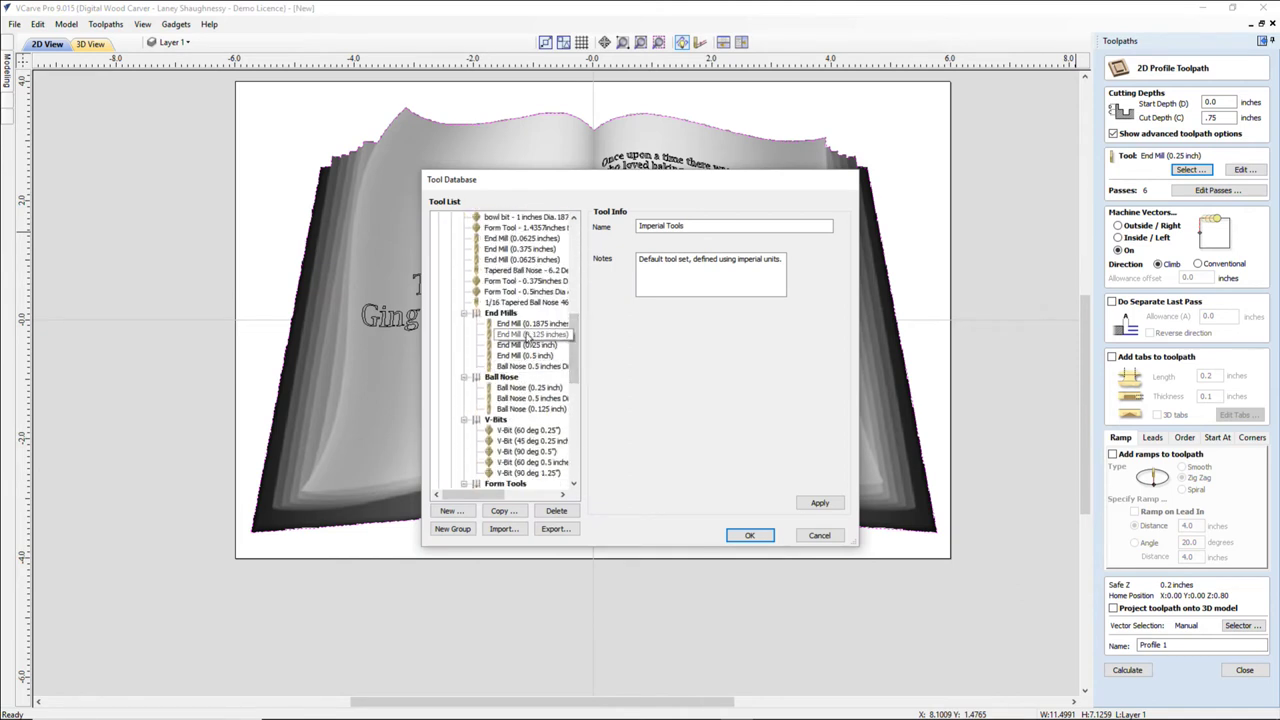
{"action": "left_click", "coordinate": [748, 536]}
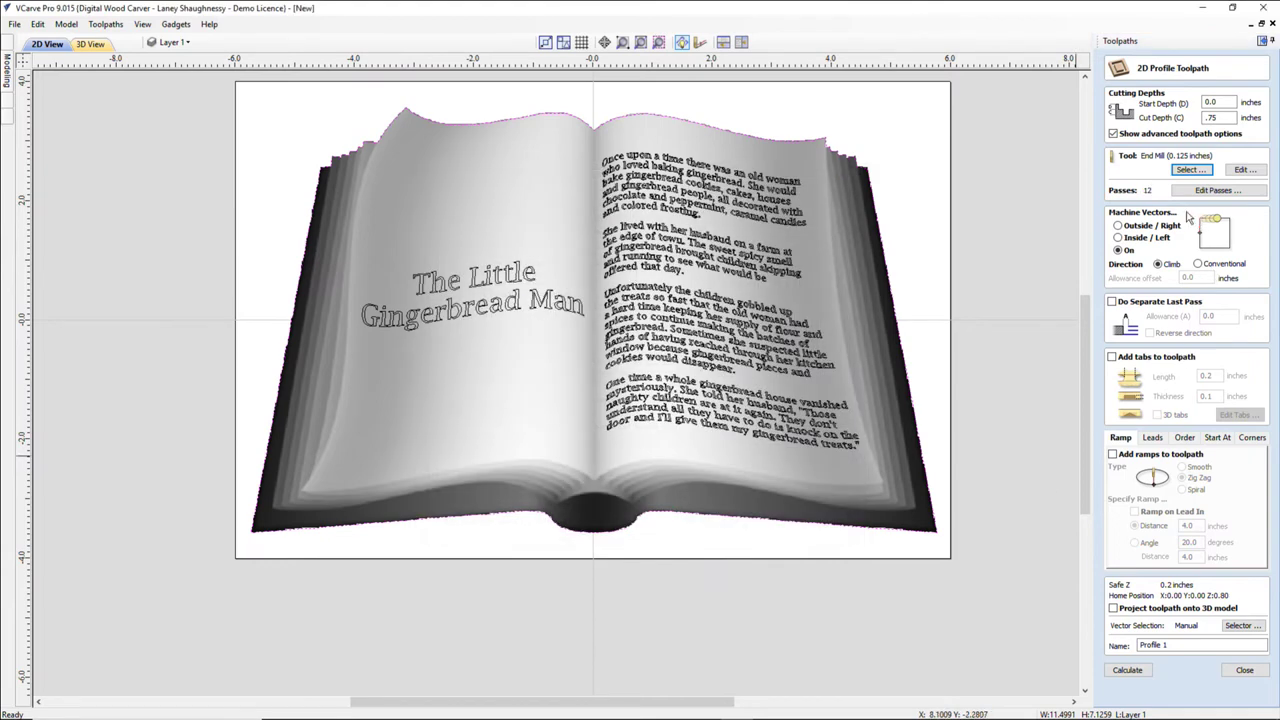
{"action": "left_click", "coordinate": [1118, 226]}
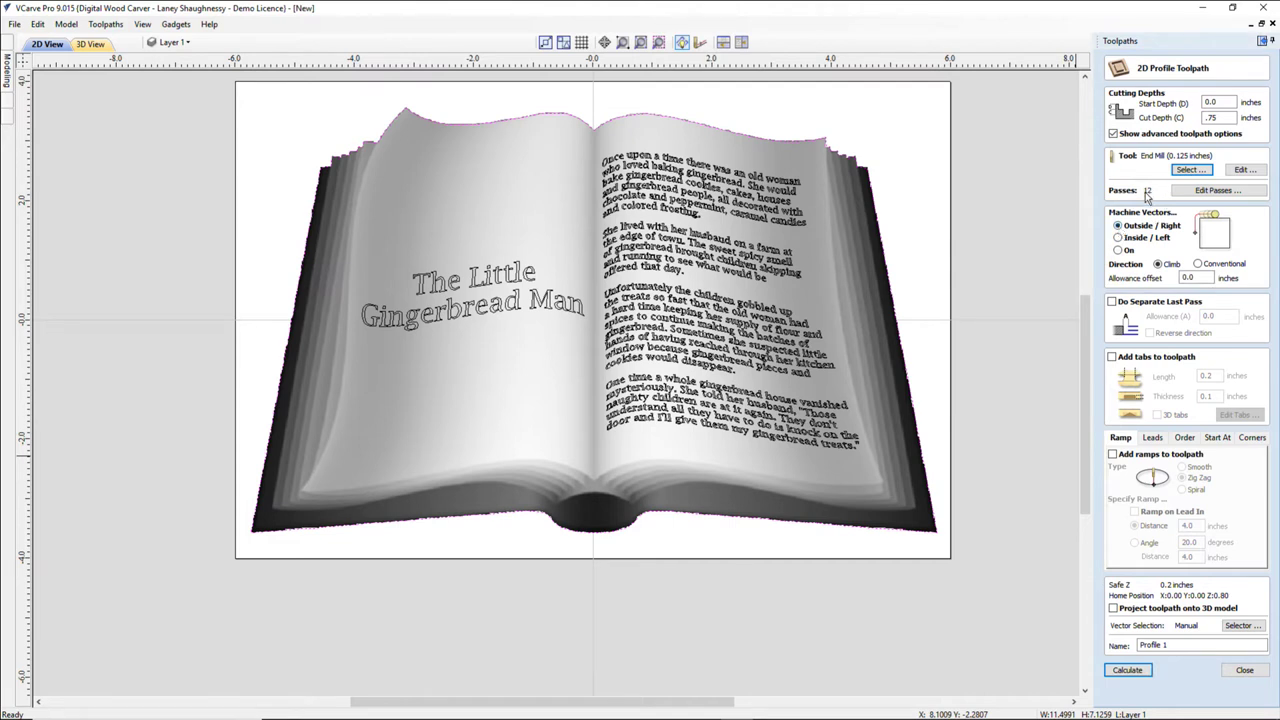
- Inspect the end mill's pass depth, then add spiral ramps to the profile toolpath
{"action": "left_click", "coordinate": [1244, 170]}
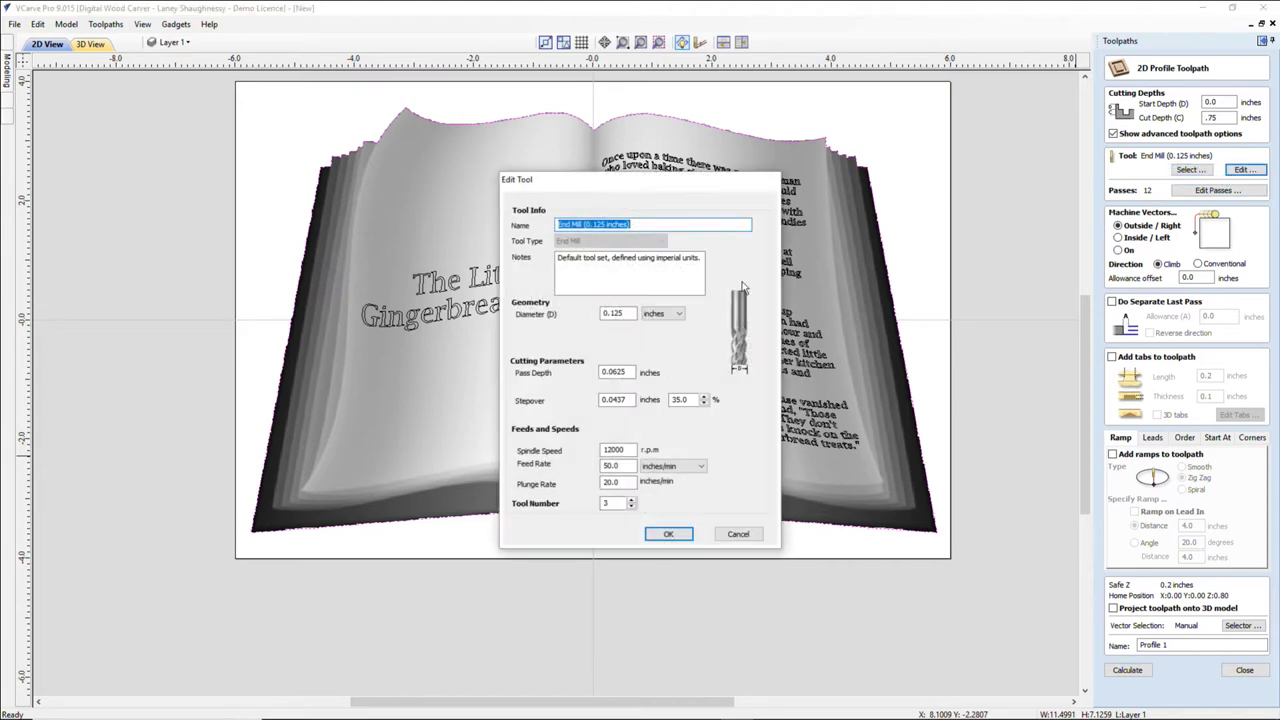
{"action": "double_click", "coordinate": [614, 371]}
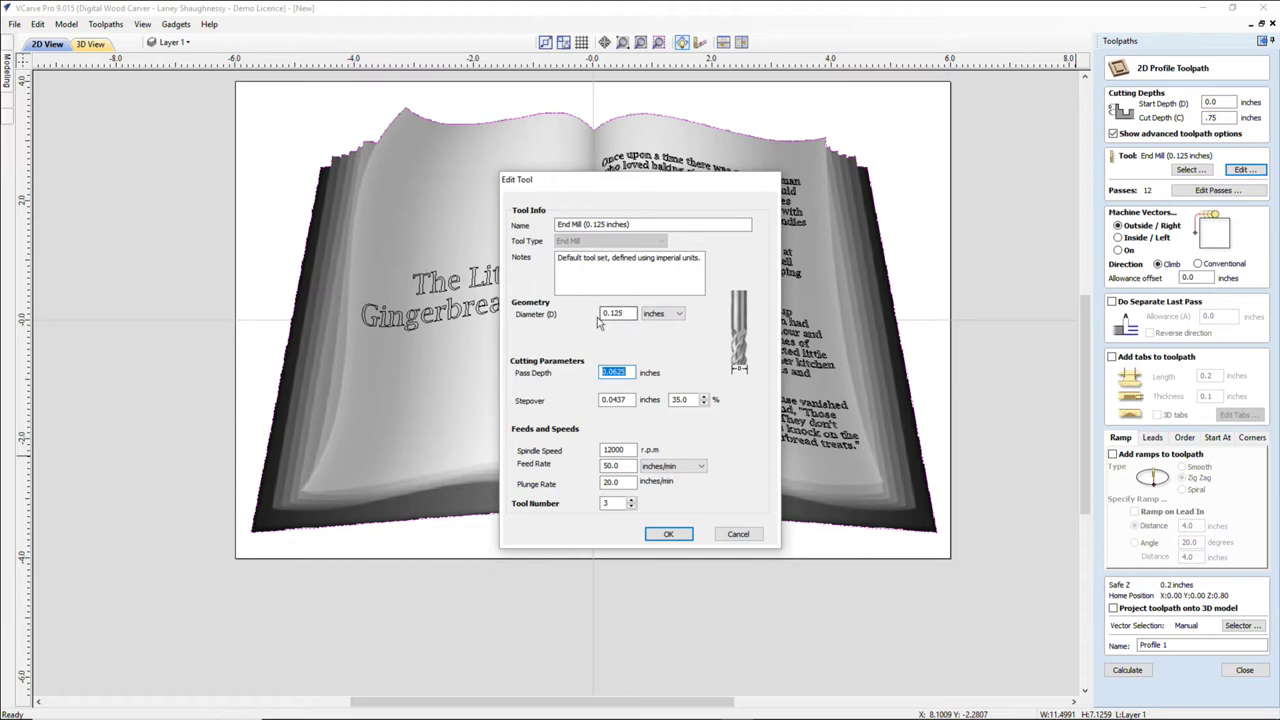
{"action": "left_click", "coordinate": [668, 536]}
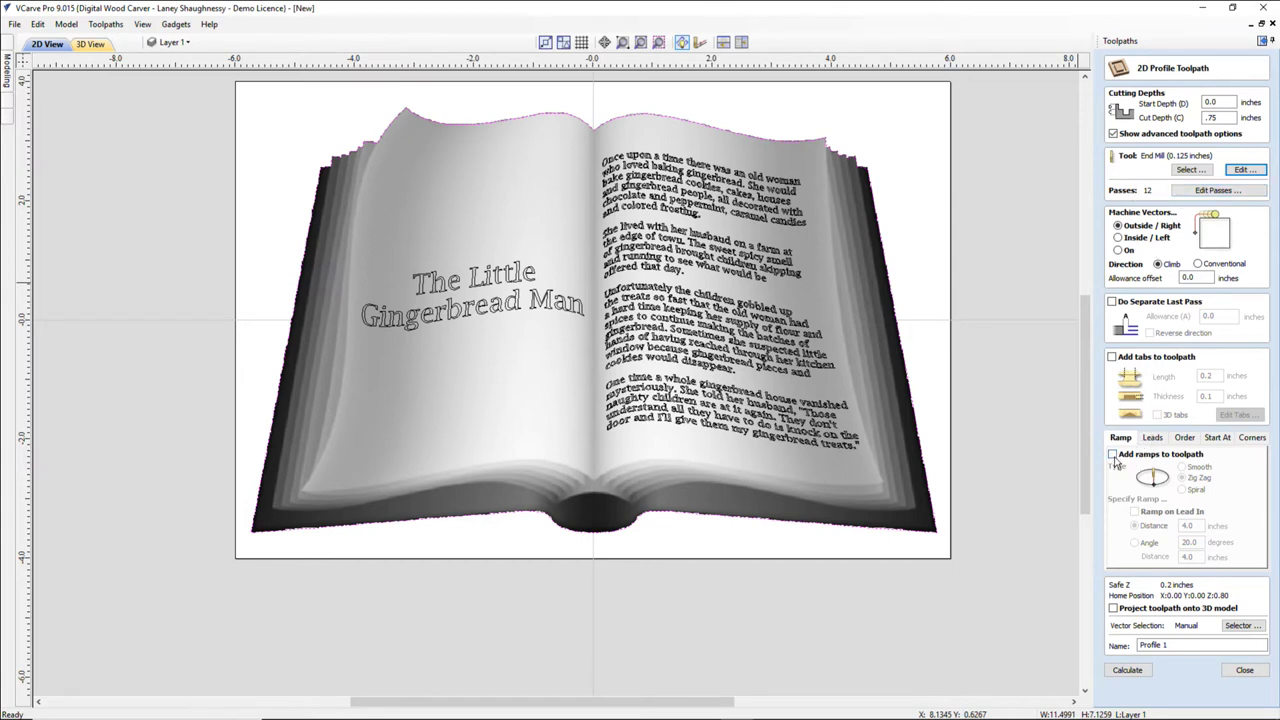
{"action": "left_click", "coordinate": [1113, 455]}
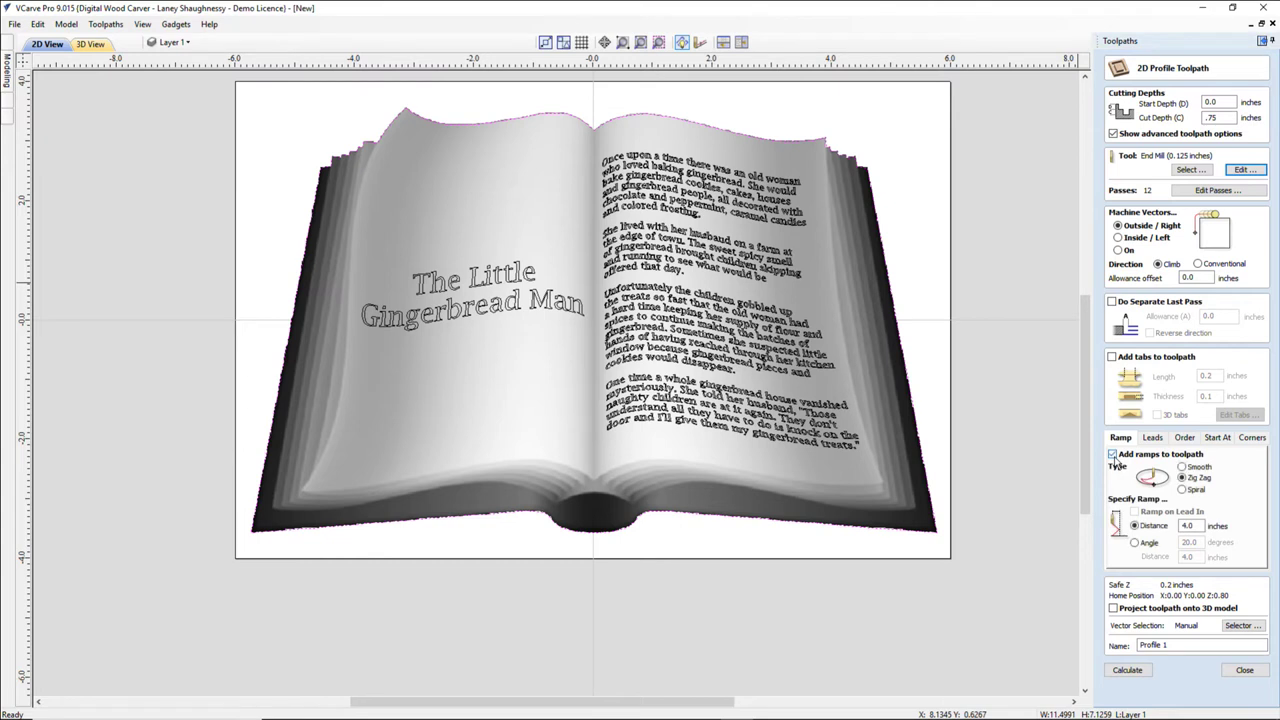
{"action": "left_click", "coordinate": [1182, 490]}
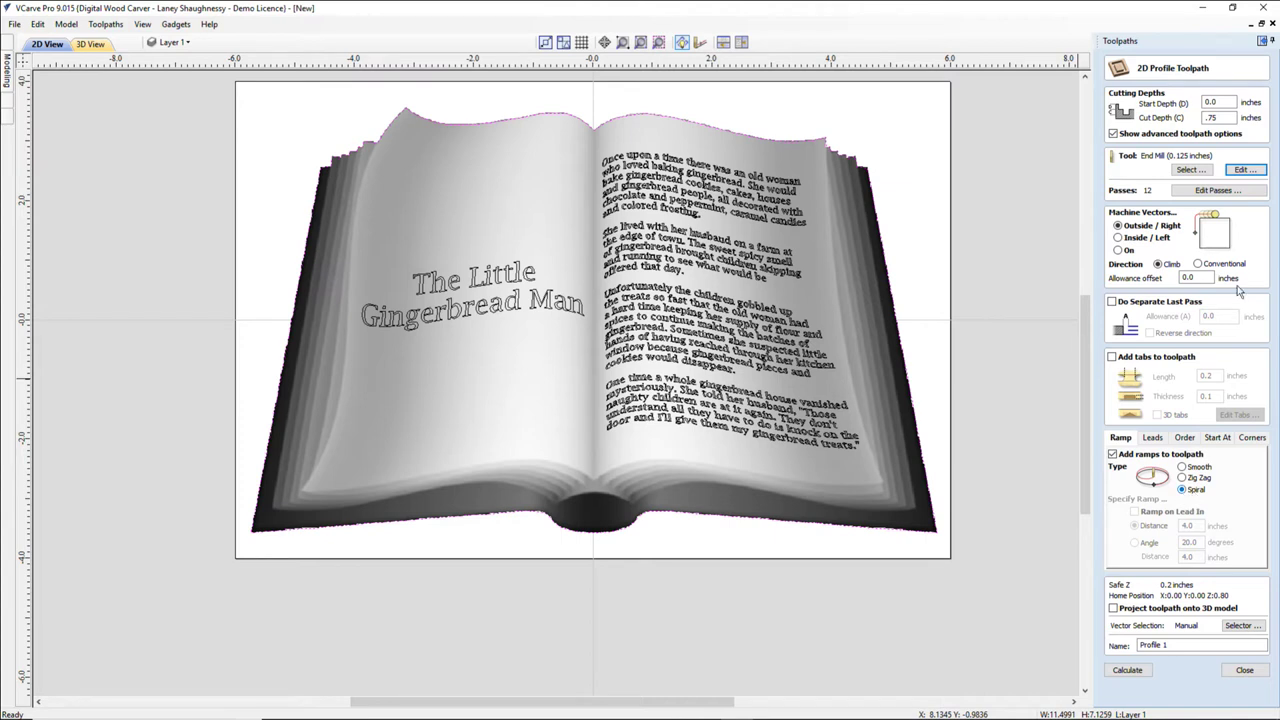
- Set the 0.125 inch end mill's plunge rate to 50 inches/min
{"action": "left_click", "coordinate": [1241, 170]}
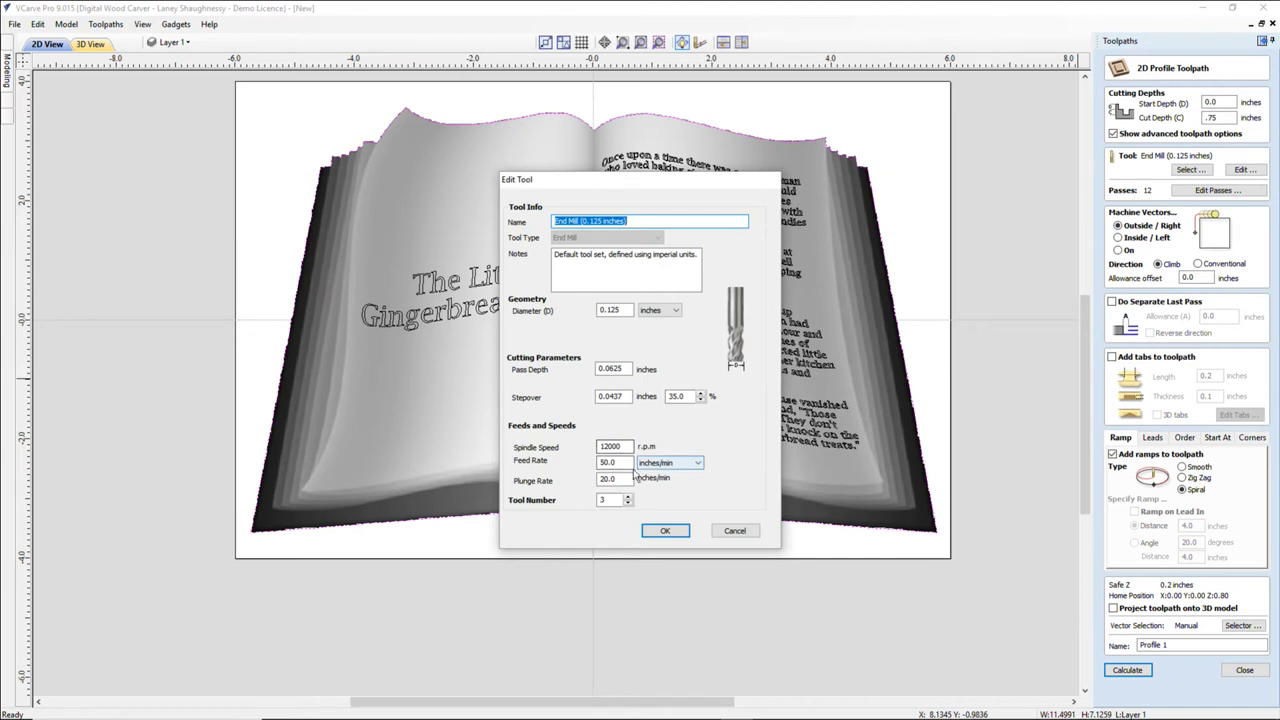
{"action": "left_click_drag", "start_coordinate": [628, 479], "coordinate": [590, 480]}
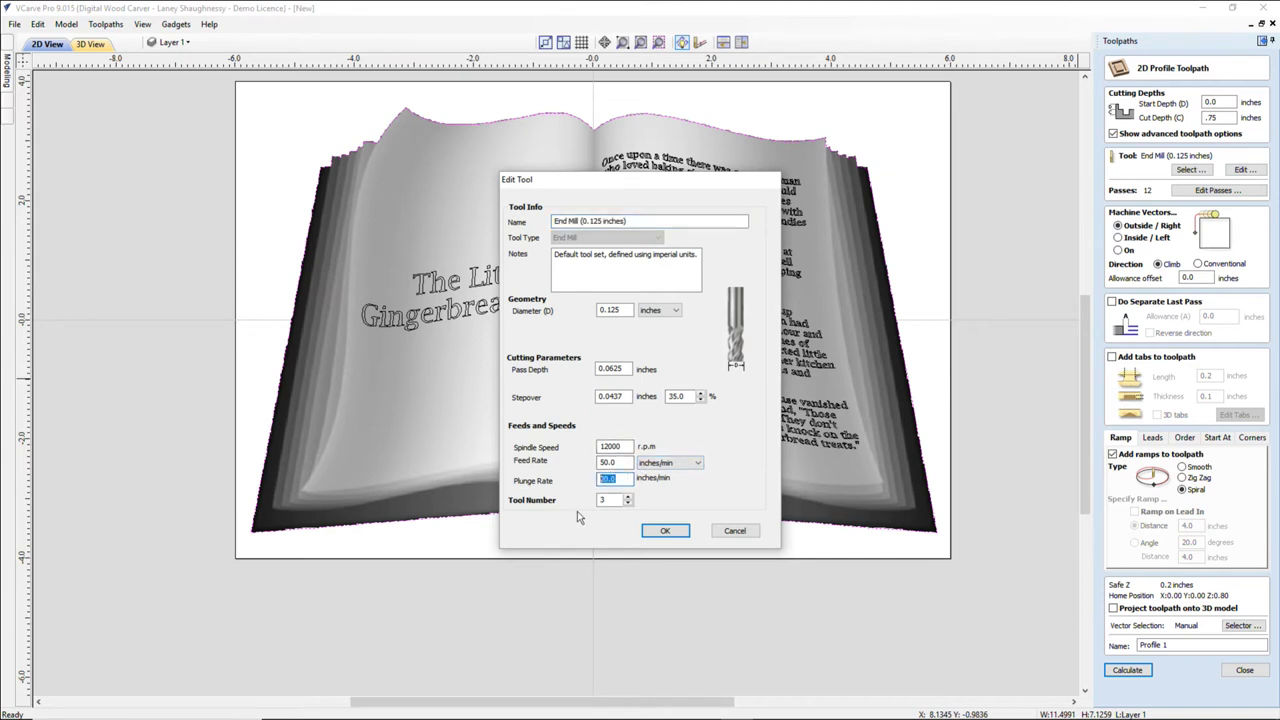
{"action": "type", "text": "50"}
{"action": "left_click", "coordinate": [664, 531]}
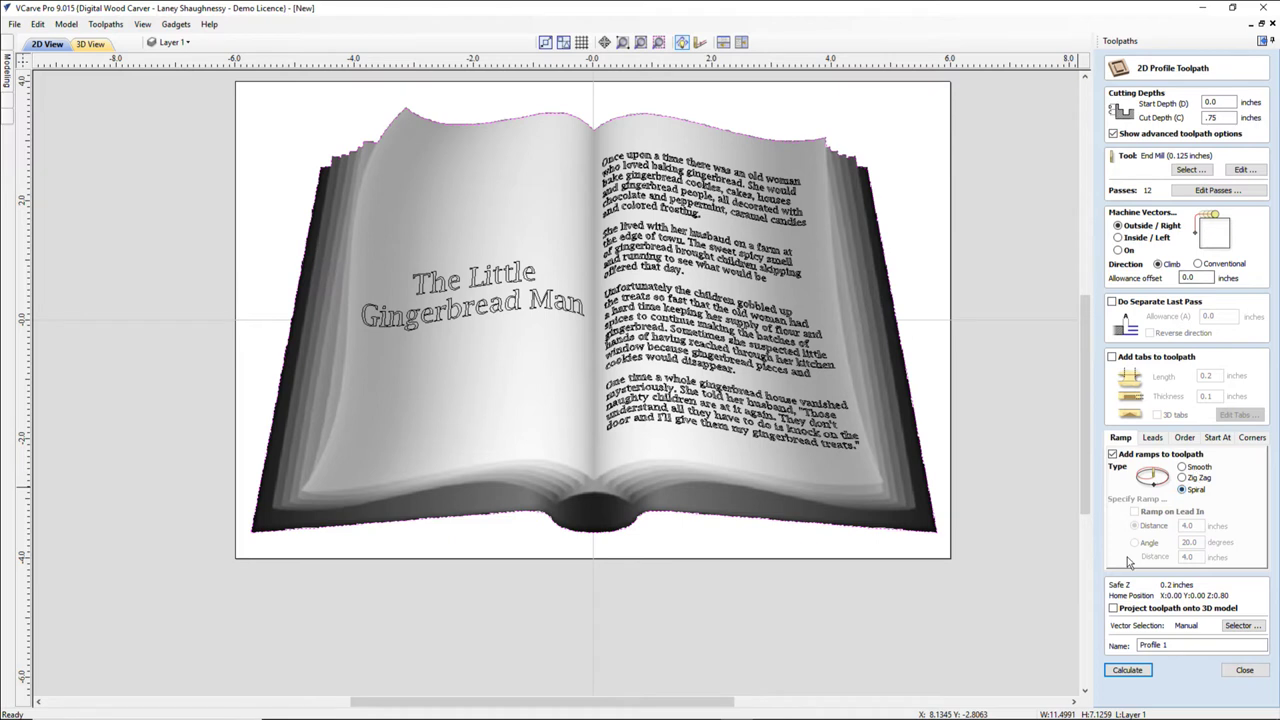
- Name the profile toolpath BookModel_Profile and calculate it
{"action": "left_click", "coordinate": [1172, 645]}
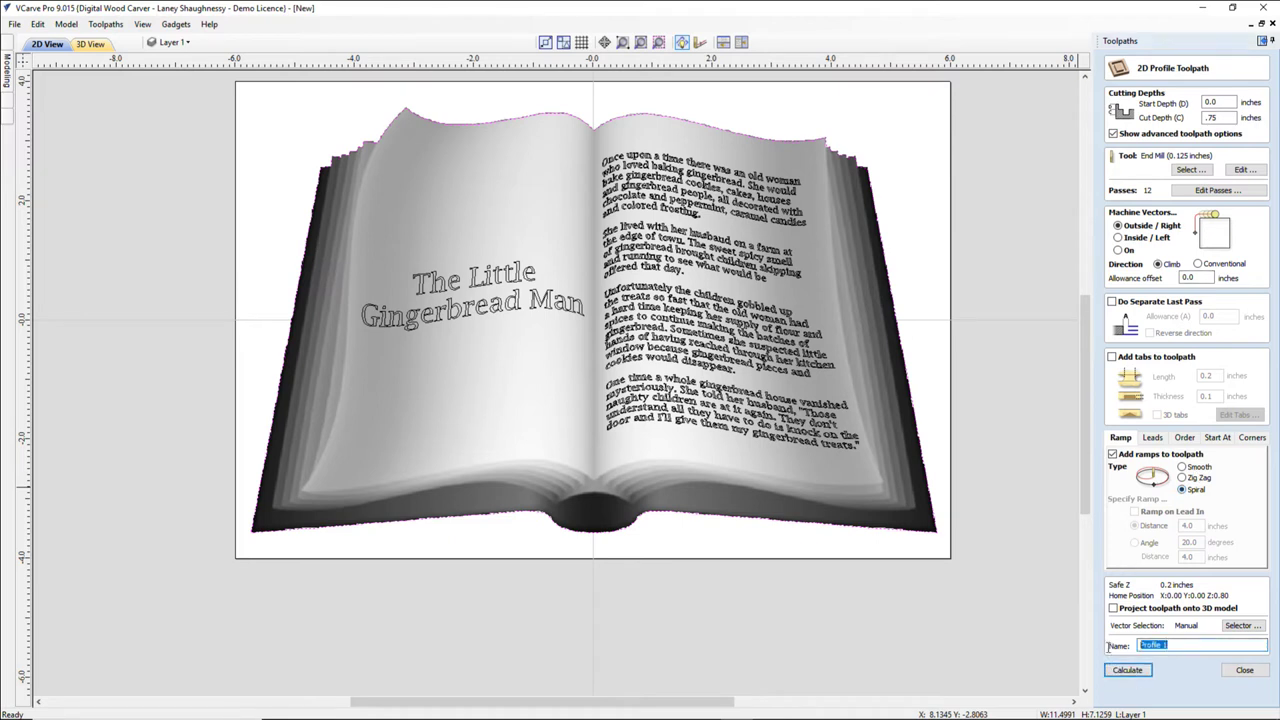
{"action": "type", "text": "BookModel"}
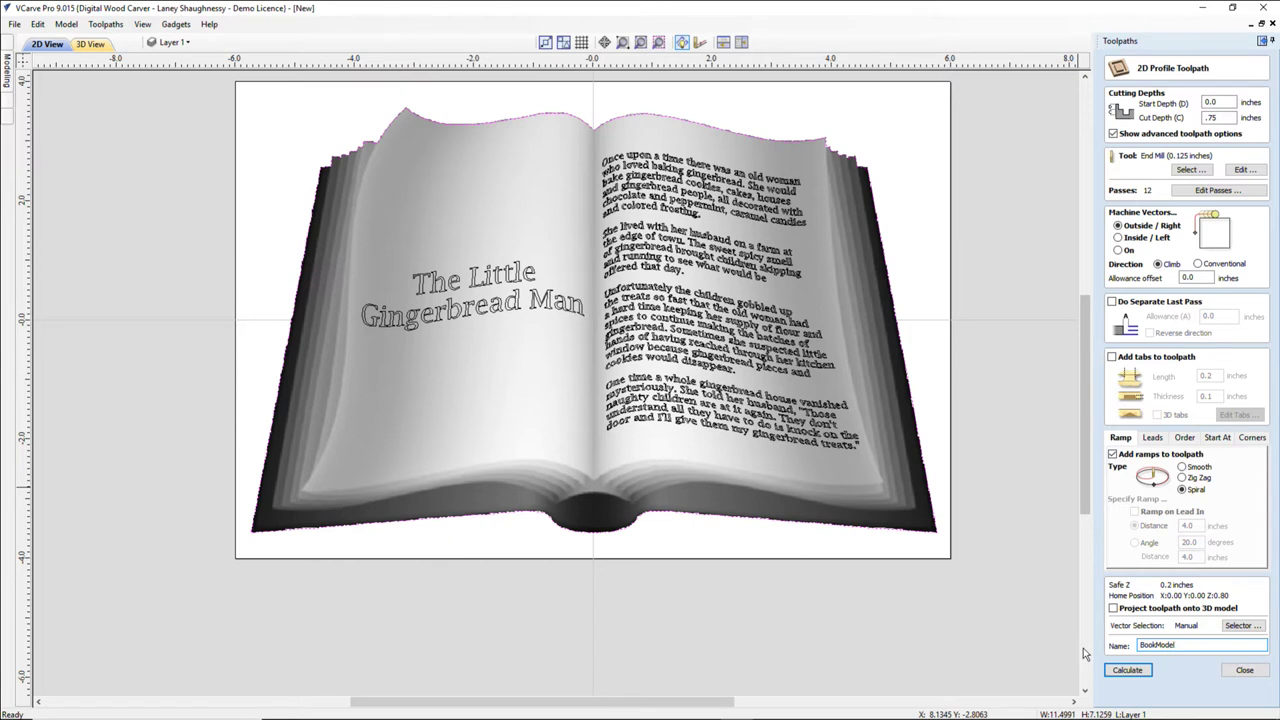
{"action": "type", "text": "_Proo"}
{"action": "key", "text": "BackSpace"}
{"action": "type", "text": "file"}
{"action": "left_click", "coordinate": [1130, 669]}
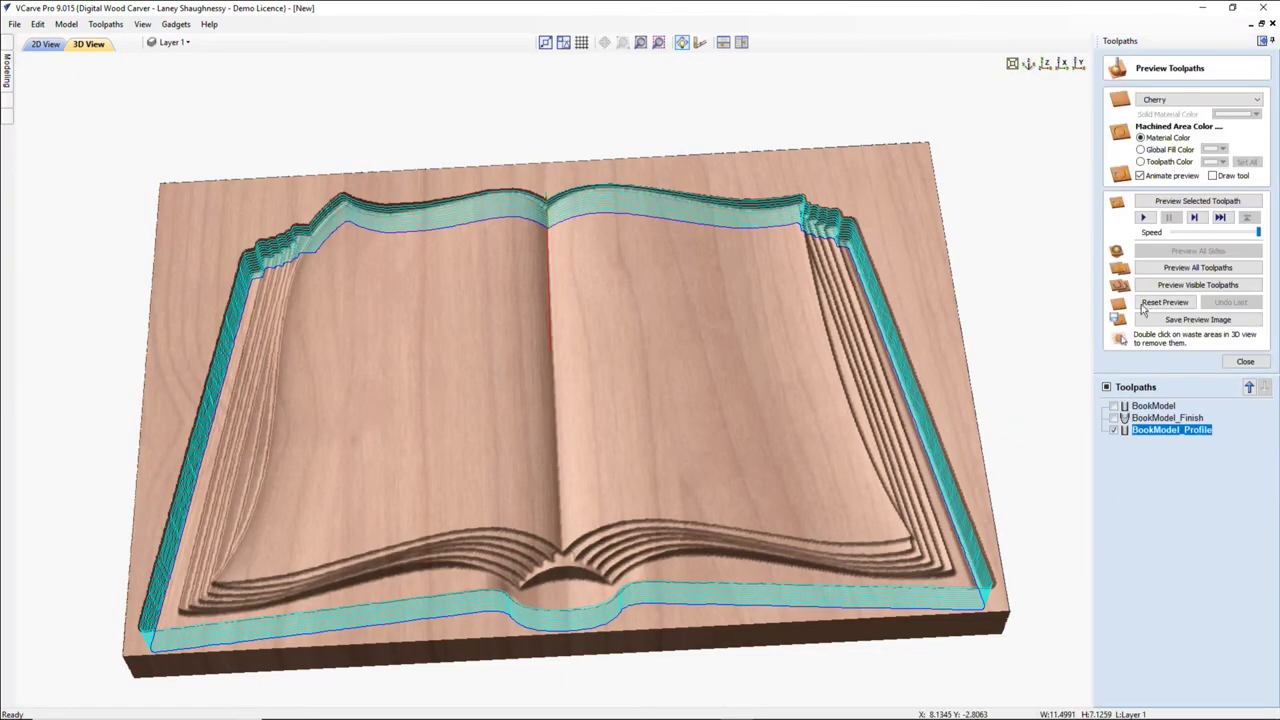
- Simulate the profile cut, removing the waste to view the freed book from several angles
{"action": "left_click", "coordinate": [1186, 201]}
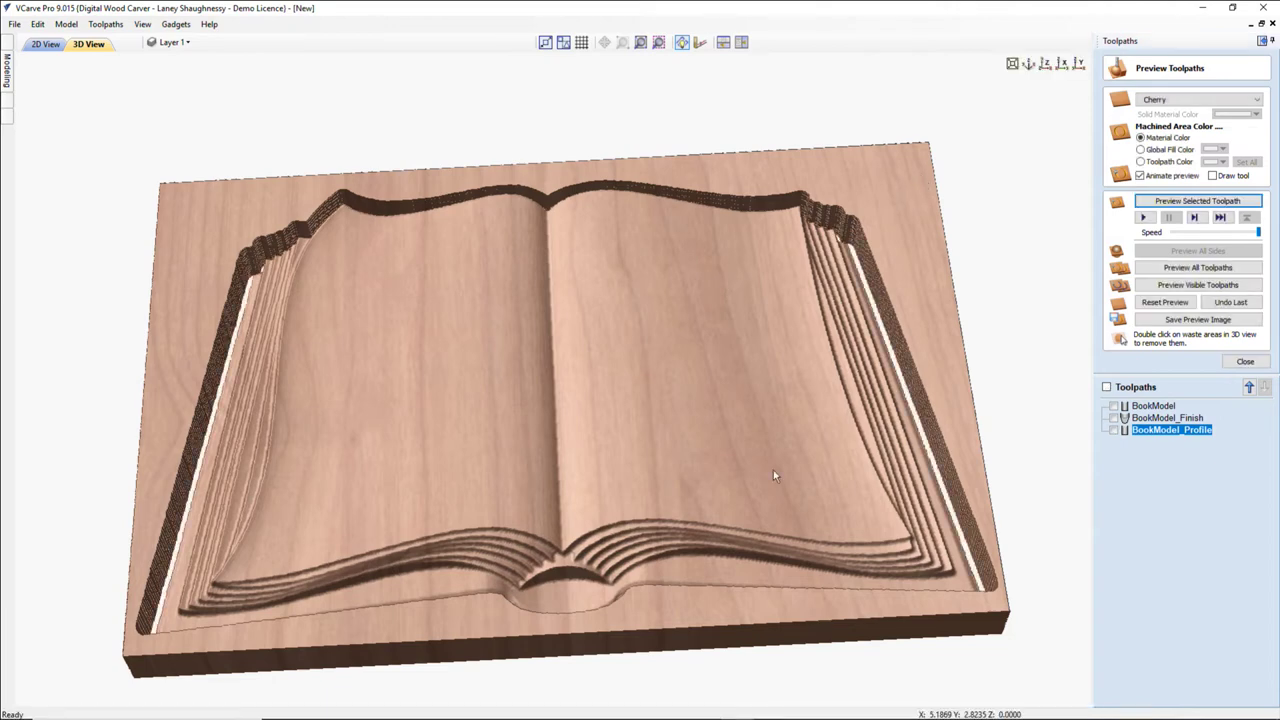
{"action": "double_click", "coordinate": [731, 545]}
{"action": "left_click_drag", "start_coordinate": [731, 545], "coordinate": [636, 572]}
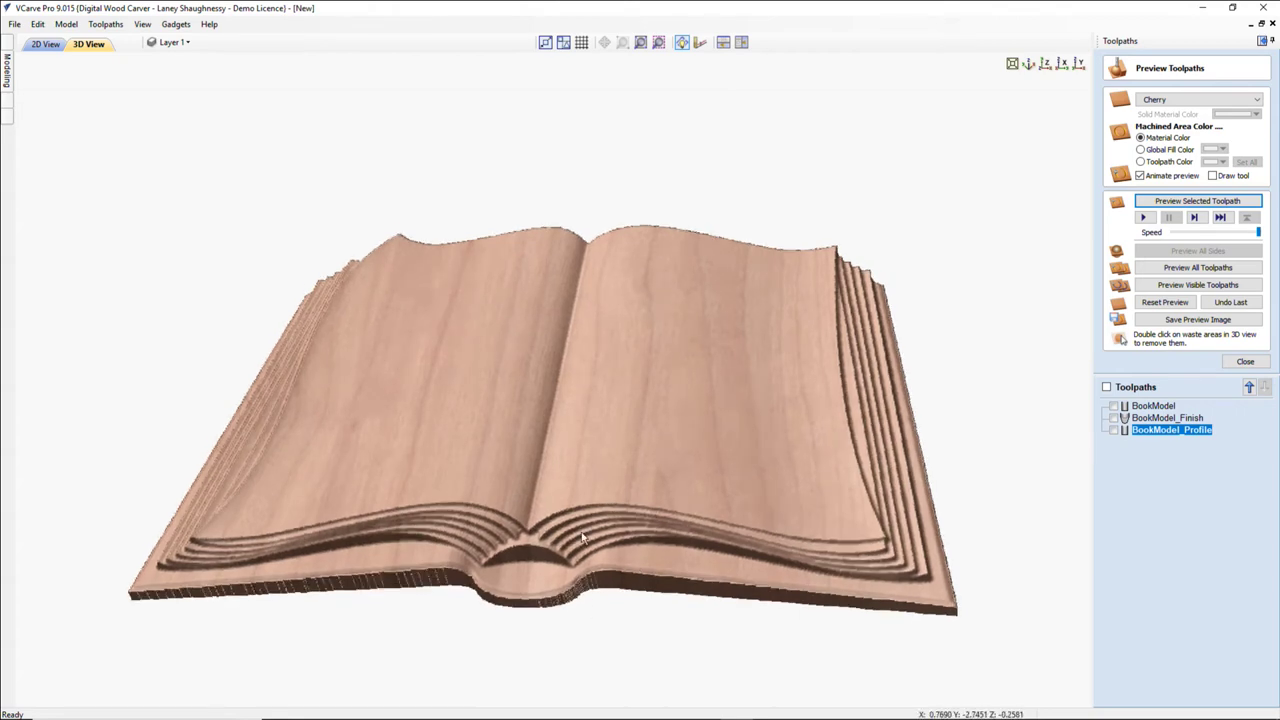
{"action": "left_click_drag", "start_coordinate": [610, 526], "coordinate": [622, 541]}
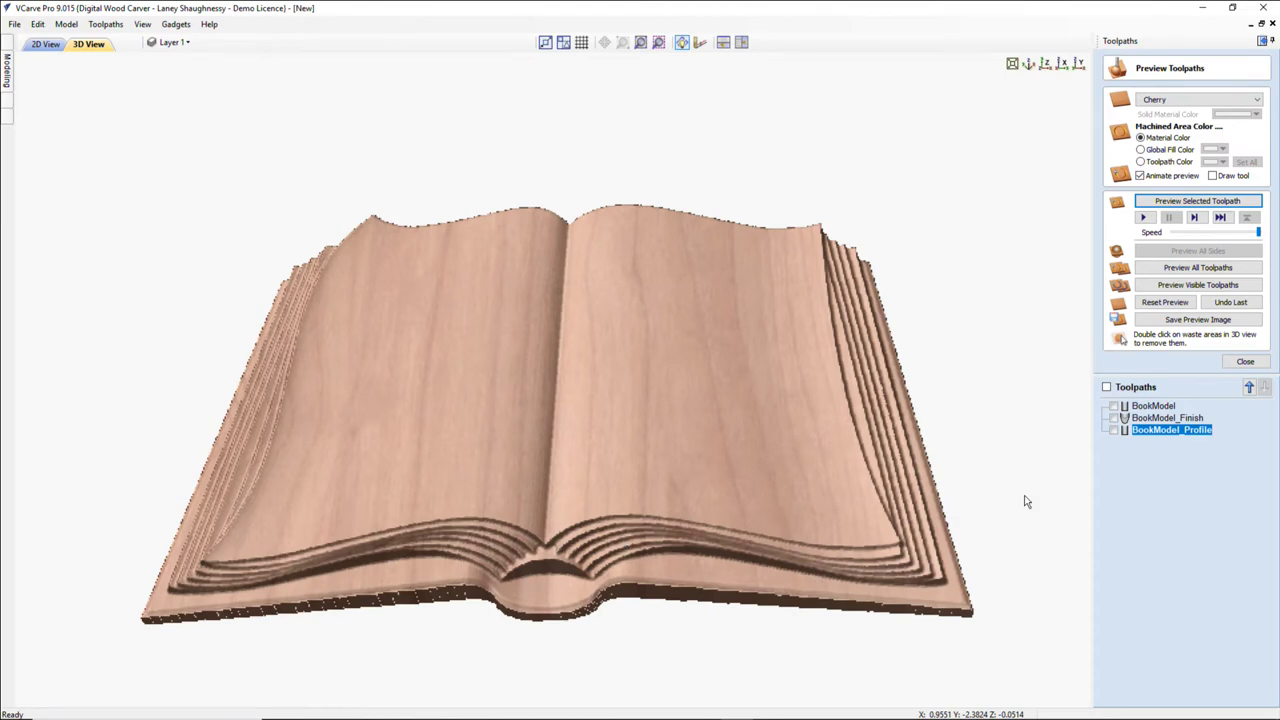
{"action": "double_click", "coordinate": [1160, 430]}
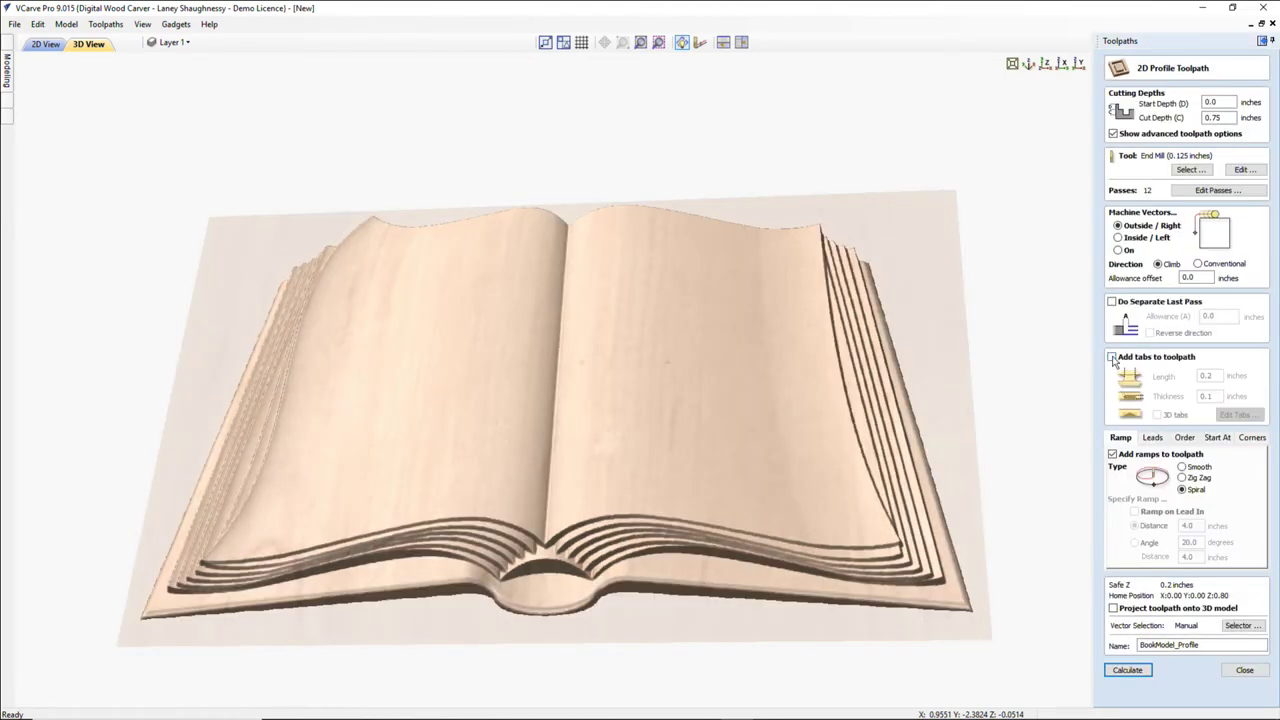
- Enable tabs, place eight tabs around the book outline, and recalculate the profile
{"action": "left_click", "coordinate": [1112, 357]}
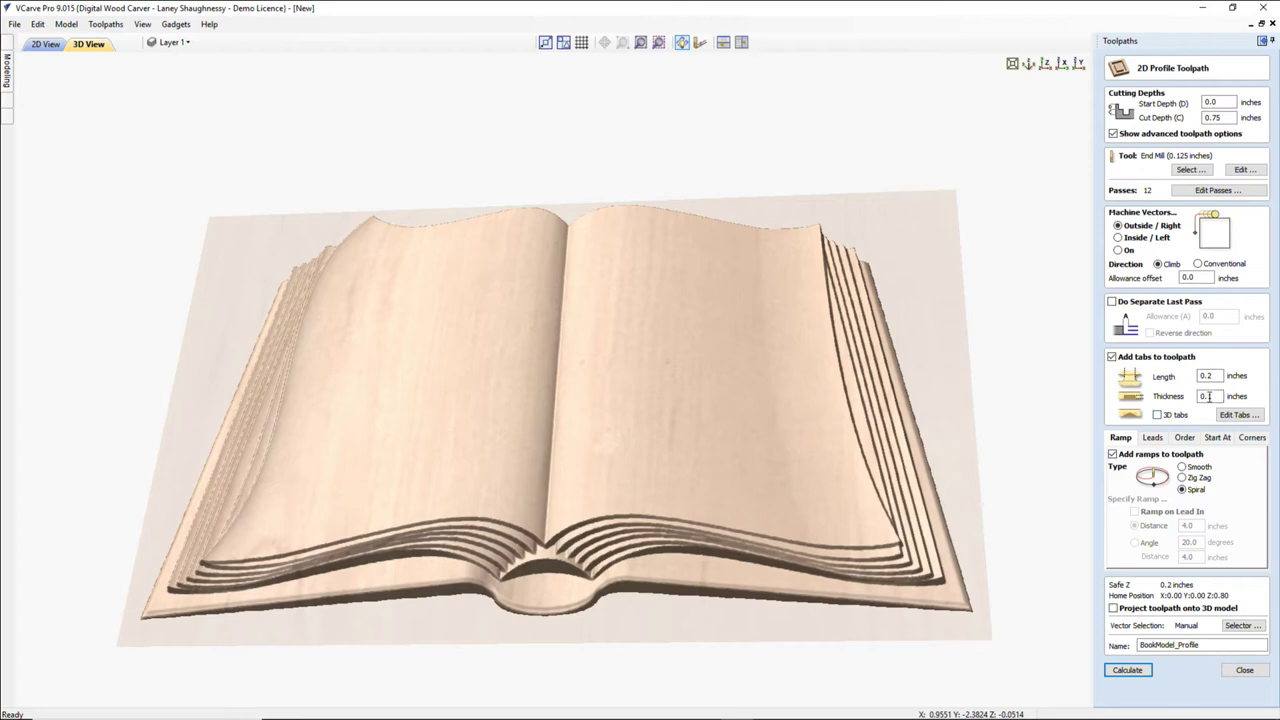
{"action": "left_click", "coordinate": [1239, 414]}
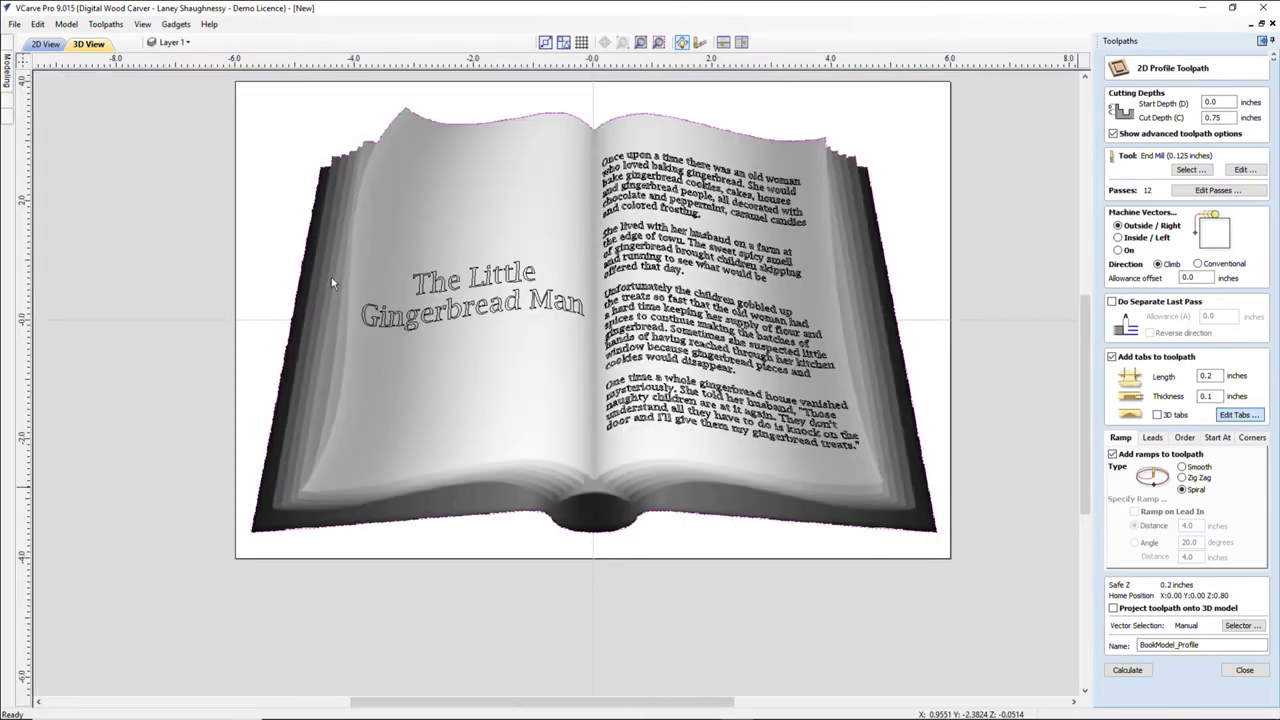
{"action": "left_click", "coordinate": [314, 210]}
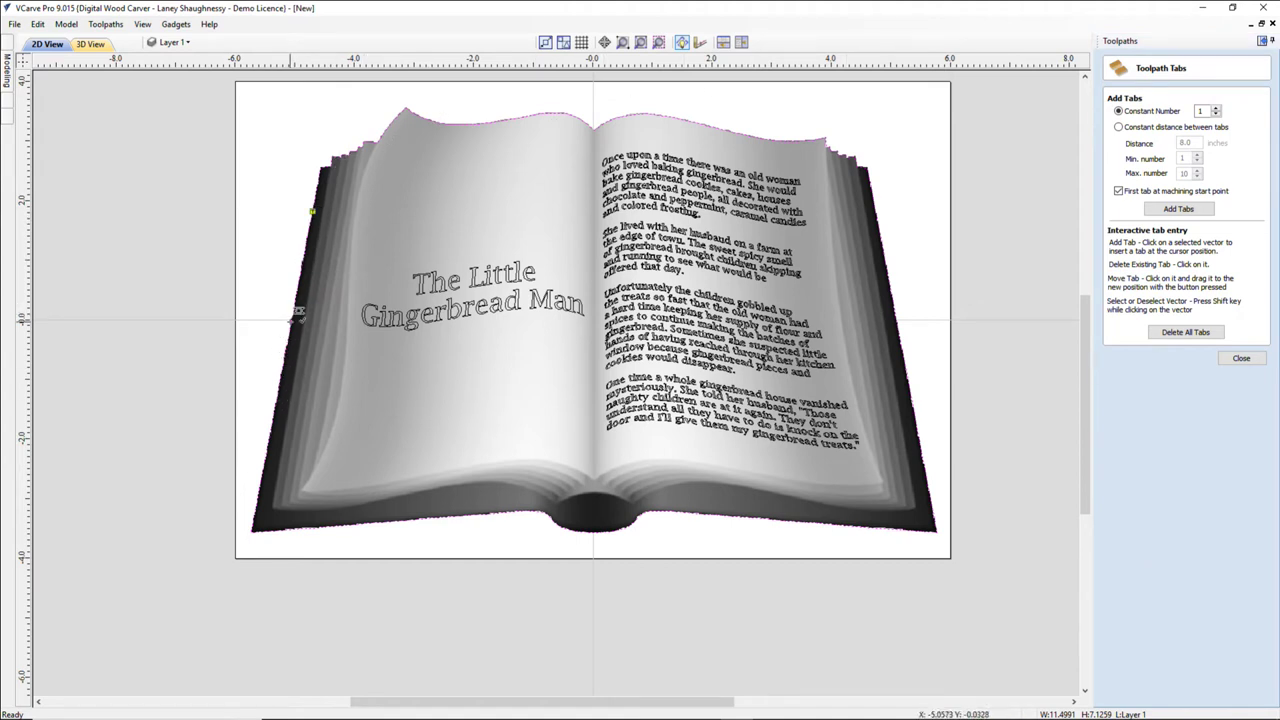
{"action": "left_click", "coordinate": [291, 318]}
{"action": "left_click", "coordinate": [265, 455]}
{"action": "left_click", "coordinate": [873, 202]}
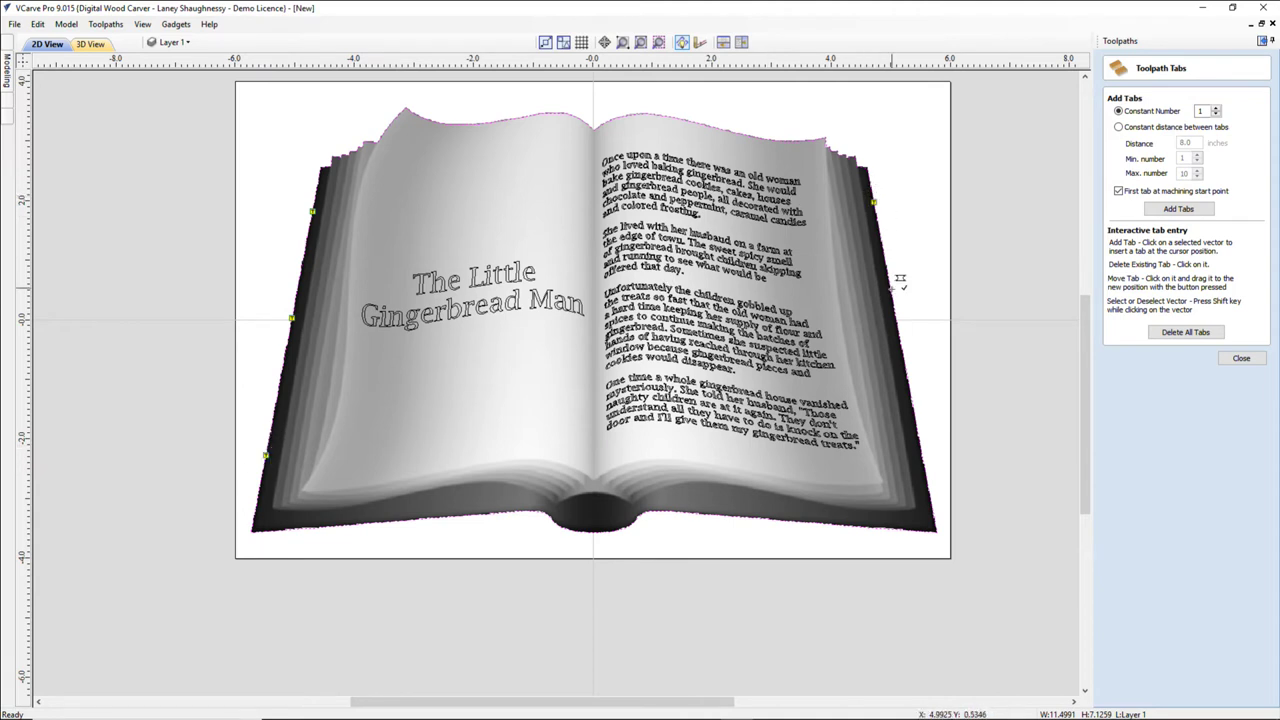
{"action": "left_click", "coordinate": [892, 297]}
{"action": "left_click", "coordinate": [921, 445]}
{"action": "left_click", "coordinate": [765, 519]}
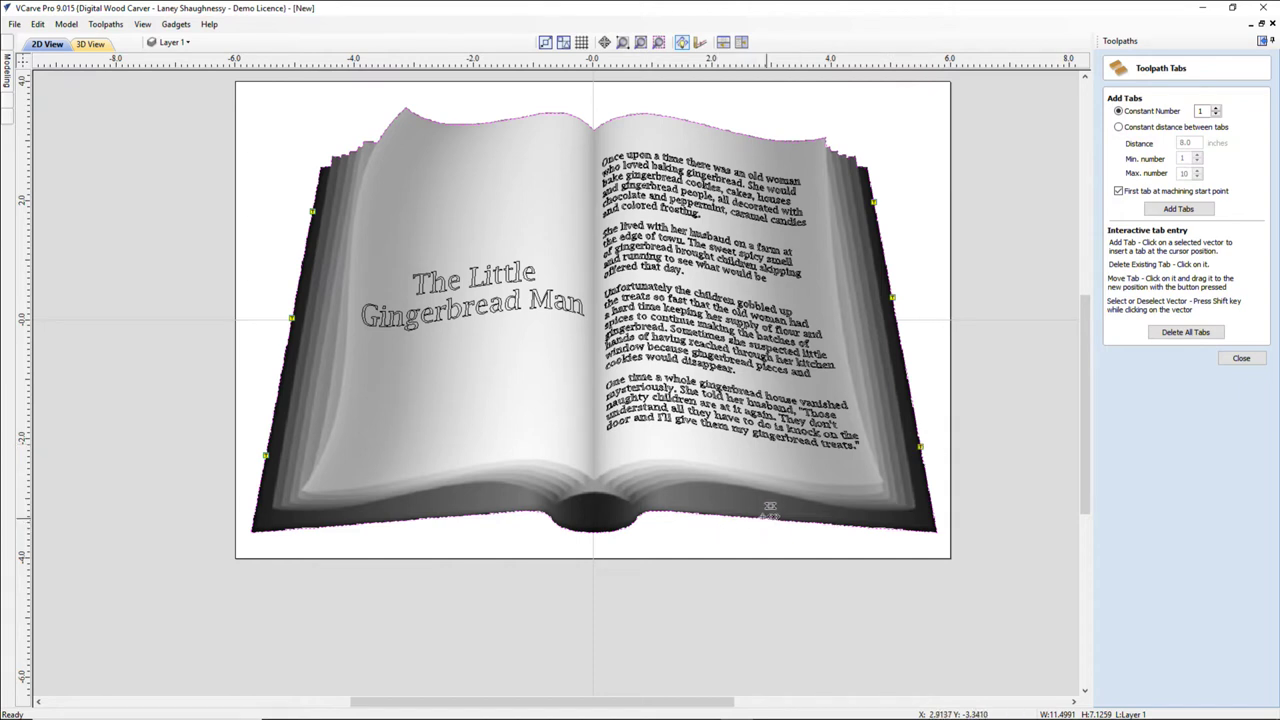
{"action": "left_click", "coordinate": [436, 514]}
{"action": "left_click", "coordinate": [1241, 358]}
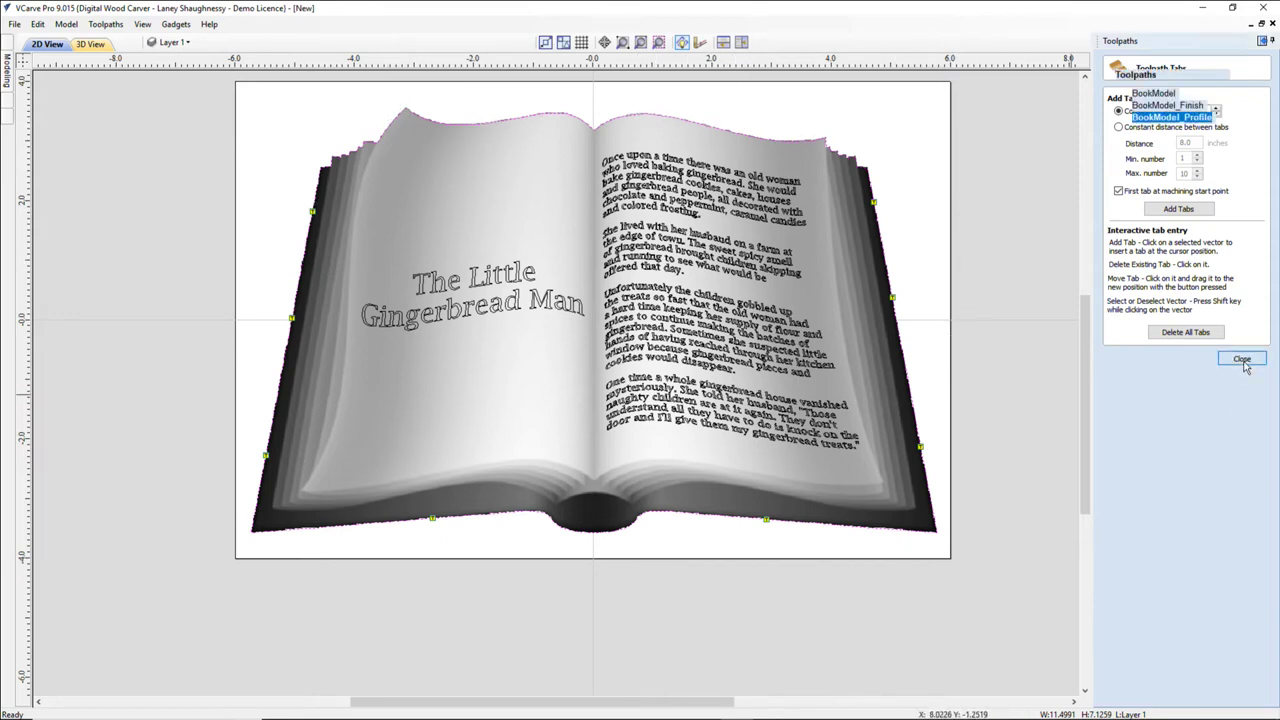
{"action": "left_click", "coordinate": [1127, 669]}
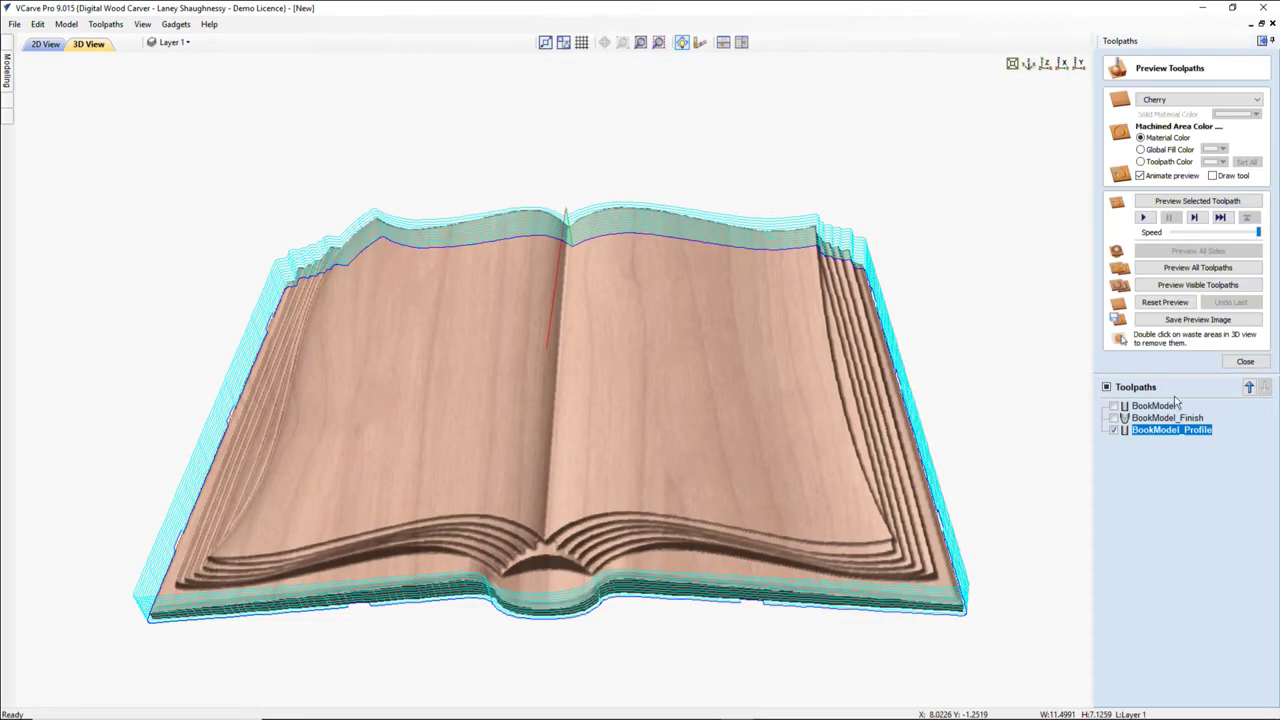
- Return to the 2D design, hide the profile toolpath outline, and select the book's text
{"action": "left_click", "coordinate": [1245, 363]}
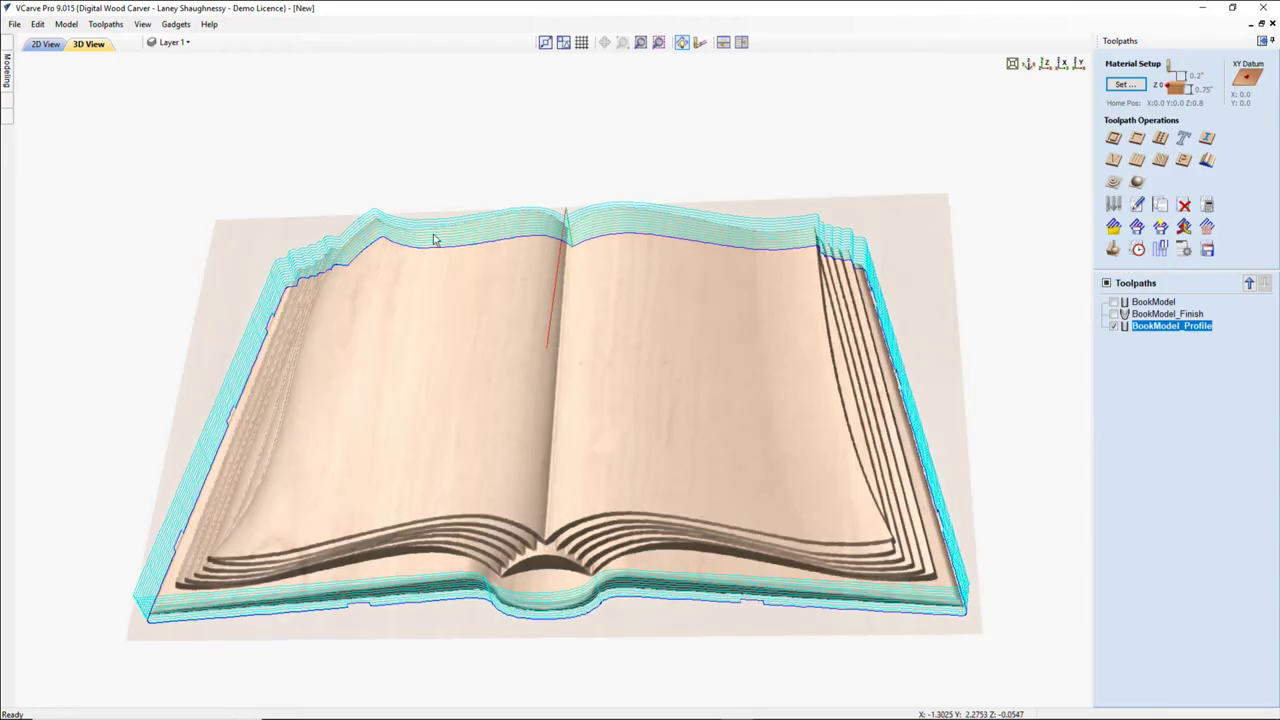
{"action": "left_click", "coordinate": [54, 46]}
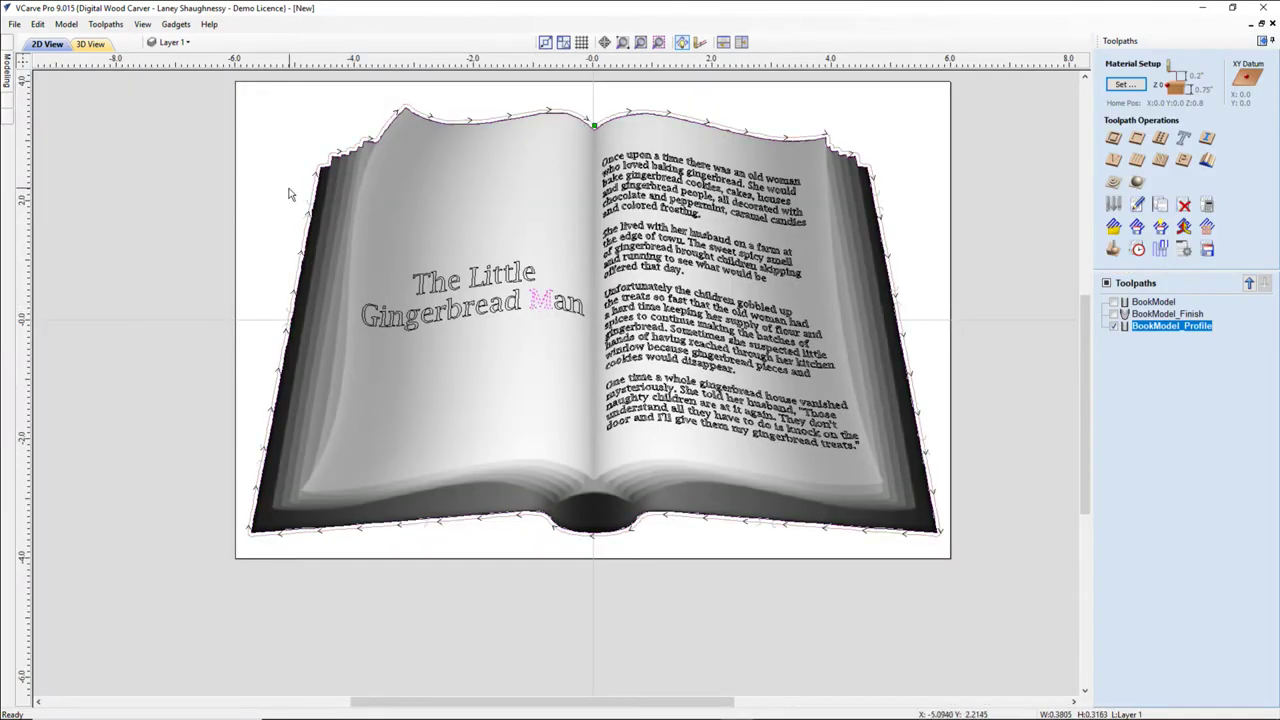
{"action": "left_click", "coordinate": [1114, 327]}
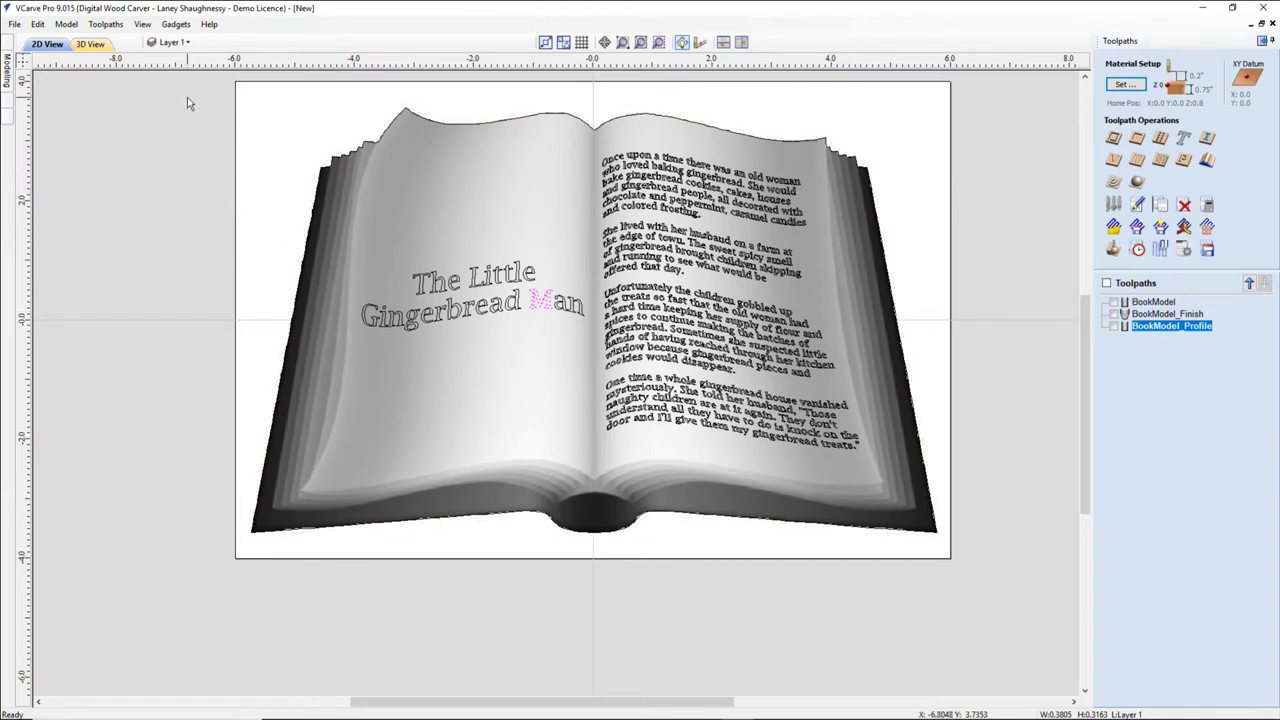
{"action": "mouse_move", "coordinate": [187, 97]}
{"action": "left_mouse_down"}
{"action": "mouse_move", "coordinate": [849, 351]}
{"action": "mouse_move", "coordinate": [870, 508]}
{"action": "left_mouse_up"}
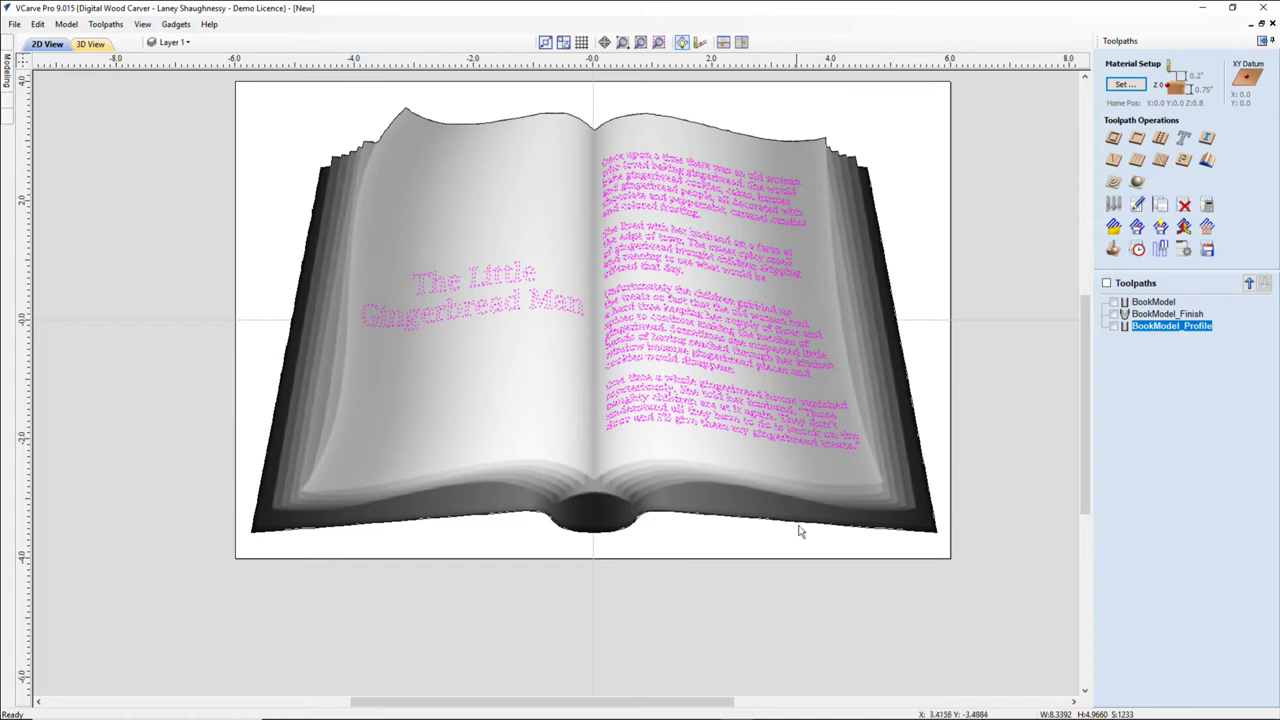
- Calculate a V-Carve engraving for the text, leaving projection onto the 3D model off
{"action": "left_click", "coordinate": [1113, 161]}
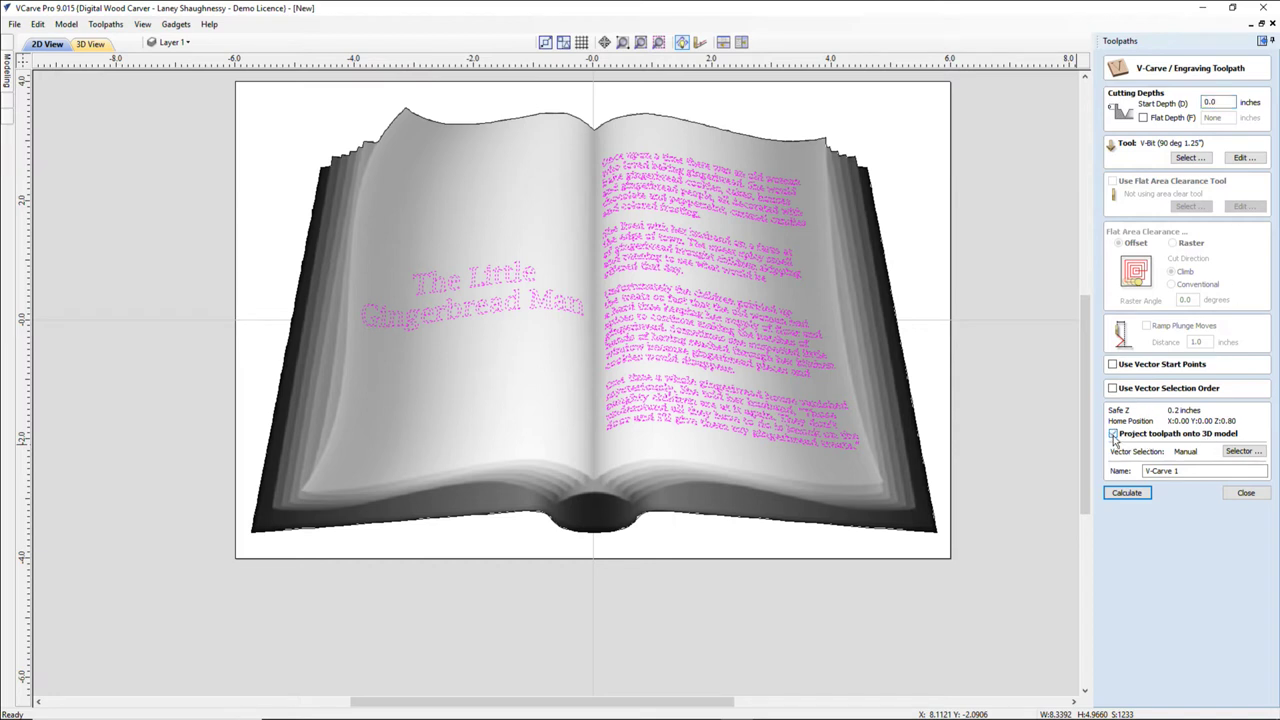
{"action": "left_click", "coordinate": [1114, 435]}
{"action": "left_click_drag", "start_coordinate": [1230, 103], "coordinate": [1193, 104]}
{"action": "left_click", "coordinate": [1114, 434]}
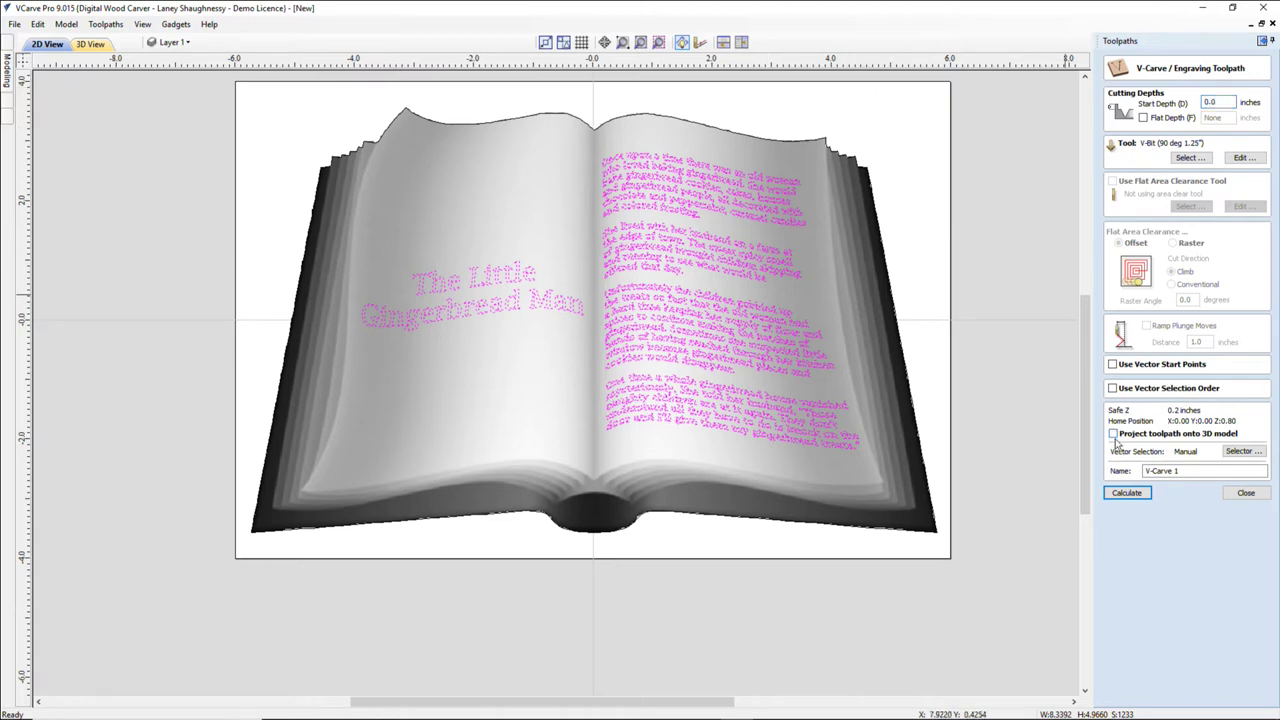
{"action": "left_click", "coordinate": [1127, 494]}
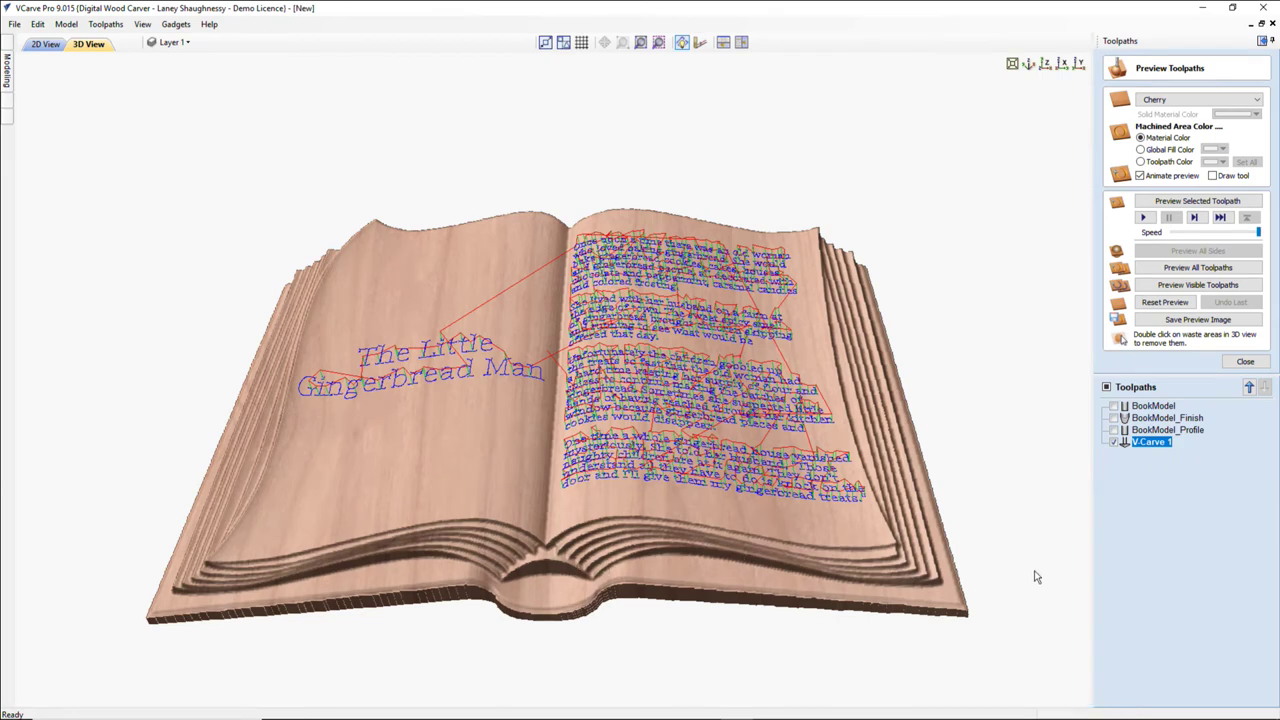
- Orbit the book relief to a tilted frontal view and simulate the V-Carve 1 toolpath
{"action": "mouse_move", "coordinate": [670, 563]}
{"action": "left_mouse_down"}
{"action": "mouse_move", "coordinate": [649, 484]}
{"action": "mouse_move", "coordinate": [606, 451]}
{"action": "mouse_move", "coordinate": [700, 405]}
{"action": "left_mouse_up"}
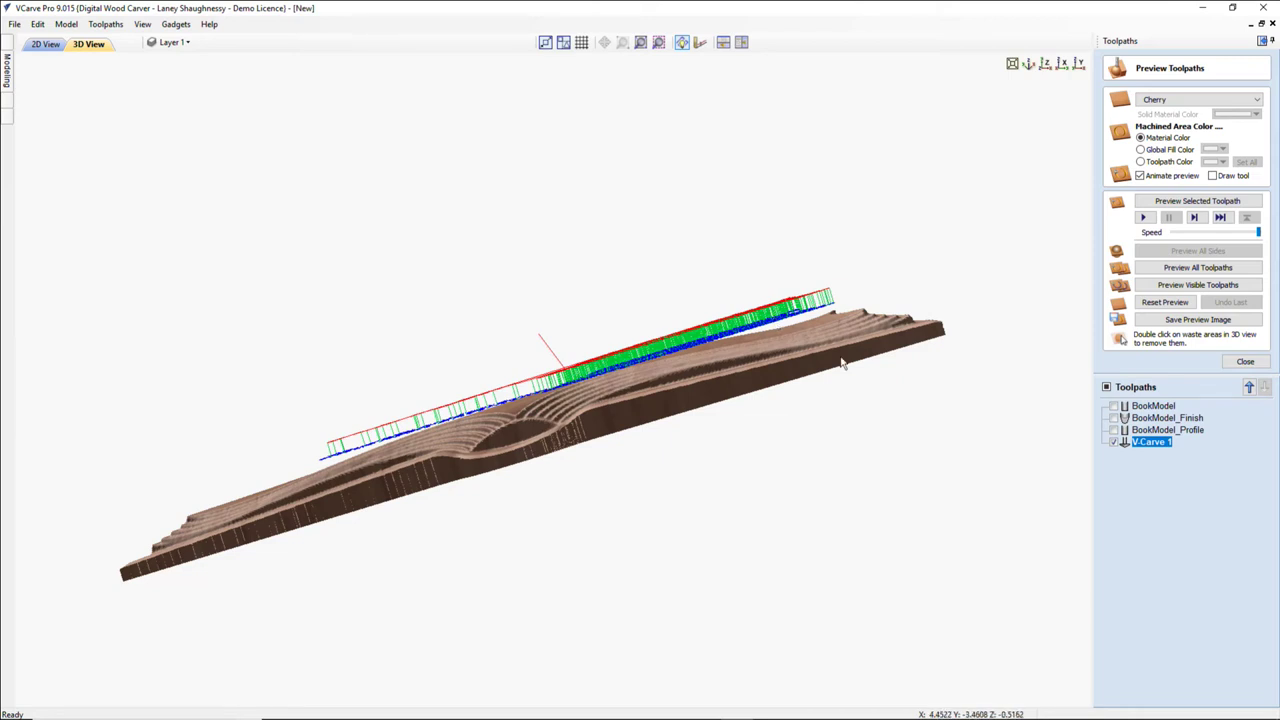
{"action": "mouse_move", "coordinate": [790, 382]}
{"action": "left_mouse_down"}
{"action": "mouse_move", "coordinate": [749, 392]}
{"action": "mouse_move", "coordinate": [797, 362]}
{"action": "left_mouse_up"}
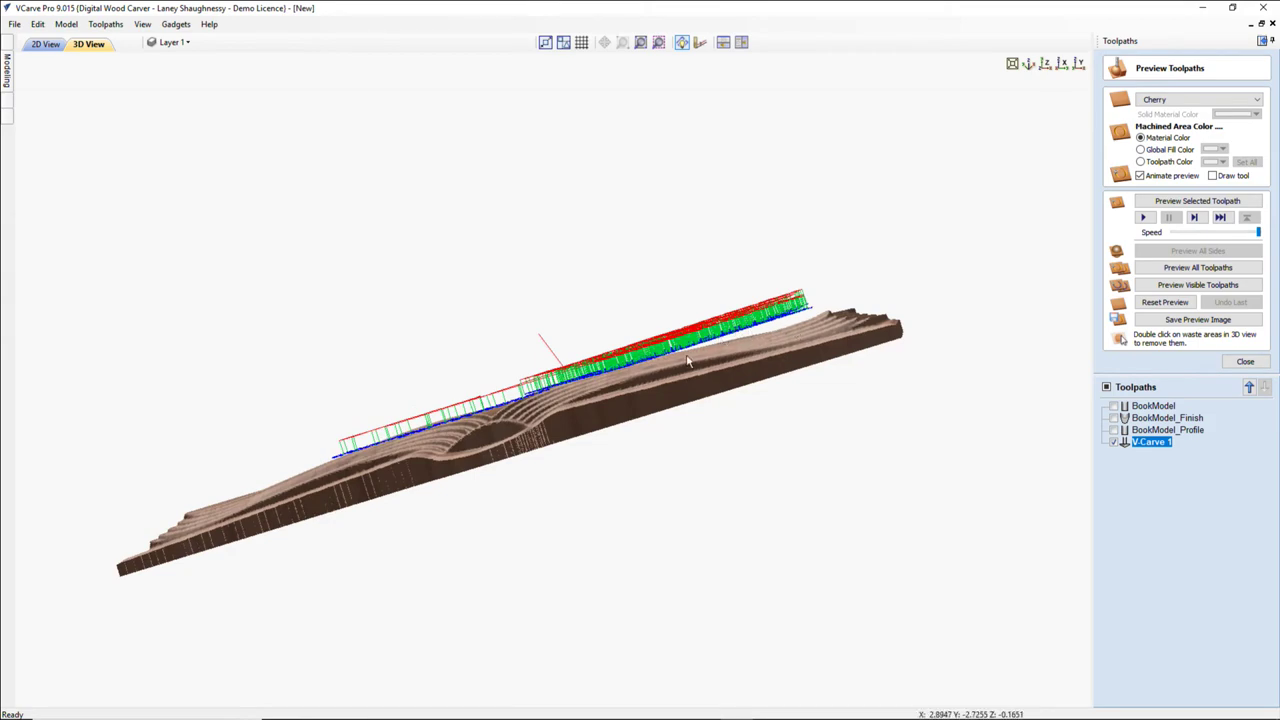
{"action": "left_click_drag", "start_coordinate": [780, 523], "coordinate": [815, 552]}
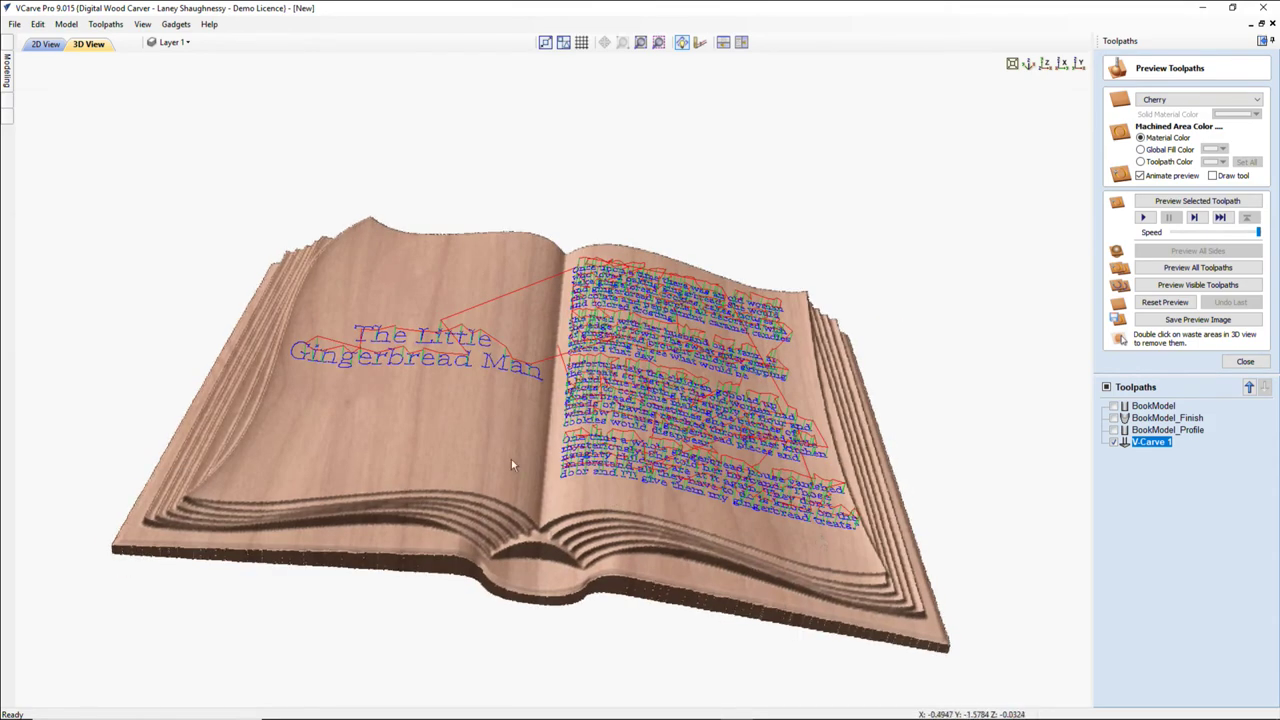
{"action": "left_click_drag", "start_coordinate": [514, 463], "coordinate": [530, 510]}
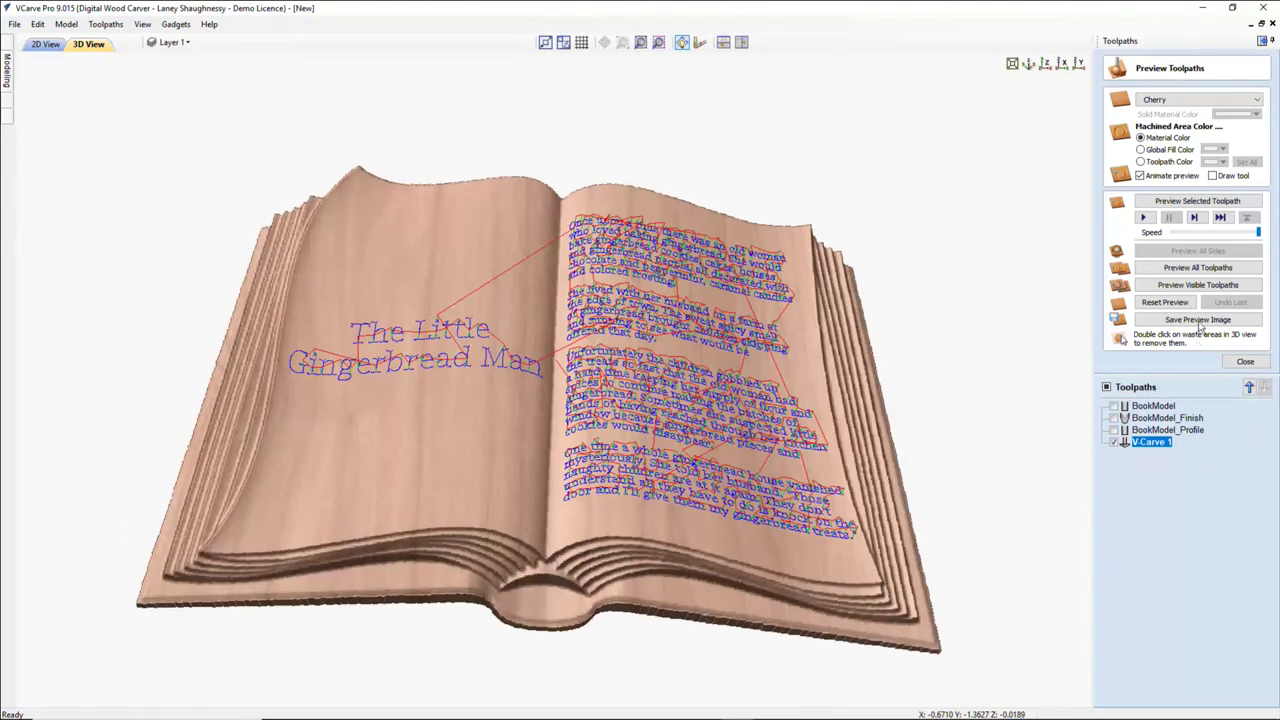
{"action": "left_click", "coordinate": [1172, 203]}
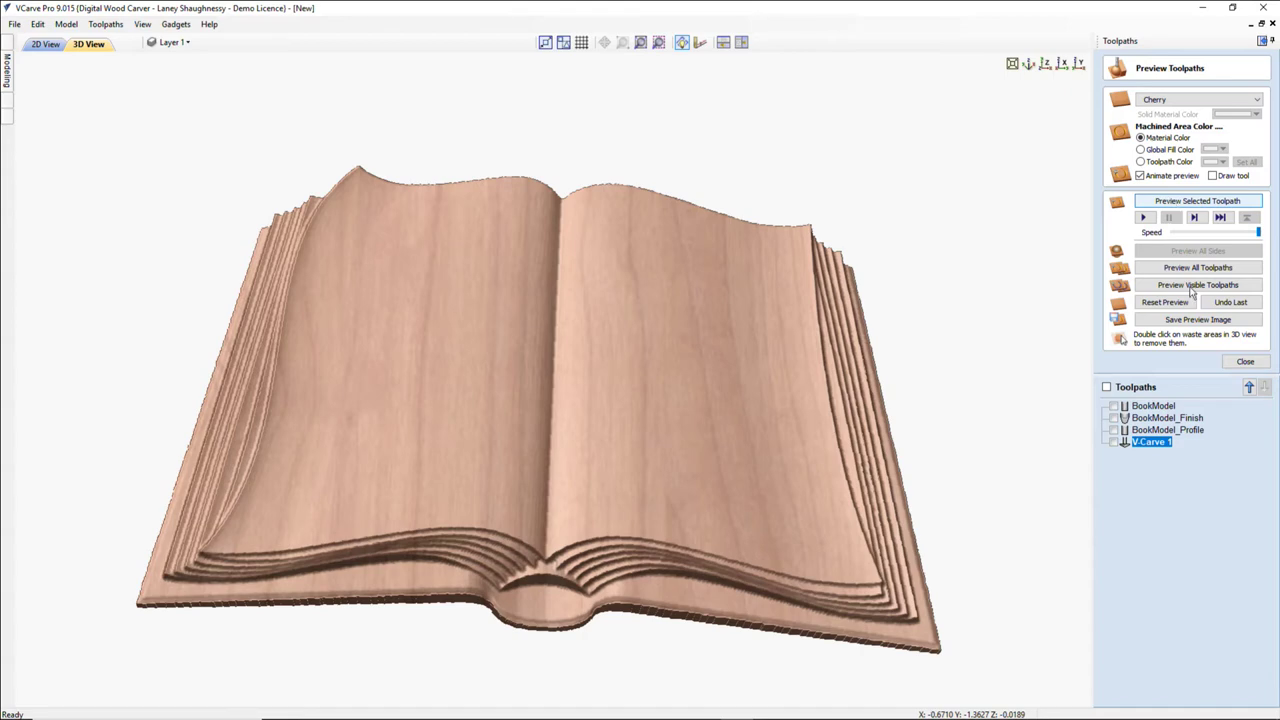
- Reopen the V-Carve 1 settings and enable projection onto the 3D model
{"action": "double_click", "coordinate": [1150, 443]}
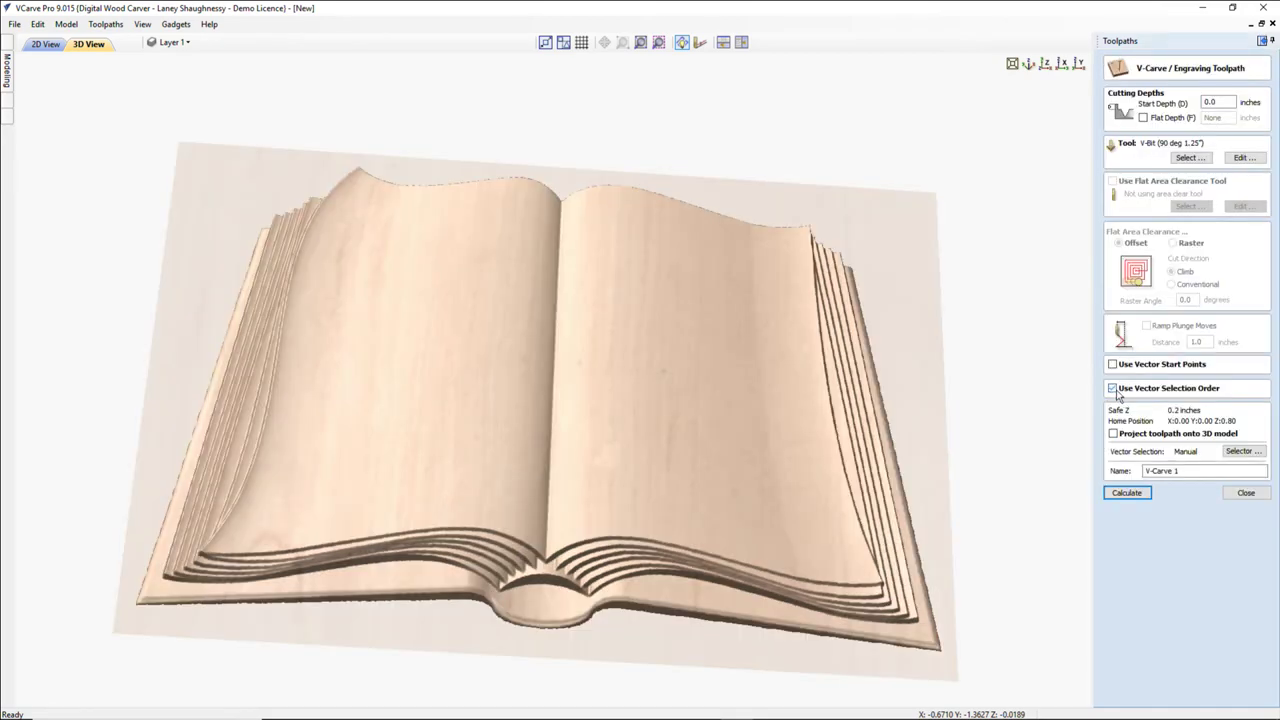
{"action": "double_click", "coordinate": [1214, 102]}
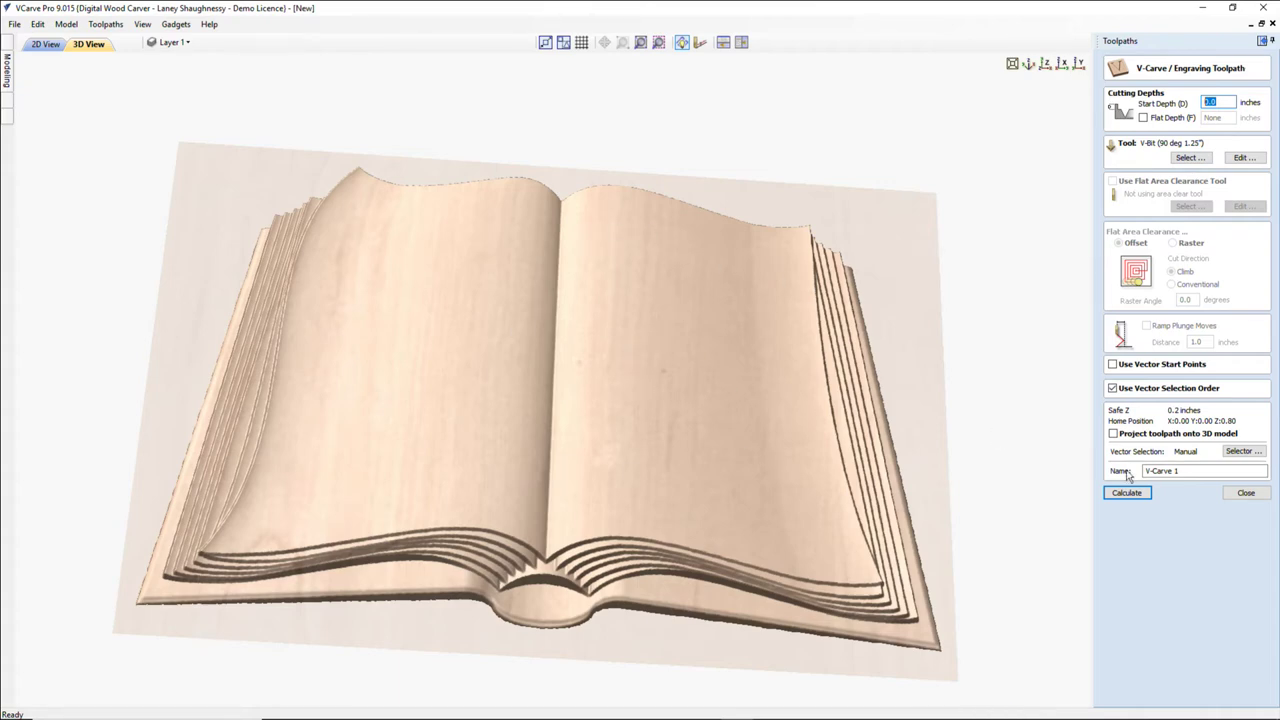
{"action": "left_click", "coordinate": [1113, 435]}
- Switch to the V-Bit (60 deg 0.25") tool and rename the toolpath BookModel_Text_VCarve
{"action": "left_click", "coordinate": [1189, 158]}
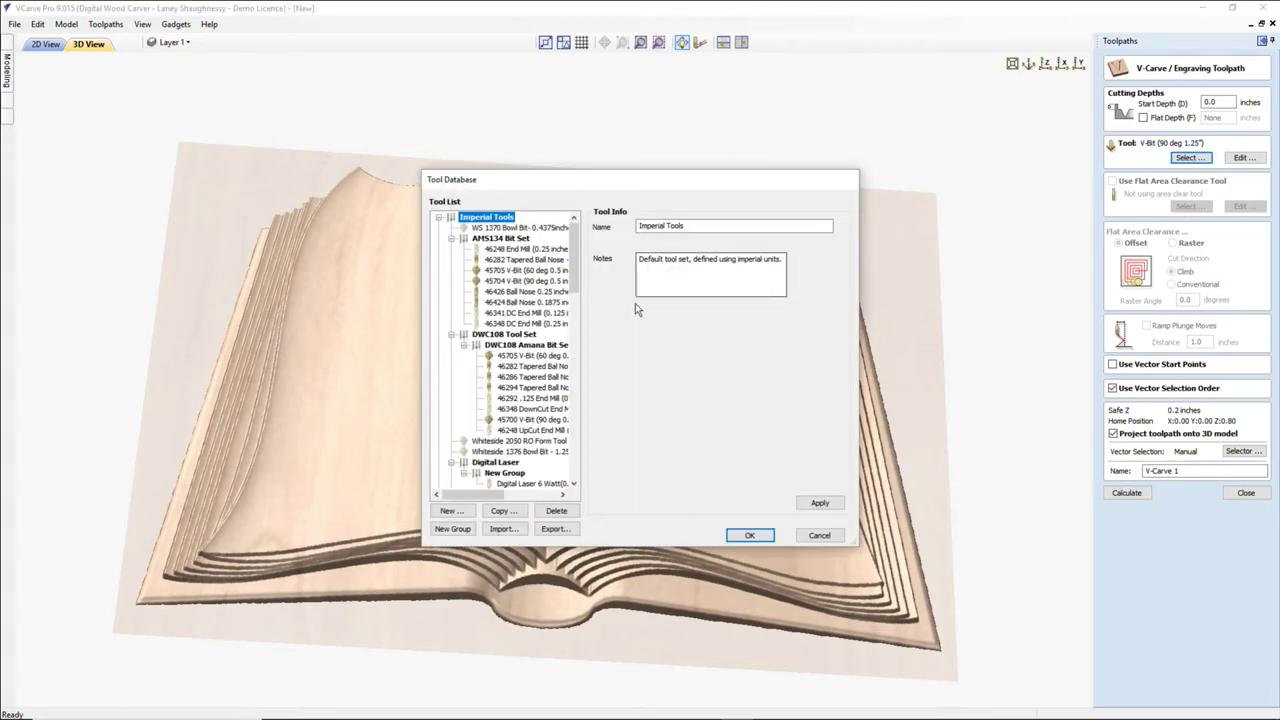
{"action": "mouse_move", "coordinate": [574, 270]}
{"action": "left_mouse_down"}
{"action": "mouse_move", "coordinate": [575, 295]}
{"action": "mouse_move", "coordinate": [577, 268]}
{"action": "left_mouse_up"}
{"action": "left_click_drag", "start_coordinate": [576, 268], "coordinate": [571, 365]}
{"action": "left_click", "coordinate": [541, 429]}
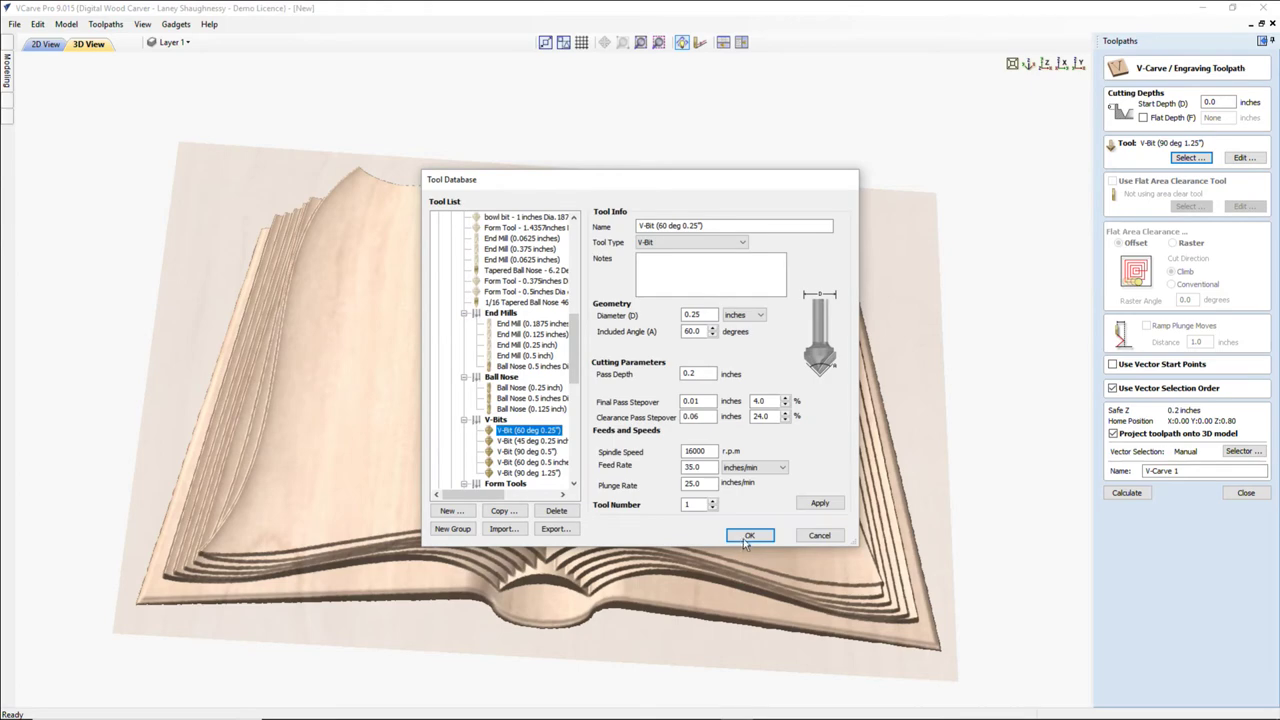
{"action": "left_click", "coordinate": [748, 536]}
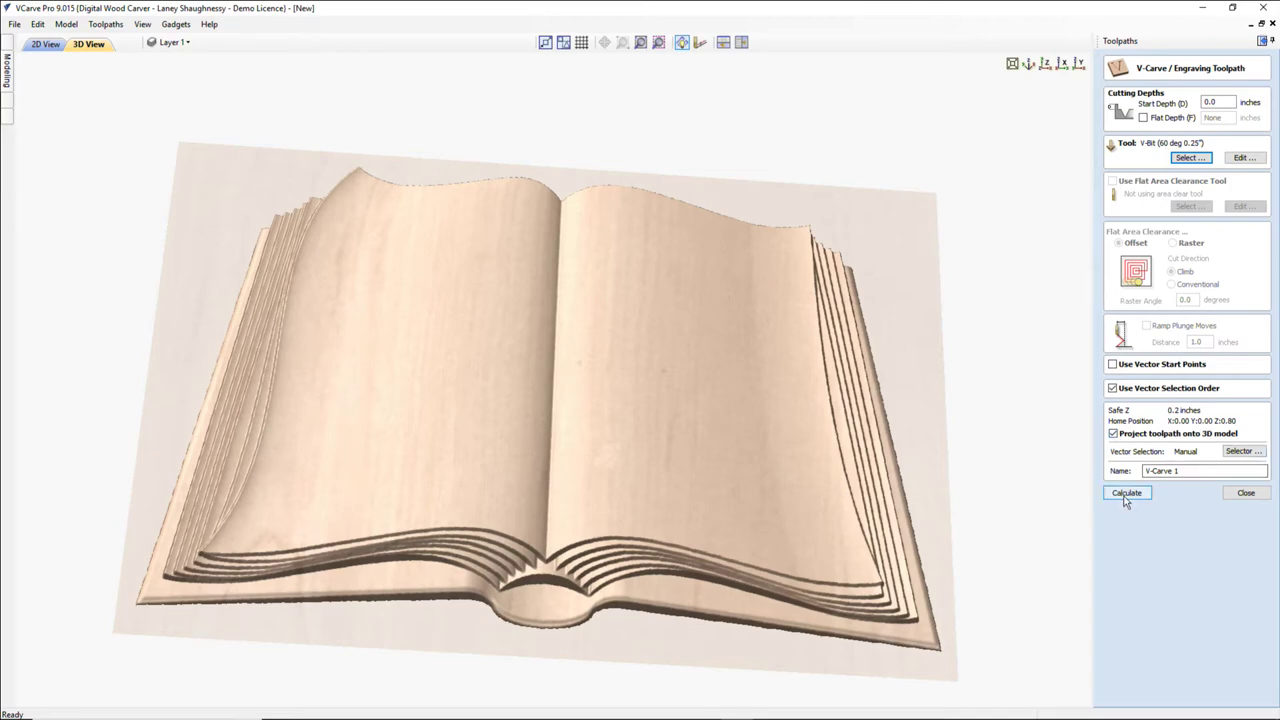
{"action": "left_click_drag", "start_coordinate": [1185, 470], "coordinate": [1117, 470]}
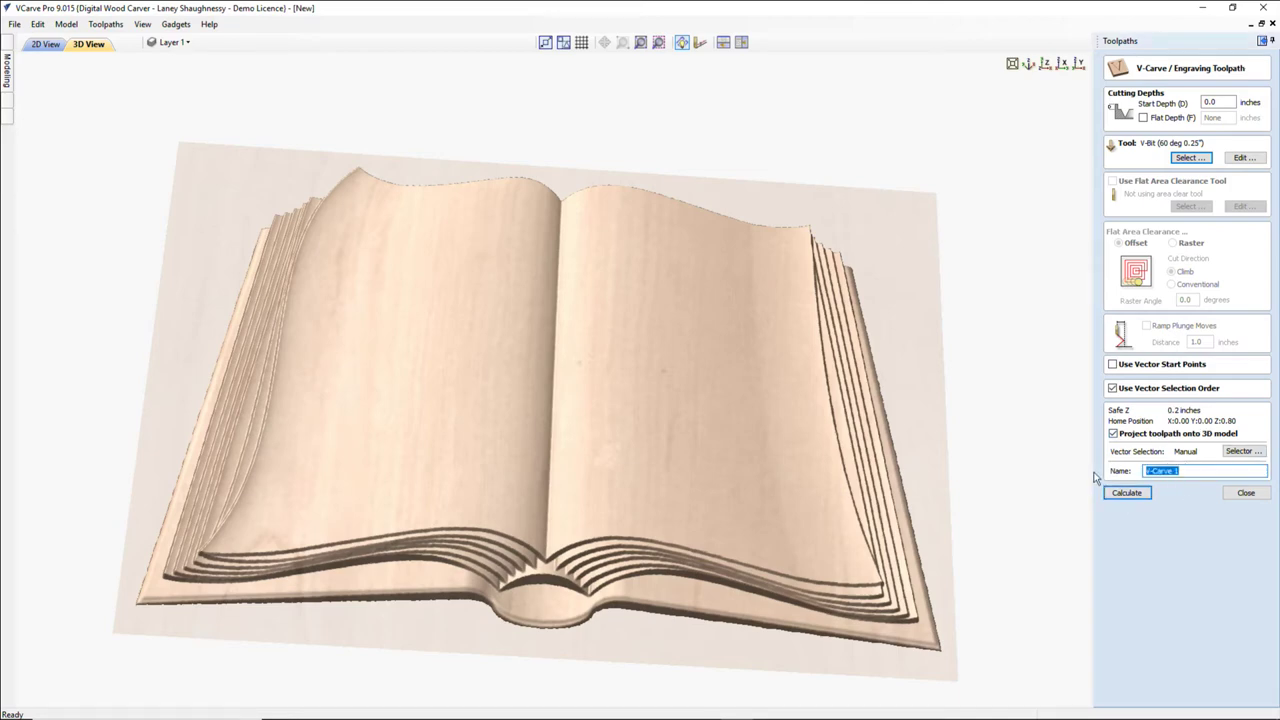
{"action": "type", "text": "BookModel_Text_"}
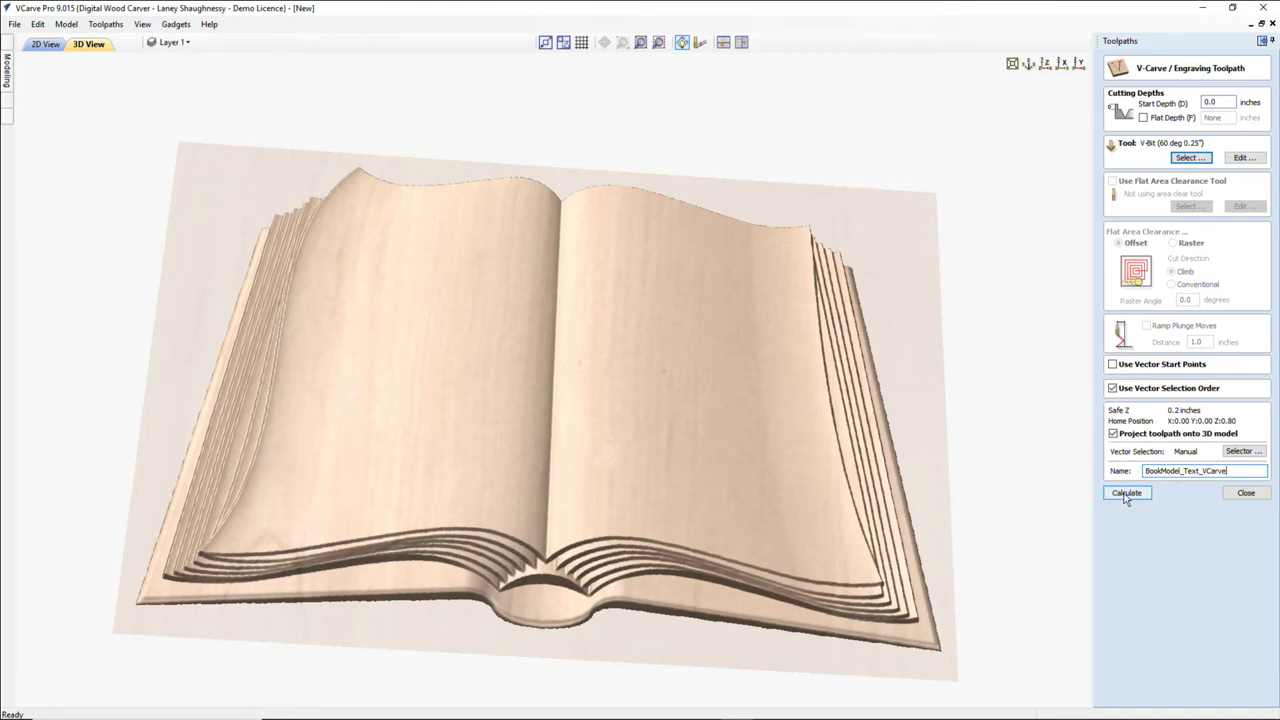
- Recalculate the projected text V-carve and orbit the view to look down on the pages
{"action": "left_click", "coordinate": [1126, 494]}
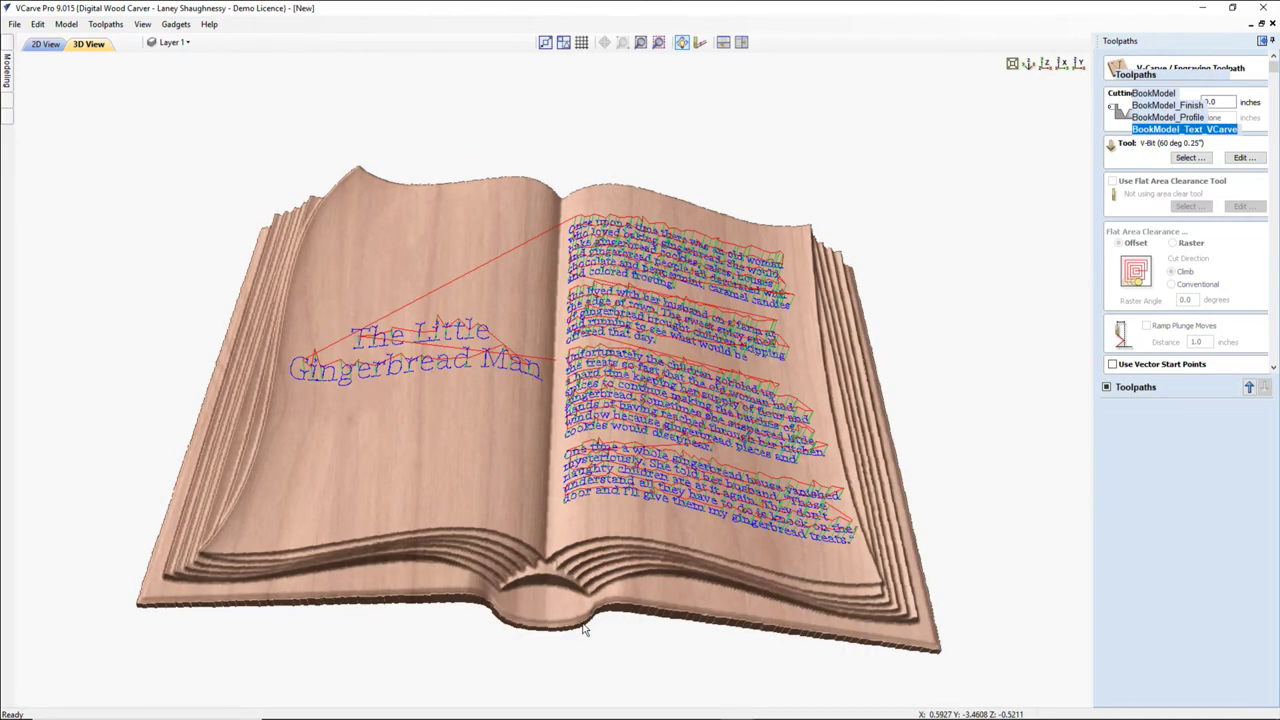
{"action": "left_click_drag", "start_coordinate": [586, 651], "coordinate": [616, 452]}
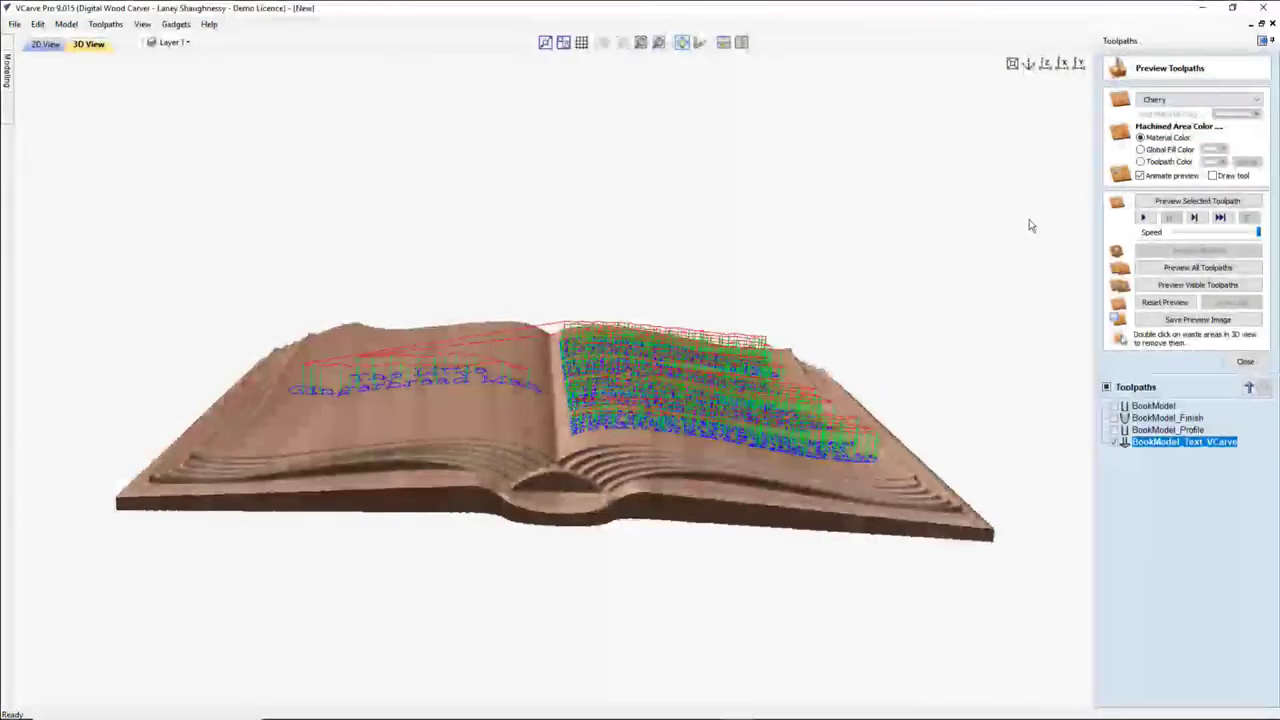
{"action": "left_click_drag", "start_coordinate": [1031, 226], "coordinate": [806, 623]}
{"action": "scroll", "coordinate": [568, 432], "scroll_direction": "down", "scroll_amount": 3}
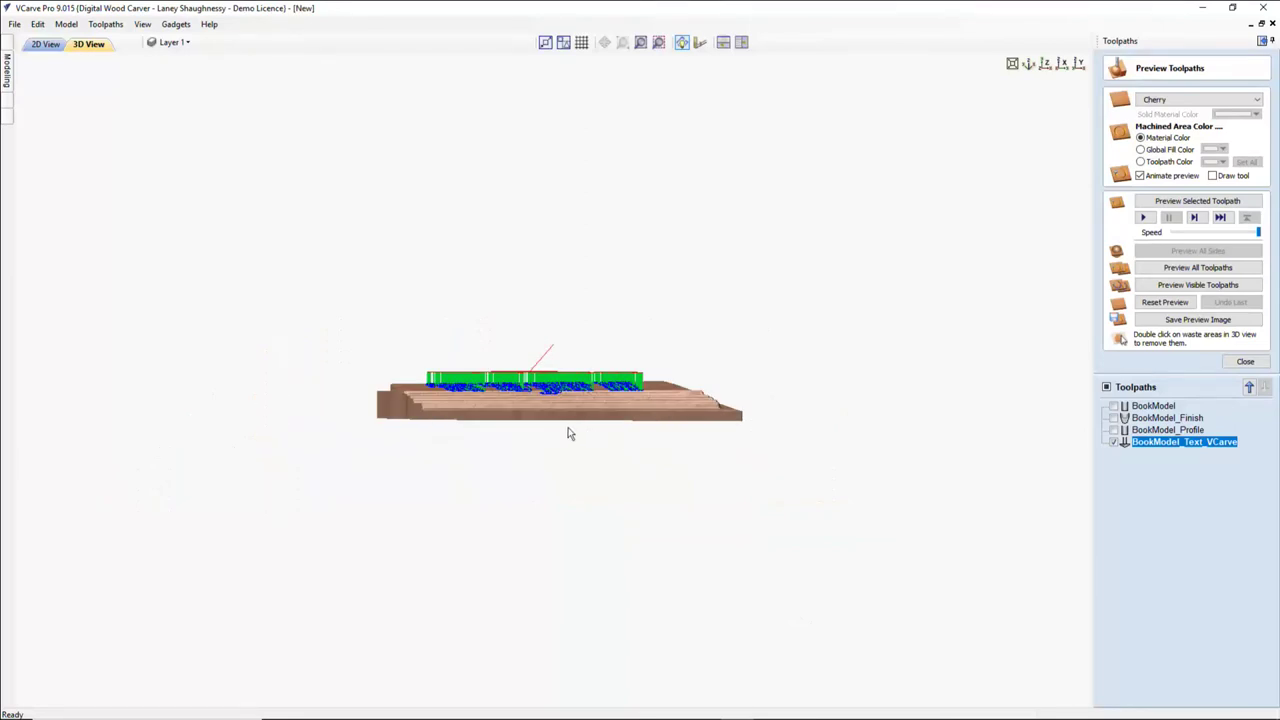
{"action": "left_click", "coordinate": [1078, 70]}
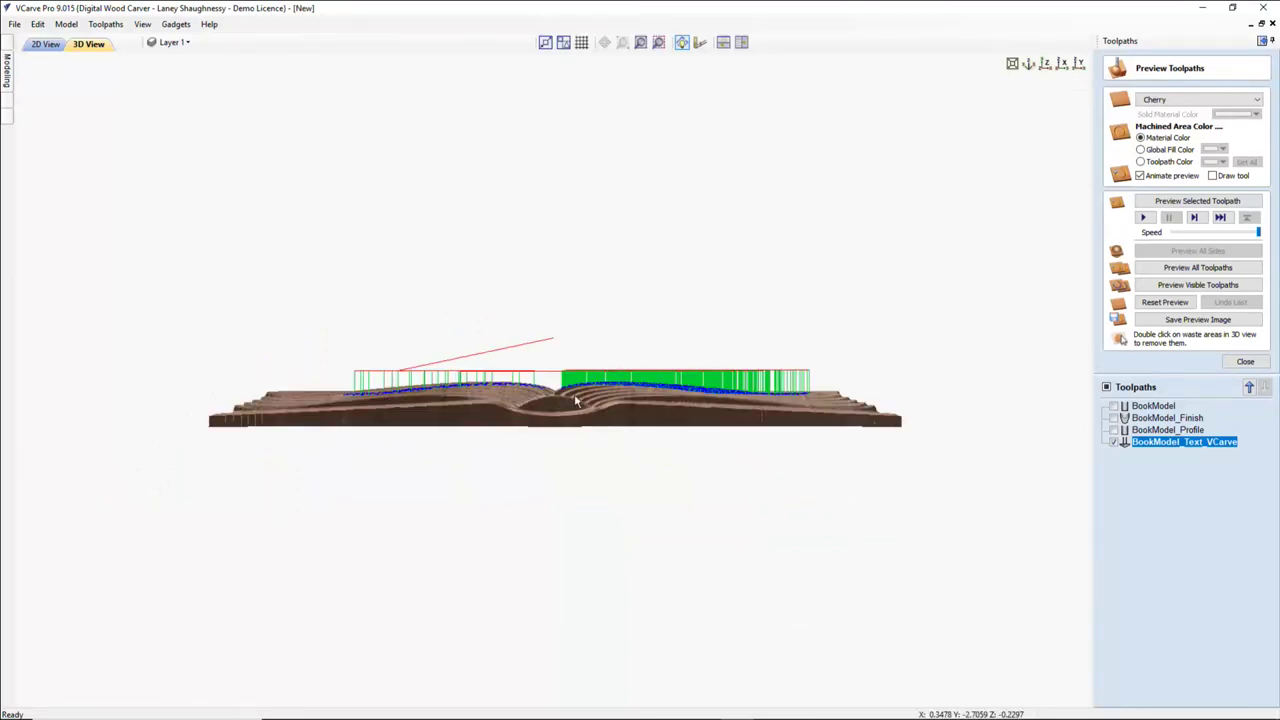
{"action": "scroll", "coordinate": [638, 370], "scroll_direction": "up", "scroll_amount": 1}
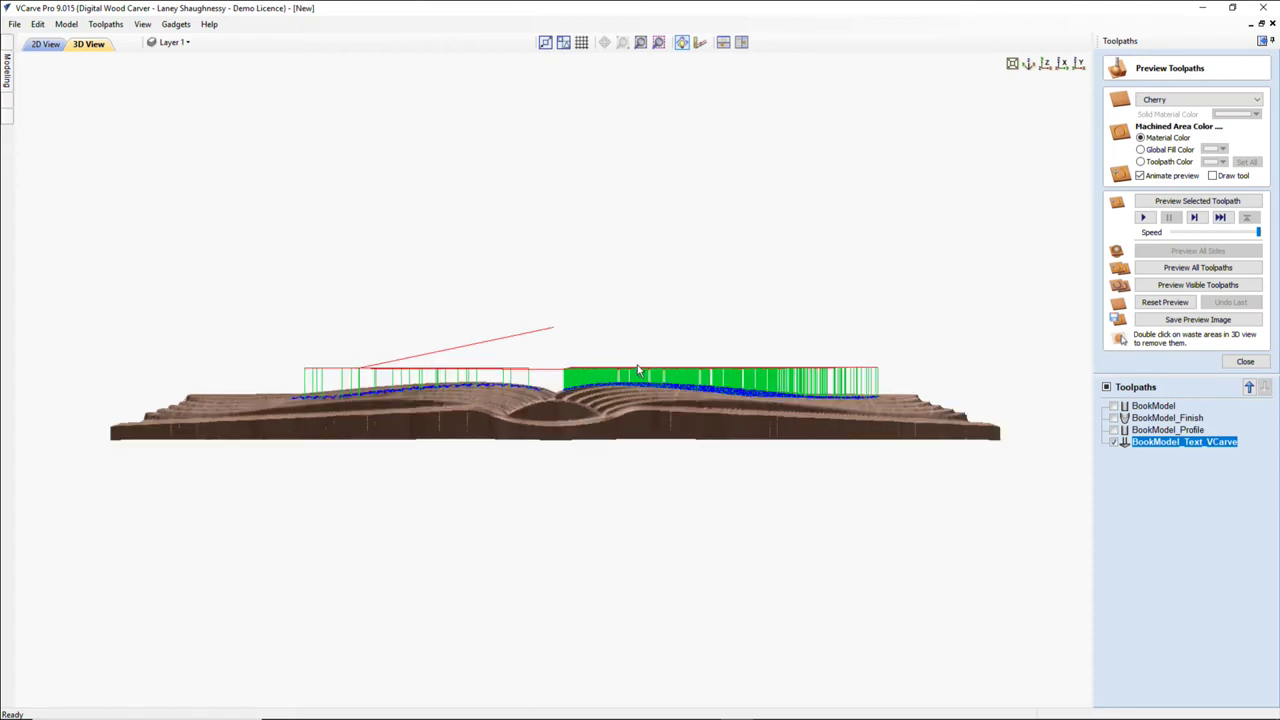
{"action": "scroll", "coordinate": [638, 370], "scroll_direction": "up", "scroll_amount": 1}
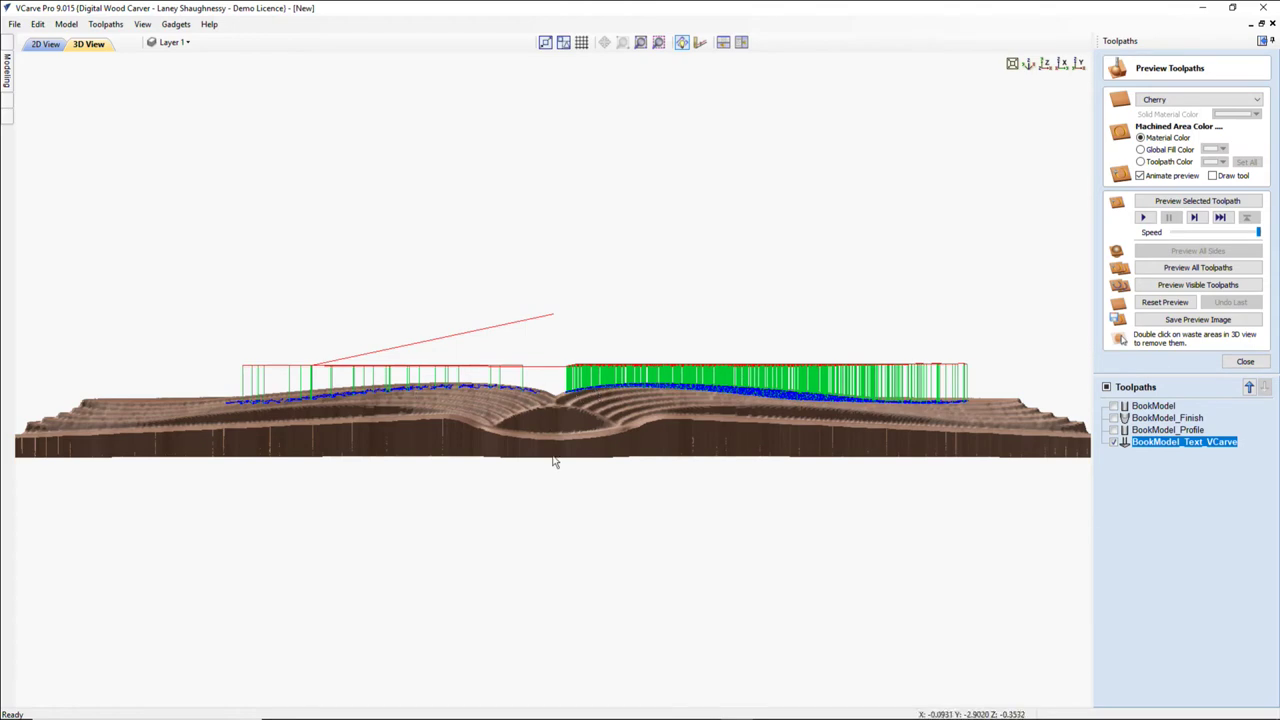
{"action": "left_click_drag", "start_coordinate": [555, 462], "coordinate": [549, 471]}
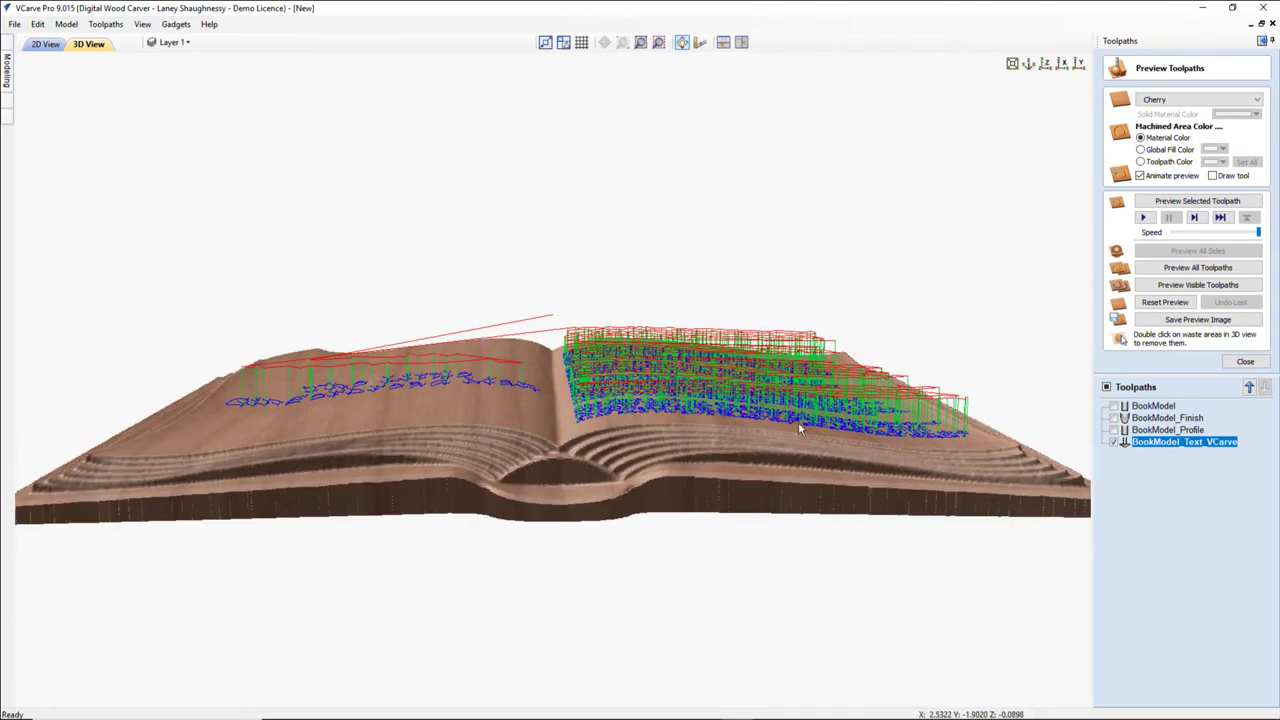
{"action": "mouse_move", "coordinate": [523, 586]}
{"action": "left_mouse_down"}
{"action": "mouse_move", "coordinate": [555, 530]}
{"action": "mouse_move", "coordinate": [543, 602]}
{"action": "left_mouse_up"}
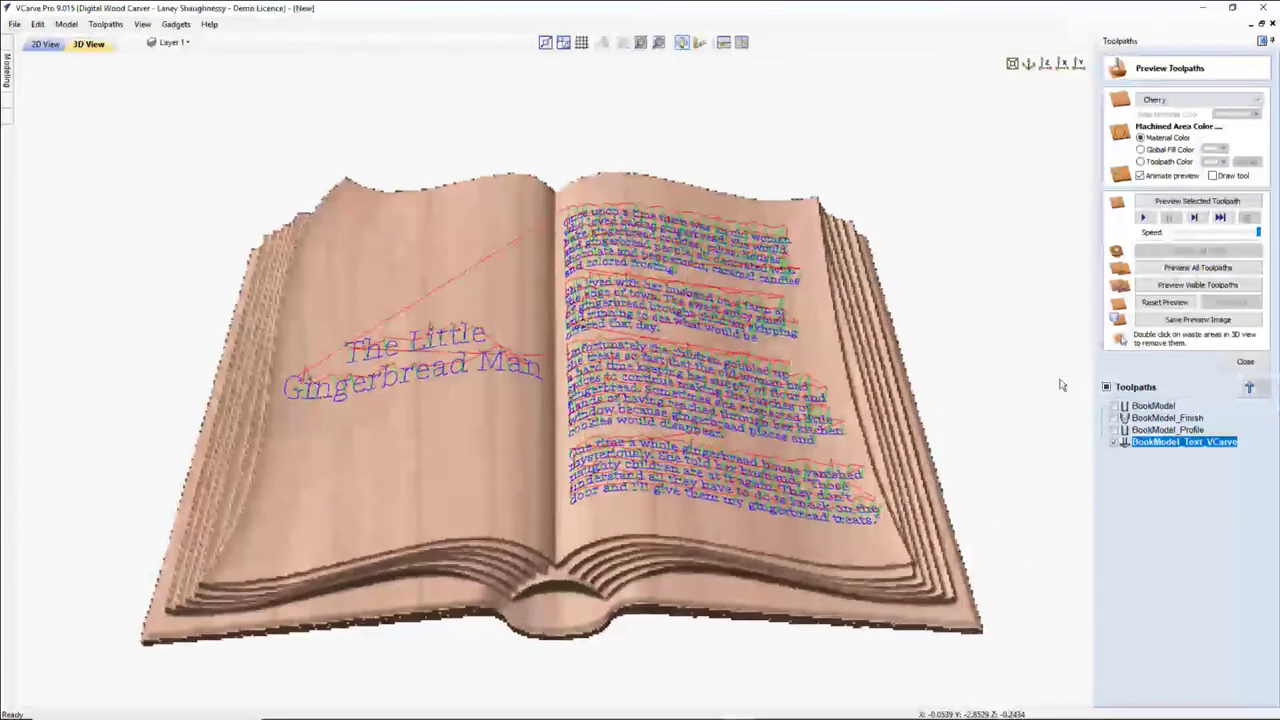
- Simulate the projected text V-carve and zoom in on the carved pages
{"action": "left_click", "coordinate": [1186, 201]}
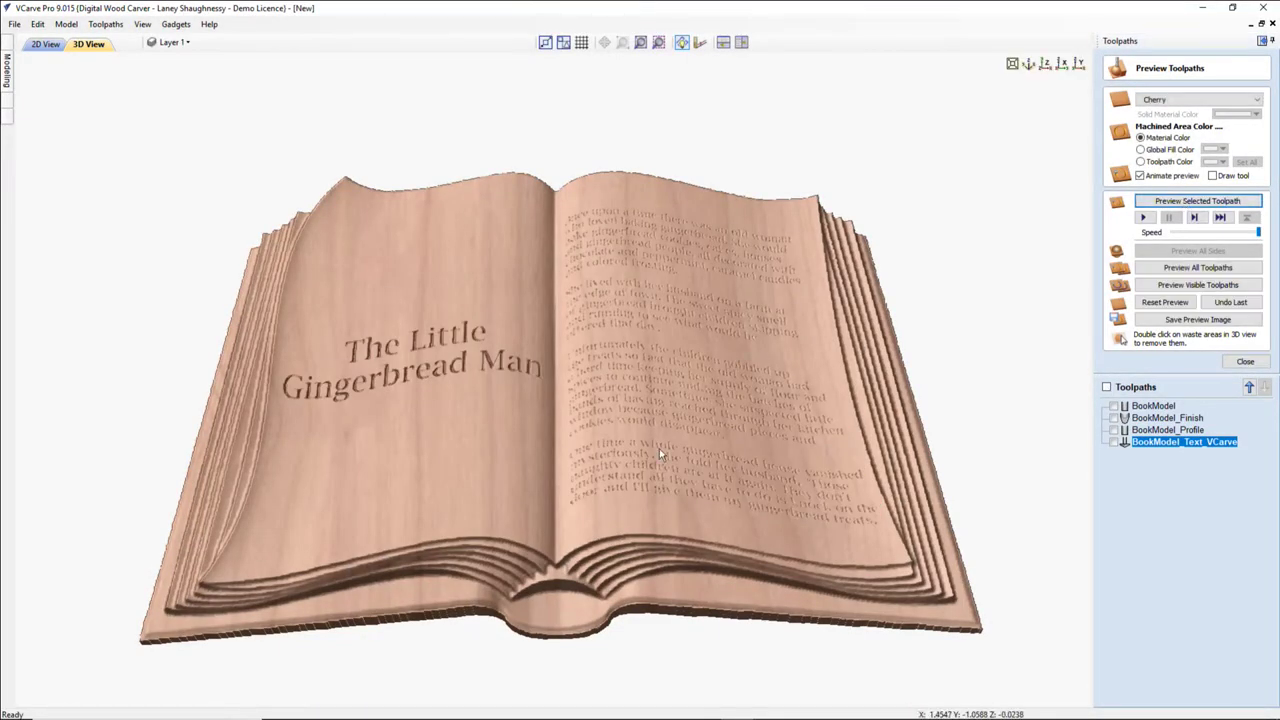
{"action": "scroll", "coordinate": [659, 452], "scroll_direction": "up", "scroll_amount": 2}
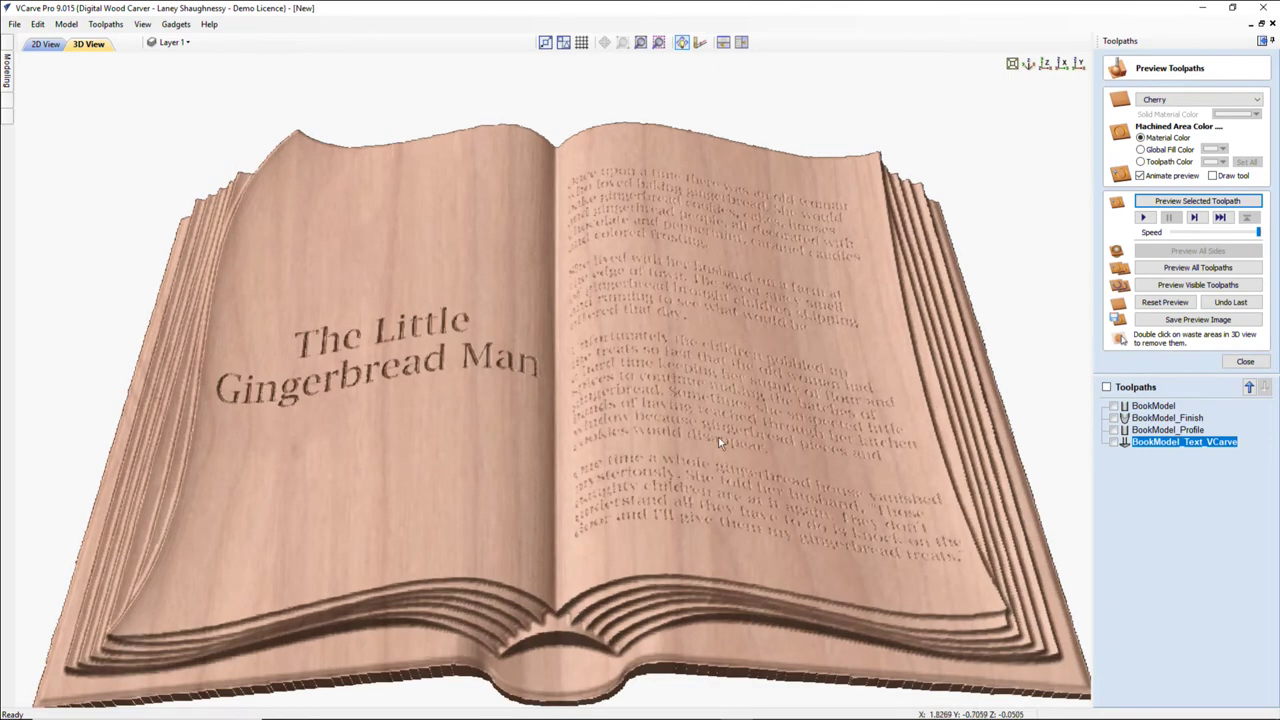
{"action": "middle_click_drag", "start_coordinate": [718, 442], "coordinate": [693, 414]}
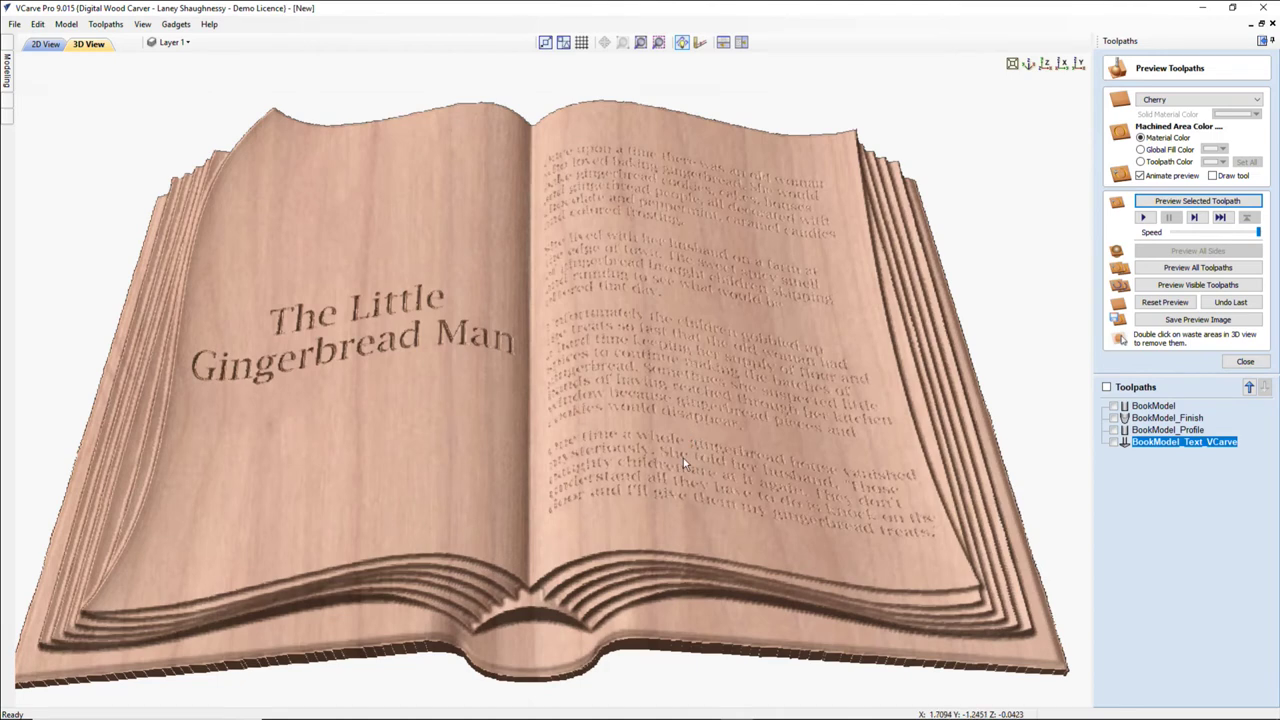
- Change Toolpaths > Preview Simulation Quality to Extremely High (8 x Slower)
{"action": "left_click", "coordinate": [105, 24]}
{"action": "mouse_move", "coordinate": [132, 97]}
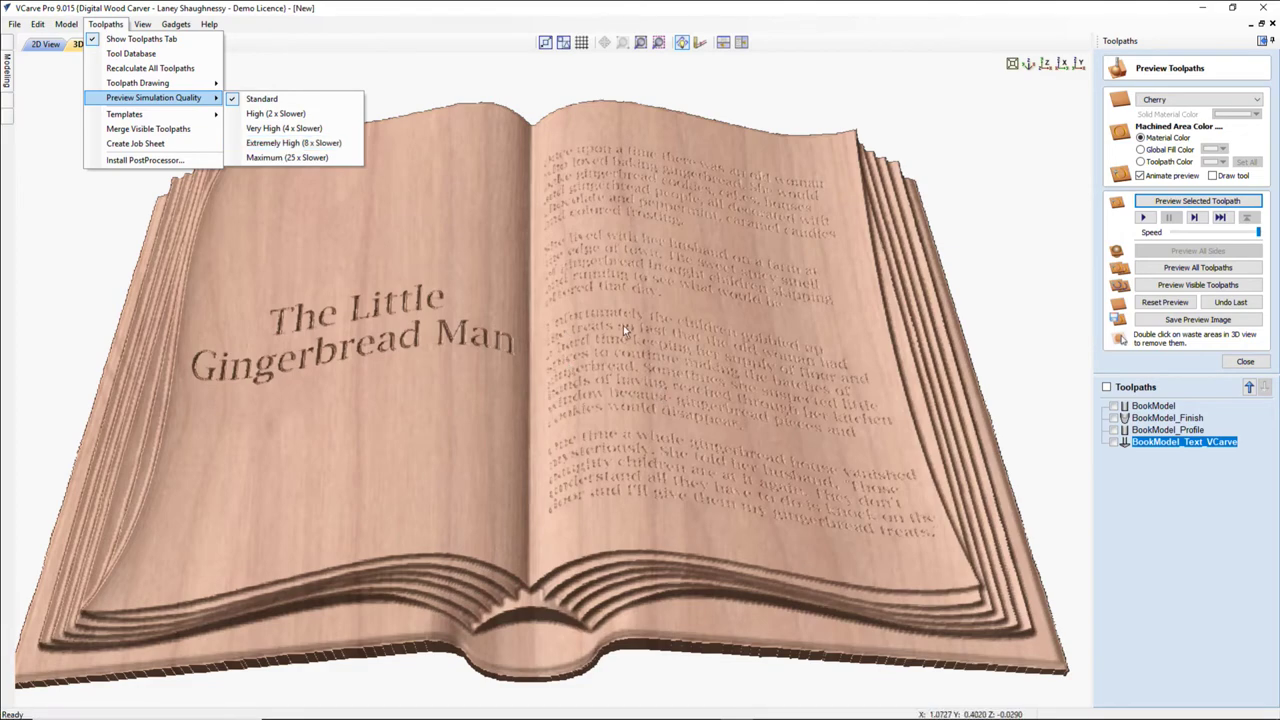
{"action": "left_click", "coordinate": [684, 399]}
{"action": "scroll", "coordinate": [687, 399], "scroll_direction": "up", "scroll_amount": 3}
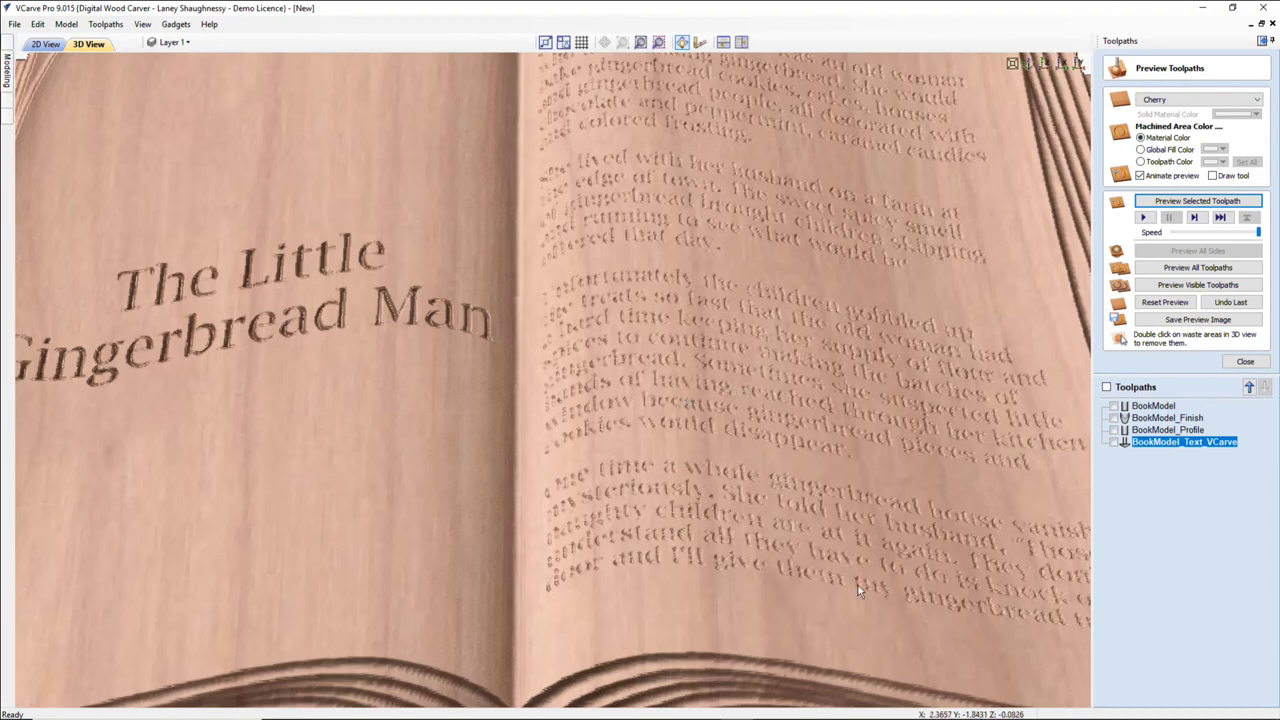
{"action": "scroll", "coordinate": [815, 556], "scroll_direction": "down", "scroll_amount": 3}
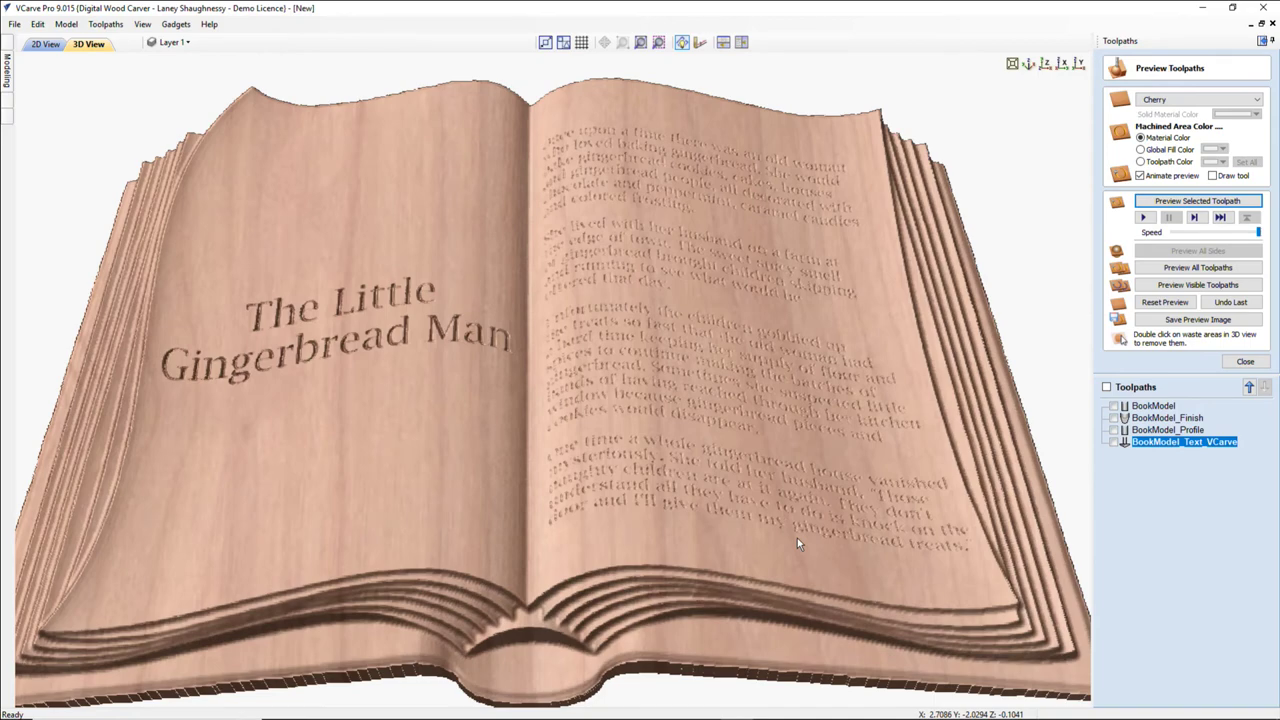
{"action": "scroll", "coordinate": [797, 543], "scroll_direction": "down", "scroll_amount": 2}
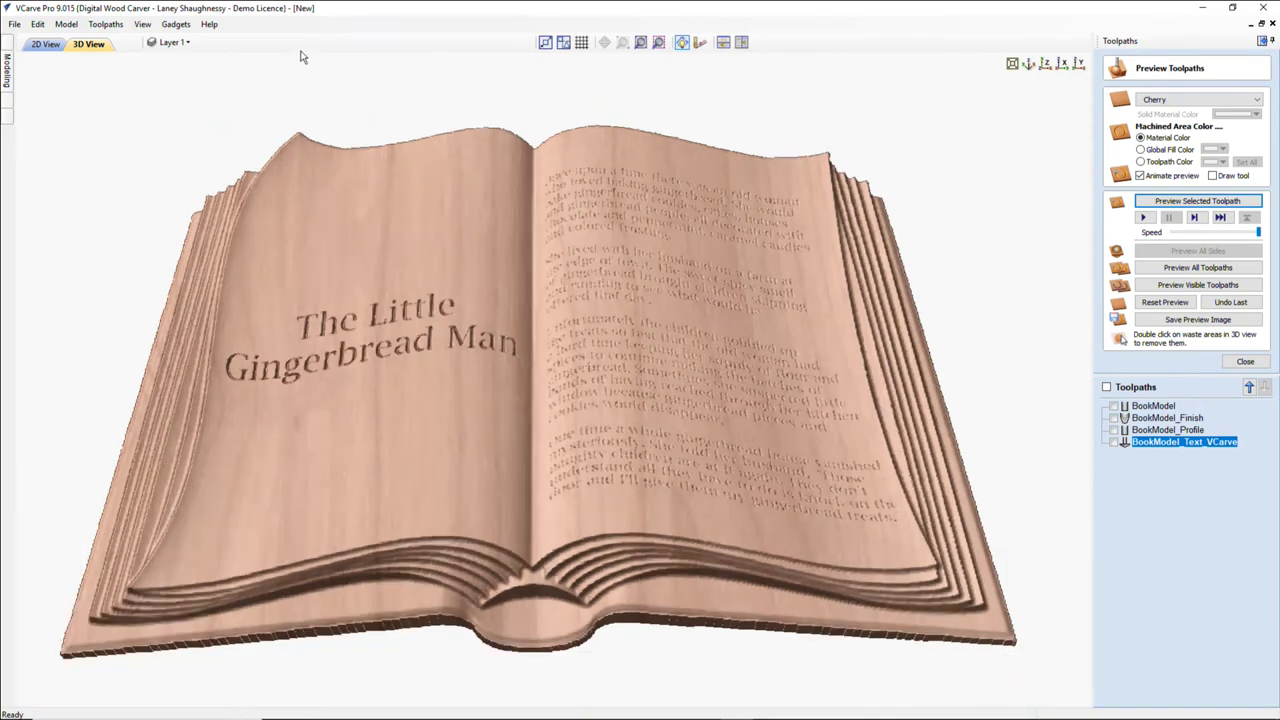
{"action": "left_click", "coordinate": [106, 24]}
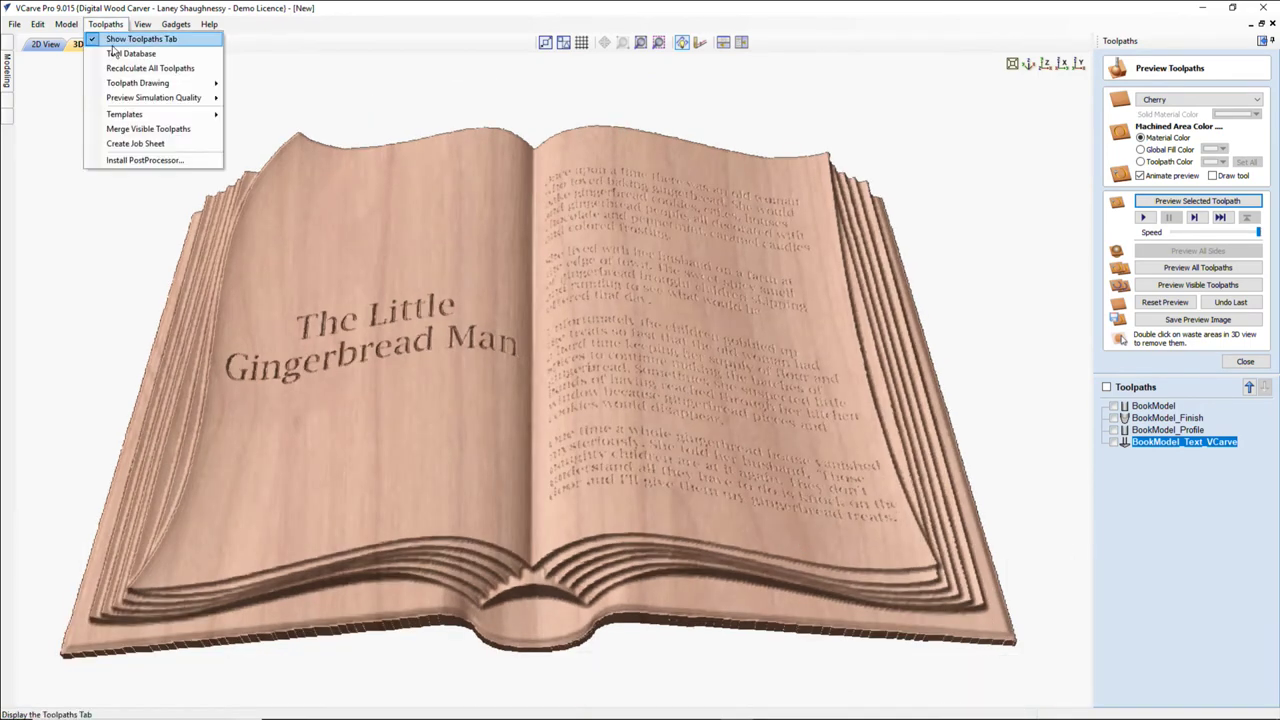
{"action": "mouse_move", "coordinate": [160, 97]}
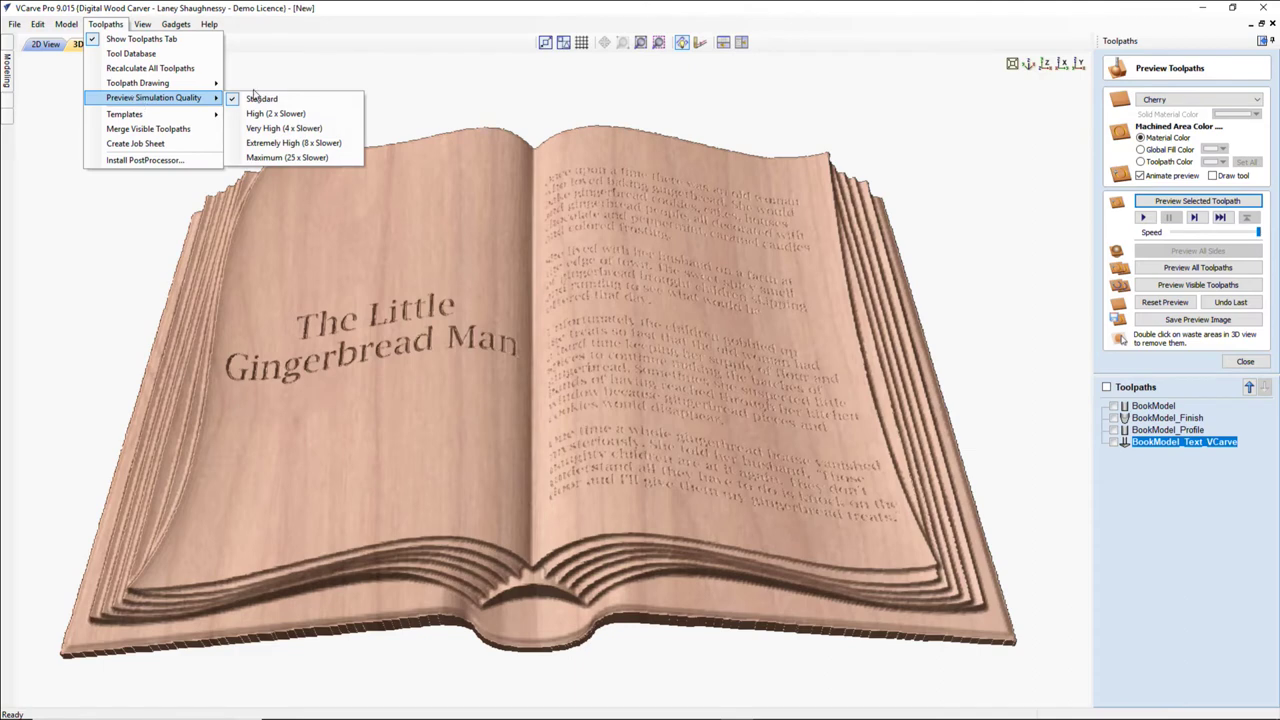
{"action": "left_click", "coordinate": [281, 144]}
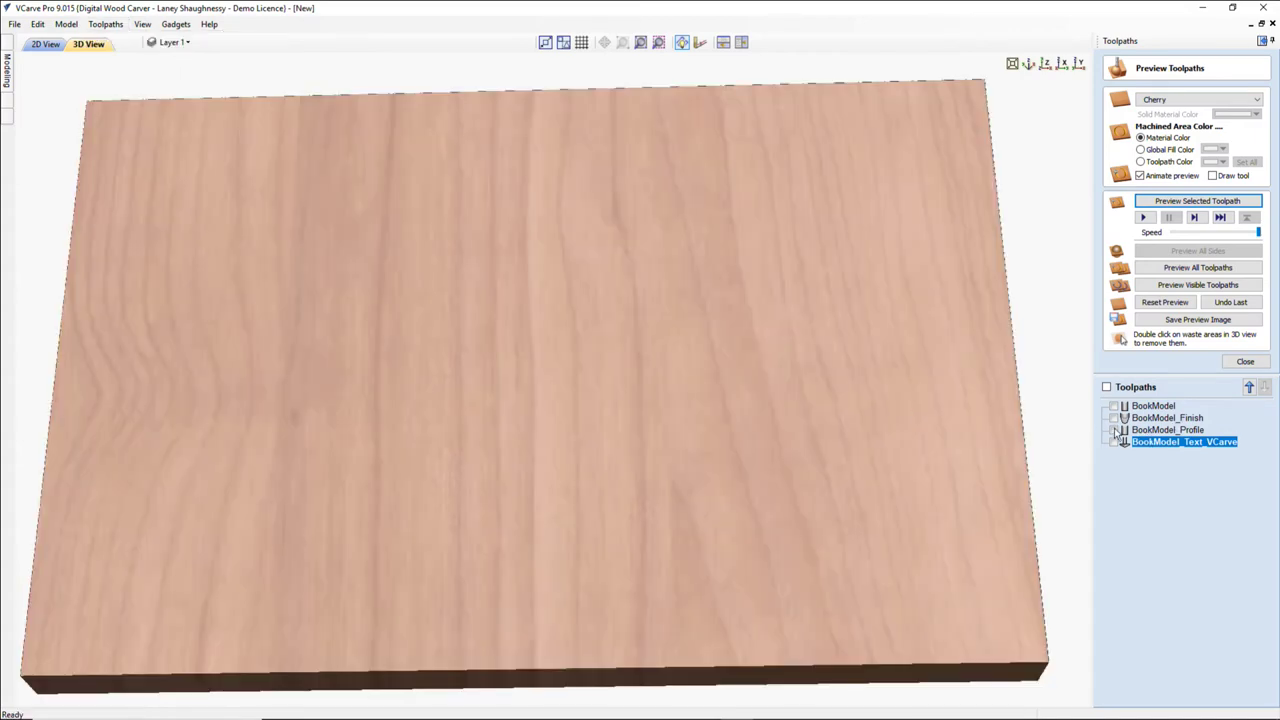
- Make BookModel_Finish and BookModel_Text_VCarve visible and simulate the visible toolpaths
{"action": "left_click", "coordinate": [1114, 419]}
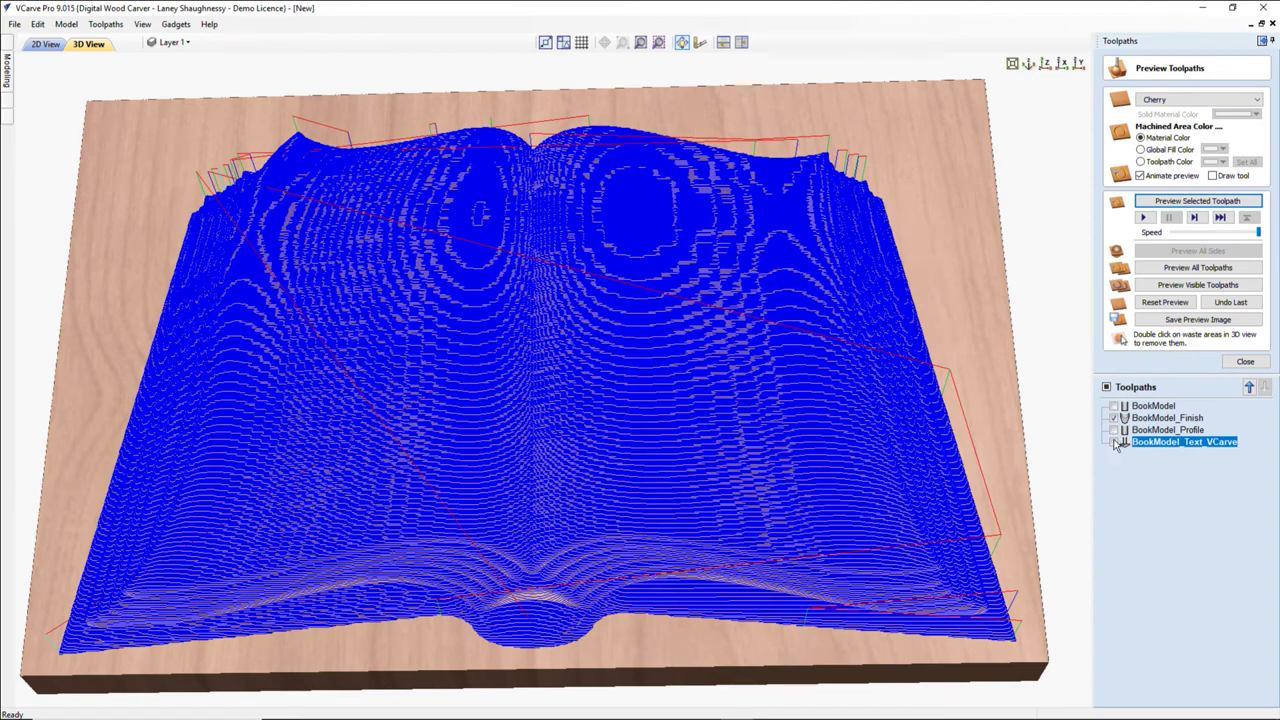
{"action": "left_click", "coordinate": [1115, 443]}
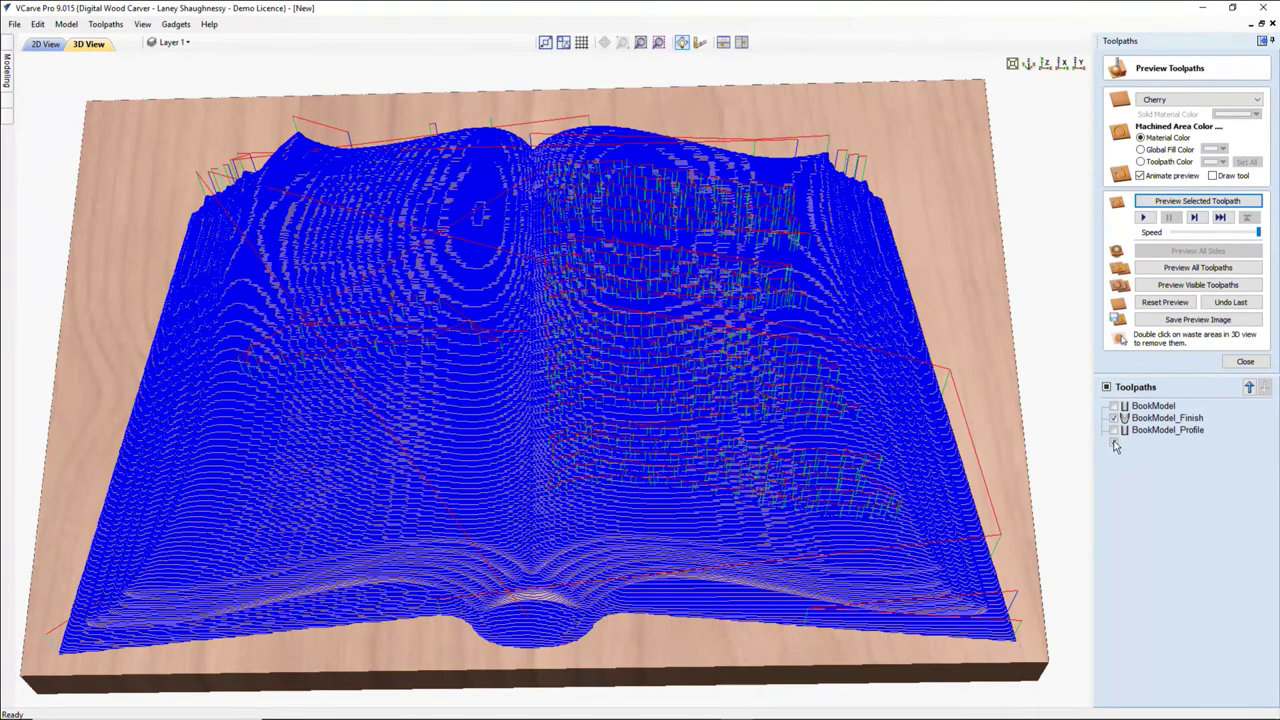
{"action": "left_click", "coordinate": [1187, 285]}
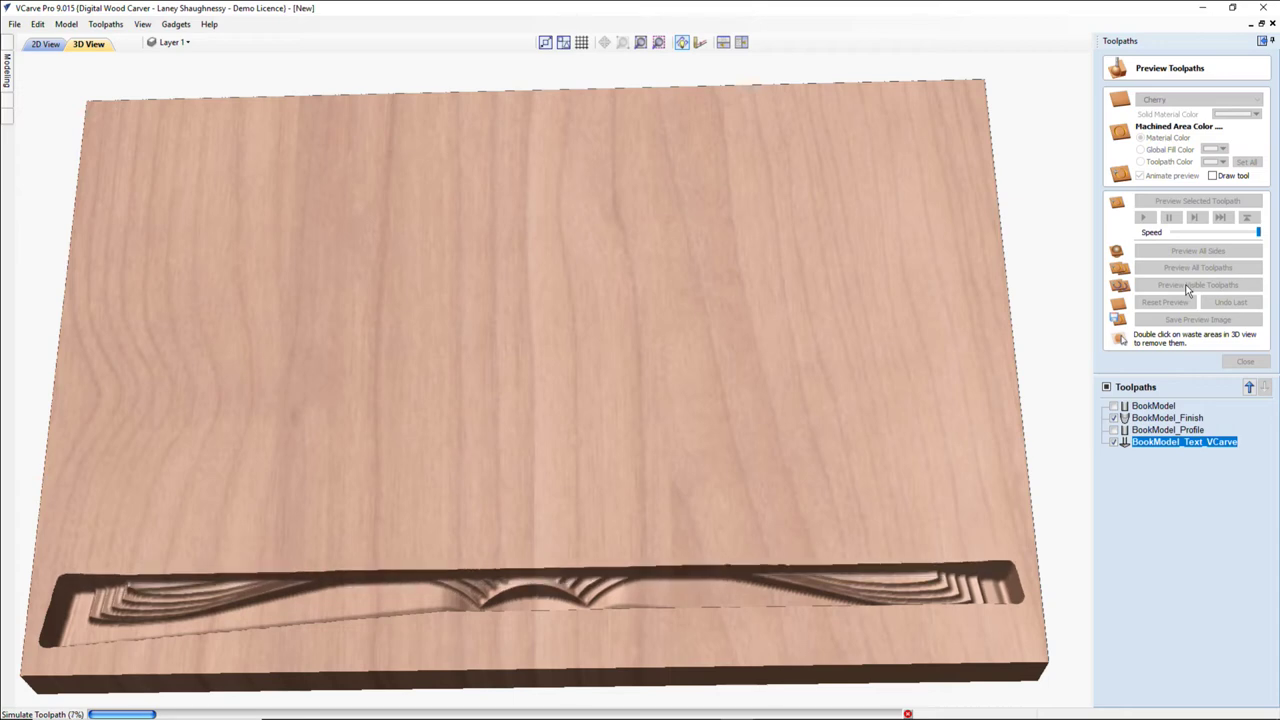
- Launch a second VCarve Pro 9.0 instance from the taskbar and open its Application Data Folder
{"action": "mouse_move", "coordinate": [736, 707]}
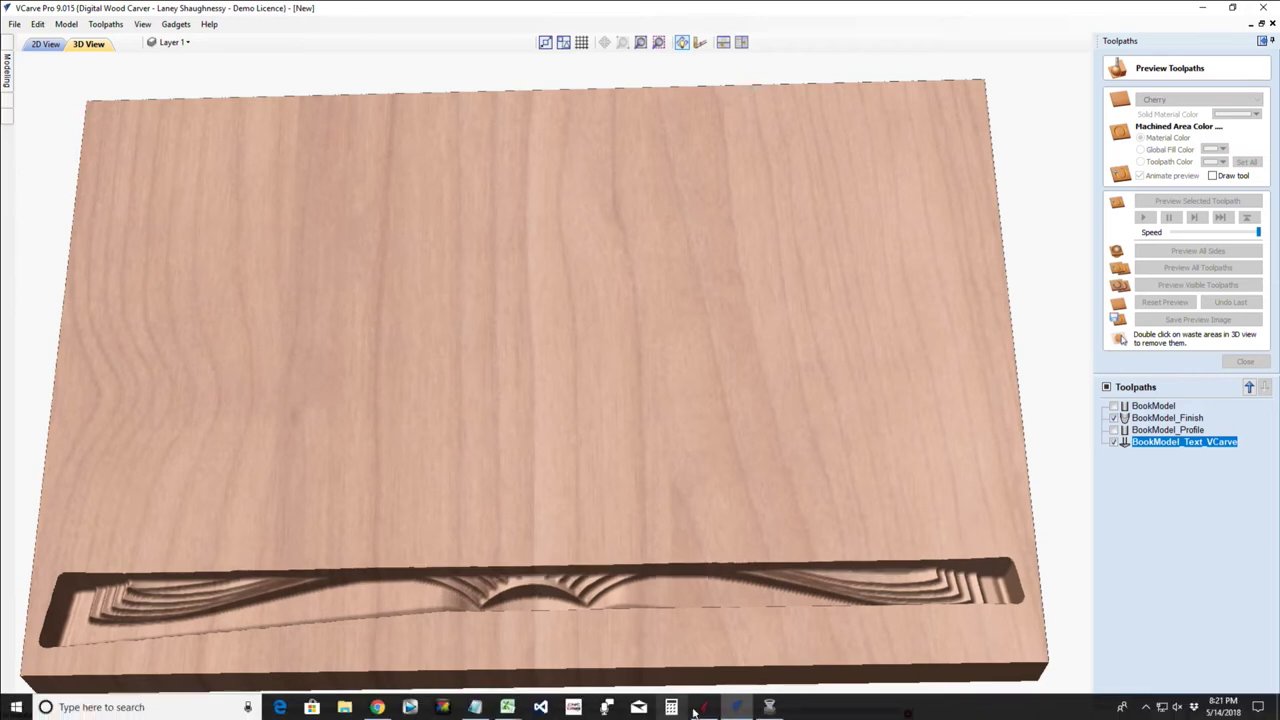
{"action": "right_click", "coordinate": [736, 707]}
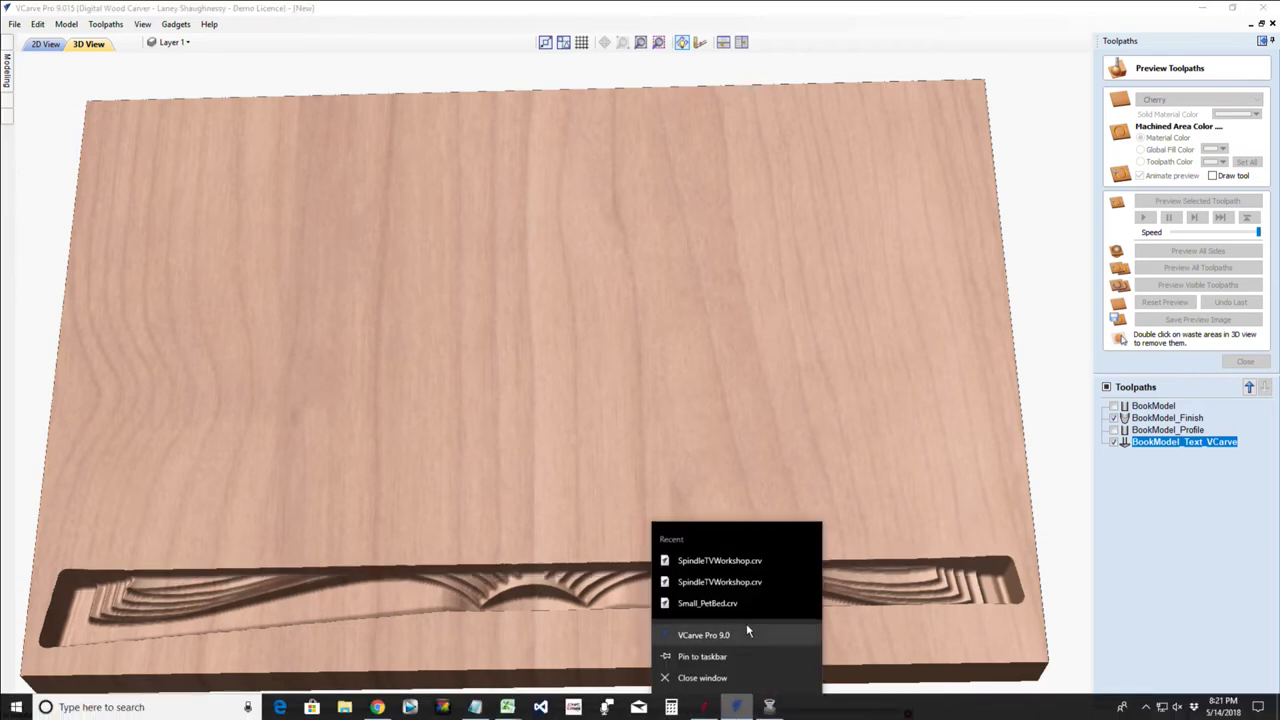
{"action": "left_click", "coordinate": [753, 638]}
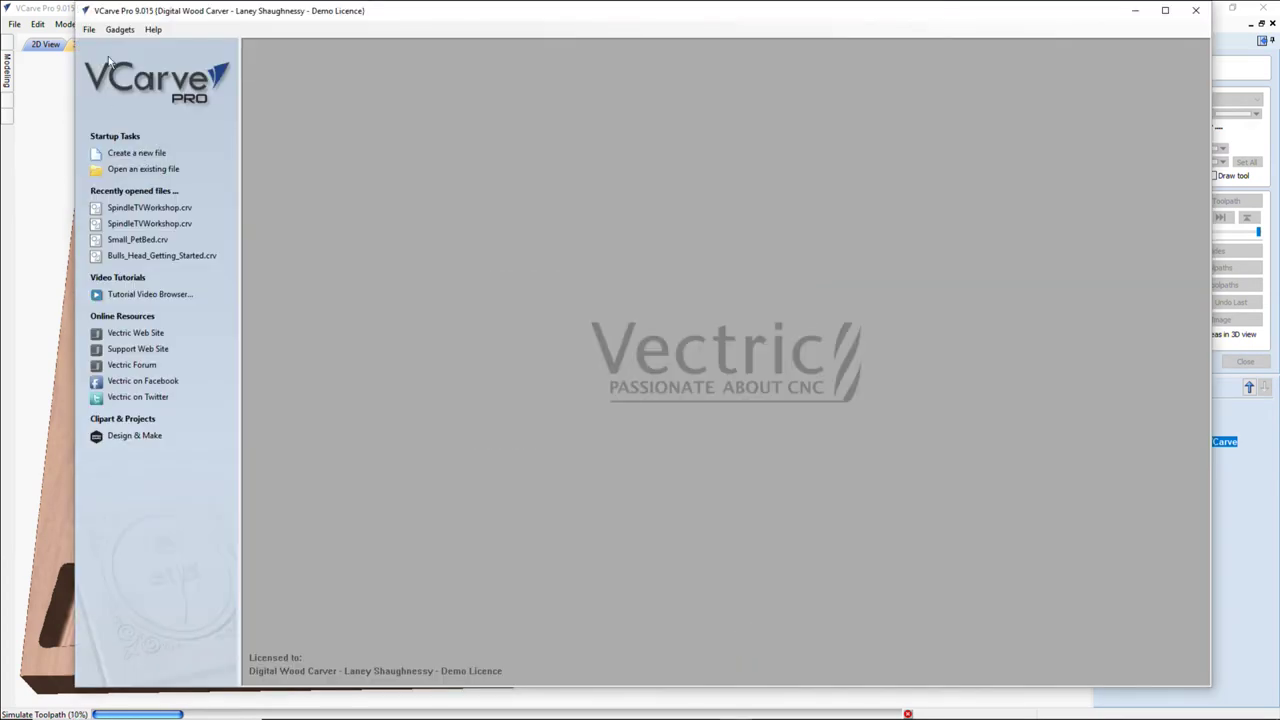
{"action": "left_click", "coordinate": [89, 29]}
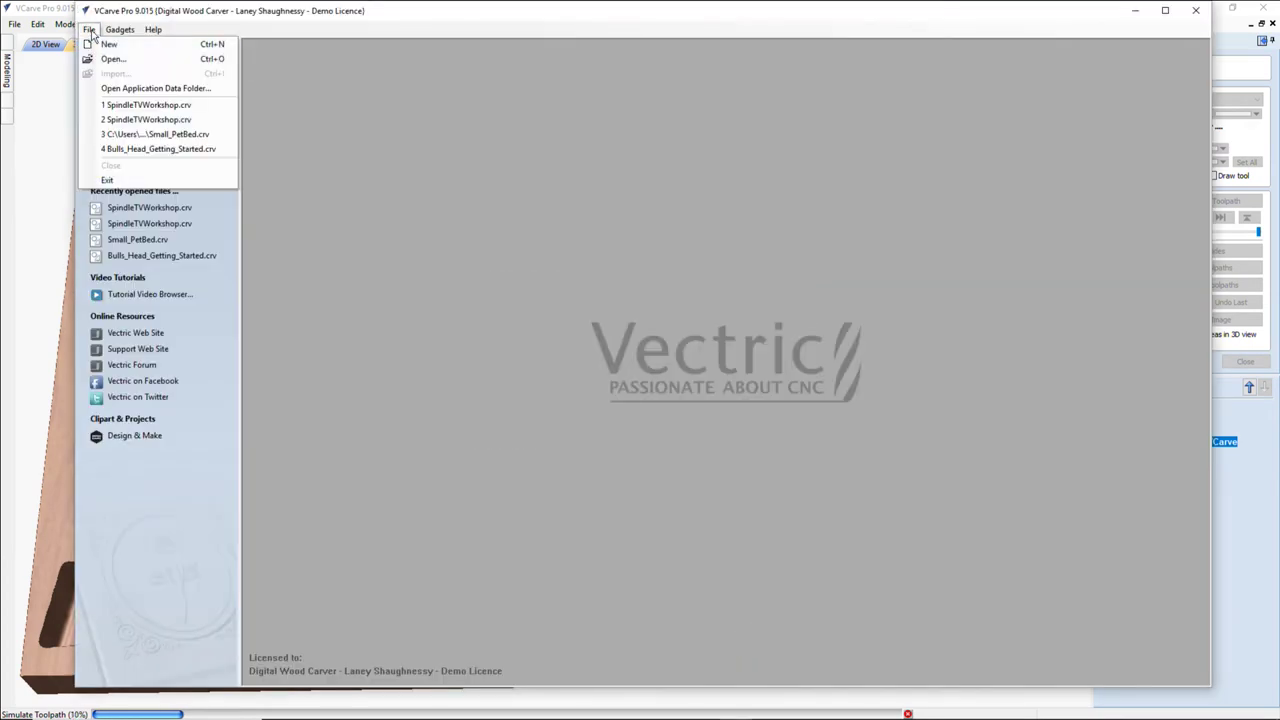
{"action": "left_click", "coordinate": [151, 89]}
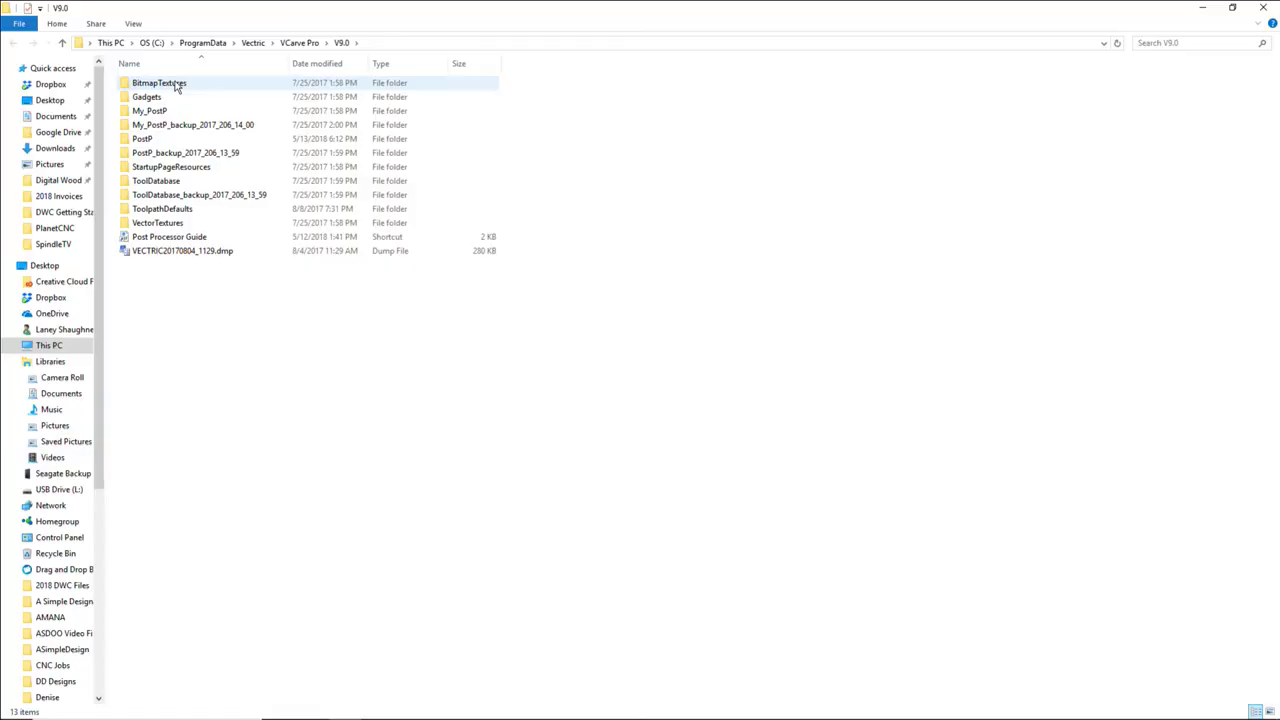
- Browse BitmapTextures\1_Wood to review the 28 wood textures, then minimize Explorer
{"action": "double_click", "coordinate": [176, 87]}
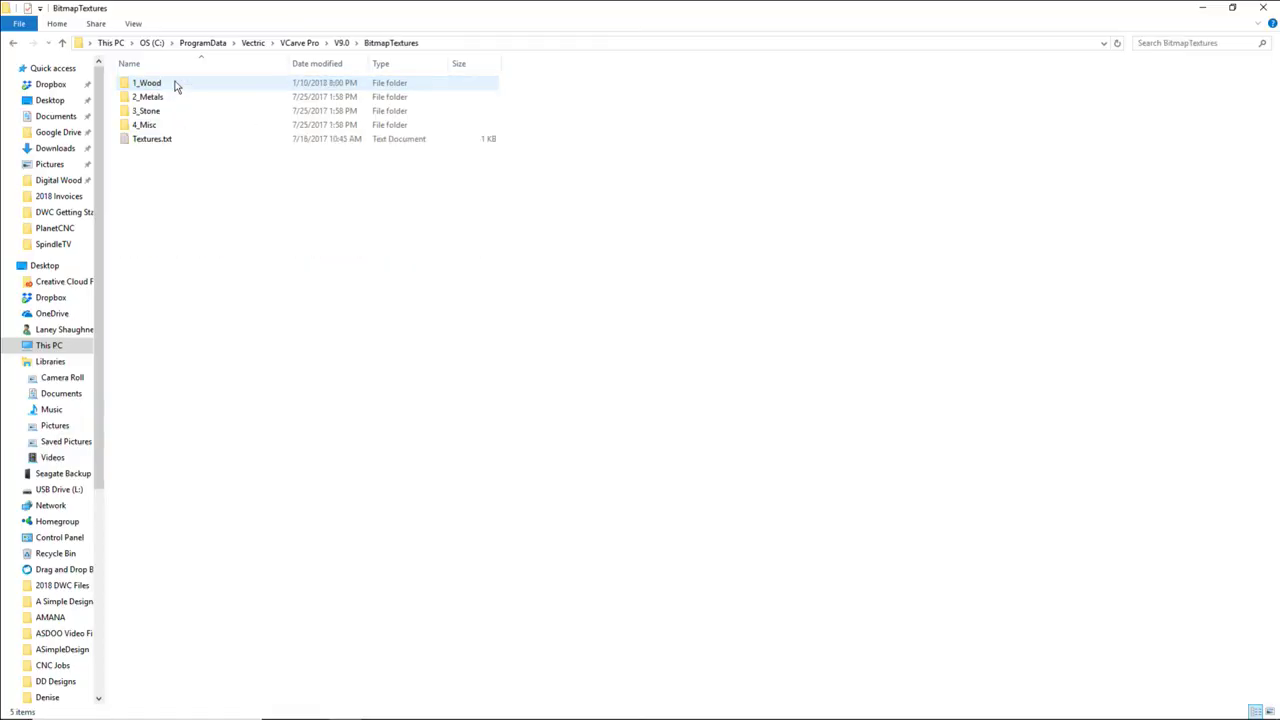
{"action": "double_click", "coordinate": [150, 84]}
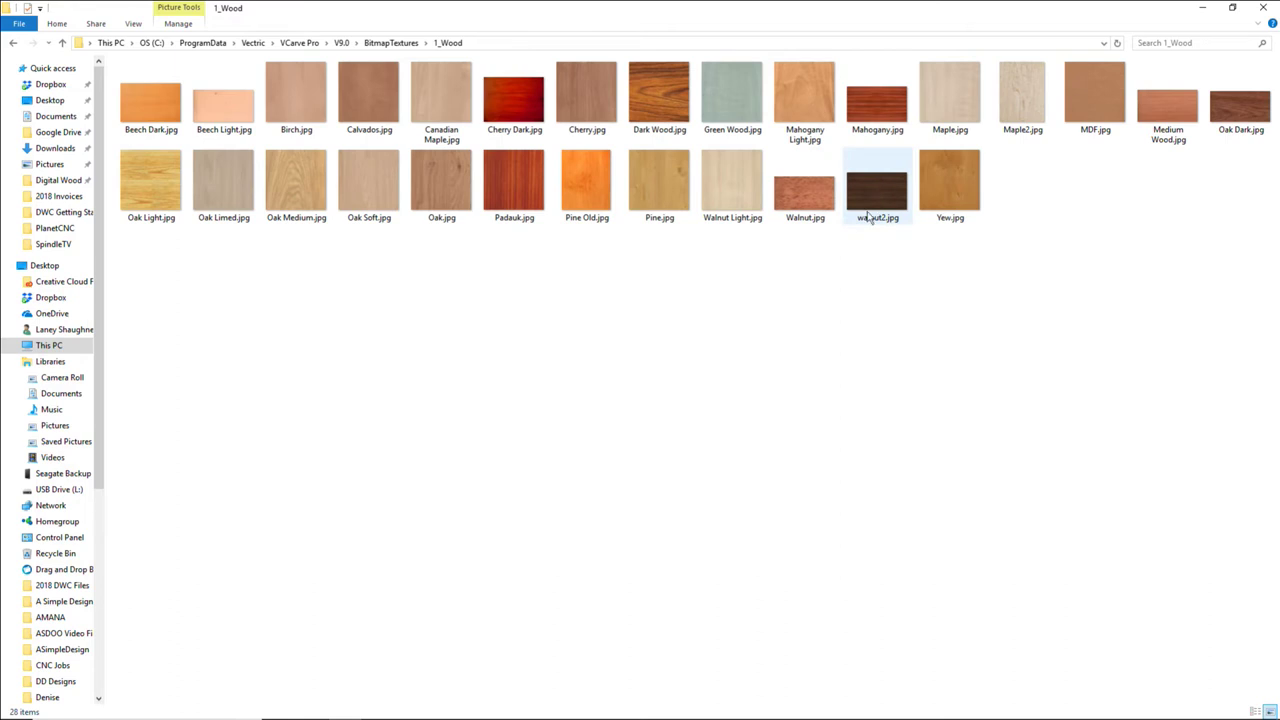
{"action": "mouse_move", "coordinate": [868, 218]}
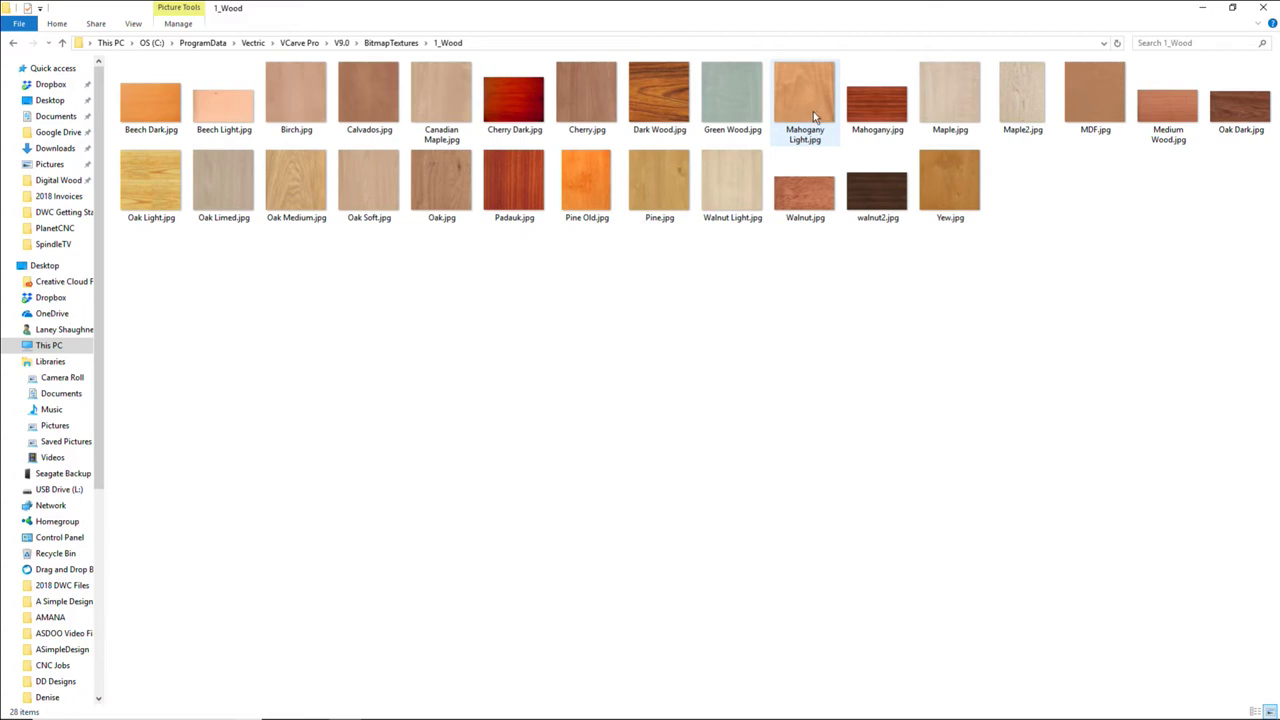
{"action": "mouse_move", "coordinate": [1219, 73]}
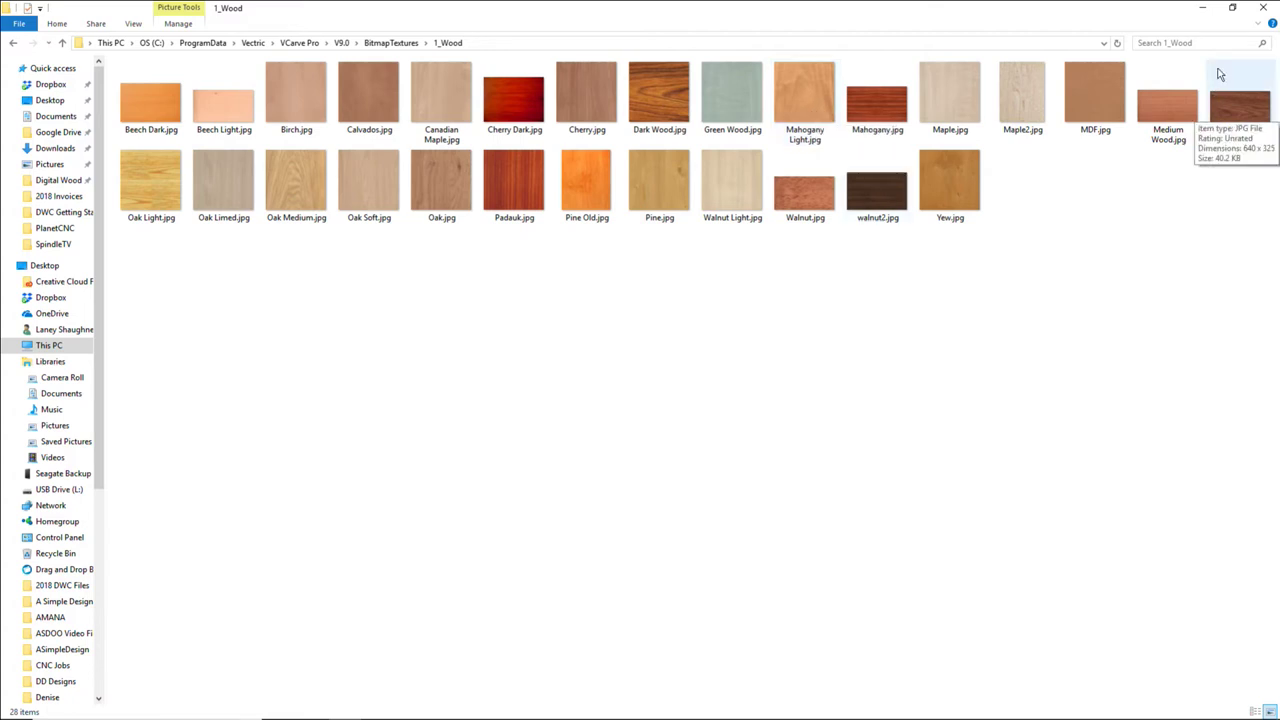
{"action": "left_click", "coordinate": [1202, 10]}
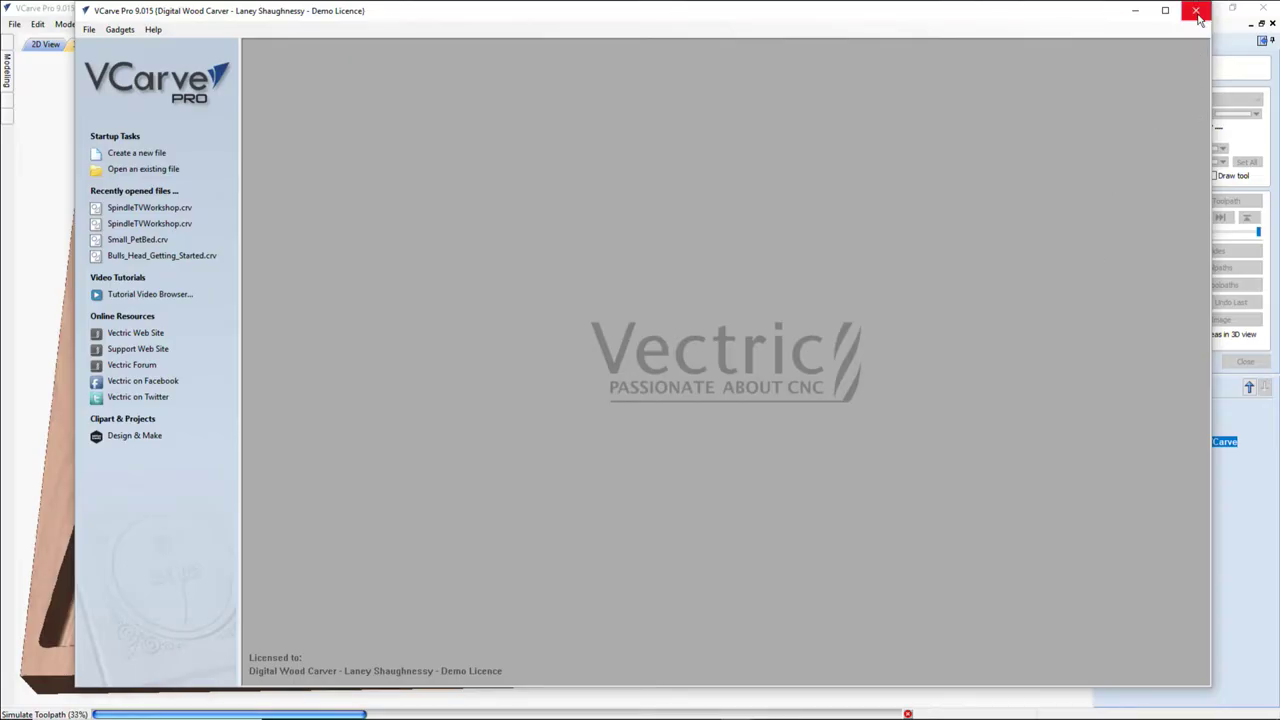
- Create a new blank job and open its toolpath preview
{"action": "left_click", "coordinate": [128, 152]}
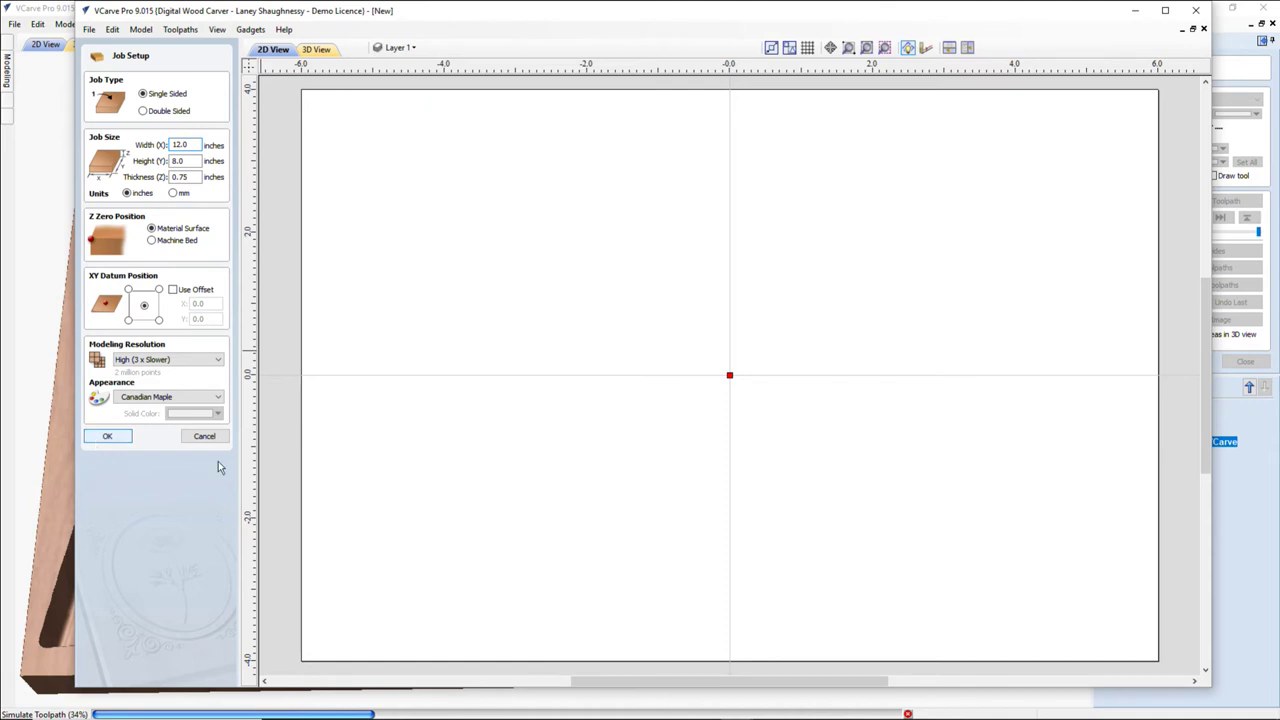
{"action": "left_click", "coordinate": [1205, 85]}
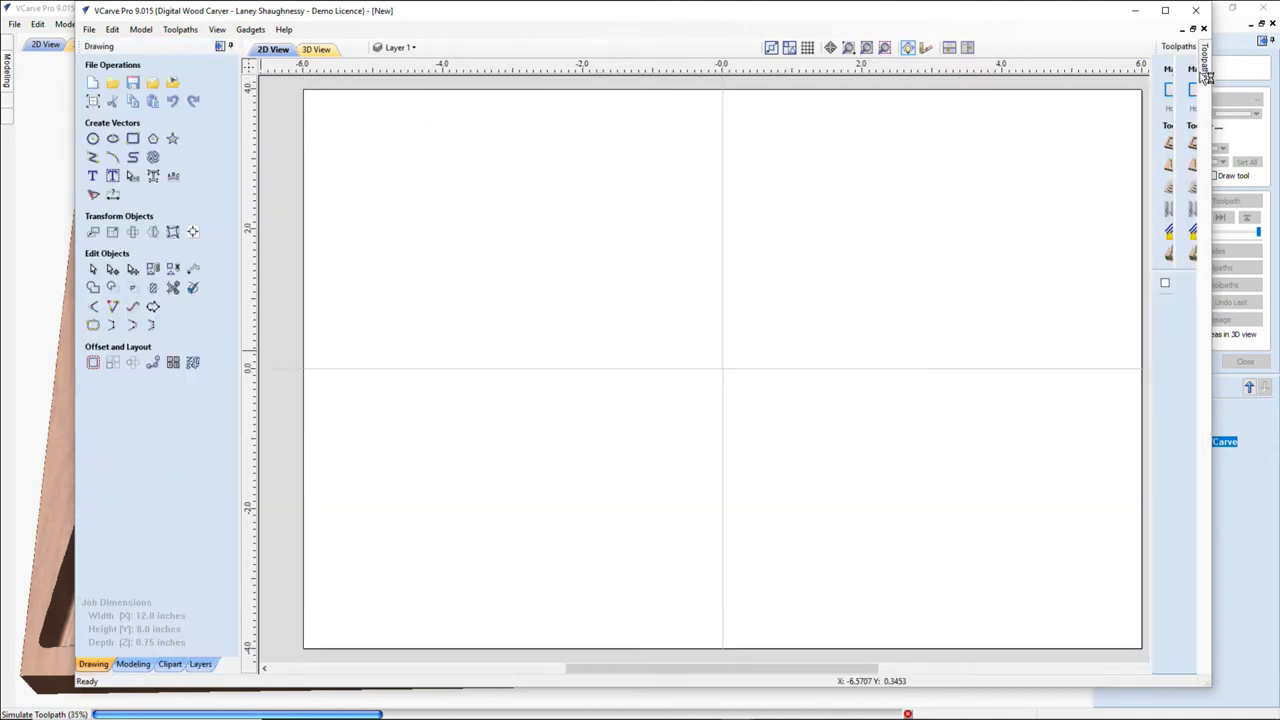
{"action": "left_click", "coordinate": [1031, 253]}
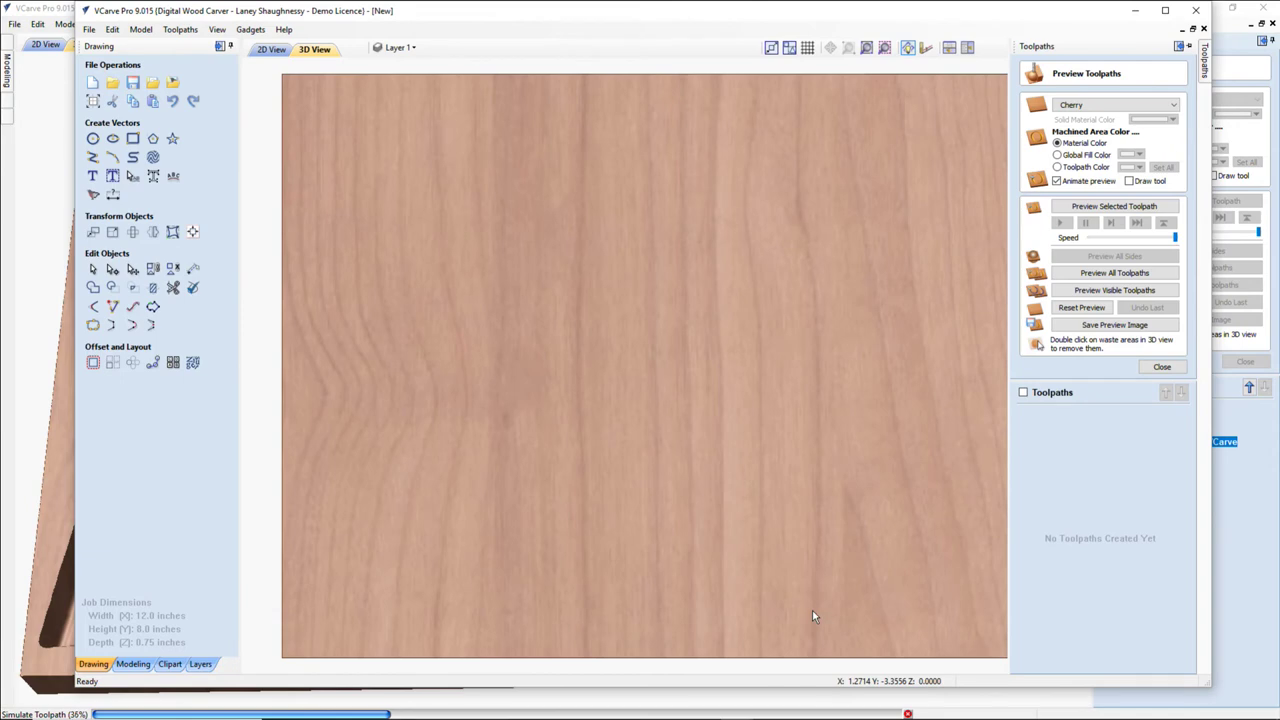
{"action": "left_click_drag", "start_coordinate": [812, 617], "coordinate": [1147, 130]}
- Set the preview material to walnut2, then close the second window without saving
{"action": "left_click", "coordinate": [1207, 82]}
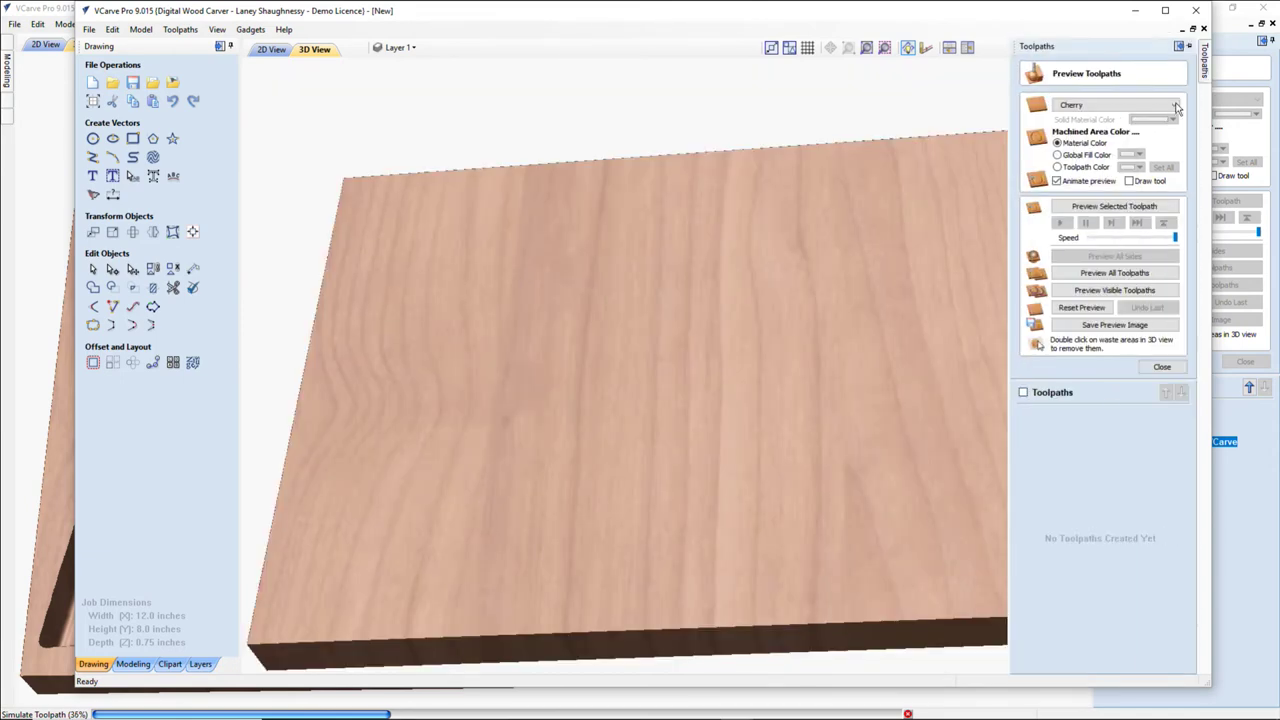
{"action": "left_click", "coordinate": [1118, 106]}
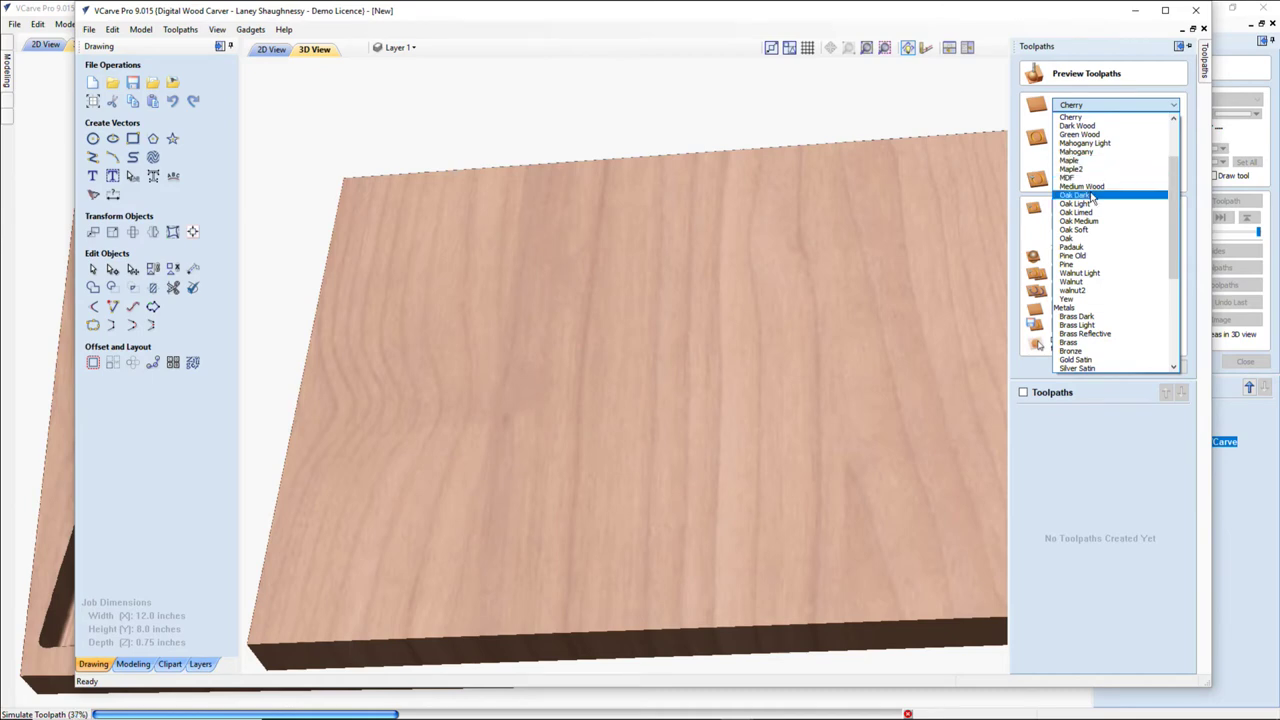
{"action": "left_click", "coordinate": [1096, 291]}
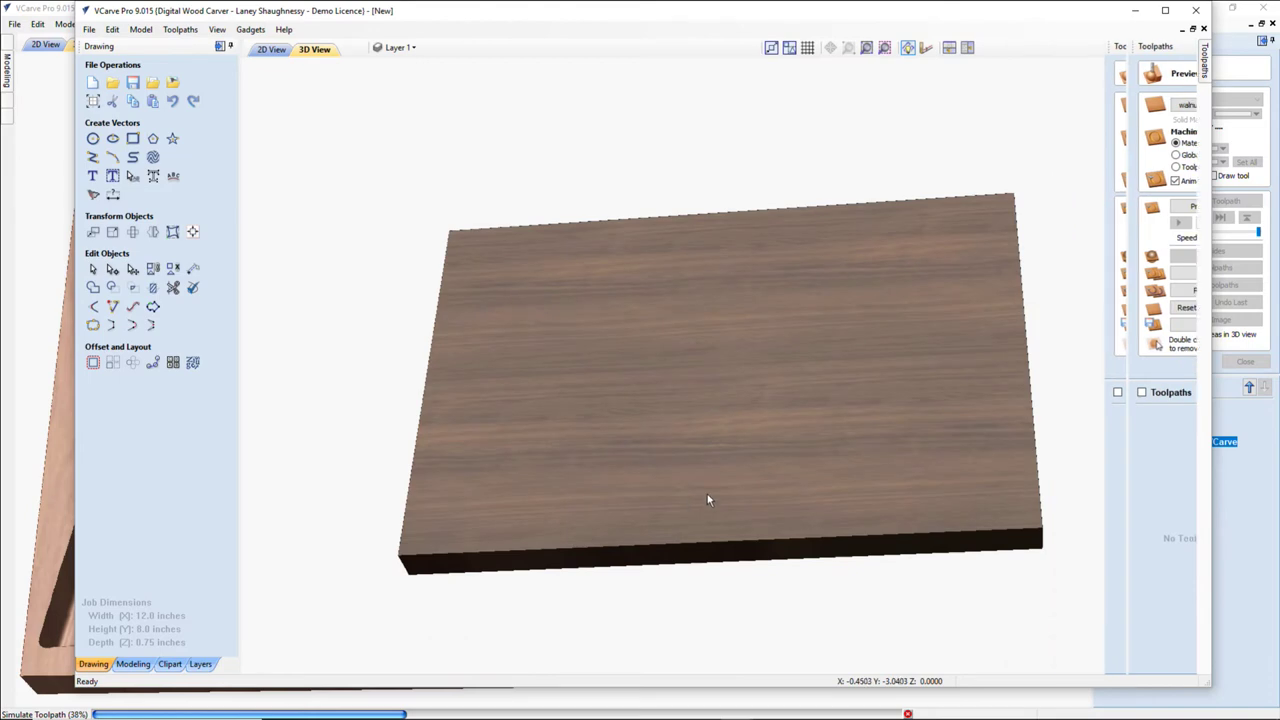
{"action": "scroll", "coordinate": [803, 451], "scroll_direction": "up", "scroll_amount": 2}
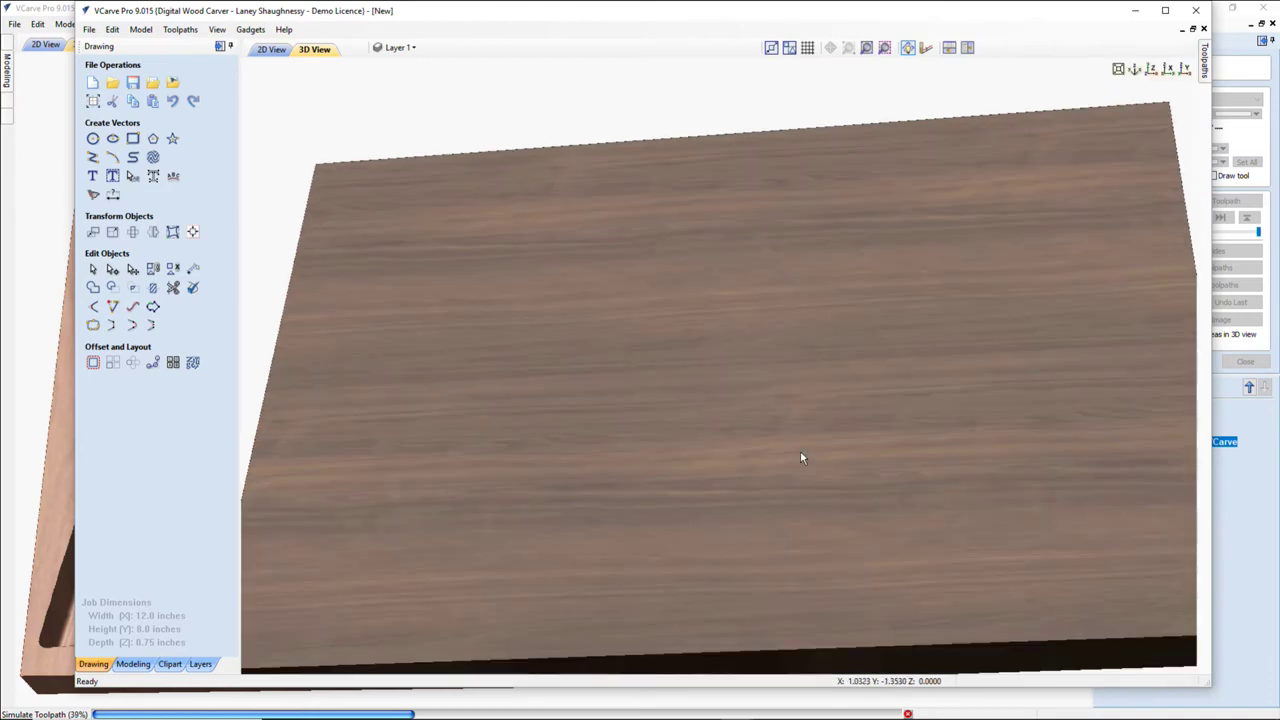
{"action": "scroll", "coordinate": [797, 470], "scroll_direction": "up", "scroll_amount": 1}
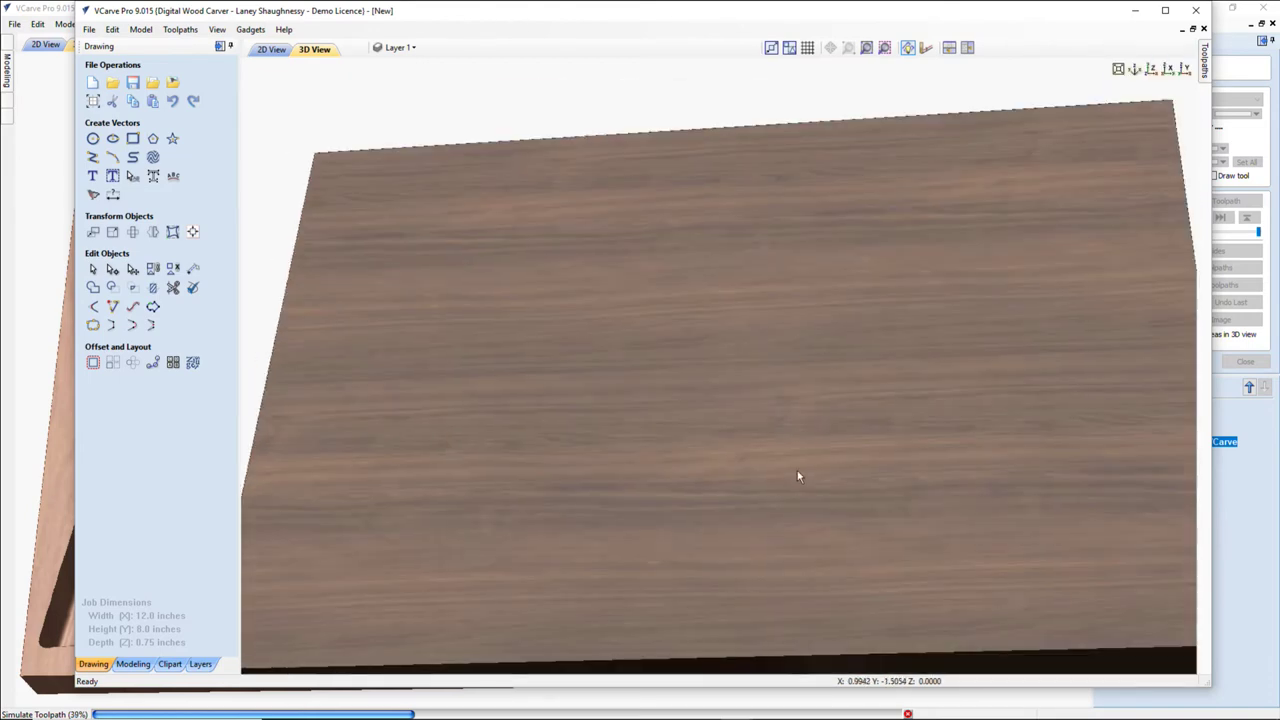
{"action": "scroll", "coordinate": [797, 476], "scroll_direction": "down", "scroll_amount": 3}
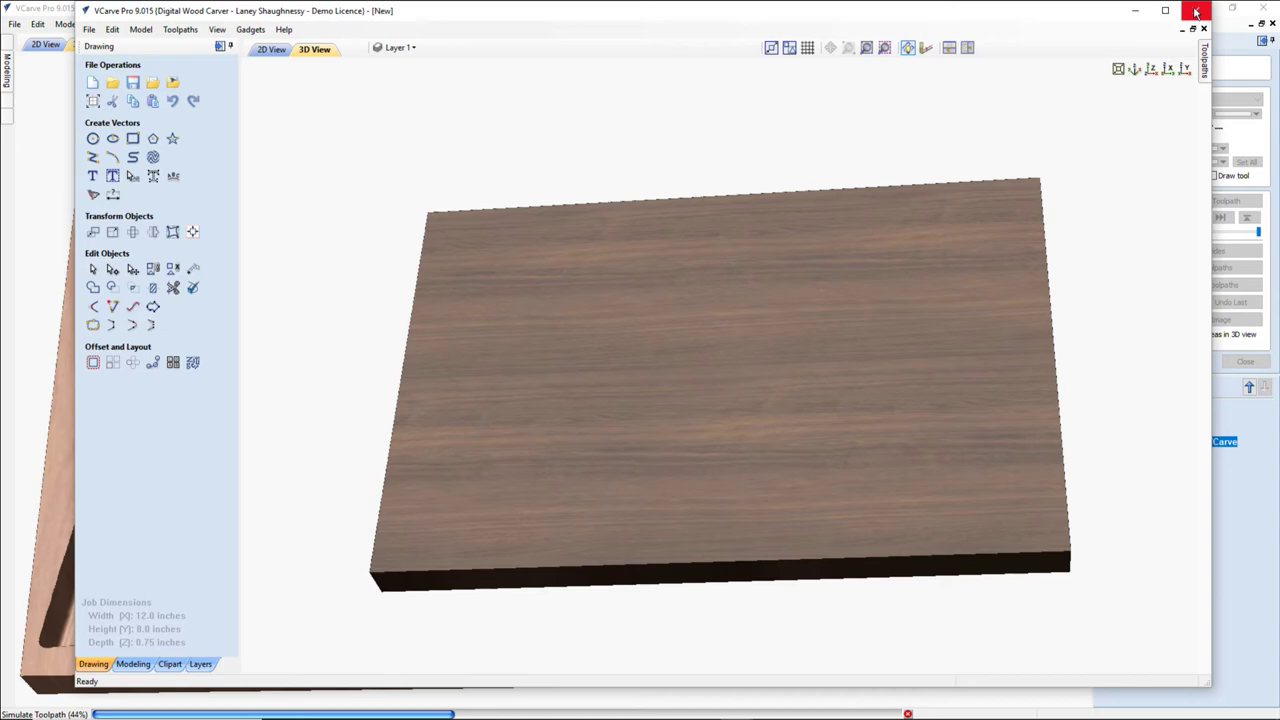
{"action": "left_click", "coordinate": [1196, 12]}
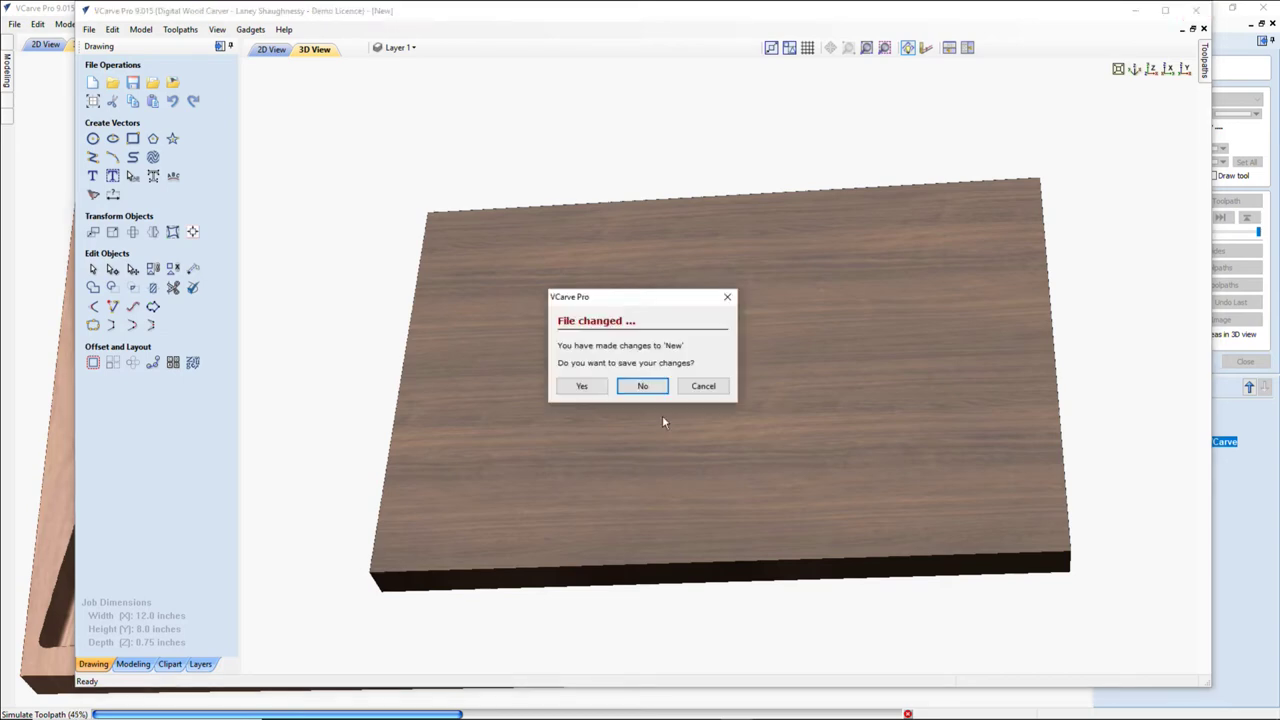
{"action": "left_click", "coordinate": [644, 387]}
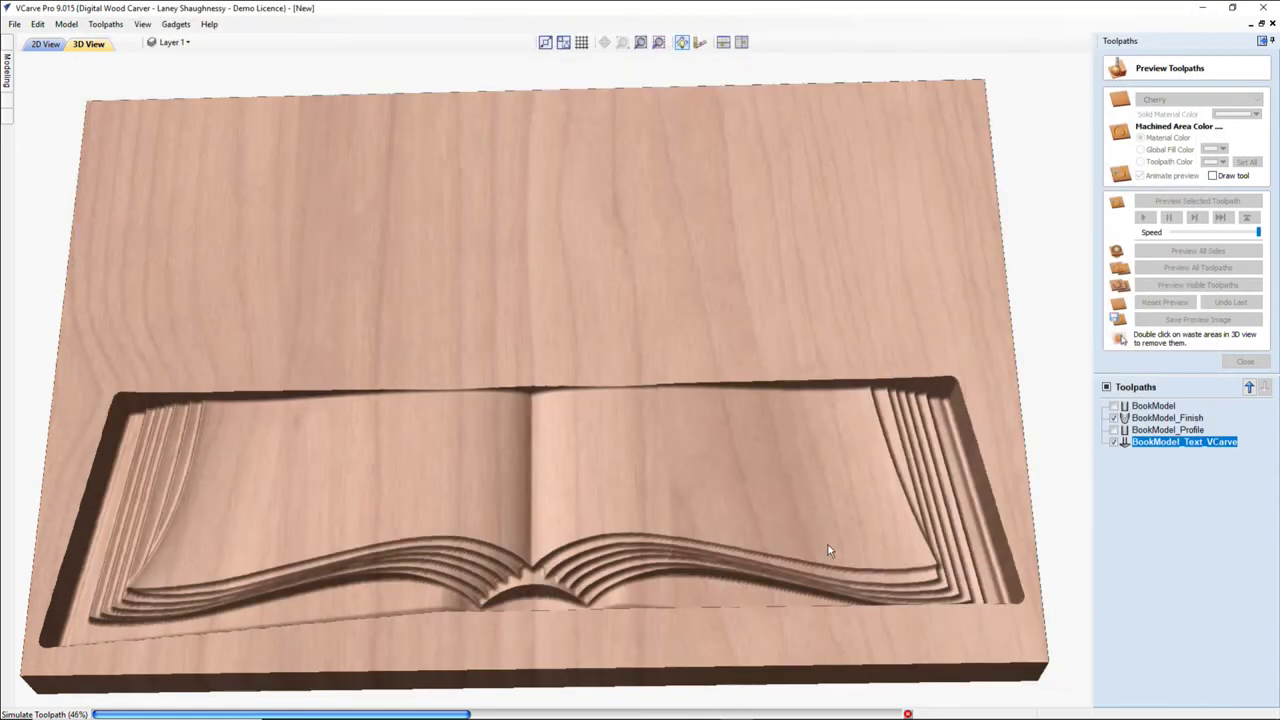
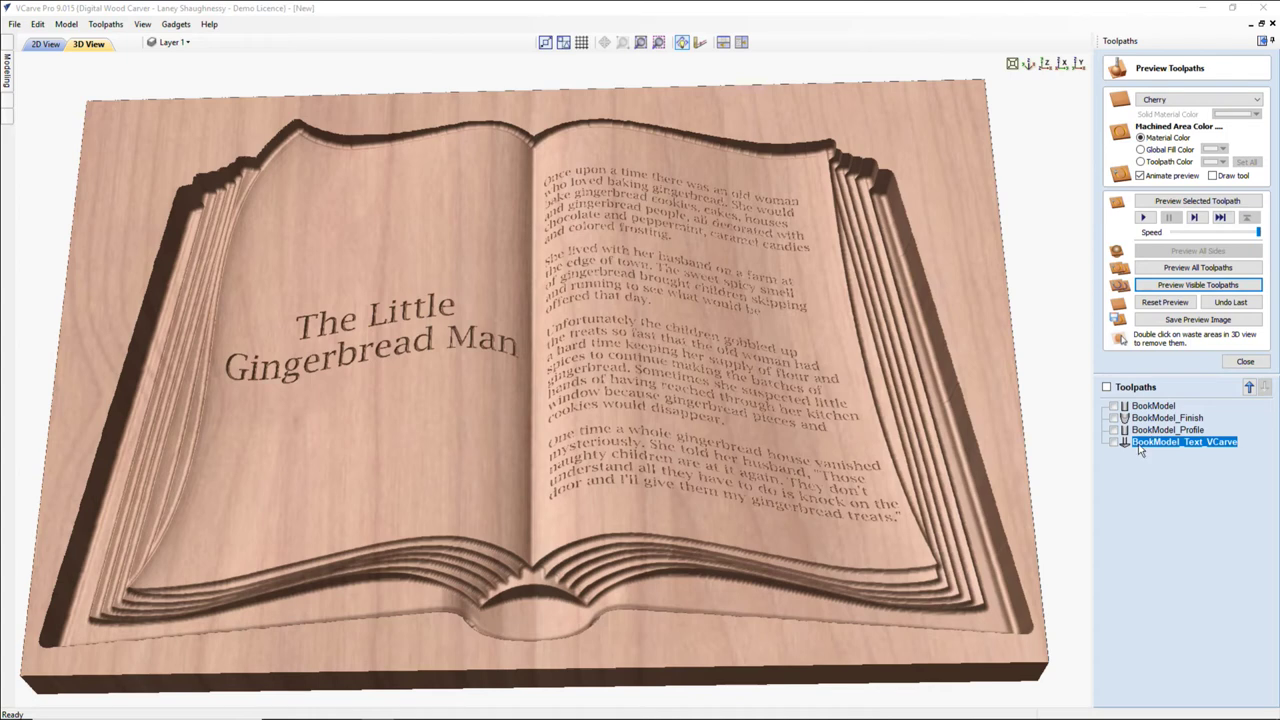
- Switch the preview to show carved areas in the wood's own colour instead of the toolpath colour
{"action": "left_click", "coordinate": [1222, 162]}
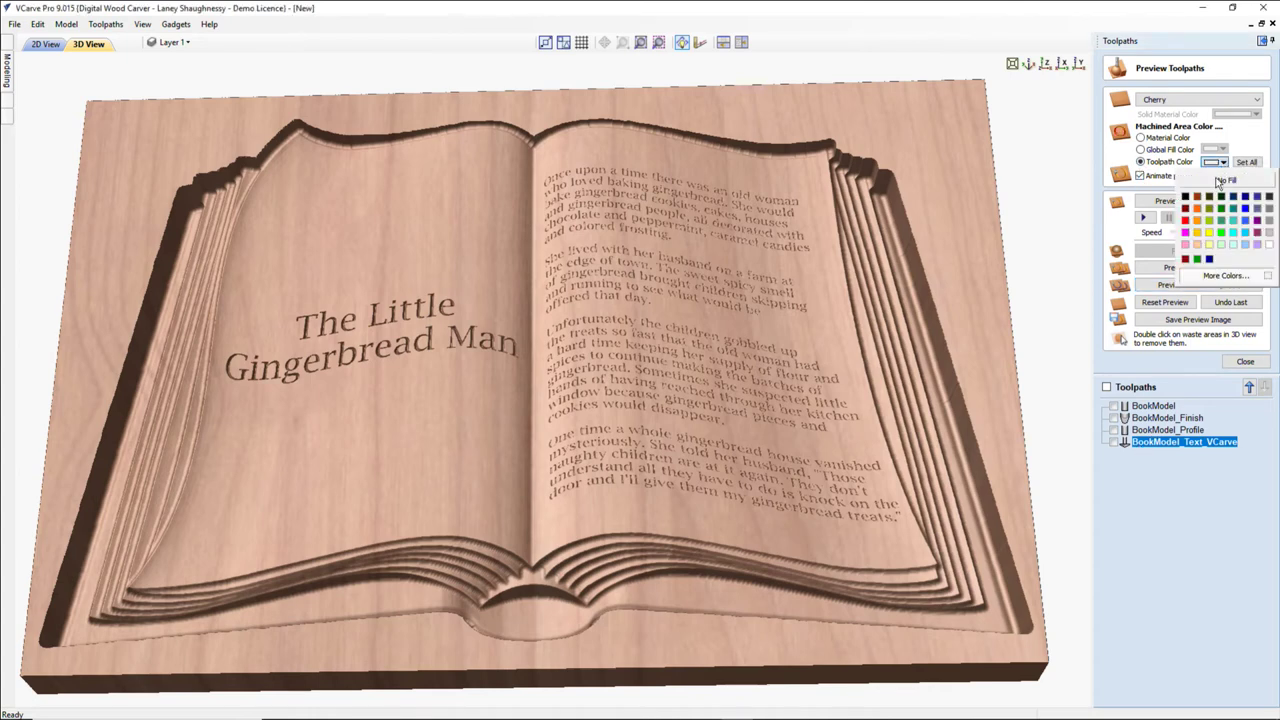
{"action": "left_click", "coordinate": [981, 441]}
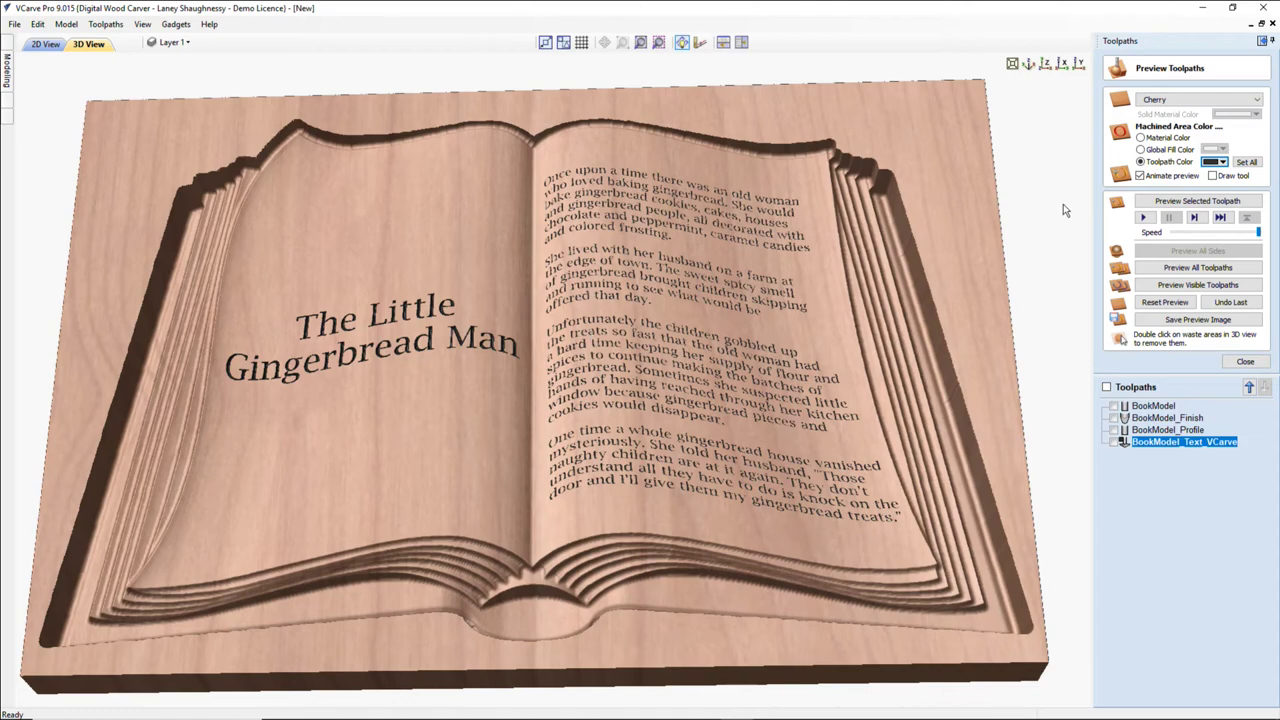
{"action": "left_click", "coordinate": [1140, 137]}
- Recalculate the BookModel_Text_VCarve toolpath from its V-Carve/Engraving form
{"action": "scroll", "coordinate": [637, 501], "scroll_direction": "up", "scroll_amount": 2}
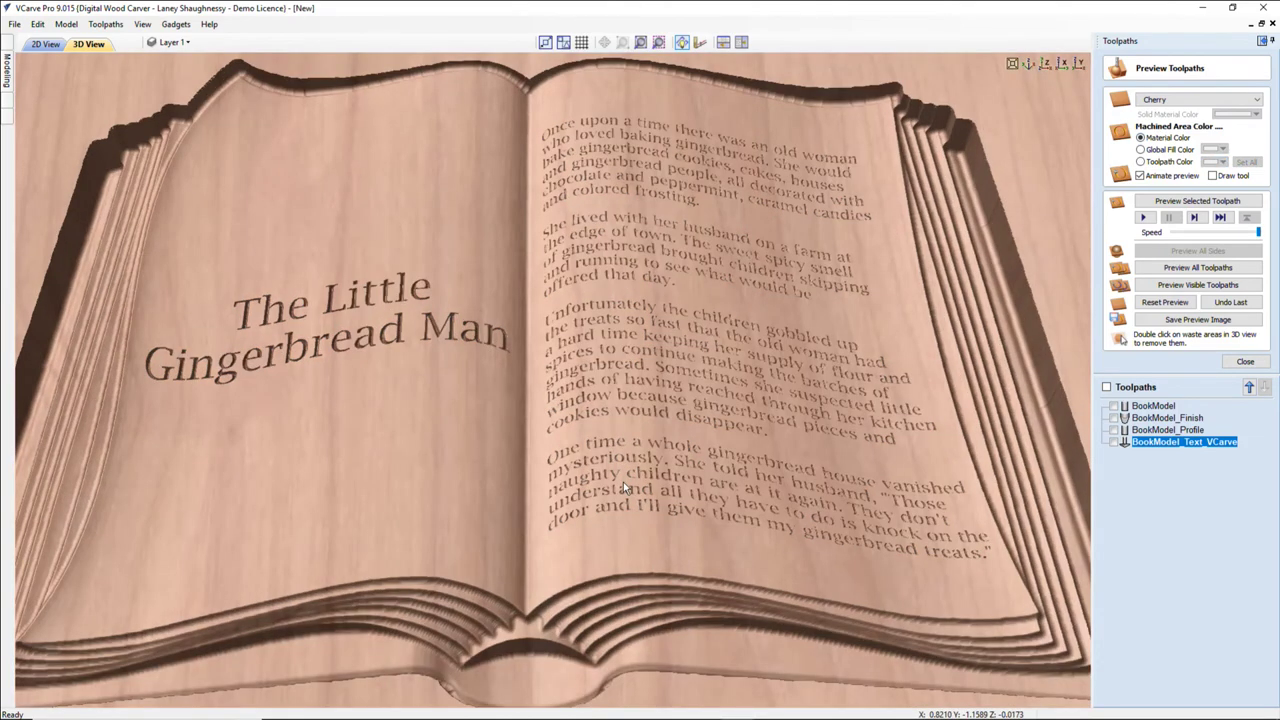
{"action": "scroll", "coordinate": [623, 482], "scroll_direction": "up", "scroll_amount": 3}
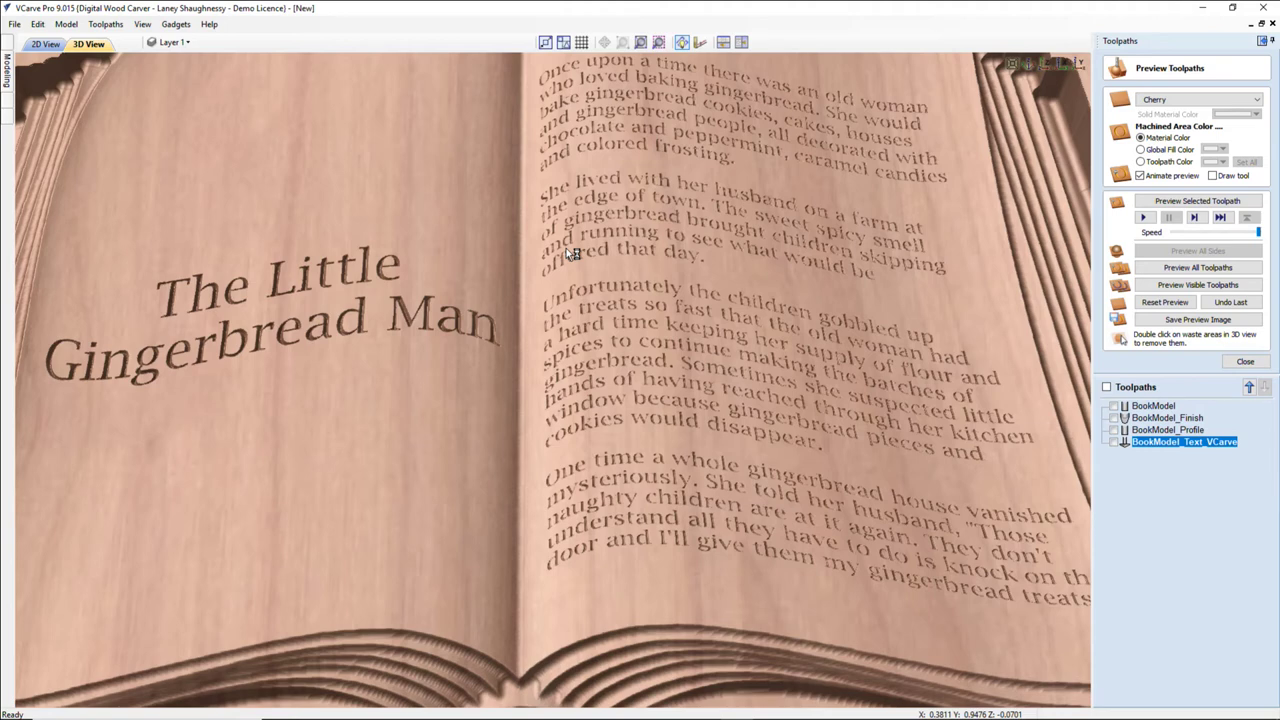
{"action": "double_click", "coordinate": [1170, 443]}
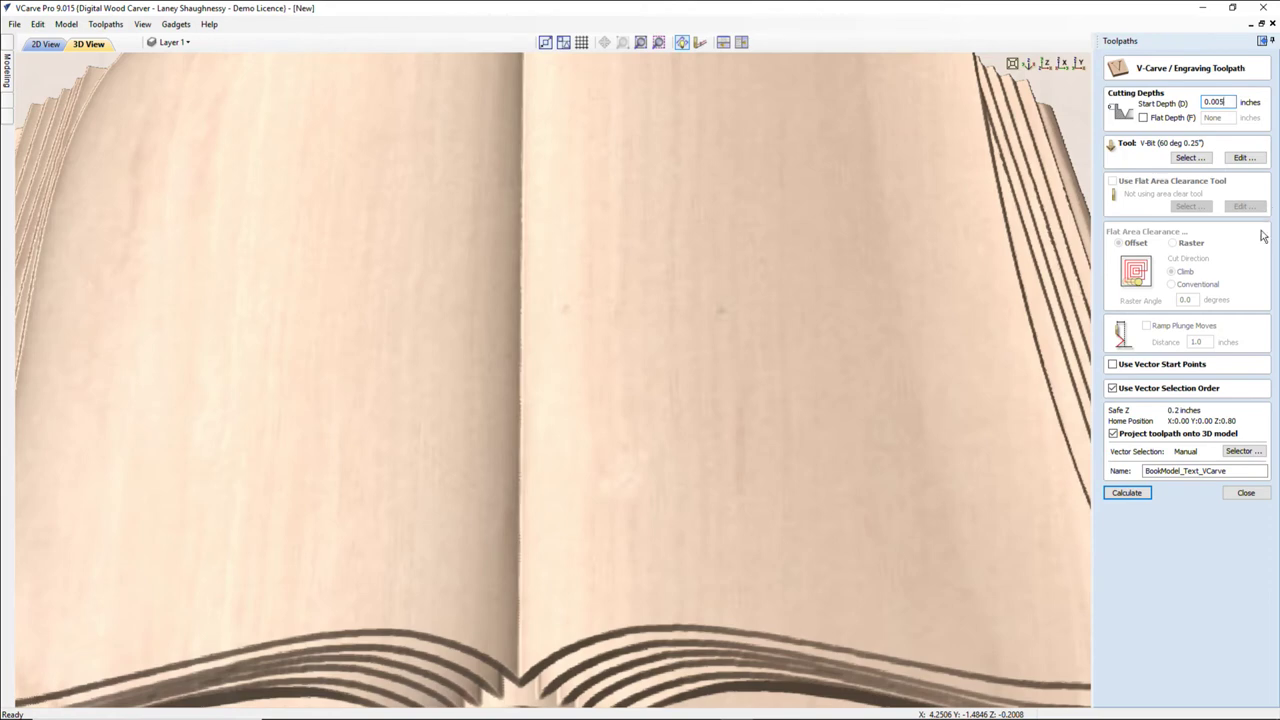
{"action": "left_click", "coordinate": [1127, 494]}
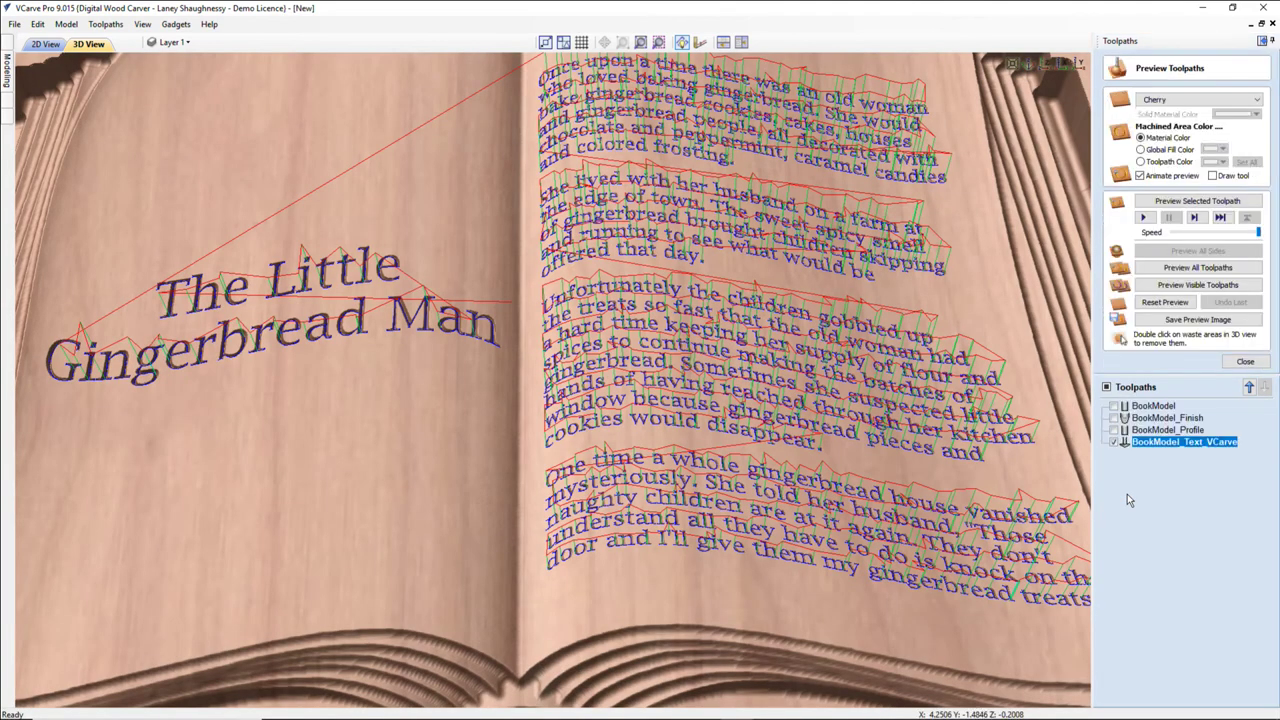
- Preview the recalculated text V-carve on the cherry book, then zoom out to the whole board
{"action": "left_click", "coordinate": [1177, 202]}
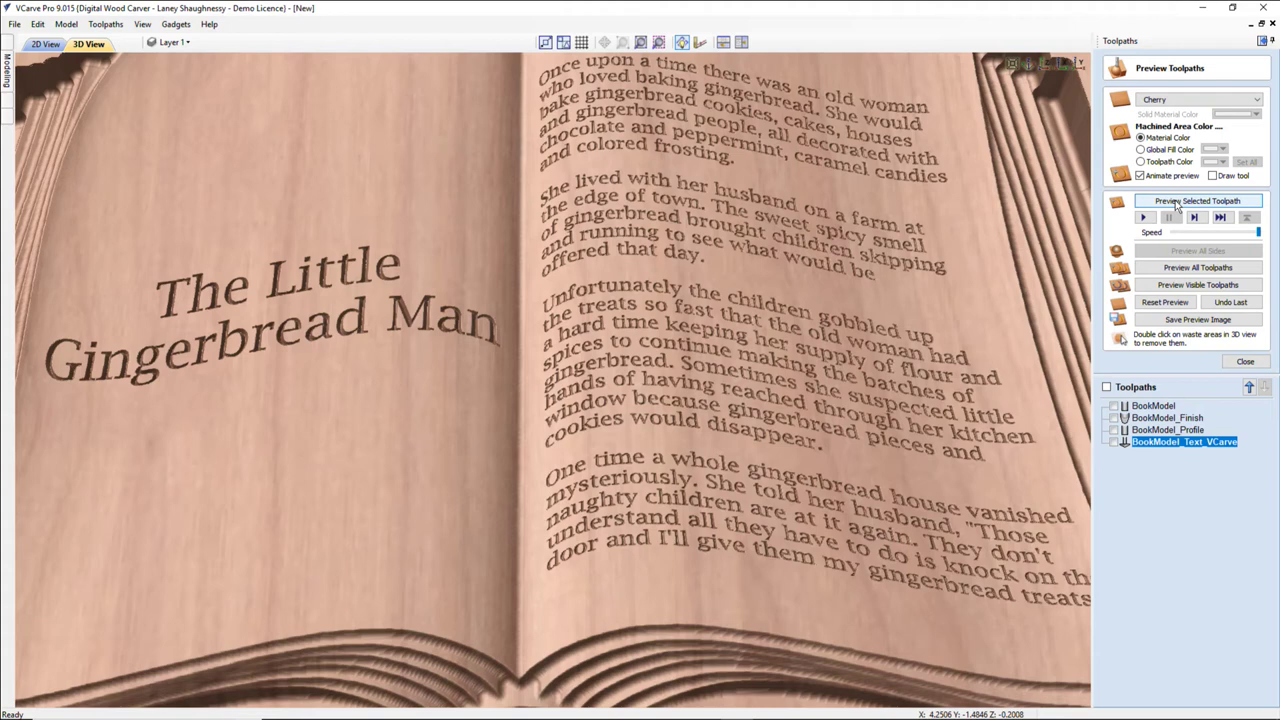
{"action": "scroll", "coordinate": [693, 278], "scroll_direction": "down", "scroll_amount": 5}
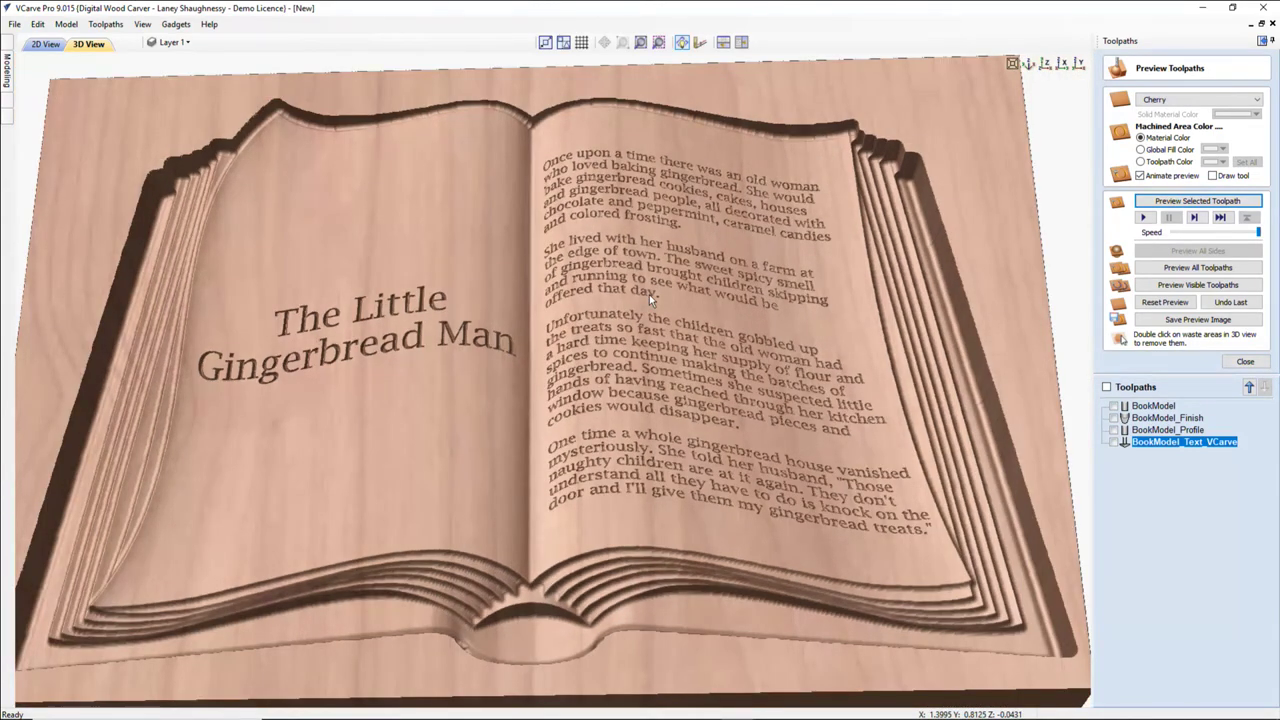
{"action": "scroll", "coordinate": [649, 294], "scroll_direction": "down", "scroll_amount": 2}
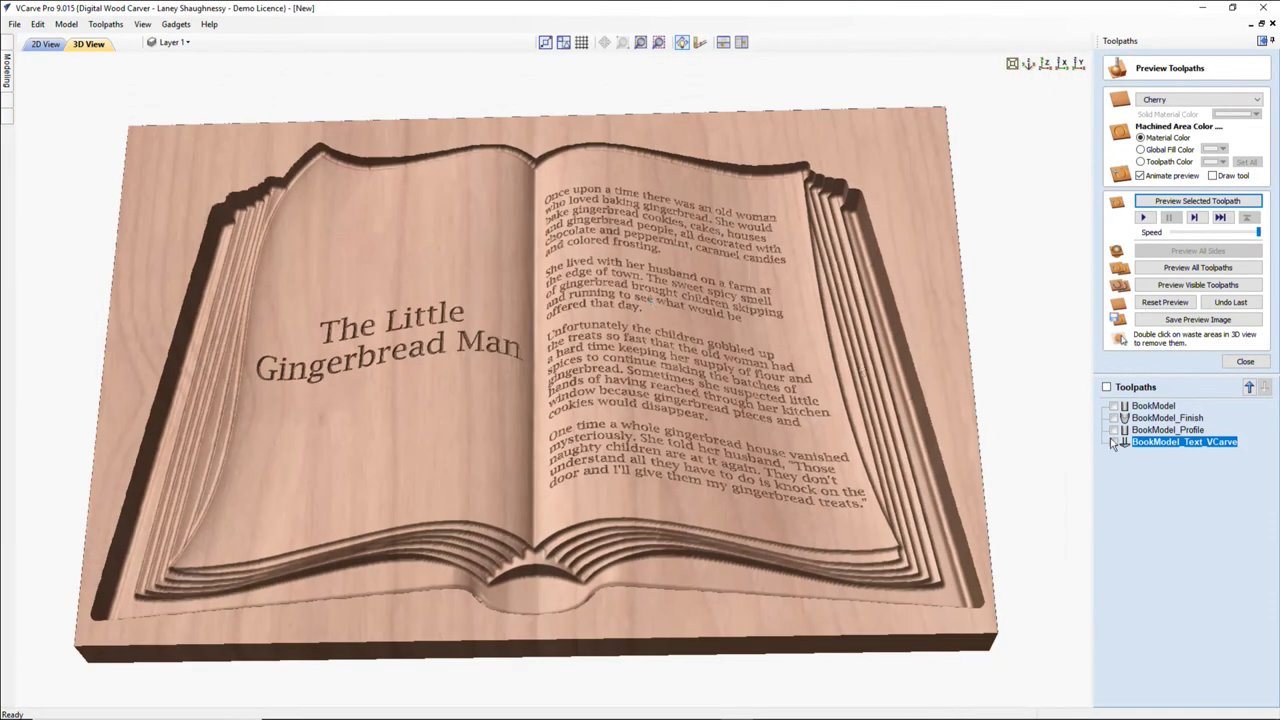
- Make BookModel_Profile visible and simulate it to cut the tabbed groove around the book
{"action": "left_click", "coordinate": [1114, 429]}
{"action": "left_click", "coordinate": [1192, 201]}
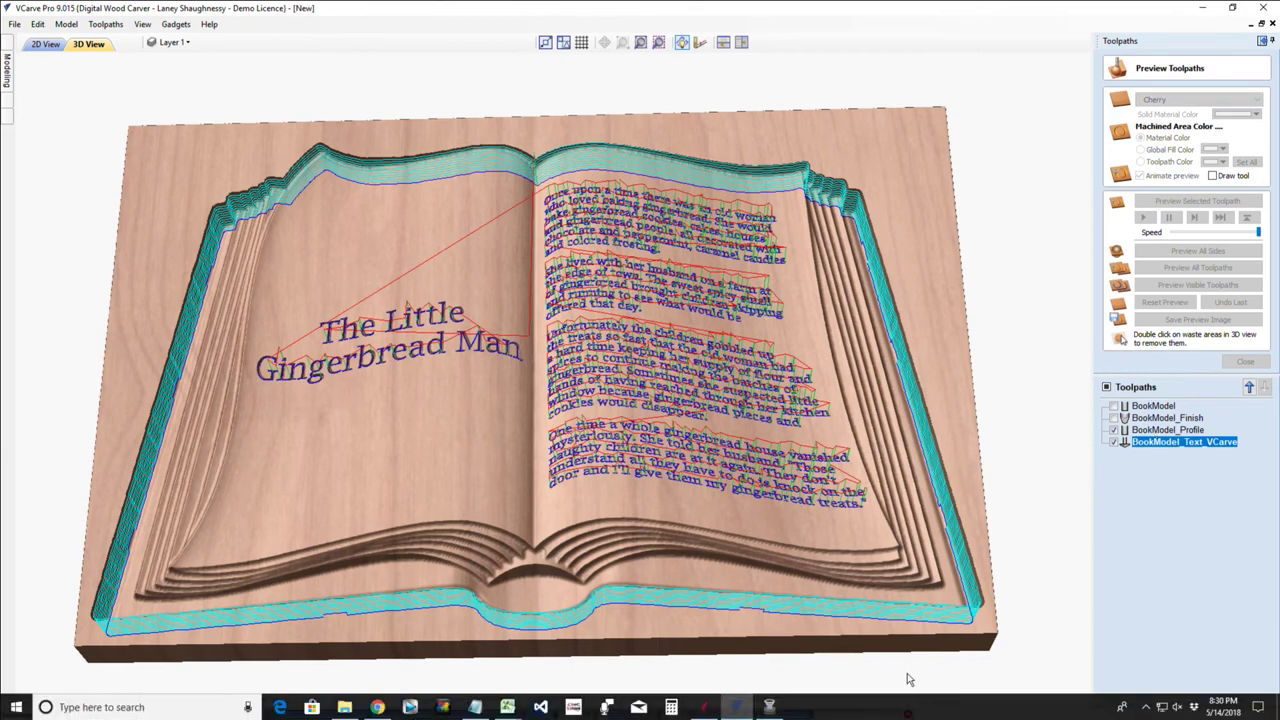
{"action": "left_click", "coordinate": [1158, 430]}
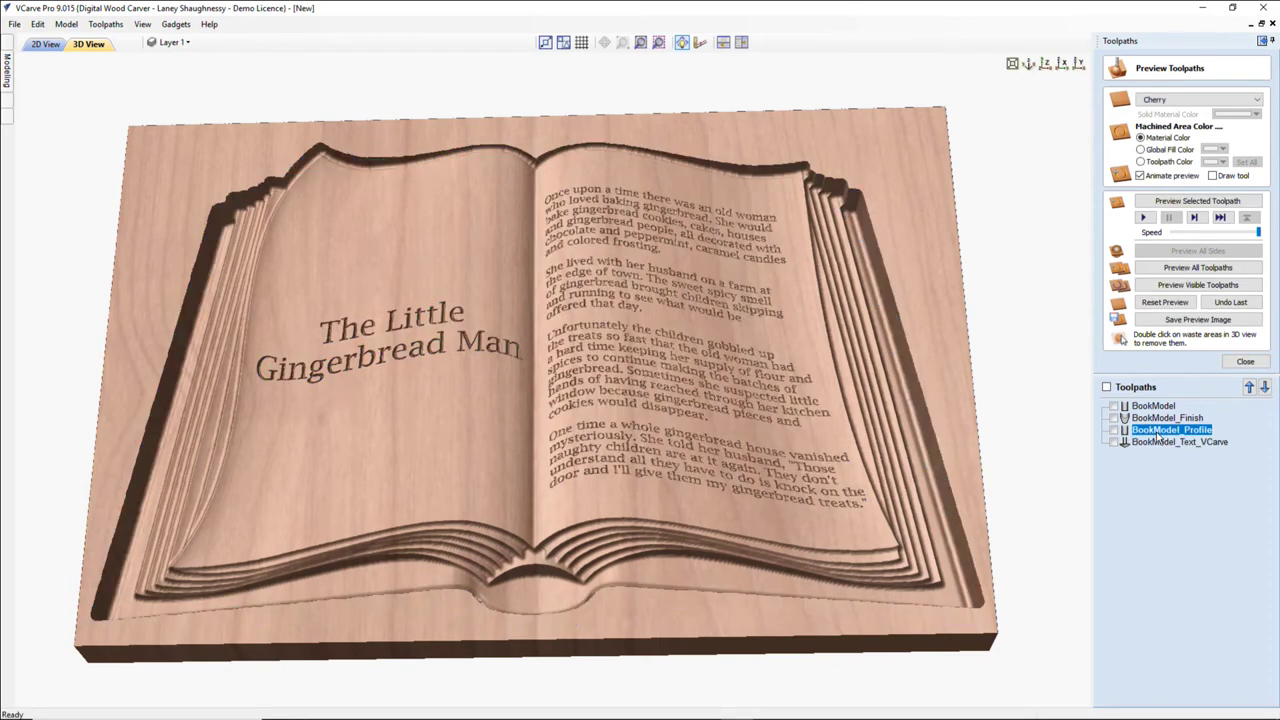
{"action": "left_click", "coordinate": [1172, 202]}
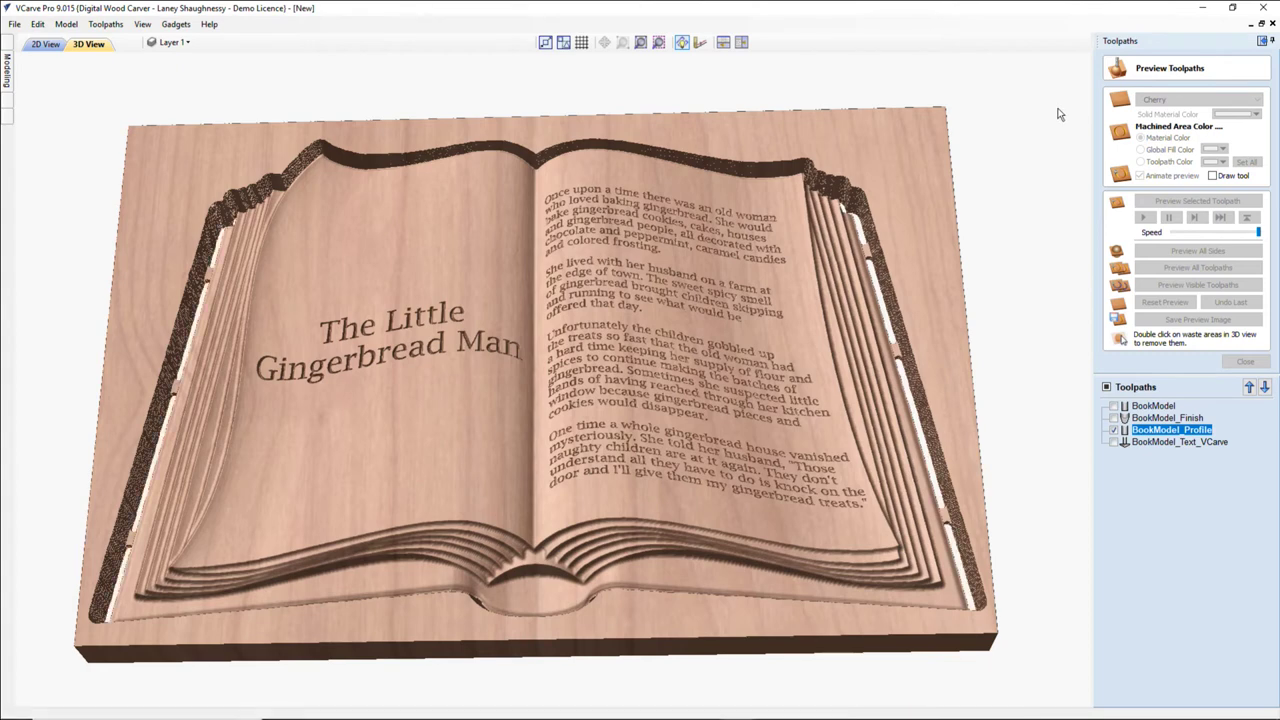
- View the carved book from top and tilted angles, then auto-hide the Toolpaths panel
{"action": "left_click", "coordinate": [1044, 66]}
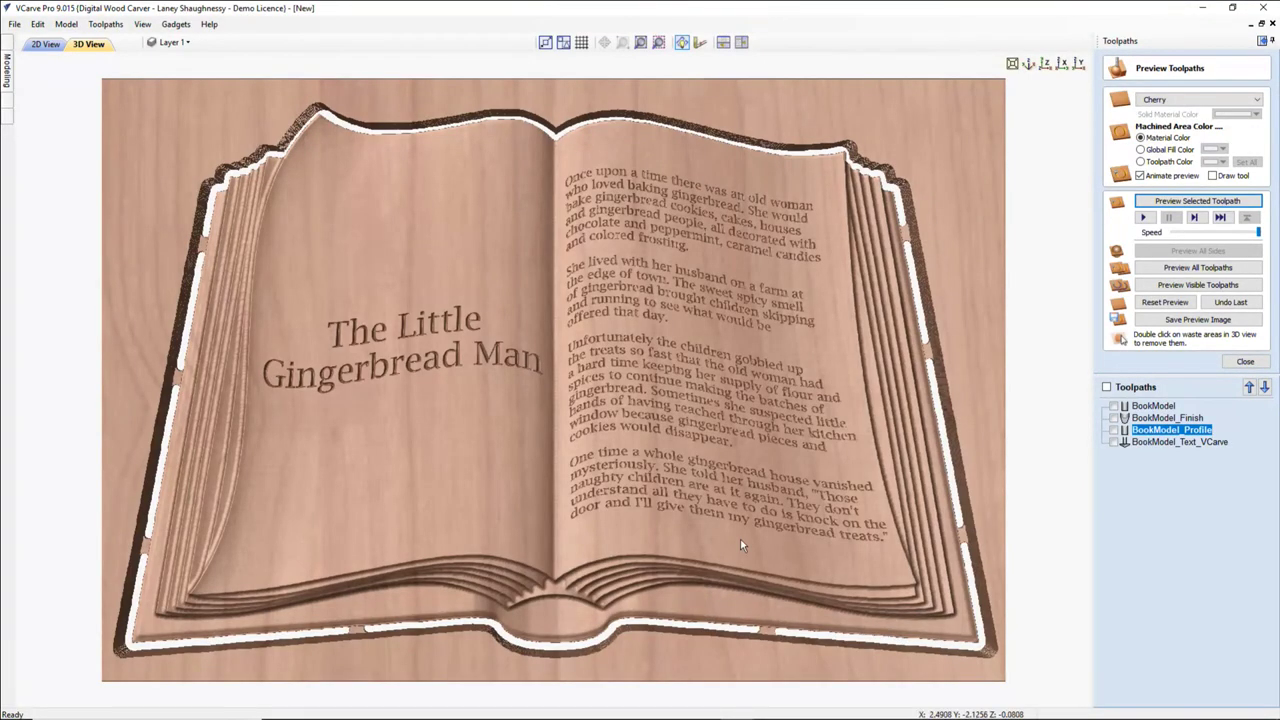
{"action": "left_click_drag", "start_coordinate": [740, 537], "coordinate": [289, 506]}
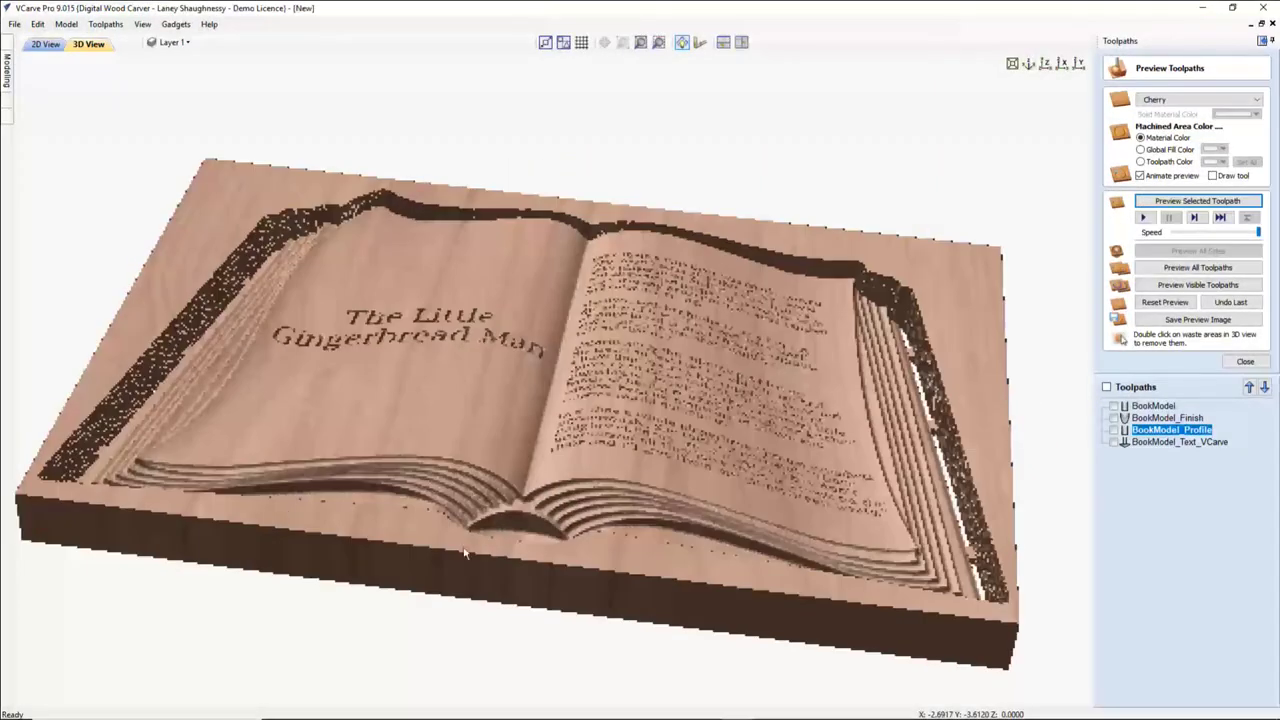
{"action": "left_click_drag", "start_coordinate": [522, 563], "coordinate": [566, 610]}
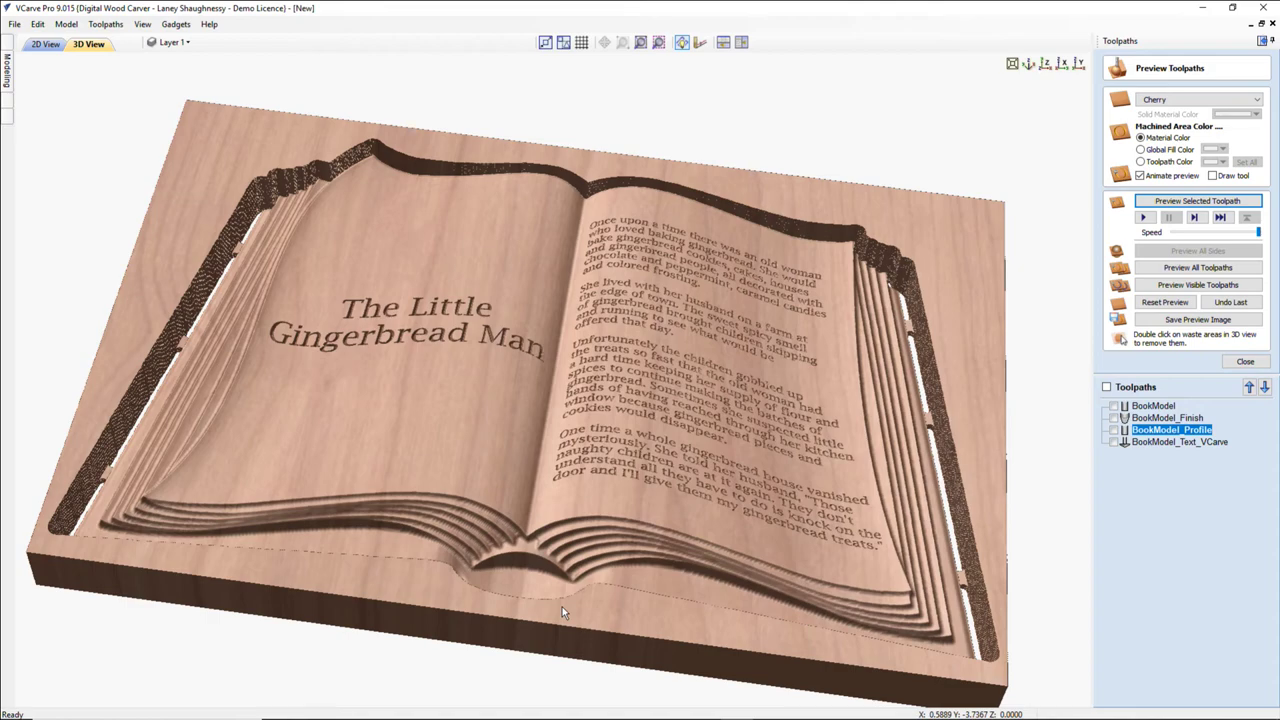
{"action": "scroll", "coordinate": [562, 606], "scroll_direction": "down", "scroll_amount": 3}
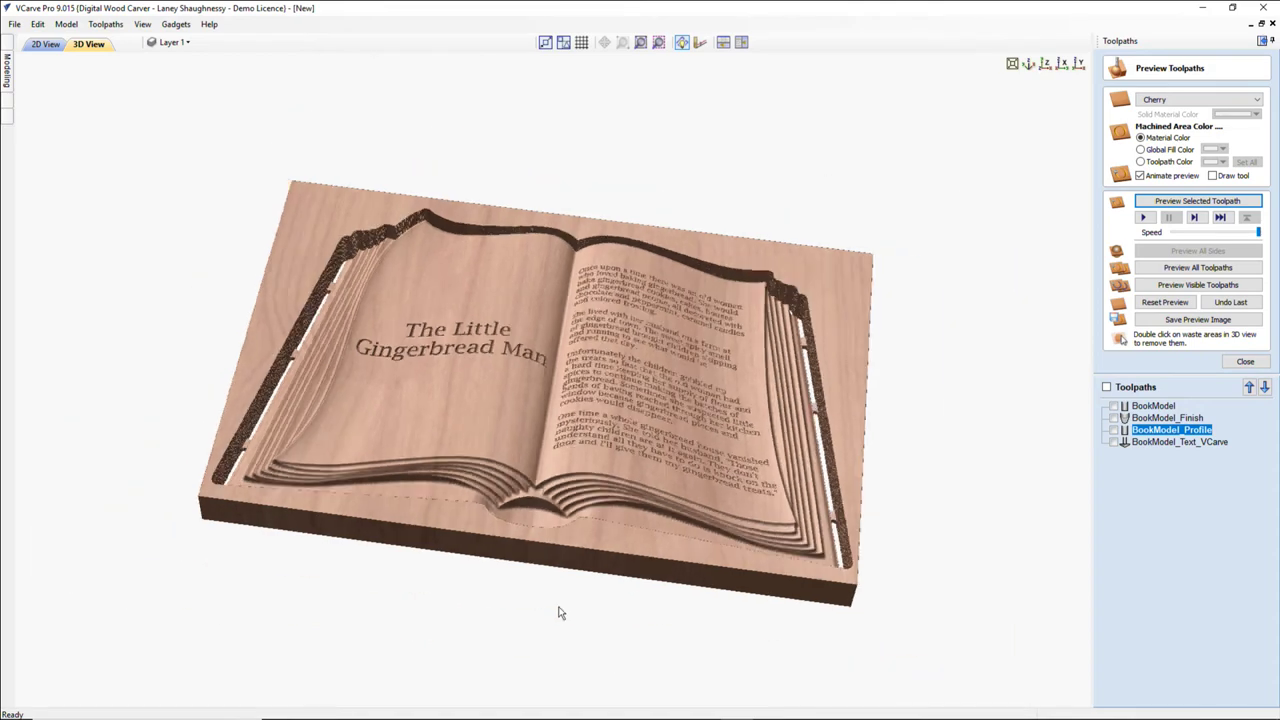
{"action": "left_click_drag", "start_coordinate": [552, 527], "coordinate": [545, 480]}
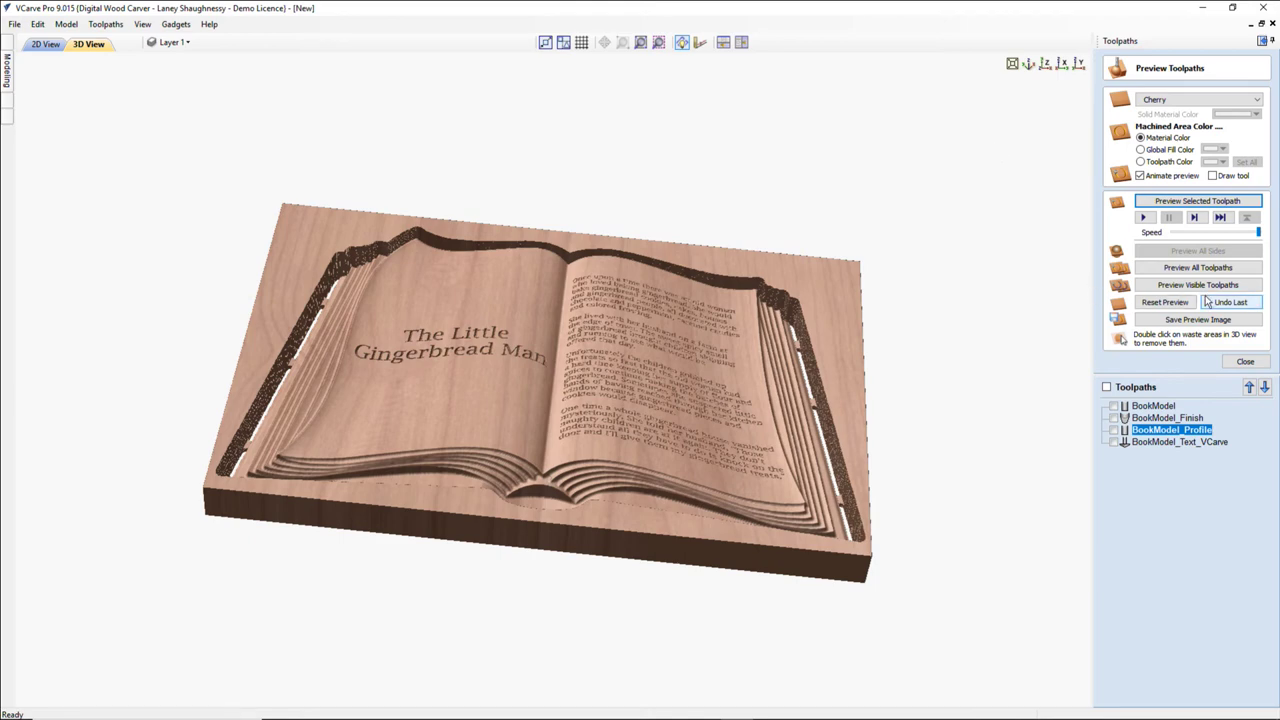
{"action": "left_click", "coordinate": [1262, 40]}
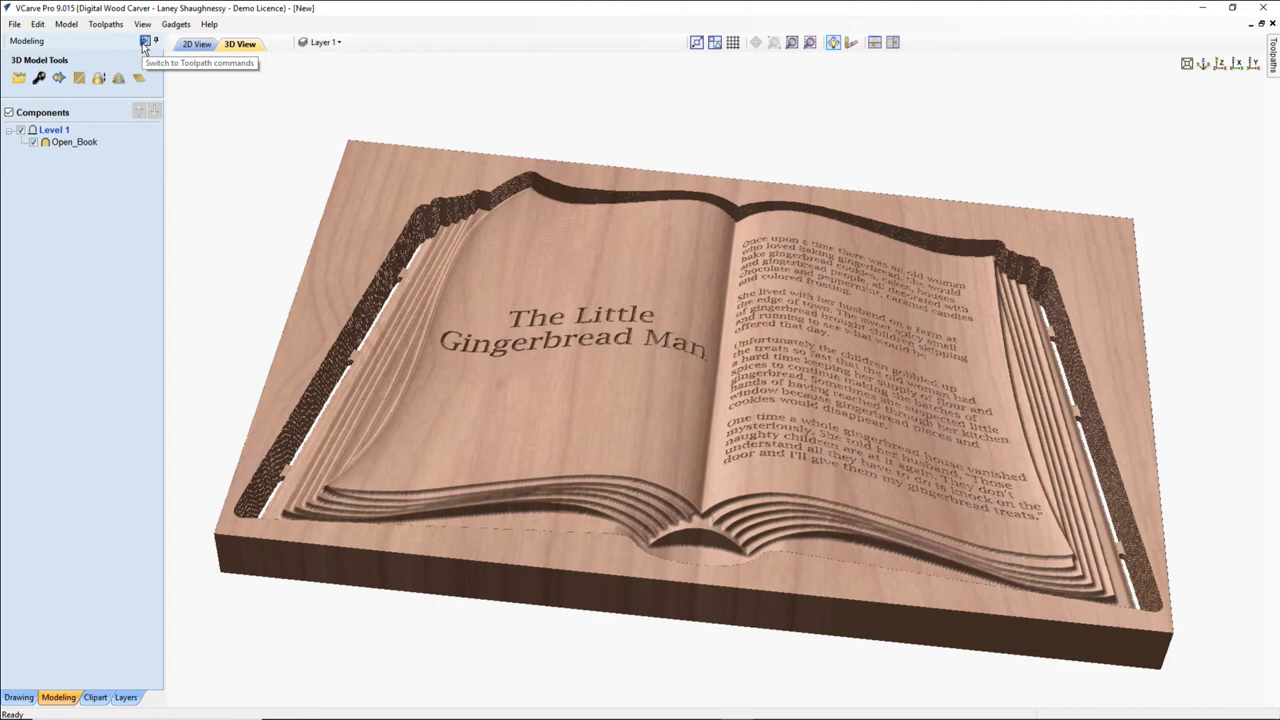
- In 2D view, hide Open_Book and move all vectors to a new hidden layer 'BookText&Border'
{"action": "left_click", "coordinate": [196, 44]}
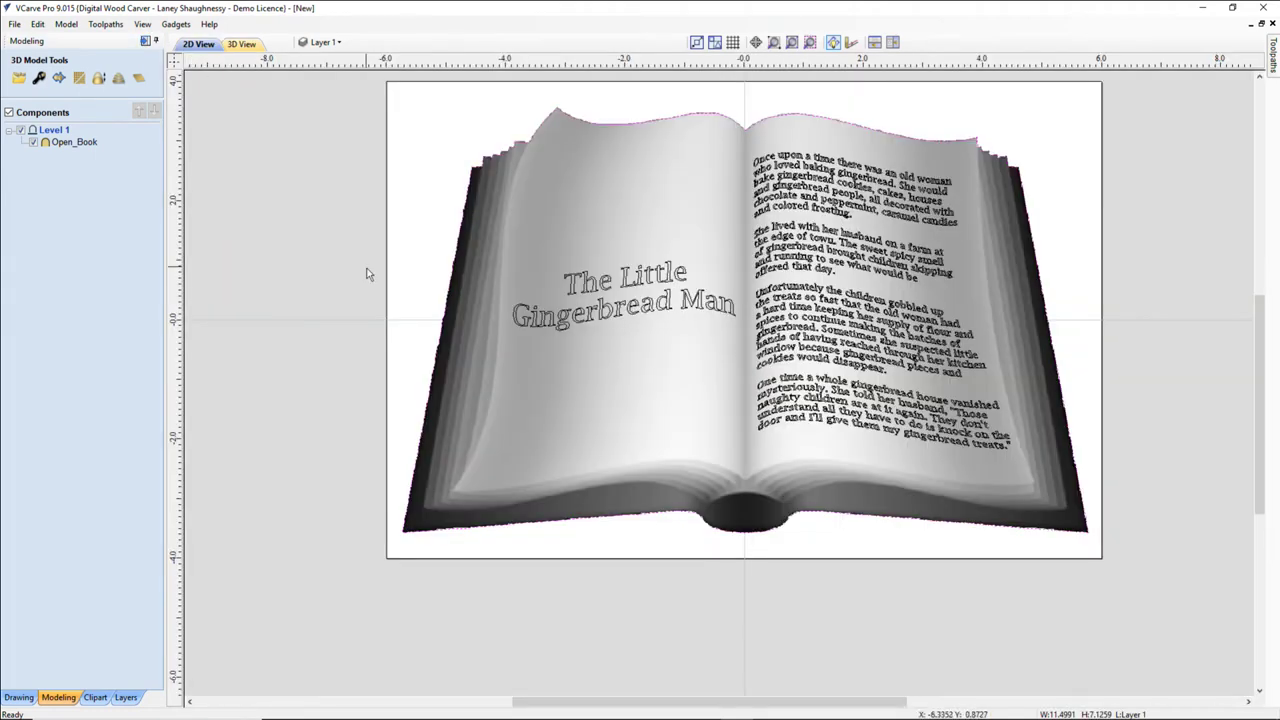
{"action": "left_click", "coordinate": [34, 143]}
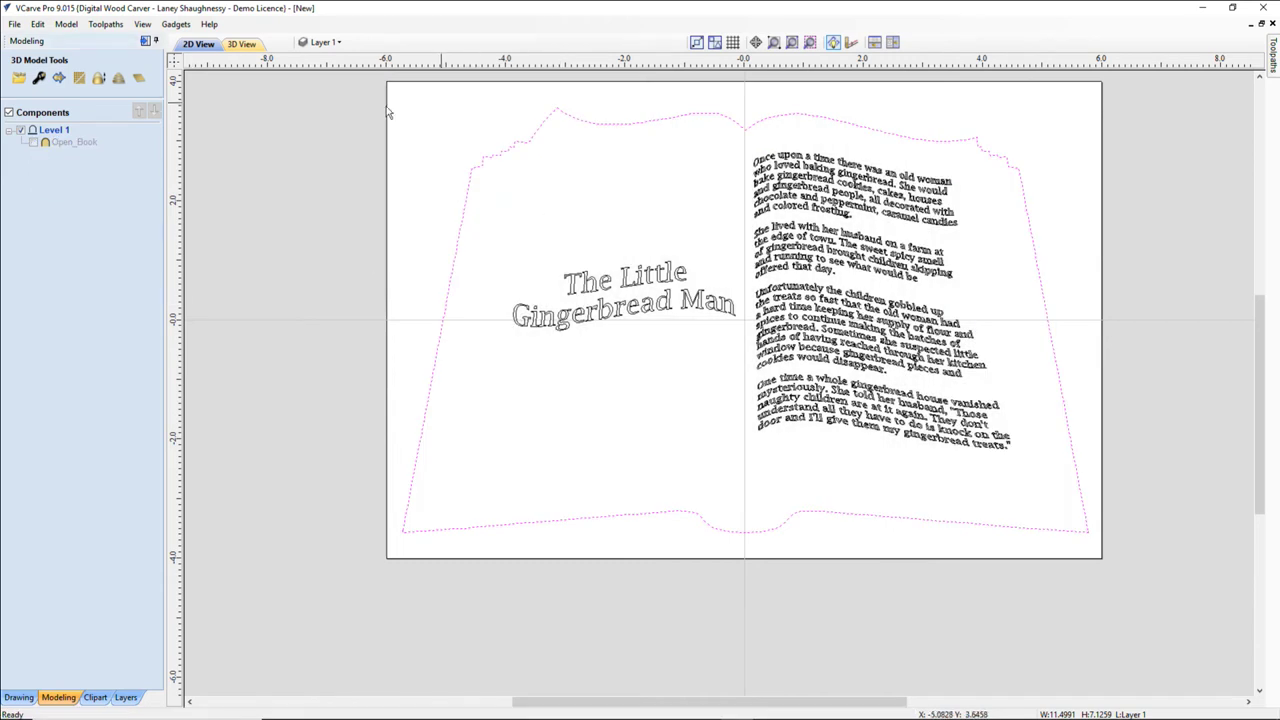
{"action": "key", "text": "ctrl+a"}
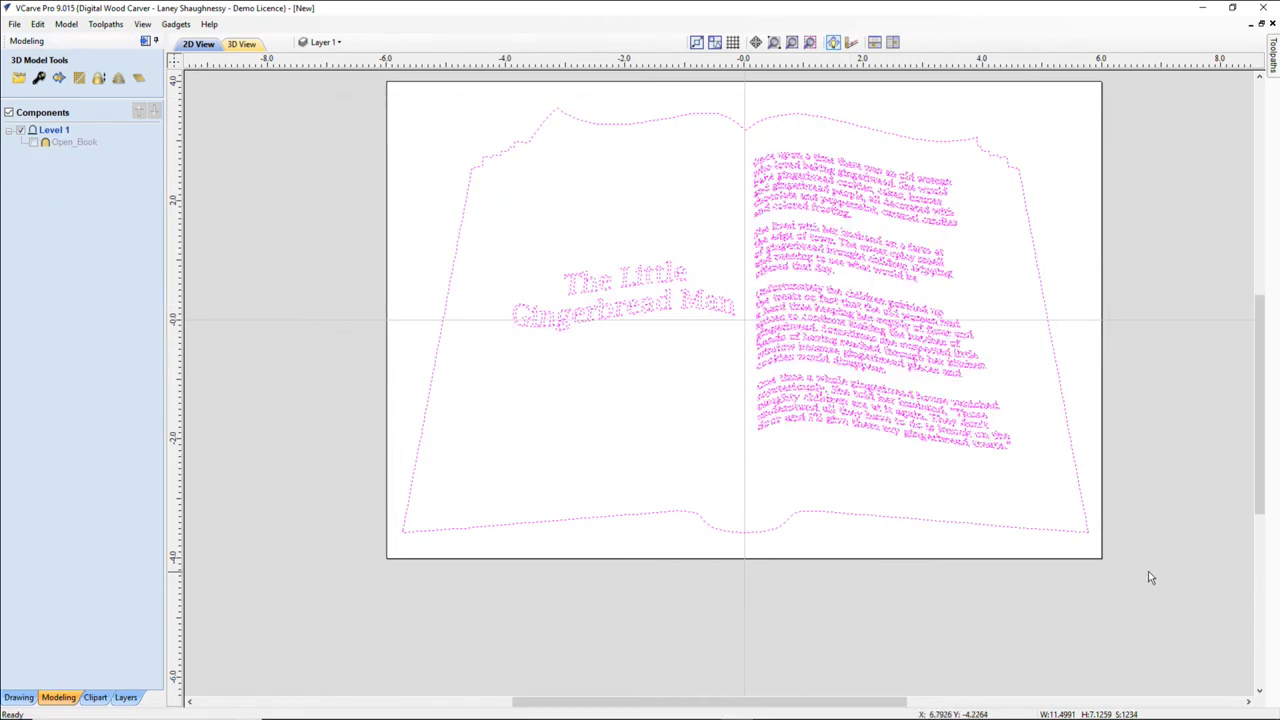
{"action": "right_click", "coordinate": [809, 336]}
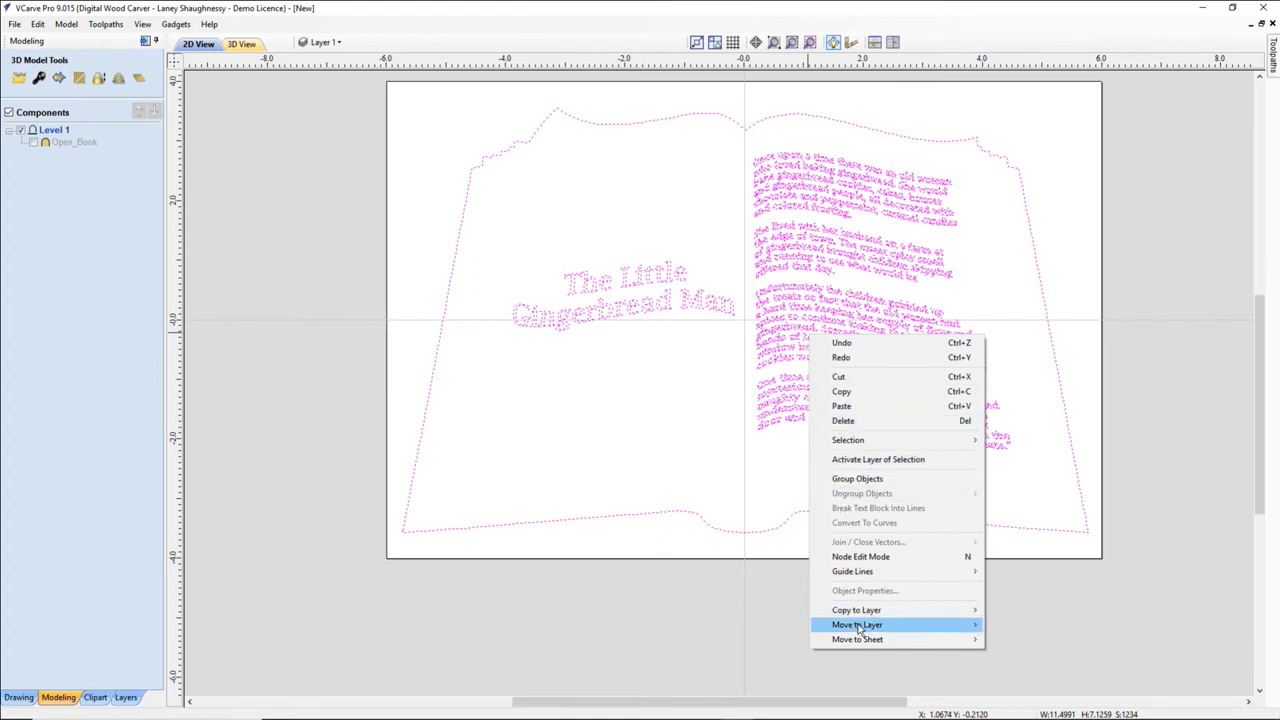
{"action": "left_click", "coordinate": [1030, 646]}
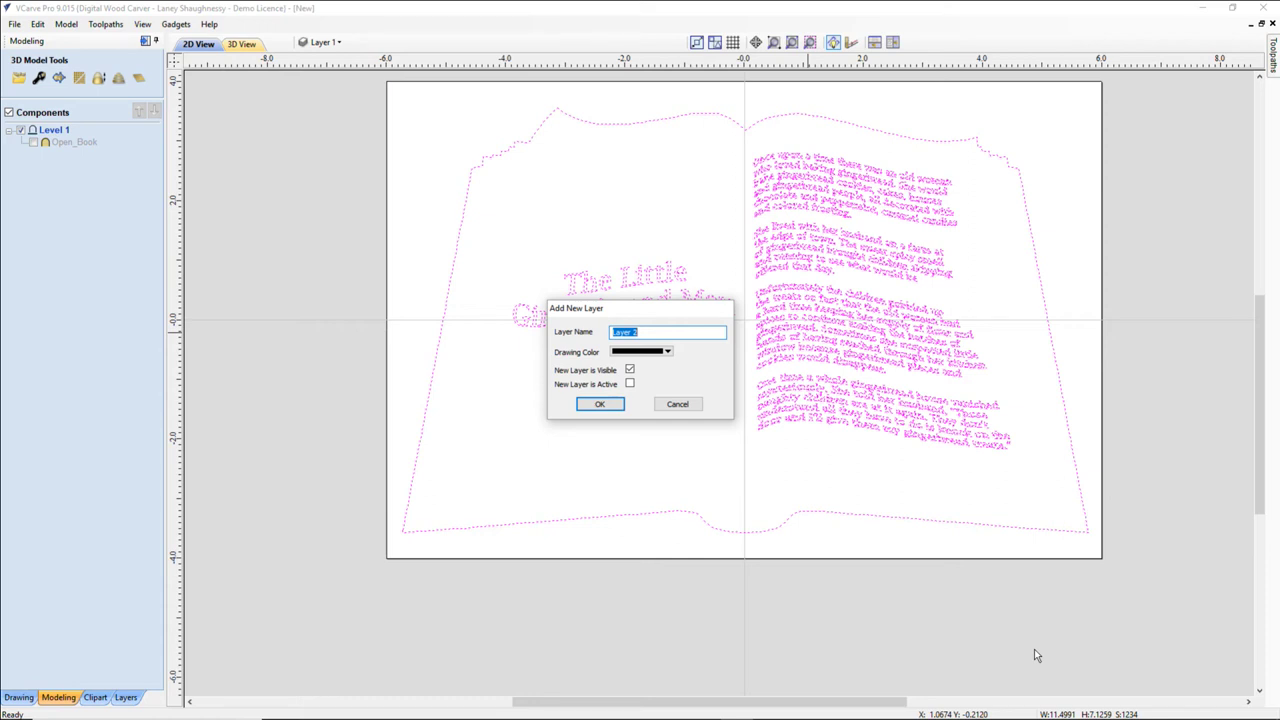
{"action": "type", "text": "BookText&Border"}
{"action": "left_click", "coordinate": [629, 370]}
{"action": "left_click", "coordinate": [601, 404]}
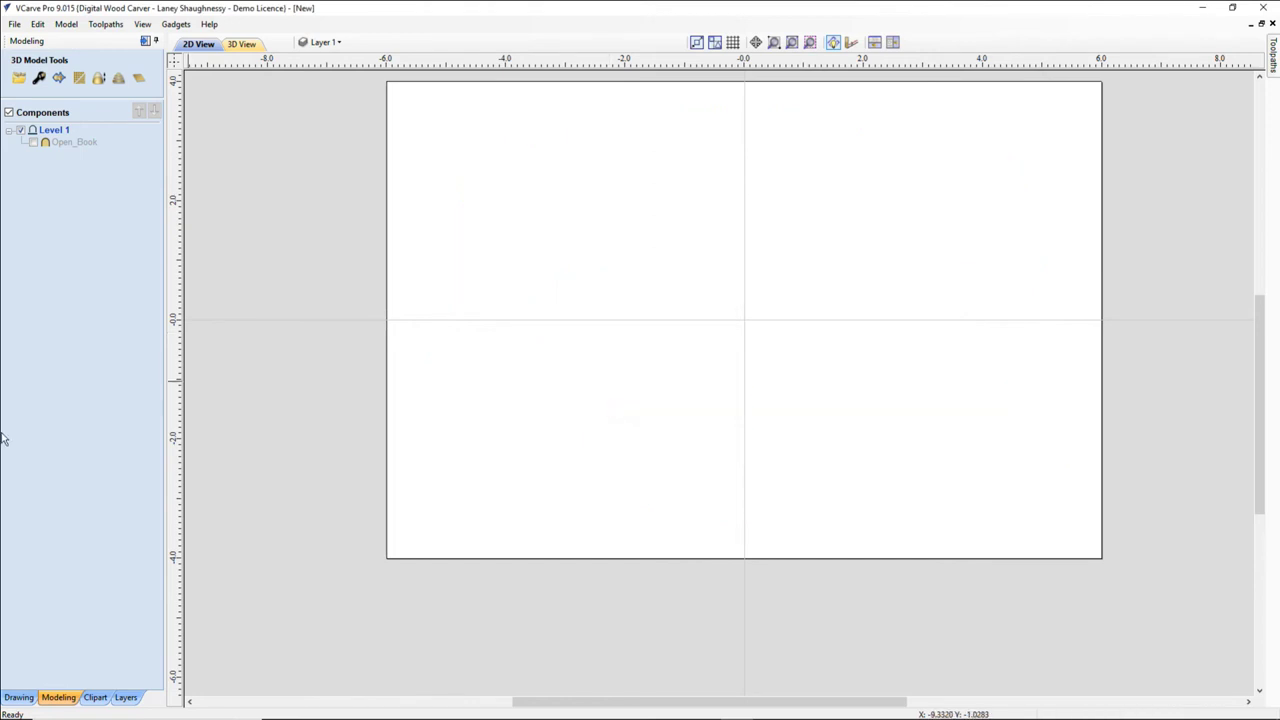
- Drag the Banner clipart from Ribbons (Banners) onto the job and enlarge it across the material
{"action": "left_click", "coordinate": [95, 692]}
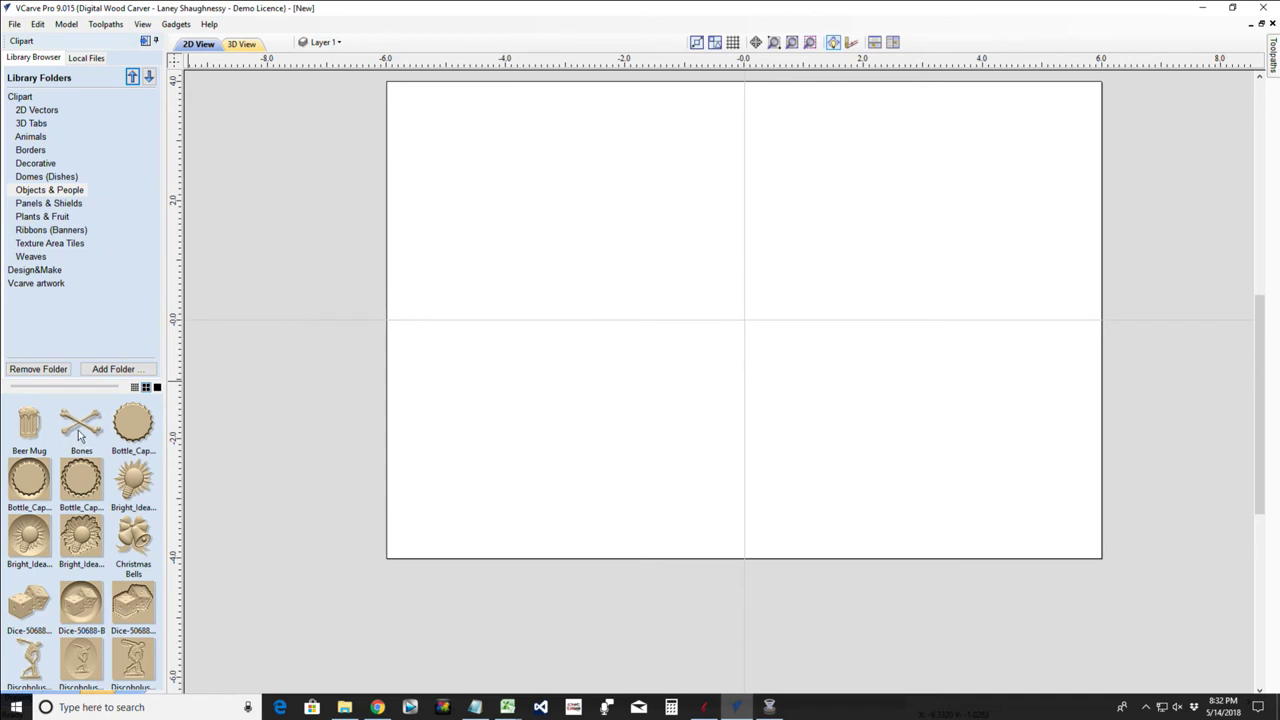
{"action": "left_click", "coordinate": [44, 232]}
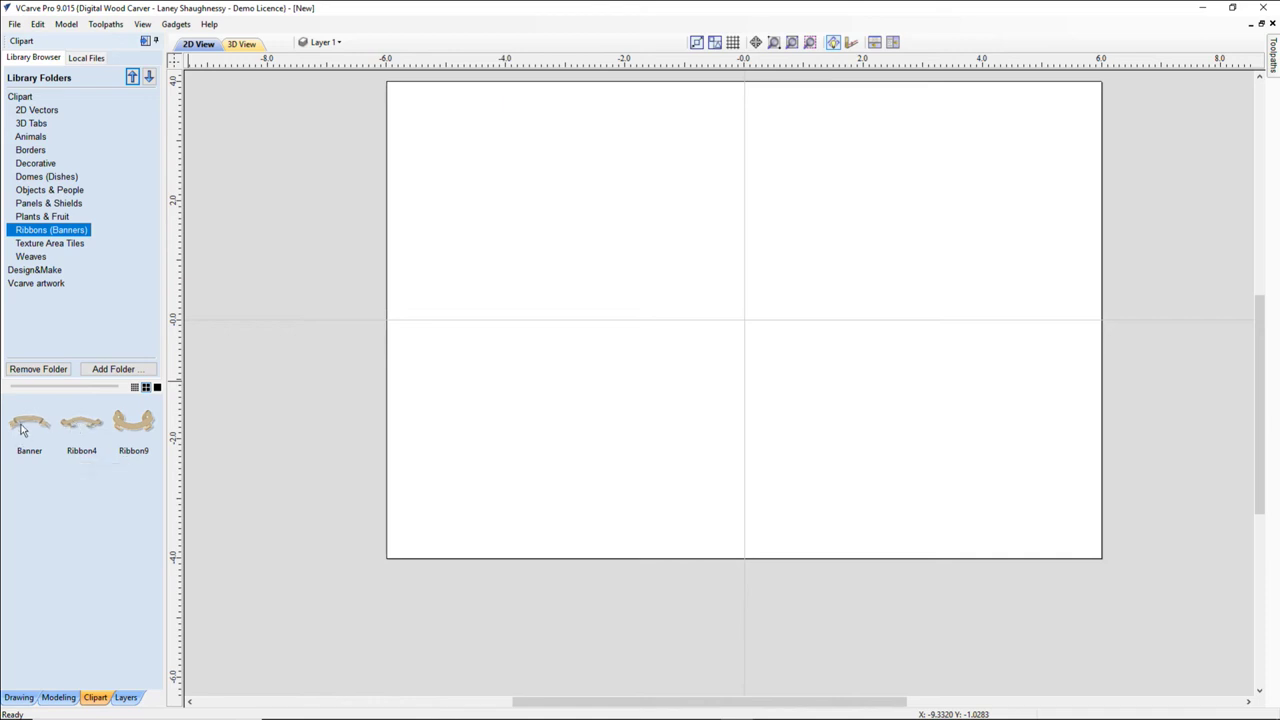
{"action": "left_click_drag", "start_coordinate": [22, 428], "coordinate": [705, 326]}
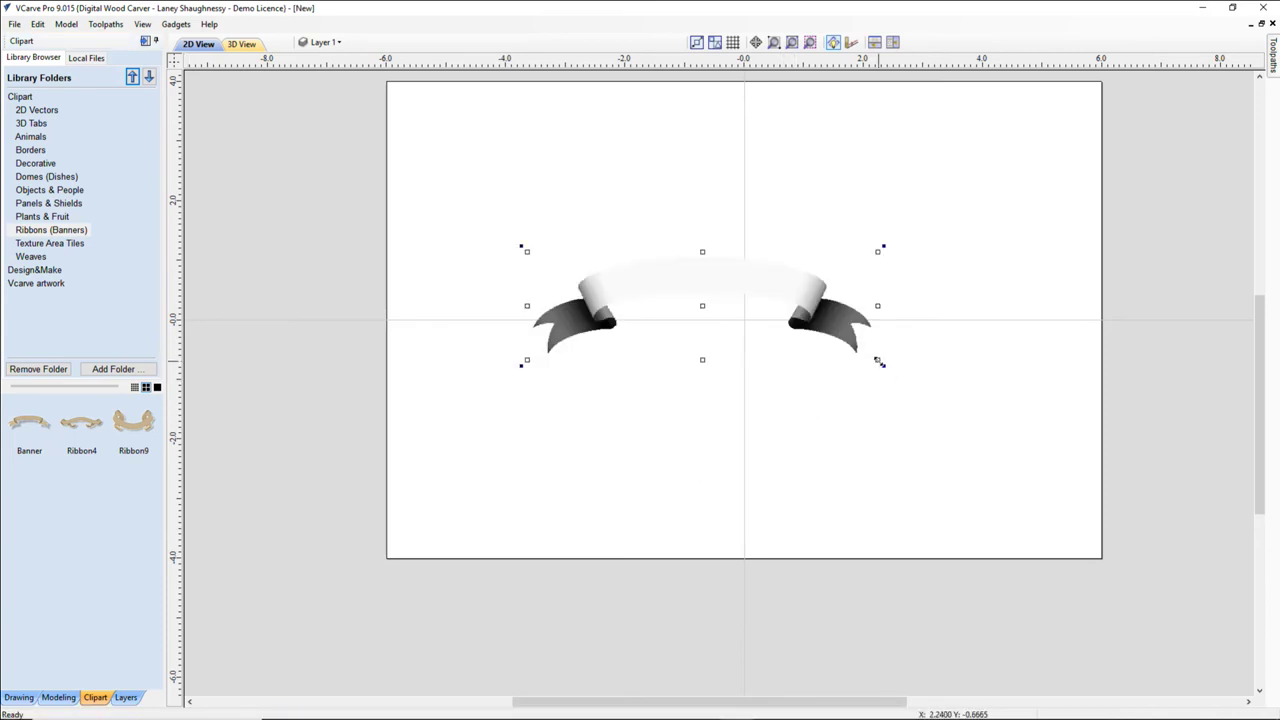
{"action": "left_click_drag", "start_coordinate": [879, 362], "coordinate": [845, 360]}
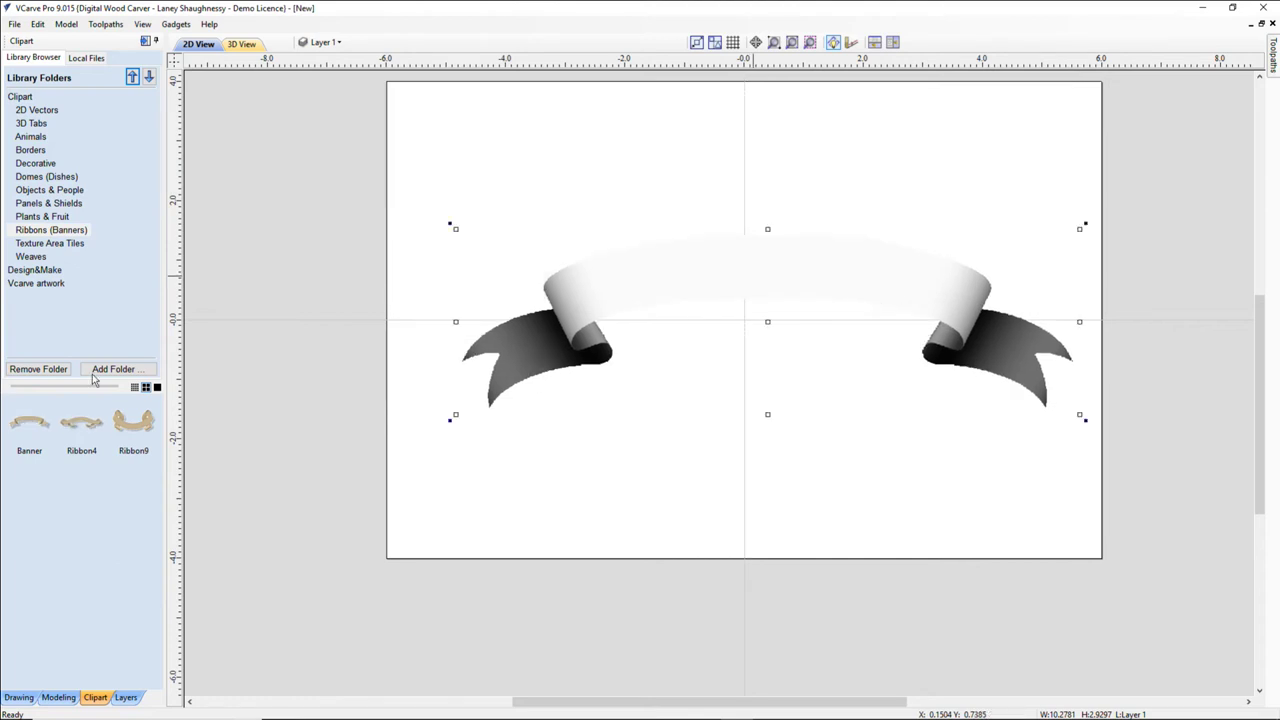
- Switch from the modelling tools back to the drawing tools
{"action": "mouse_move", "coordinate": [15, 705]}
{"action": "left_click", "coordinate": [44, 698]}
{"action": "left_click", "coordinate": [19, 698]}
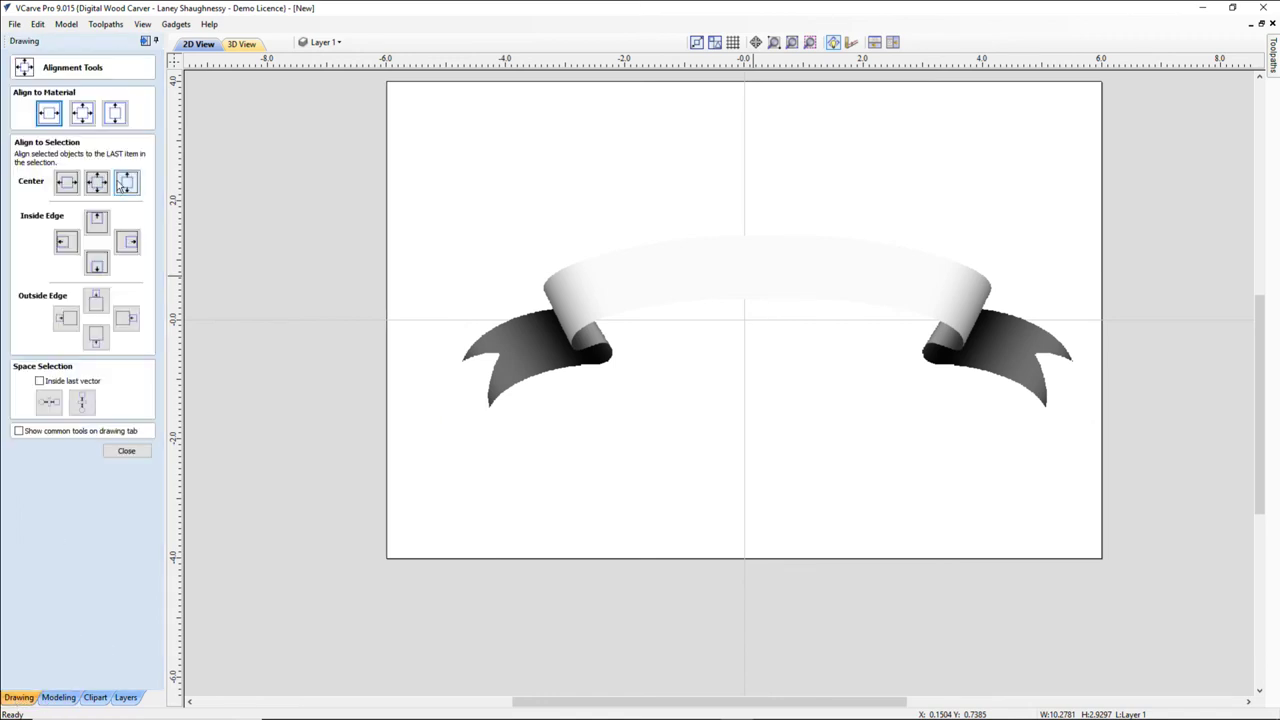
- Centre the banner on the material and set the banner image's fading to 0%
{"action": "left_click", "coordinate": [48, 113]}
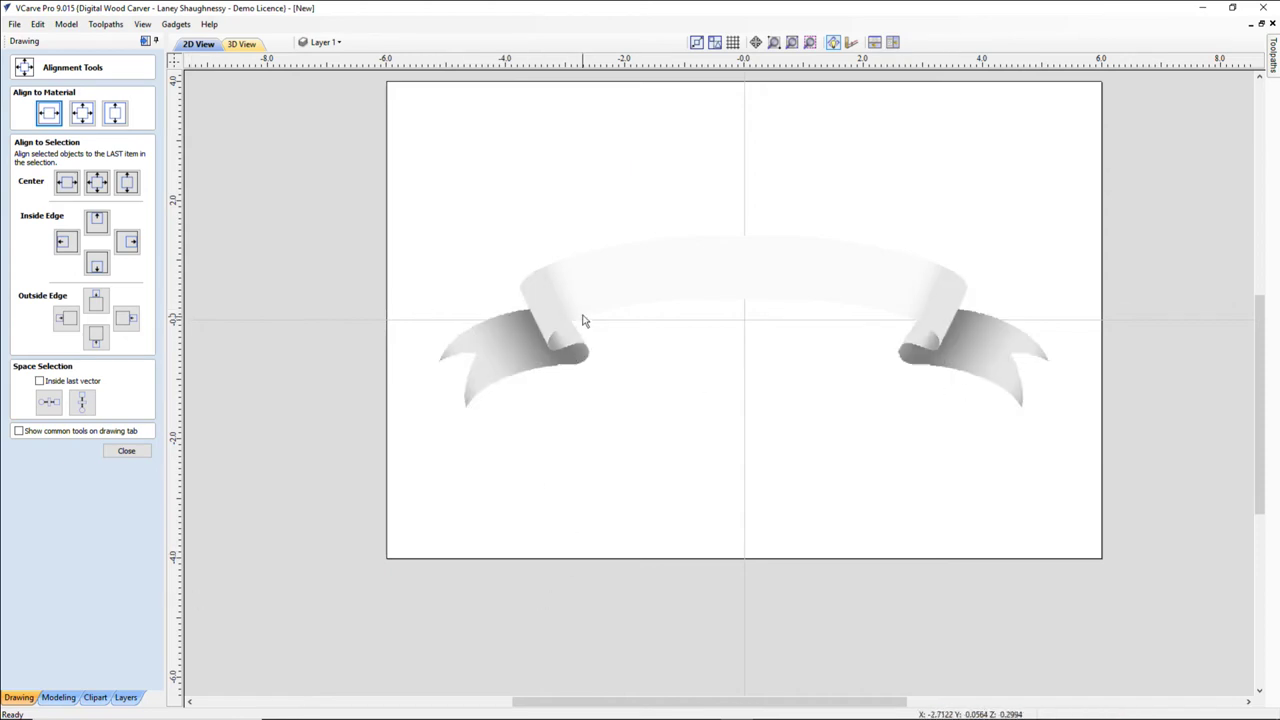
{"action": "left_click", "coordinate": [127, 451]}
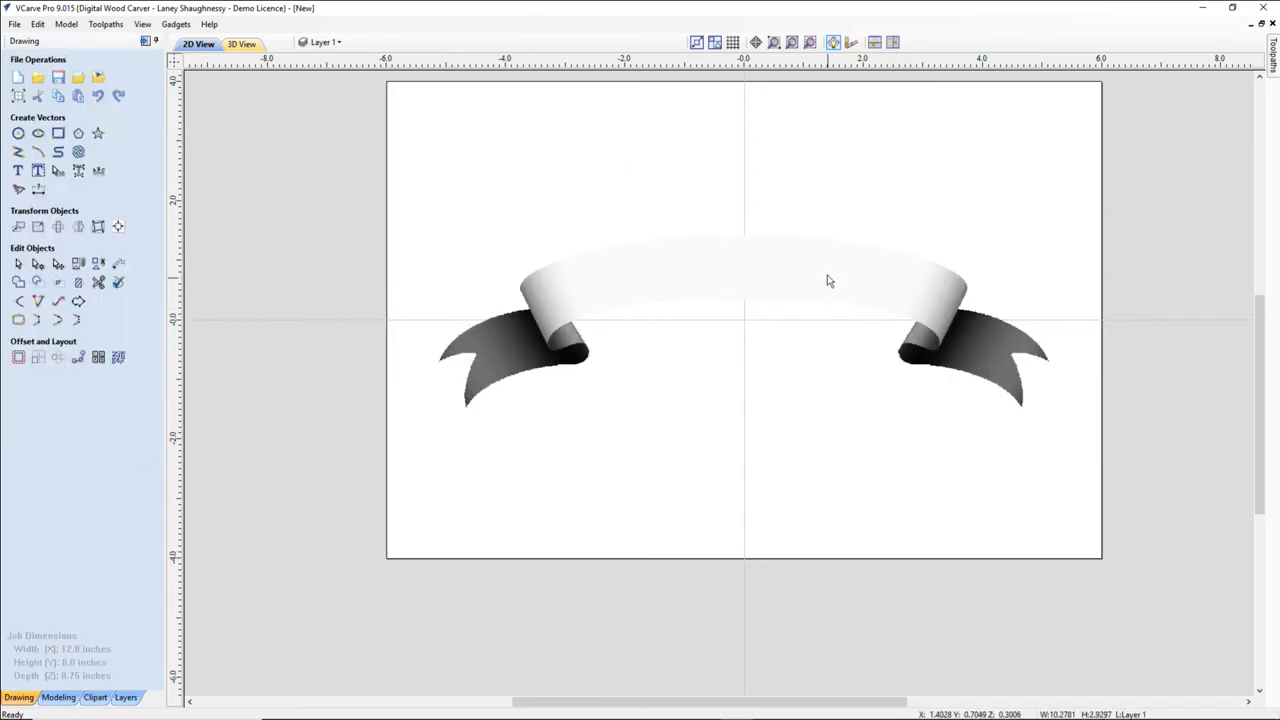
{"action": "right_click", "coordinate": [829, 278]}
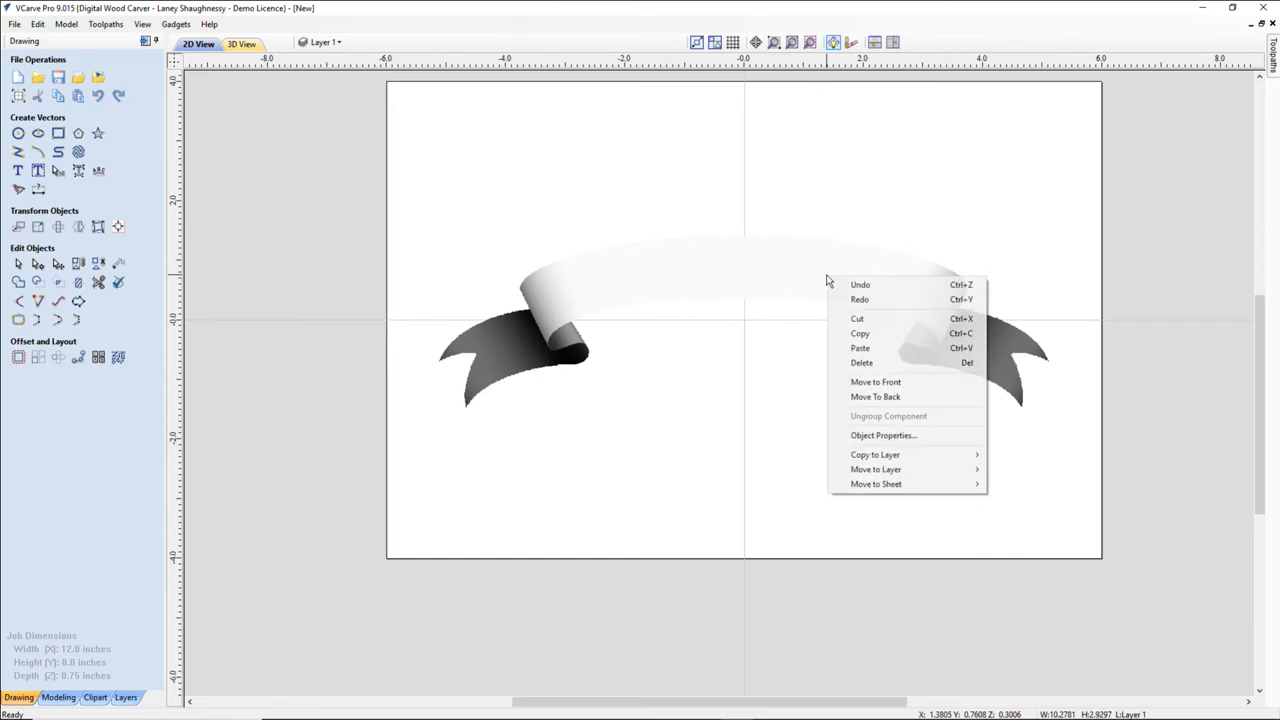
{"action": "left_click", "coordinate": [862, 436]}
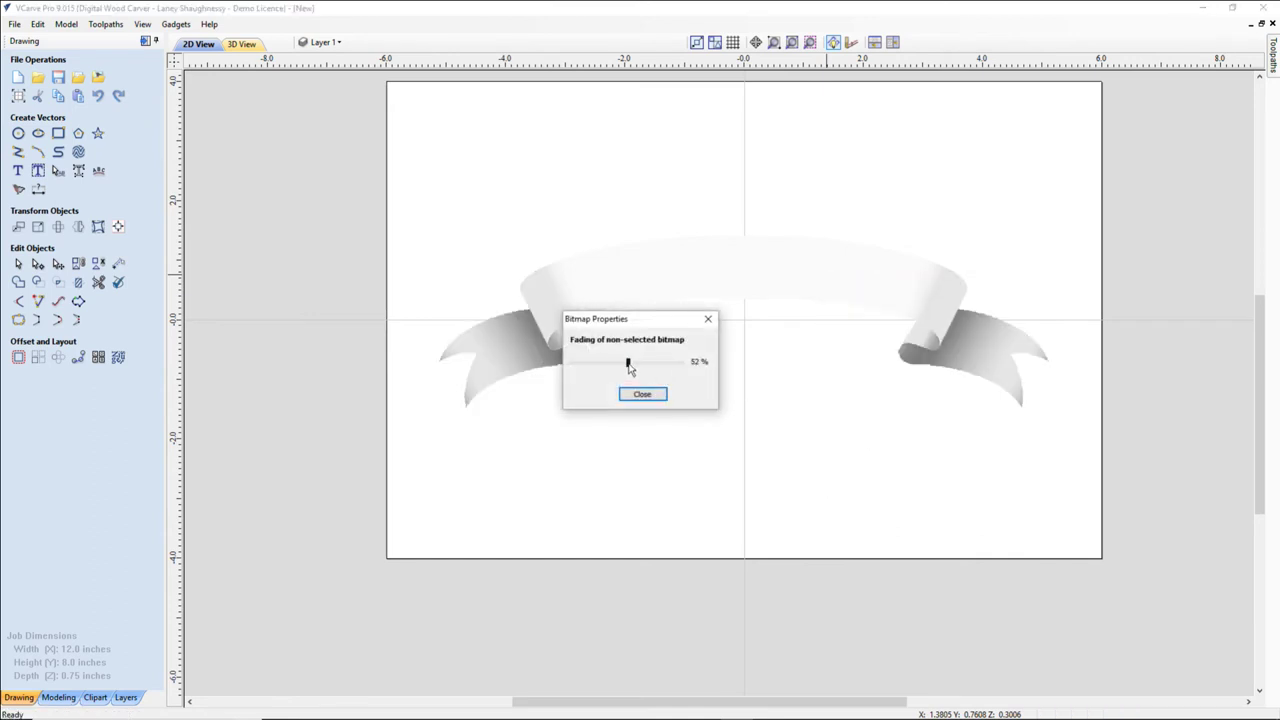
{"action": "left_click_drag", "start_coordinate": [629, 365], "coordinate": [557, 368]}
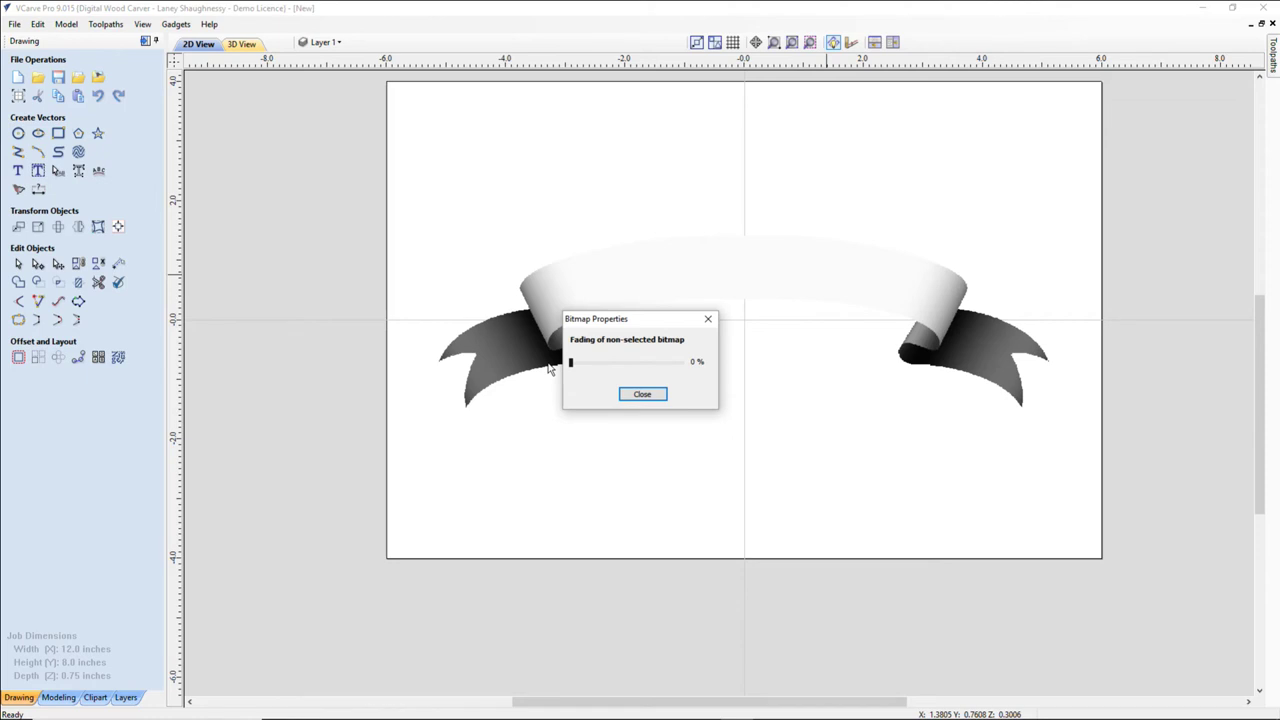
{"action": "left_click", "coordinate": [642, 394]}
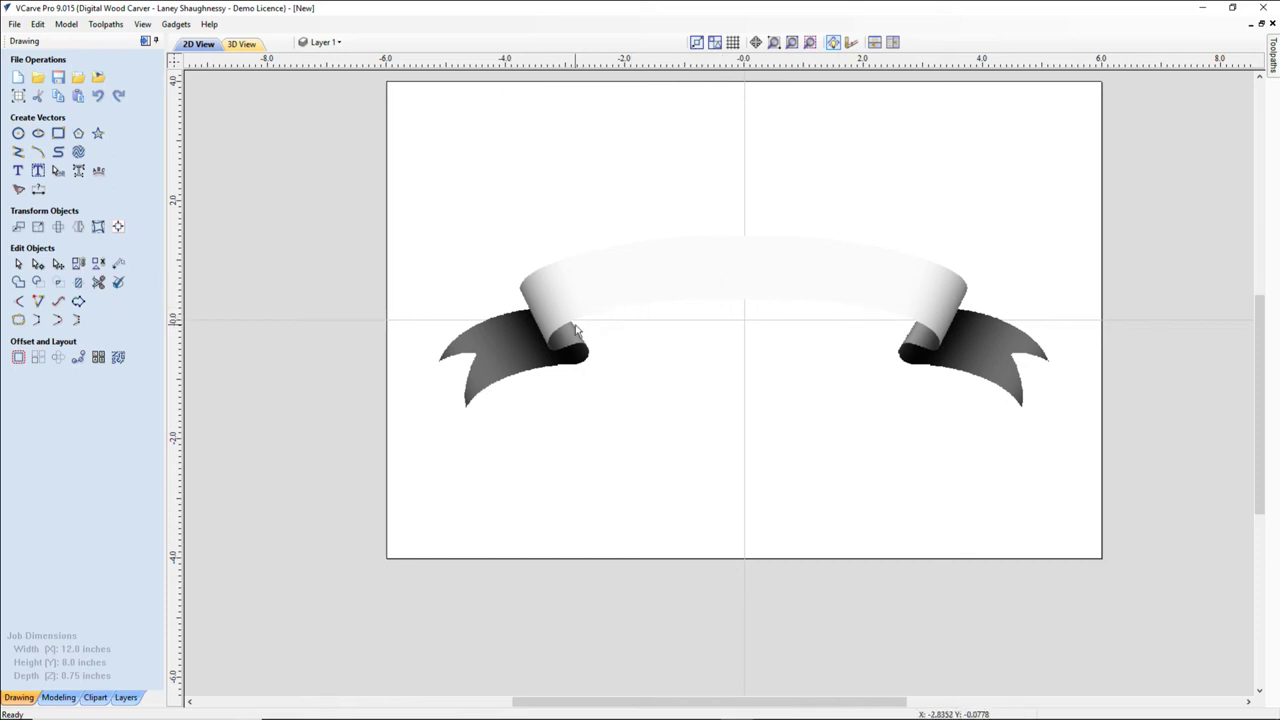
- Create a vector boundary around the Banner component
{"action": "left_click", "coordinate": [56, 697]}
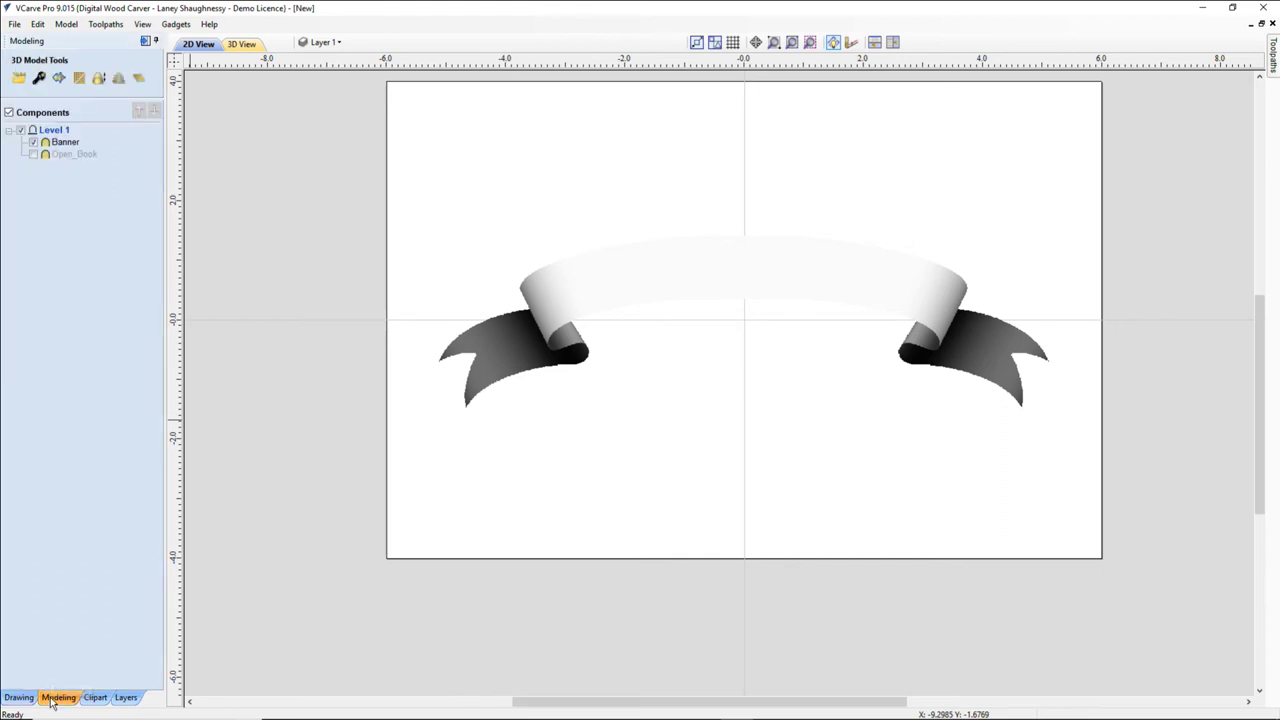
{"action": "left_click", "coordinate": [60, 145]}
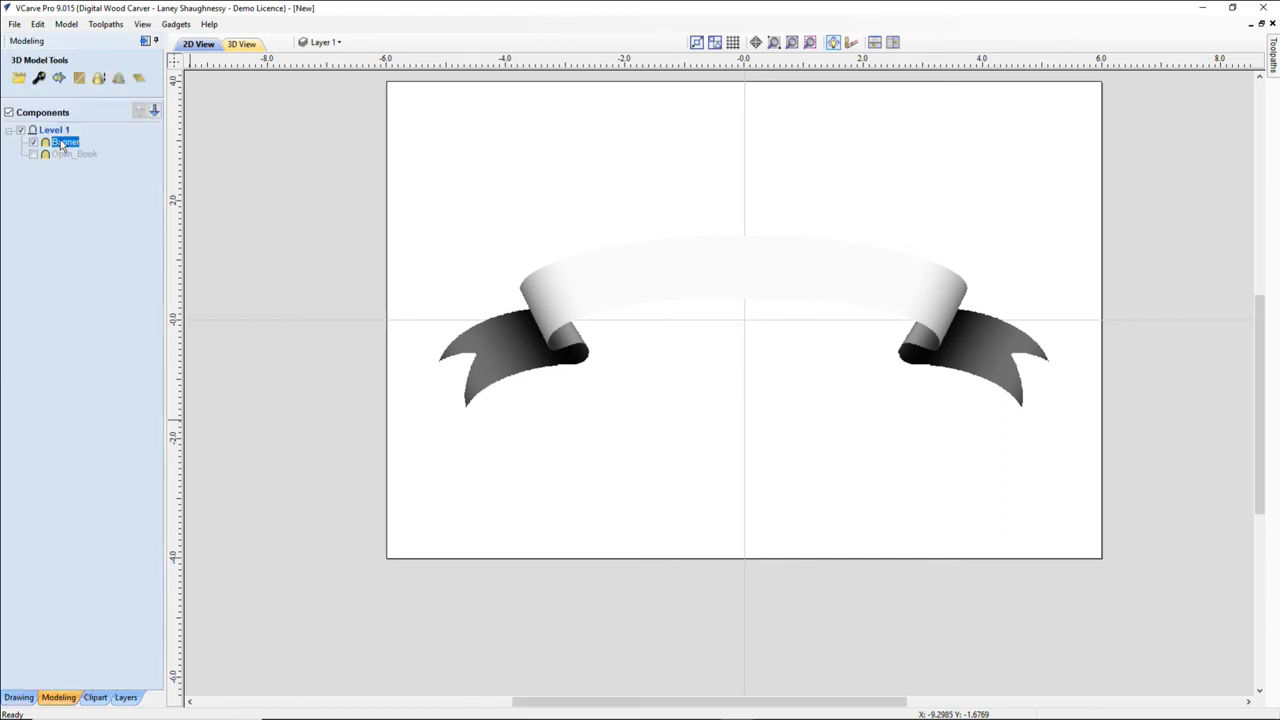
{"action": "left_click", "coordinate": [57, 82]}
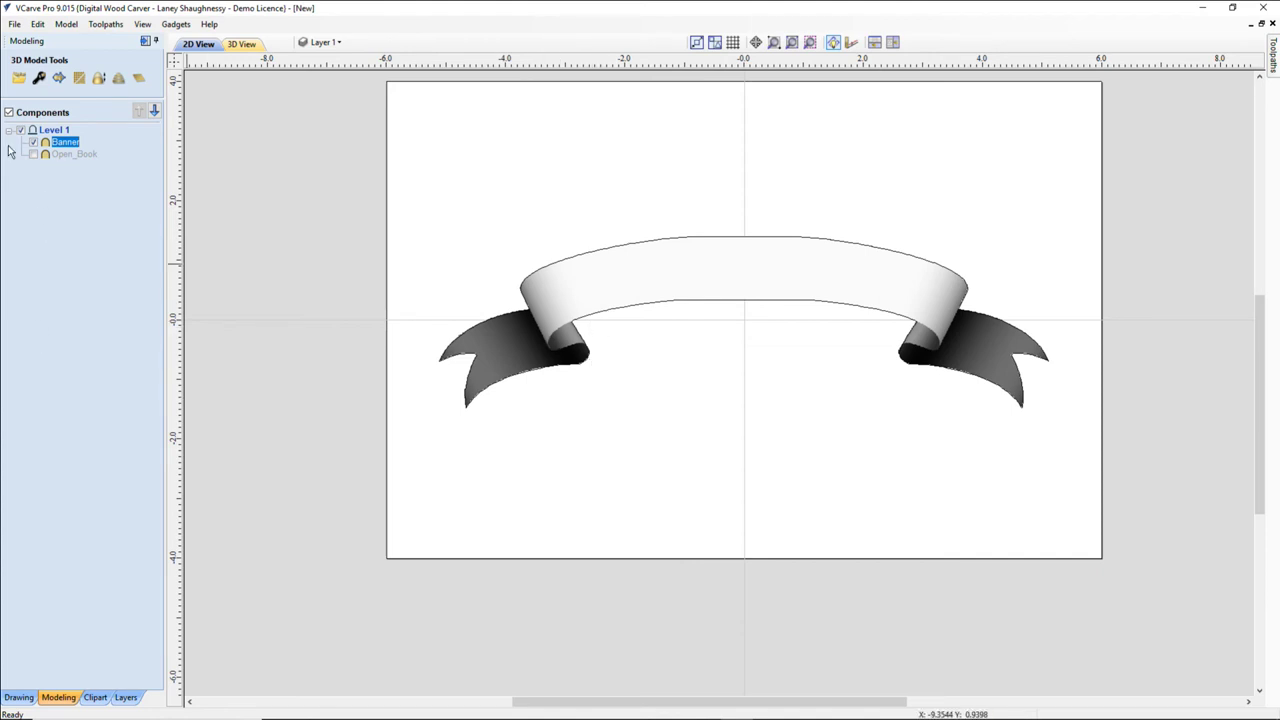
- Draw a 6.5974 × 1.1746 rectangle across the banner and 0.85 × 0.95 rectangles over both tails
{"action": "left_click", "coordinate": [19, 697]}
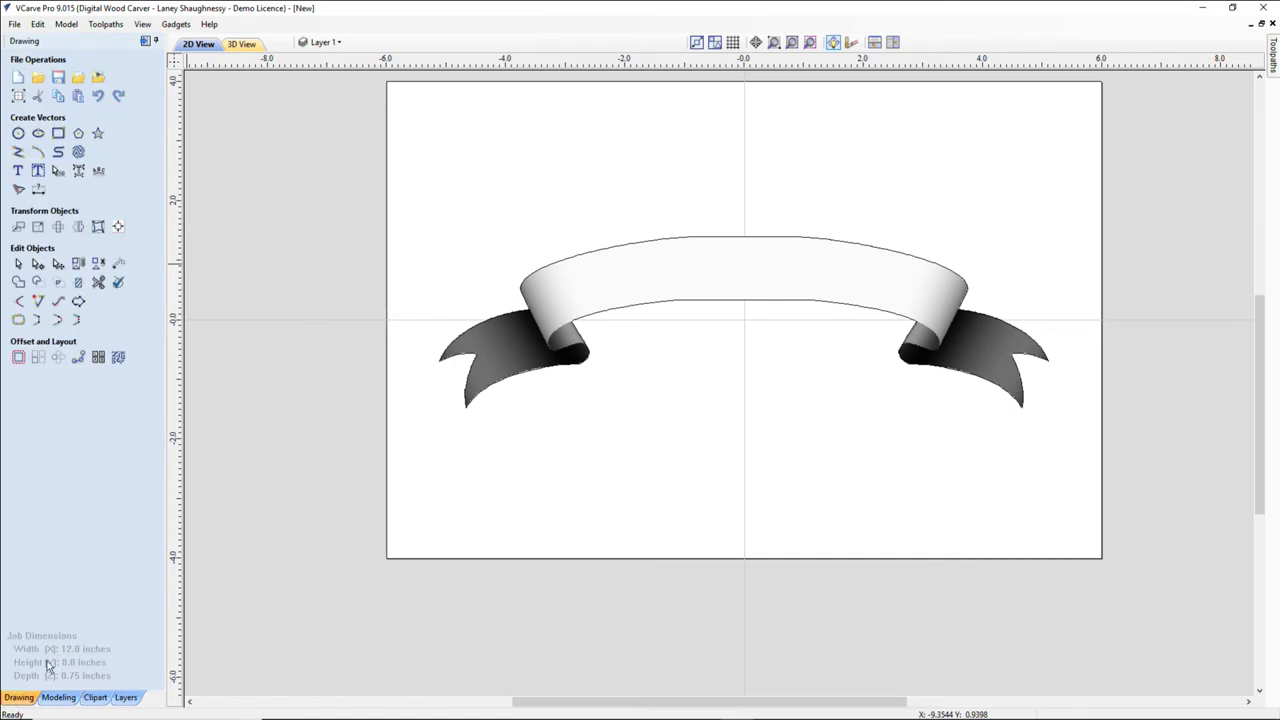
{"action": "left_click", "coordinate": [58, 133]}
{"action": "left_click_drag", "start_coordinate": [552, 243], "coordinate": [943, 320]}
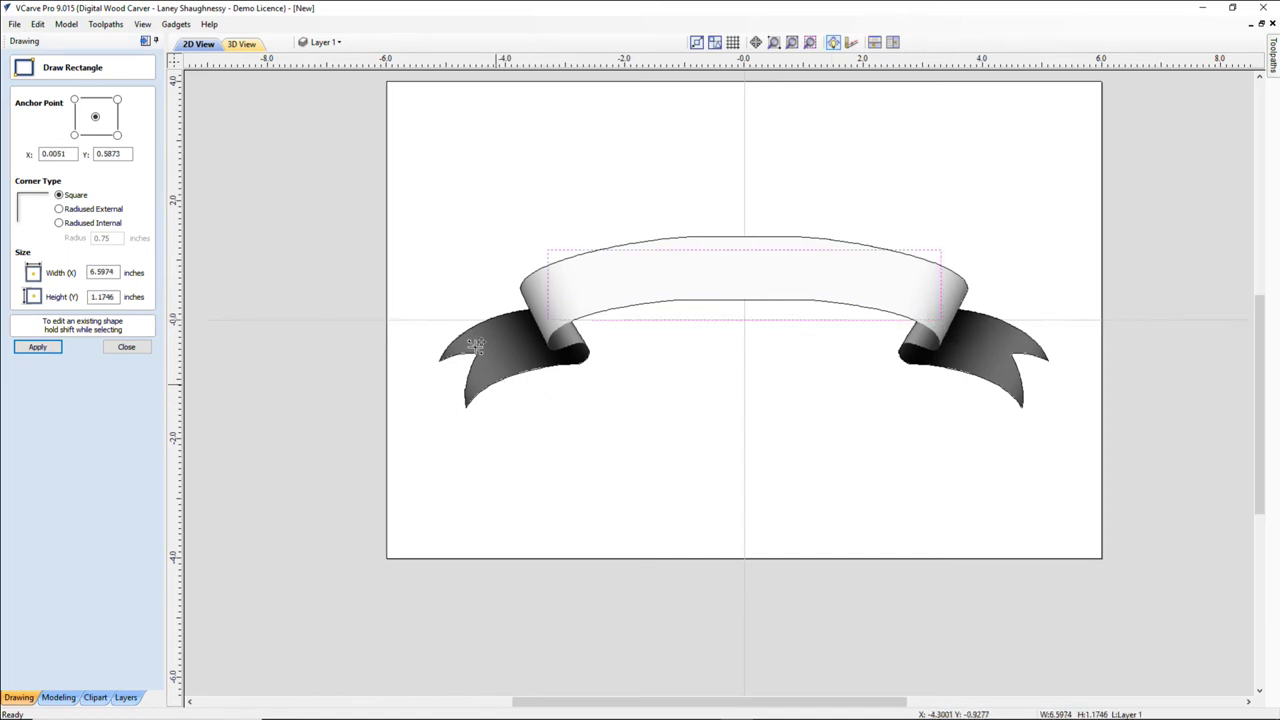
{"action": "left_click_drag", "start_coordinate": [477, 326], "coordinate": [527, 380]}
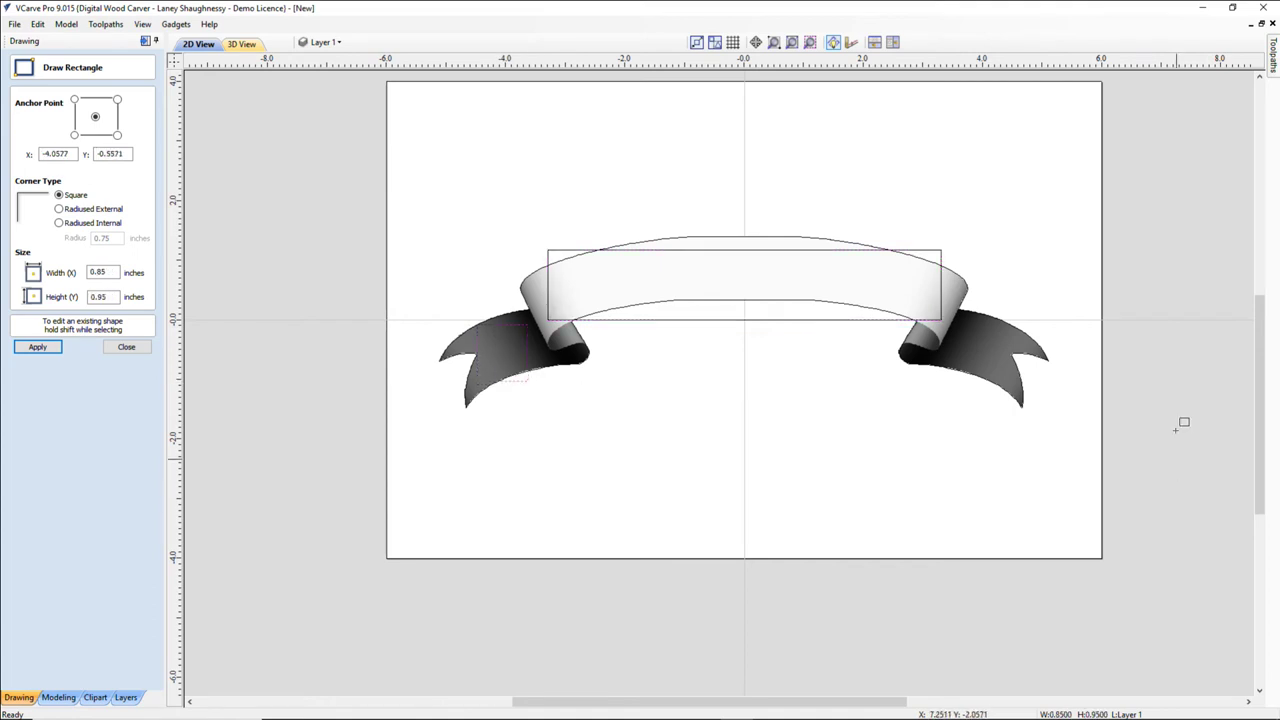
{"action": "left_click", "coordinate": [977, 313]}
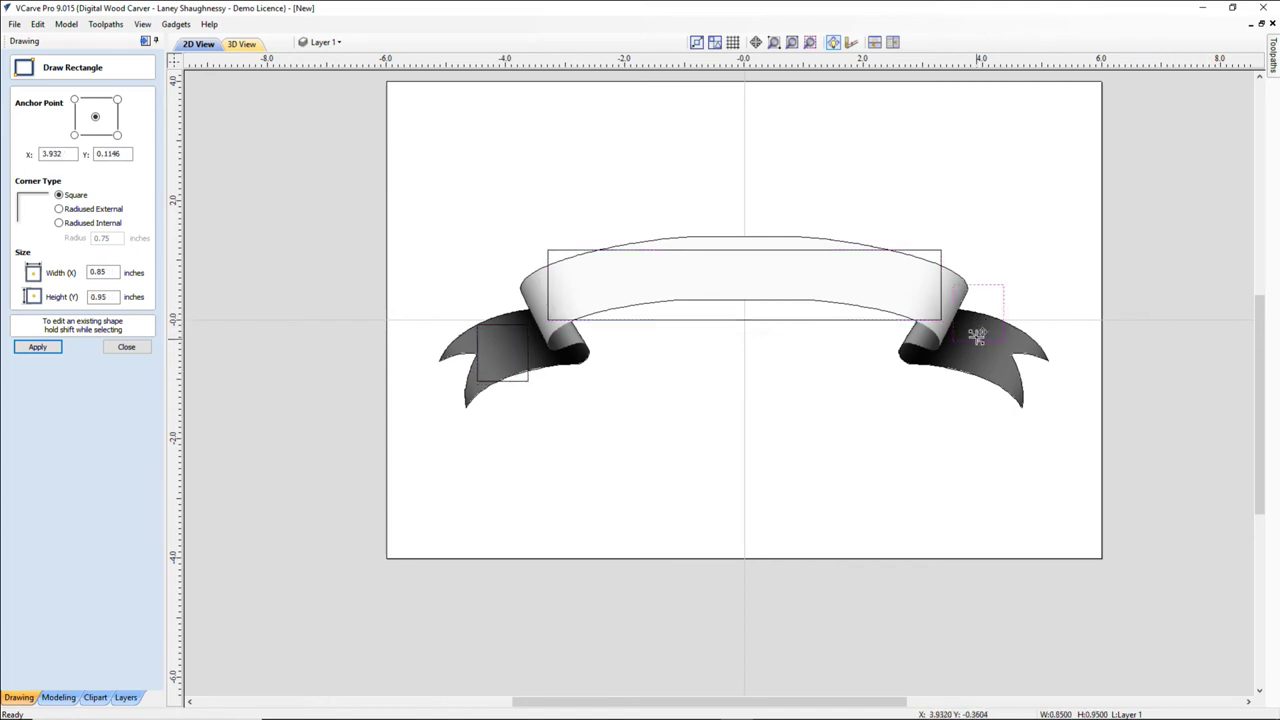
{"action": "left_click", "coordinate": [126, 346]}
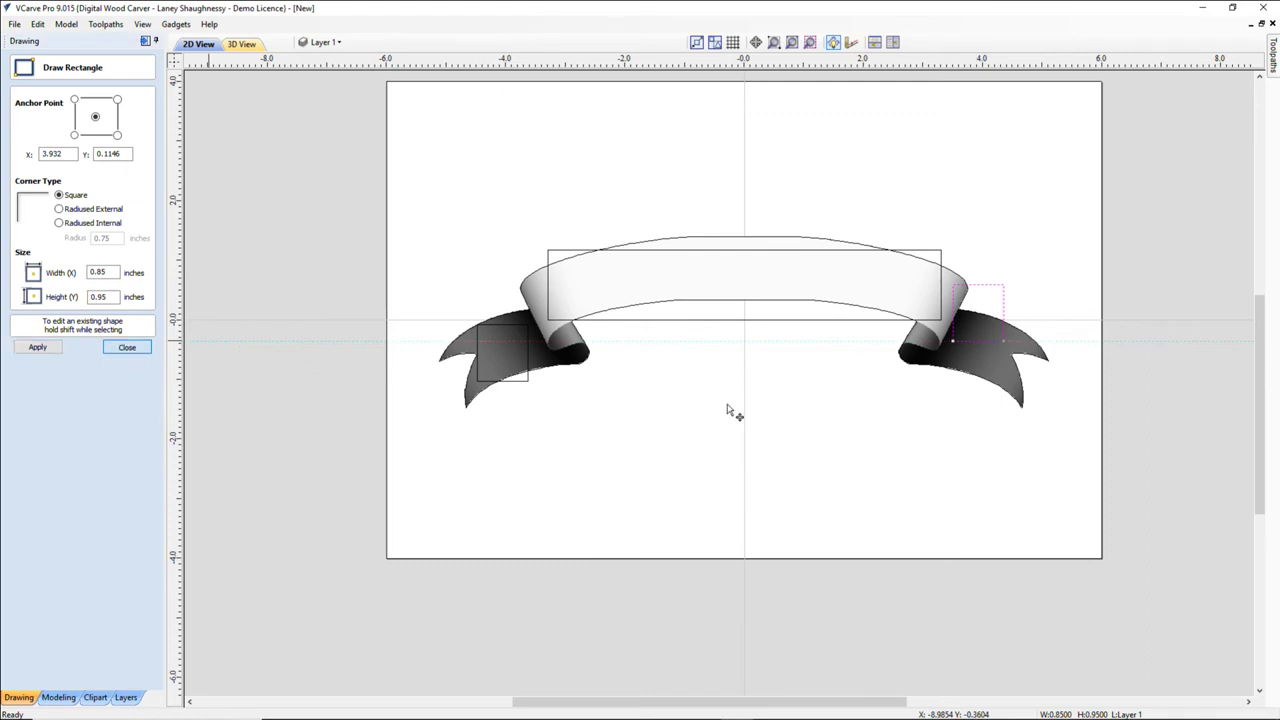
{"action": "left_click", "coordinate": [984, 346]}
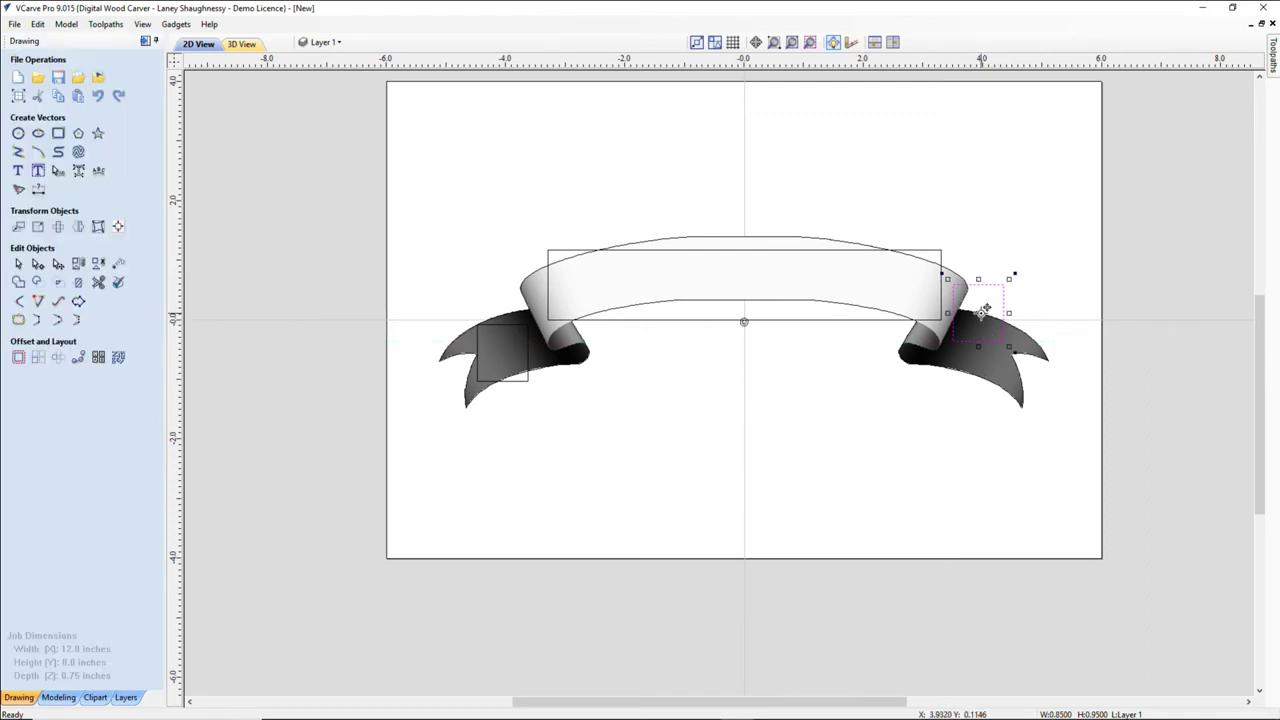
- Move the right-tail rectangle down so it sits level with the left-tail one
{"action": "left_click", "coordinate": [983, 345]}
{"action": "left_click_drag", "start_coordinate": [984, 344], "coordinate": [991, 380]}
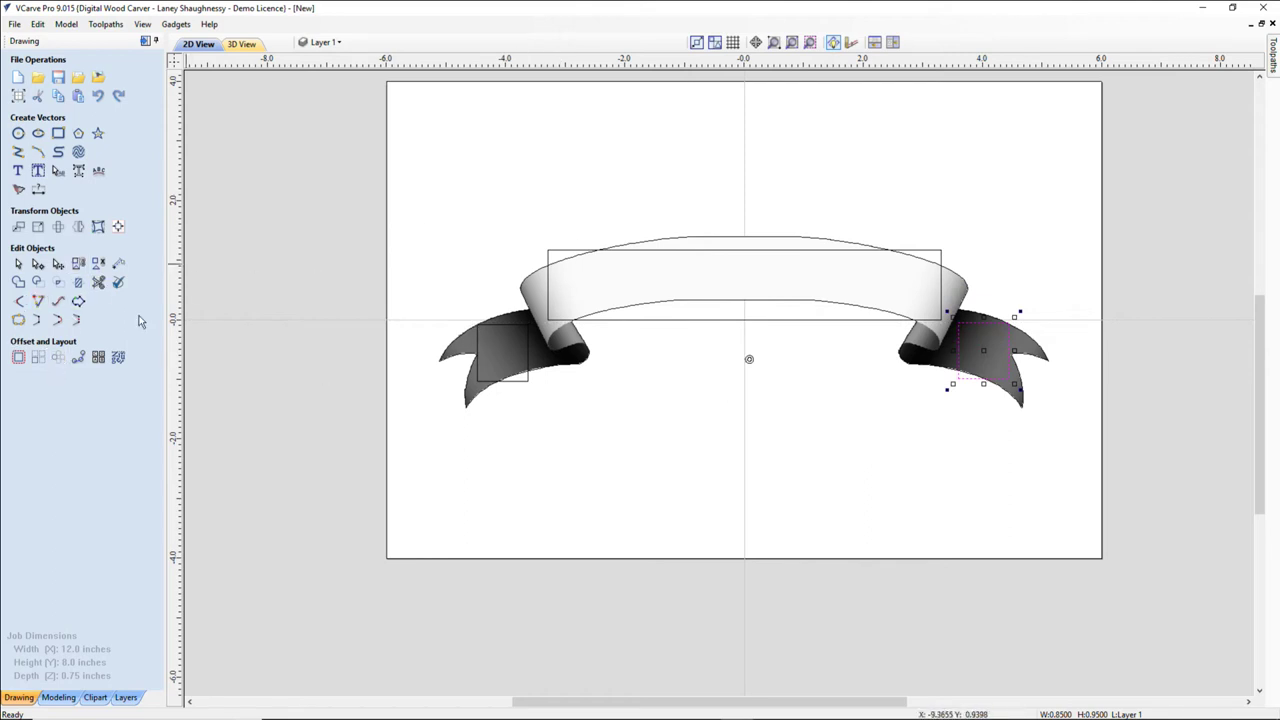
{"action": "left_click", "coordinate": [551, 252]}
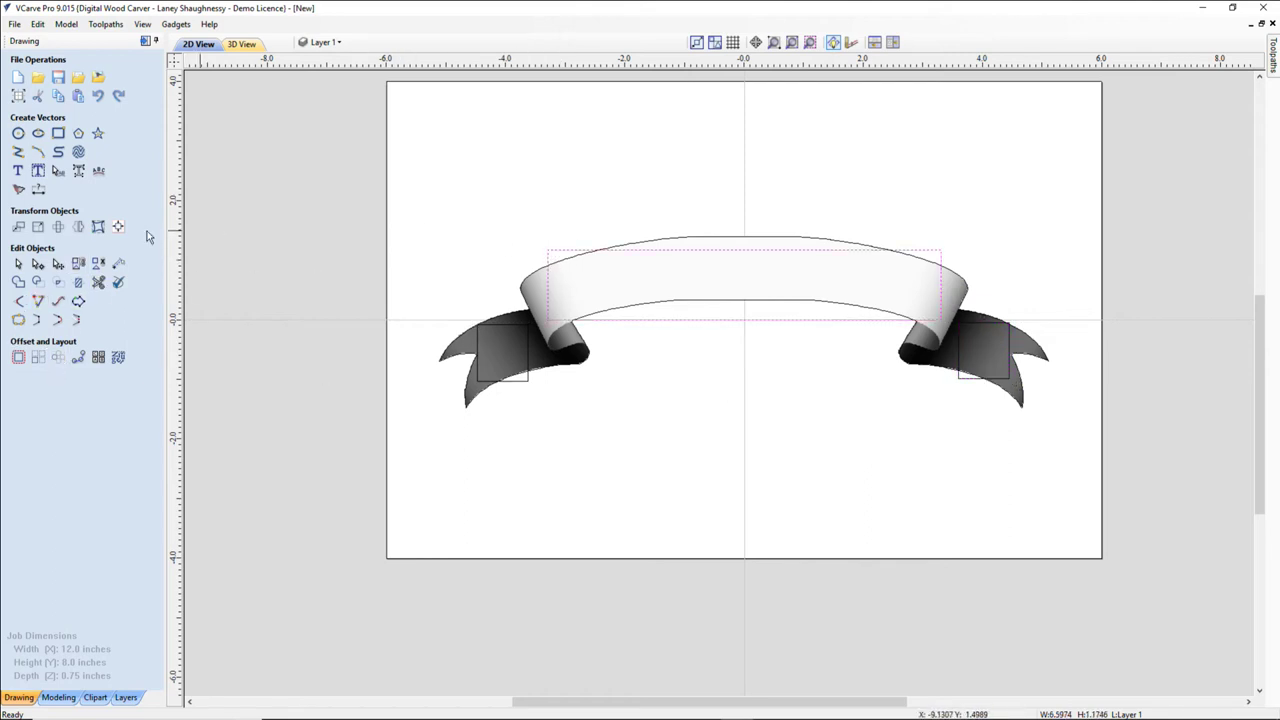
- Start text inside the banner rectangle and type the surname
{"action": "left_click", "coordinate": [38, 171]}
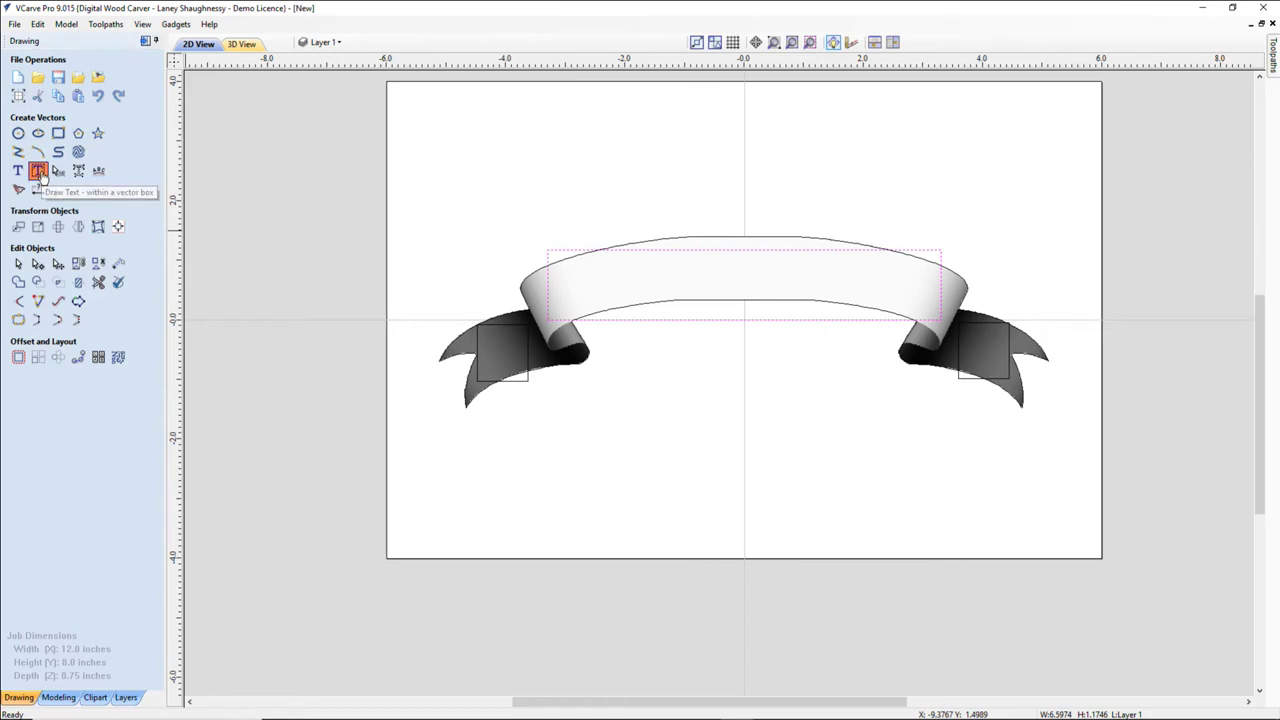
{"action": "left_click", "coordinate": [39, 172]}
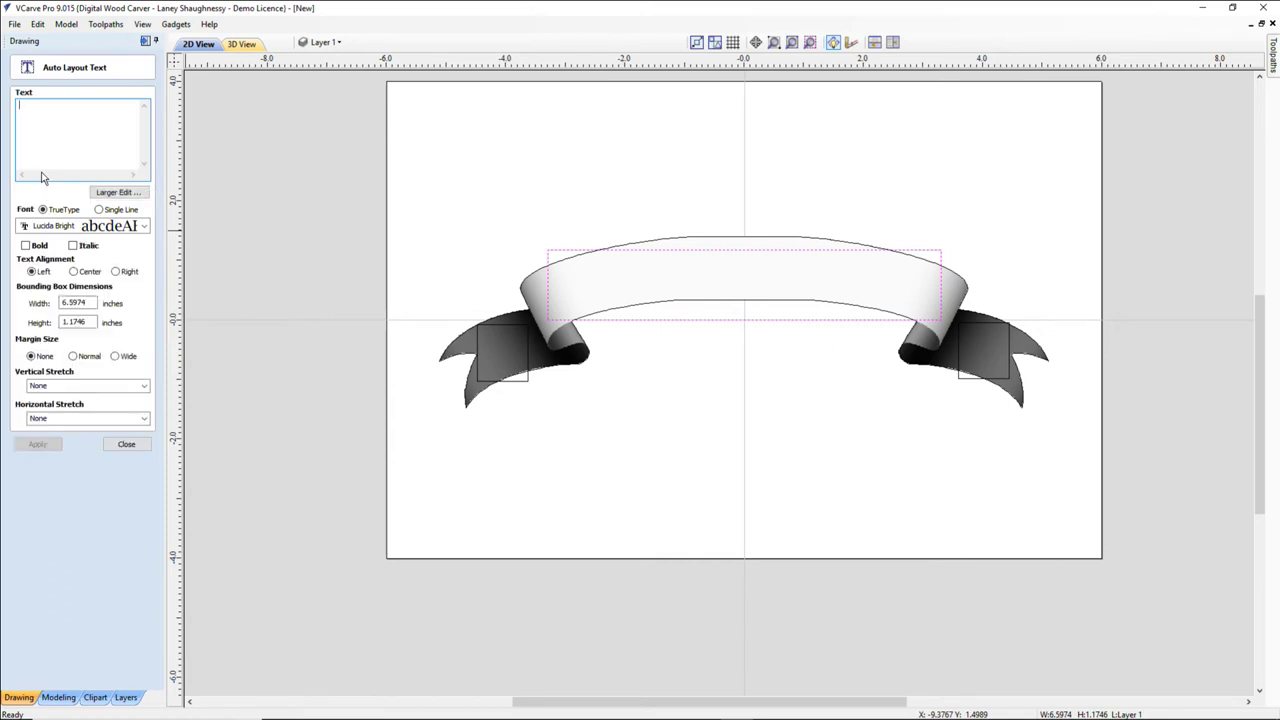
{"action": "type", "text": "SHAUGHNESSY"}
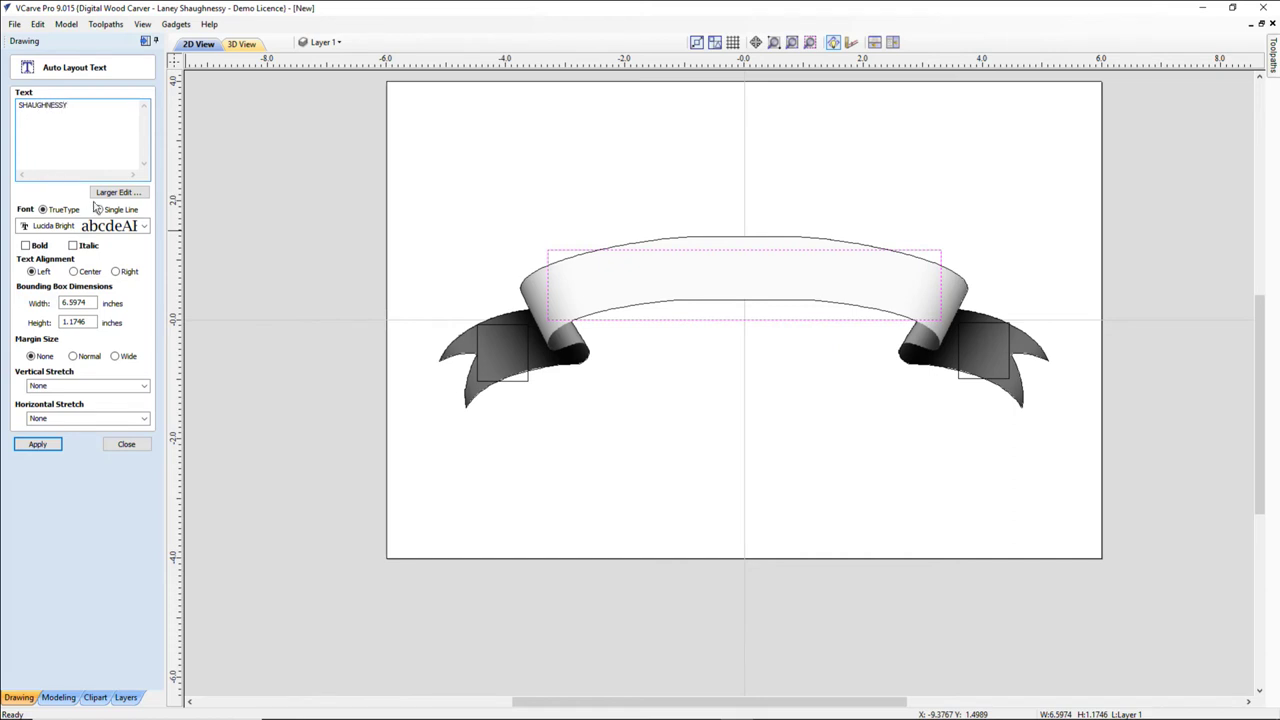
- Choose Normande BT from the font list
{"action": "left_click", "coordinate": [145, 227]}
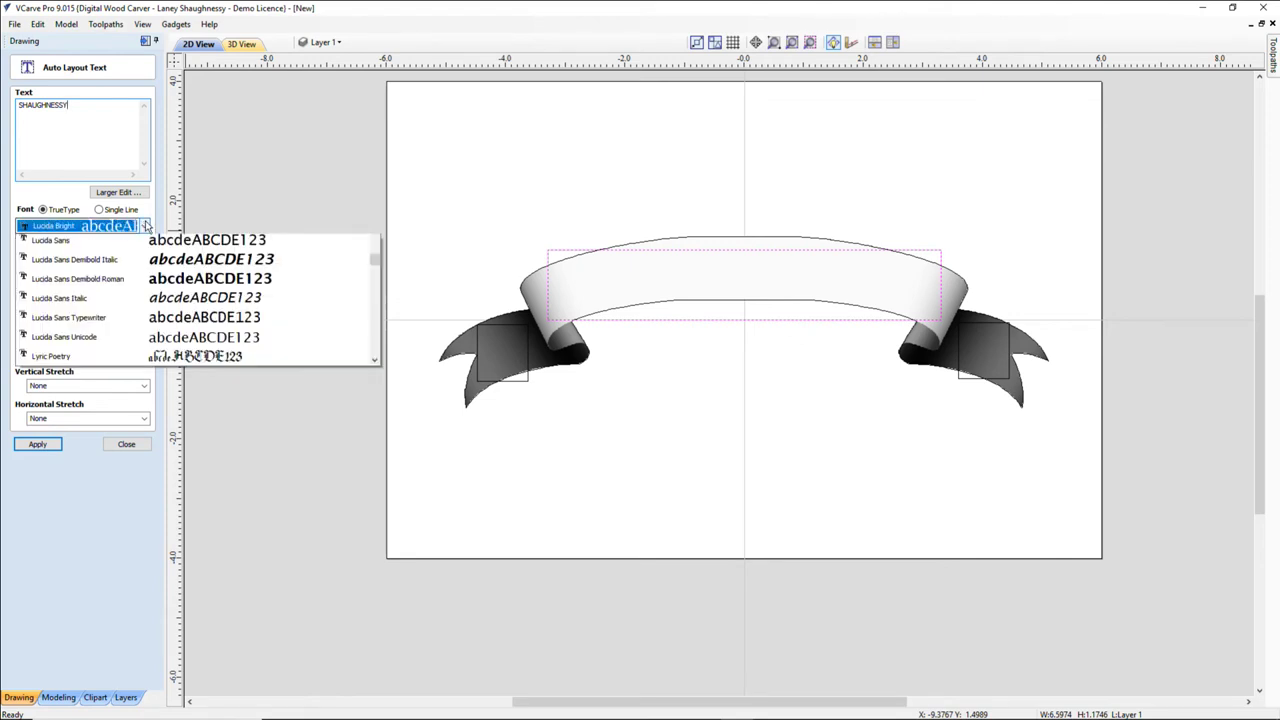
{"action": "scroll", "coordinate": [129, 355], "scroll_direction": "down", "scroll_amount": 6}
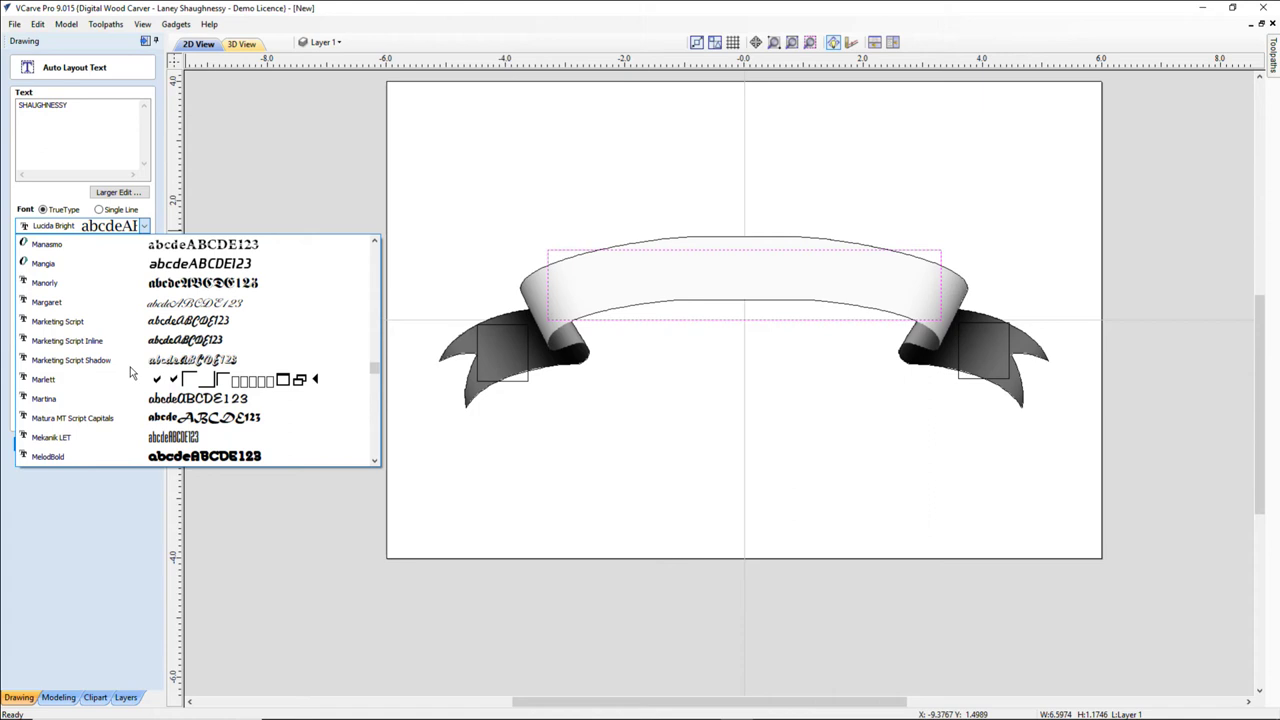
{"action": "scroll", "coordinate": [130, 372], "scroll_direction": "down", "scroll_amount": 10}
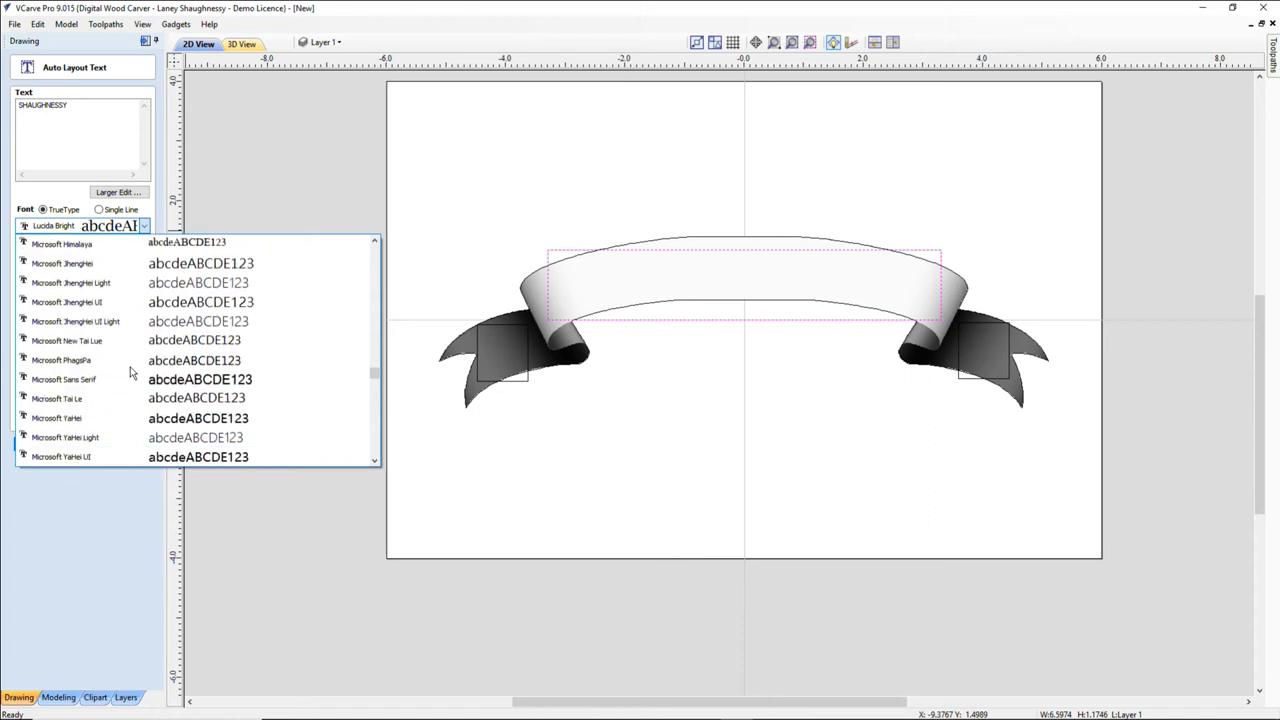
{"action": "scroll", "coordinate": [130, 372], "scroll_direction": "down", "scroll_amount": 10}
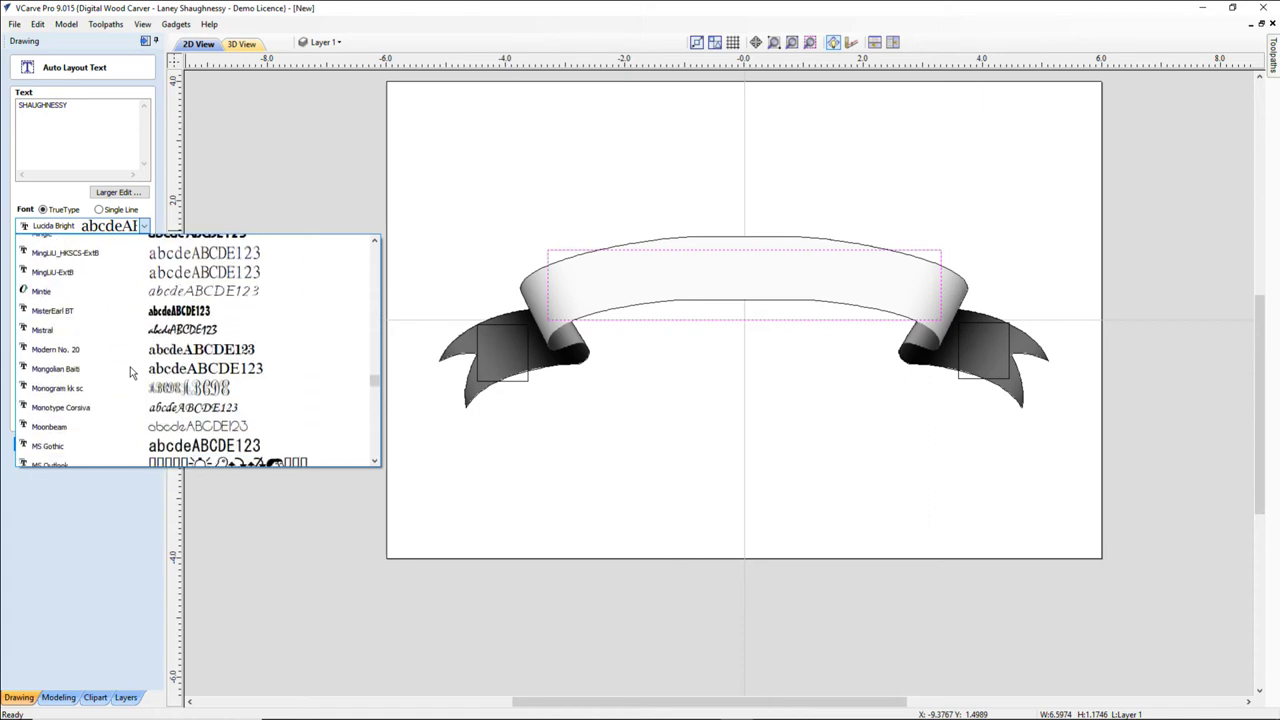
{"action": "scroll", "coordinate": [130, 372], "scroll_direction": "down", "scroll_amount": 2}
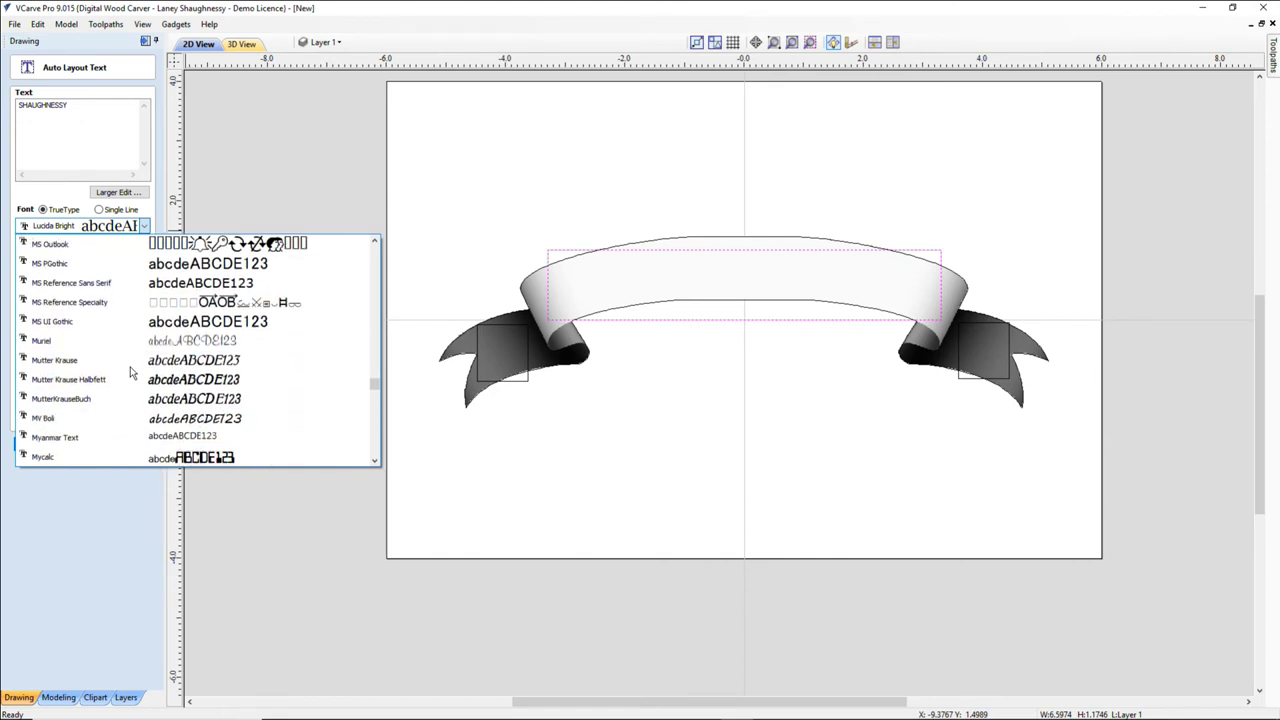
{"action": "scroll", "coordinate": [130, 372], "scroll_direction": "down", "scroll_amount": 2}
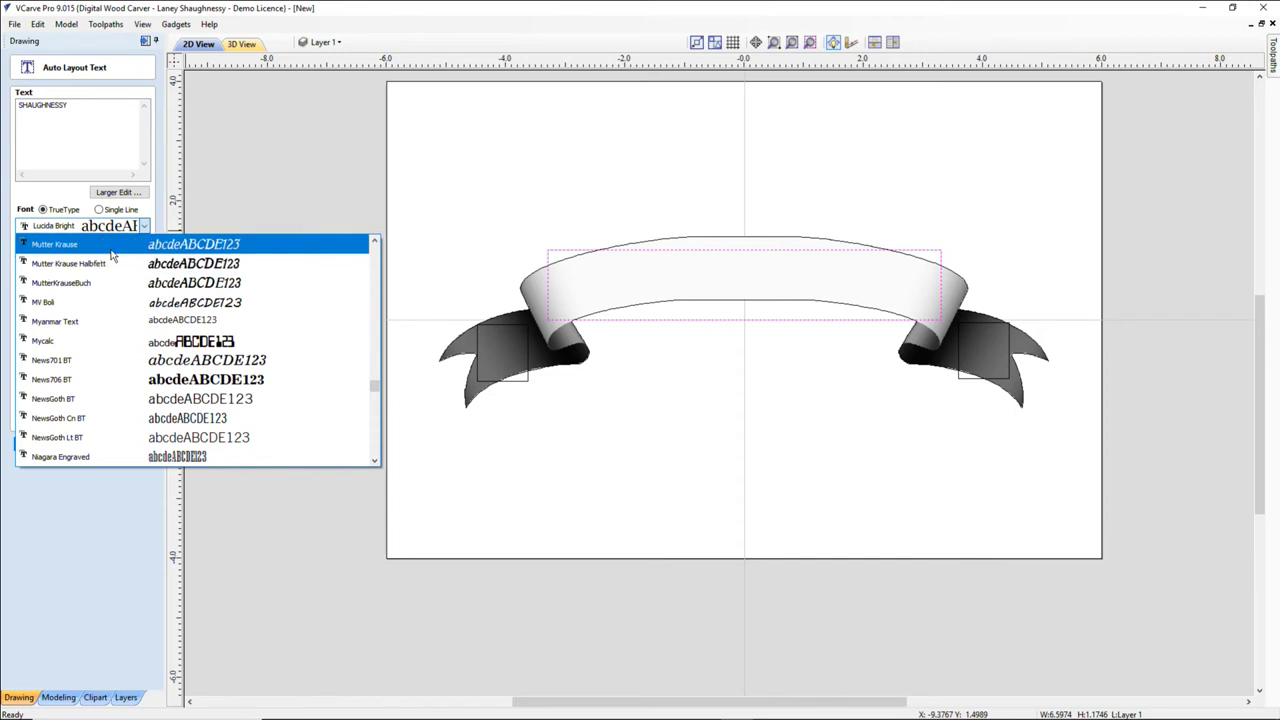
{"action": "scroll", "coordinate": [141, 410], "scroll_direction": "down", "scroll_amount": 4}
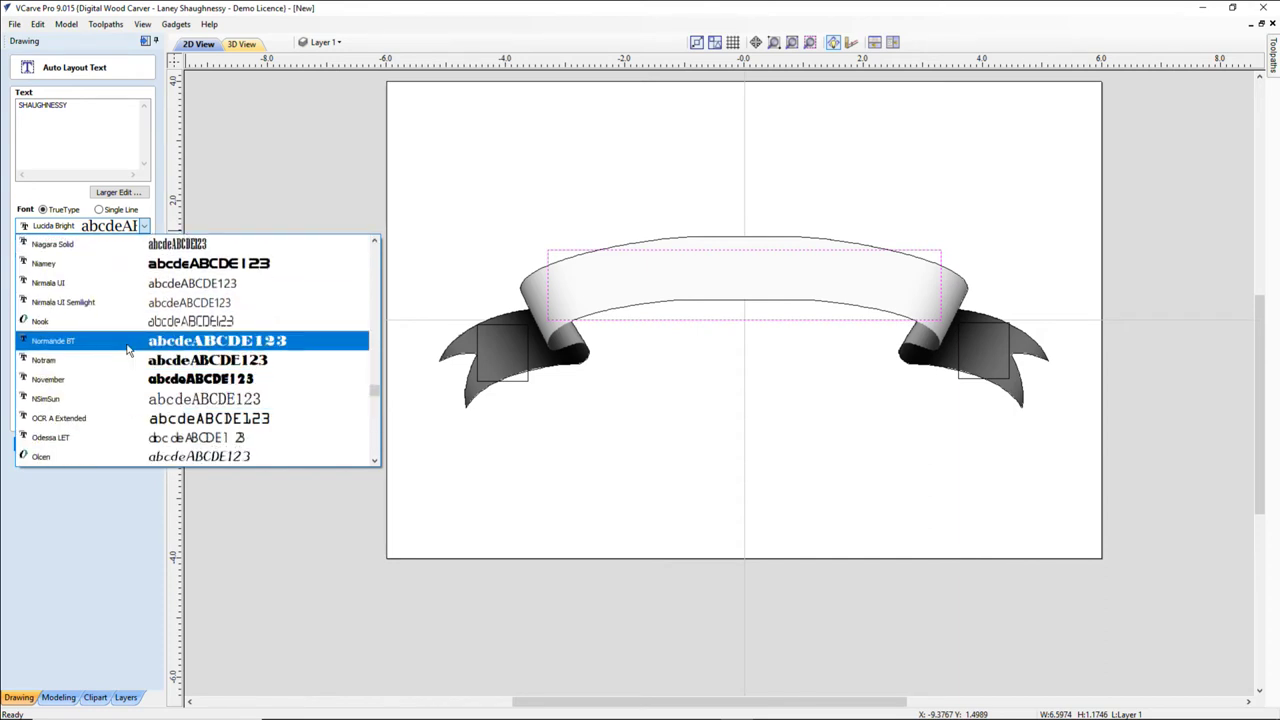
{"action": "left_click", "coordinate": [128, 346]}
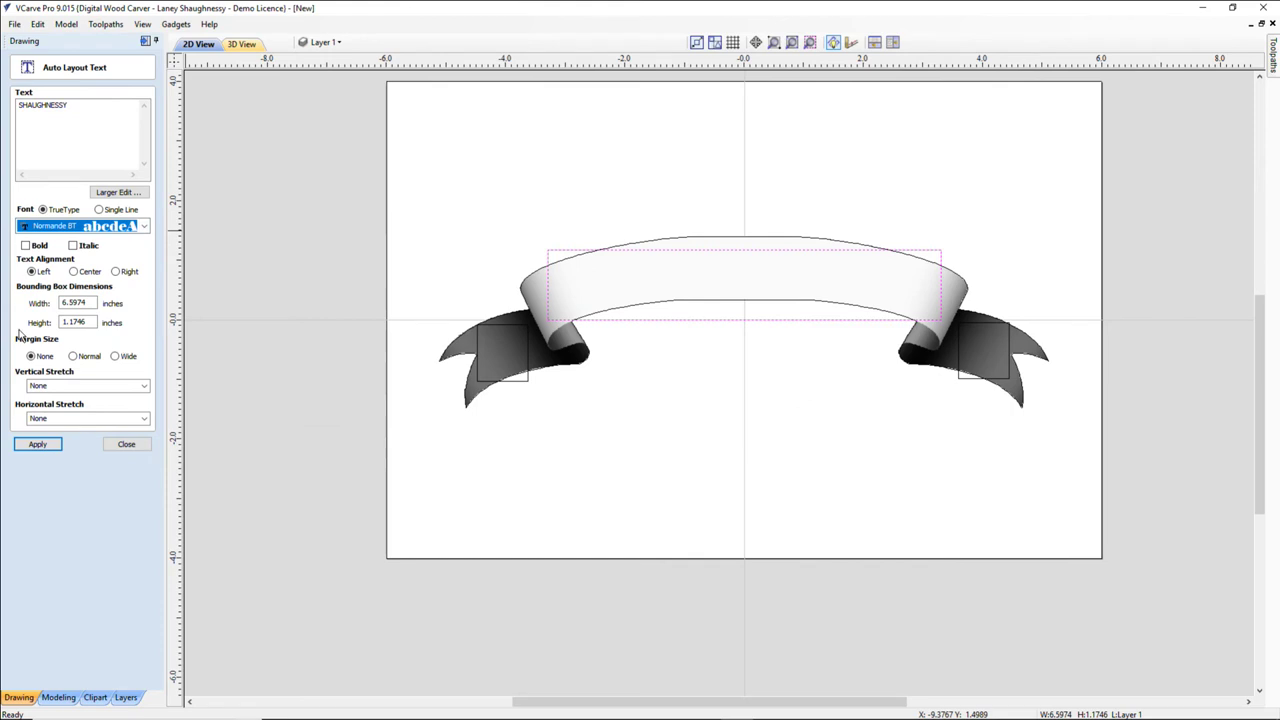
- Reopen the font list and scroll further down toward Racing Sans One
{"action": "left_click", "coordinate": [145, 227]}
{"action": "scroll", "coordinate": [215, 390], "scroll_direction": "down", "scroll_amount": 3}
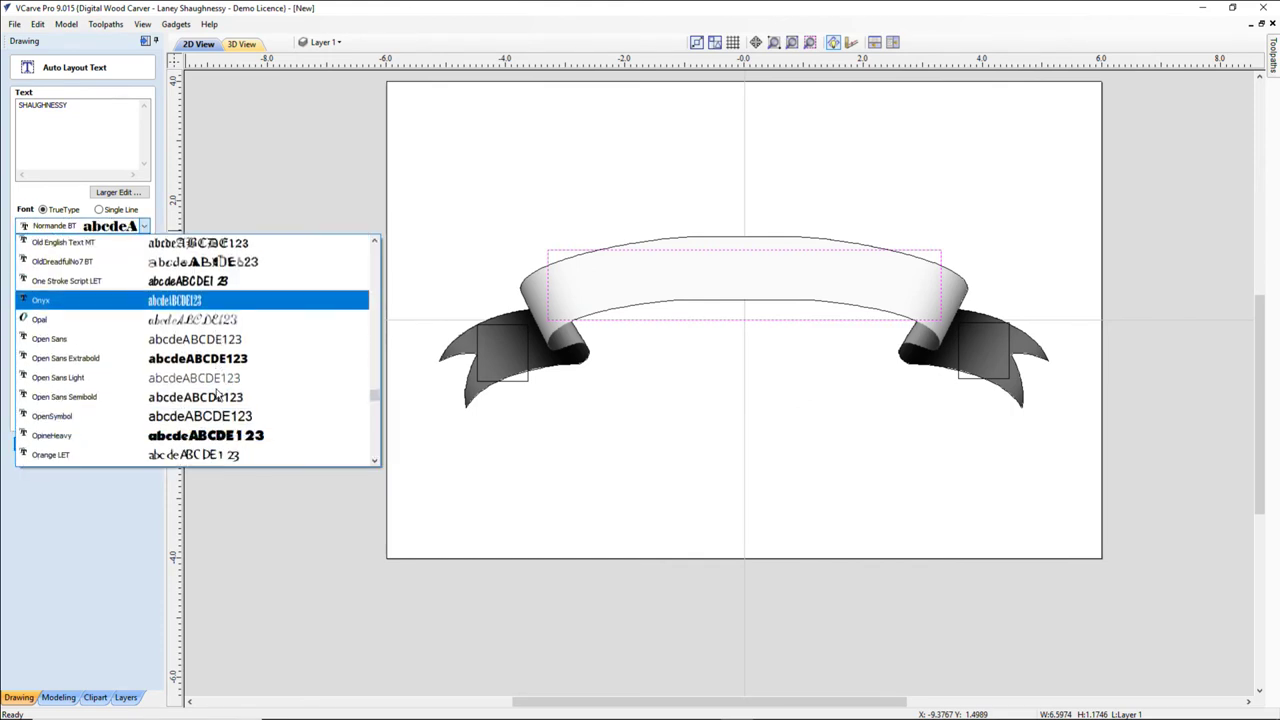
{"action": "scroll", "coordinate": [215, 395], "scroll_direction": "down", "scroll_amount": 6}
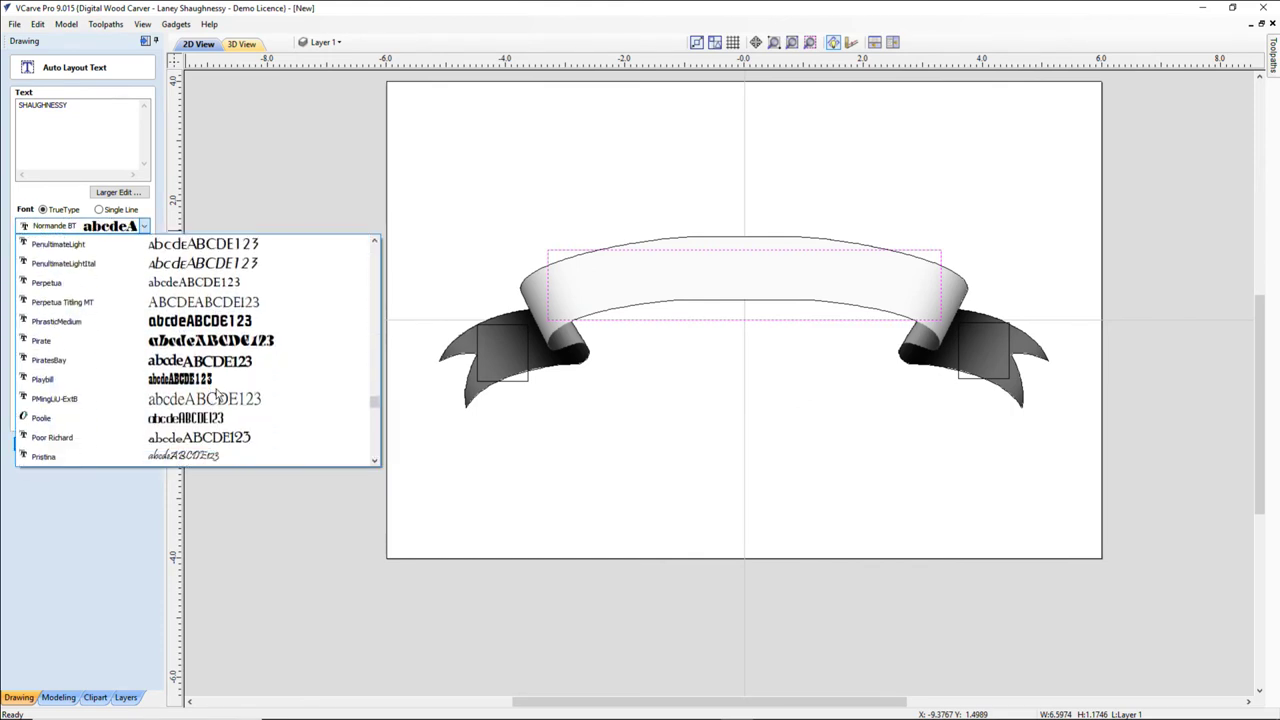
{"action": "scroll", "coordinate": [216, 397], "scroll_direction": "down", "scroll_amount": 2}
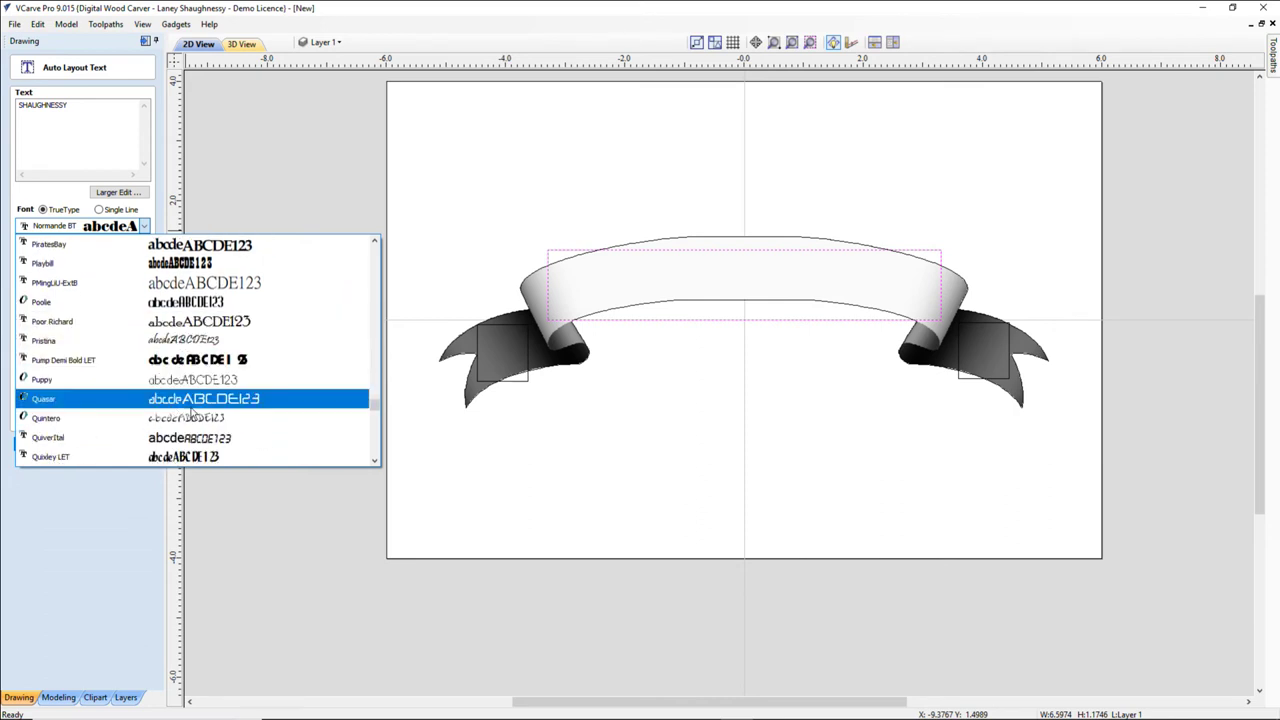
{"action": "scroll", "coordinate": [192, 405], "scroll_direction": "down", "scroll_amount": 3}
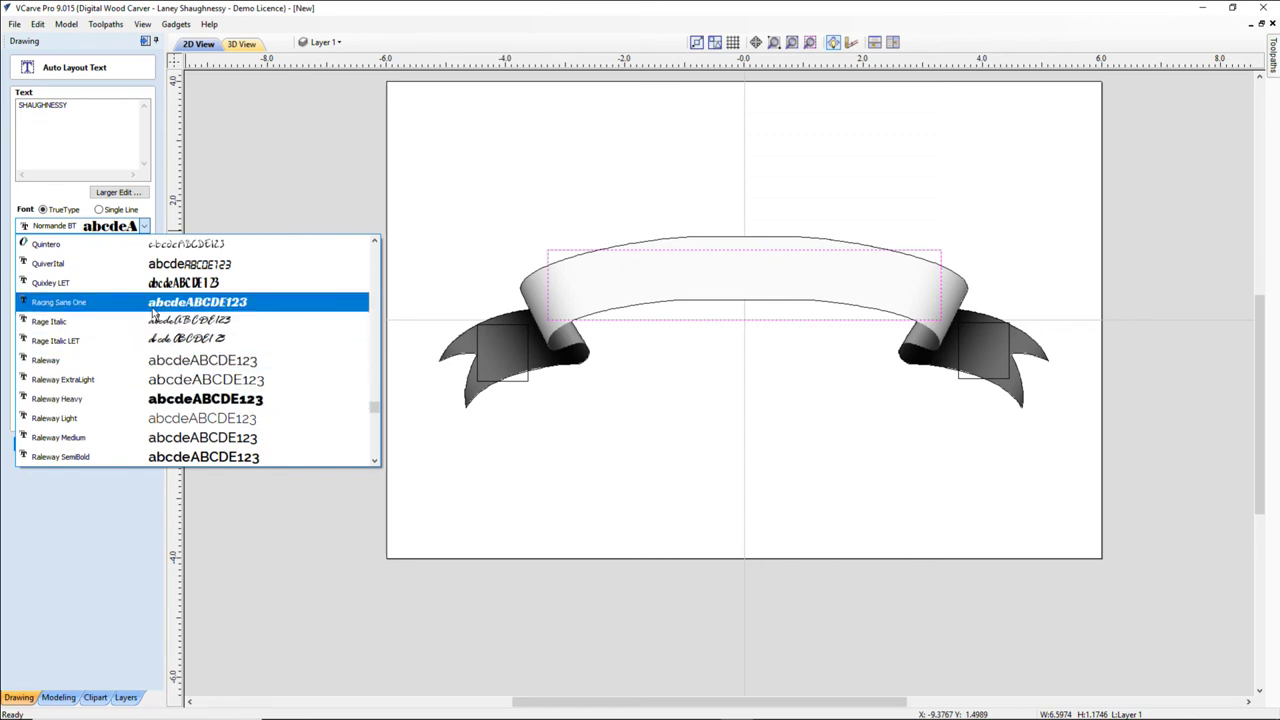
- Lay out SHAUGHNESSY in Racing Sans One, centre-aligned, inside the banner's top box
{"action": "left_click", "coordinate": [152, 304]}
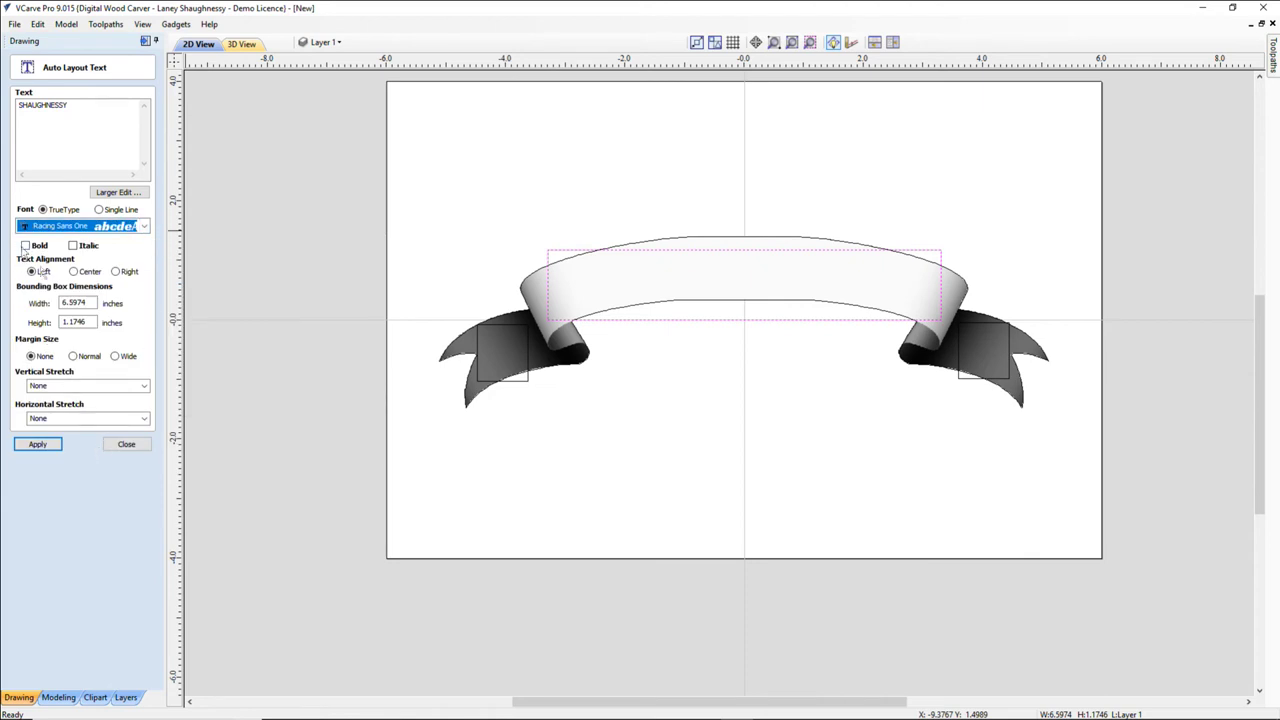
{"action": "left_click", "coordinate": [74, 272]}
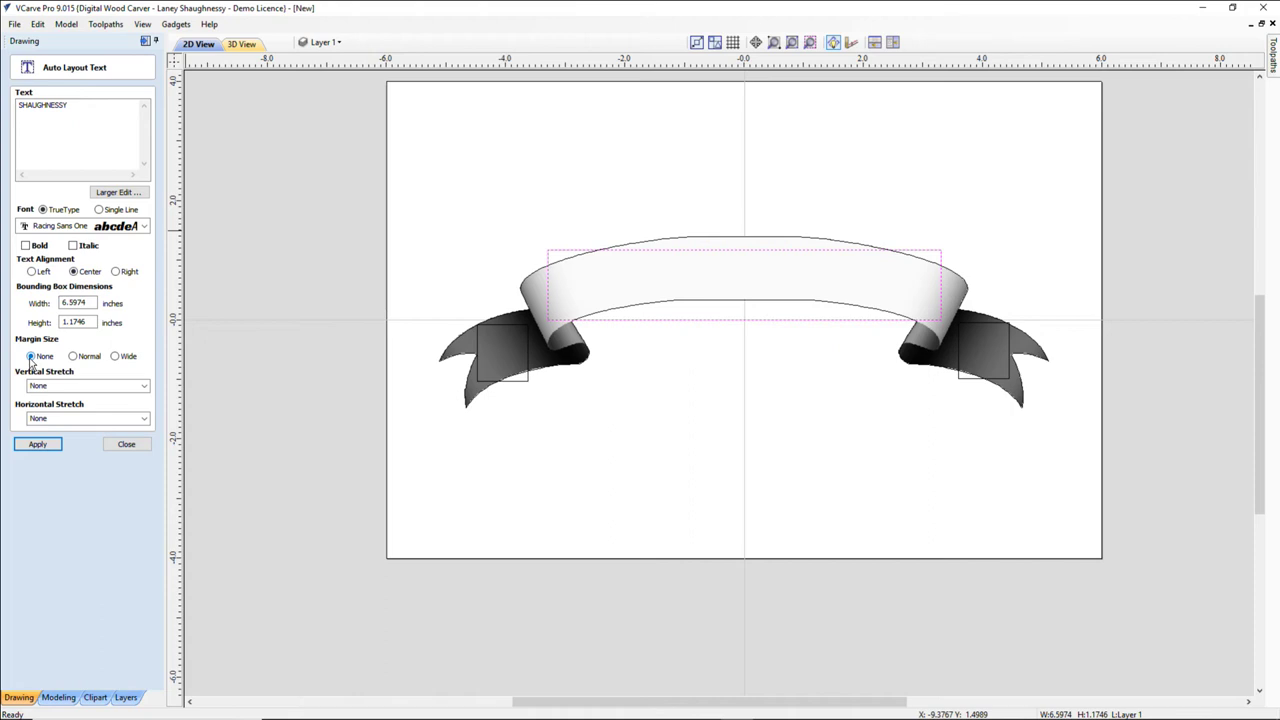
{"action": "left_click", "coordinate": [37, 445]}
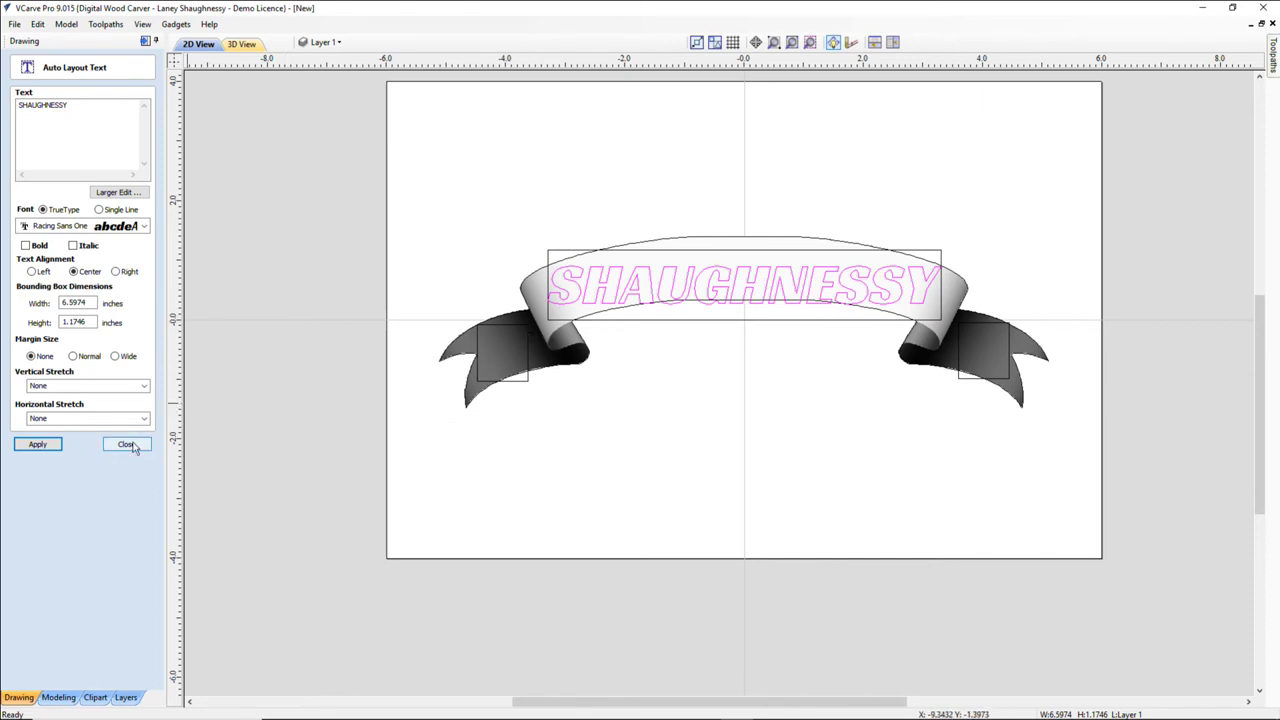
{"action": "left_click", "coordinate": [478, 353]}
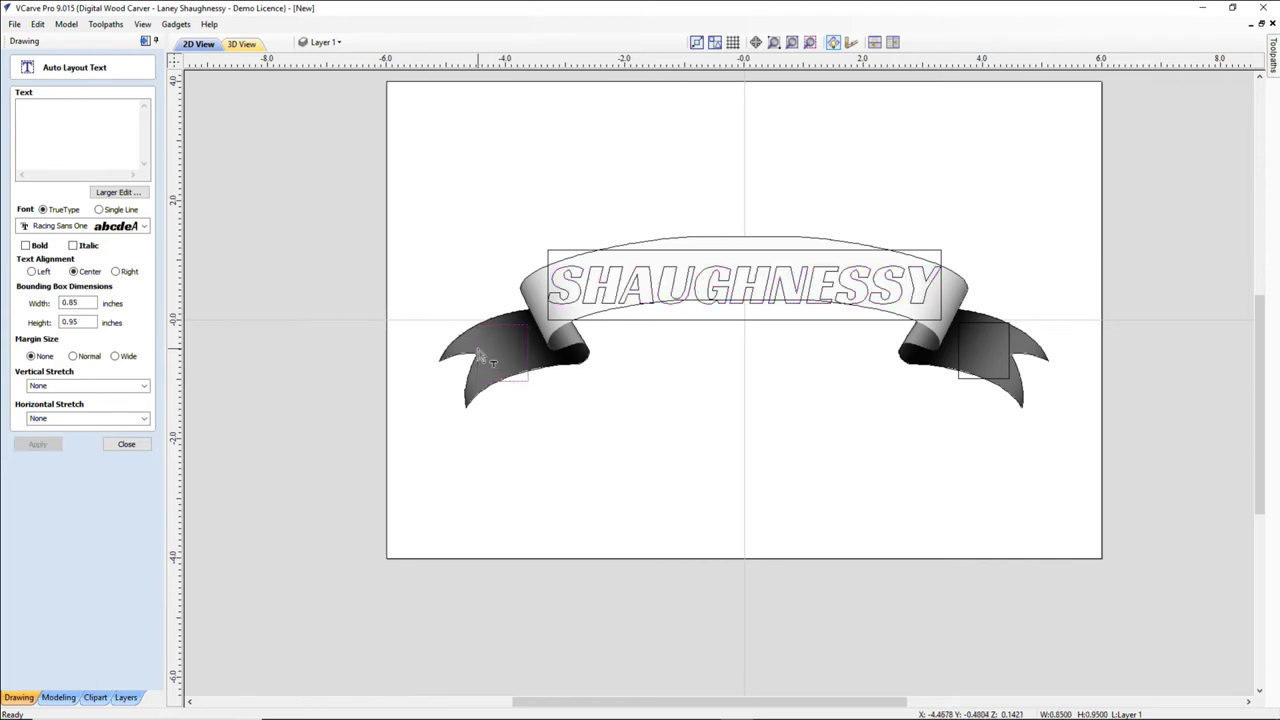
- Place the letter W inside the left ribbon's box
{"action": "left_click", "coordinate": [33, 115]}
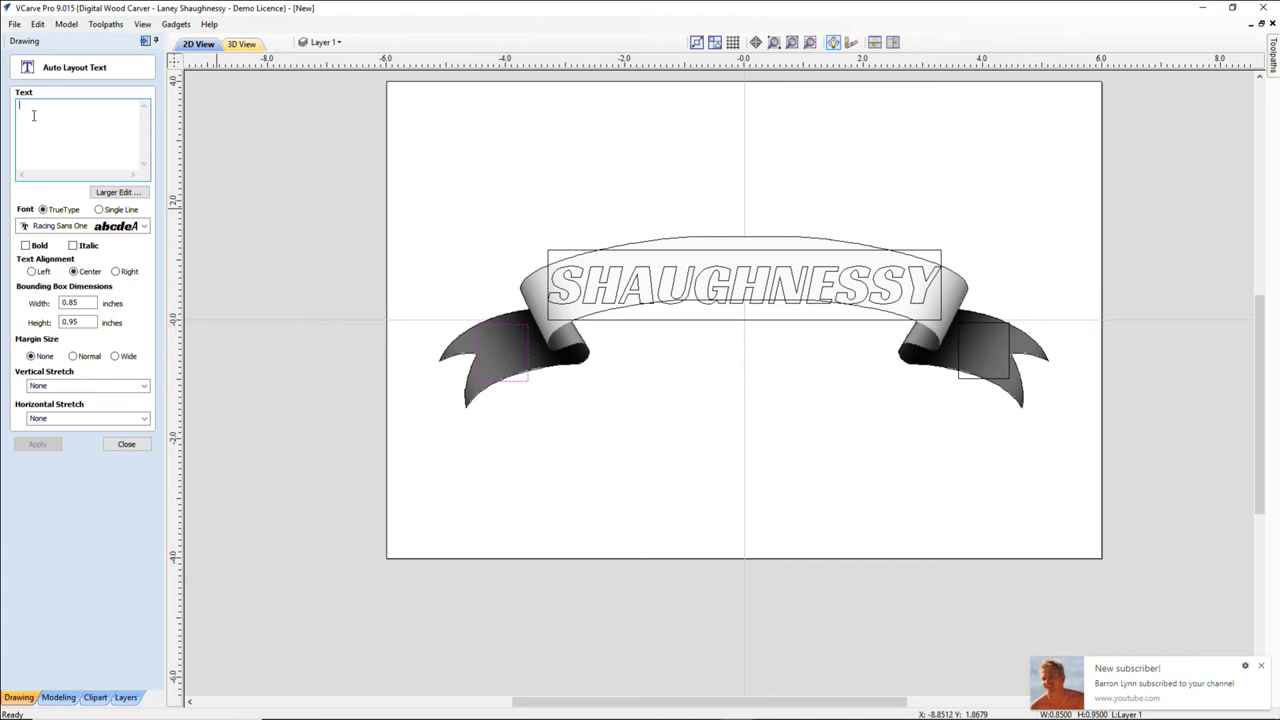
{"action": "type", "text": "W"}
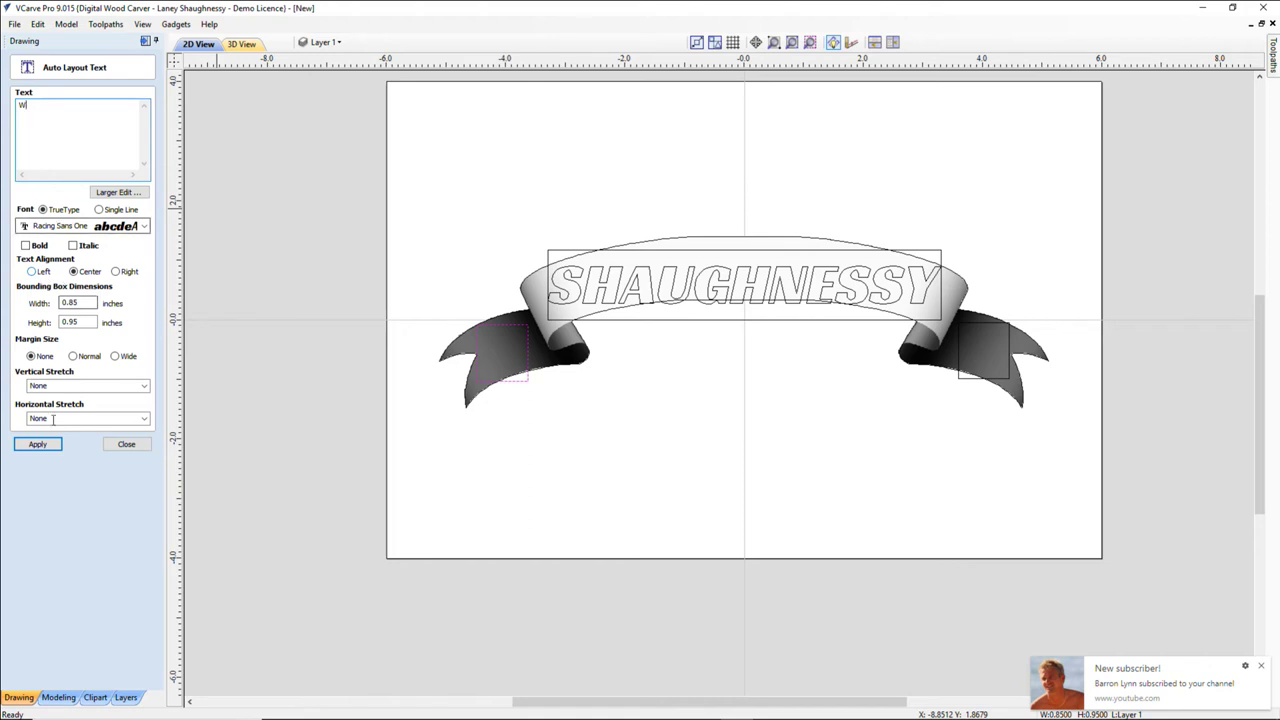
{"action": "left_click", "coordinate": [35, 446]}
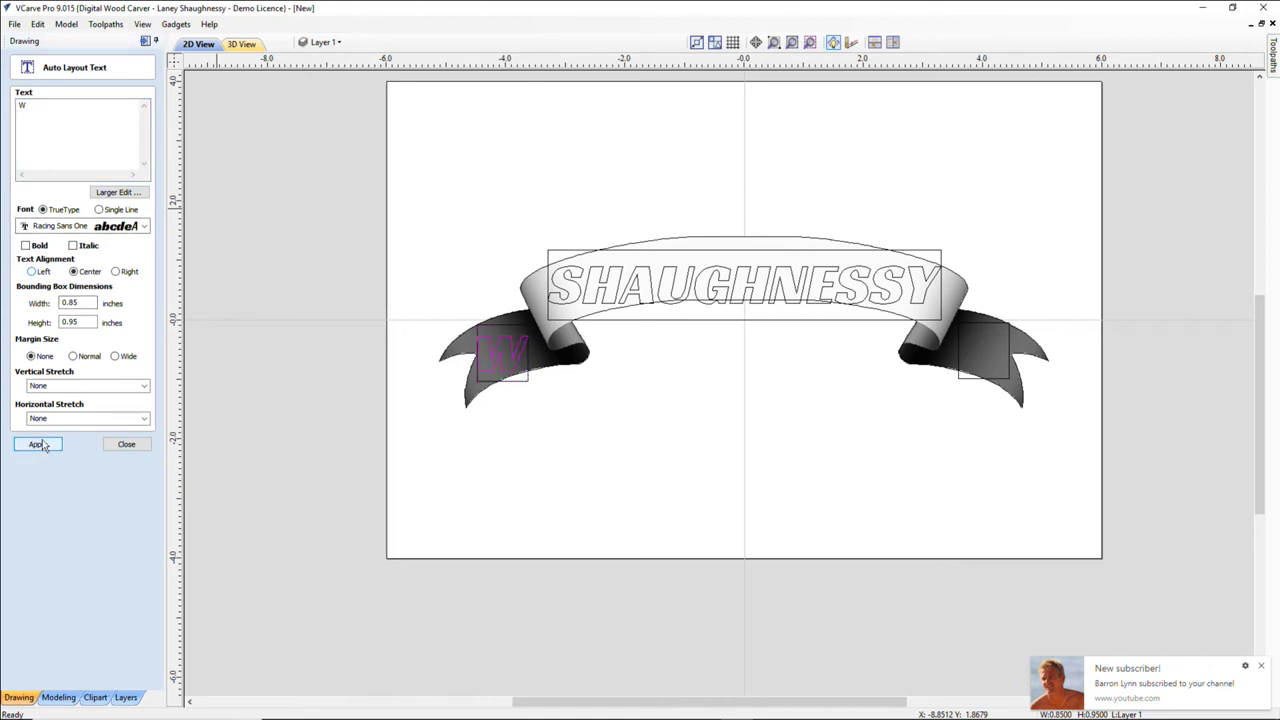
- Place the letter D inside the right ribbon's box and finish the text layout
{"action": "left_click", "coordinate": [968, 362]}
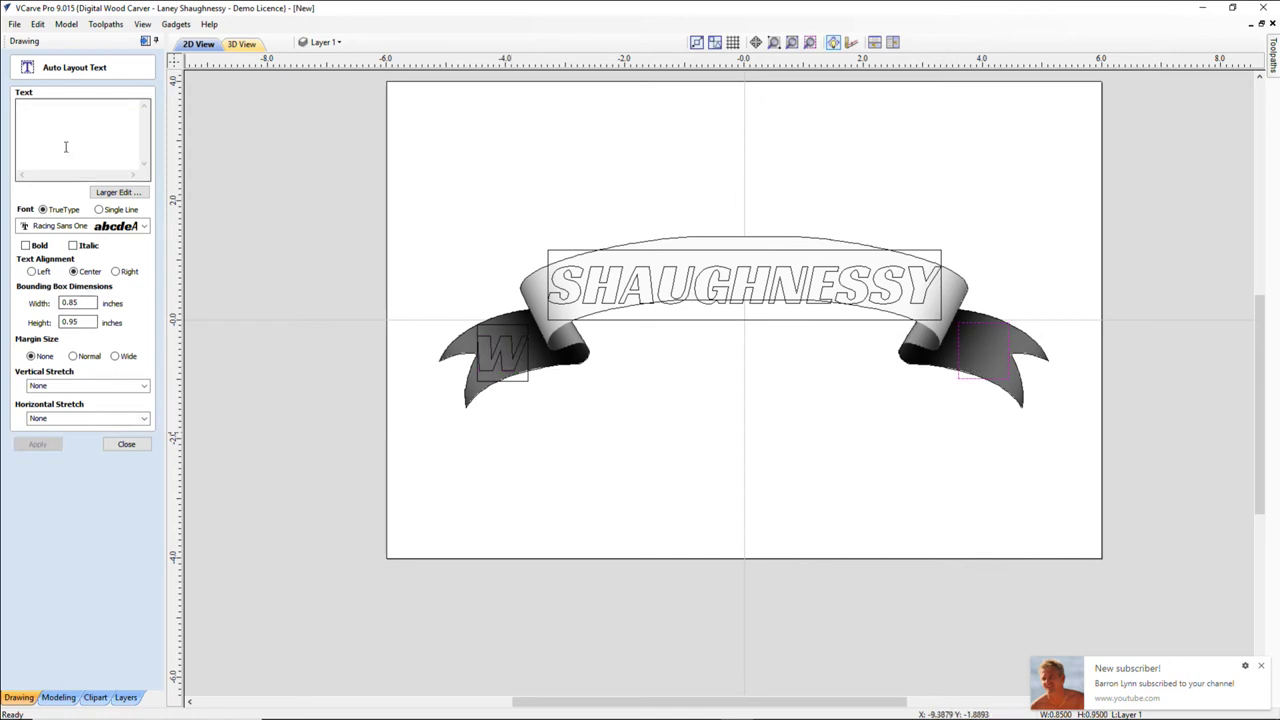
{"action": "left_click", "coordinate": [45, 117]}
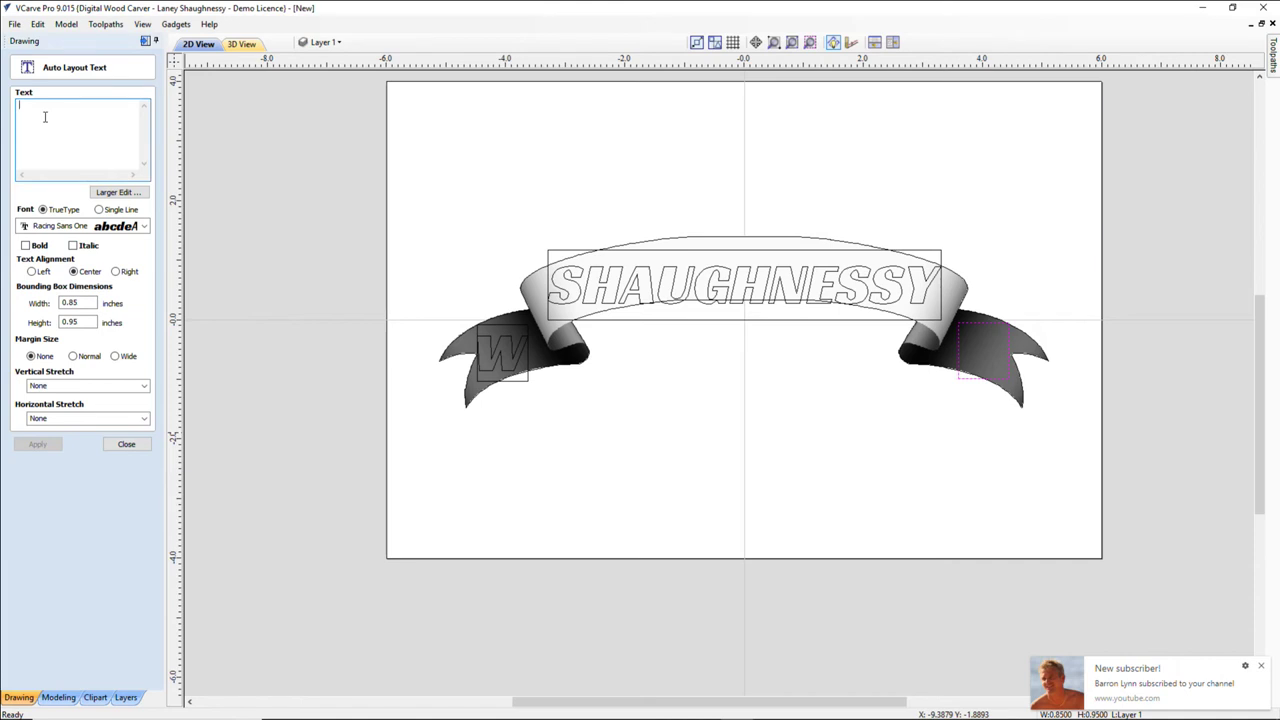
{"action": "type", "text": "D"}
{"action": "left_click", "coordinate": [38, 446]}
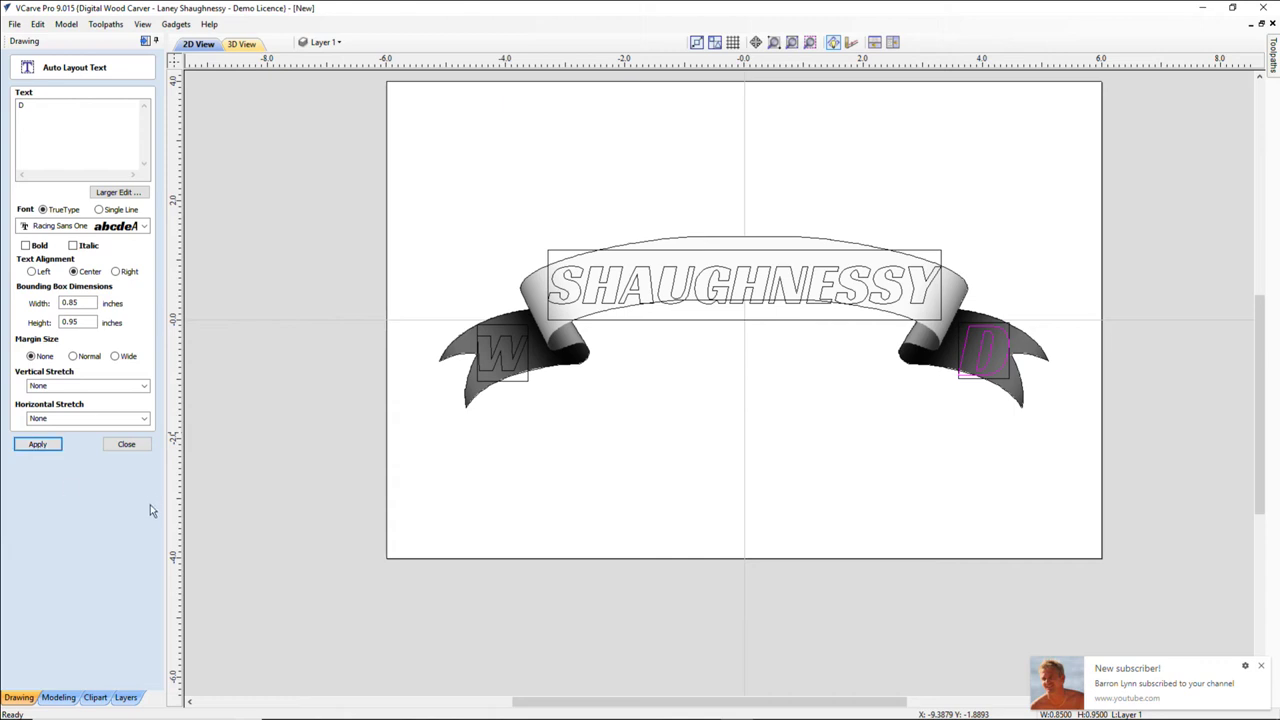
{"action": "left_click", "coordinate": [126, 444]}
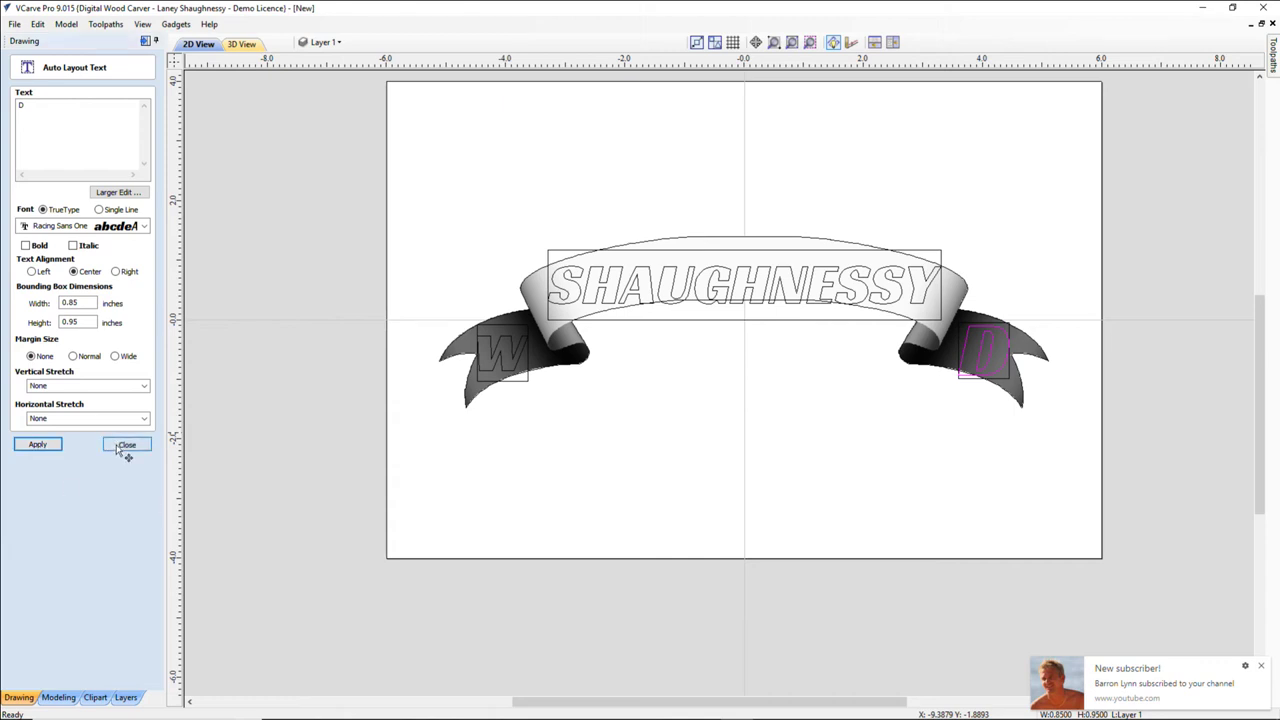
- Wrap the selected SHAUGHNESSY text in a Bounding Box distortion envelope
{"action": "left_click", "coordinate": [733, 324]}
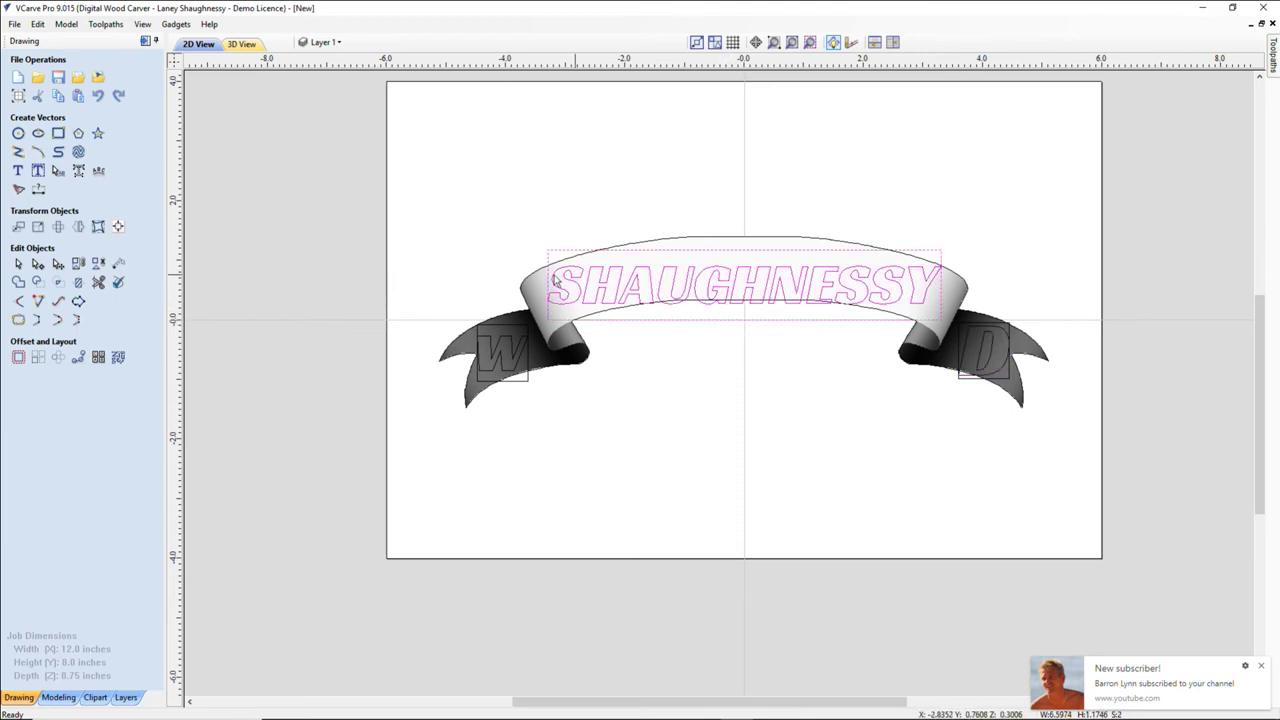
{"action": "scroll", "coordinate": [468, 180], "scroll_direction": "up", "scroll_amount": 1}
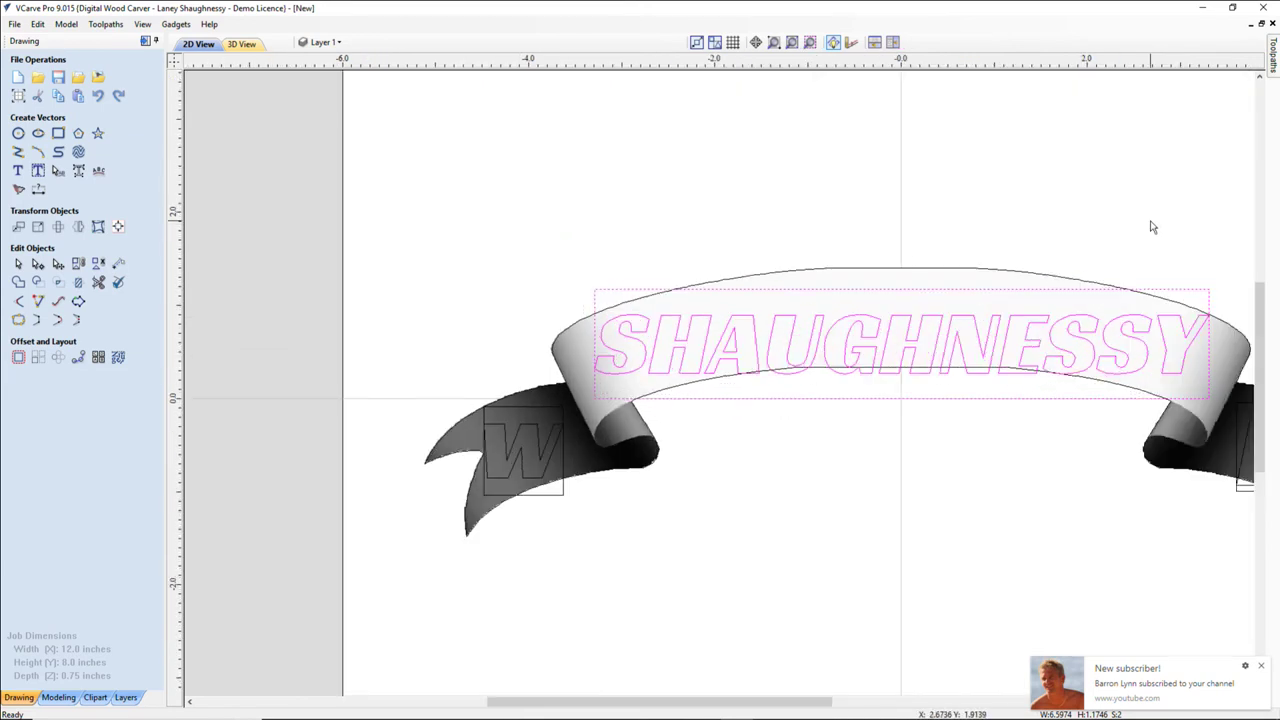
{"action": "scroll", "coordinate": [1150, 227], "scroll_direction": "up", "scroll_amount": 1}
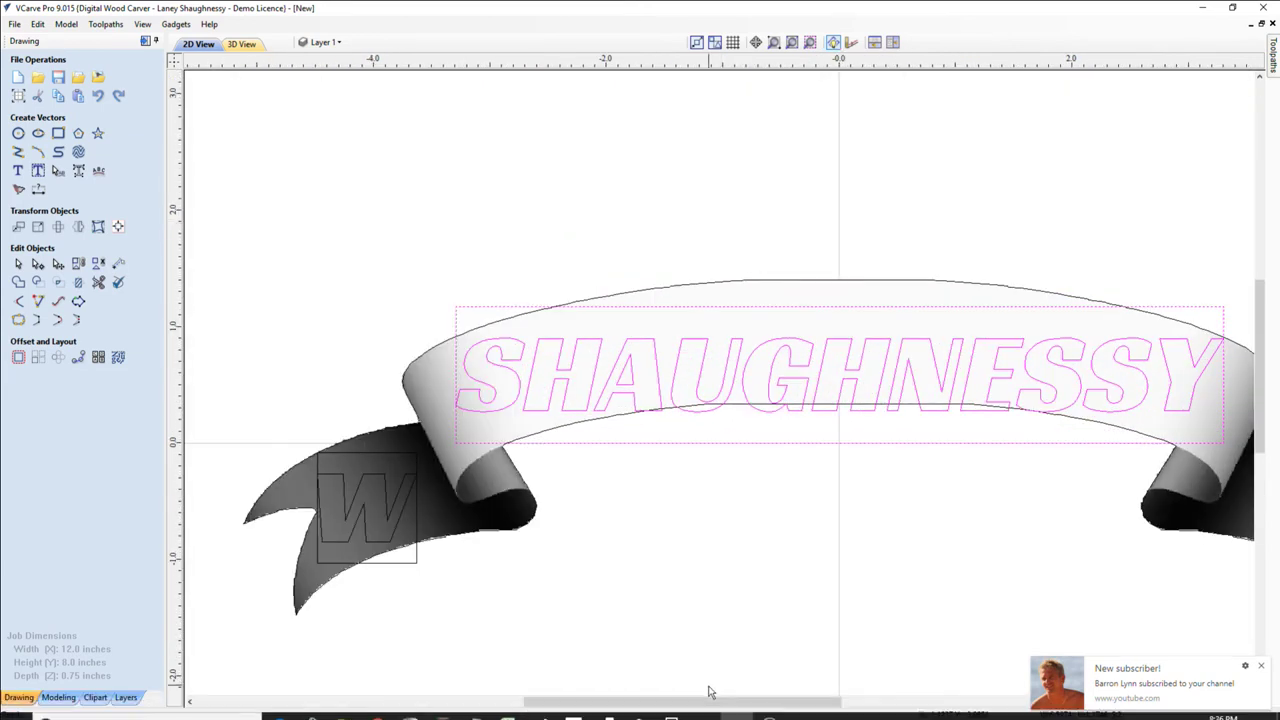
{"action": "left_click_drag", "start_coordinate": [710, 700], "coordinate": [739, 709]}
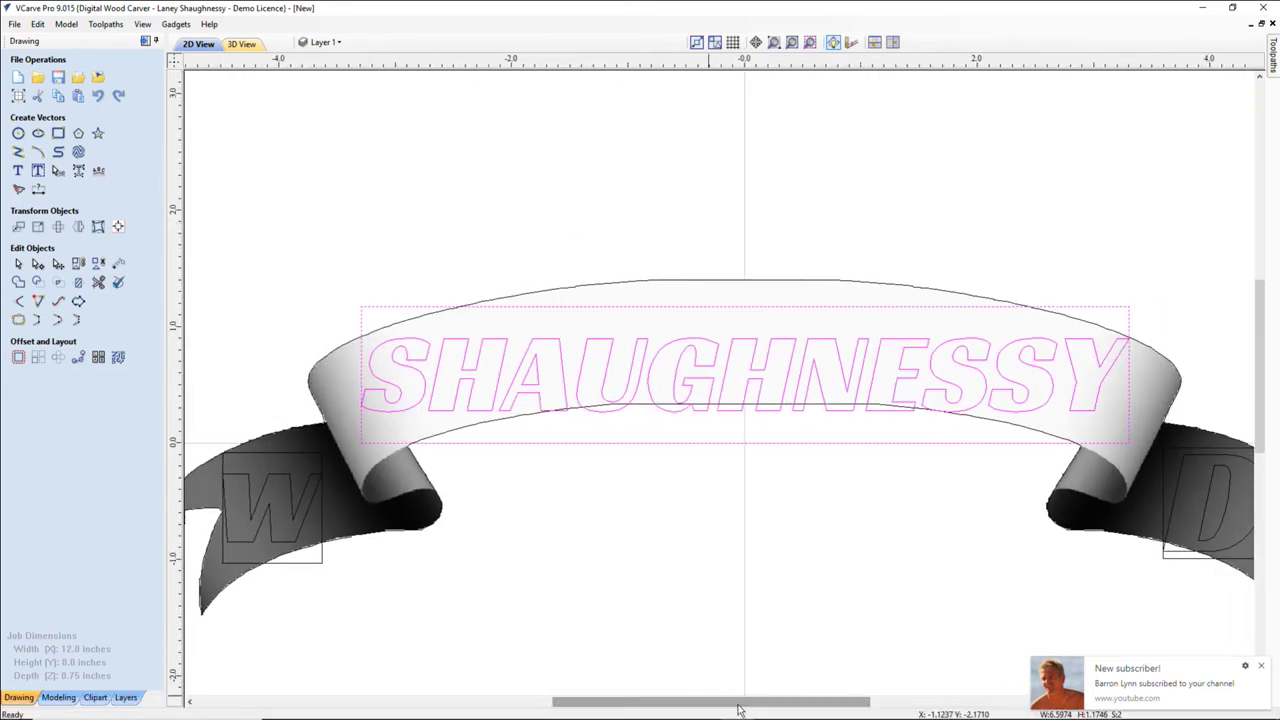
{"action": "left_click", "coordinate": [98, 228]}
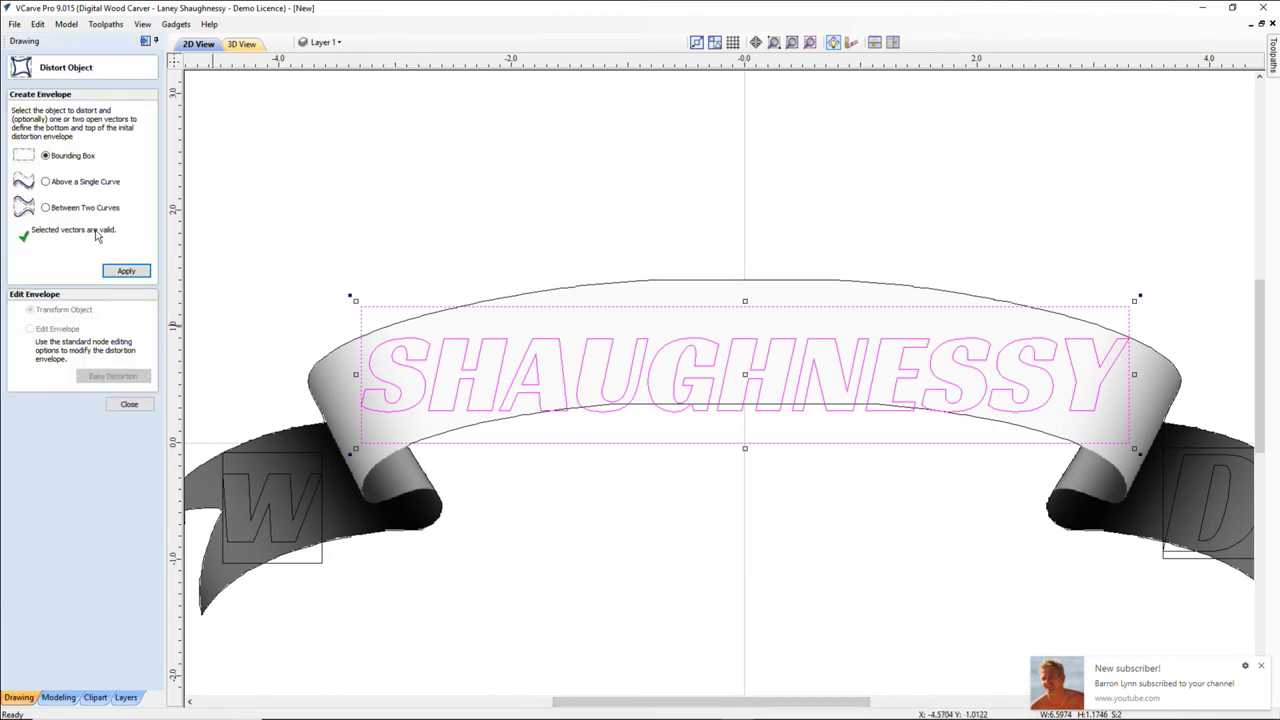
{"action": "left_click", "coordinate": [126, 272]}
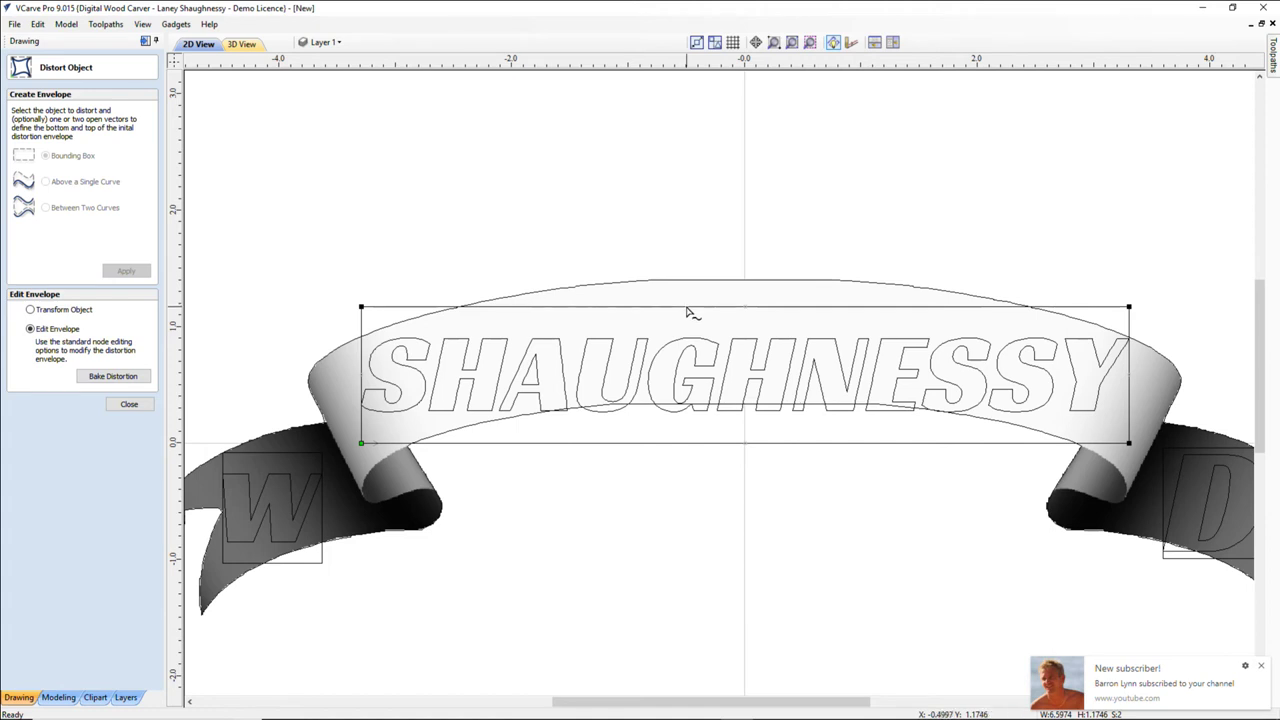
- Convert the envelope's top, left and bottom edges into curves
{"action": "key", "text": "c"}
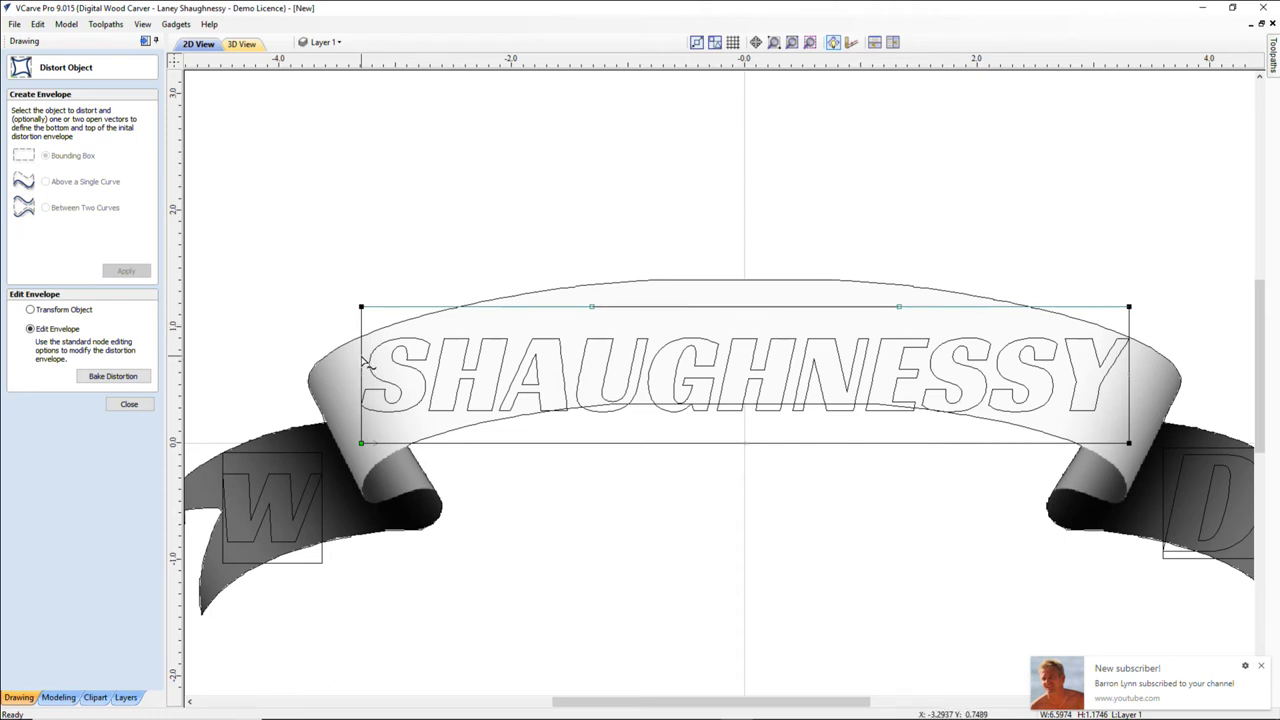
{"action": "key", "text": "c"}
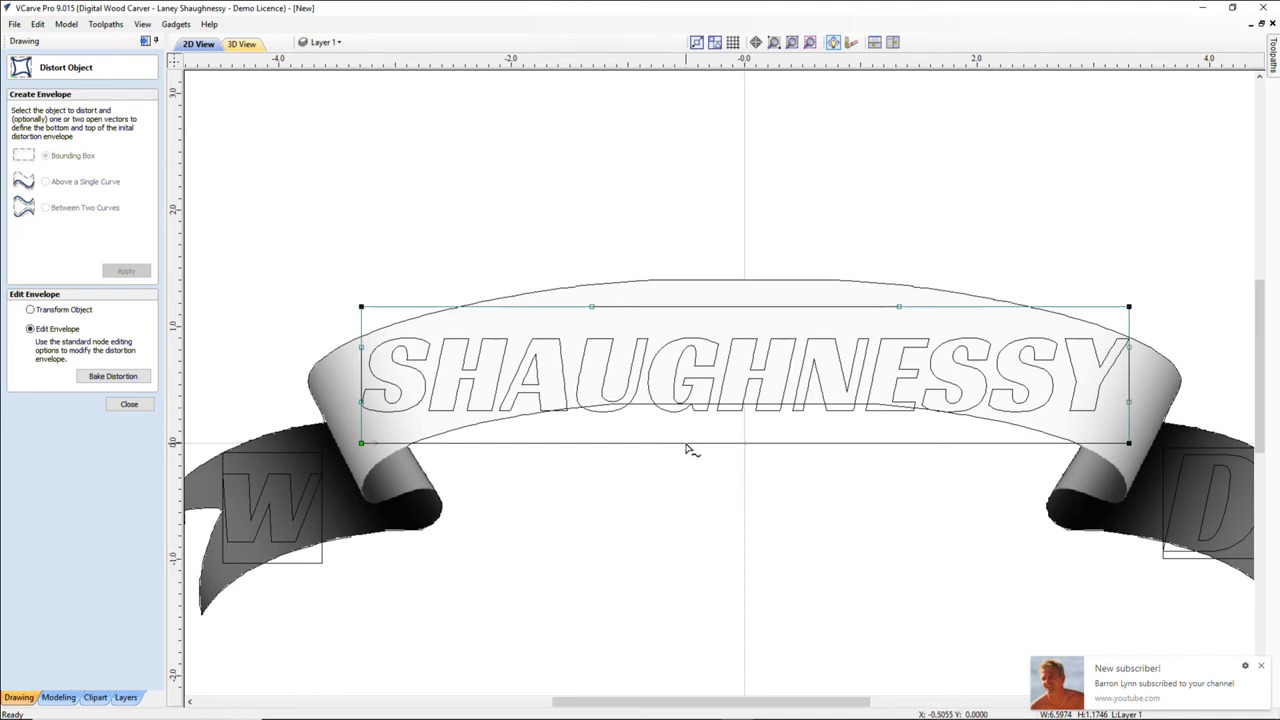
{"action": "key", "text": "c"}
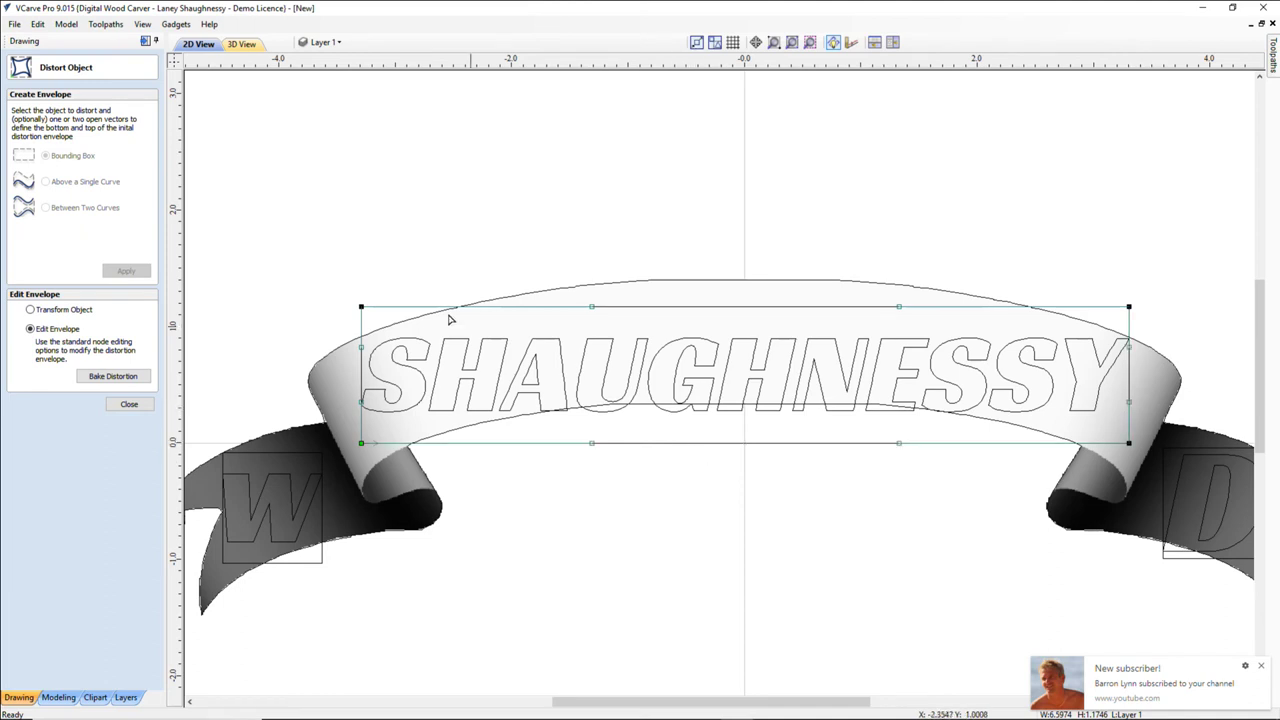
- Pull the envelope's left corners down and arch its top and bottom edges on the left
{"action": "left_click", "coordinate": [360, 307]}
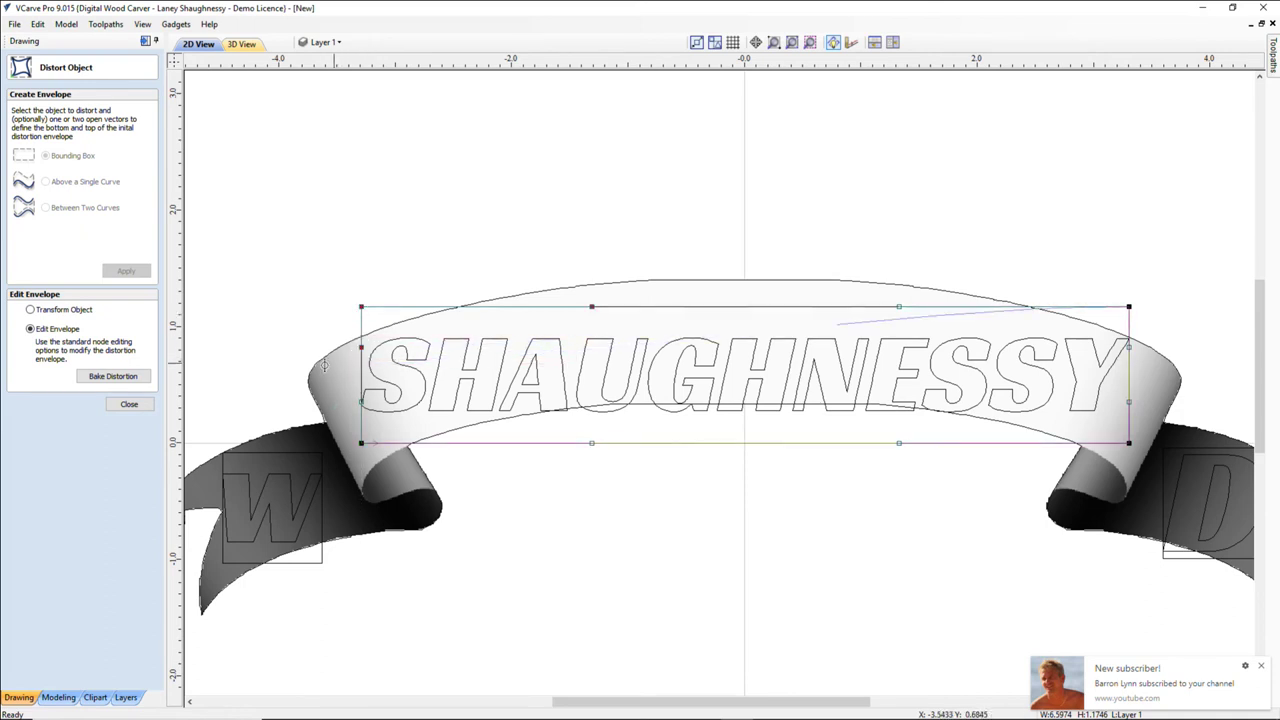
{"action": "left_click_drag", "start_coordinate": [323, 366], "coordinate": [322, 367]}
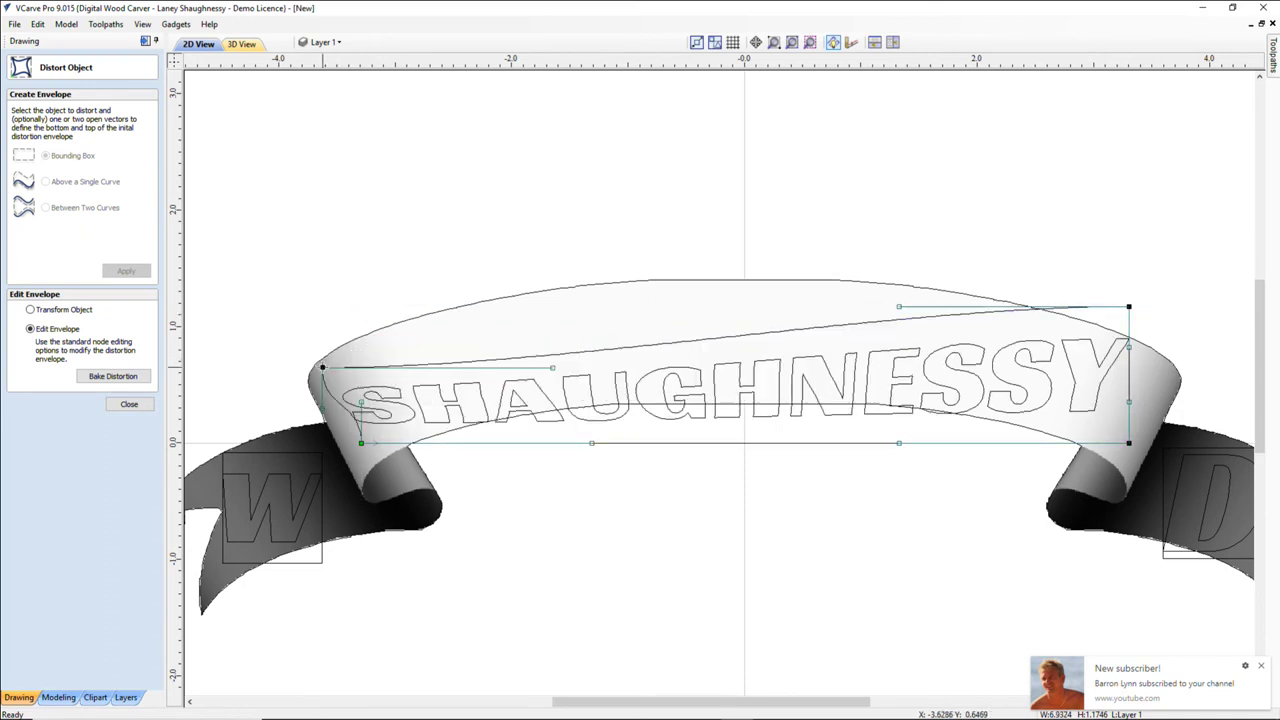
{"action": "left_click", "coordinate": [552, 368]}
{"action": "left_click_drag", "start_coordinate": [505, 270], "coordinate": [498, 262]}
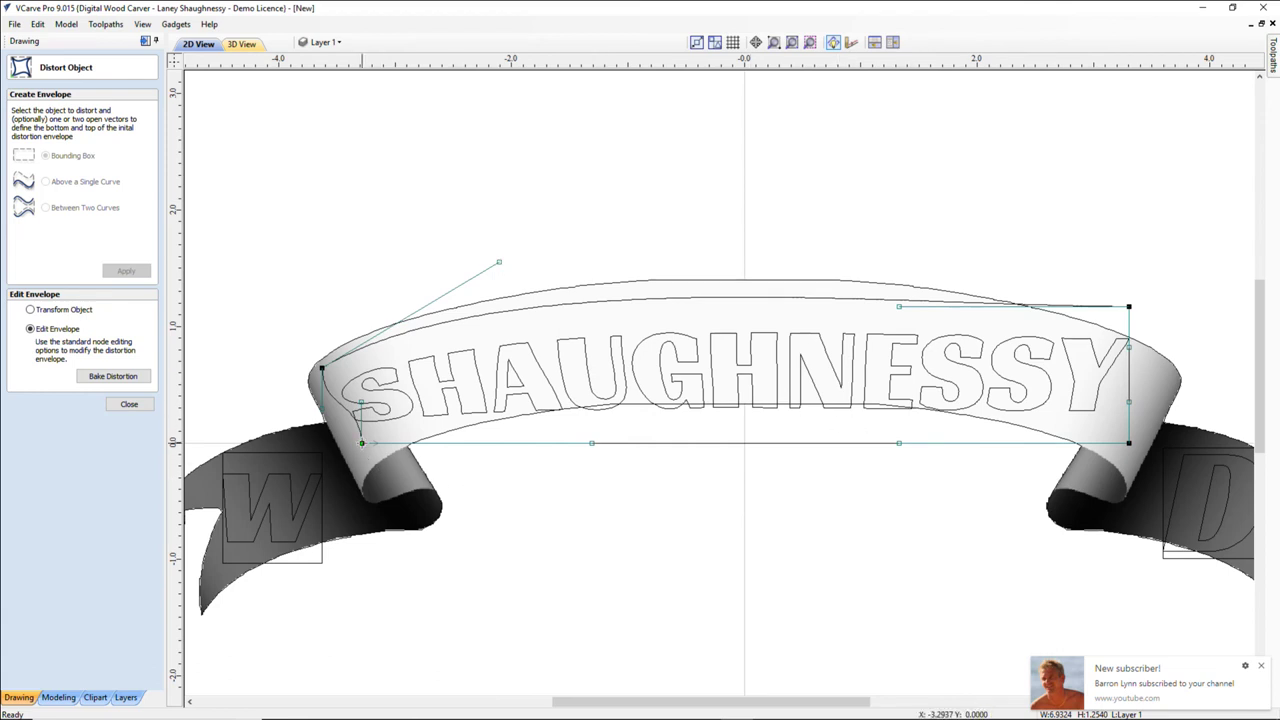
{"action": "left_click_drag", "start_coordinate": [361, 443], "coordinate": [364, 466]}
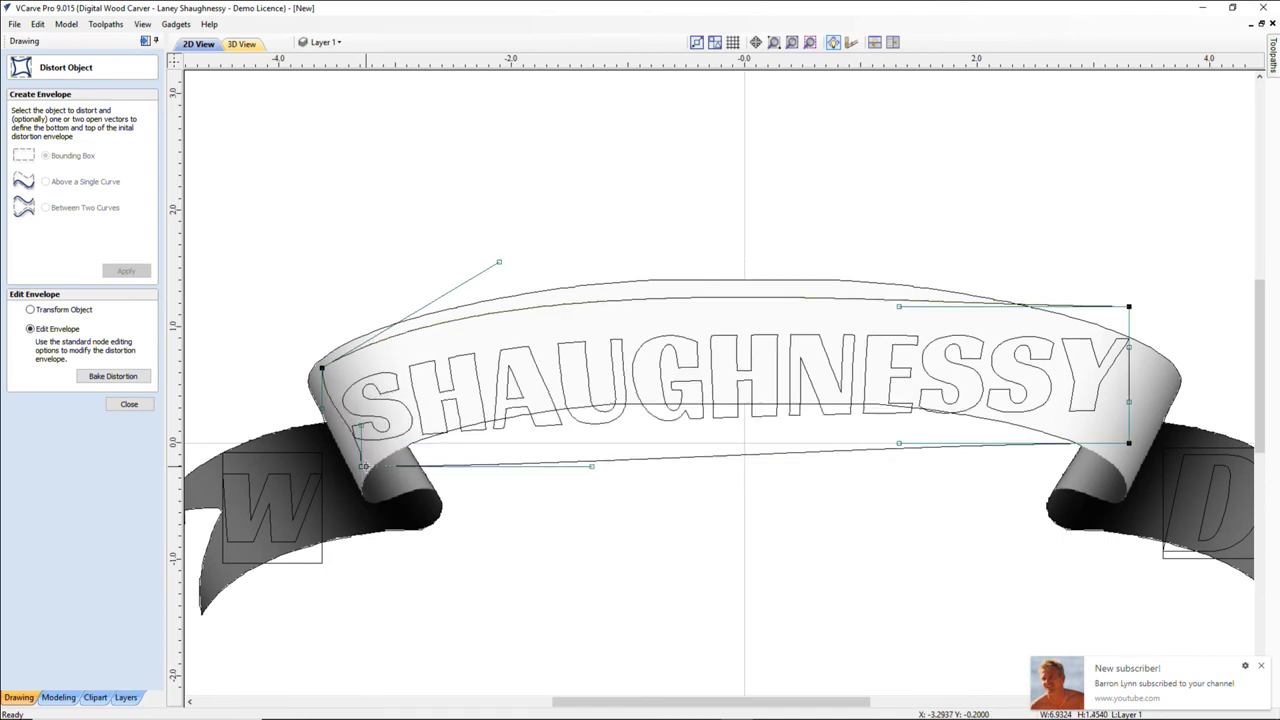
{"action": "left_click", "coordinate": [592, 467]}
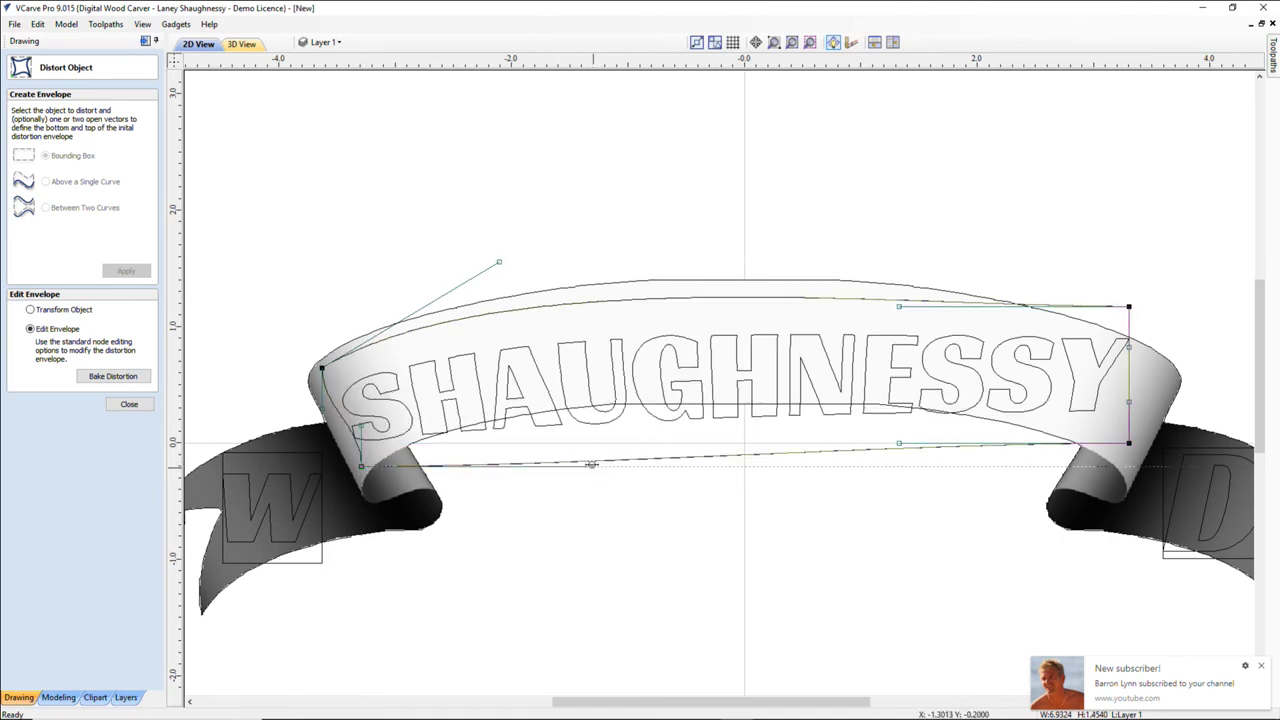
{"action": "left_click_drag", "start_coordinate": [552, 342], "coordinate": [547, 343]}
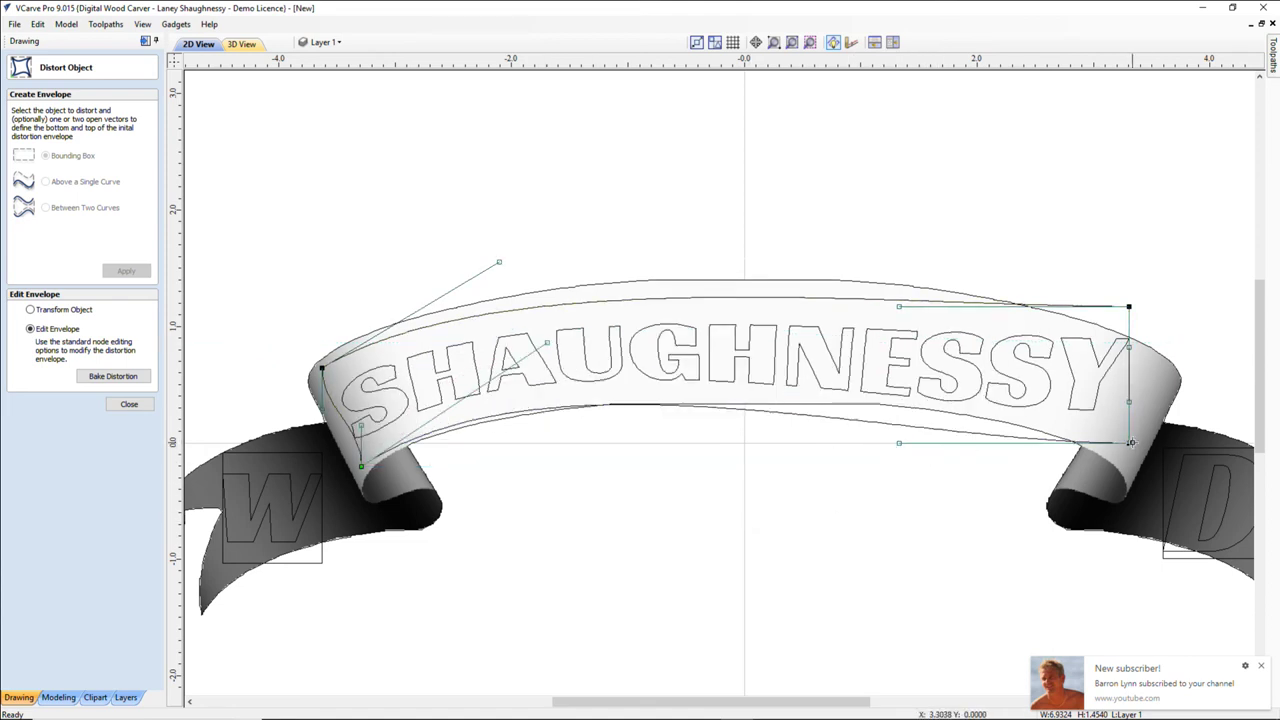
- Lower the bottom-right corner and reshape the bottom curve near the A and the final SS
{"action": "left_click_drag", "start_coordinate": [1129, 442], "coordinate": [1129, 467]}
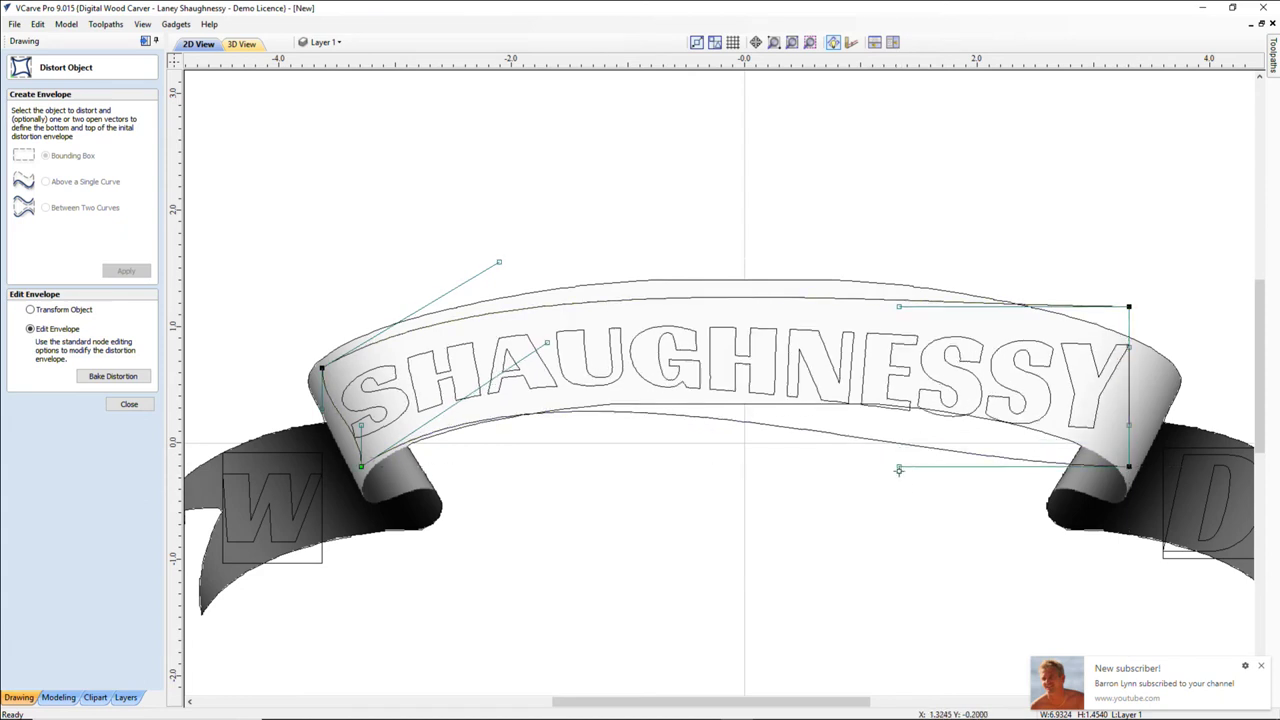
{"action": "left_click_drag", "start_coordinate": [898, 466], "coordinate": [955, 365]}
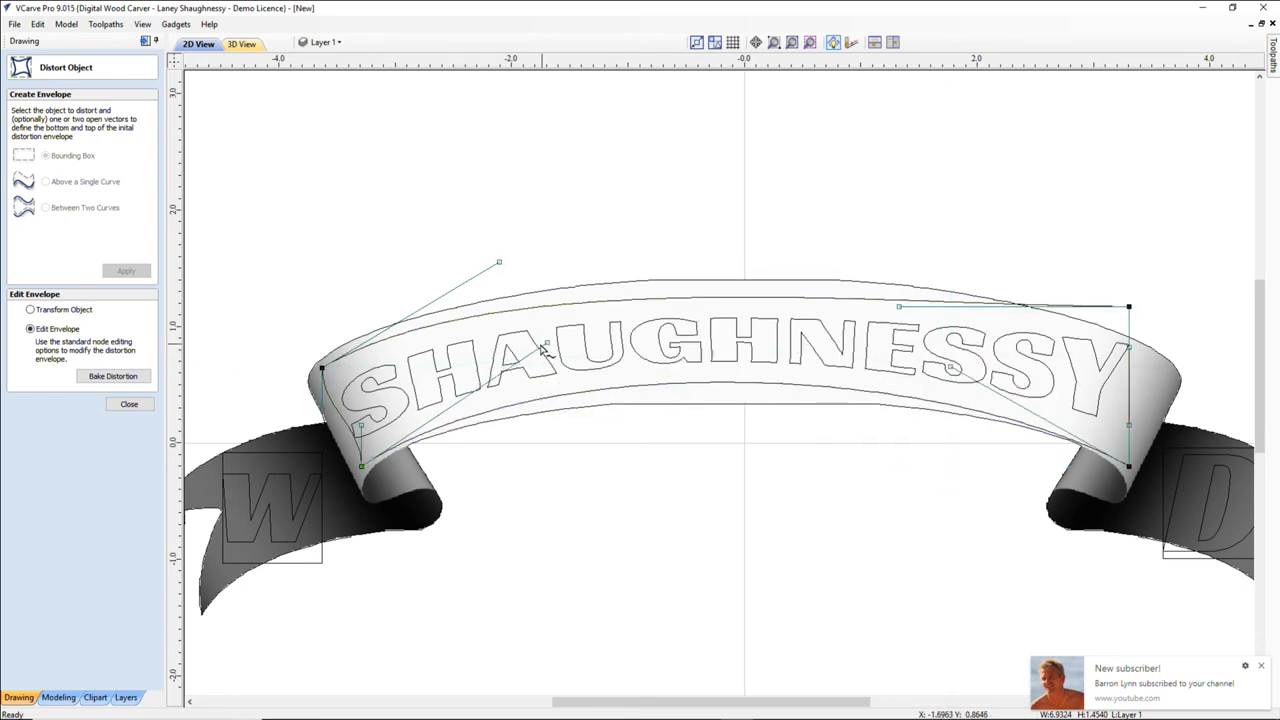
{"action": "left_click_drag", "start_coordinate": [548, 344], "coordinate": [524, 357]}
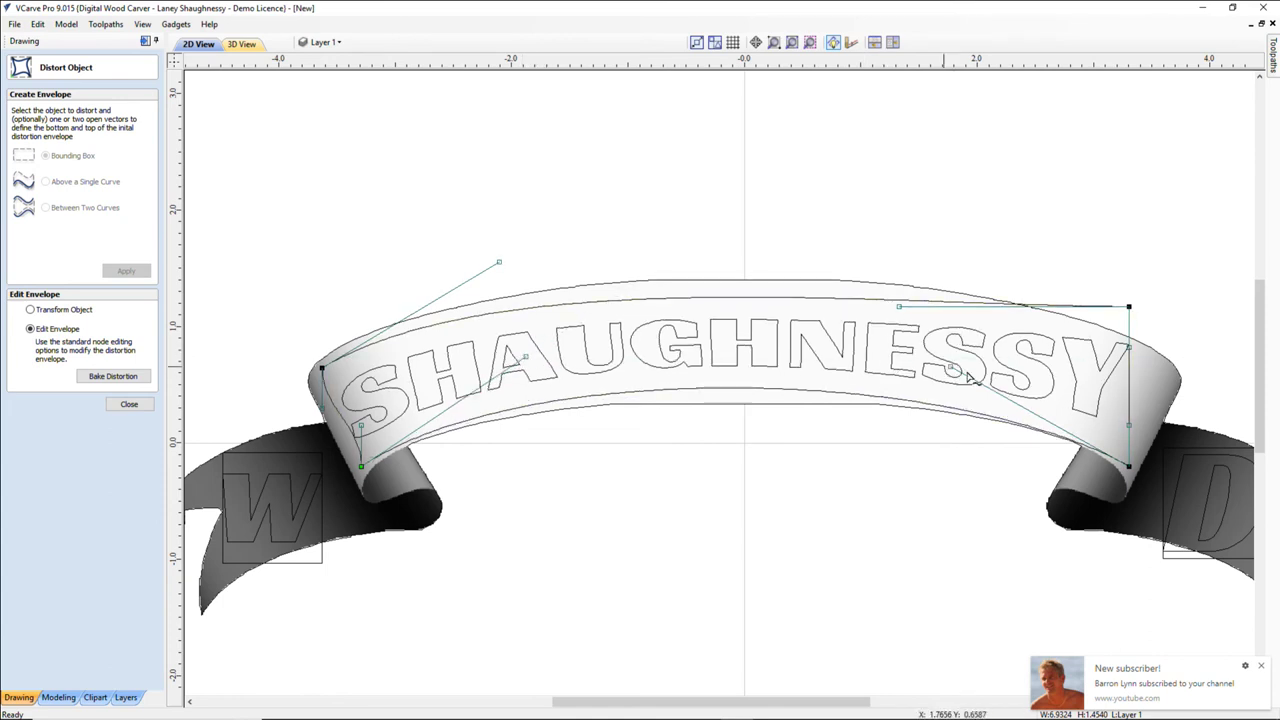
{"action": "left_click_drag", "start_coordinate": [953, 368], "coordinate": [1034, 379]}
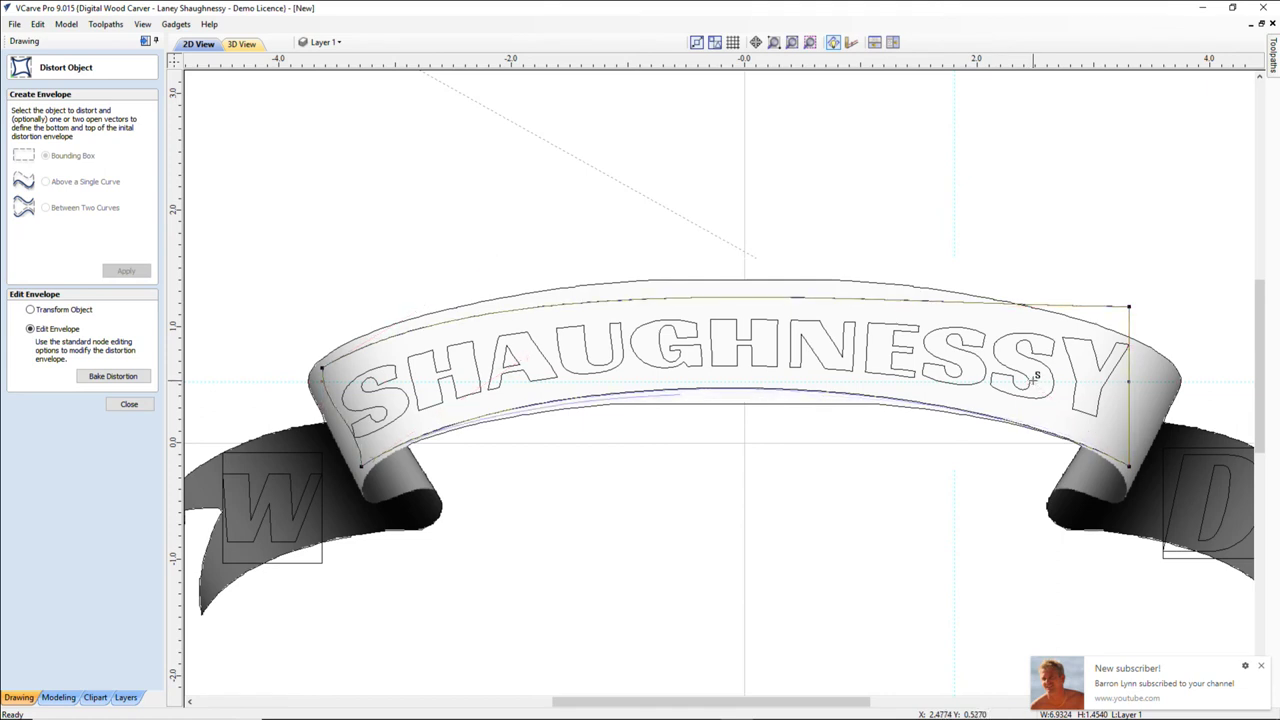
{"action": "left_click", "coordinate": [1034, 378]}
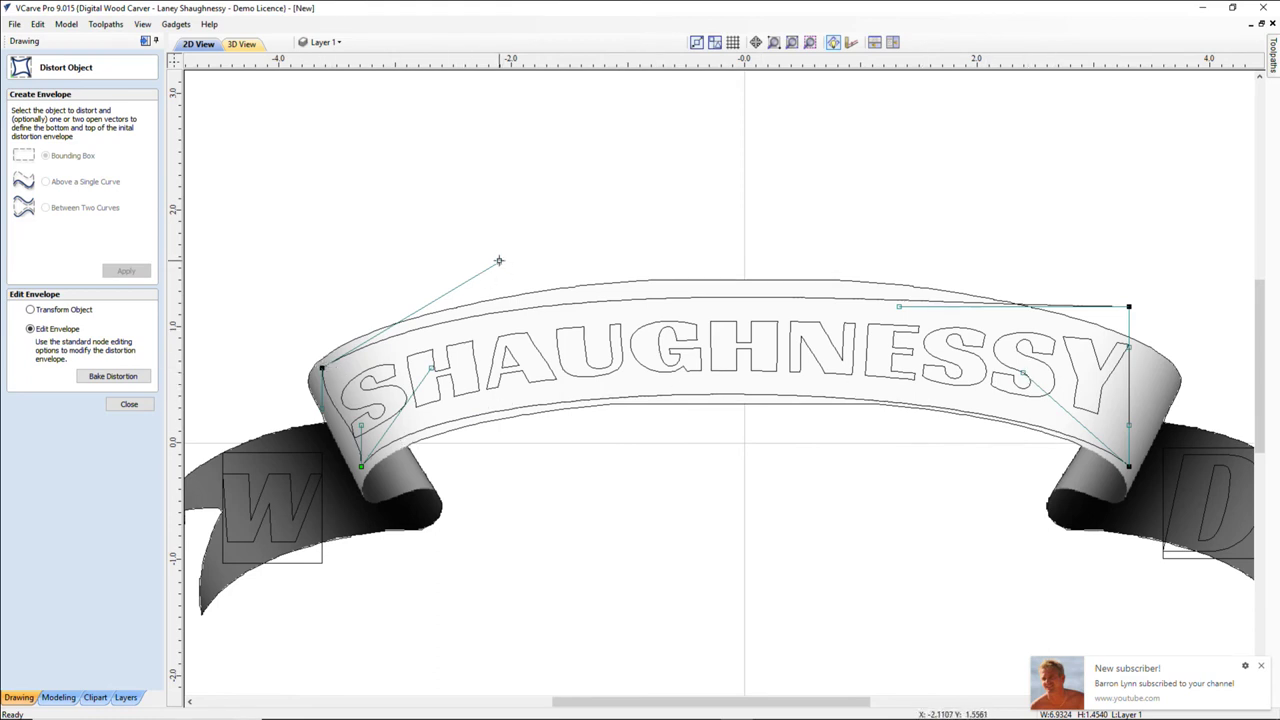
- Move the top-right corner onto the banner's right end and arch the top curve to match
{"action": "left_click_drag", "start_coordinate": [501, 259], "coordinate": [499, 261]}
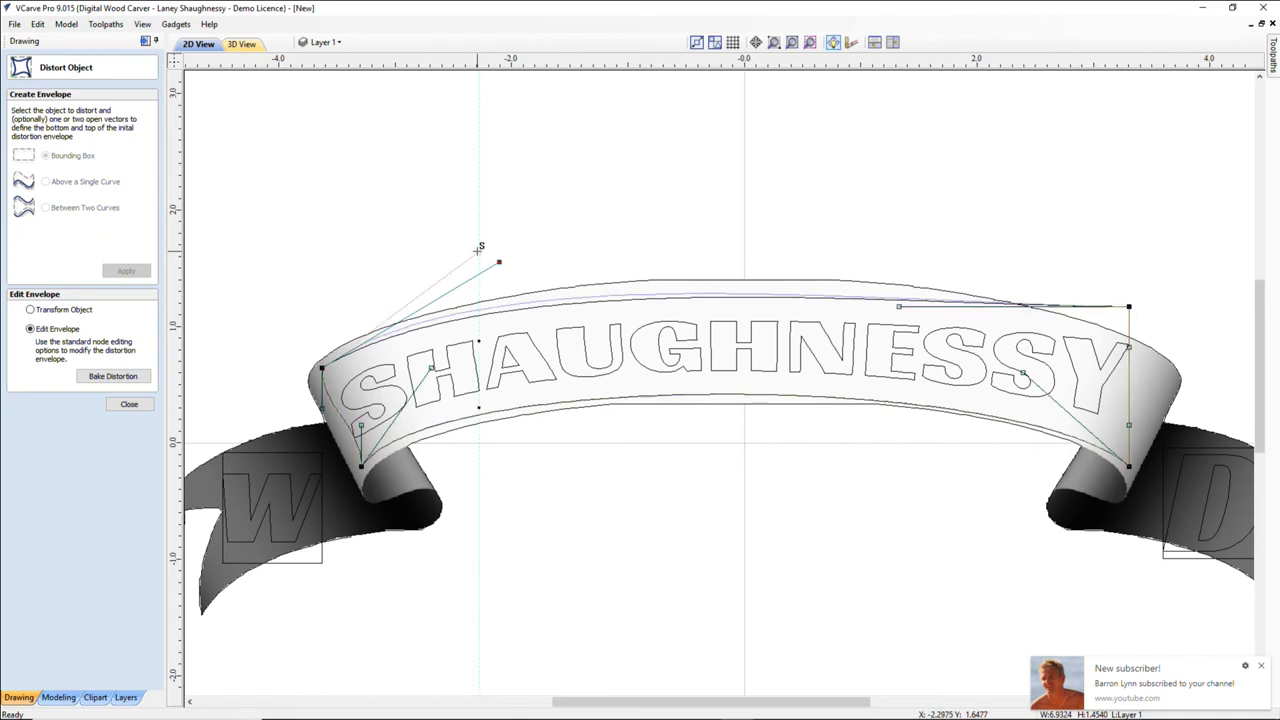
{"action": "left_click_drag", "start_coordinate": [479, 249], "coordinate": [477, 251]}
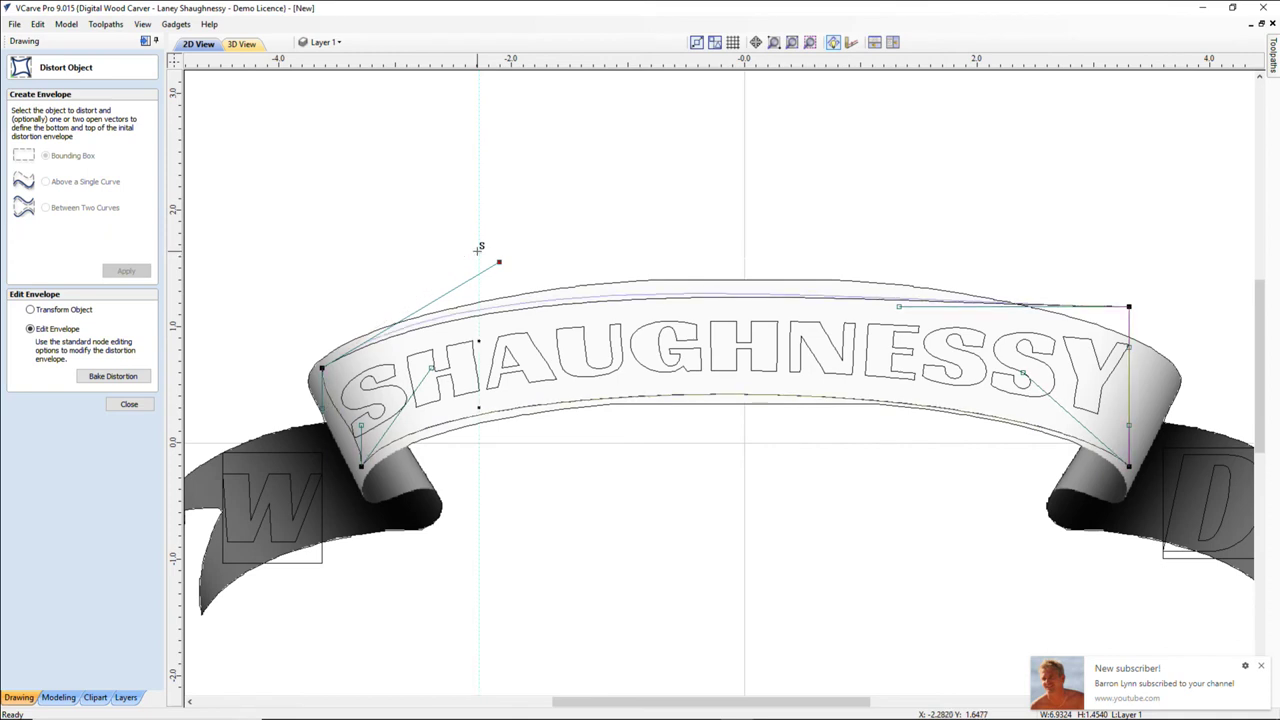
{"action": "left_click", "coordinate": [899, 307]}
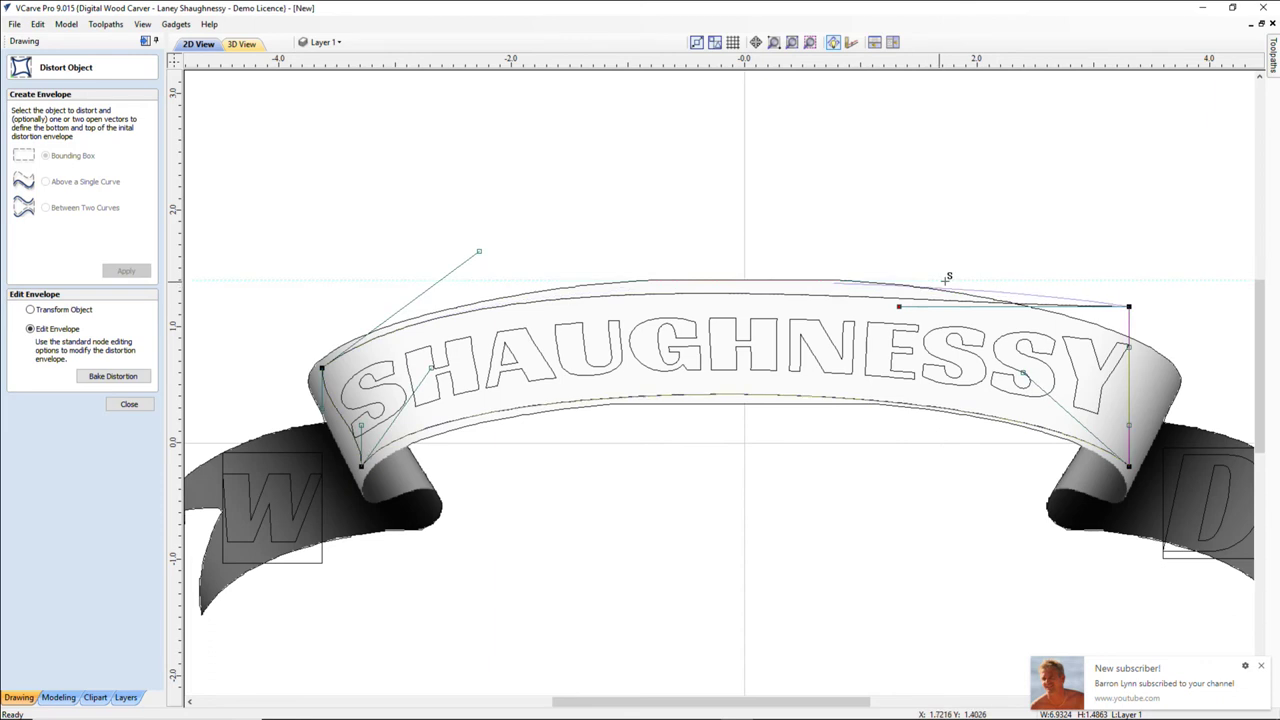
{"action": "left_click_drag", "start_coordinate": [948, 278], "coordinate": [947, 280]}
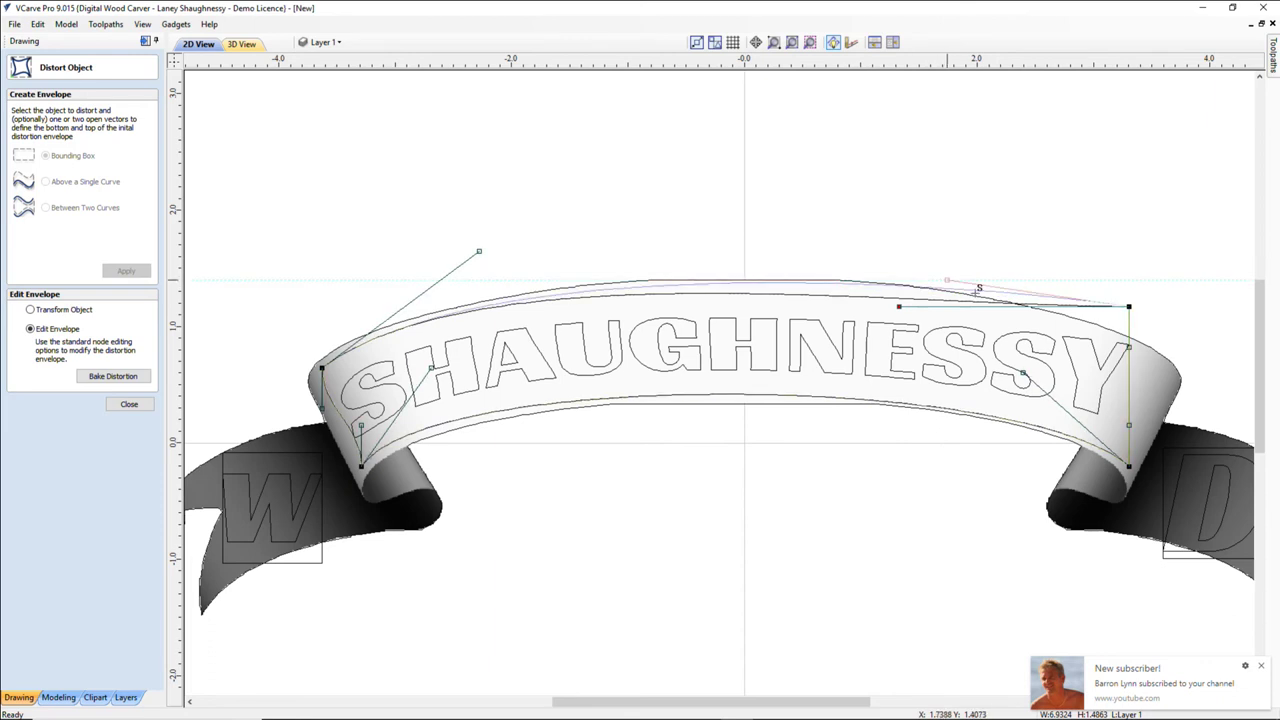
{"action": "left_click", "coordinate": [1130, 307]}
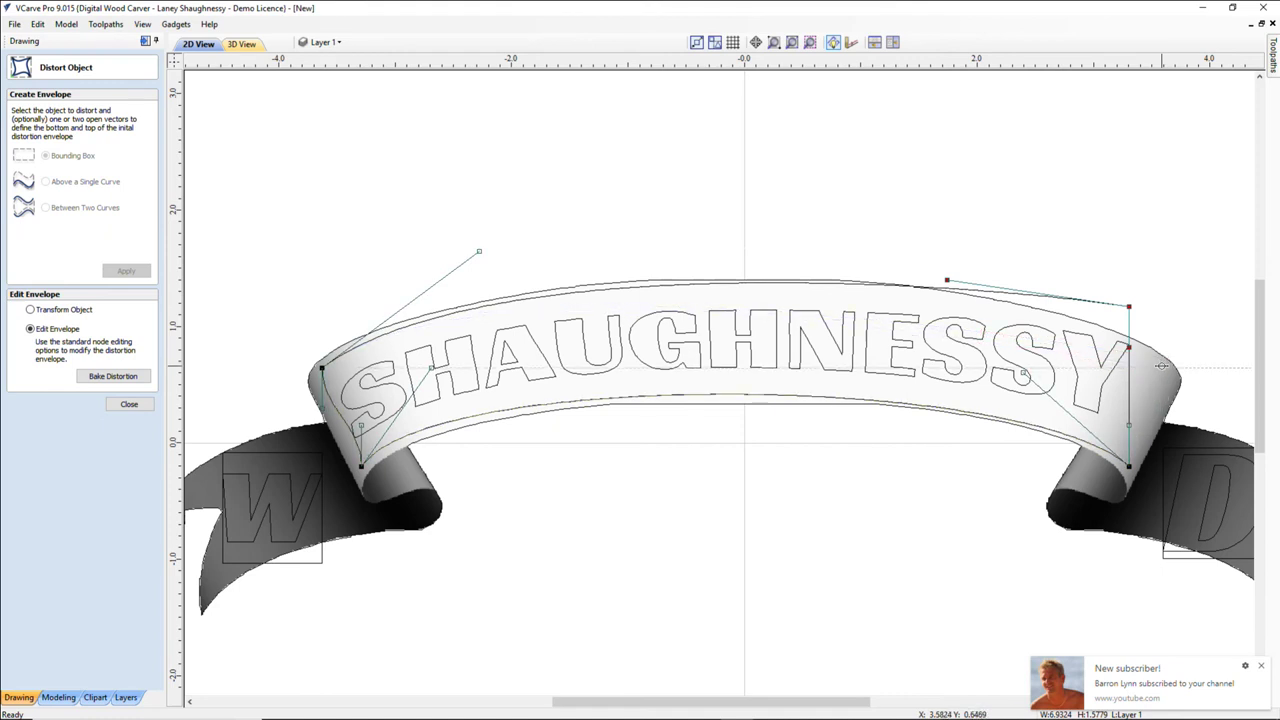
{"action": "left_click_drag", "start_coordinate": [1161, 366], "coordinate": [1161, 368]}
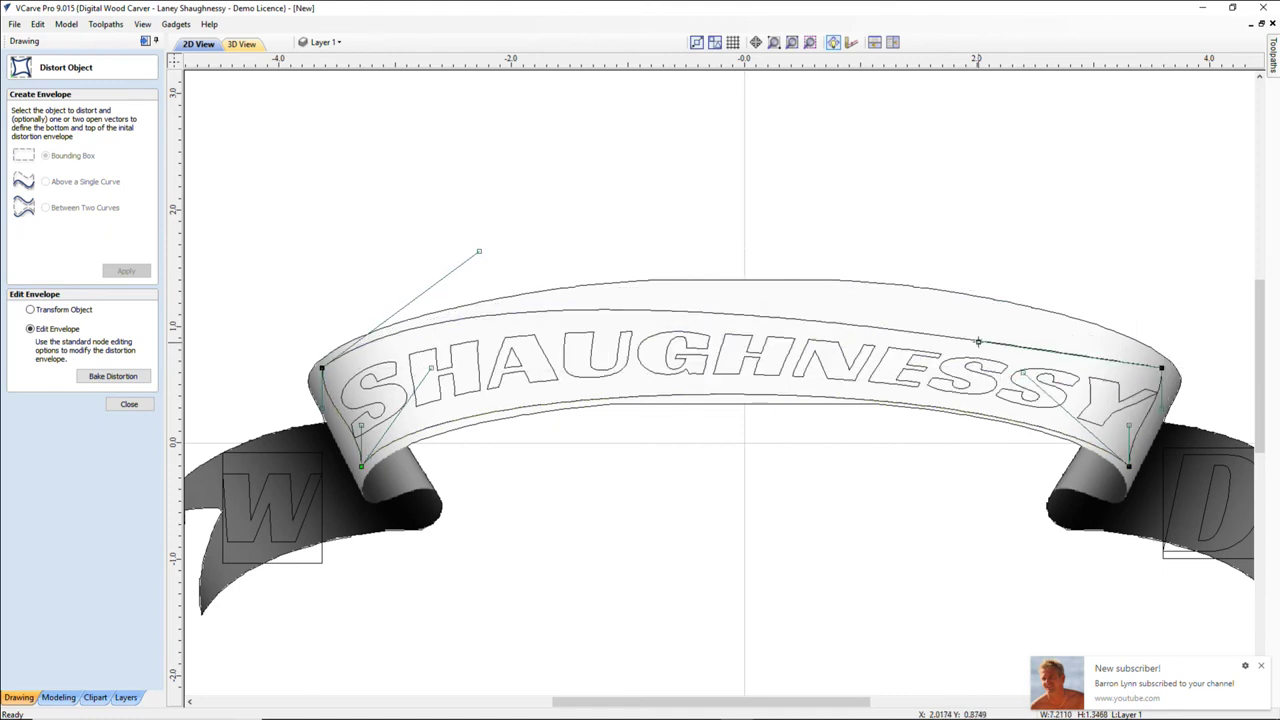
{"action": "left_click_drag", "start_coordinate": [978, 342], "coordinate": [1064, 282]}
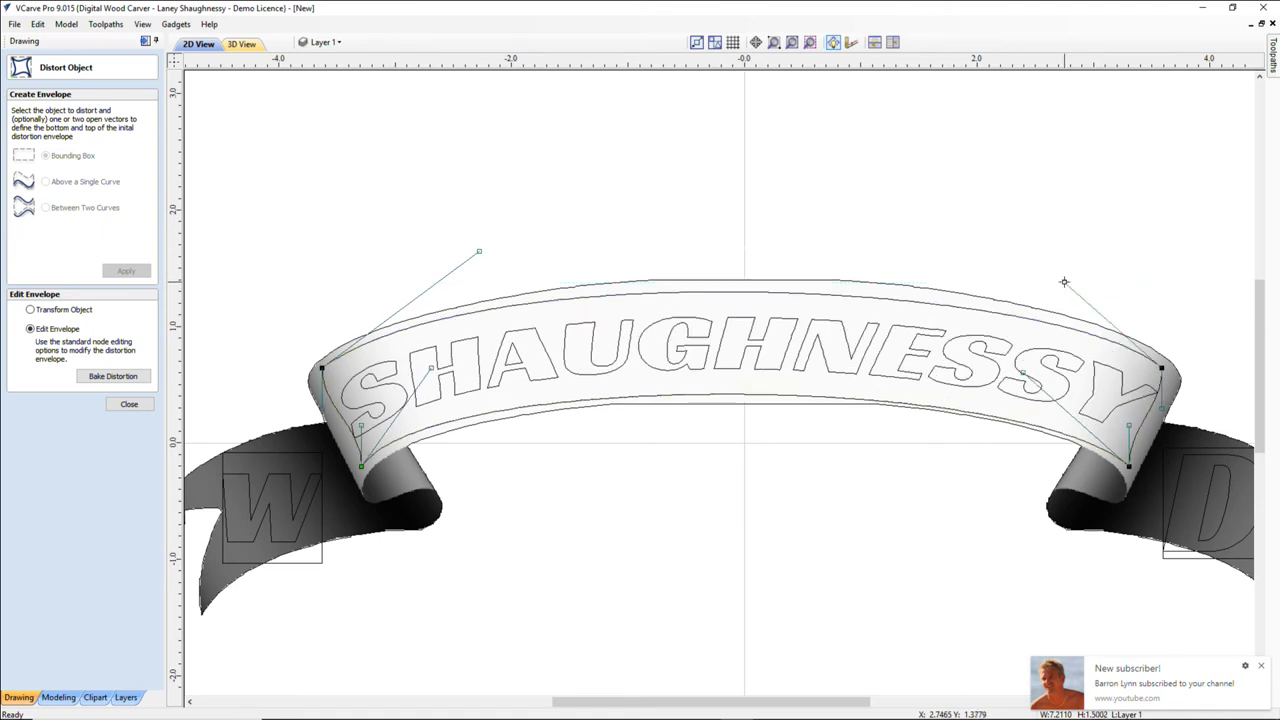
{"action": "left_click", "coordinate": [648, 532]}
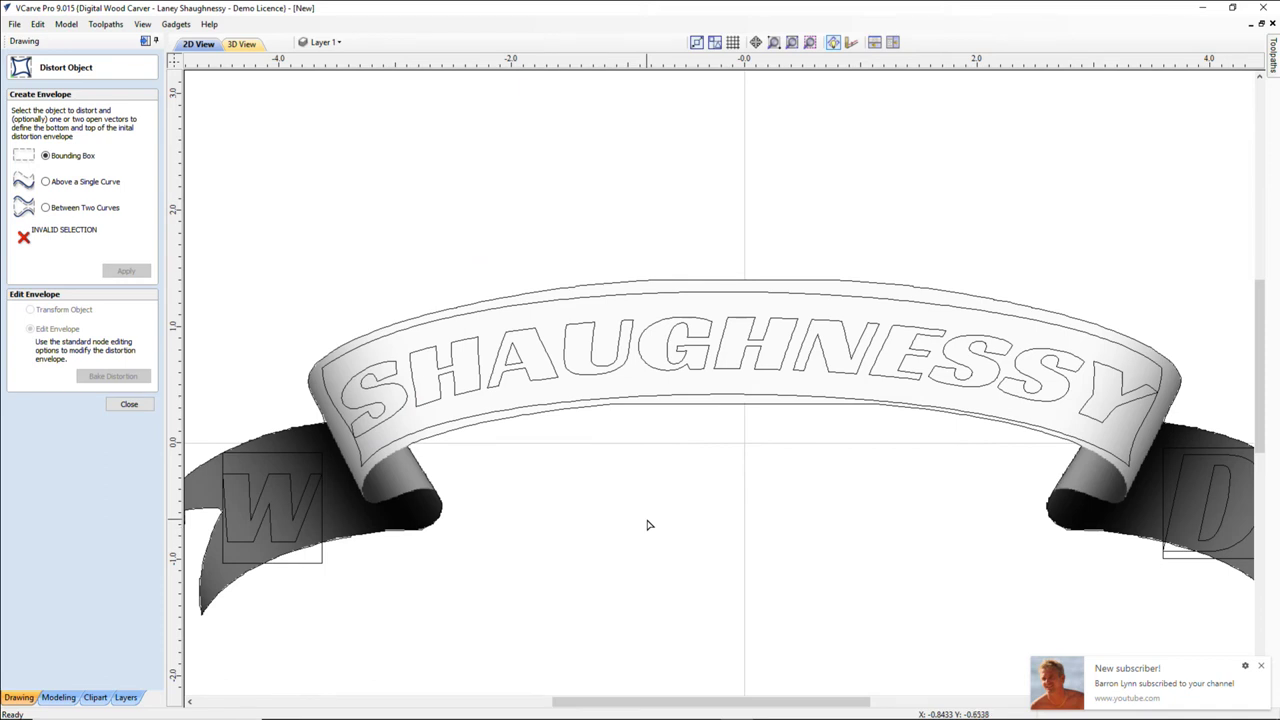
- Lower the bottom-right envelope node slightly and nudge the right control handle near the S
{"action": "left_click", "coordinate": [1127, 467]}
{"action": "left_click", "coordinate": [1128, 466]}
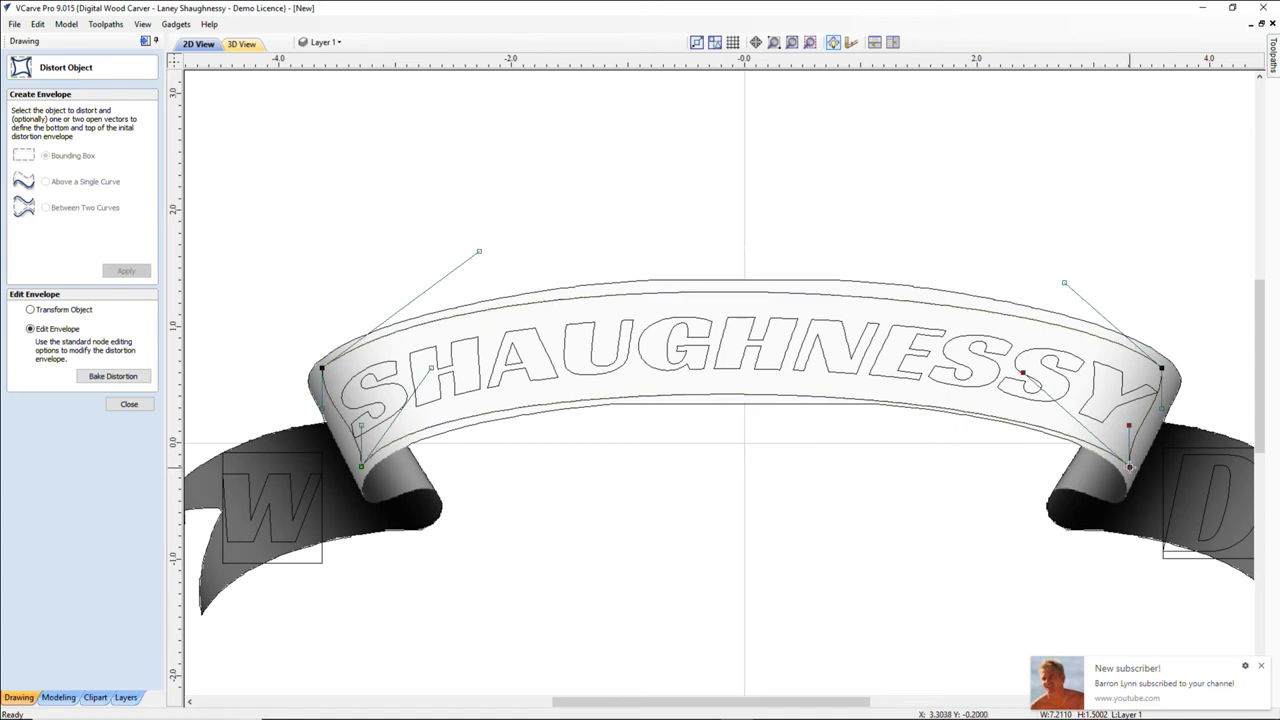
{"action": "left_click_drag", "start_coordinate": [1130, 466], "coordinate": [1133, 474]}
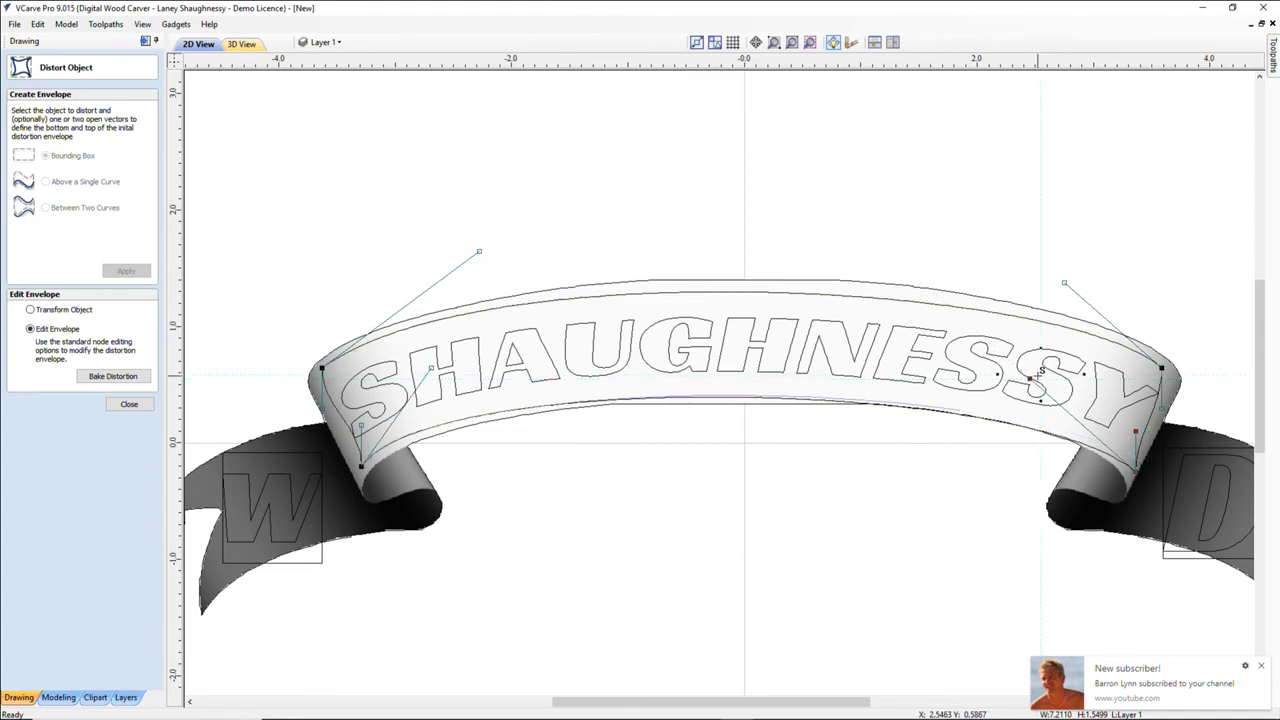
{"action": "left_click_drag", "start_coordinate": [1040, 372], "coordinate": [1039, 375]}
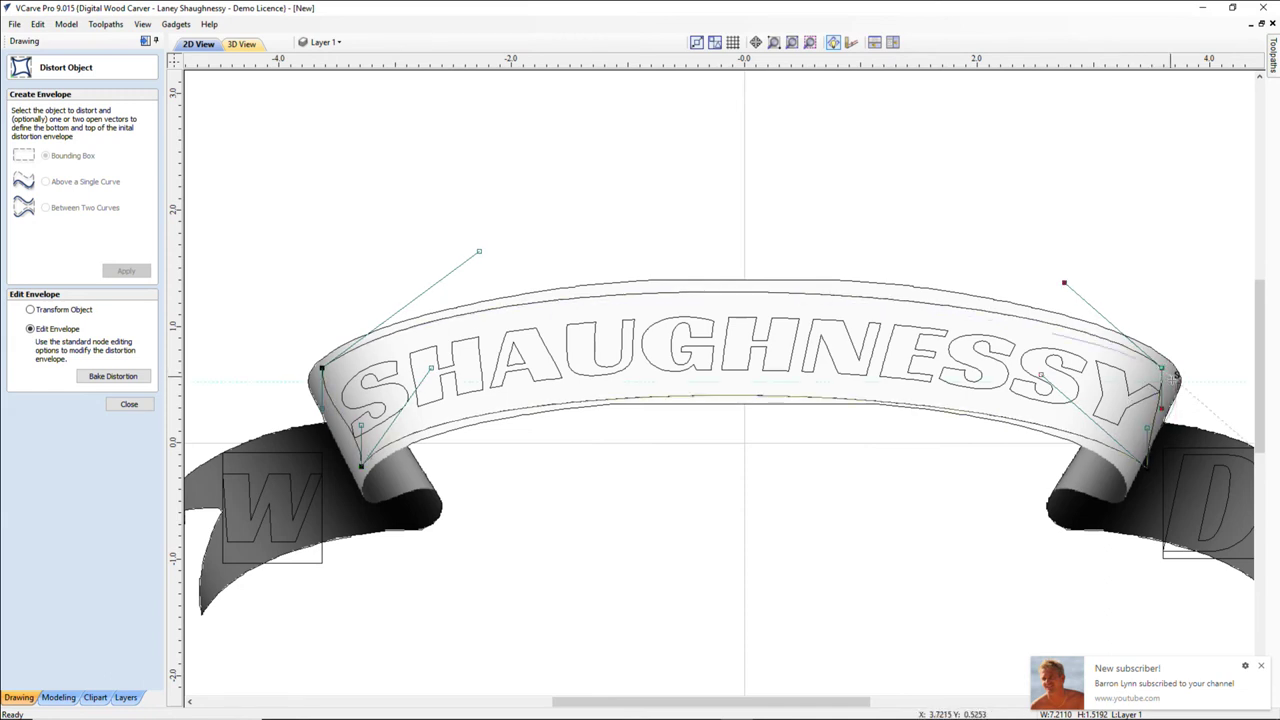
- Set the right corner and lower-right node on the banner edges, and move the upper-left node down-left
{"action": "left_click", "coordinate": [1162, 370]}
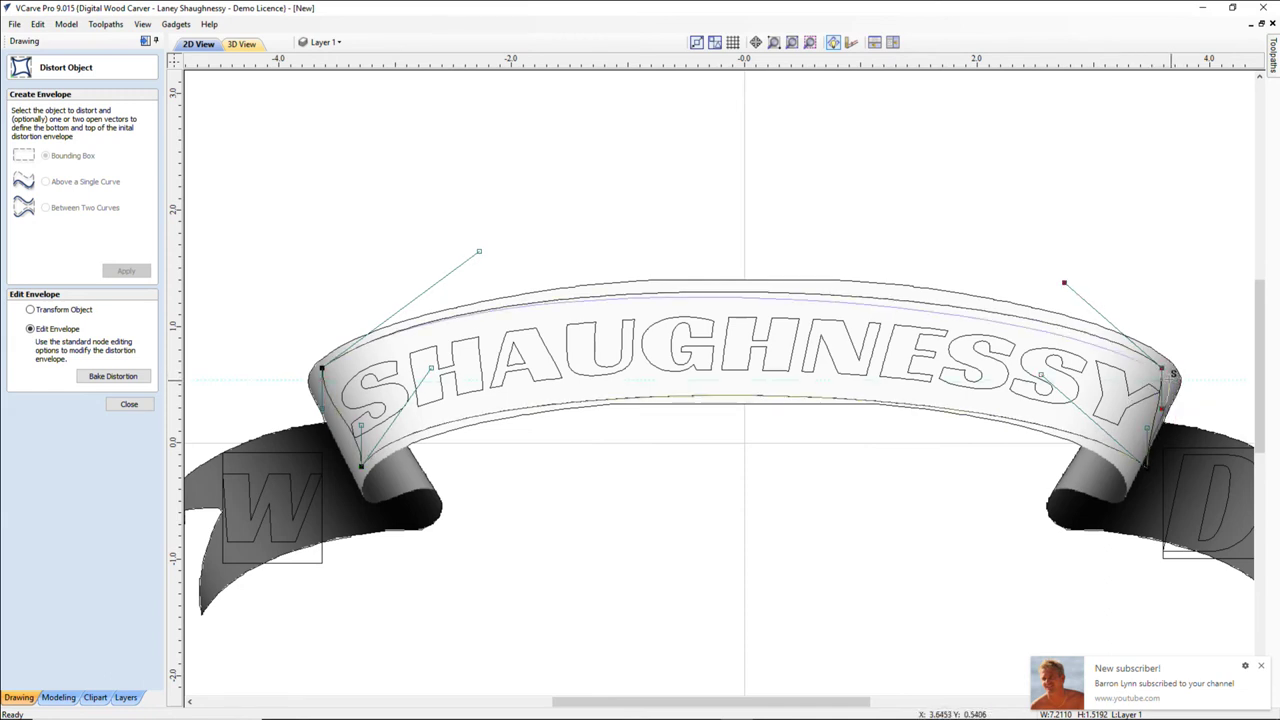
{"action": "left_click_drag", "start_coordinate": [1164, 371], "coordinate": [1168, 379]}
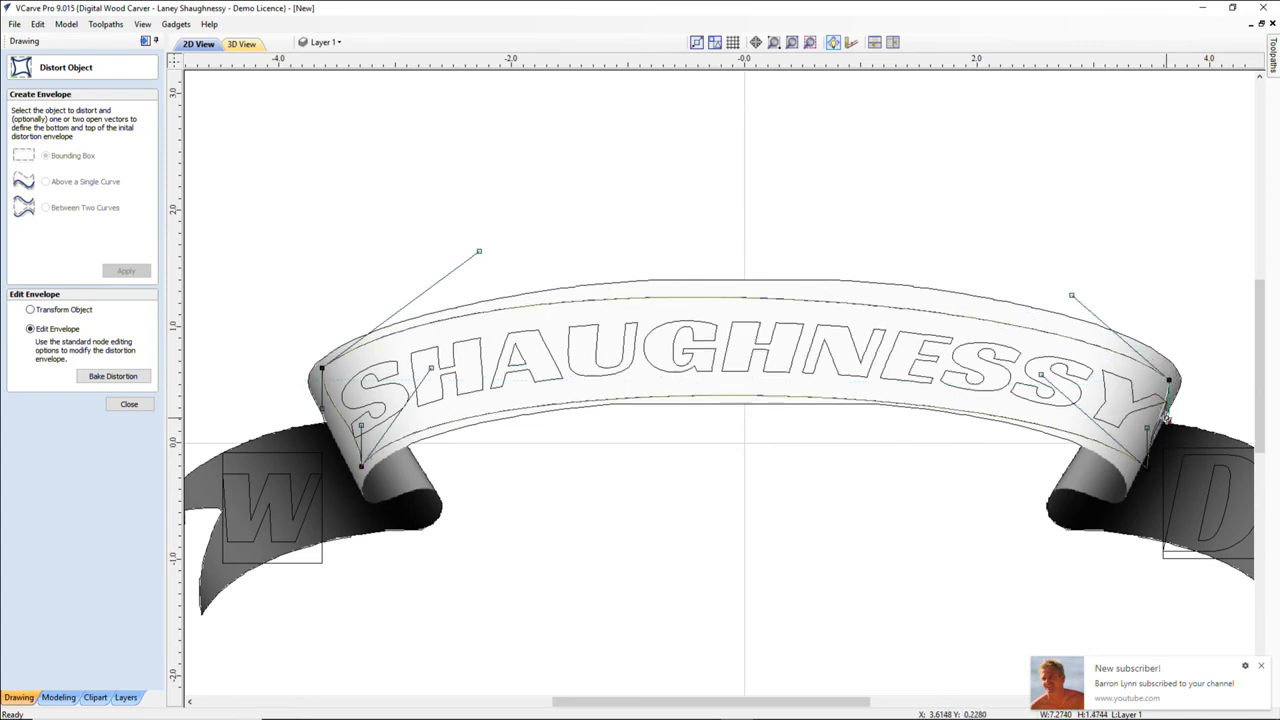
{"action": "left_click", "coordinate": [1147, 467]}
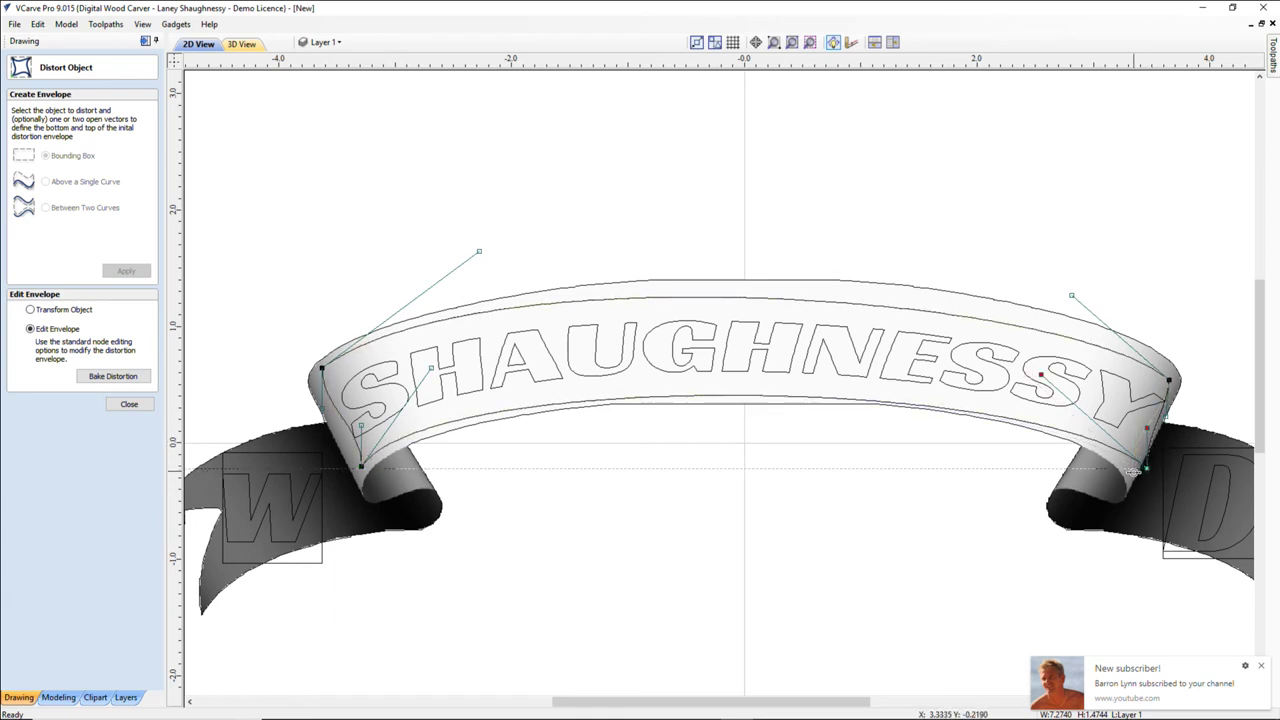
{"action": "left_click_drag", "start_coordinate": [1133, 470], "coordinate": [1133, 471]}
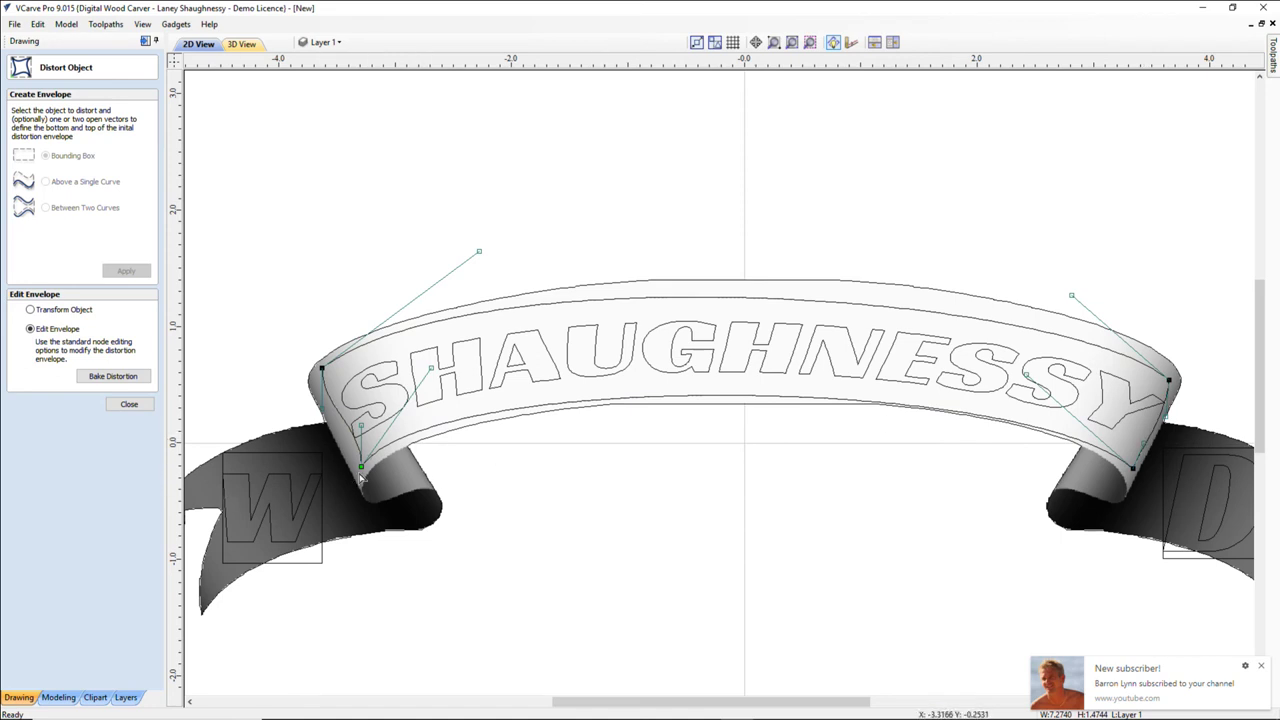
{"action": "left_click_drag", "start_coordinate": [321, 368], "coordinate": [316, 379]}
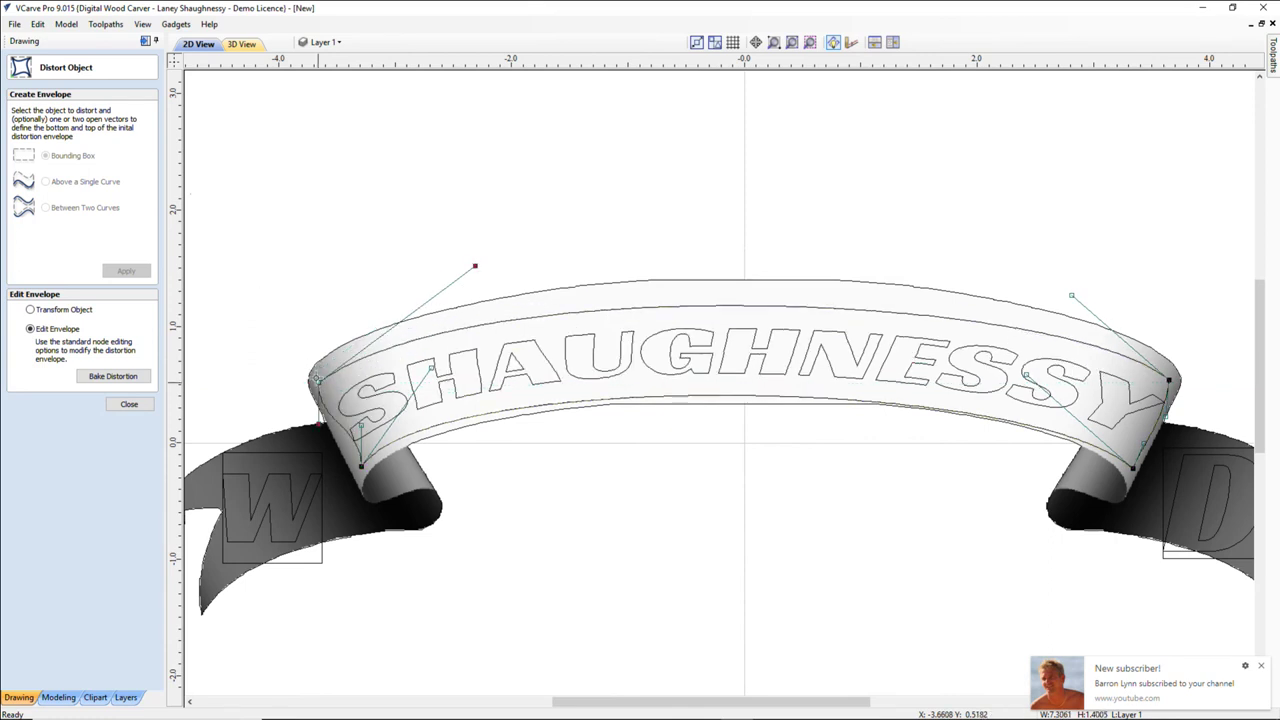
{"action": "left_click_drag", "start_coordinate": [321, 370], "coordinate": [313, 380]}
- Lower the envelope's lower-left node onto the banner's bottom edge
{"action": "scroll", "coordinate": [313, 380], "scroll_direction": "up", "scroll_amount": 4}
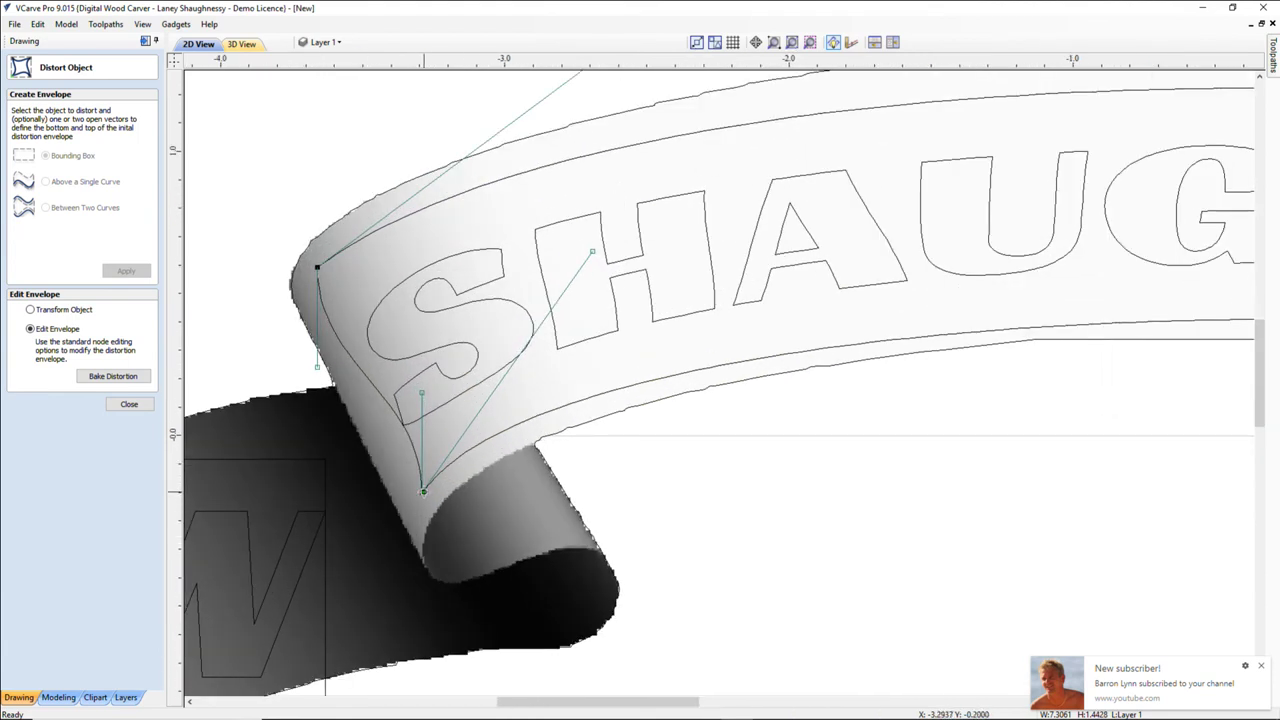
{"action": "left_click", "coordinate": [423, 491]}
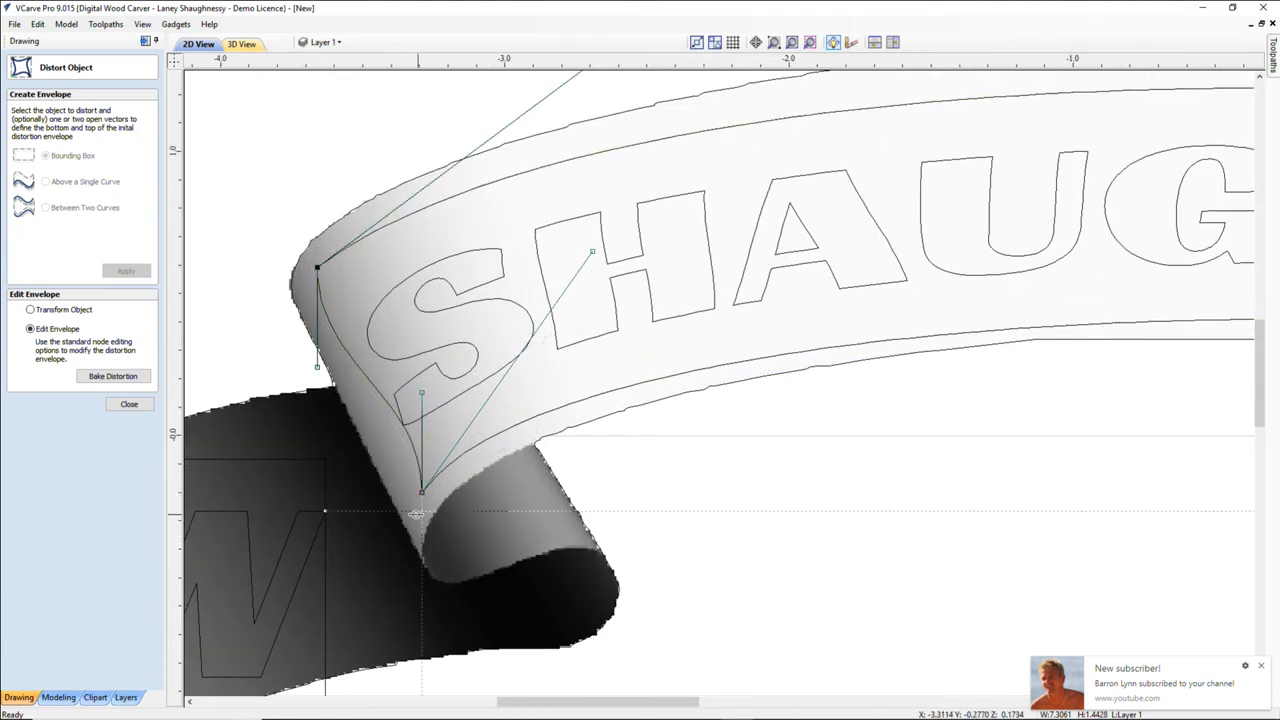
{"action": "left_click_drag", "start_coordinate": [415, 514], "coordinate": [415, 513]}
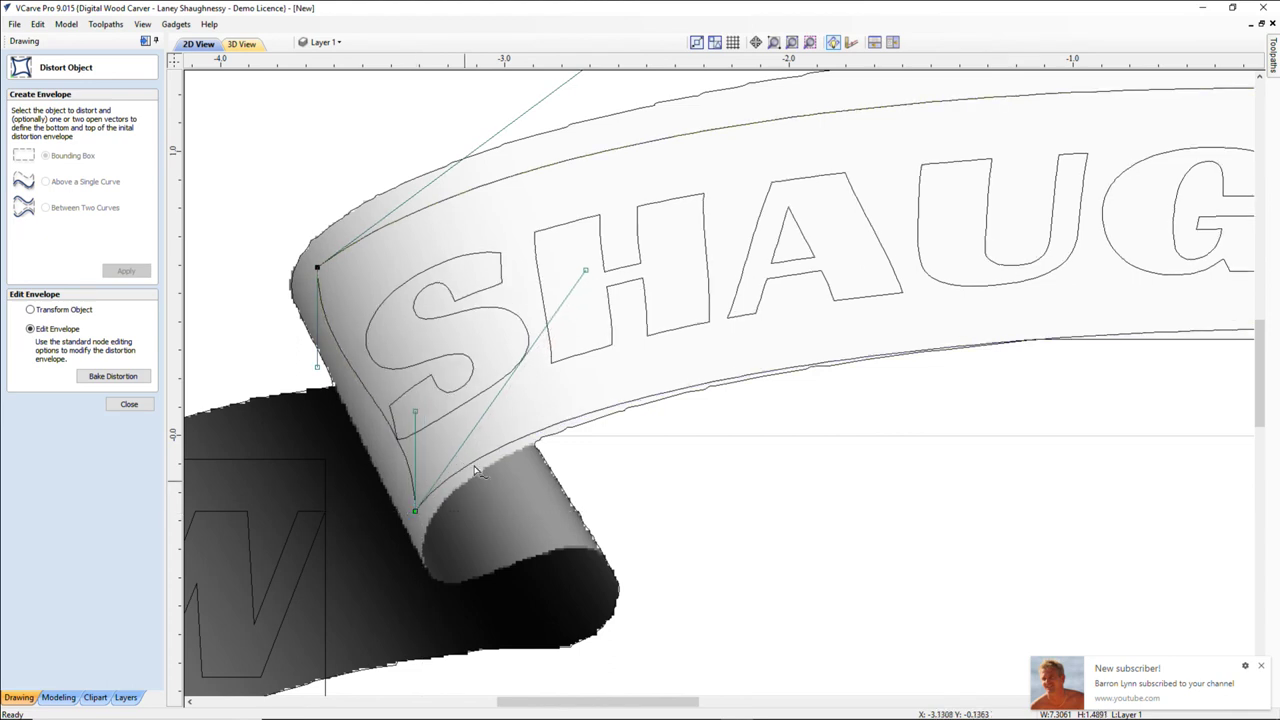
{"action": "left_click", "coordinate": [587, 269]}
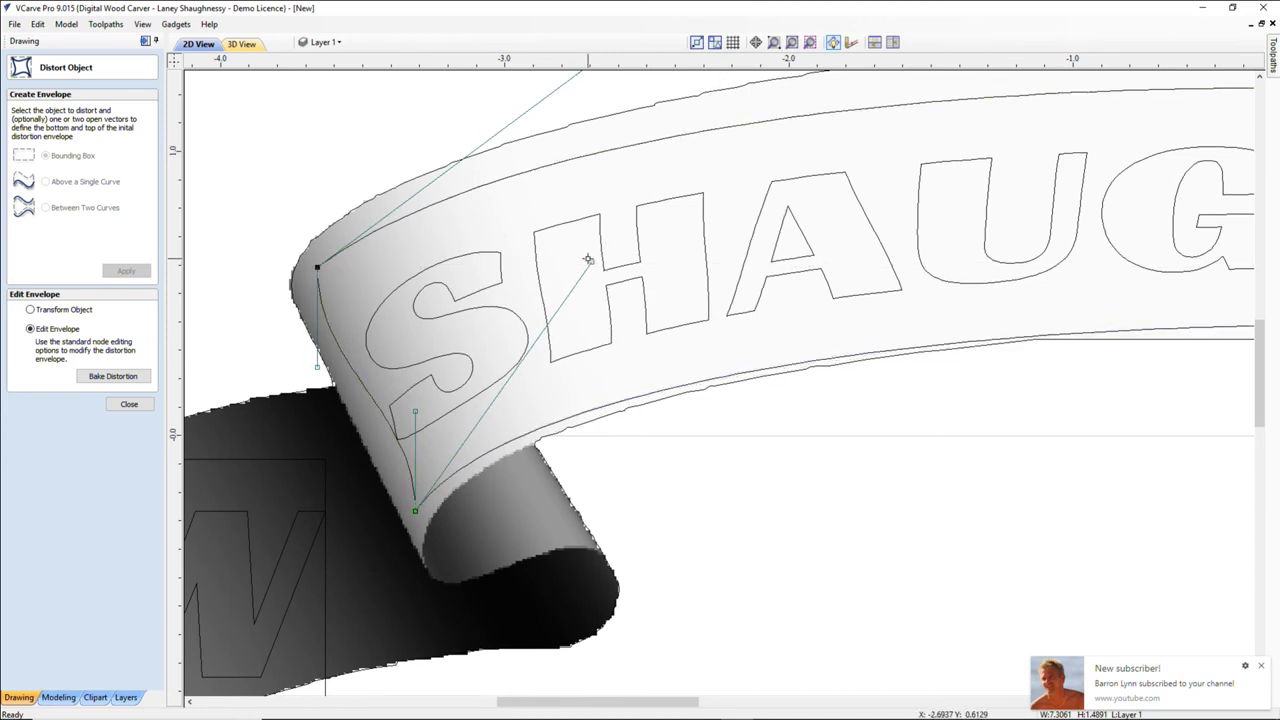
- Raise the right top control handle and pull the left top handle up and left
{"action": "scroll", "coordinate": [725, 423], "scroll_direction": "down", "scroll_amount": 3}
{"action": "scroll", "coordinate": [725, 423], "scroll_direction": "down", "scroll_amount": 2}
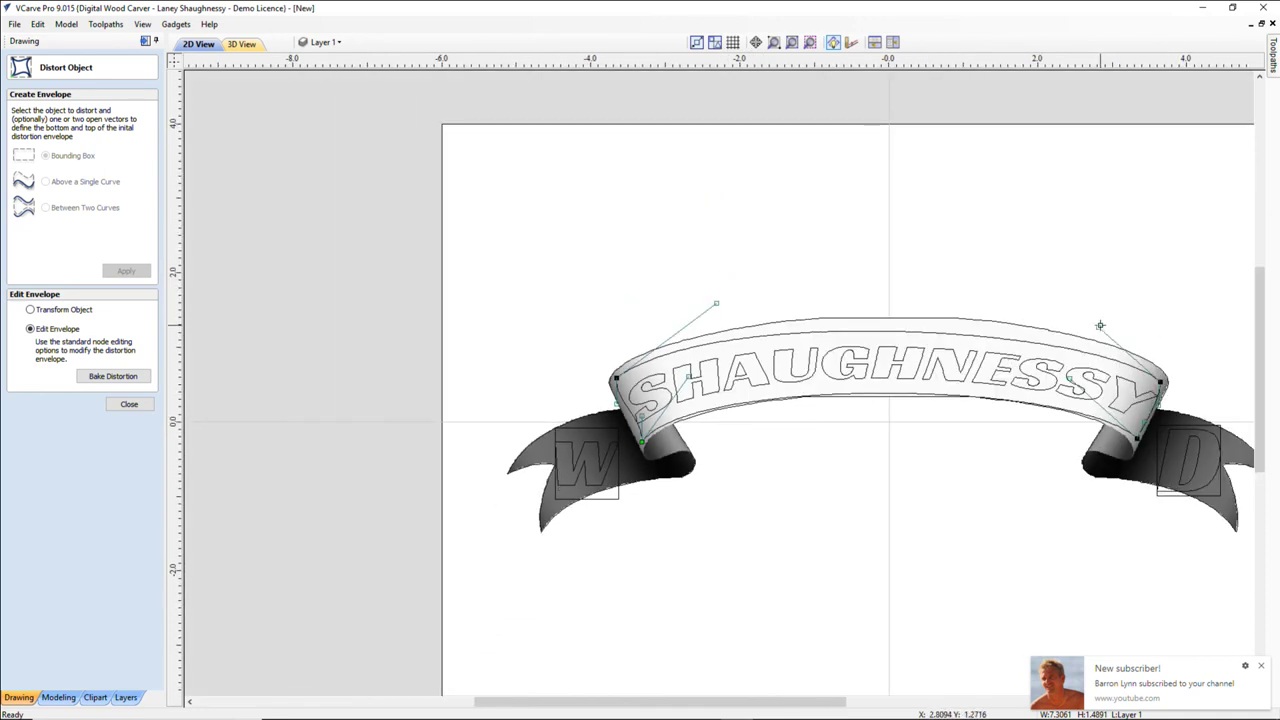
{"action": "left_click_drag", "start_coordinate": [1100, 326], "coordinate": [1109, 308]}
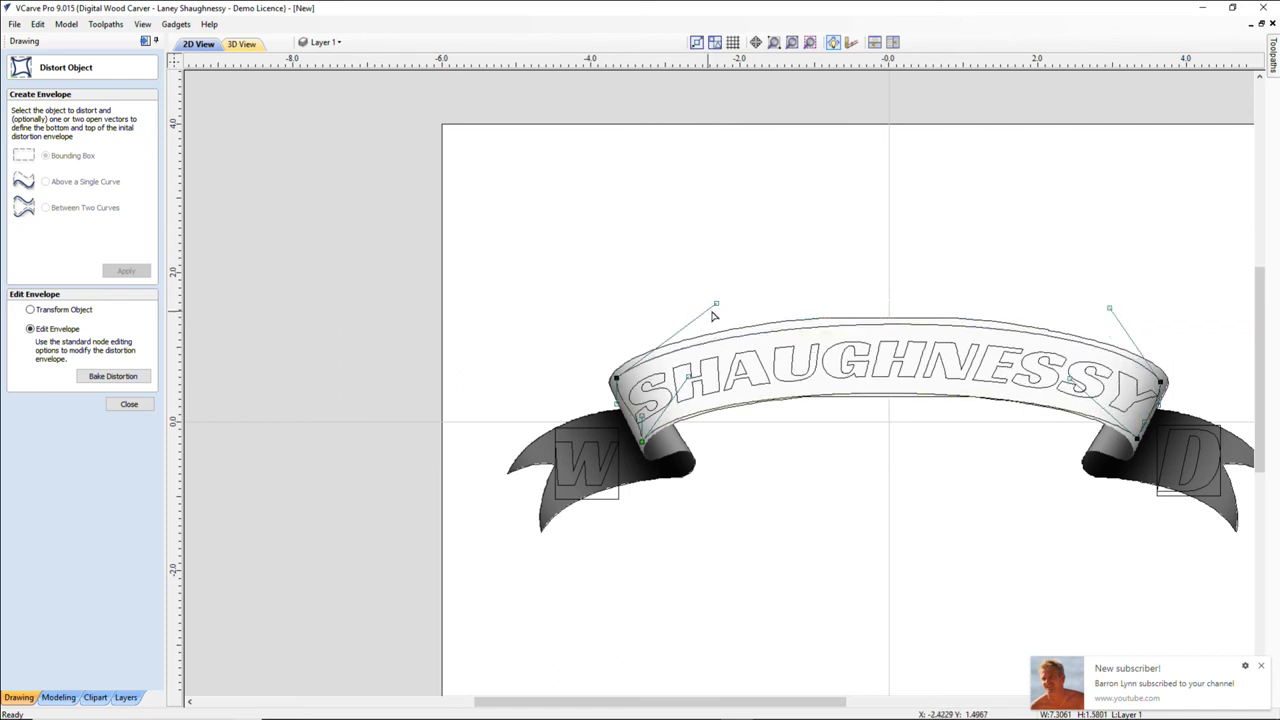
{"action": "scroll", "coordinate": [724, 386], "scroll_direction": "up", "scroll_amount": 3}
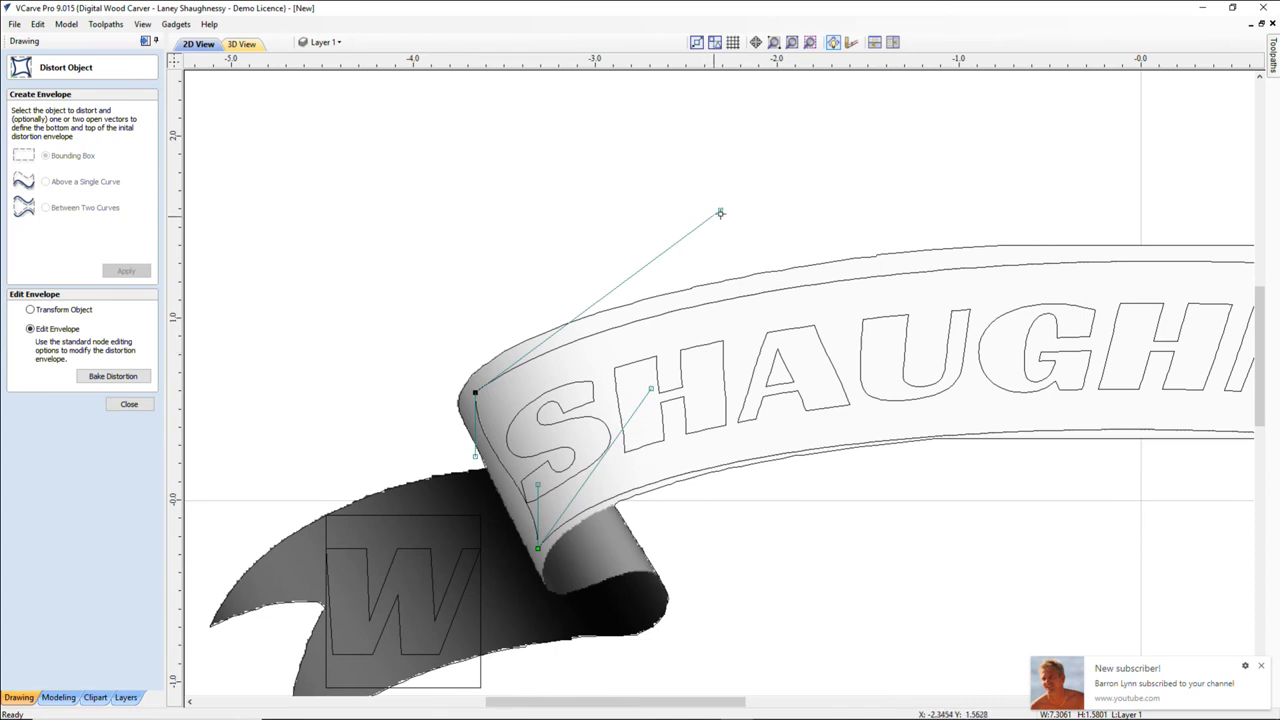
{"action": "left_click_drag", "start_coordinate": [721, 208], "coordinate": [673, 198]}
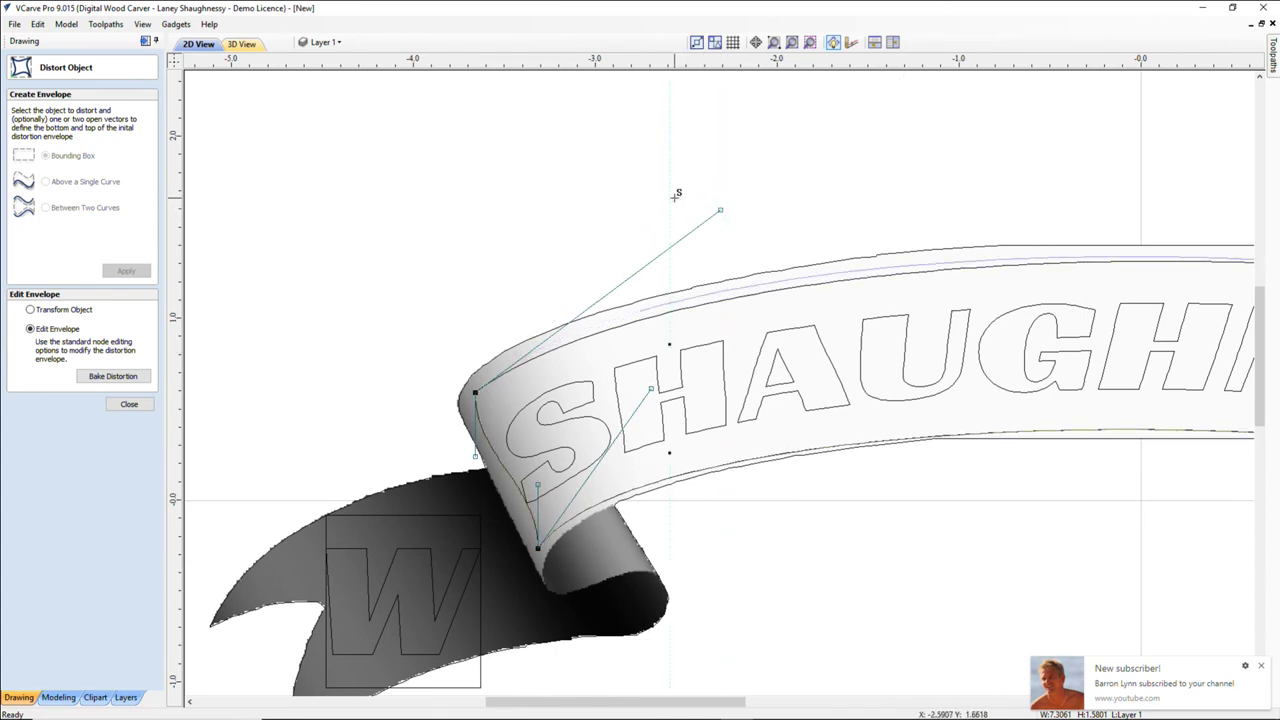
{"action": "scroll", "coordinate": [680, 368], "scroll_direction": "down", "scroll_amount": 4}
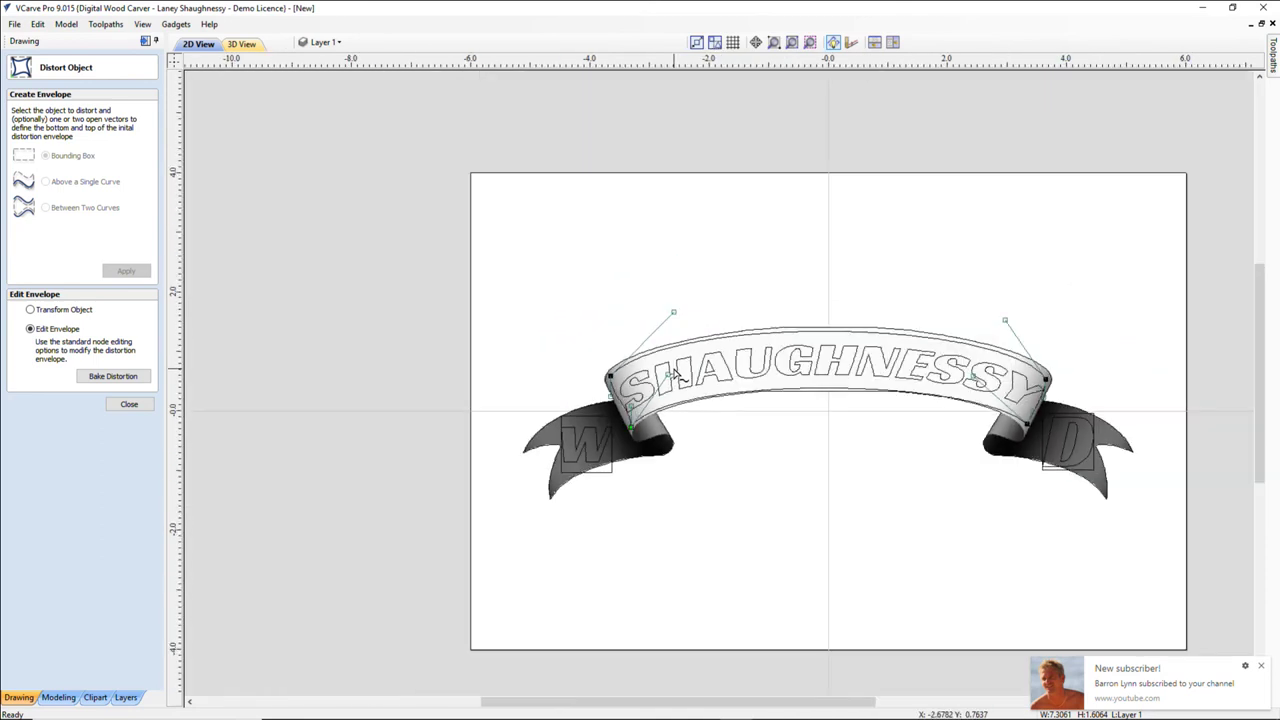
- Bake the distortion into the SHAUGHNESSY lettering and close the Distort Object panel
{"action": "left_click", "coordinate": [765, 541]}
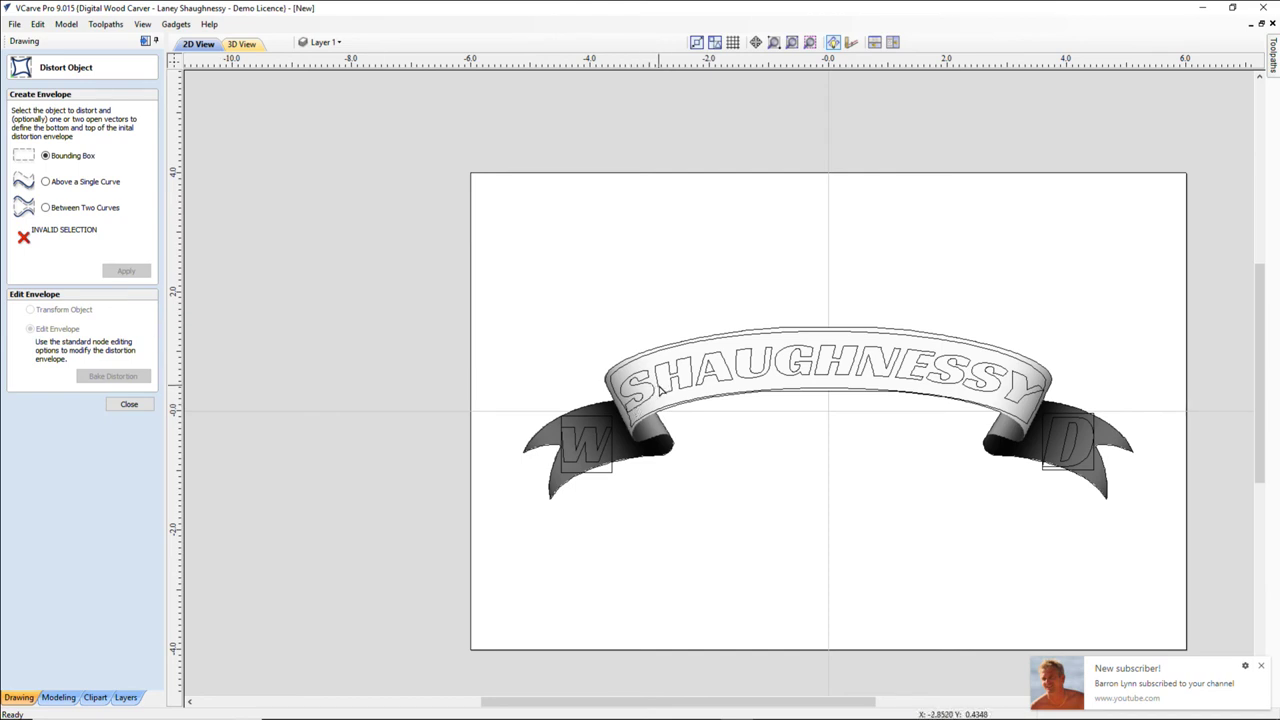
{"action": "left_click", "coordinate": [676, 408]}
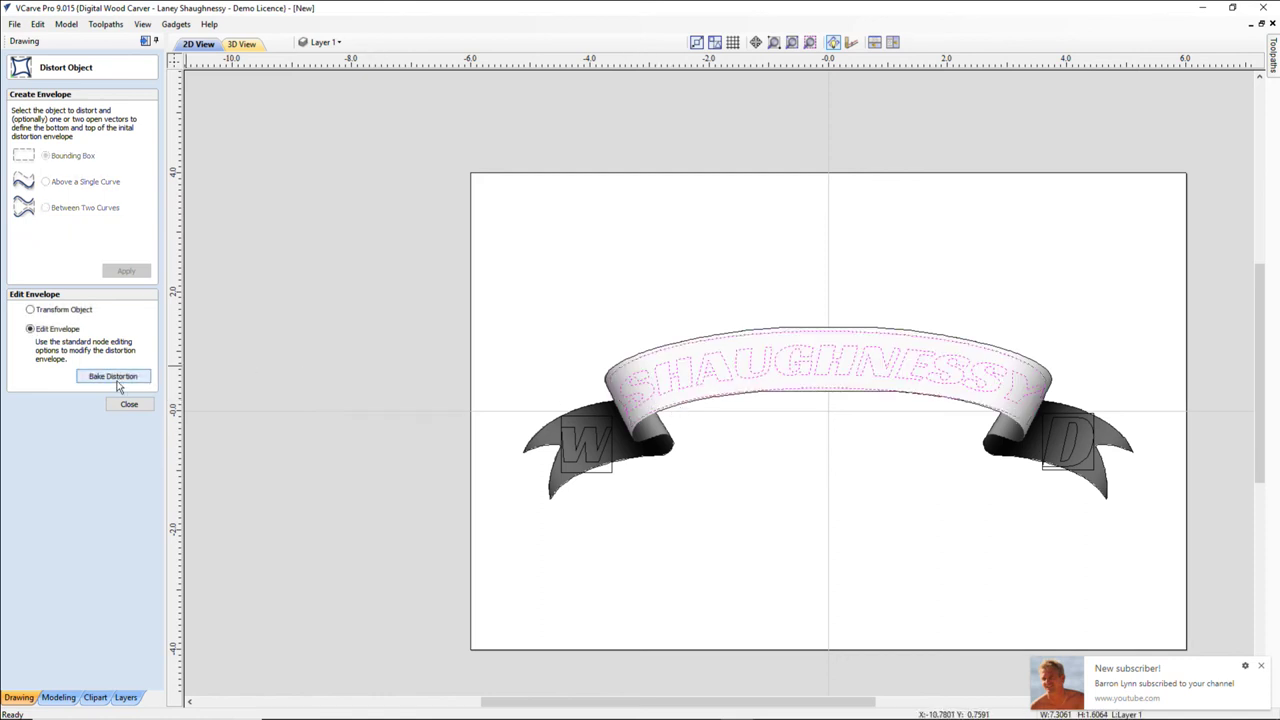
{"action": "left_click", "coordinate": [117, 383]}
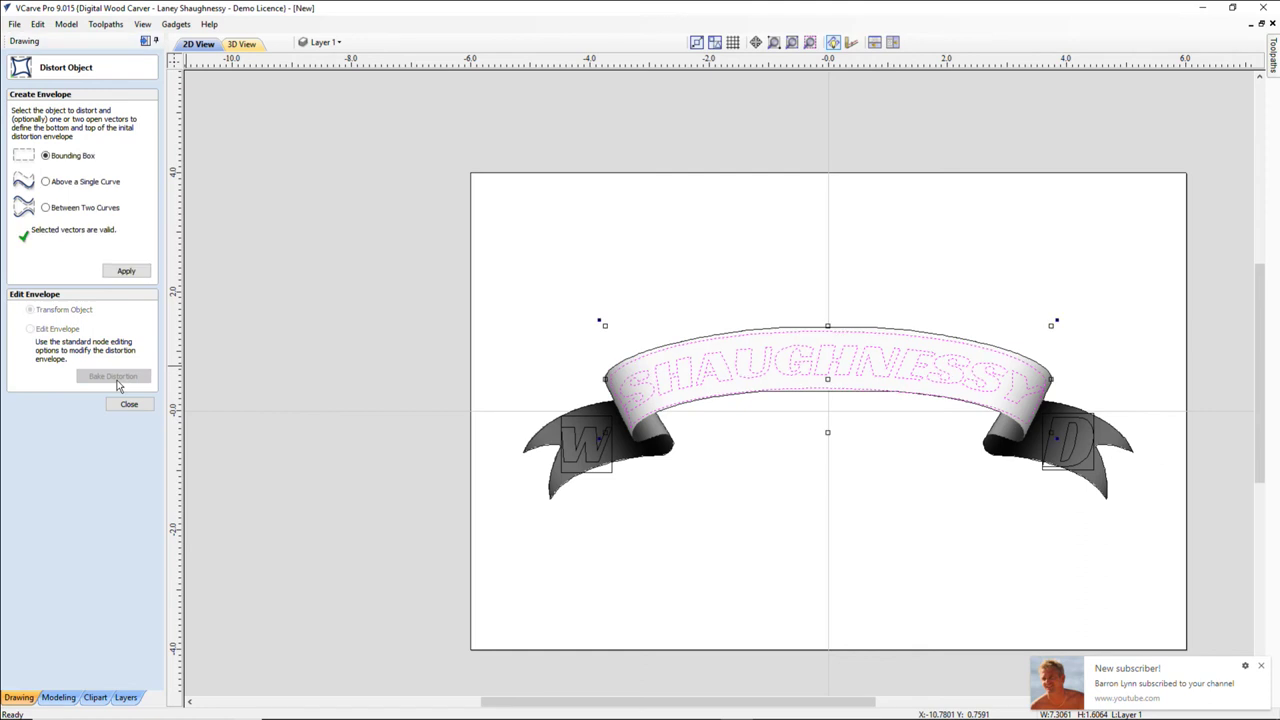
{"action": "left_click", "coordinate": [129, 404]}
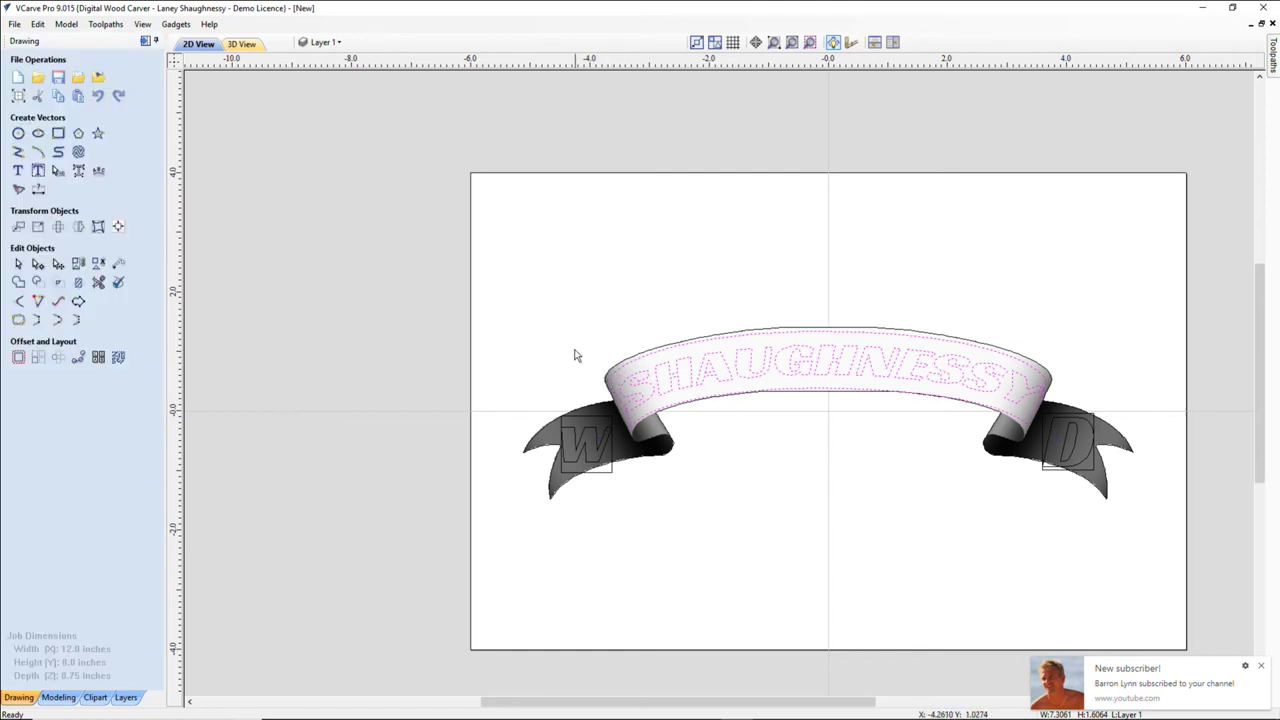
{"action": "left_click", "coordinate": [626, 372]}
{"action": "left_click", "coordinate": [624, 370]}
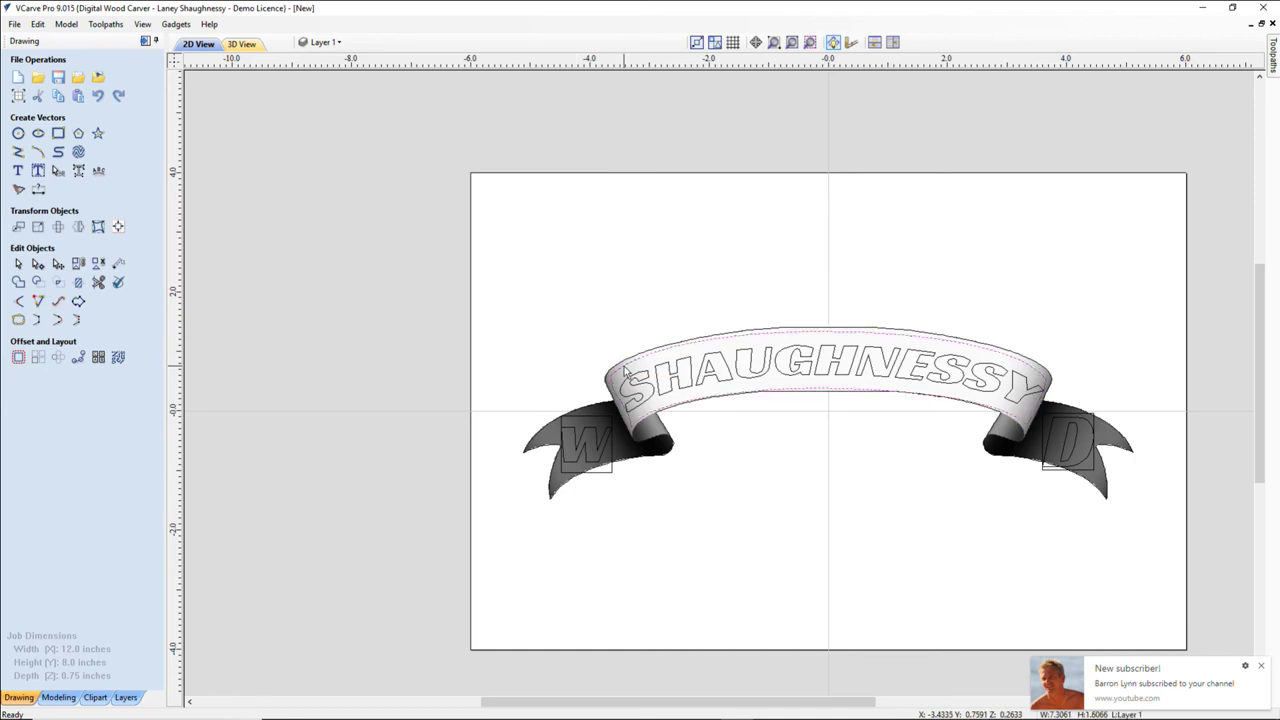
{"action": "left_click", "coordinate": [624, 370]}
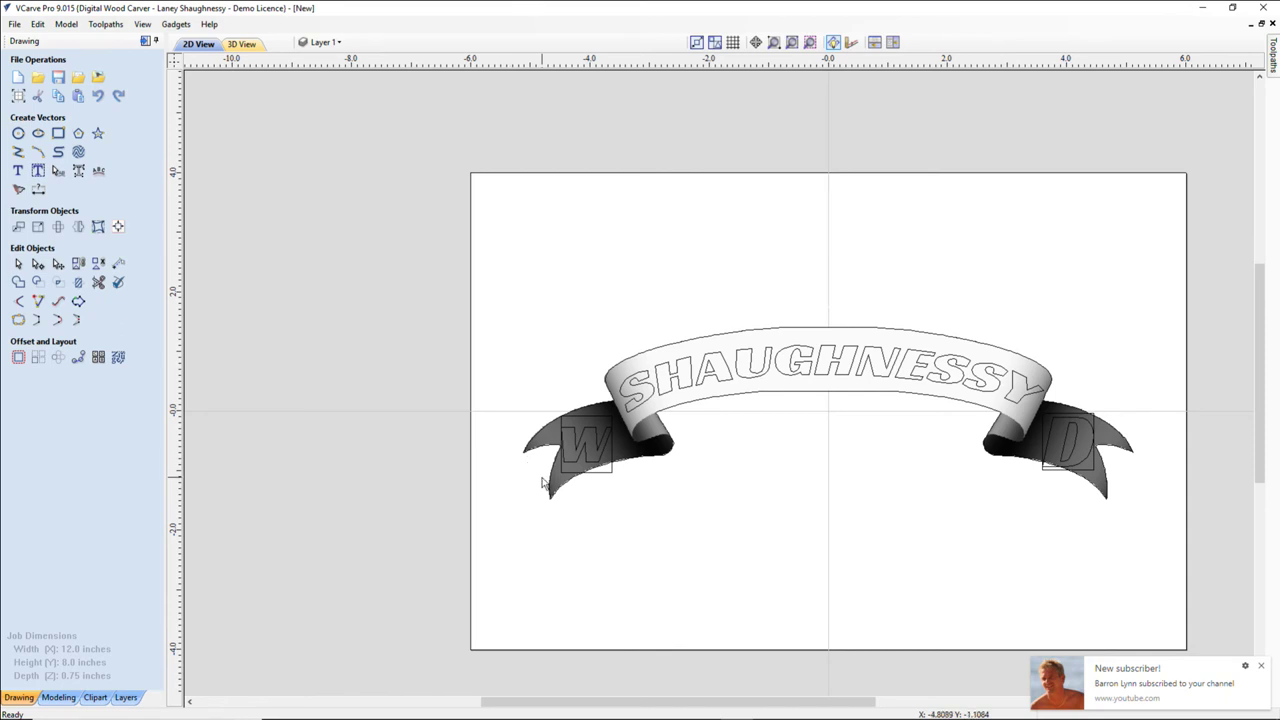
- Wrap the W and its surrounding box in a Bounding Box distortion envelope
{"action": "scroll", "coordinate": [560, 470], "scroll_direction": "up", "scroll_amount": 4}
{"action": "scroll", "coordinate": [590, 462], "scroll_direction": "up", "scroll_amount": 3}
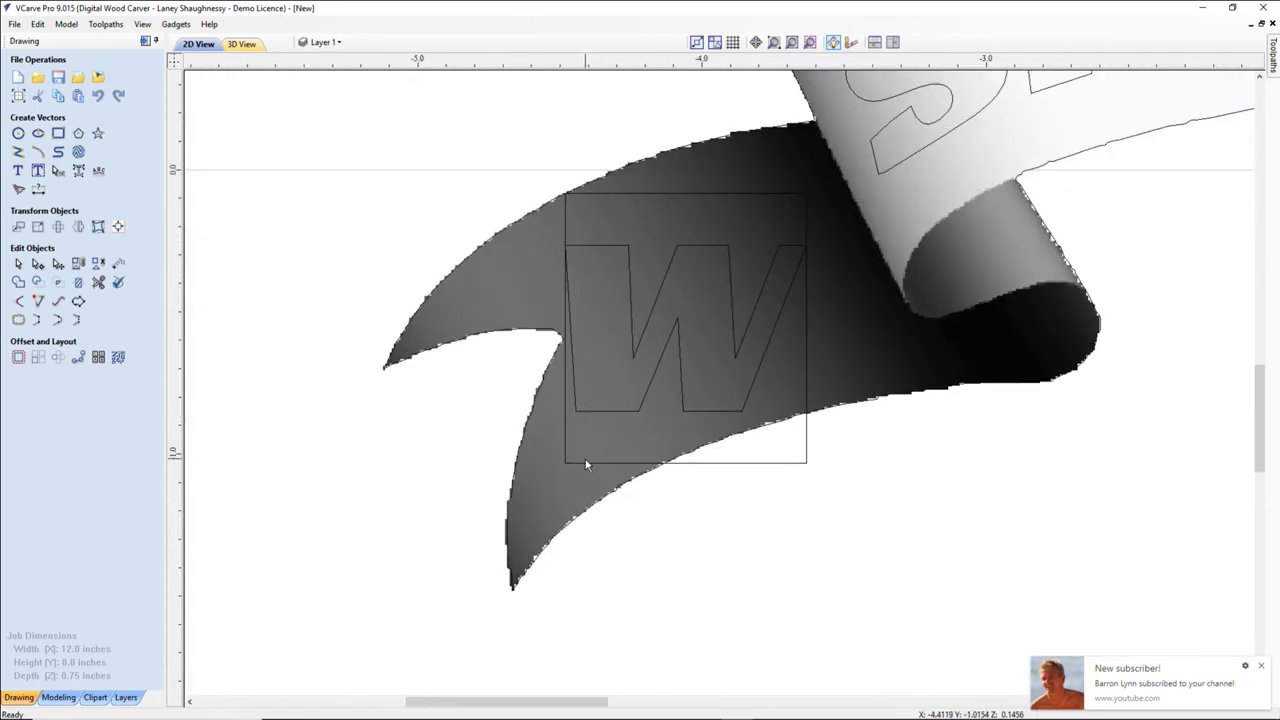
{"action": "left_click", "coordinate": [589, 464]}
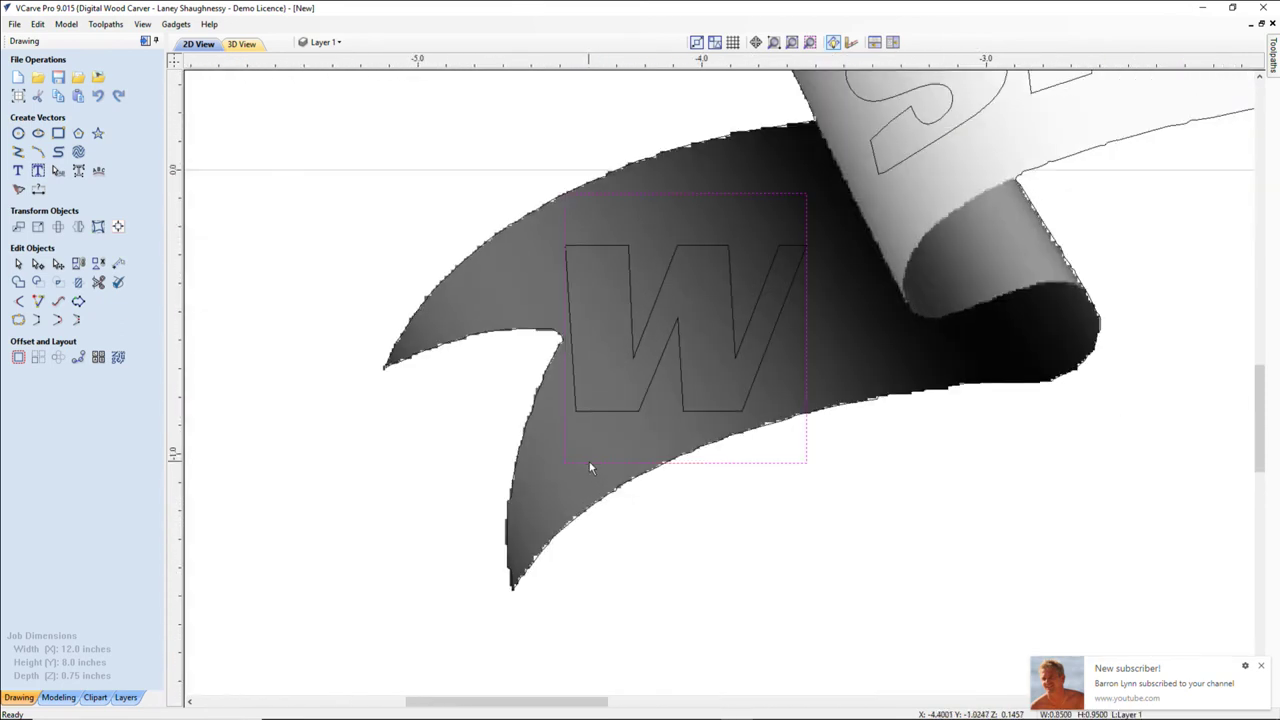
{"action": "left_click", "coordinate": [607, 411], "text": "shift"}
{"action": "left_click", "coordinate": [97, 227]}
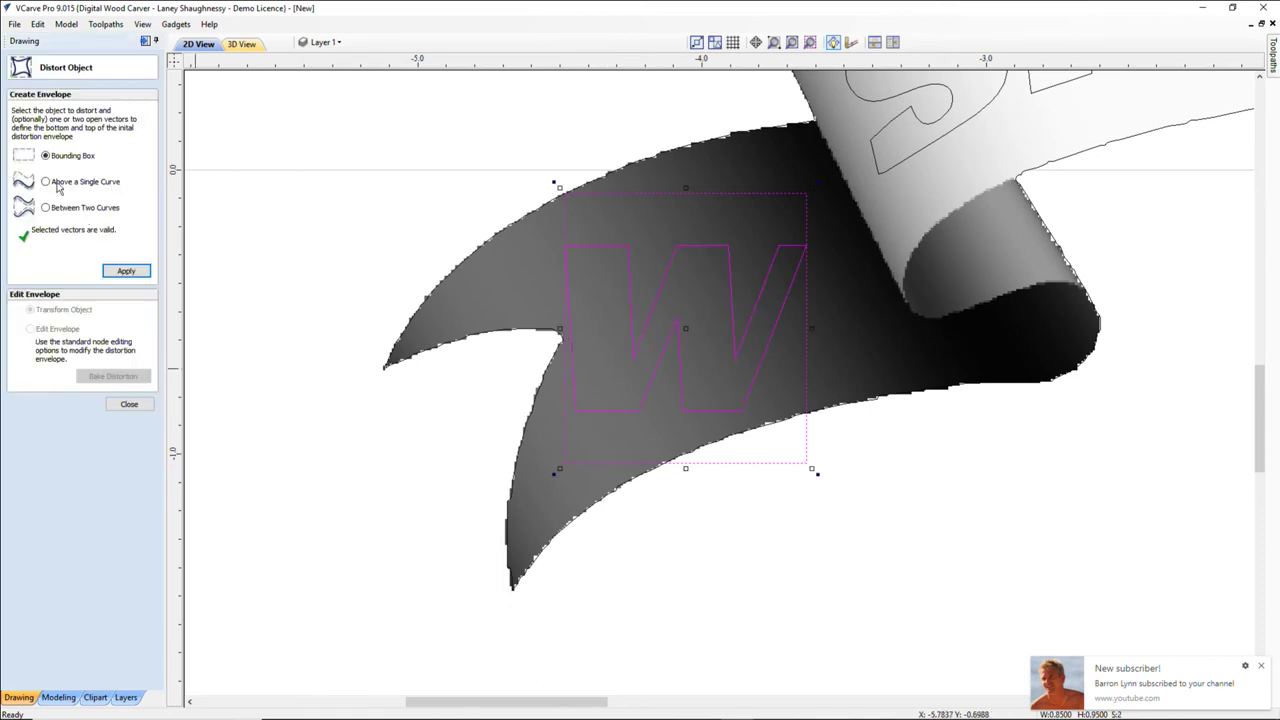
{"action": "left_click", "coordinate": [125, 272]}
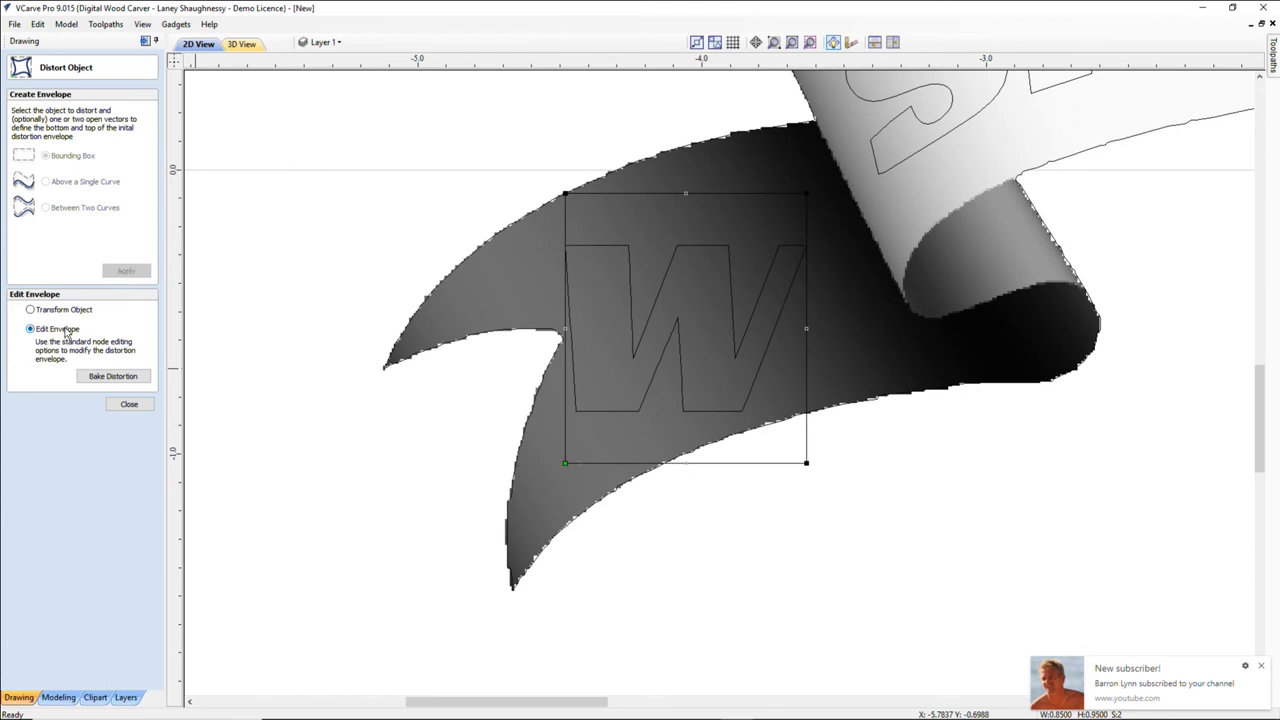
- Shift the W's envelope slightly upward, then switch to Edit Envelope mode
{"action": "left_click", "coordinate": [31, 310]}
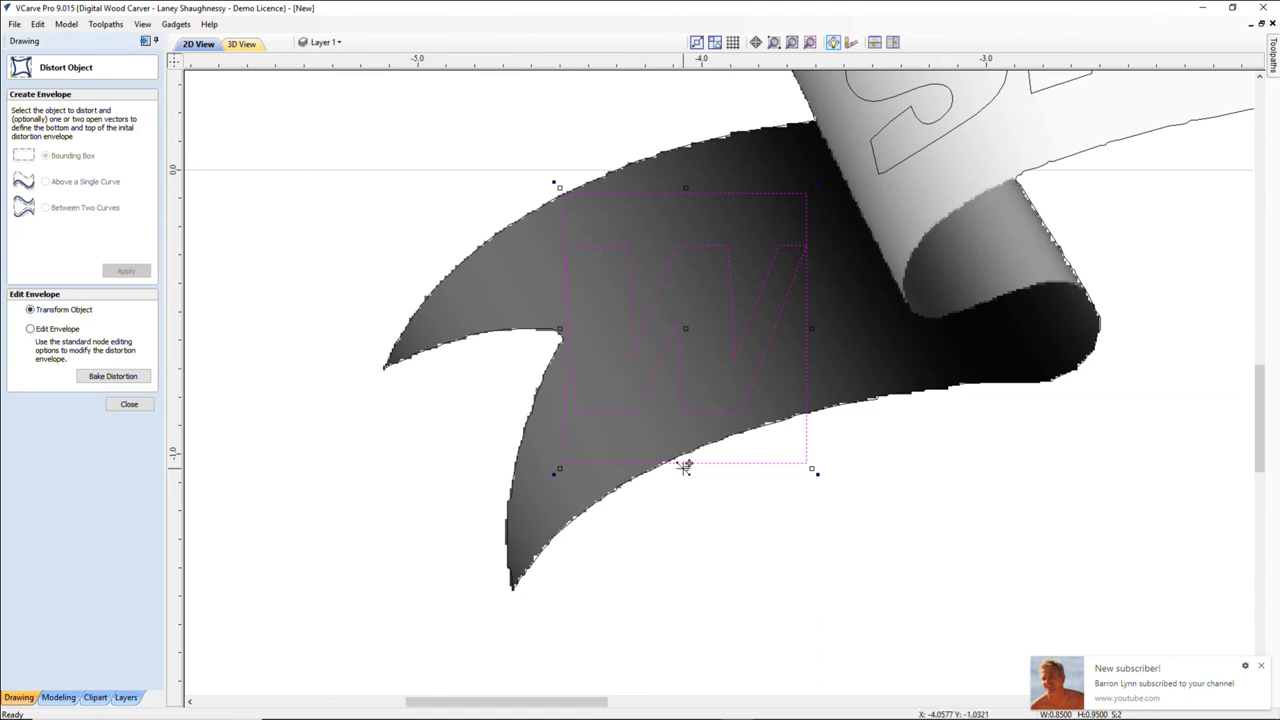
{"action": "left_click_drag", "start_coordinate": [685, 465], "coordinate": [697, 437]}
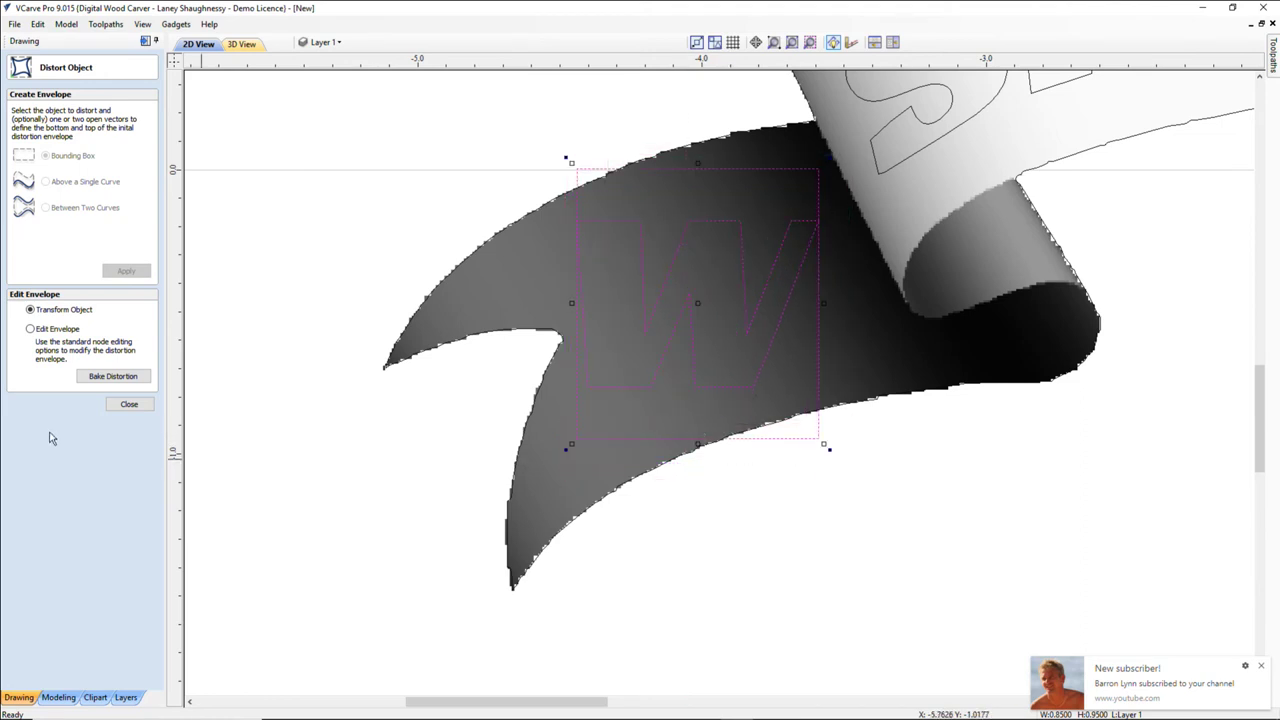
{"action": "left_click", "coordinate": [31, 330]}
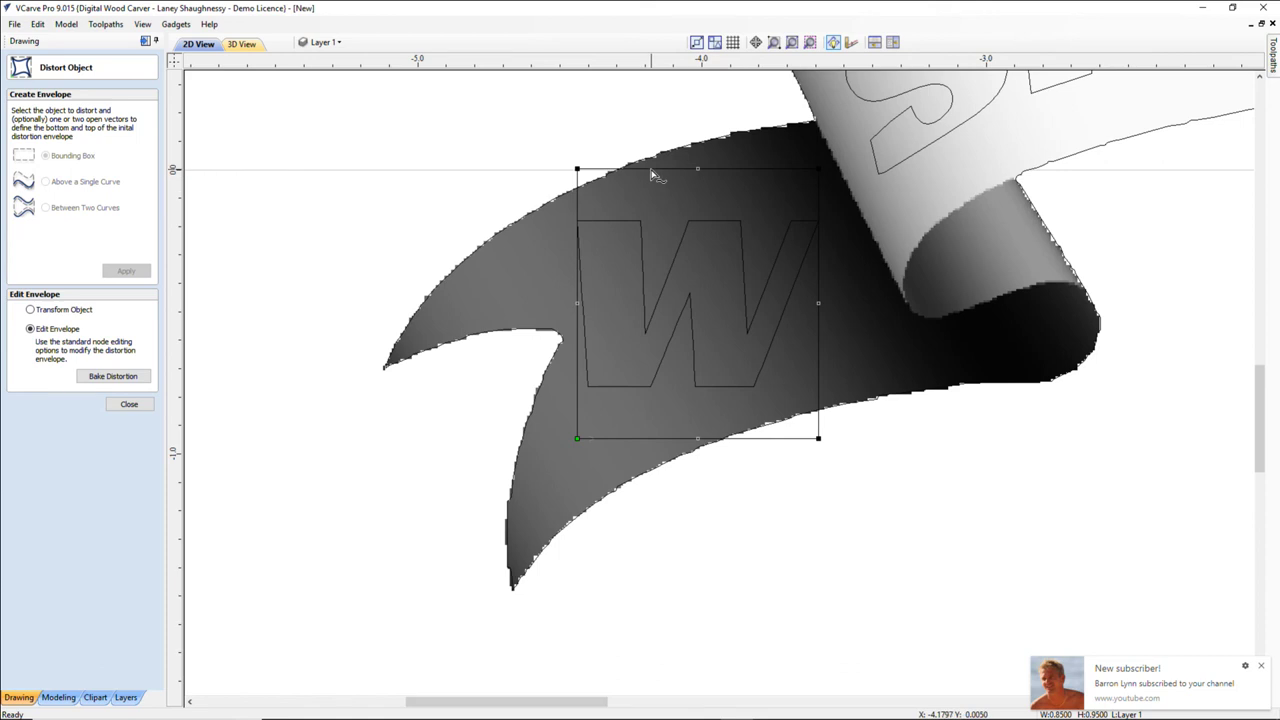
- Convert the W envelope's top, left, bottom and right edges to Bezier curves
{"action": "right_click", "coordinate": [652, 177]}
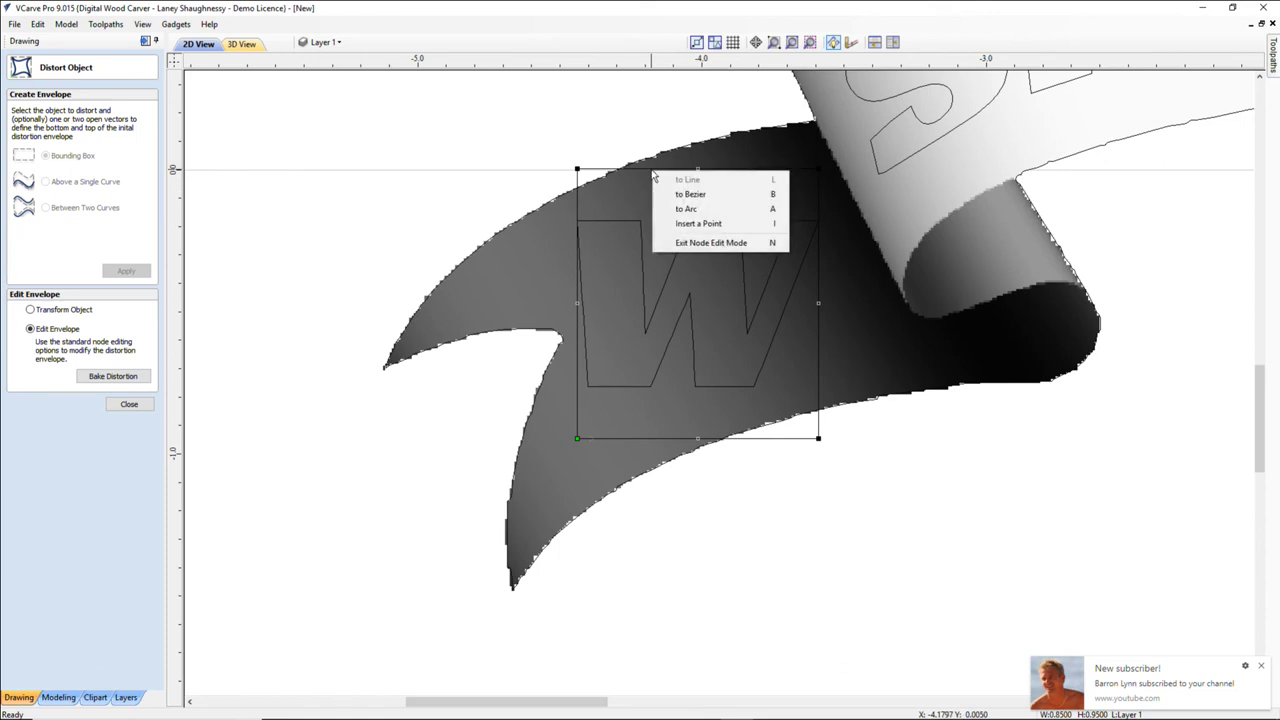
{"action": "left_click", "coordinate": [689, 194]}
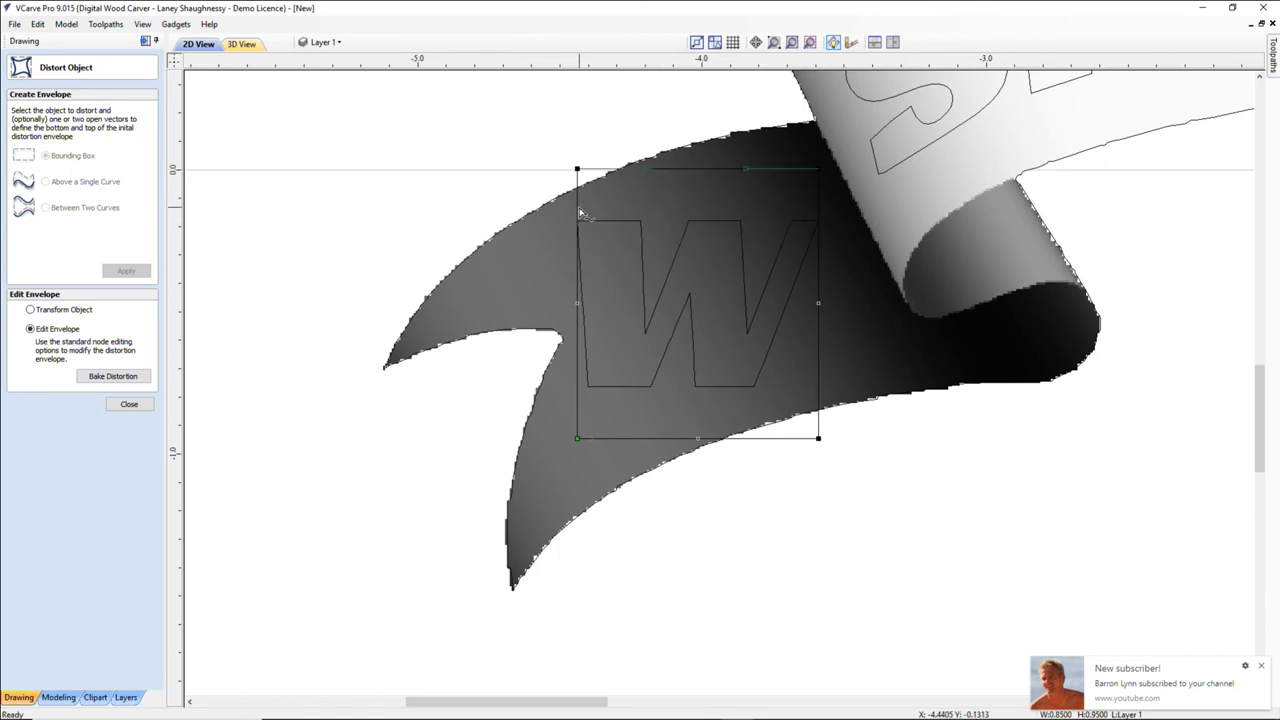
{"action": "right_click", "coordinate": [578, 208]}
{"action": "left_click", "coordinate": [614, 226]}
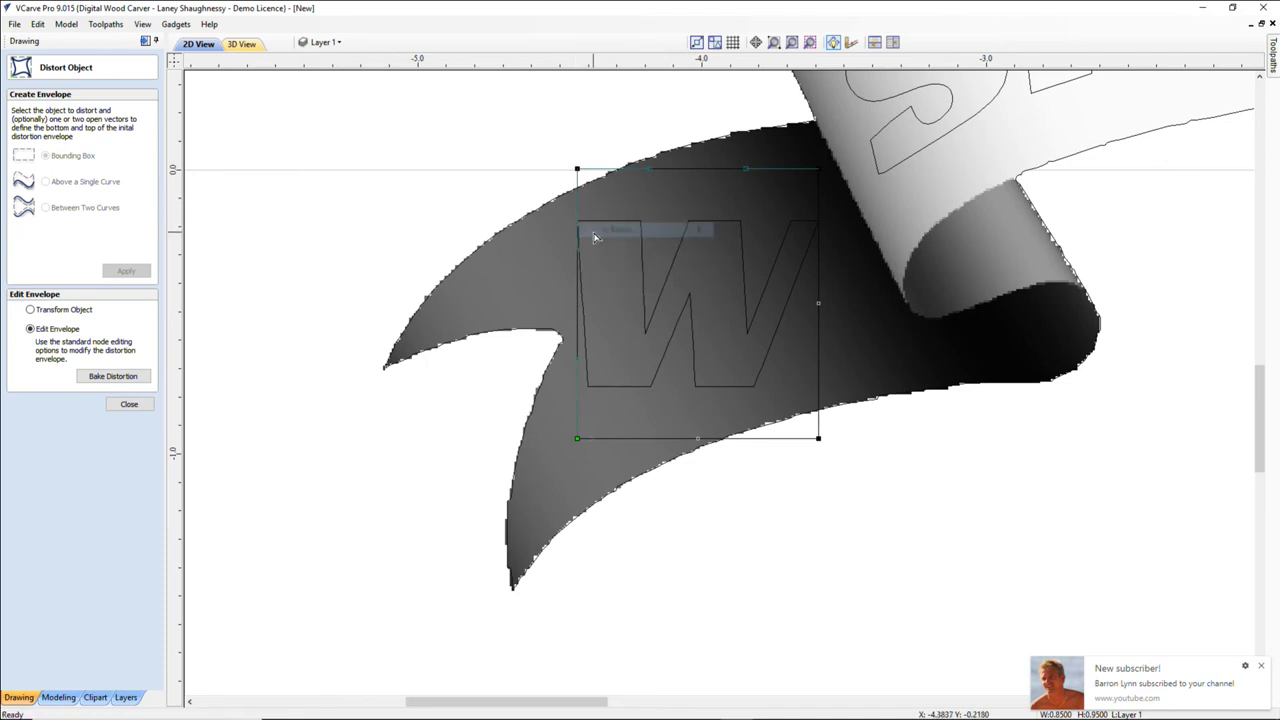
{"action": "right_click", "coordinate": [632, 439]}
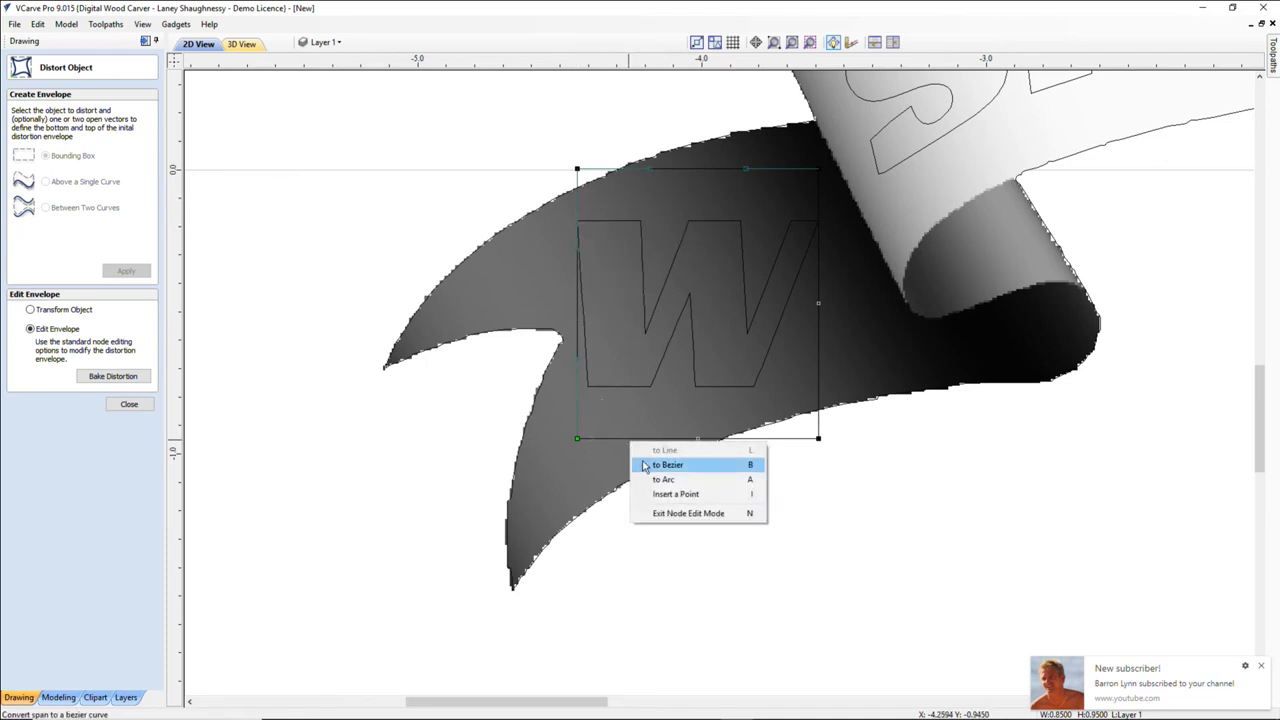
{"action": "left_click", "coordinate": [668, 460]}
{"action": "right_click", "coordinate": [819, 383]}
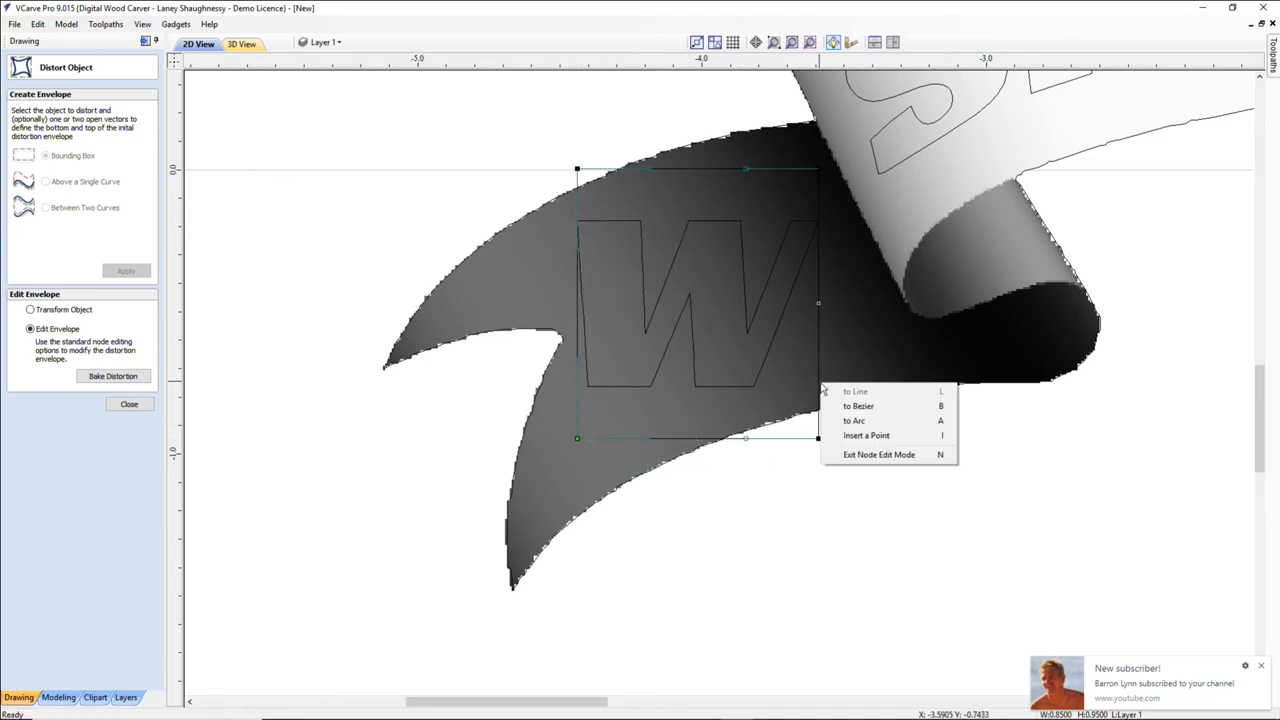
{"action": "left_click", "coordinate": [852, 407]}
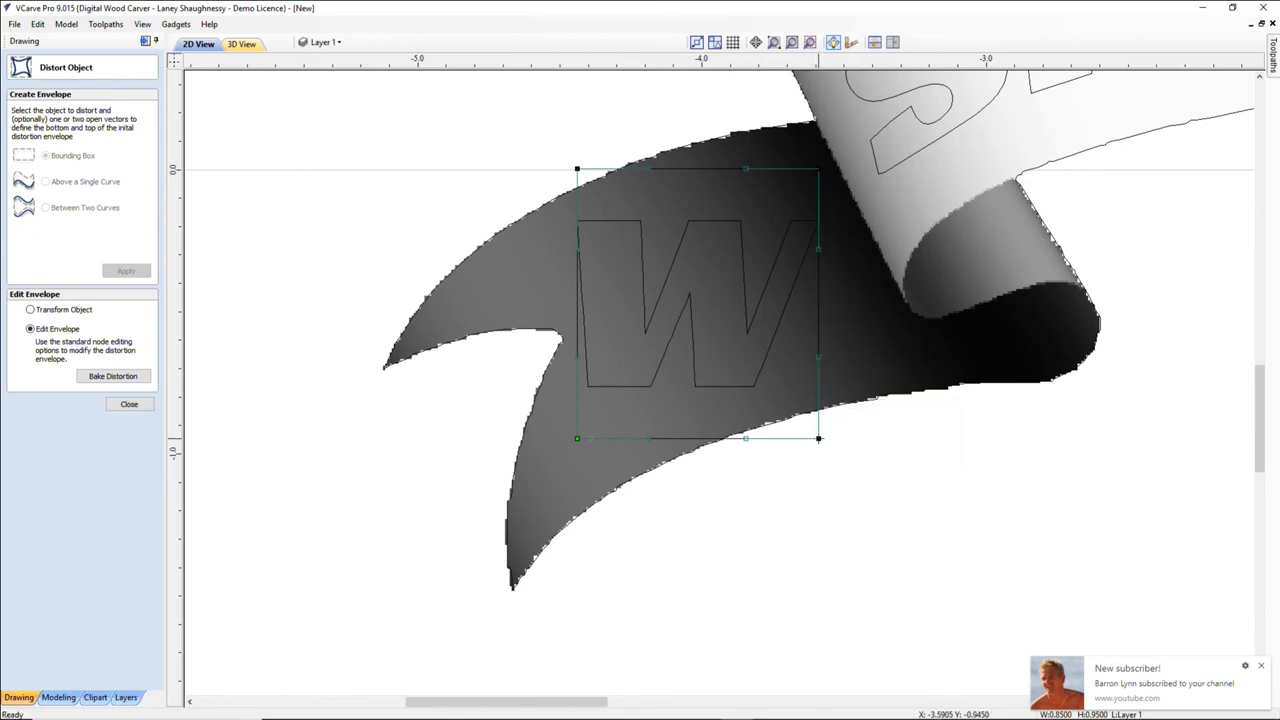
- Bend the right edge outward and pull the corners toward the banner curl, curving the W's left side
{"action": "left_click_drag", "start_coordinate": [820, 359], "coordinate": [876, 355]}
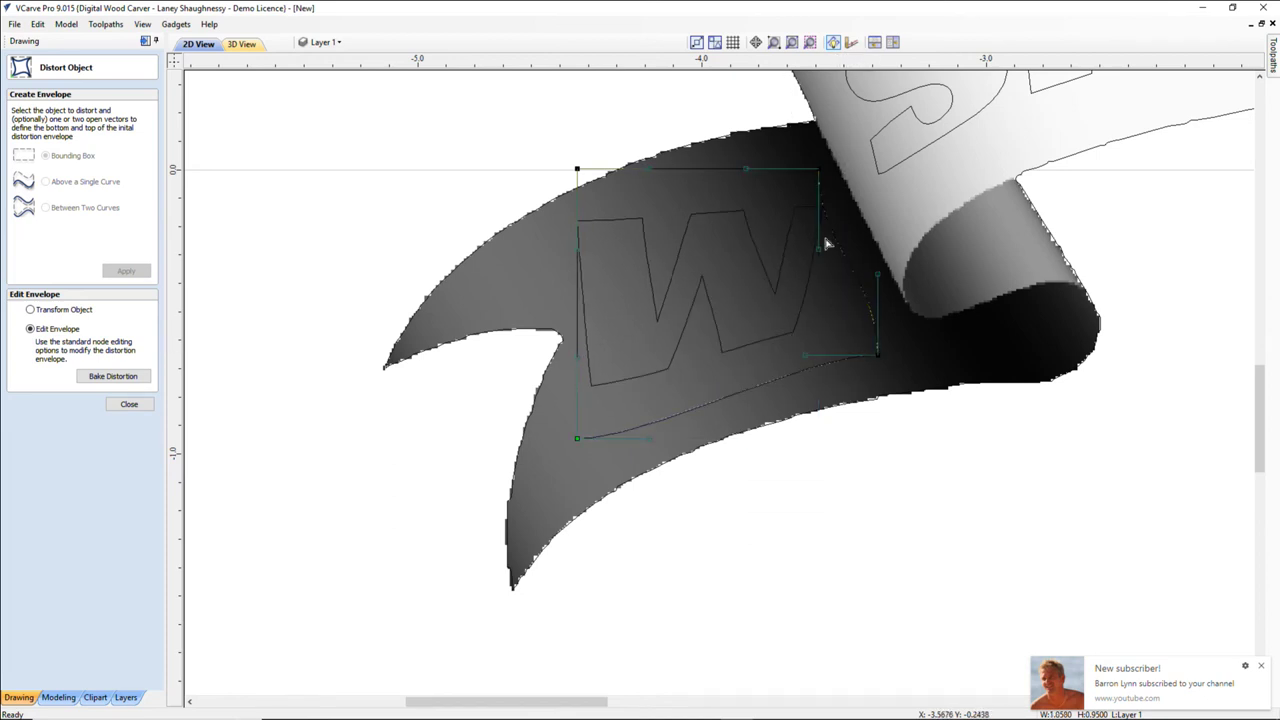
{"action": "left_click_drag", "start_coordinate": [820, 168], "coordinate": [808, 139]}
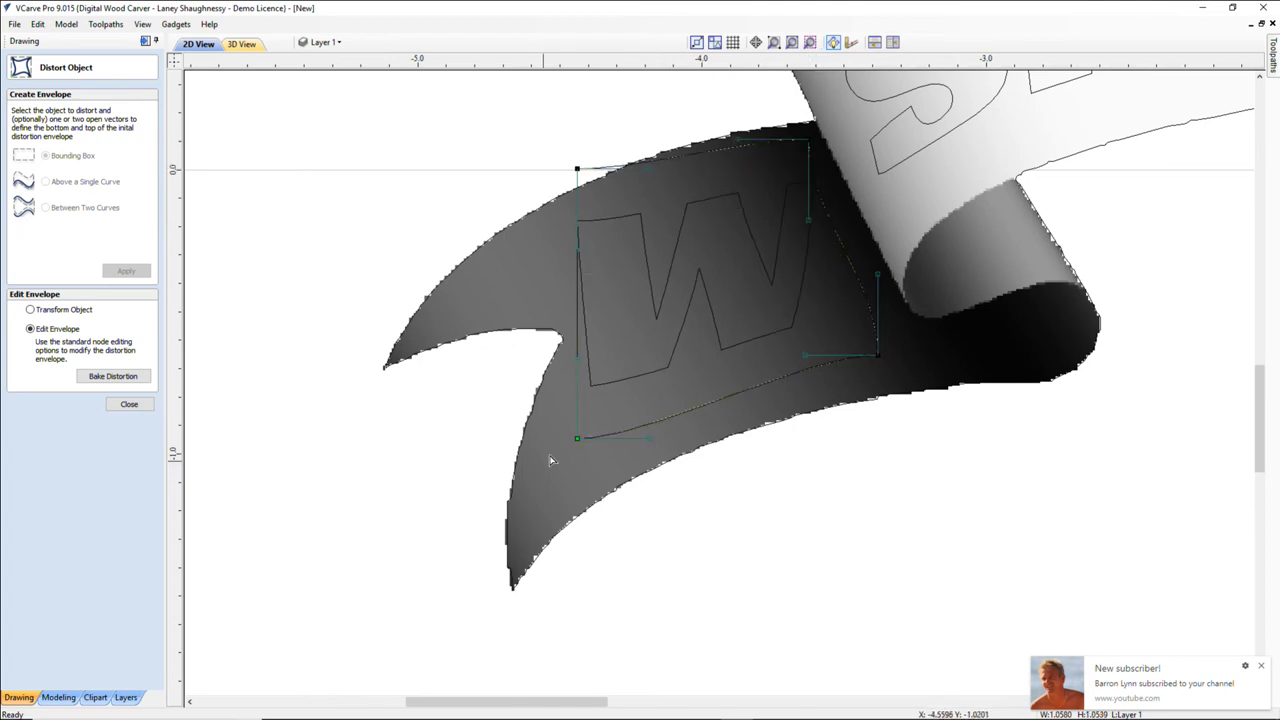
{"action": "left_click_drag", "start_coordinate": [577, 437], "coordinate": [564, 478]}
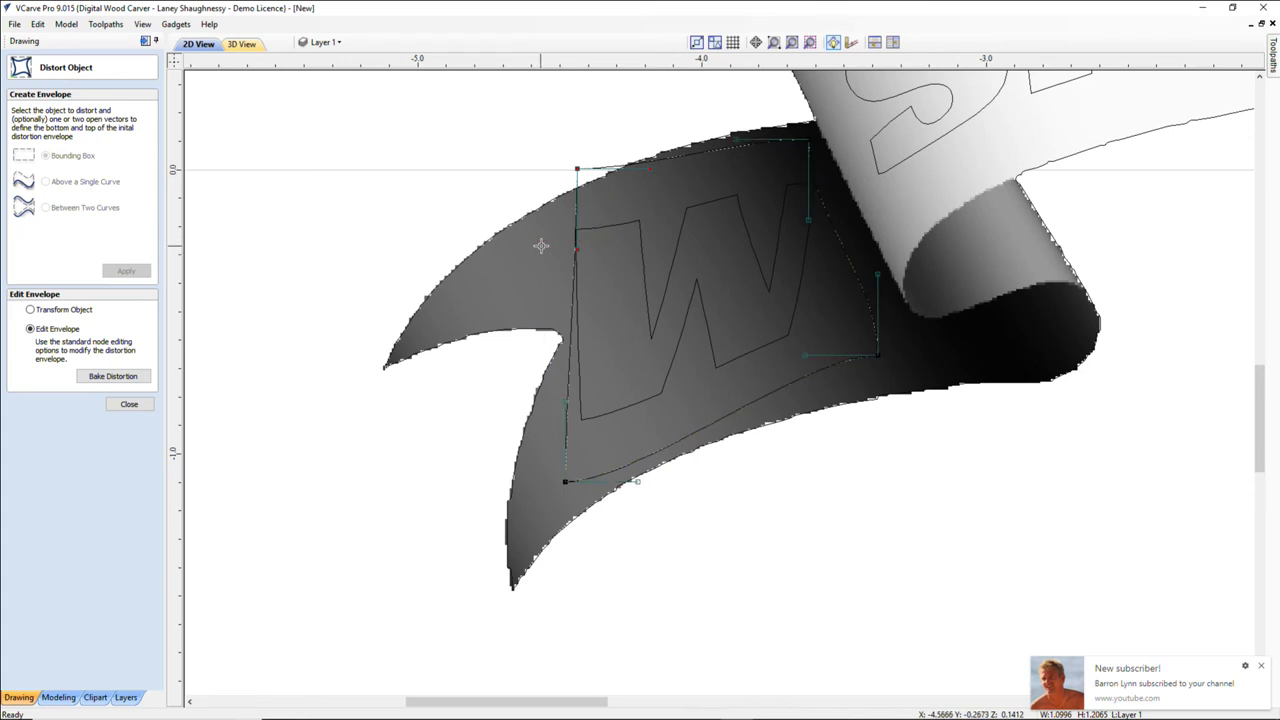
{"action": "left_click_drag", "start_coordinate": [523, 257], "coordinate": [528, 239]}
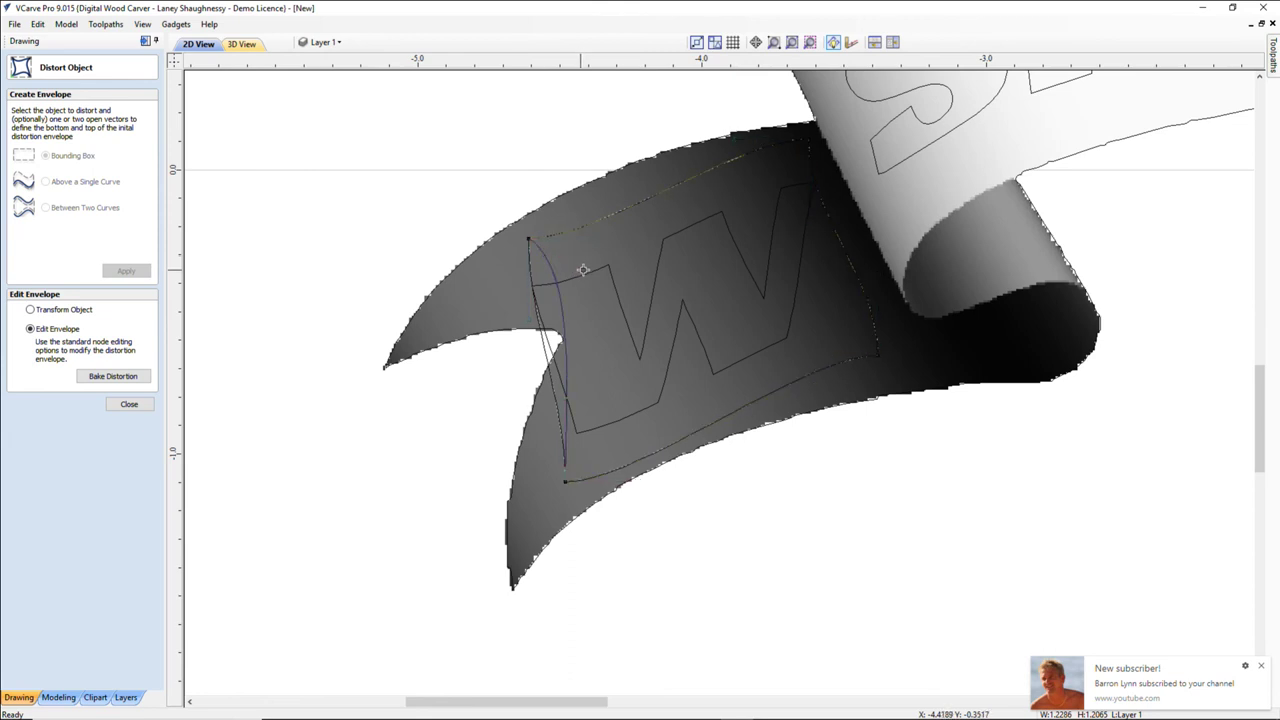
{"action": "left_click", "coordinate": [580, 270]}
{"action": "left_click_drag", "start_coordinate": [585, 291], "coordinate": [585, 292]}
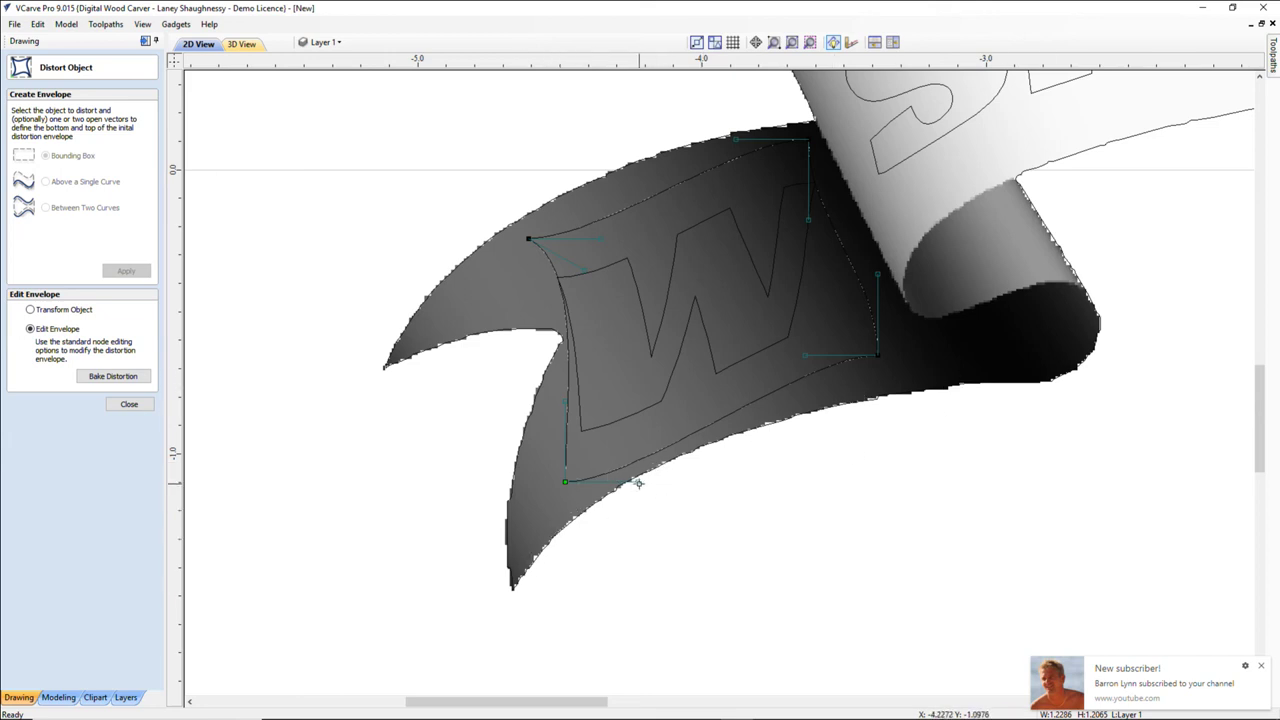
- Bow the bottom edge upward, adjust the bottom corners, and lower the top-left corner to fit the tail
{"action": "left_click_drag", "start_coordinate": [638, 483], "coordinate": [637, 424]}
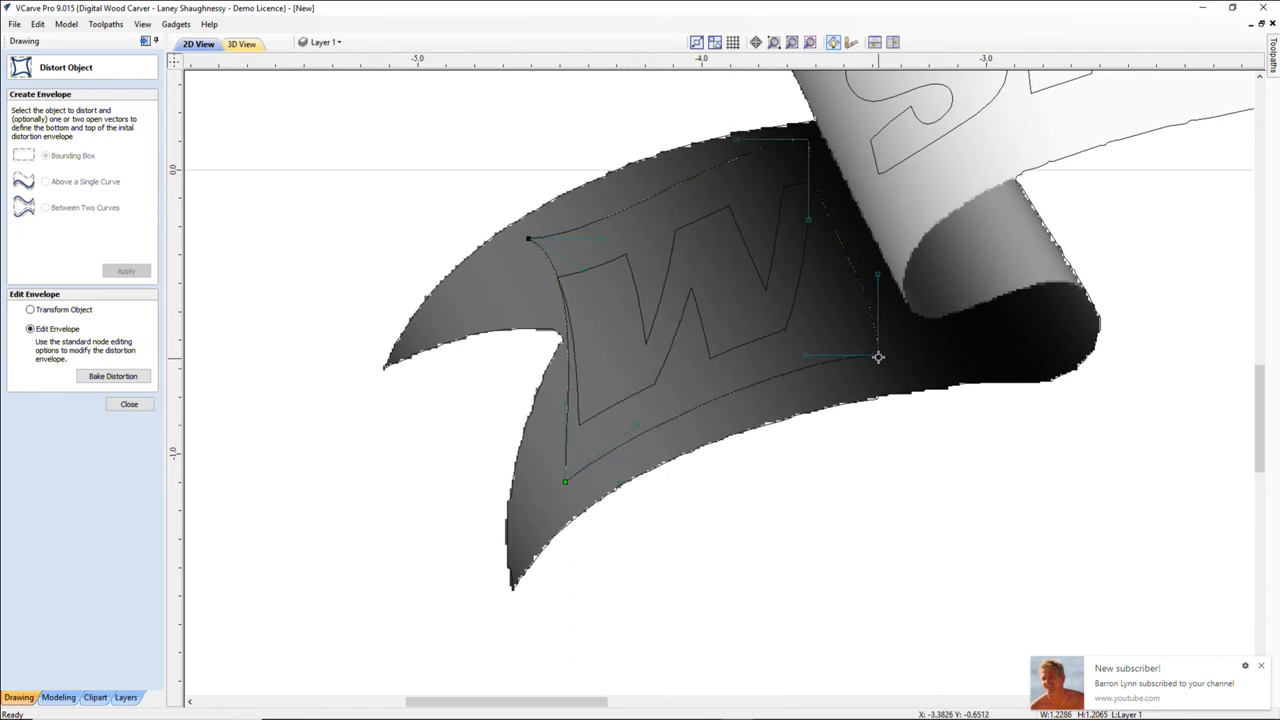
{"action": "left_click_drag", "start_coordinate": [878, 357], "coordinate": [897, 375]}
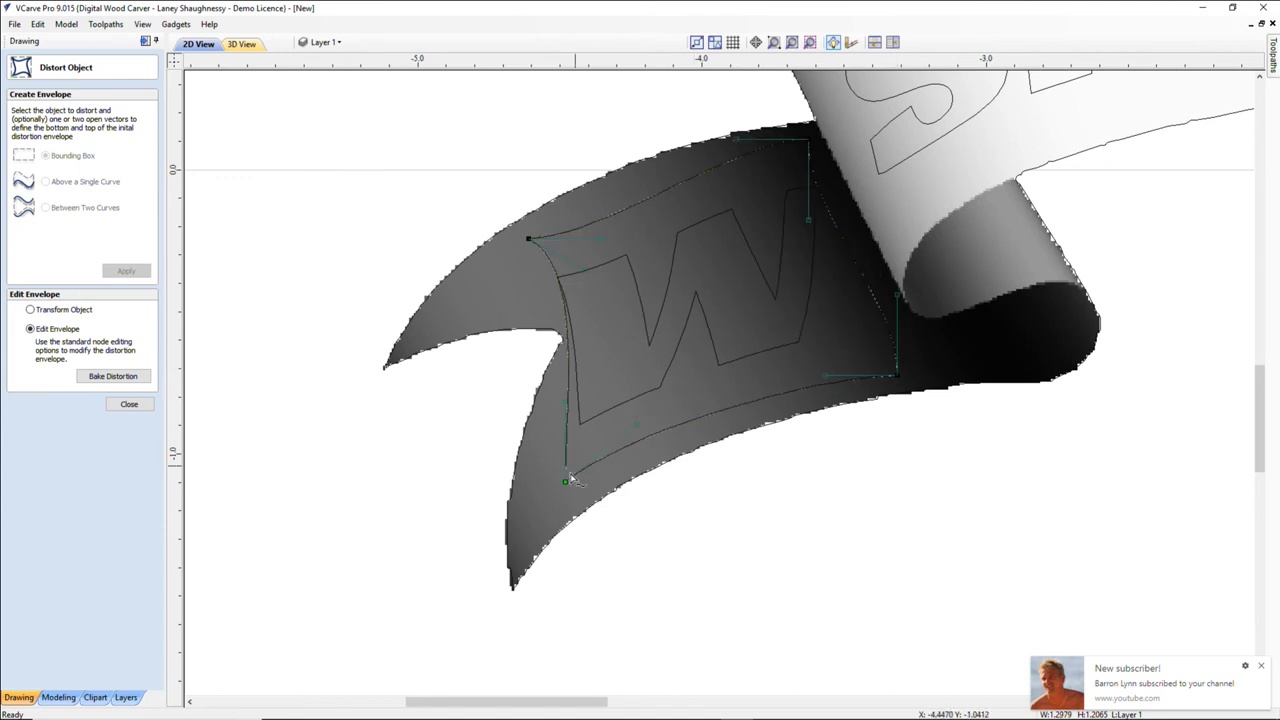
{"action": "left_click_drag", "start_coordinate": [565, 481], "coordinate": [567, 493]}
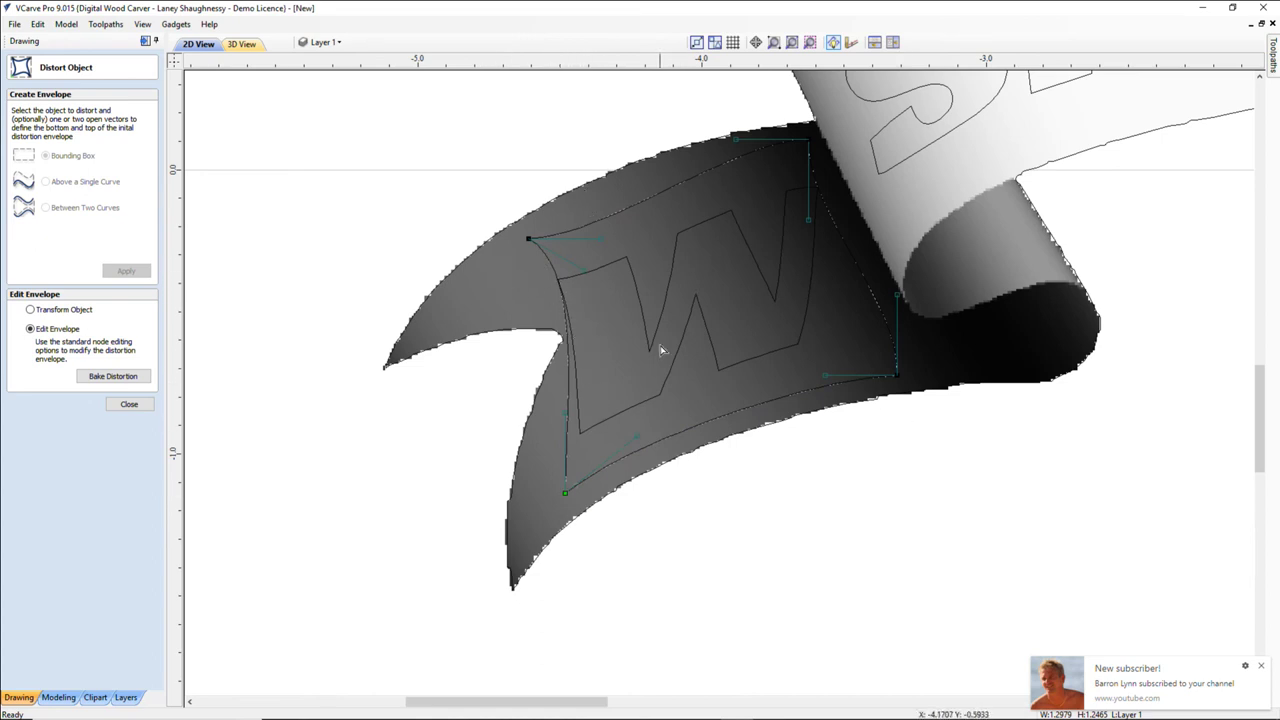
{"action": "left_click", "coordinate": [530, 238]}
{"action": "left_click_drag", "start_coordinate": [530, 238], "coordinate": [533, 264]}
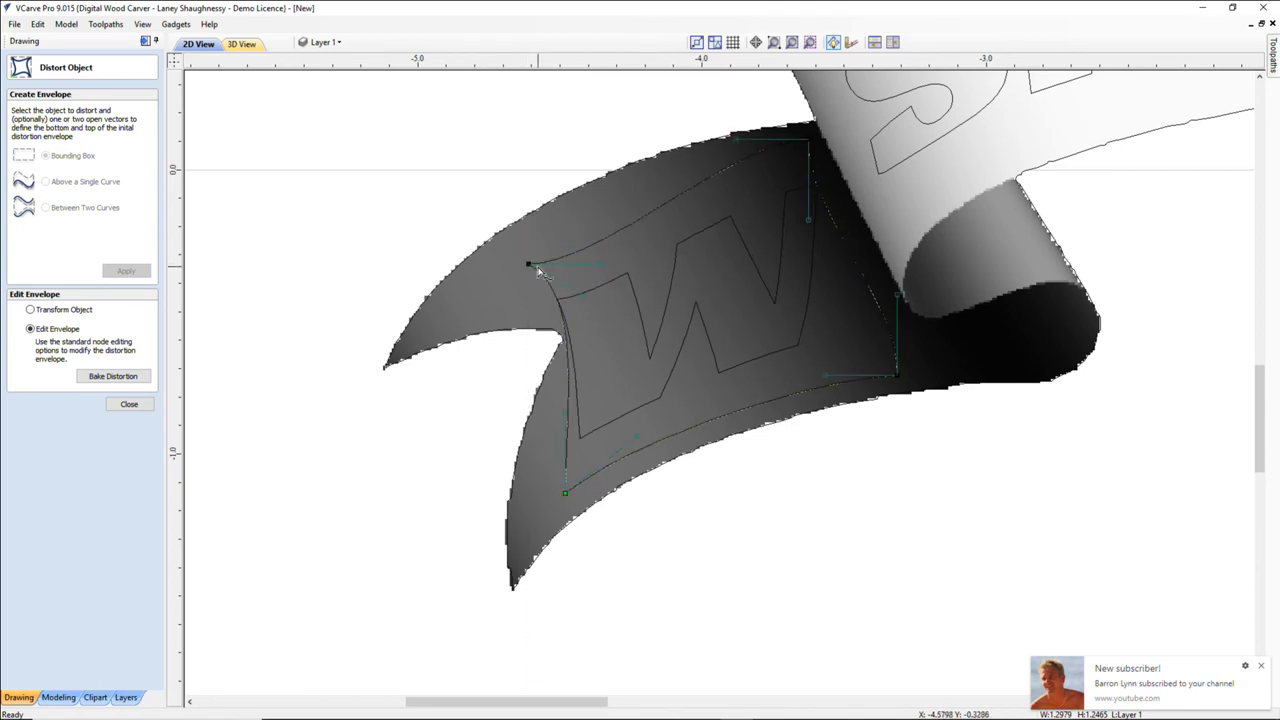
{"action": "left_click", "coordinate": [602, 264]}
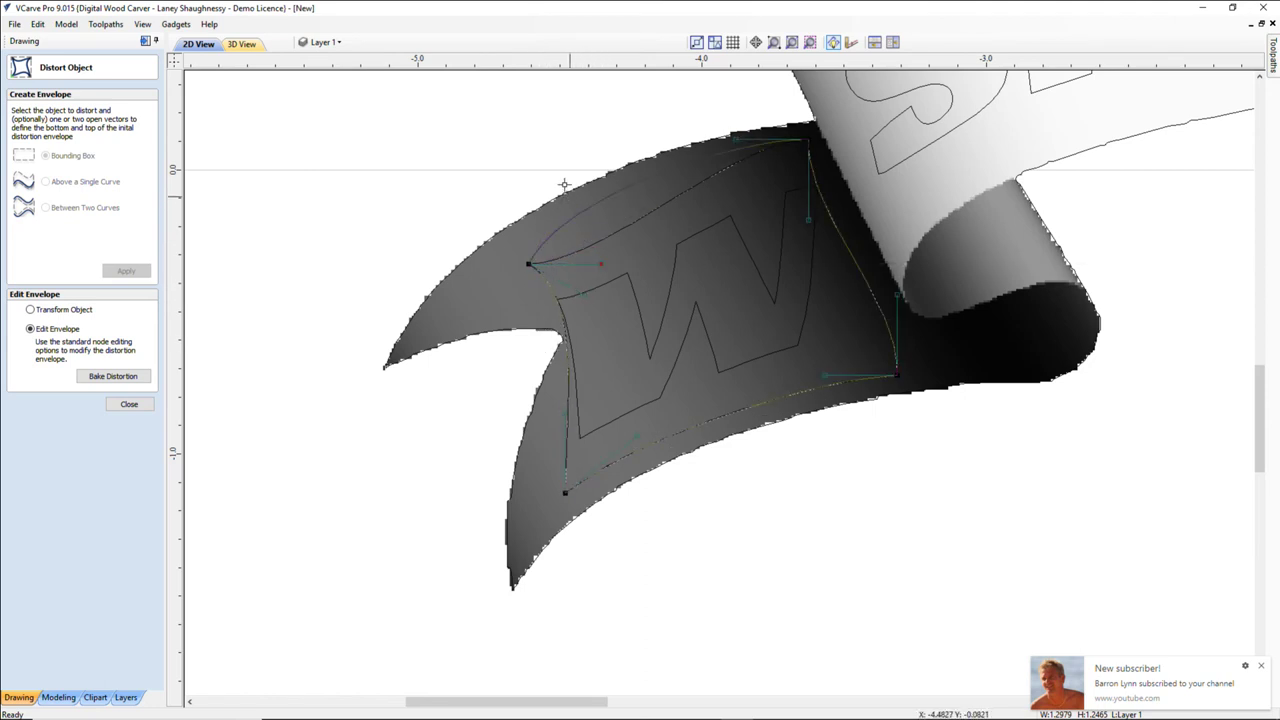
{"action": "left_click_drag", "start_coordinate": [566, 186], "coordinate": [566, 192]}
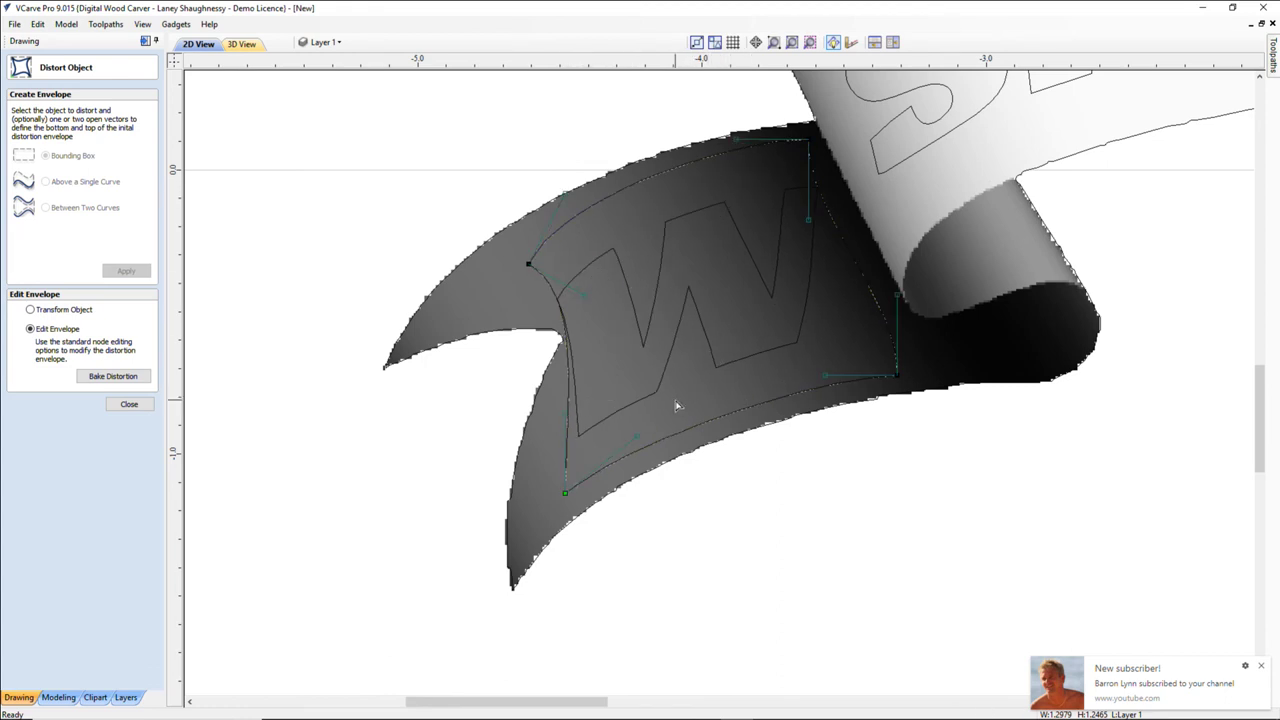
- Raise the W envelope's bottom-left corner, lower its top-left corner, and curve its left edge inward
{"action": "scroll", "coordinate": [600, 314], "scroll_direction": "up", "scroll_amount": 1}
{"action": "scroll", "coordinate": [611, 351], "scroll_direction": "up", "scroll_amount": 1}
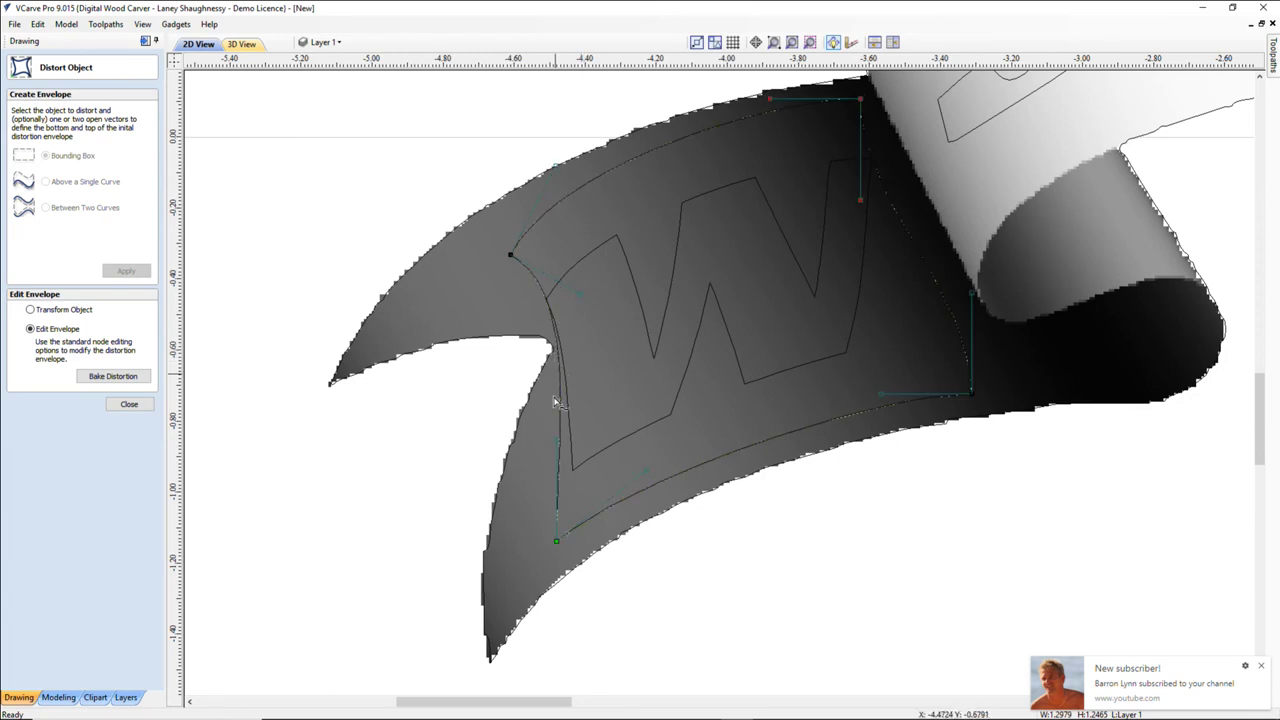
{"action": "left_click", "coordinate": [557, 538]}
{"action": "left_click_drag", "start_coordinate": [559, 536], "coordinate": [566, 501]}
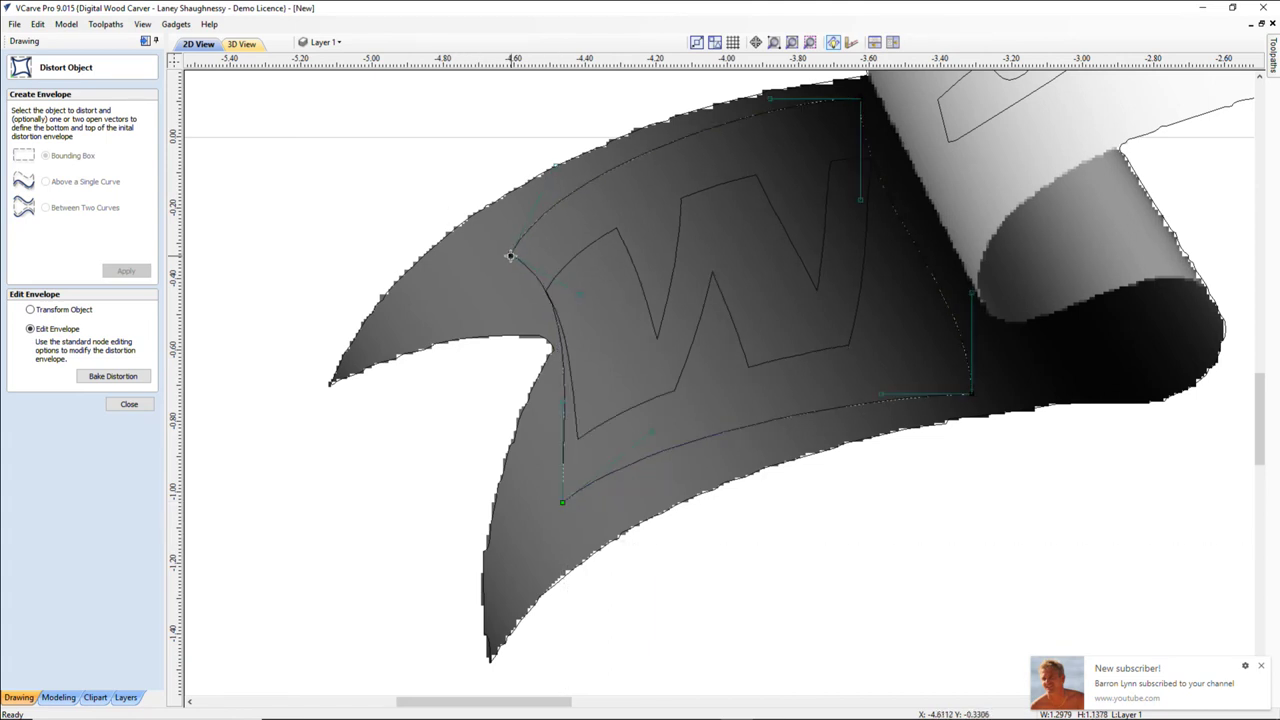
{"action": "left_click_drag", "start_coordinate": [510, 256], "coordinate": [512, 272]}
{"action": "left_click_drag", "start_coordinate": [568, 323], "coordinate": [584, 300]}
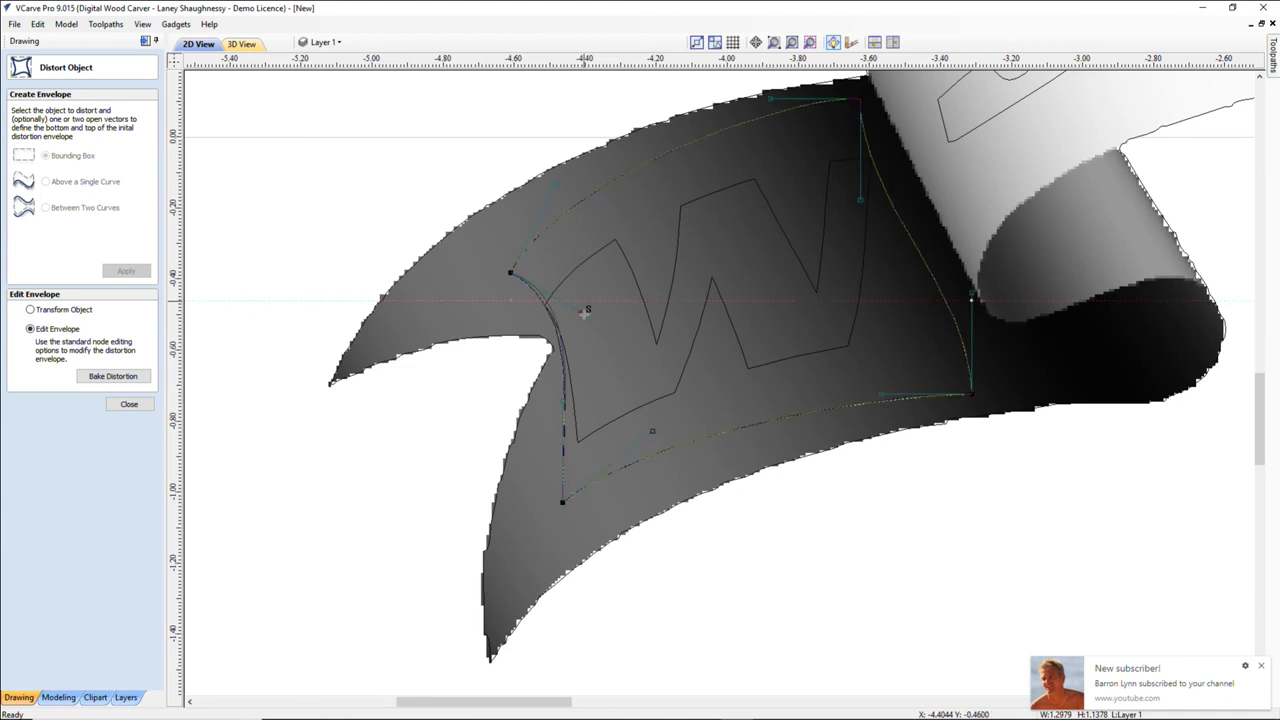
{"action": "left_click", "coordinate": [657, 426]}
{"action": "scroll", "coordinate": [653, 505], "scroll_direction": "down", "scroll_amount": 2}
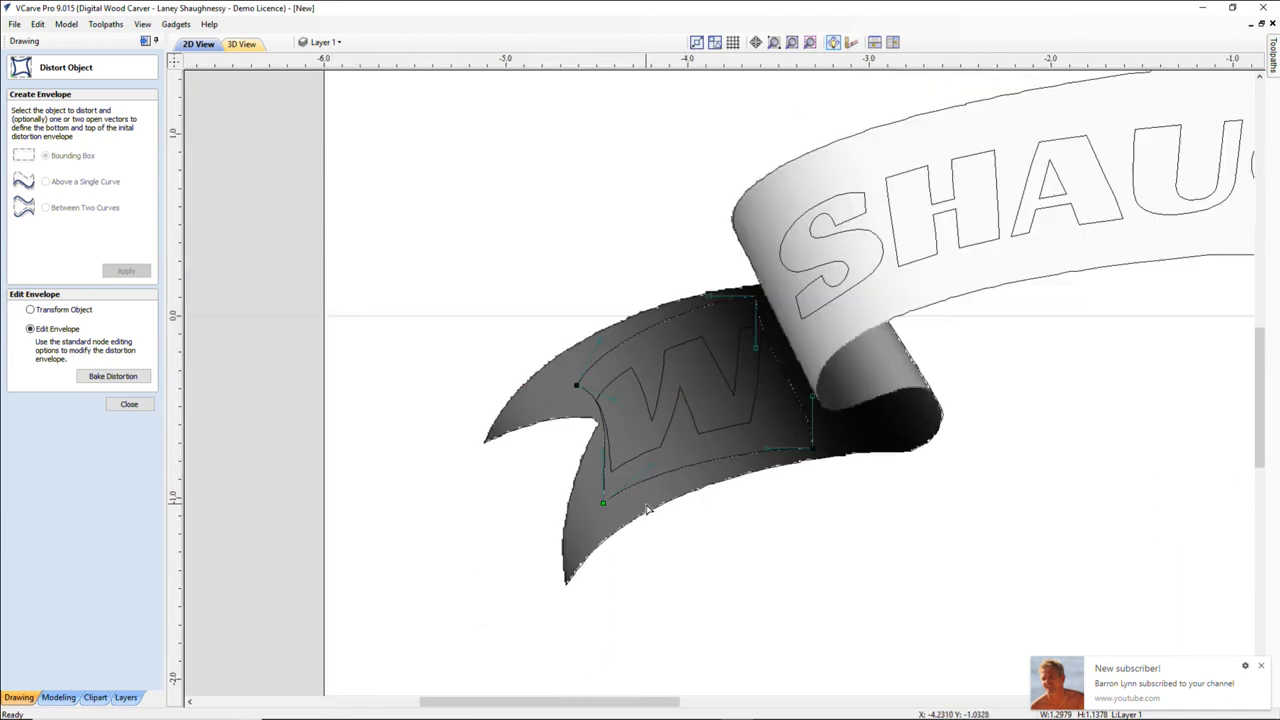
- Bake the W's envelope distortion permanently and close the distortion tool
{"action": "left_click", "coordinate": [666, 554]}
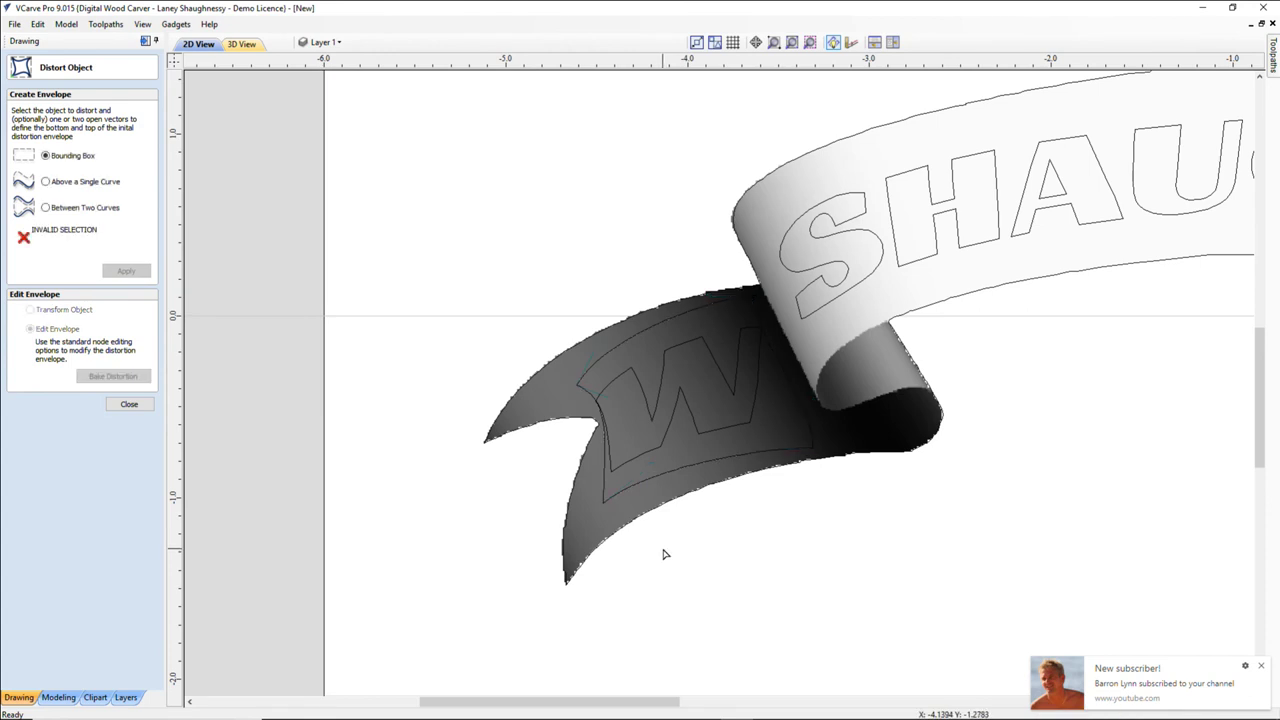
{"action": "left_click", "coordinate": [640, 463]}
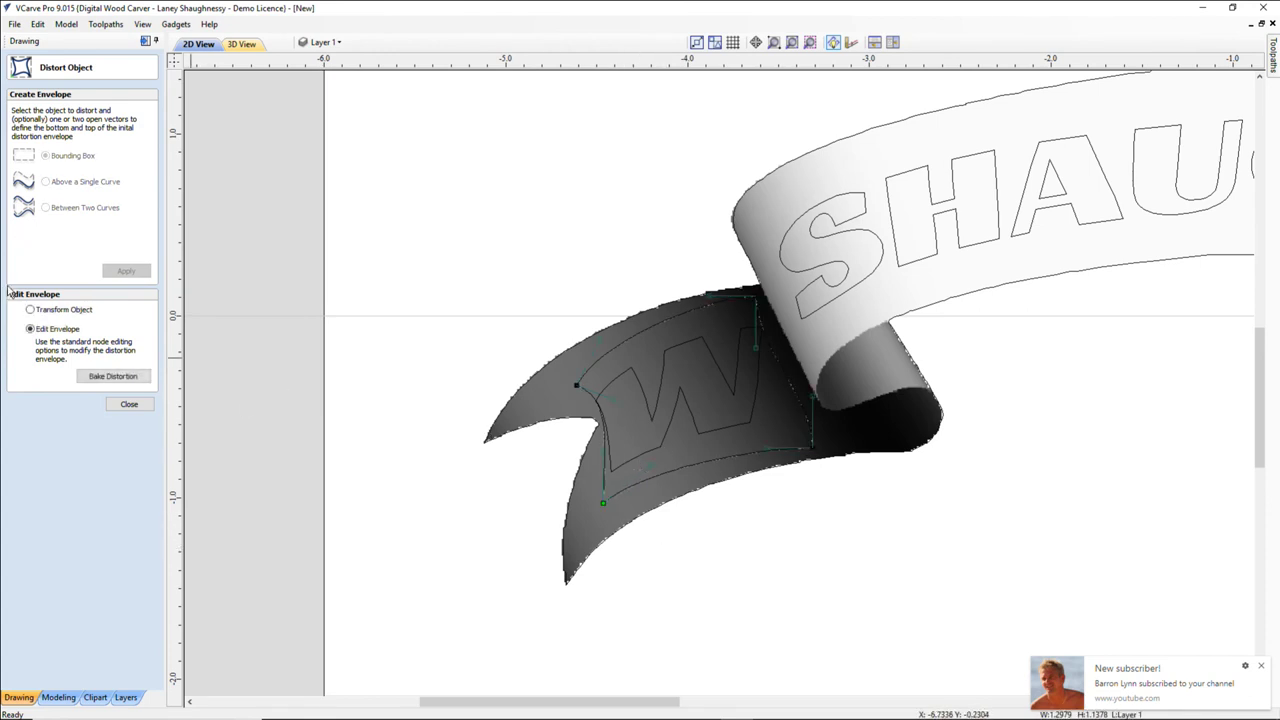
{"action": "left_click", "coordinate": [122, 377]}
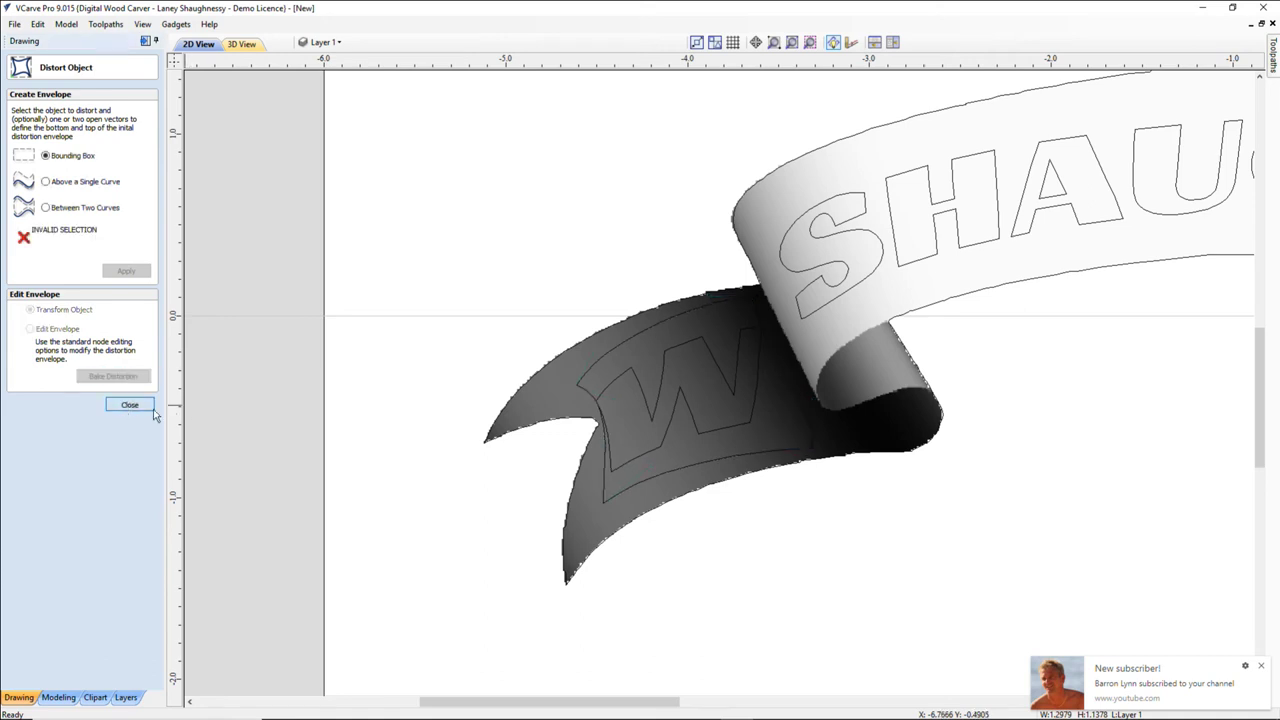
{"action": "left_click", "coordinate": [129, 405]}
- Try selecting the W's border outline and the W lettering on the left tail, then deselect it
{"action": "left_click", "coordinate": [596, 365]}
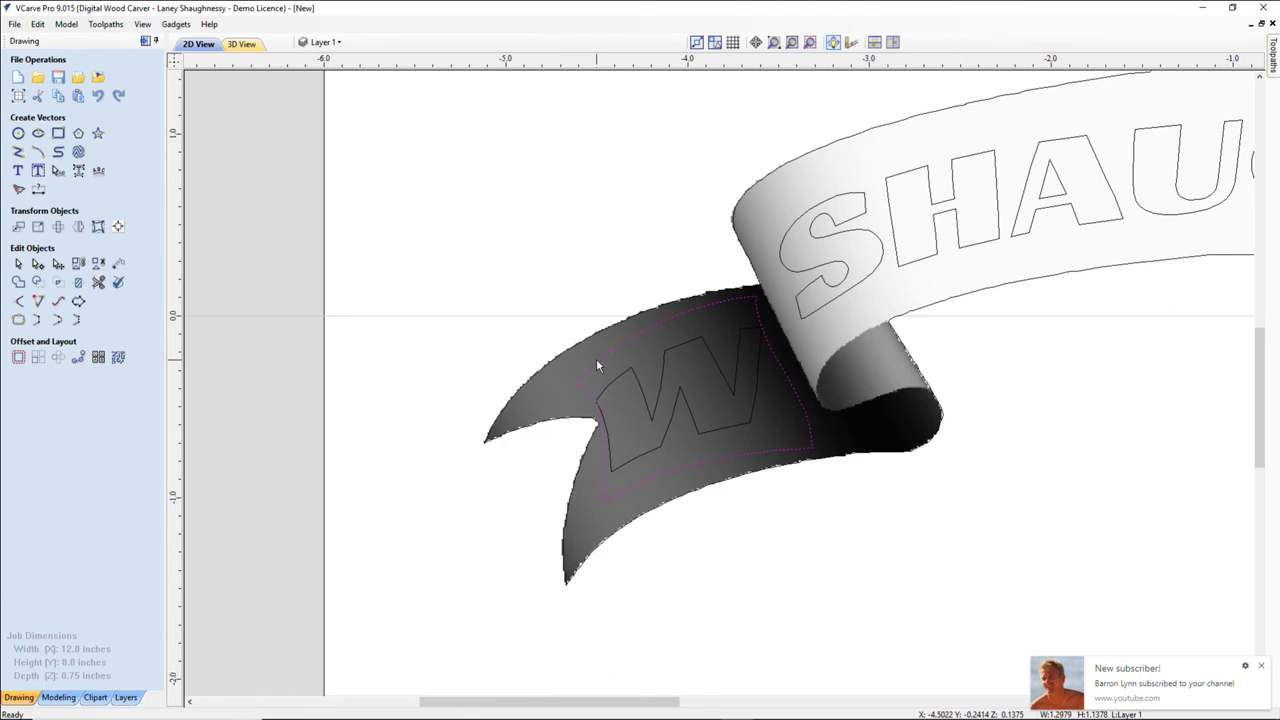
{"action": "scroll", "coordinate": [505, 470], "scroll_direction": "down", "scroll_amount": 3}
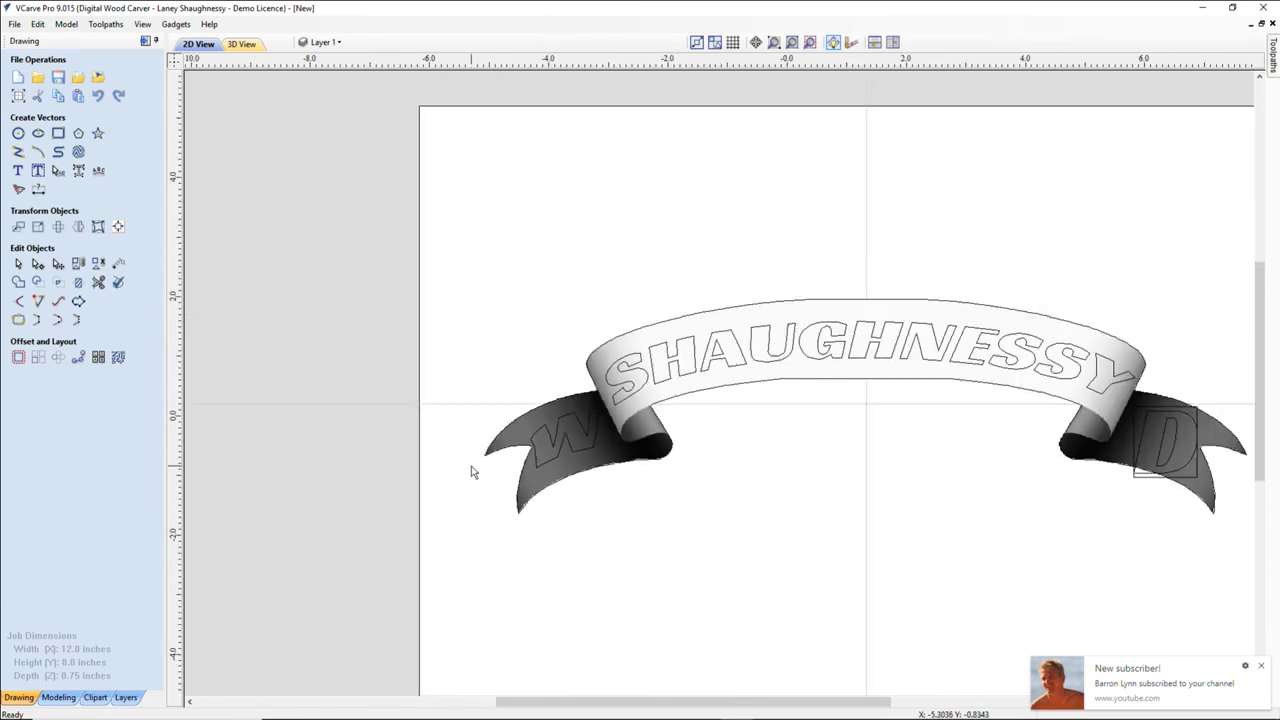
{"action": "scroll", "coordinate": [473, 472], "scroll_direction": "down", "scroll_amount": 1}
{"action": "scroll", "coordinate": [494, 480], "scroll_direction": "up", "scroll_amount": 3}
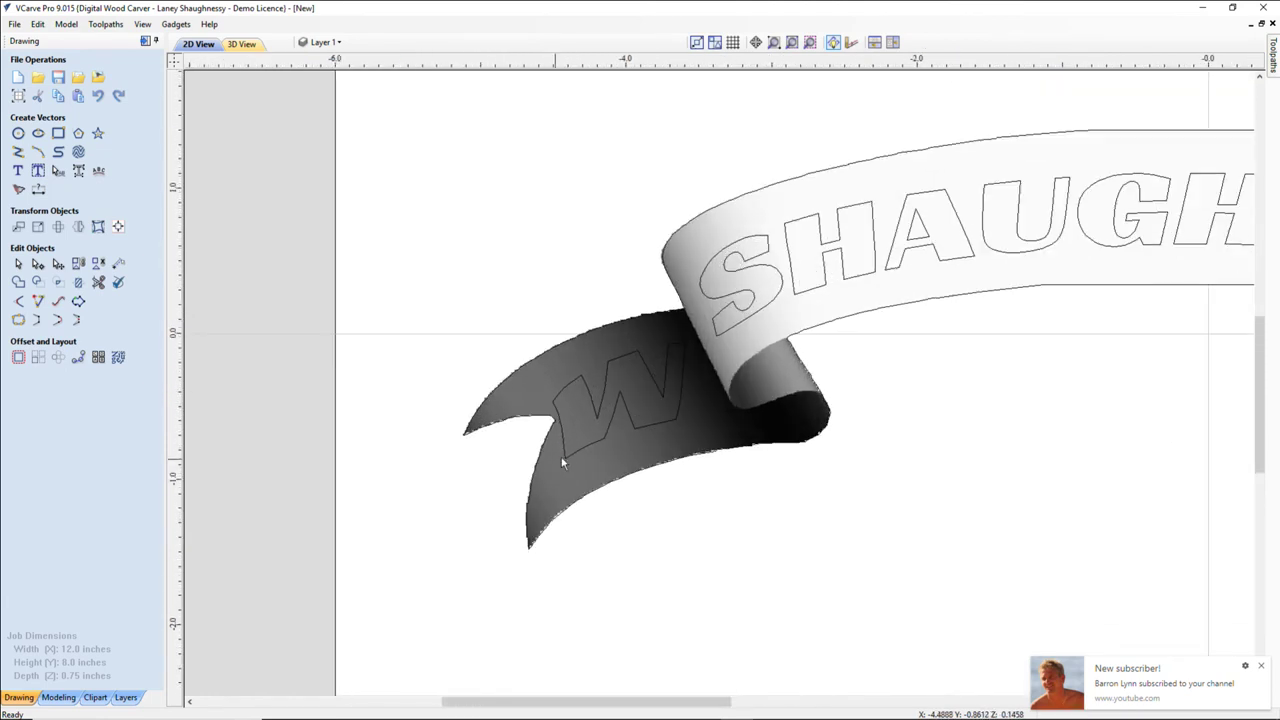
{"action": "left_click", "coordinate": [570, 458]}
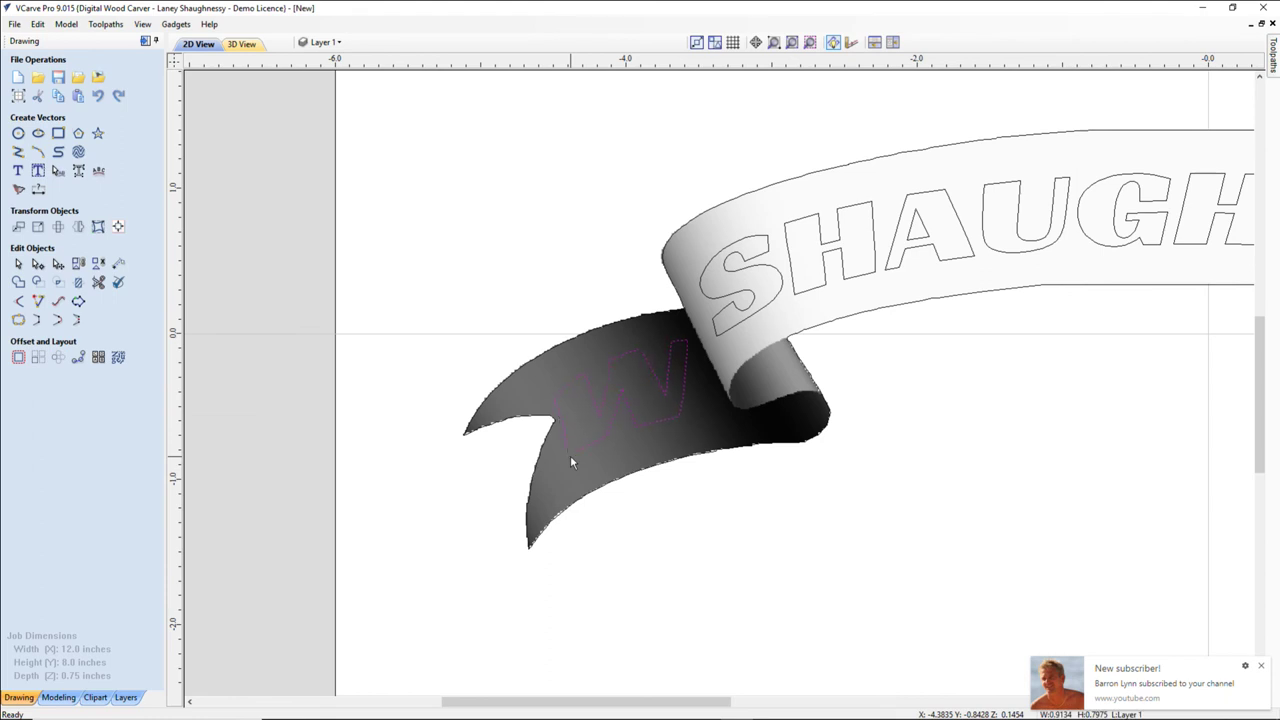
{"action": "left_click", "coordinate": [598, 534]}
- Zoom to the right tail and select both outlines of the D
{"action": "scroll", "coordinate": [598, 534], "scroll_direction": "down", "scroll_amount": 2}
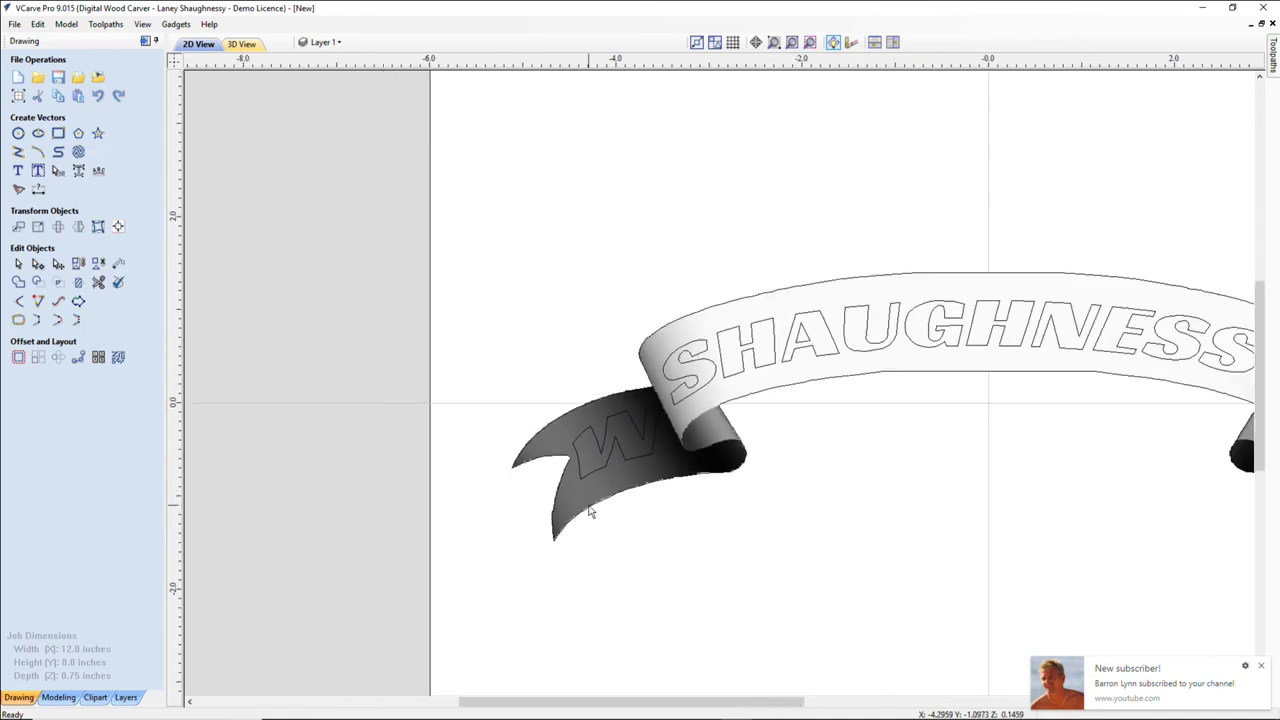
{"action": "scroll", "coordinate": [625, 440], "scroll_direction": "down", "scroll_amount": 2}
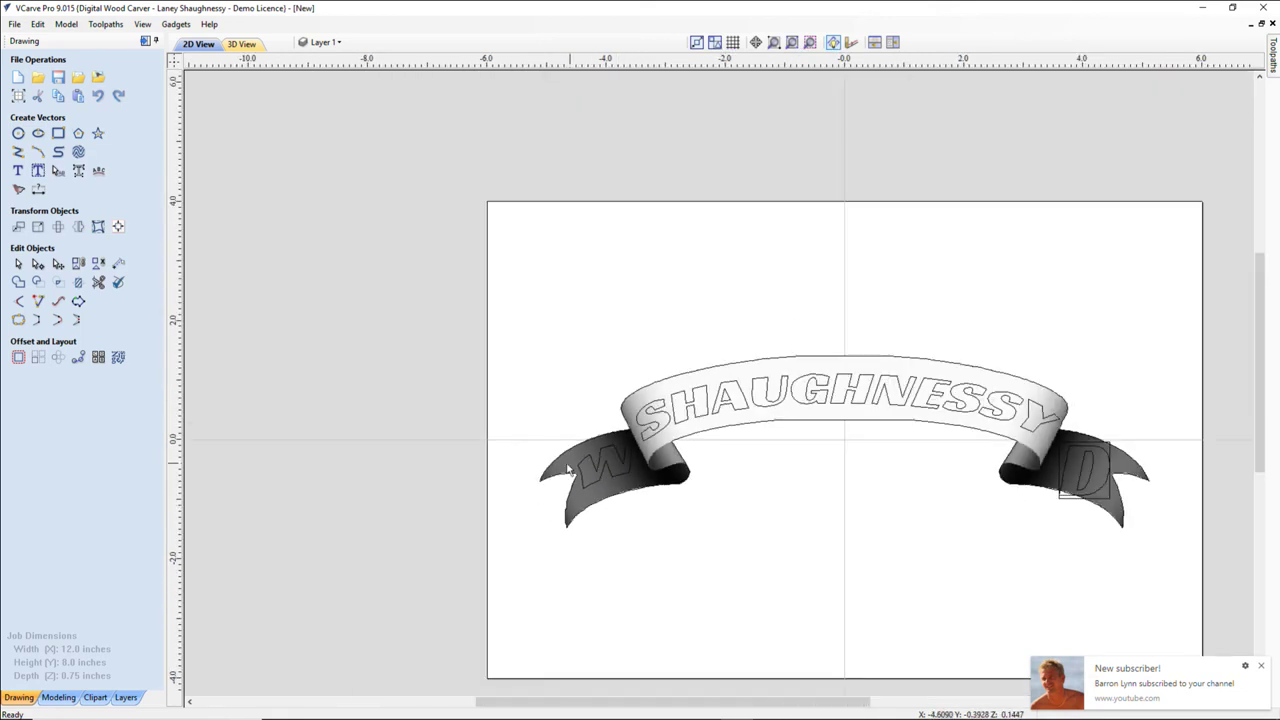
{"action": "scroll", "coordinate": [560, 466], "scroll_direction": "down", "scroll_amount": 2}
{"action": "scroll", "coordinate": [915, 517], "scroll_direction": "up", "scroll_amount": 3}
{"action": "scroll", "coordinate": [840, 475], "scroll_direction": "up", "scroll_amount": 3}
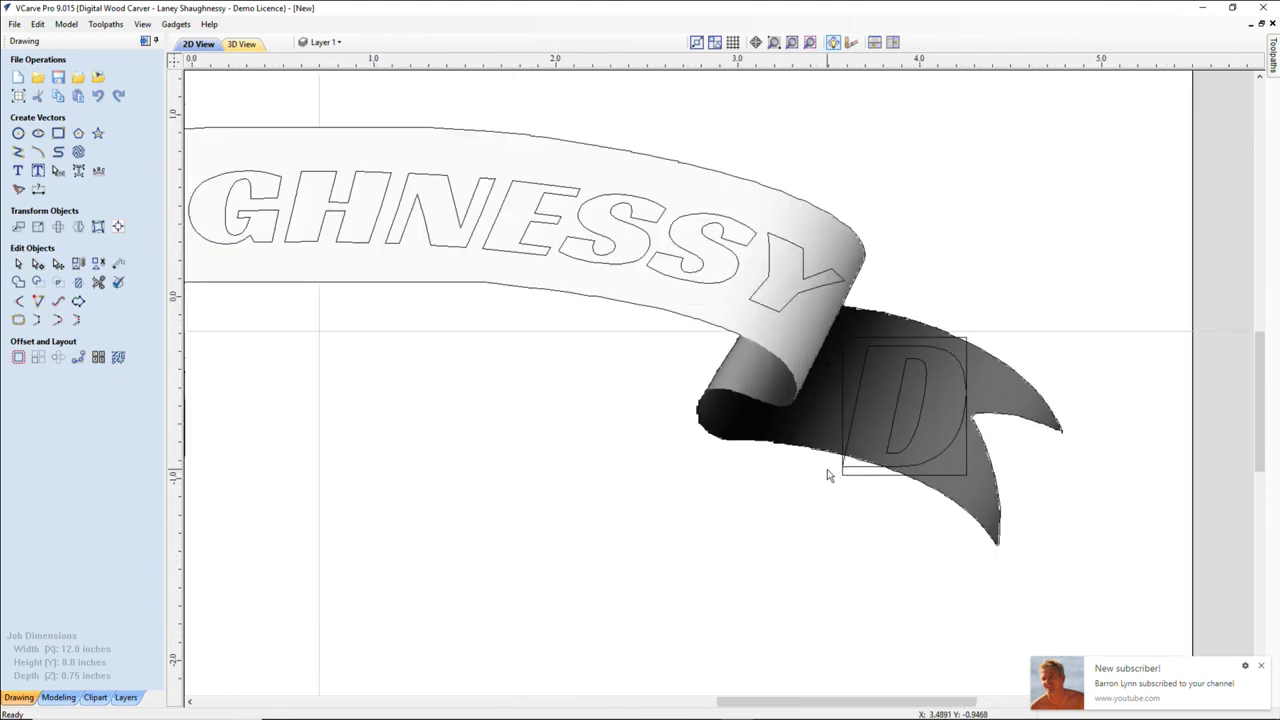
{"action": "left_click_drag", "start_coordinate": [852, 483], "coordinate": [852, 482]}
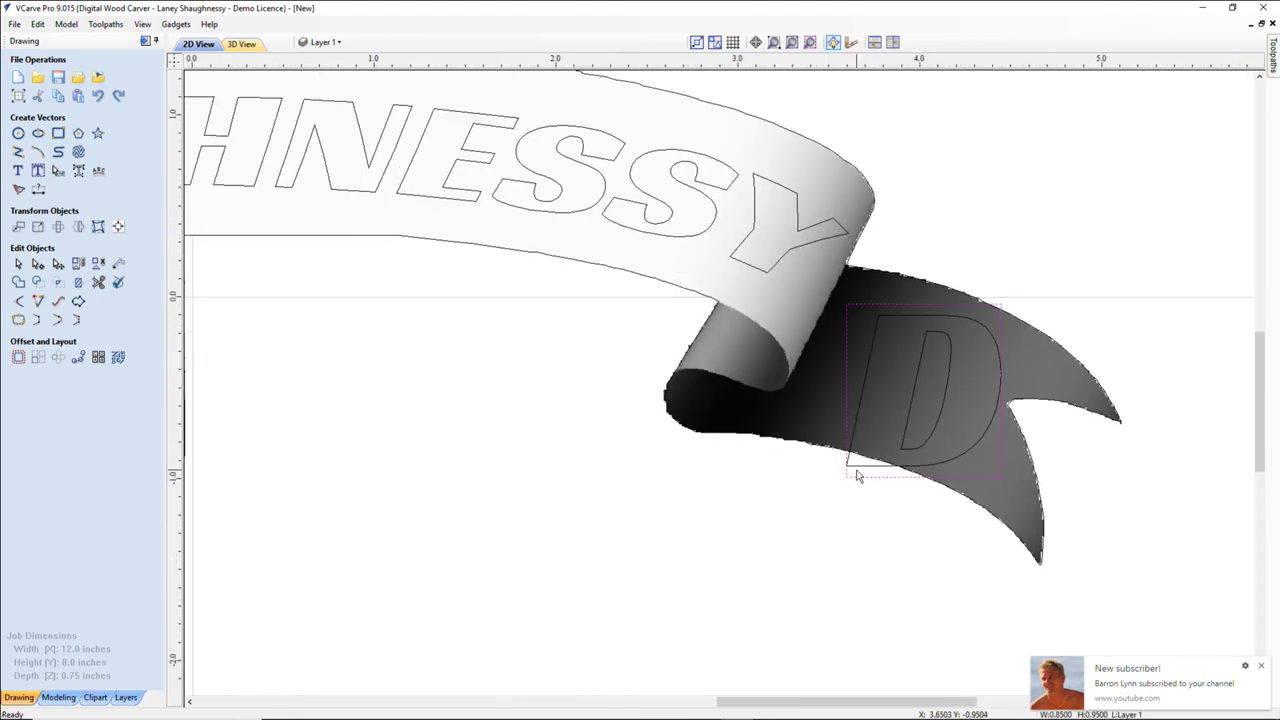
{"action": "left_click", "coordinate": [862, 470]}
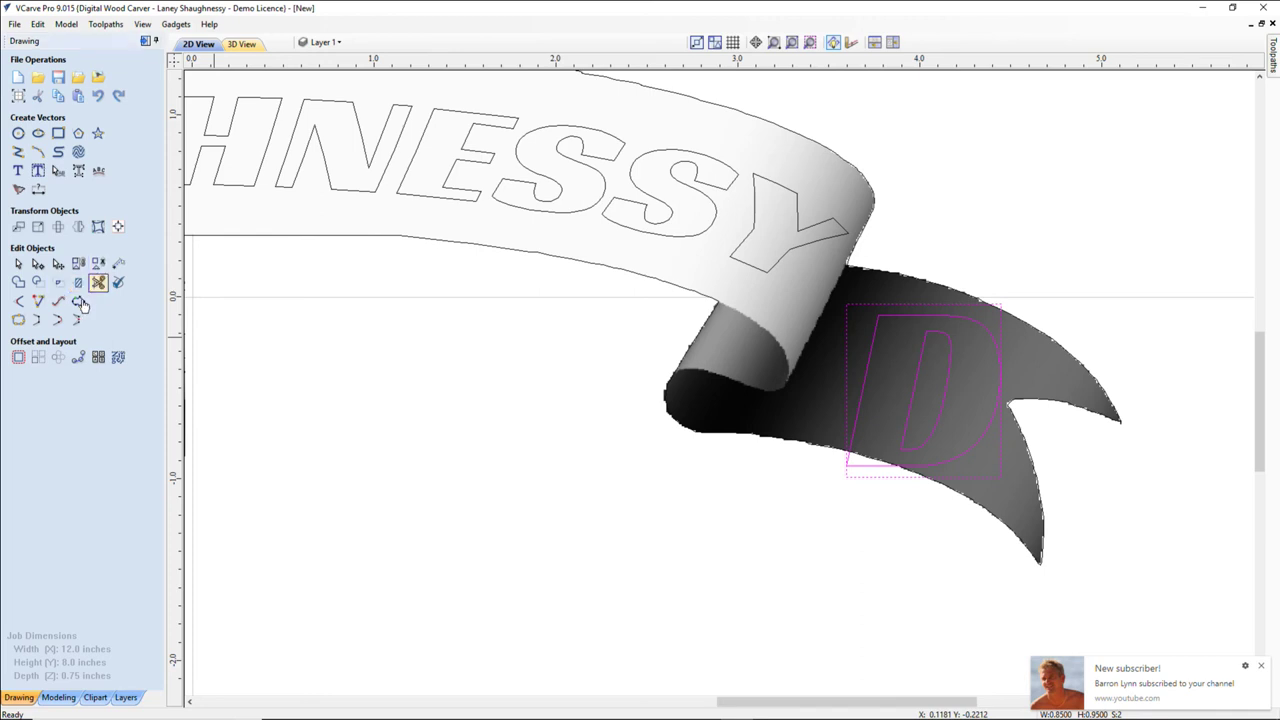
- Wrap a bounding-box envelope around the D and drag its corners onto the tail
{"action": "left_click", "coordinate": [98, 227]}
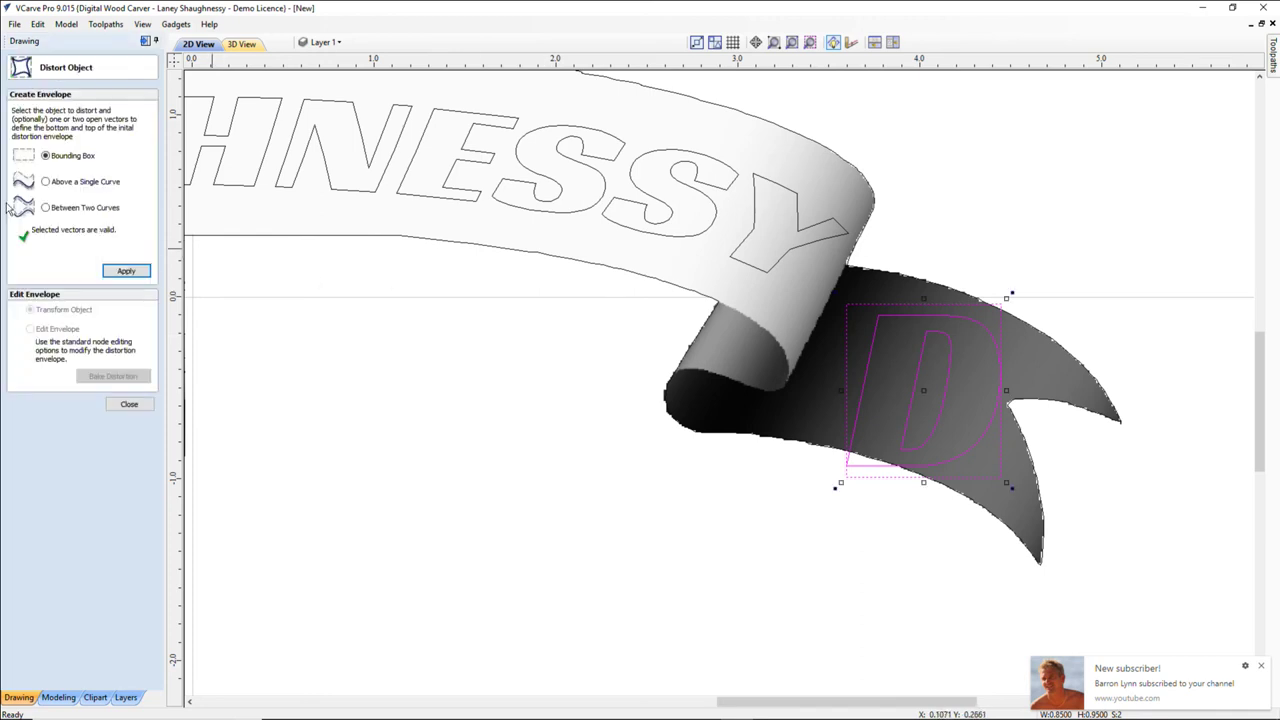
{"action": "left_click", "coordinate": [128, 271]}
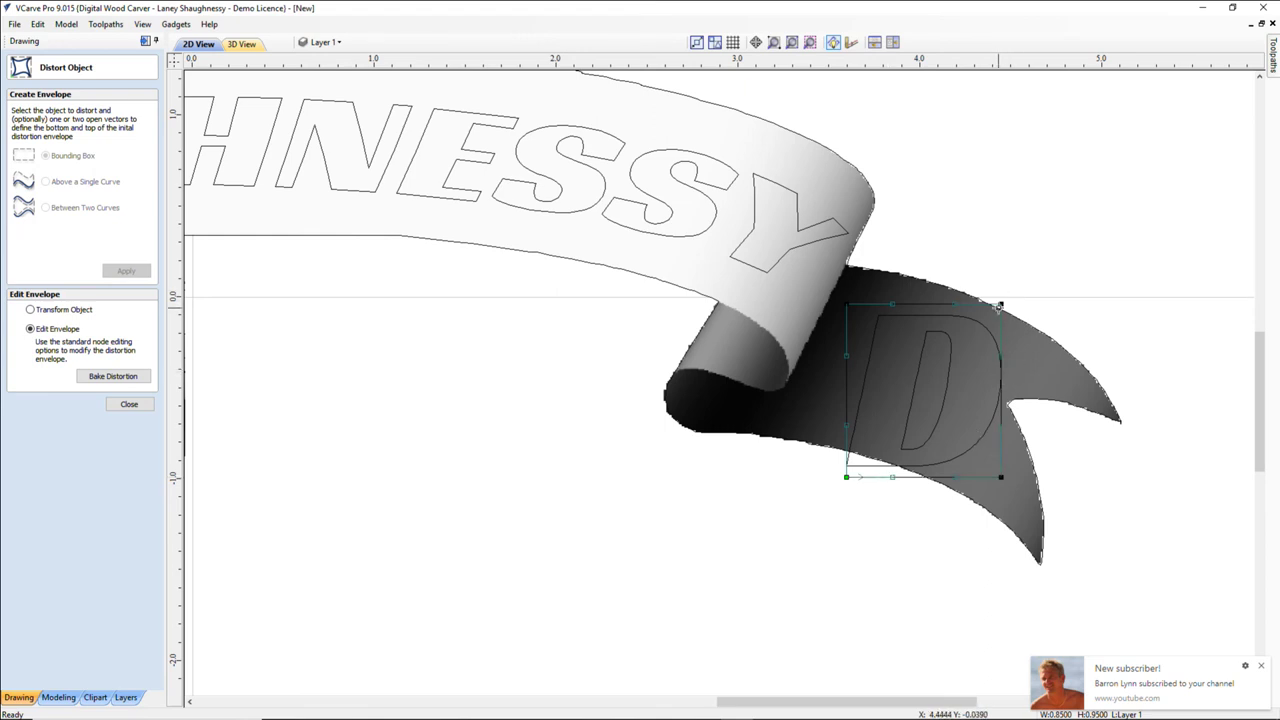
{"action": "left_click_drag", "start_coordinate": [1001, 302], "coordinate": [1014, 347]}
{"action": "left_click_drag", "start_coordinate": [1001, 477], "coordinate": [987, 477]}
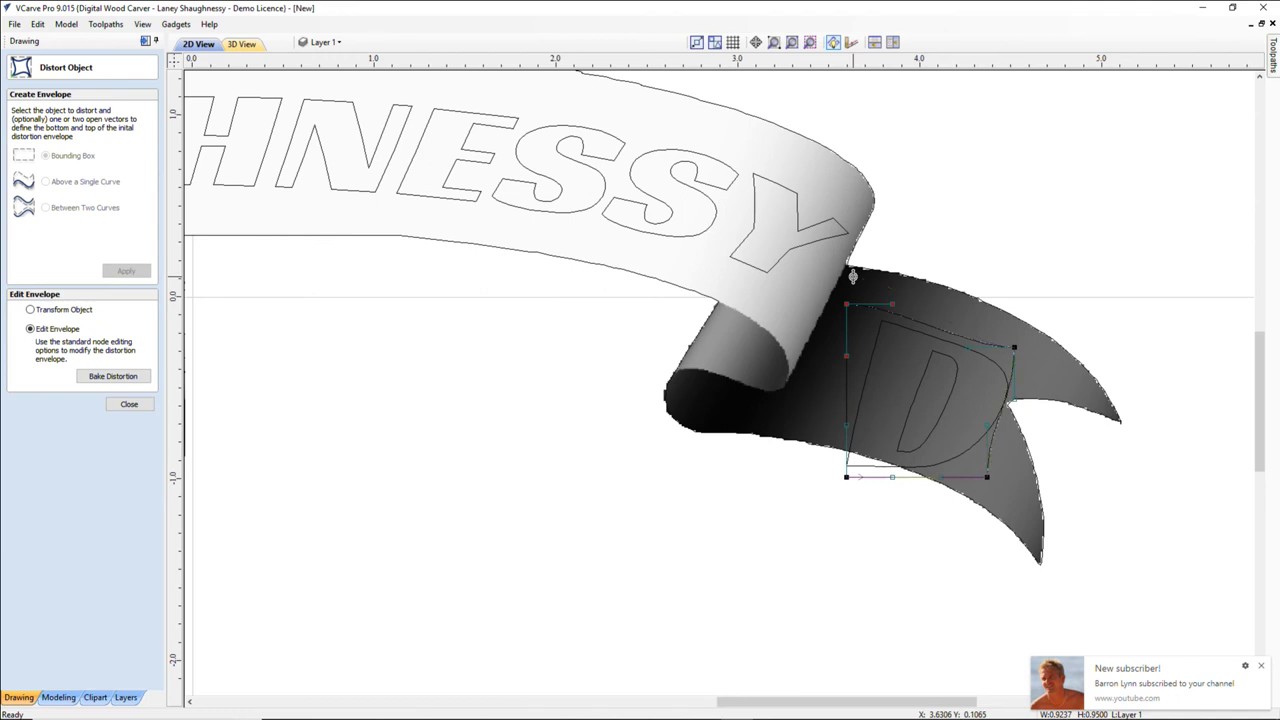
{"action": "left_click_drag", "start_coordinate": [853, 277], "coordinate": [852, 279]}
{"action": "left_click_drag", "start_coordinate": [845, 481], "coordinate": [743, 421]}
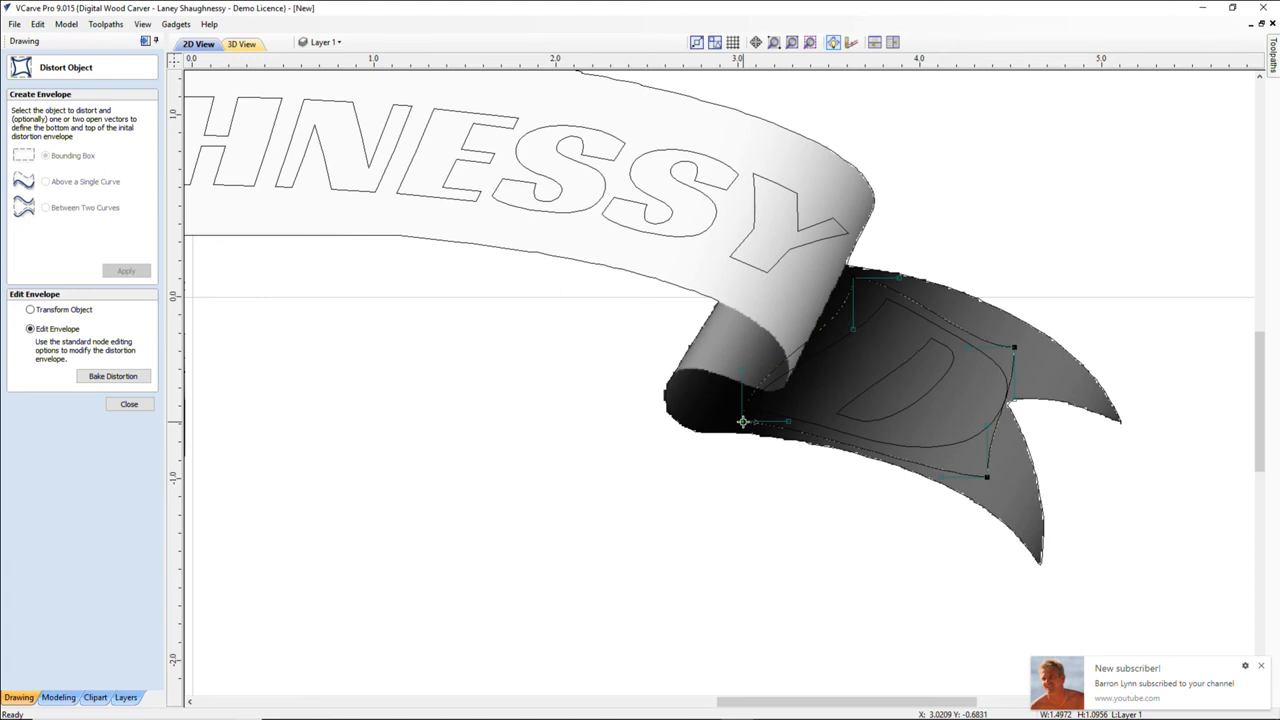
- Curve the envelope's left, top, right and bottom edges to follow the tail's curl
{"action": "left_click_drag", "start_coordinate": [741, 368], "coordinate": [805, 397]}
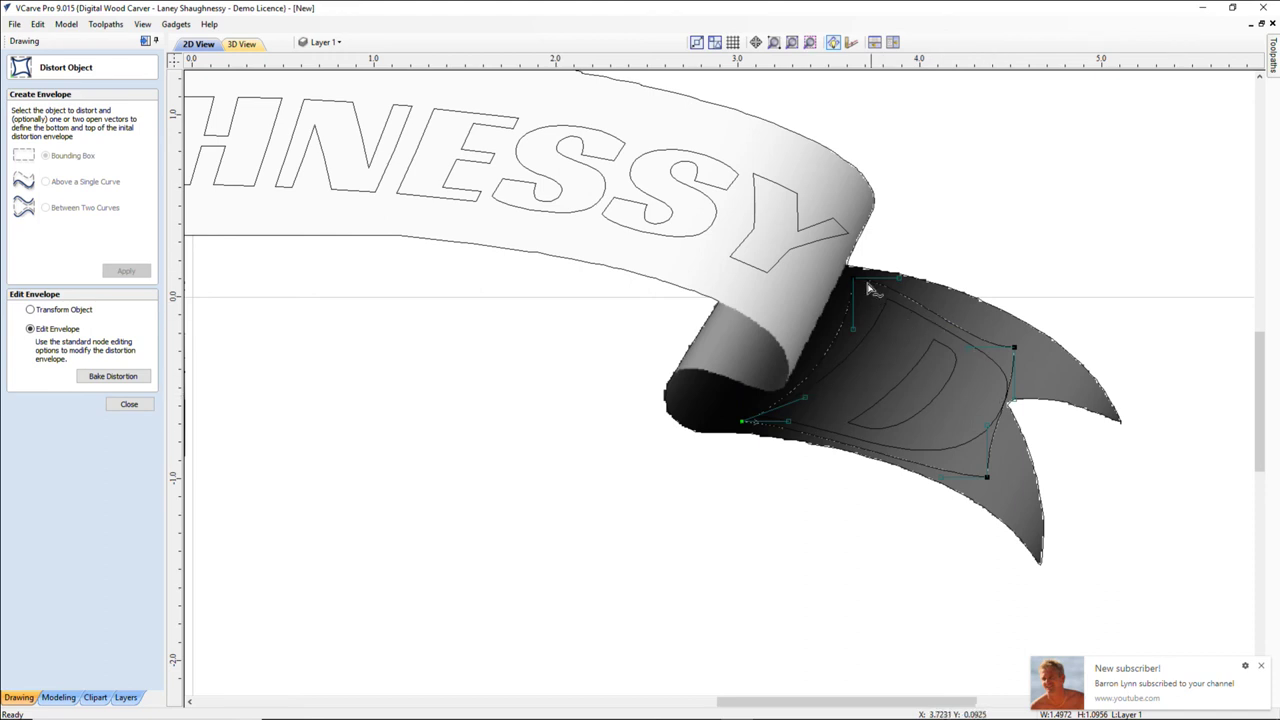
{"action": "left_click_drag", "start_coordinate": [851, 328], "coordinate": [845, 324]}
{"action": "left_click_drag", "start_coordinate": [969, 349], "coordinate": [1019, 318]}
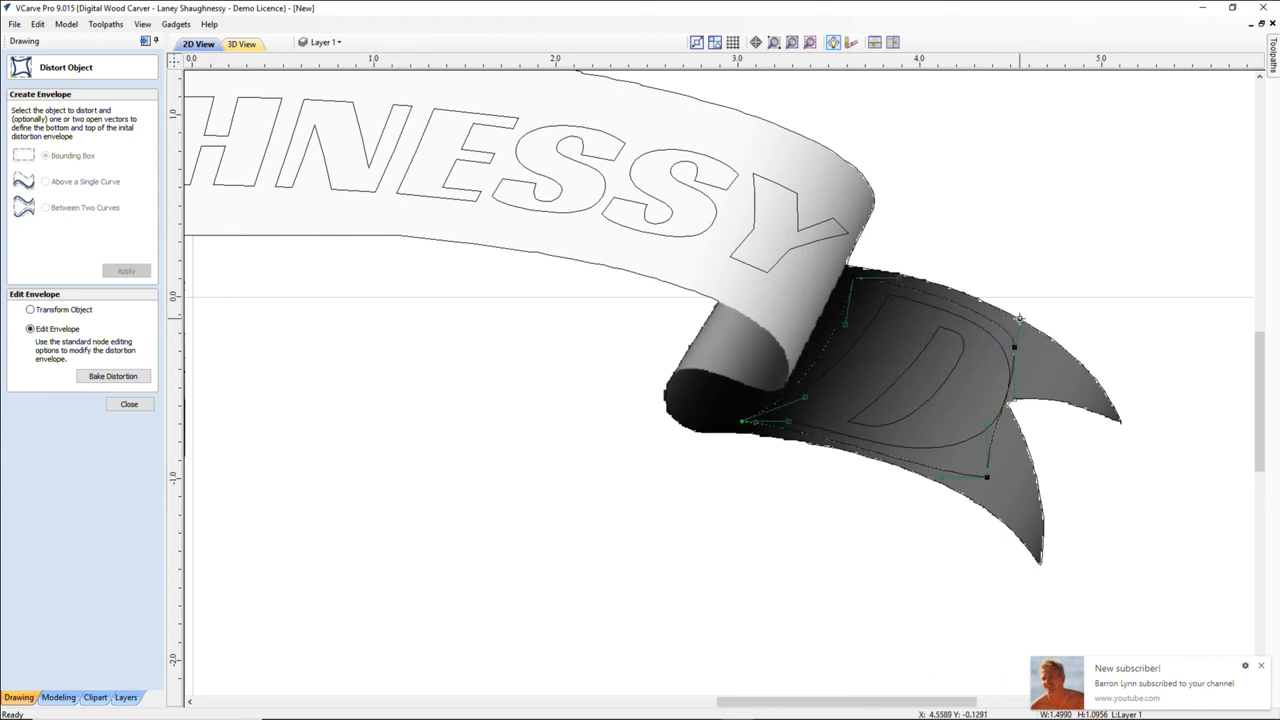
{"action": "left_click_drag", "start_coordinate": [1013, 399], "coordinate": [997, 390]}
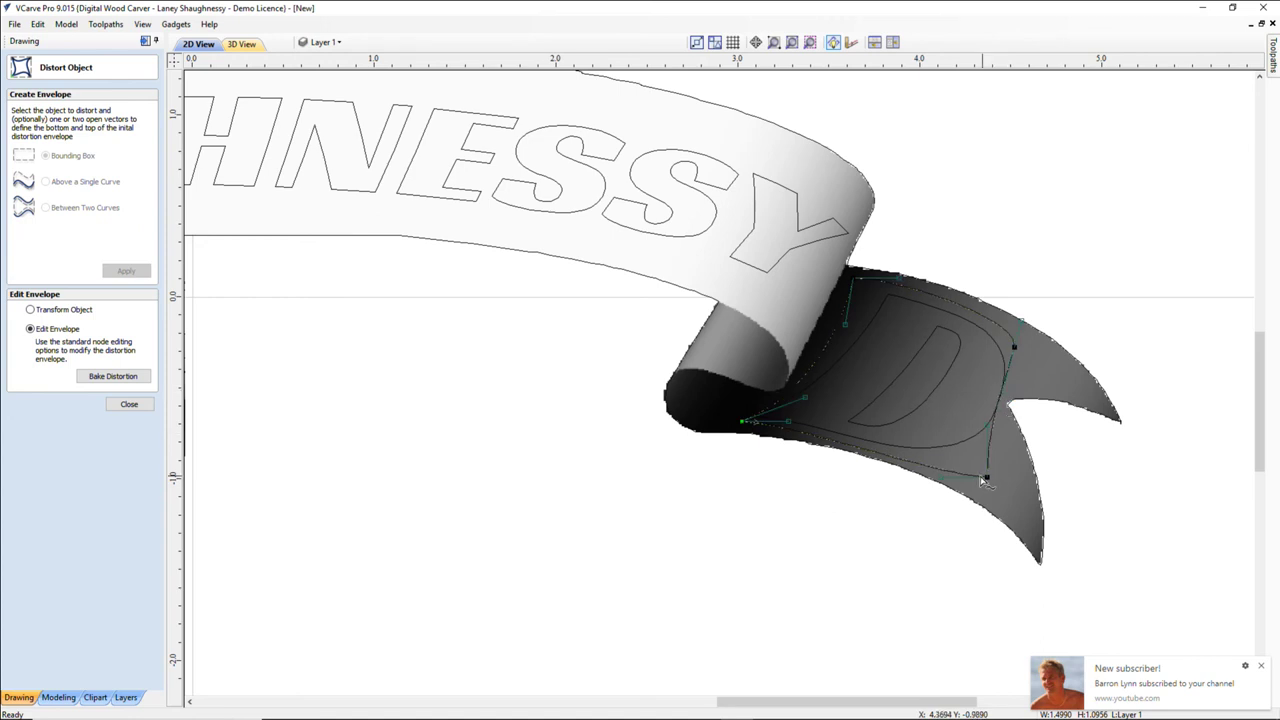
{"action": "left_click_drag", "start_coordinate": [940, 477], "coordinate": [808, 453]}
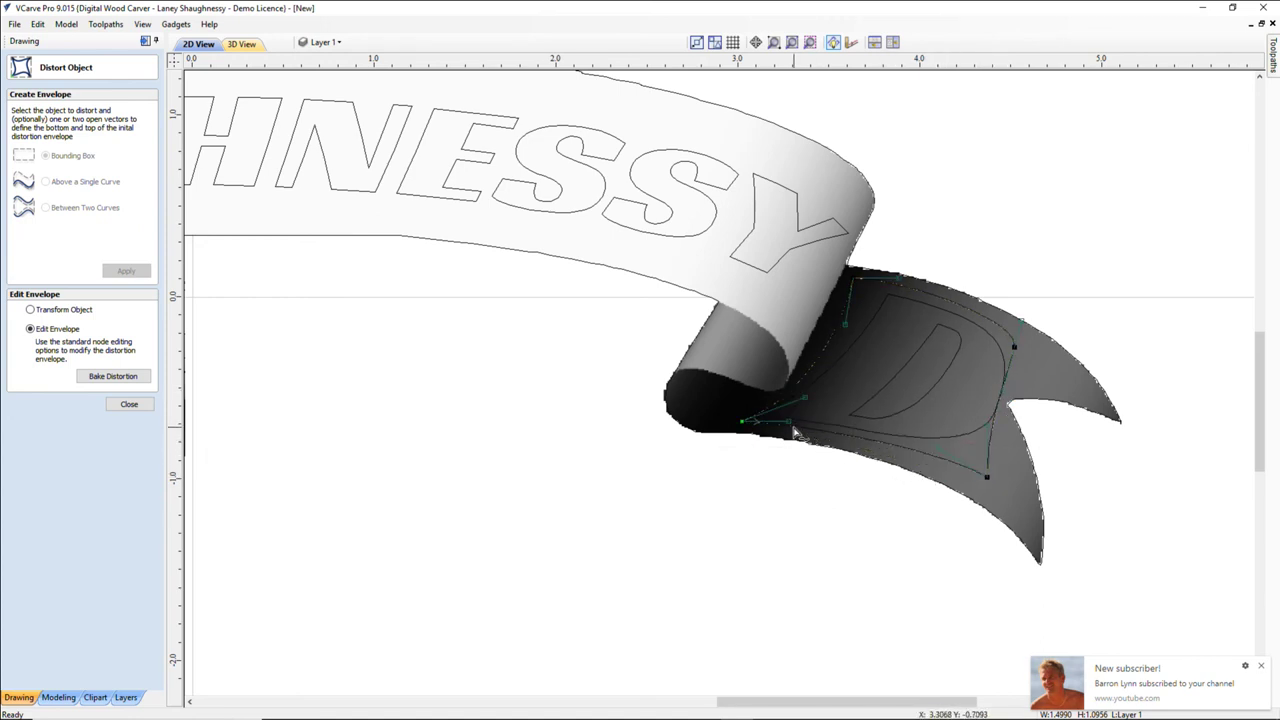
{"action": "left_click", "coordinate": [790, 422]}
- Bend the envelope's left curve upward and shift its top-left corner and lower-left node onto the tail
{"action": "scroll", "coordinate": [780, 461], "scroll_direction": "down", "scroll_amount": 2}
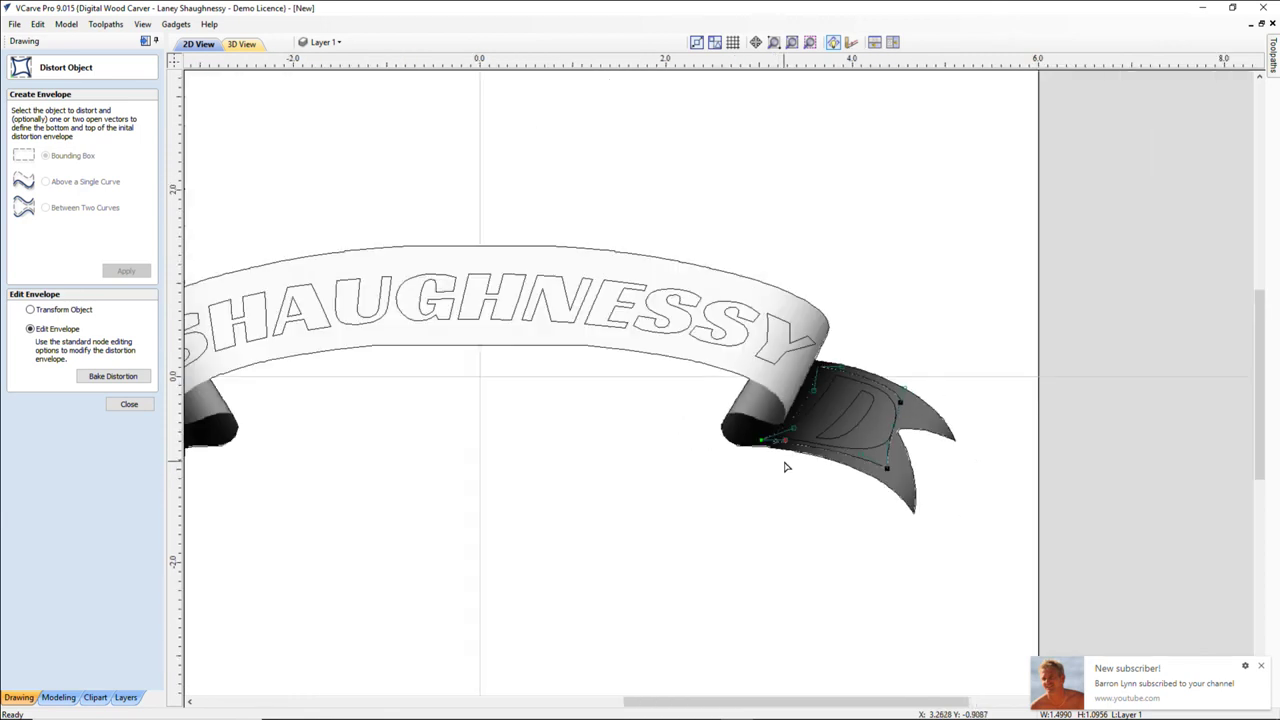
{"action": "scroll", "coordinate": [786, 467], "scroll_direction": "up", "scroll_amount": 2}
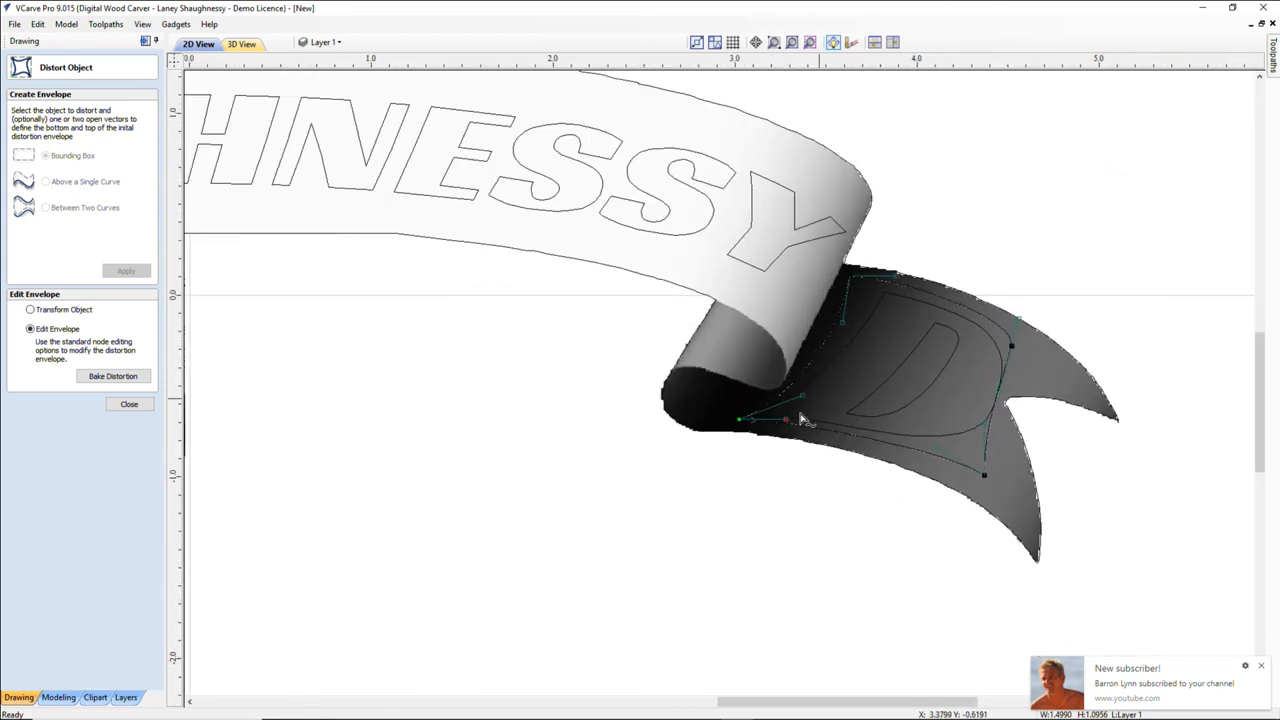
{"action": "left_click_drag", "start_coordinate": [785, 392], "coordinate": [836, 300]}
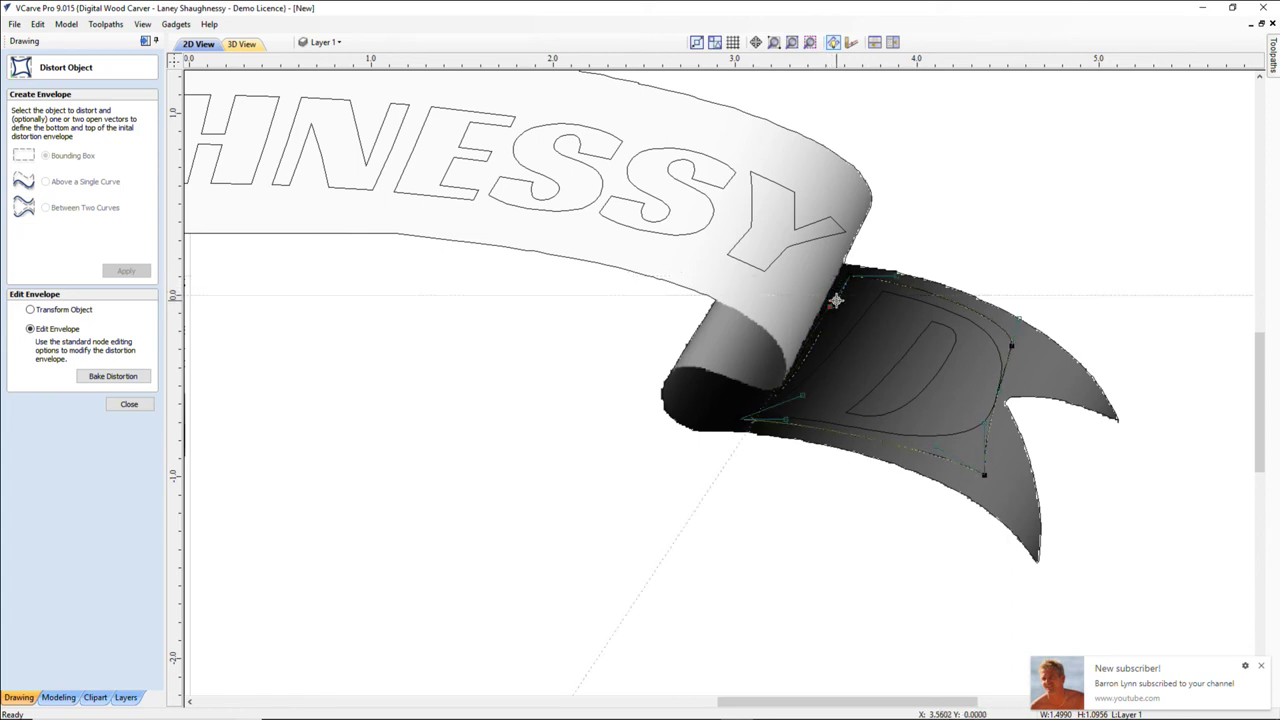
{"action": "left_click", "coordinate": [806, 393]}
{"action": "left_click", "coordinate": [739, 419]}
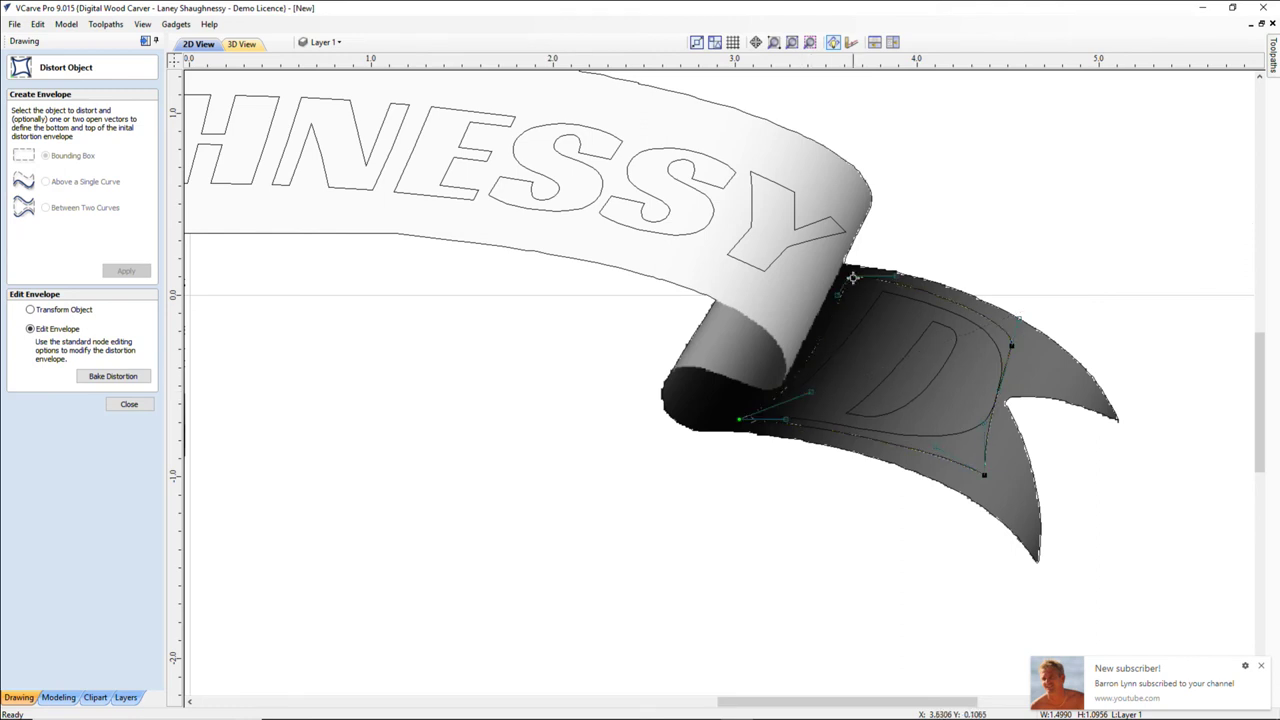
{"action": "mouse_move", "coordinate": [850, 277]}
{"action": "left_mouse_down"}
{"action": "mouse_move", "coordinate": [836, 249]}
{"action": "mouse_move", "coordinate": [882, 264]}
{"action": "mouse_move", "coordinate": [871, 266]}
{"action": "left_mouse_up"}
{"action": "left_click", "coordinate": [874, 302]}
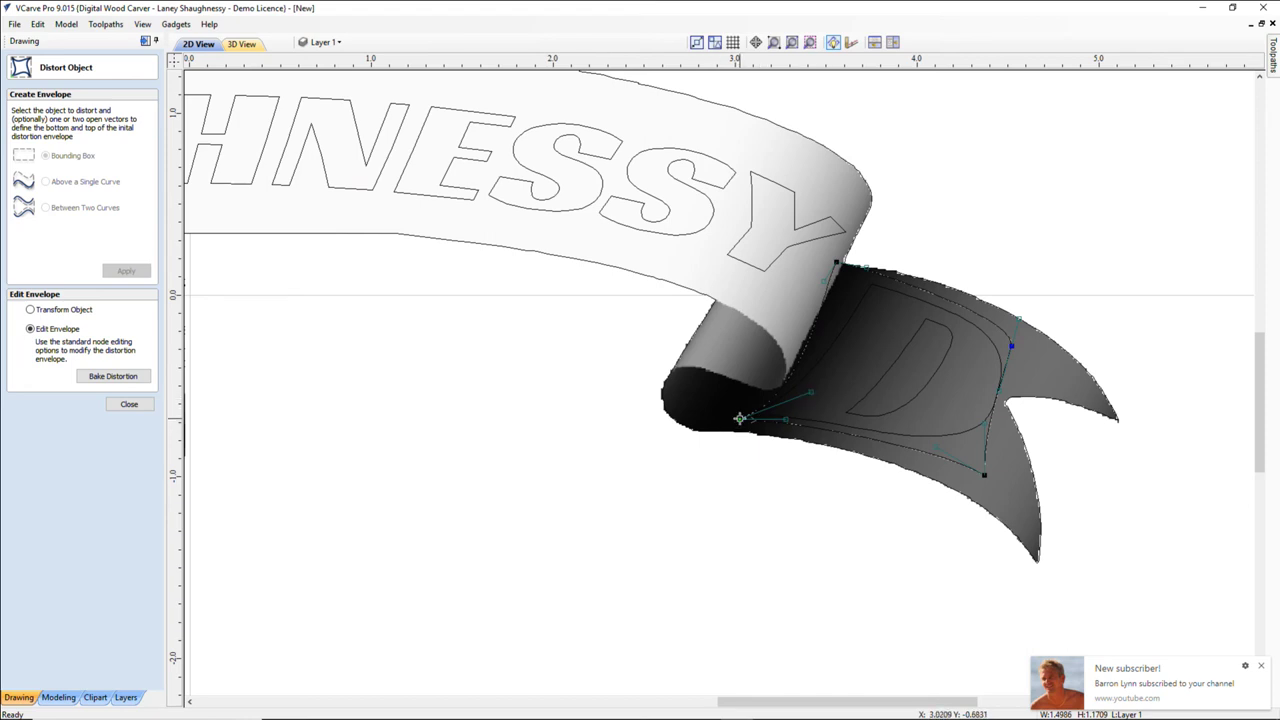
{"action": "left_click_drag", "start_coordinate": [740, 420], "coordinate": [760, 412]}
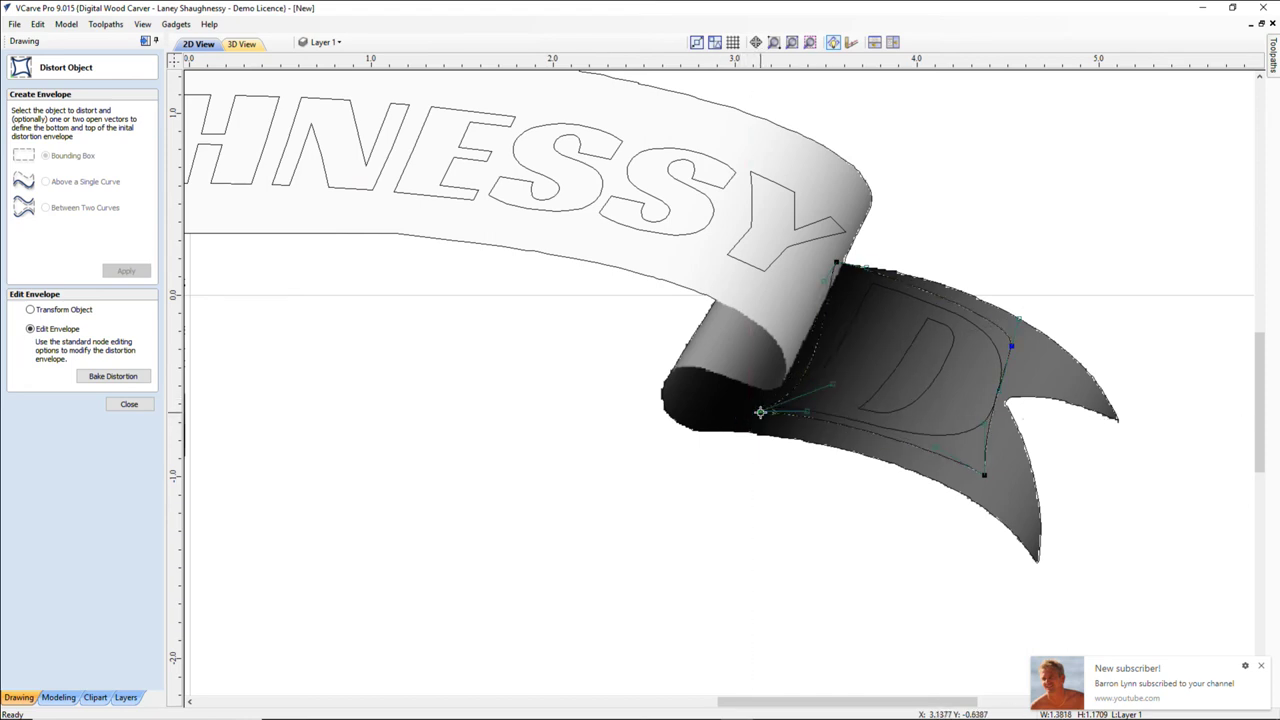
- Reselect the D after it was deselected and readjust the envelope's left node
{"action": "left_click", "coordinate": [890, 518]}
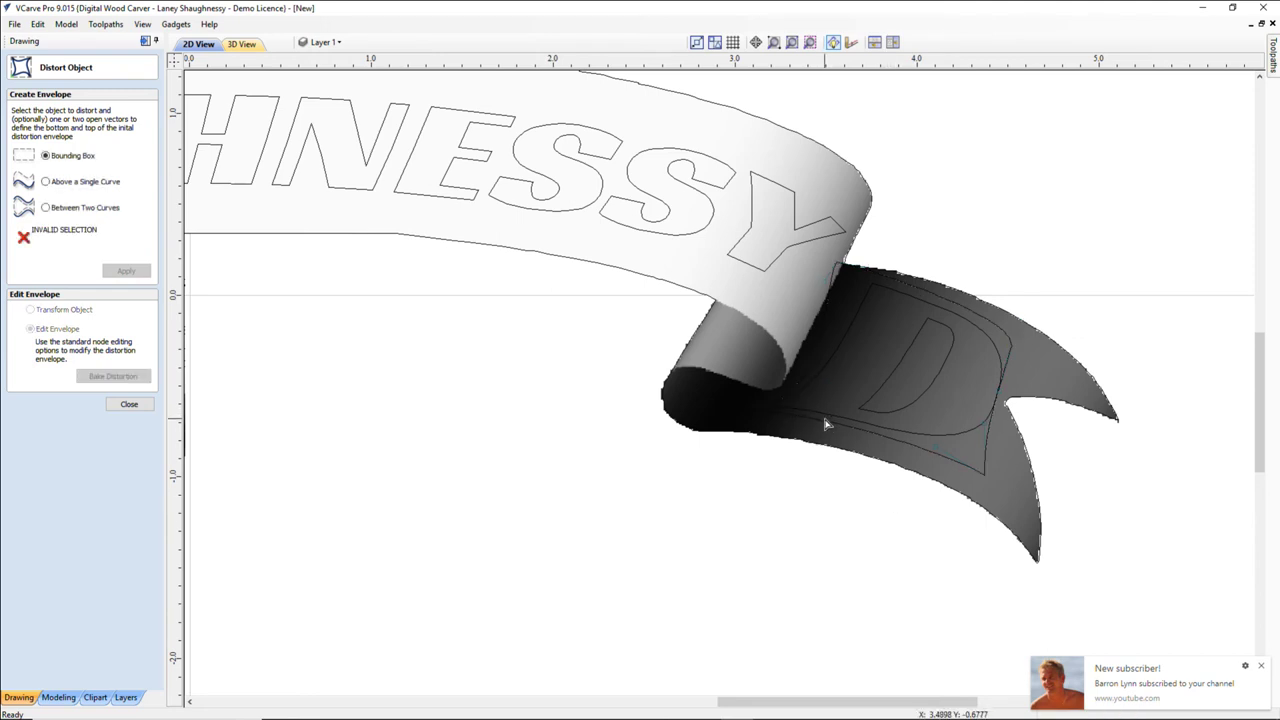
{"action": "scroll", "coordinate": [826, 420], "scroll_direction": "up", "scroll_amount": 3}
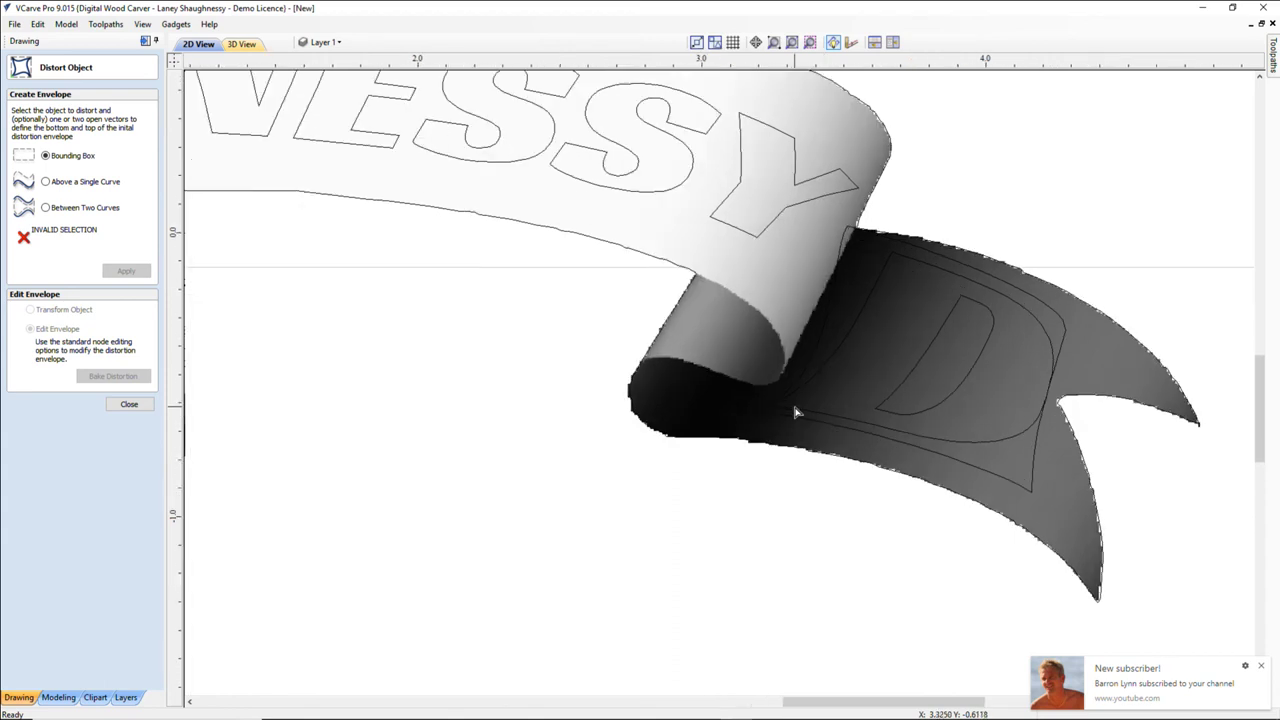
{"action": "scroll", "coordinate": [797, 412], "scroll_direction": "down", "scroll_amount": 3}
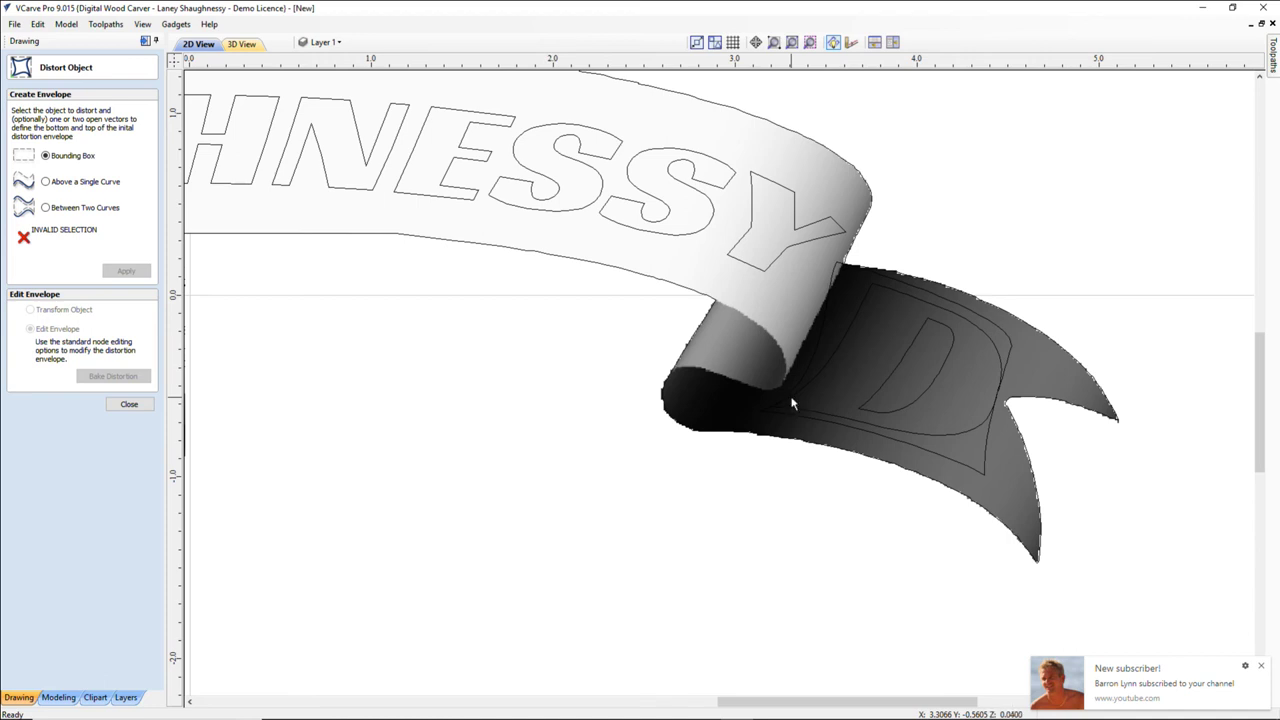
{"action": "left_click", "coordinate": [791, 403]}
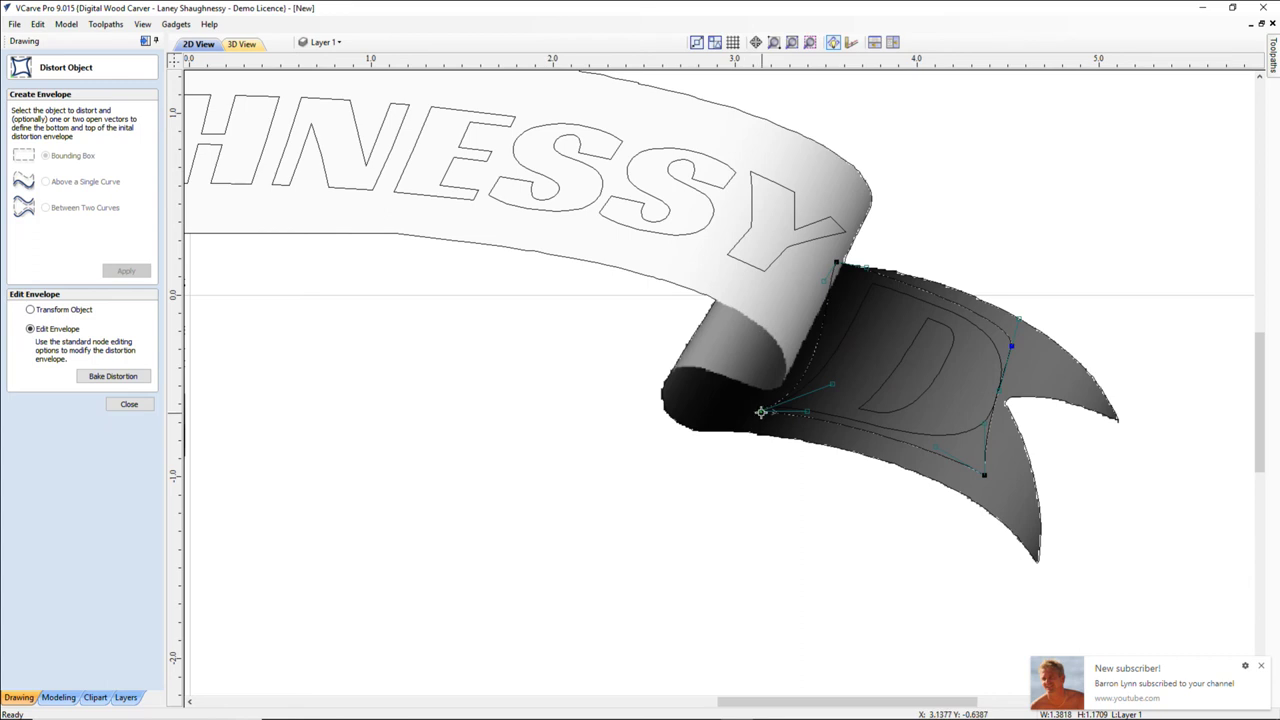
{"action": "left_click_drag", "start_coordinate": [760, 411], "coordinate": [812, 426]}
- Bake the D's distortion permanently, leave the distortion tool and select the reshaped D
{"action": "left_click", "coordinate": [812, 425]}
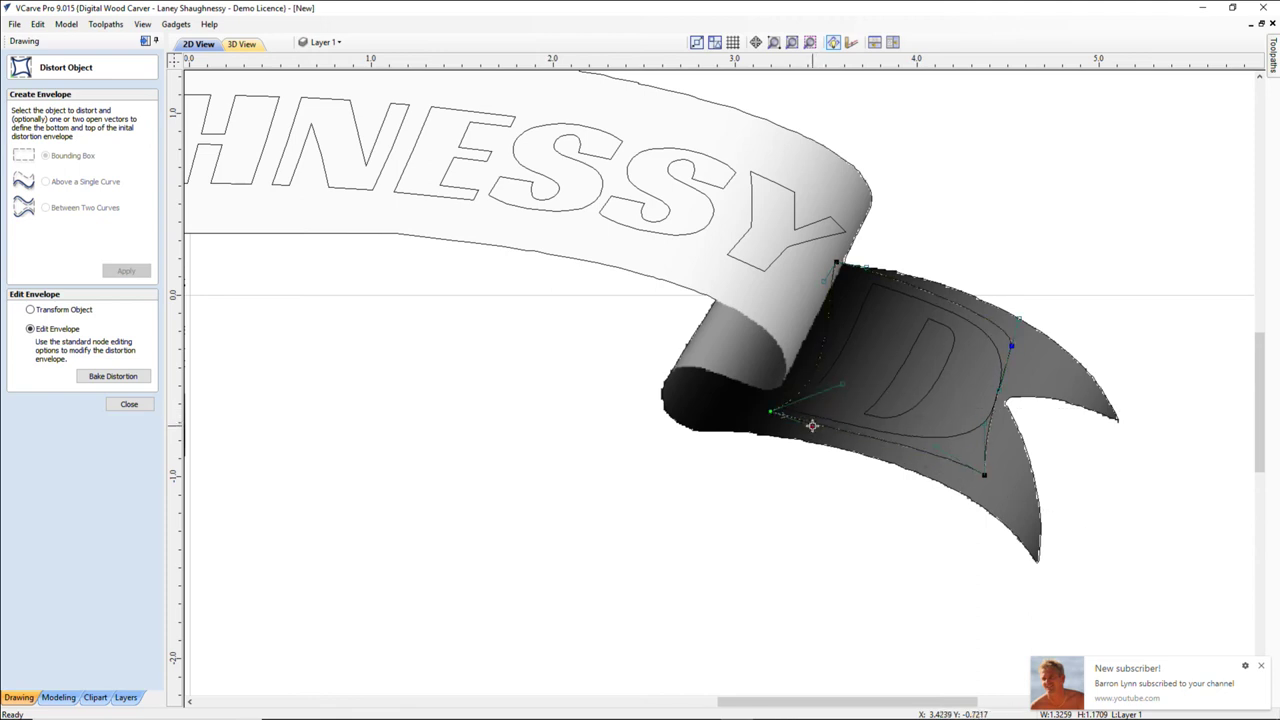
{"action": "left_click", "coordinate": [128, 378]}
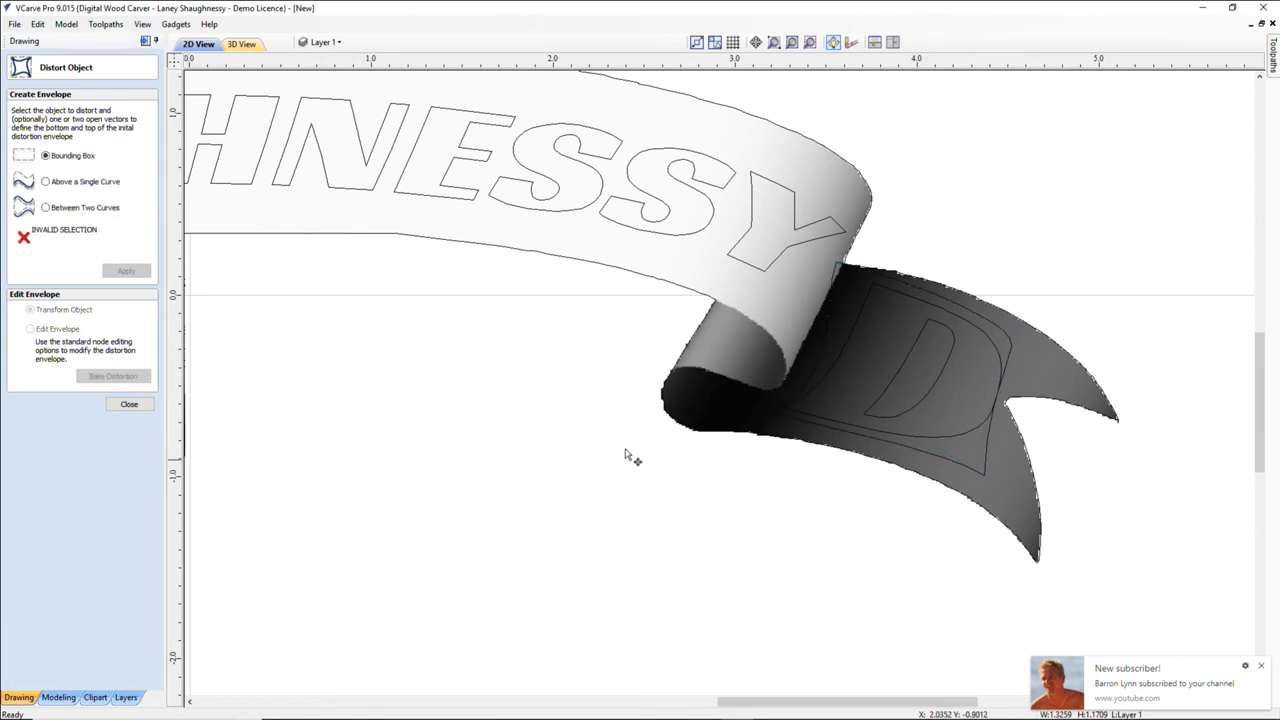
{"action": "key", "text": "Escape"}
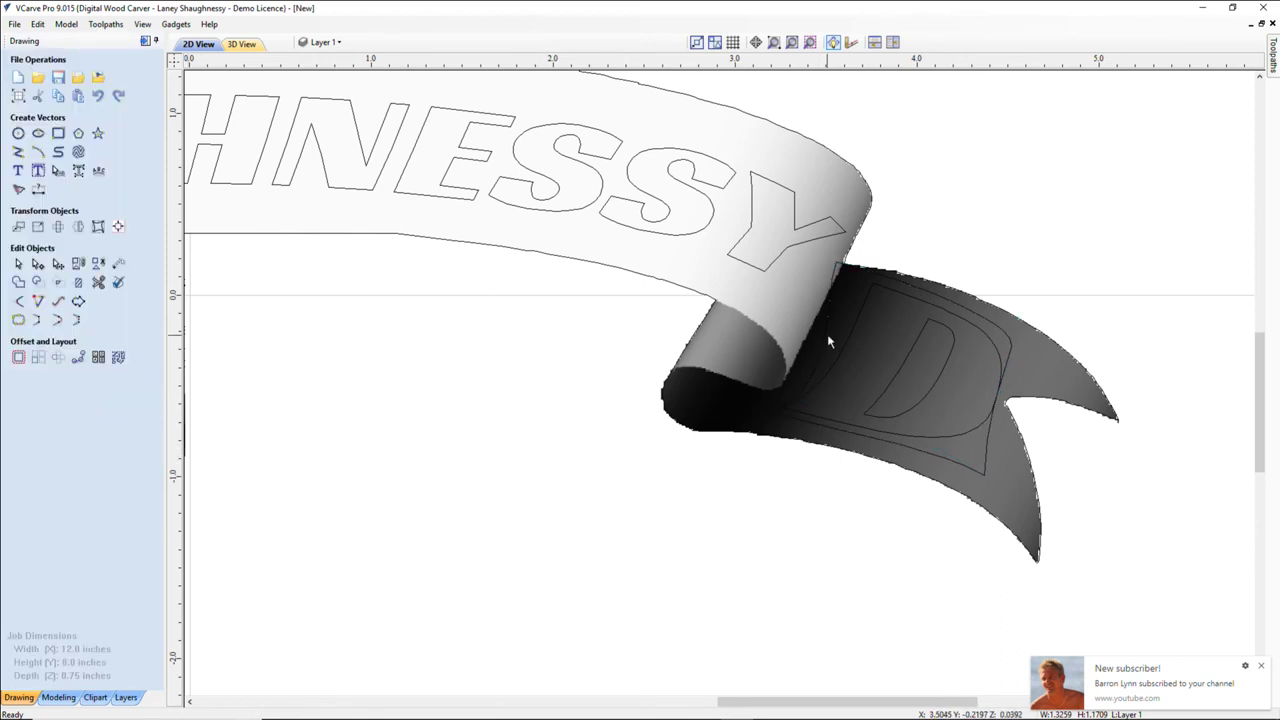
{"action": "left_click", "coordinate": [825, 333]}
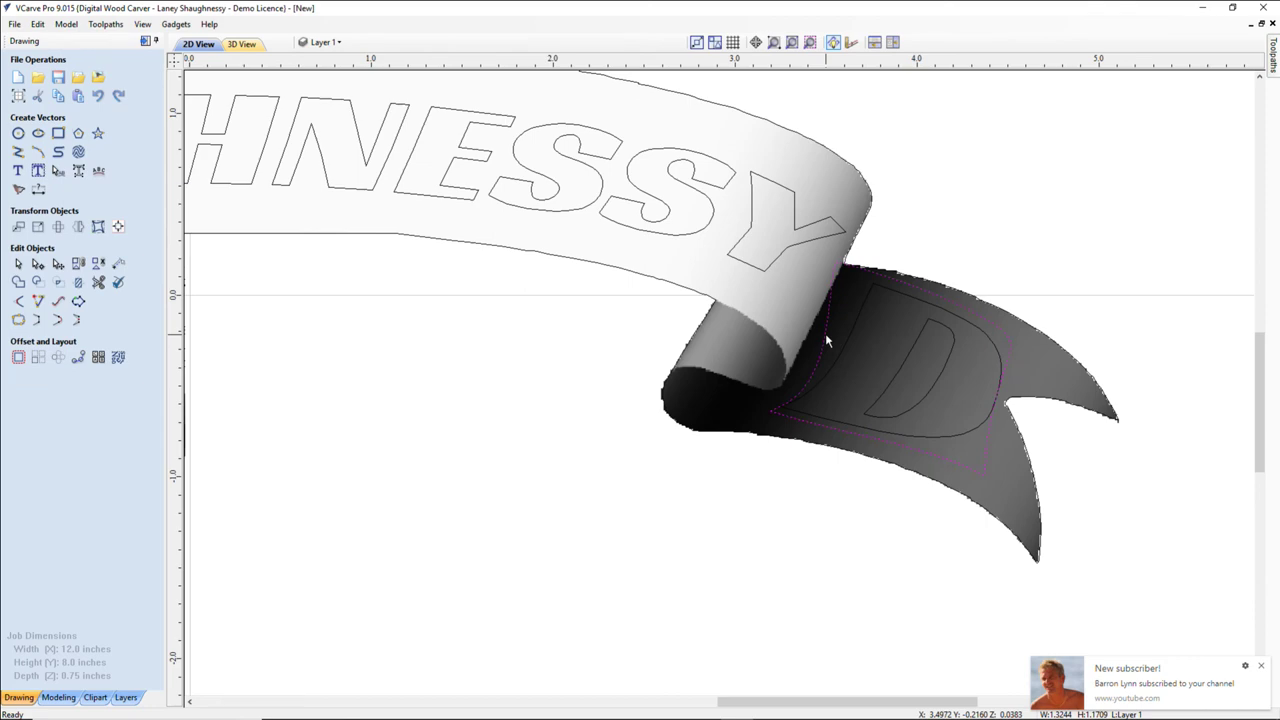
- Collapse the drawing tools panel and bring up the Toolpaths panel with the preview
{"action": "scroll", "coordinate": [862, 462], "scroll_direction": "down", "scroll_amount": 5}
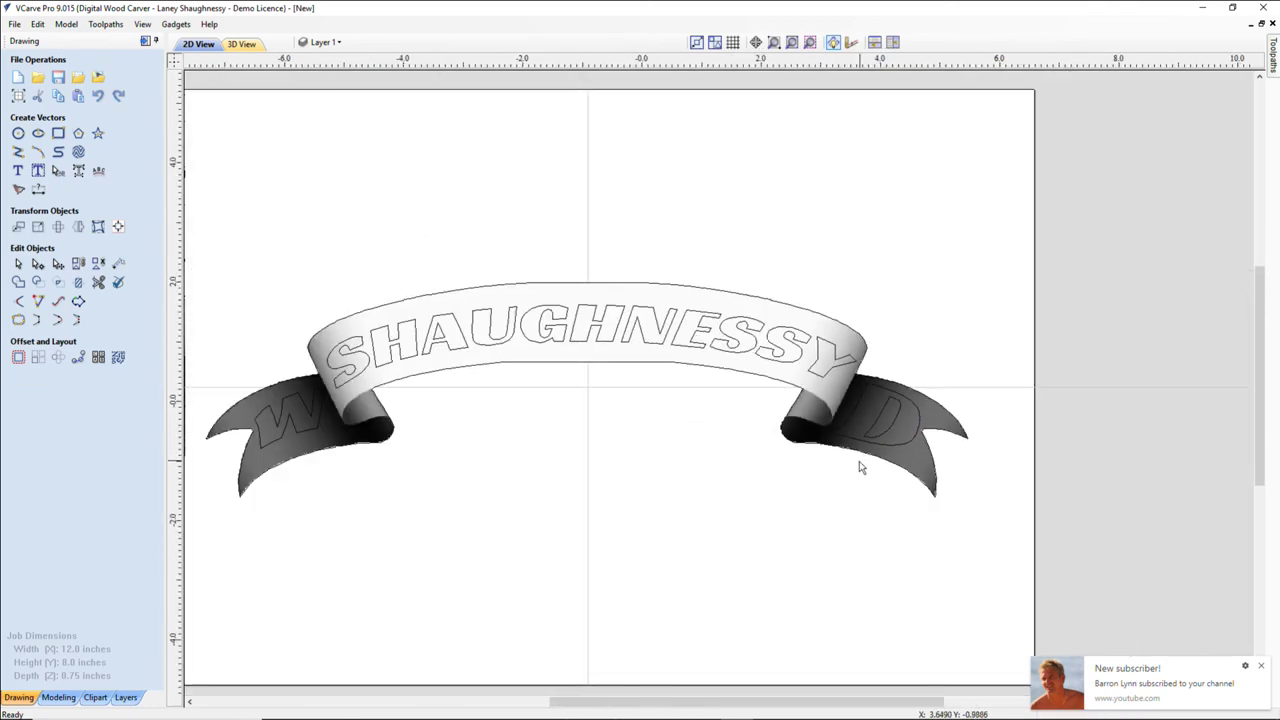
{"action": "scroll", "coordinate": [862, 467], "scroll_direction": "down", "scroll_amount": 1}
{"action": "scroll", "coordinate": [614, 577], "scroll_direction": "up", "scroll_amount": 2}
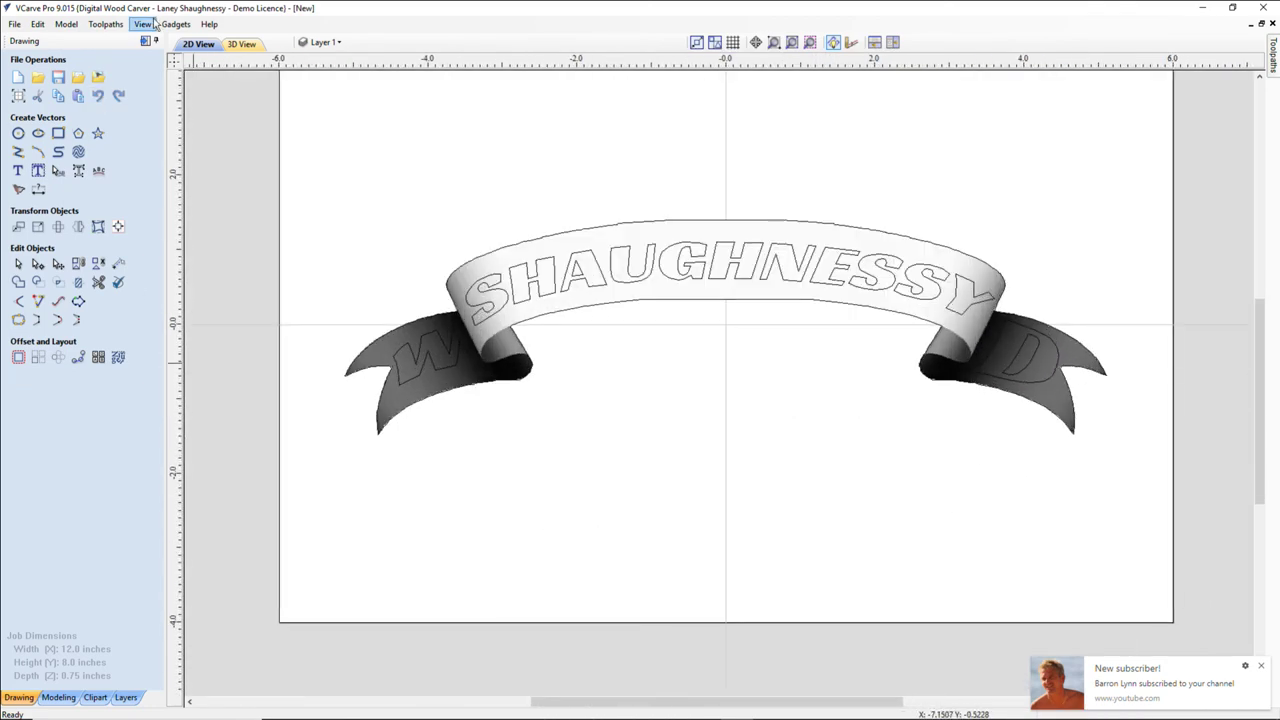
{"action": "left_click", "coordinate": [147, 41]}
{"action": "left_click", "coordinate": [1273, 55]}
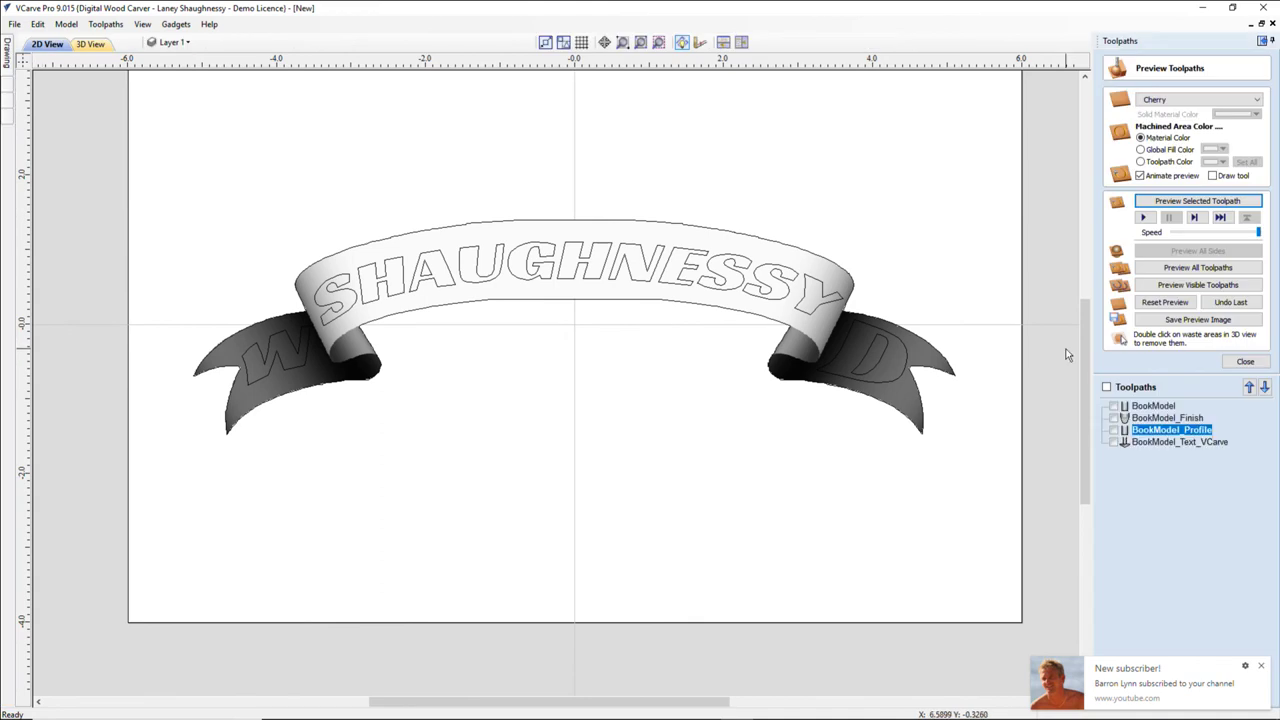
- Create a 3D raster finish toolpath named BannerModel with the 46286 Tapered Ball Nose and calculate it
{"action": "left_click", "coordinate": [1245, 362]}
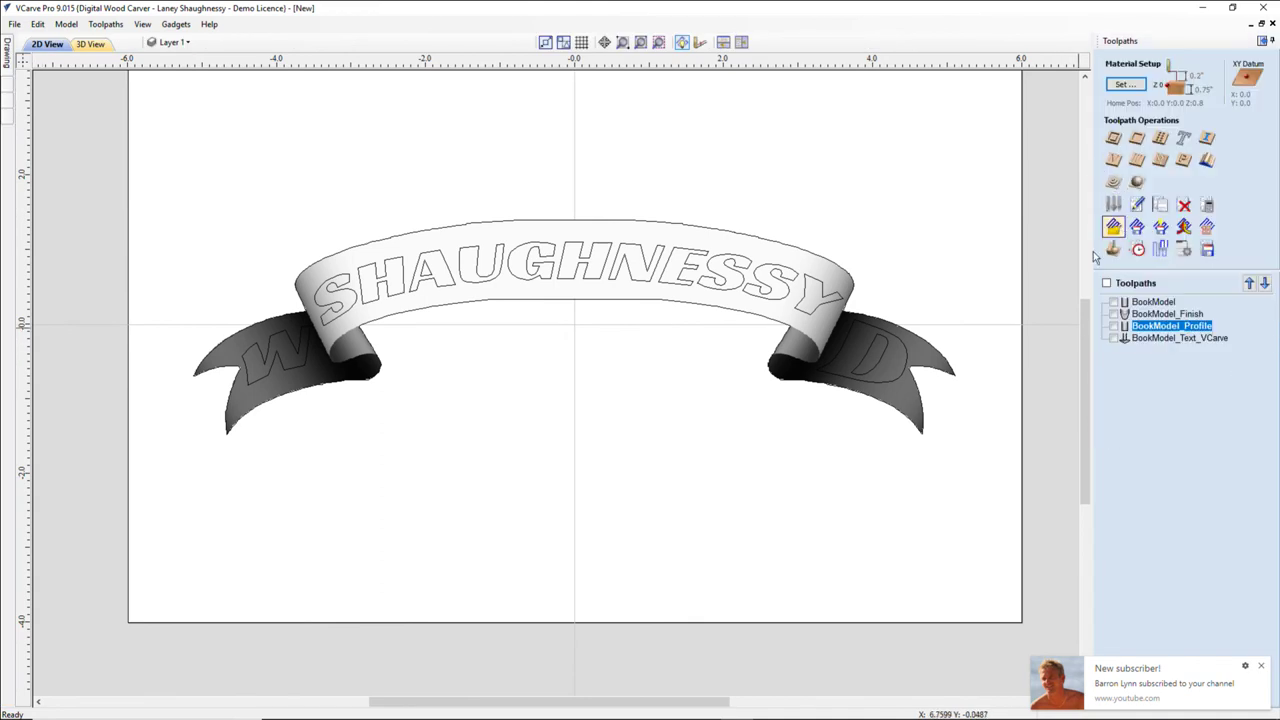
{"action": "mouse_move", "coordinate": [10, 88]}
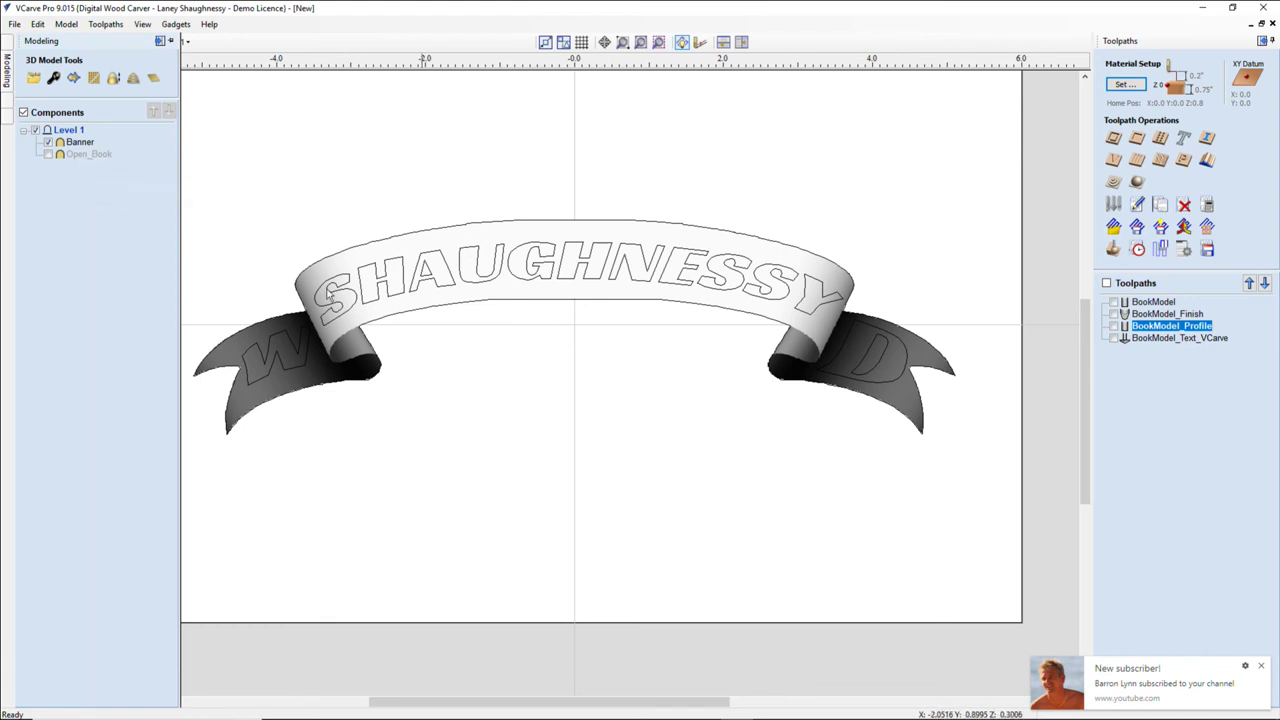
{"action": "left_click", "coordinate": [1138, 183]}
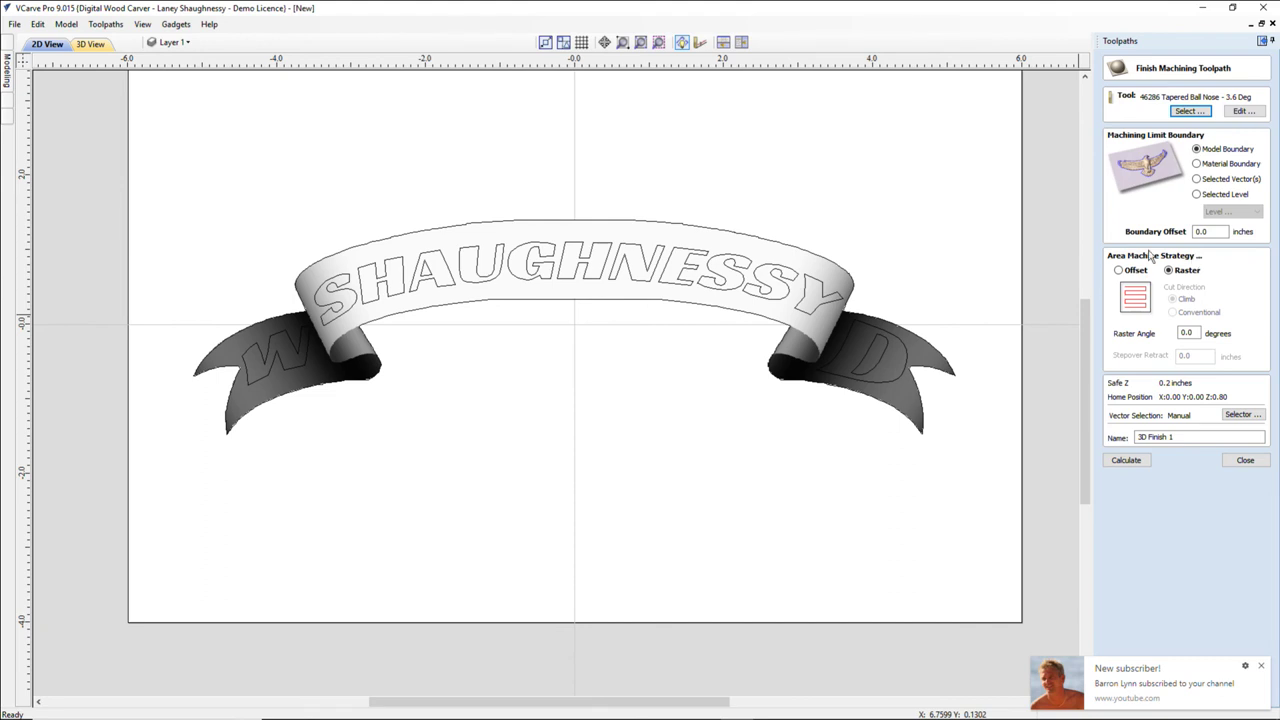
{"action": "left_click", "coordinate": [1150, 437]}
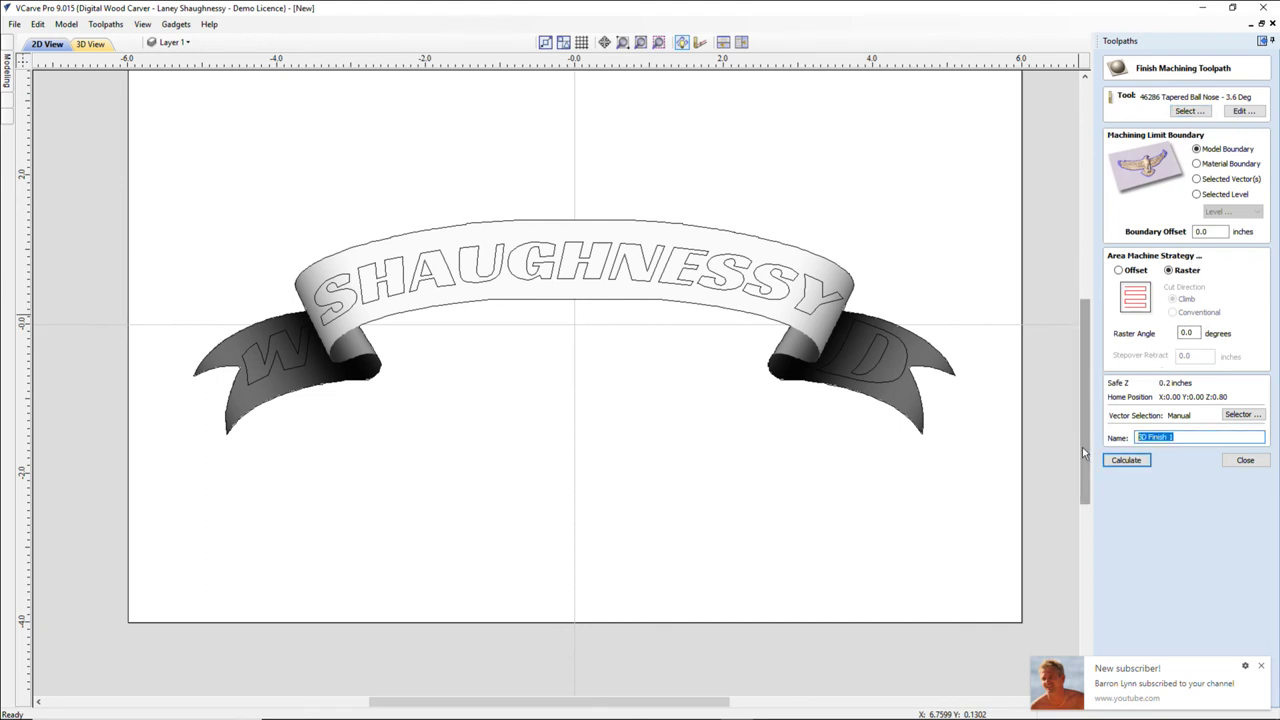
{"action": "type", "text": "BannerModel"}
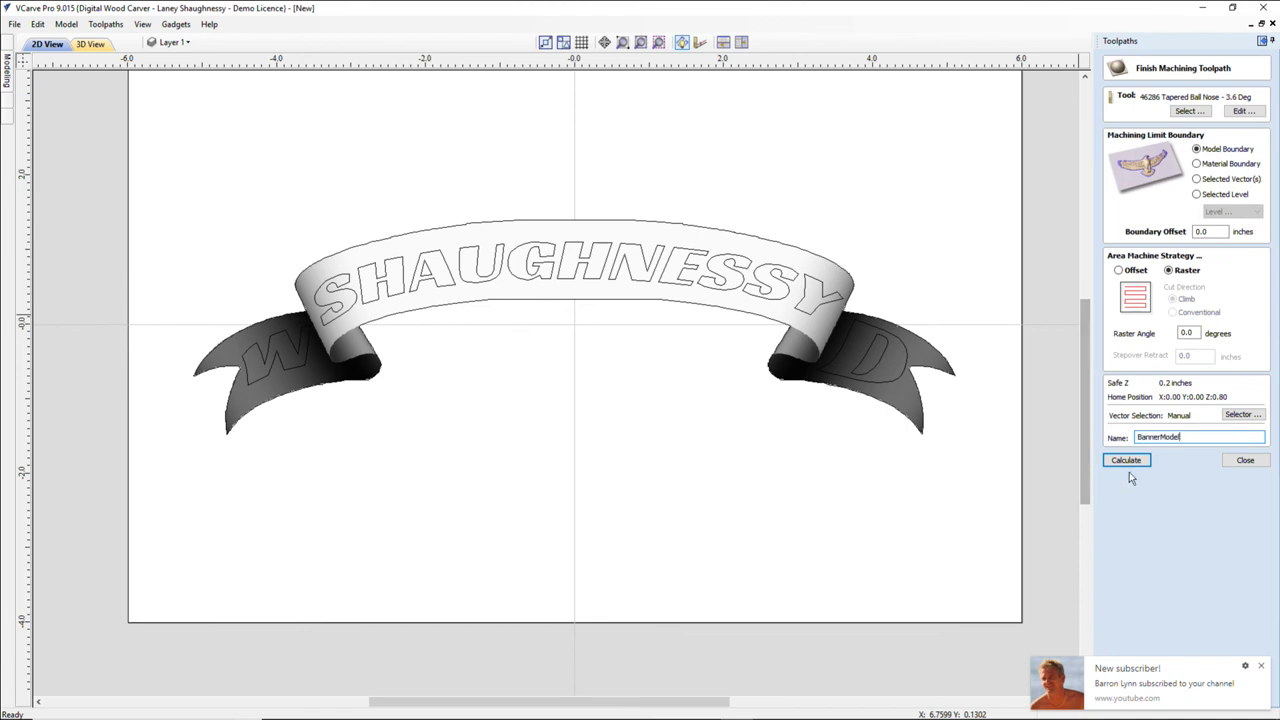
{"action": "left_click", "coordinate": [1126, 461]}
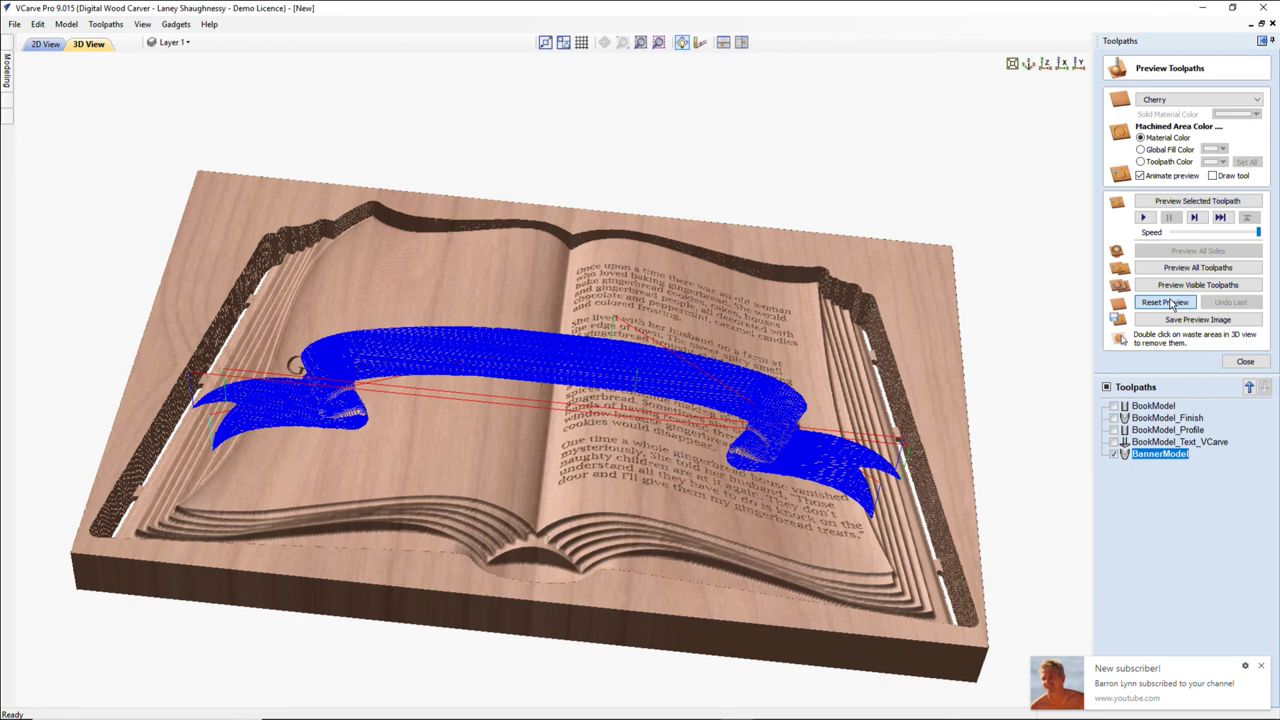
- Reset the preview, set simulation quality to Standard, simulate BannerModel in cherry, then close the preview
{"action": "left_click", "coordinate": [1172, 303]}
{"action": "left_click", "coordinate": [1183, 203]}
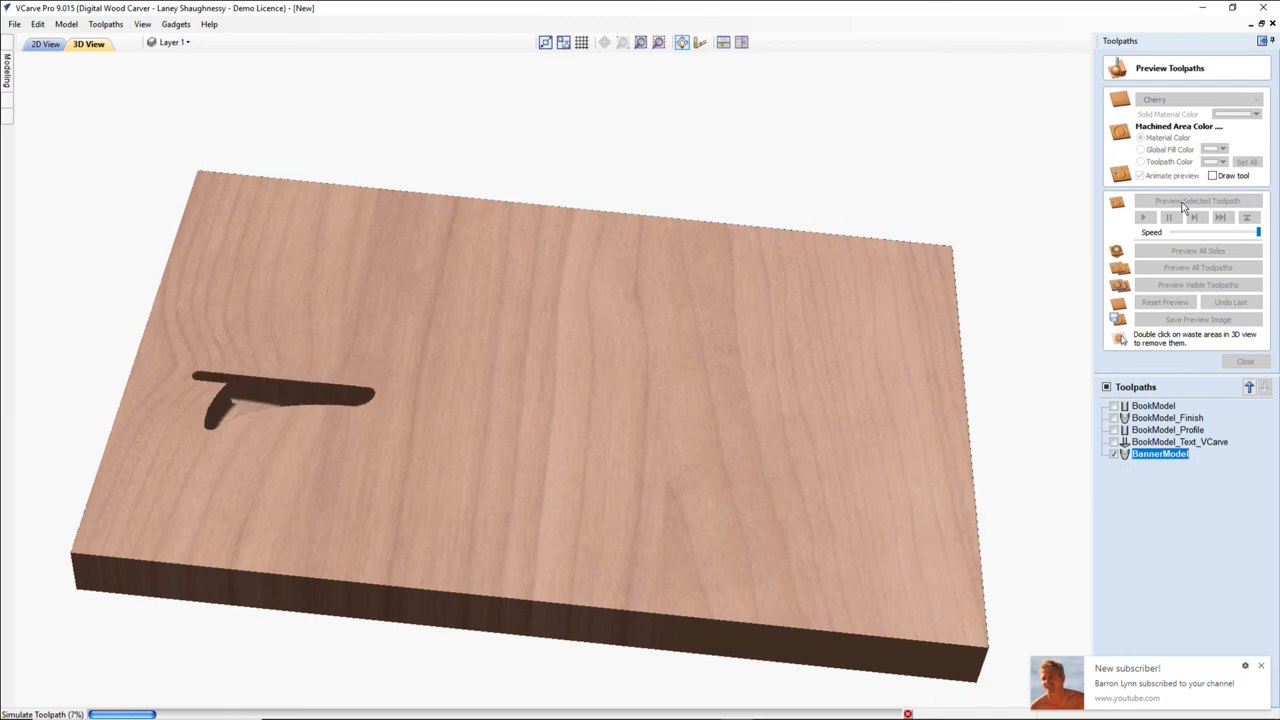
{"action": "mouse_move", "coordinate": [955, 710]}
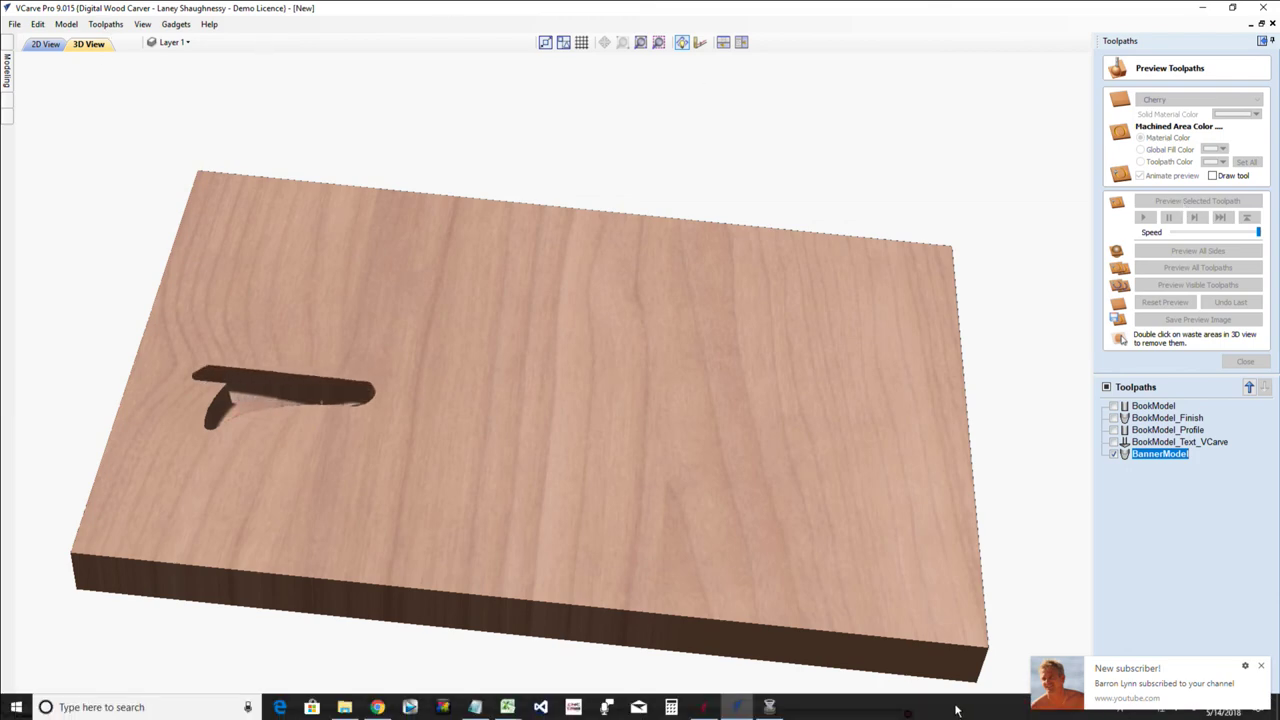
{"action": "left_click", "coordinate": [120, 25]}
{"action": "mouse_move", "coordinate": [143, 98]}
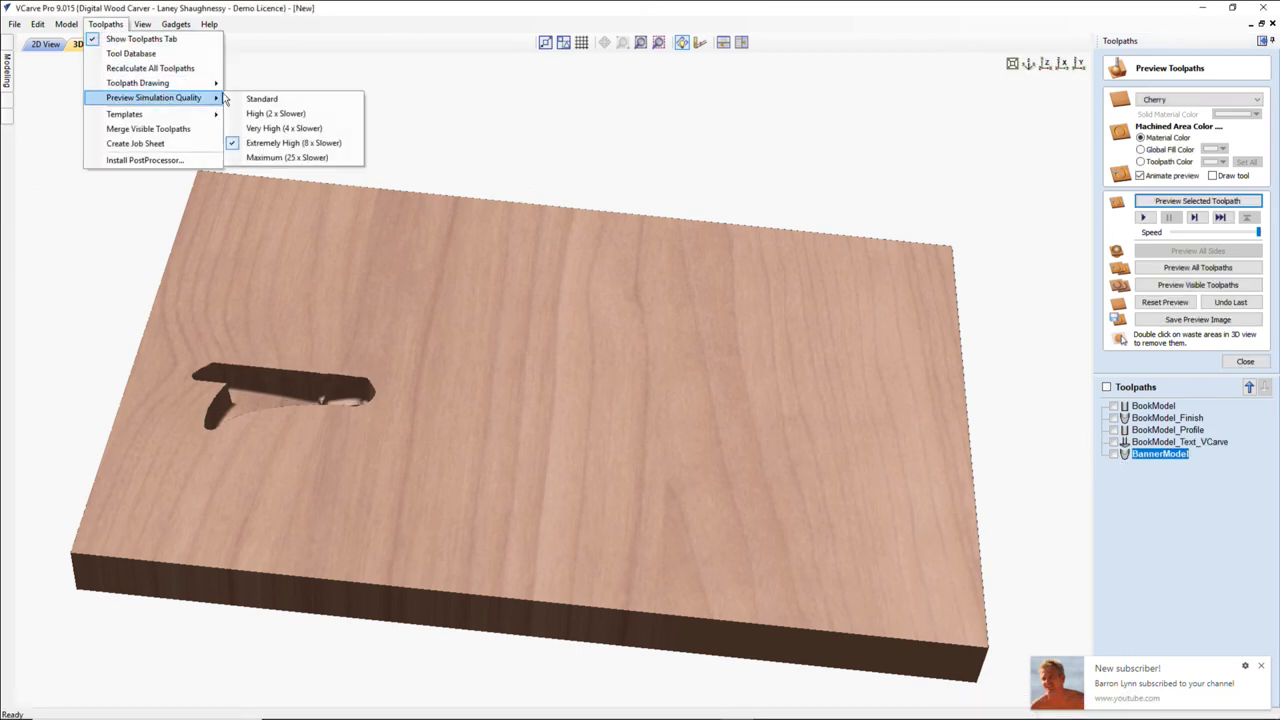
{"action": "left_click", "coordinate": [251, 99]}
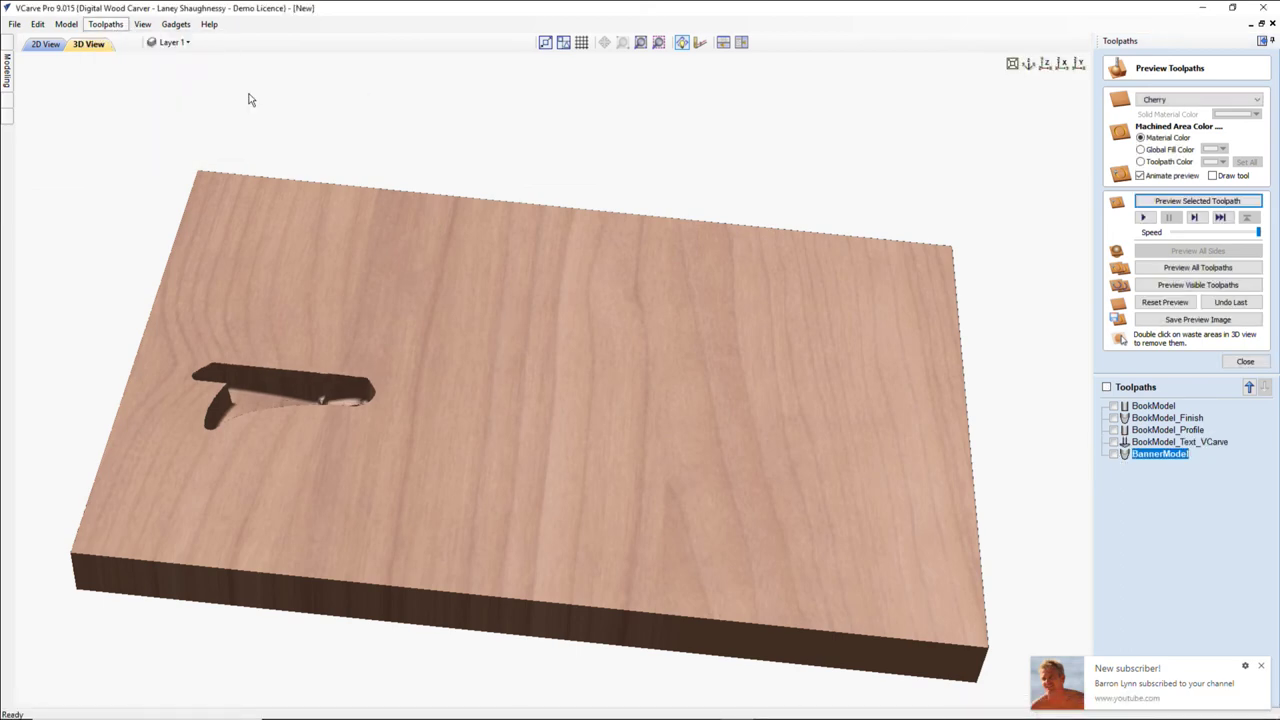
{"action": "left_click", "coordinate": [1178, 204]}
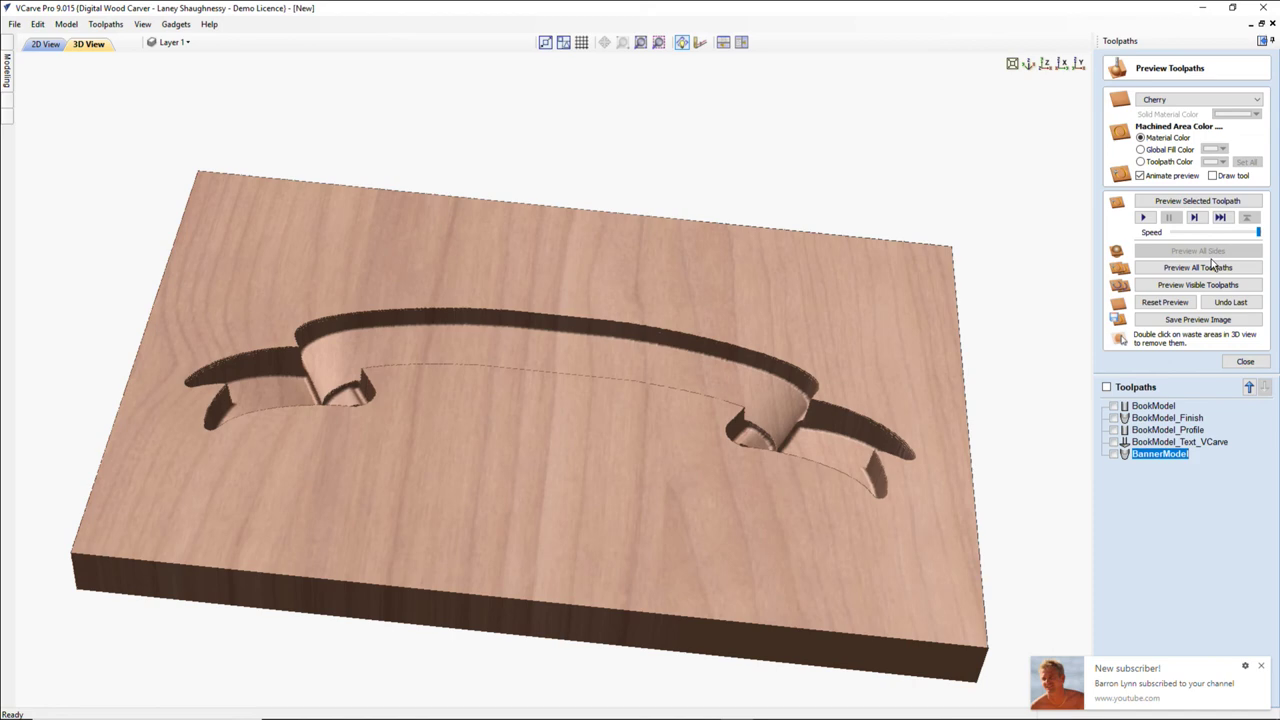
{"action": "left_click", "coordinate": [1245, 363]}
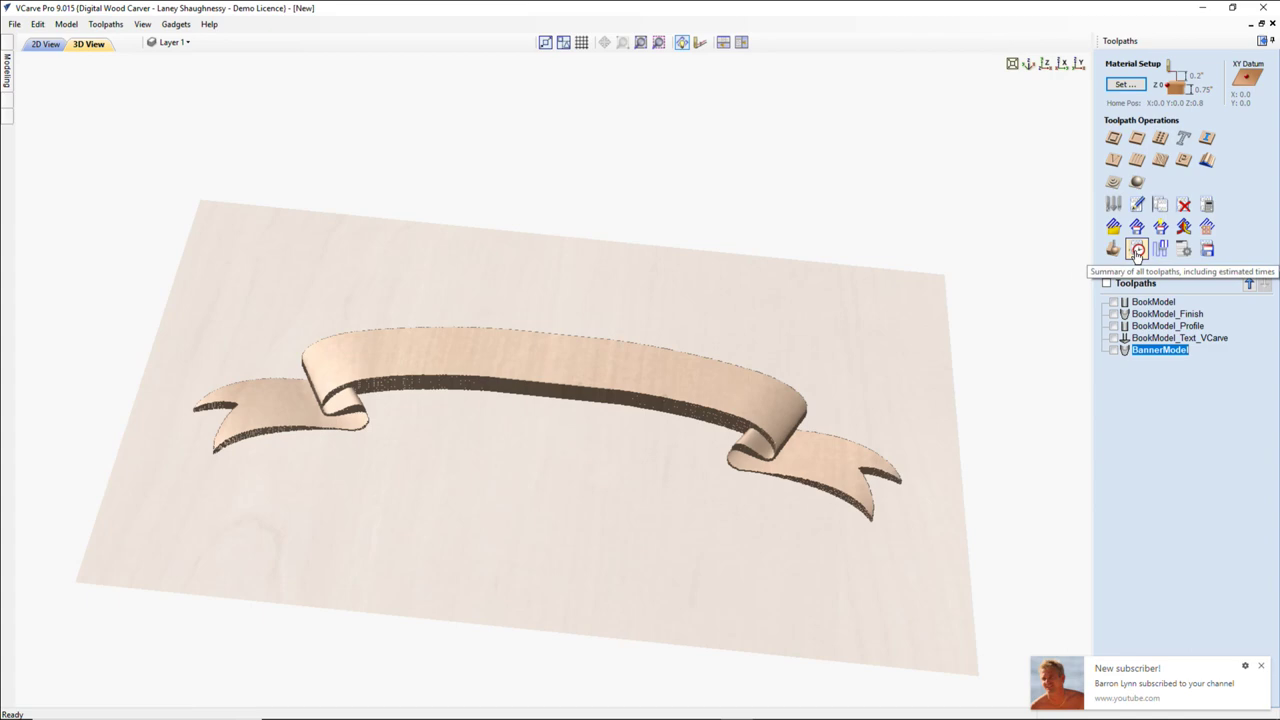
- Show the BookModel, BookModel_Finish, BookModel_Text_VCarve and BookModel_Profile toolpaths
{"action": "left_click", "coordinate": [1113, 302]}
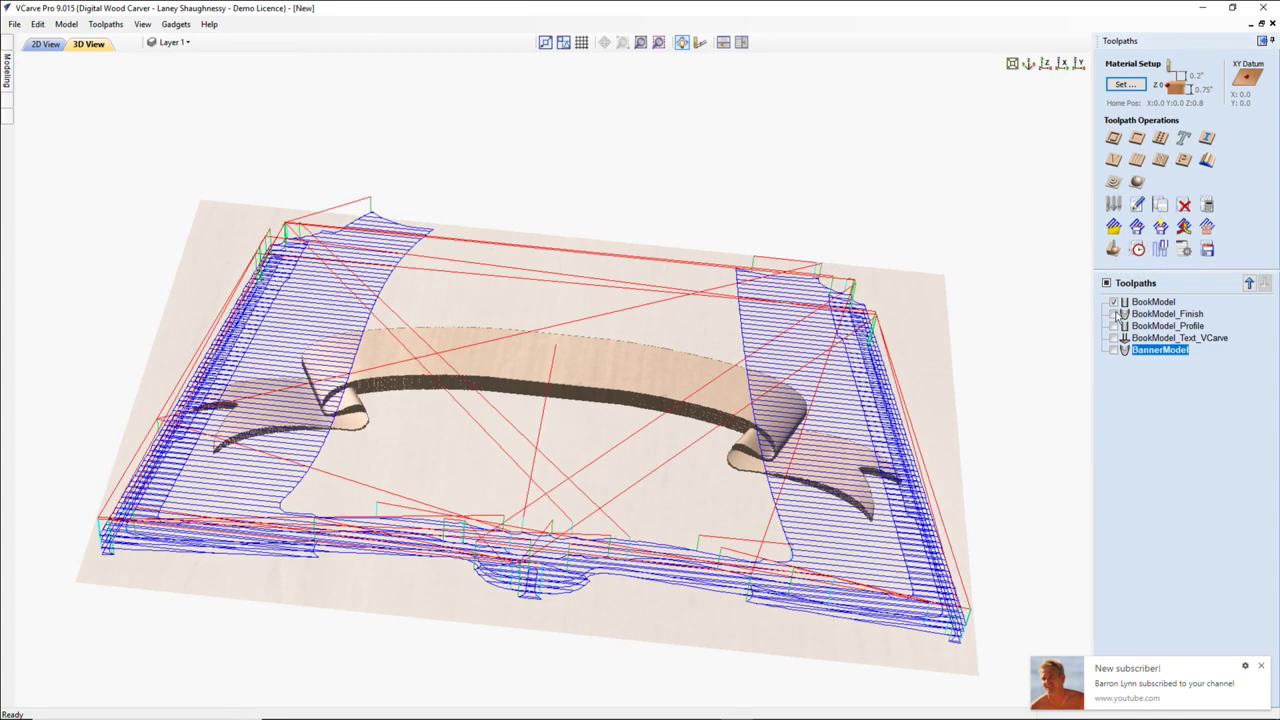
{"action": "left_click", "coordinate": [1113, 314]}
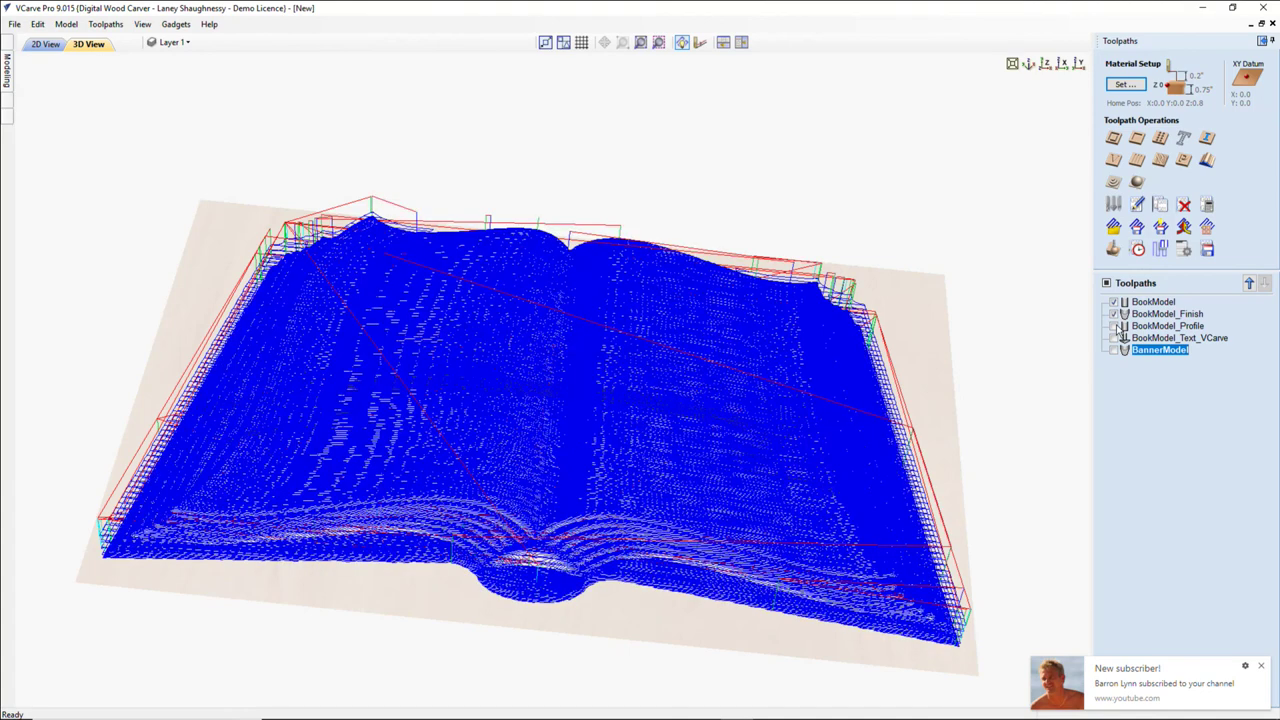
{"action": "left_click", "coordinate": [1114, 338]}
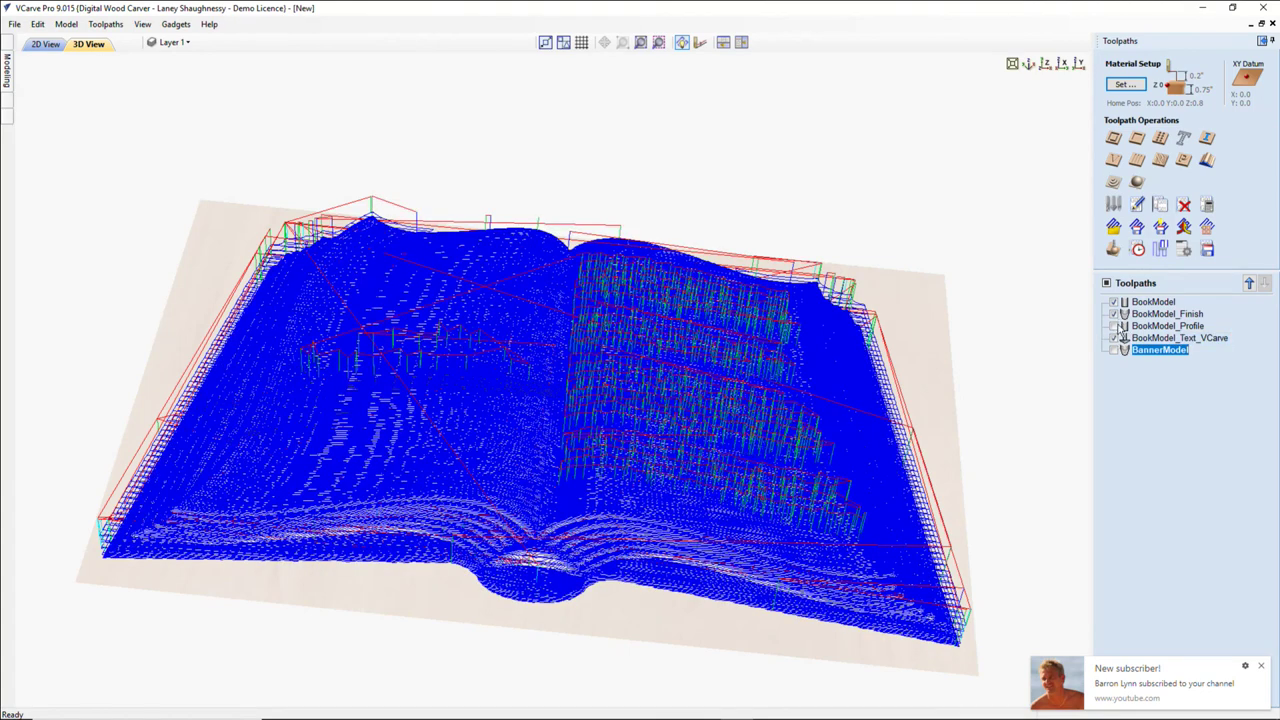
{"action": "left_click", "coordinate": [1114, 326]}
- Move BookModel_Profile below BookModel_Text_VCarve and check the 04:04:39 total machining time
{"action": "left_click", "coordinate": [1135, 327]}
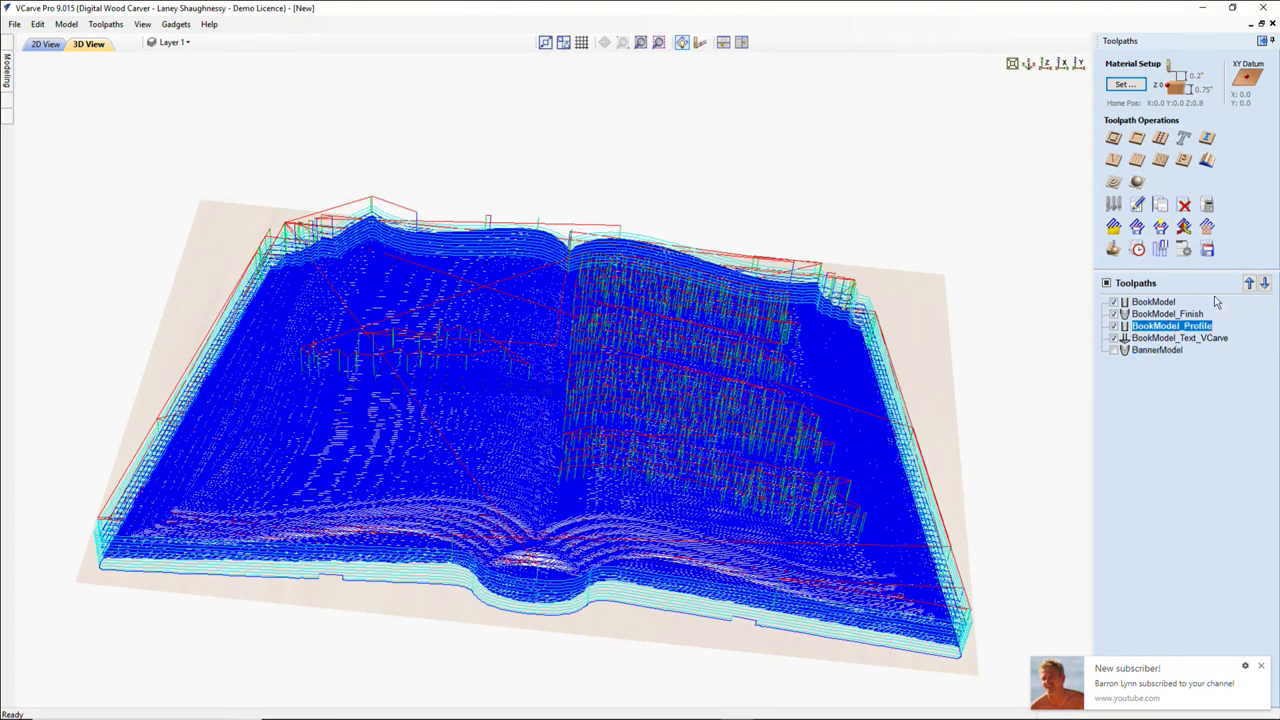
{"action": "left_click", "coordinate": [1264, 284]}
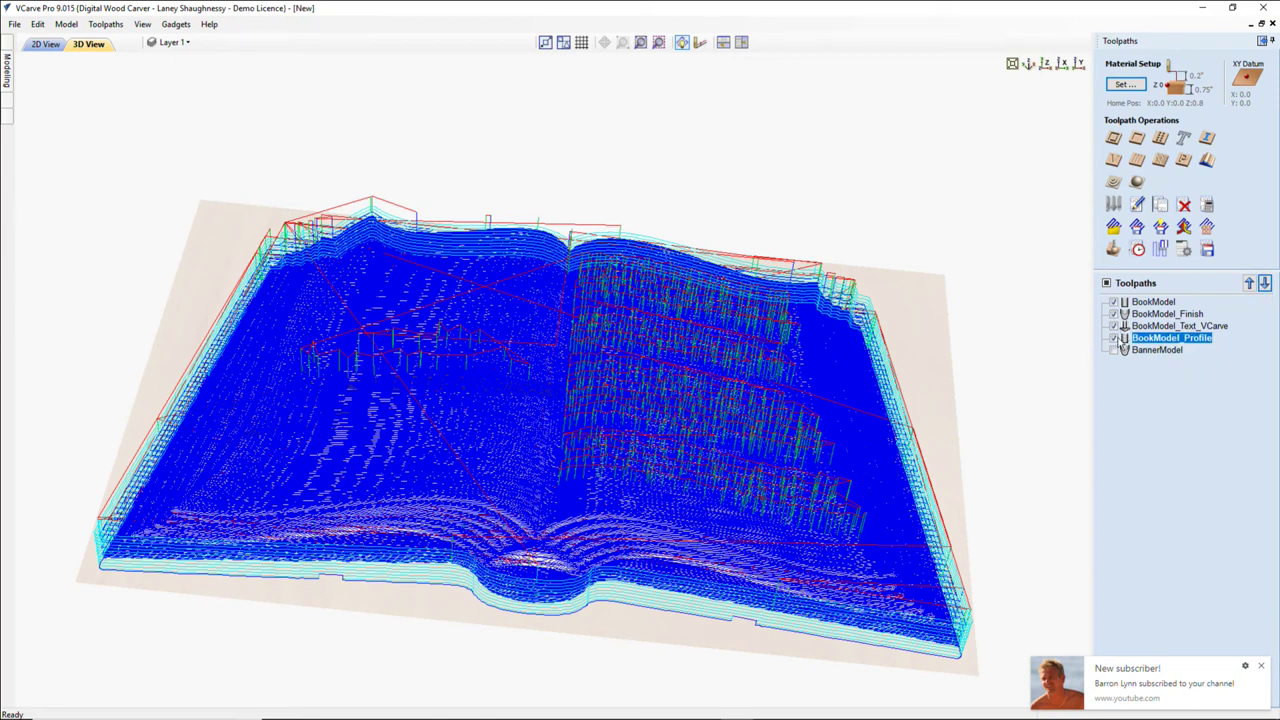
{"action": "left_click", "coordinate": [1137, 250]}
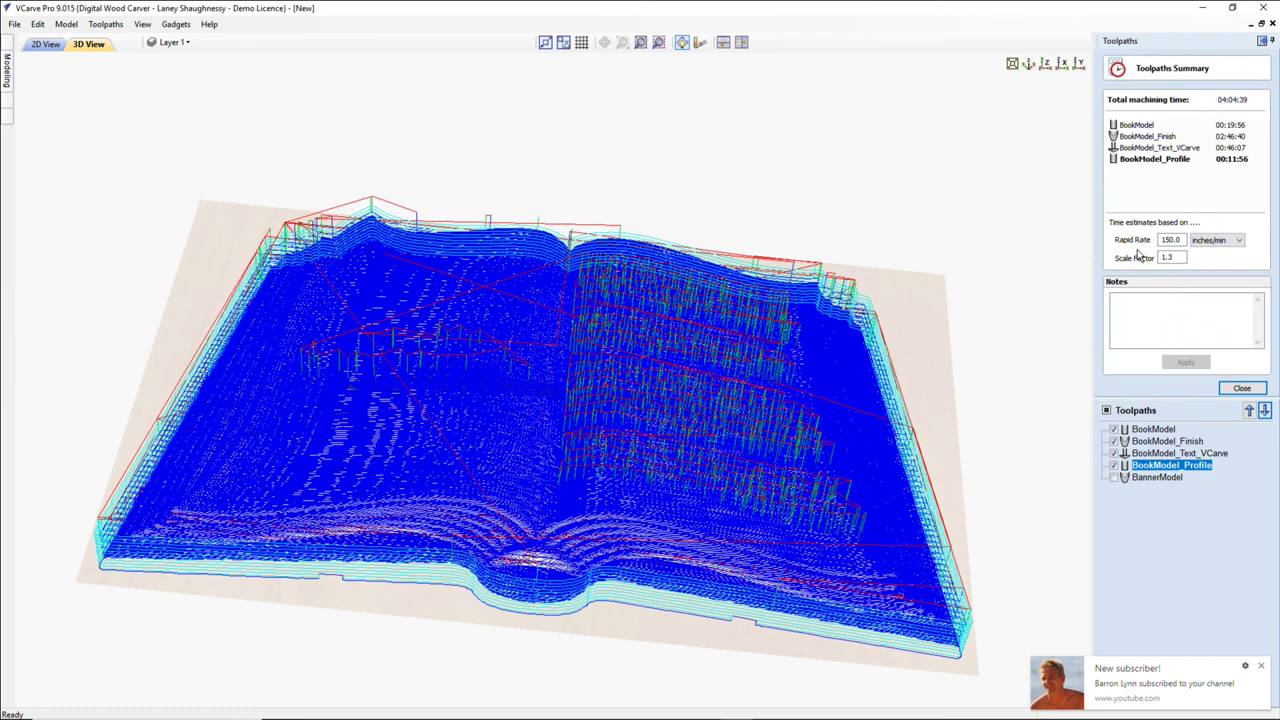
{"action": "left_click", "coordinate": [1240, 389]}
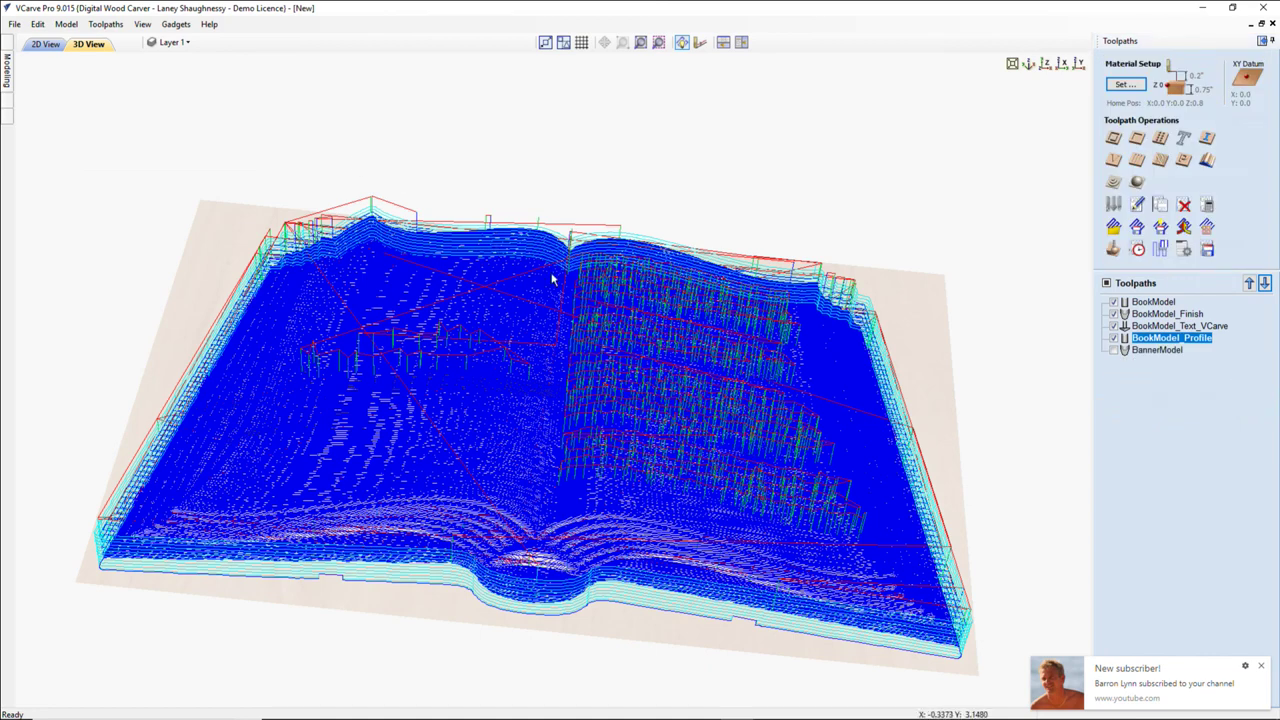
- Hide all toolpaths in the cherry preview and tilt the board to inspect the banner
{"action": "left_click", "coordinate": [1112, 250]}
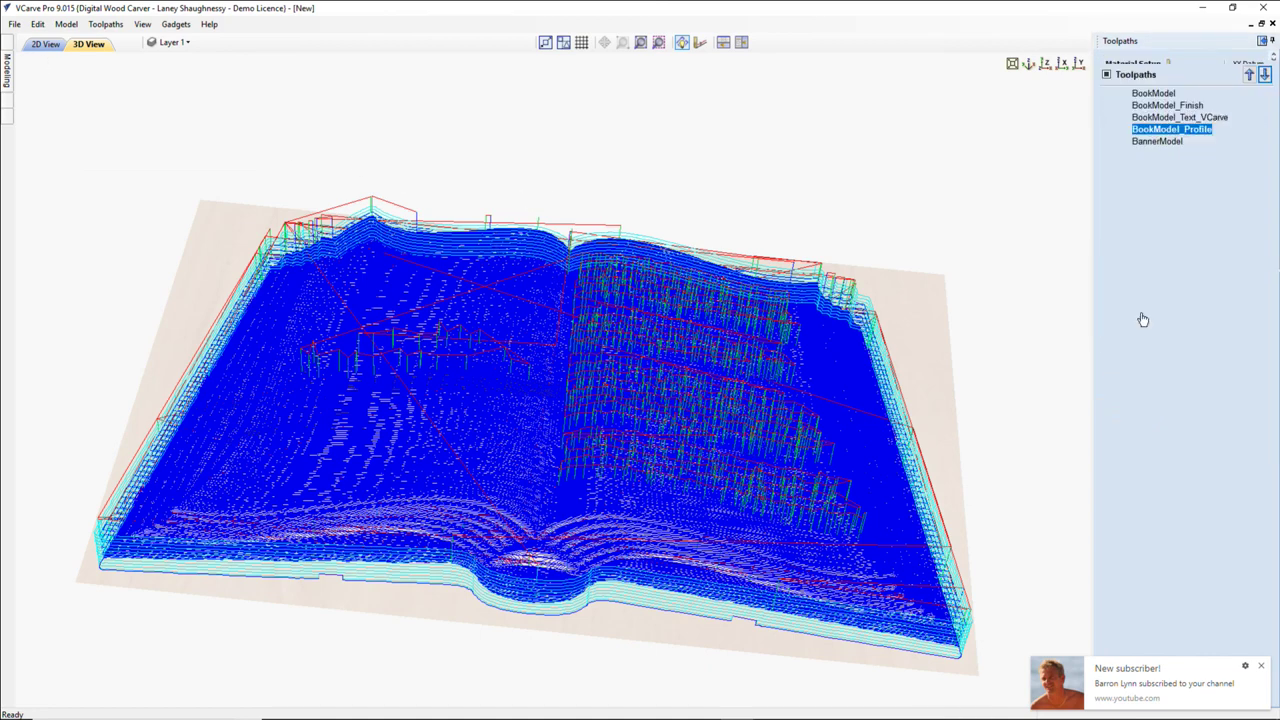
{"action": "left_click", "coordinate": [1107, 388]}
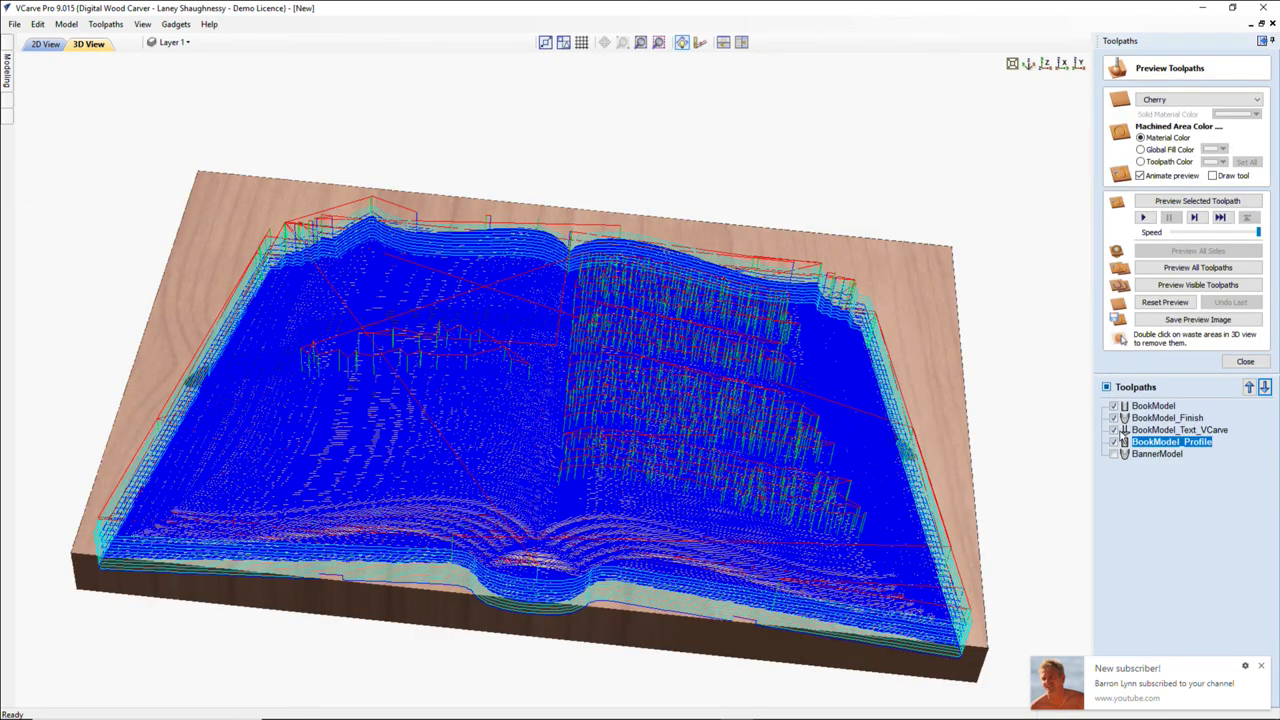
{"action": "left_click_drag", "start_coordinate": [466, 614], "coordinate": [471, 416]}
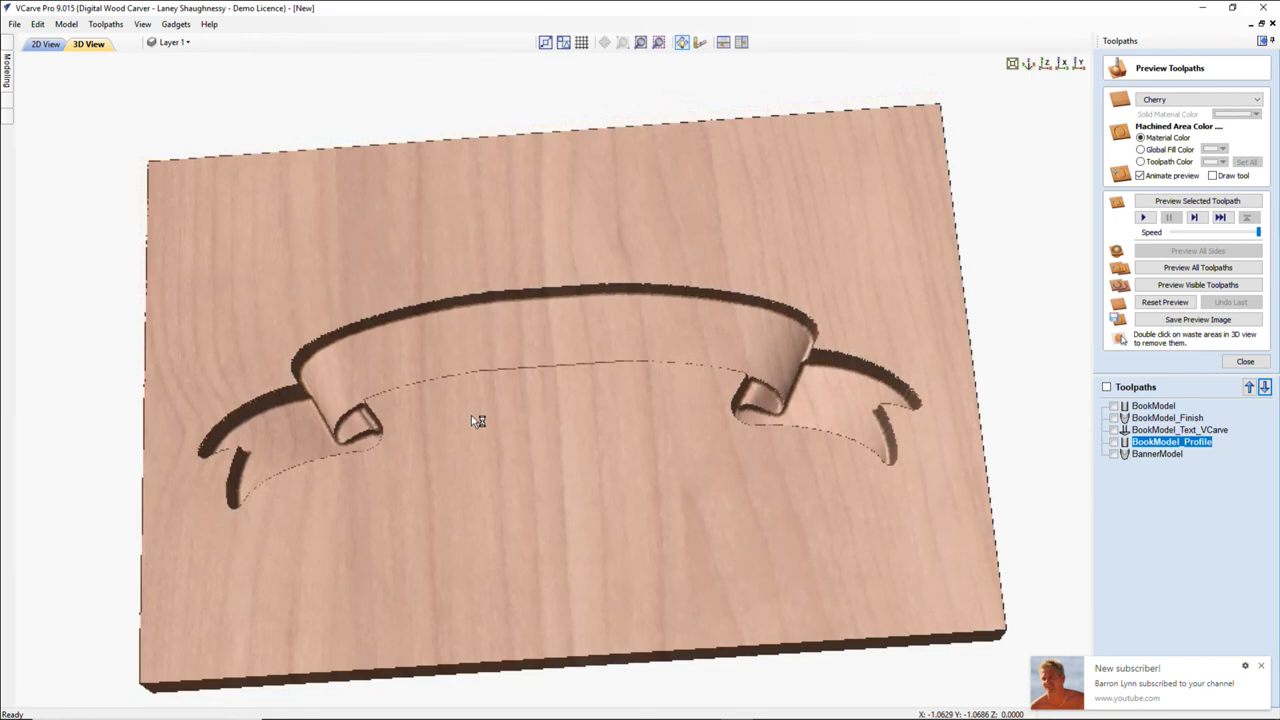
{"action": "left_click", "coordinate": [471, 415]}
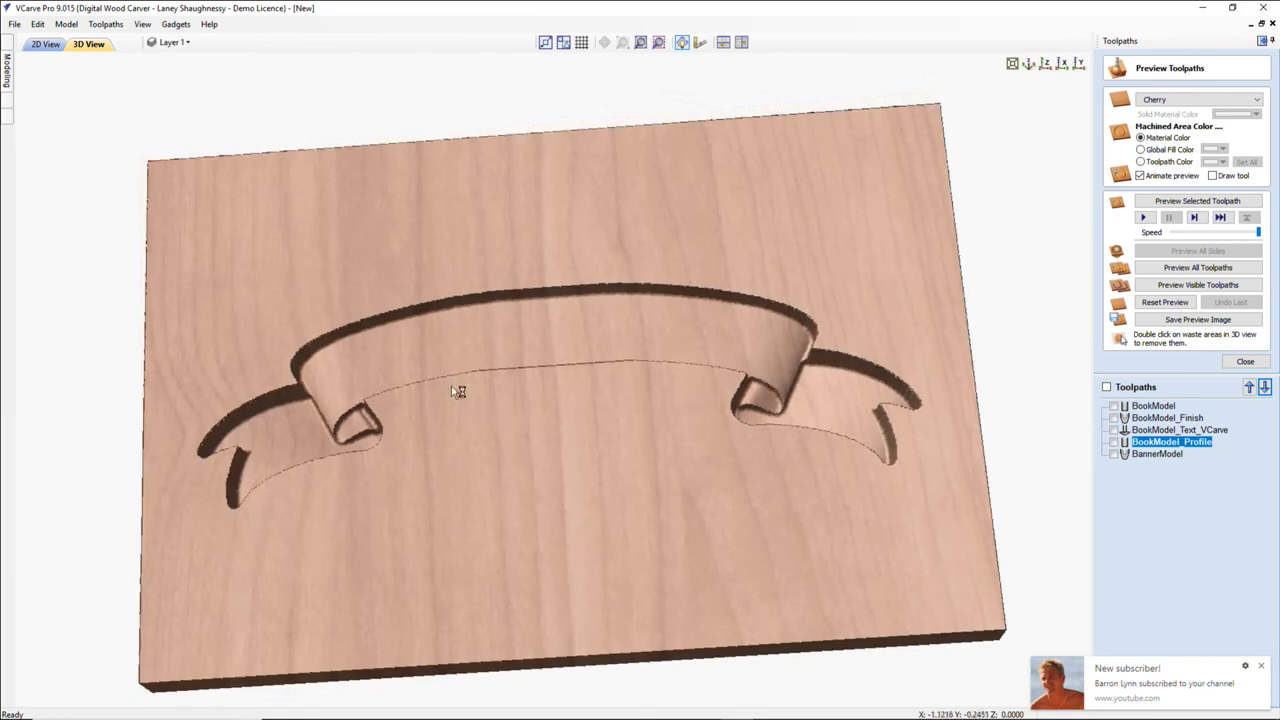
- In the 2D view, select the W, the S and the remaining SHAUGHNESSY outlines, then close the preview
{"action": "left_click", "coordinate": [46, 44]}
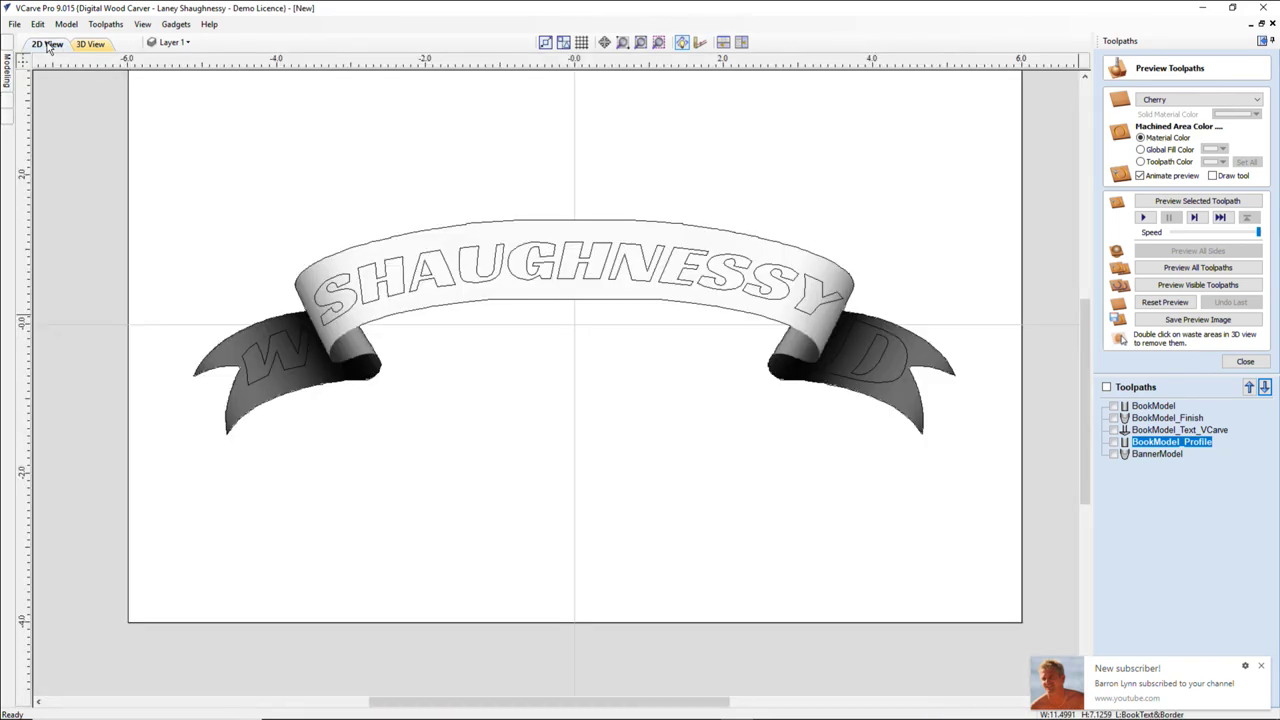
{"action": "left_click", "coordinate": [267, 352]}
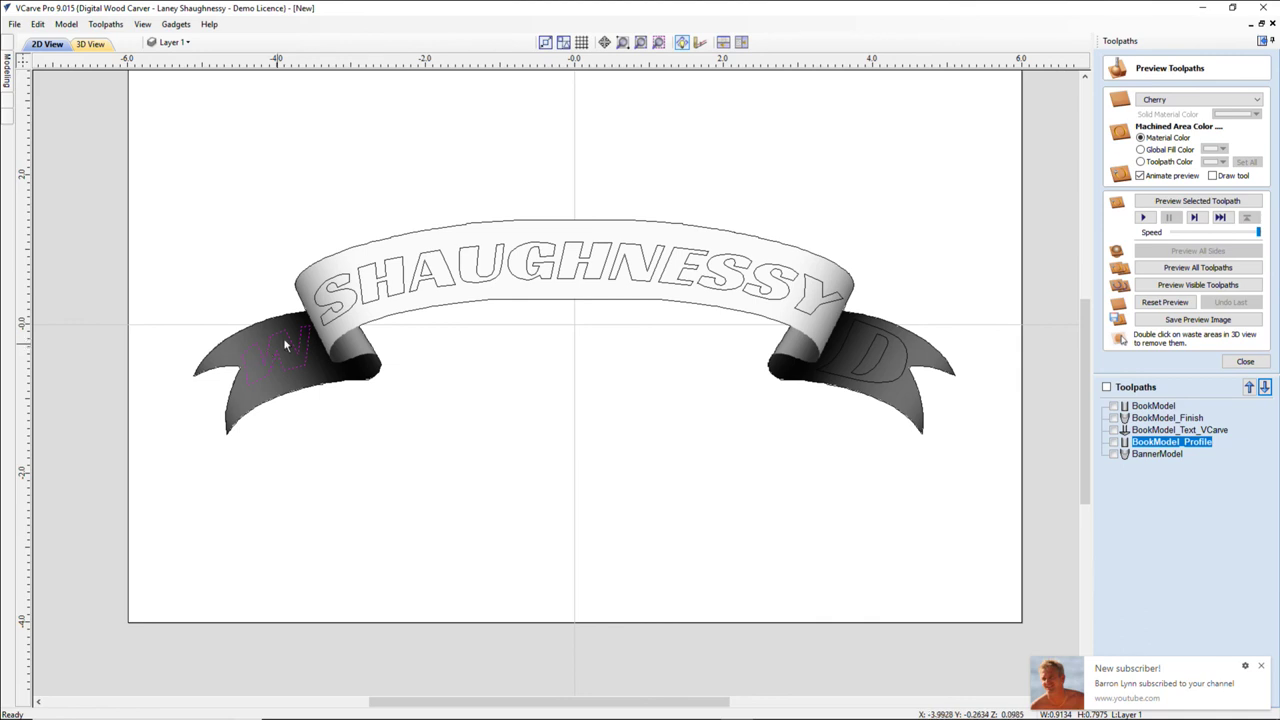
{"action": "left_click", "coordinate": [333, 301], "text": "shift"}
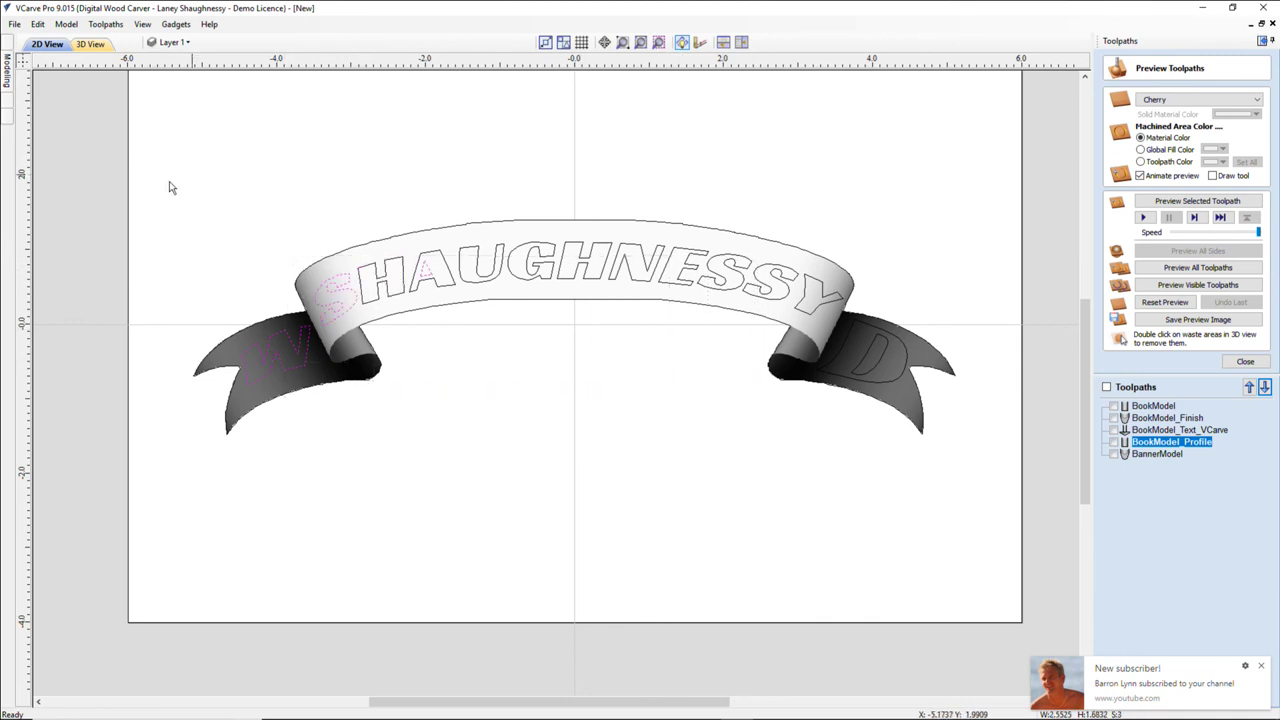
{"action": "left_click_drag", "start_coordinate": [146, 184], "coordinate": [934, 429]}
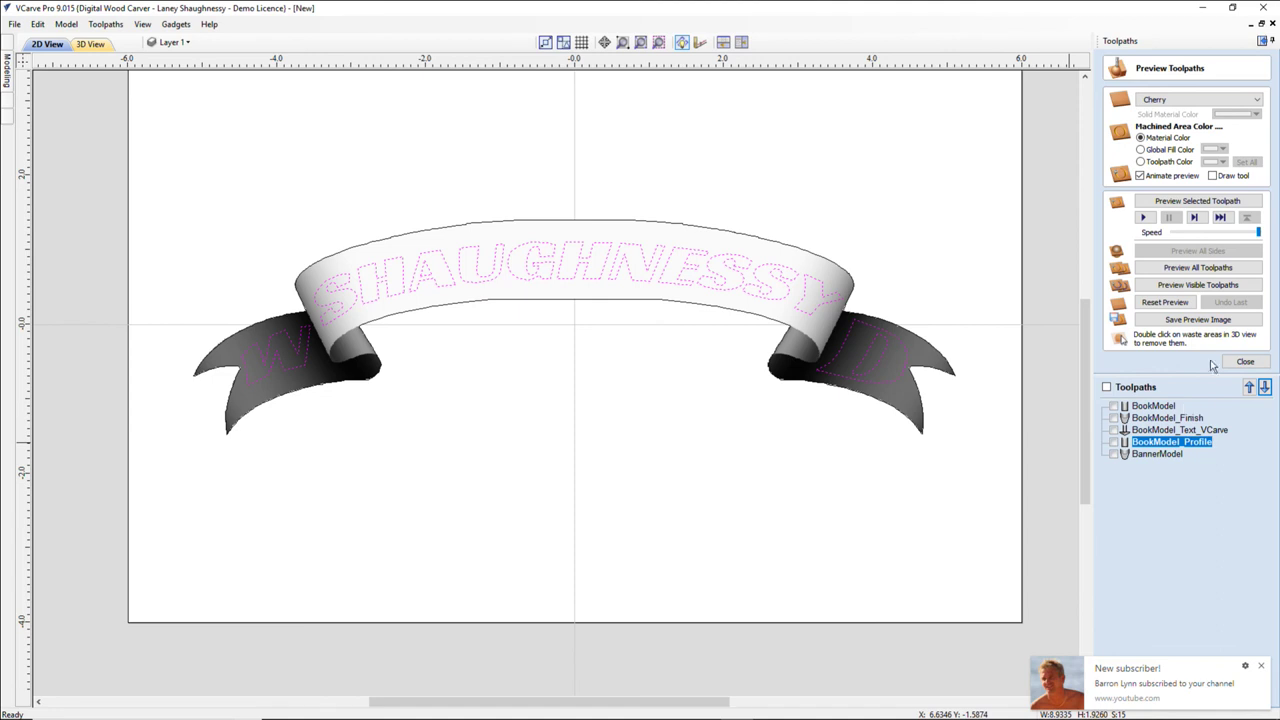
{"action": "left_click", "coordinate": [1240, 361]}
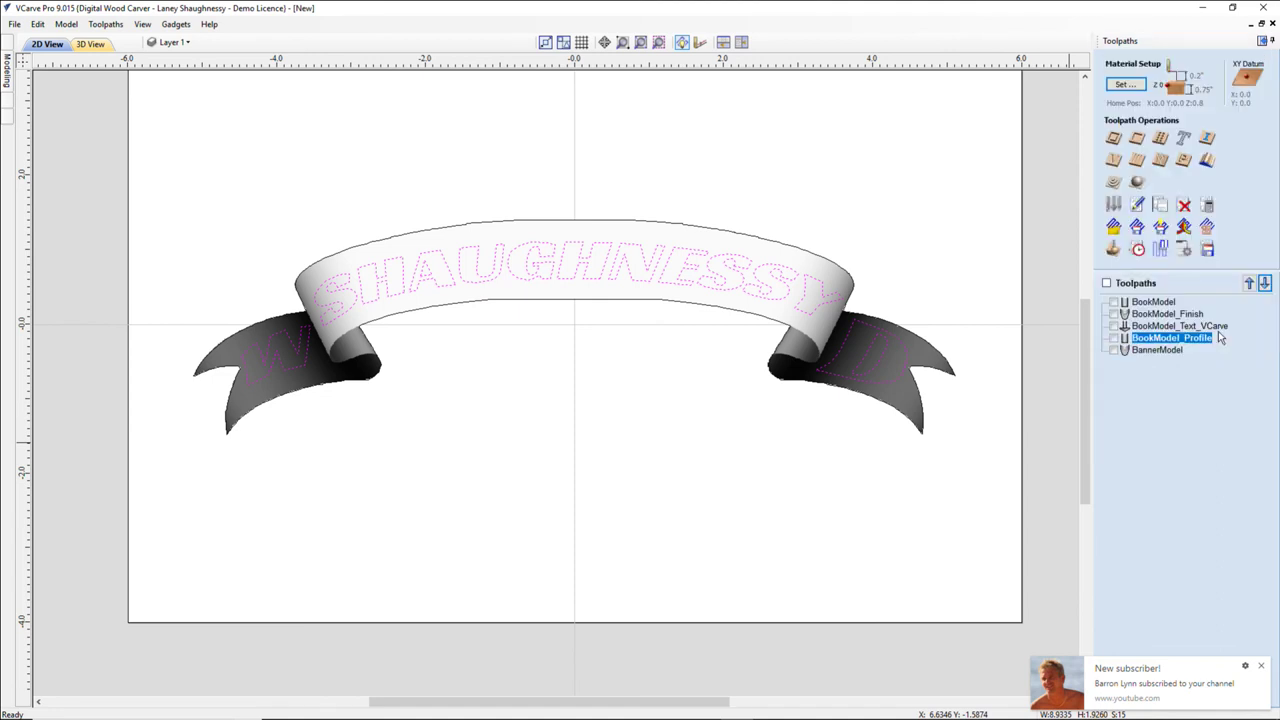
- Calculate a V-carve toolpath Banner_Text_VCarve with the 60° 0.25" V-Bit, projected onto the banner model
{"action": "left_click", "coordinate": [1112, 162]}
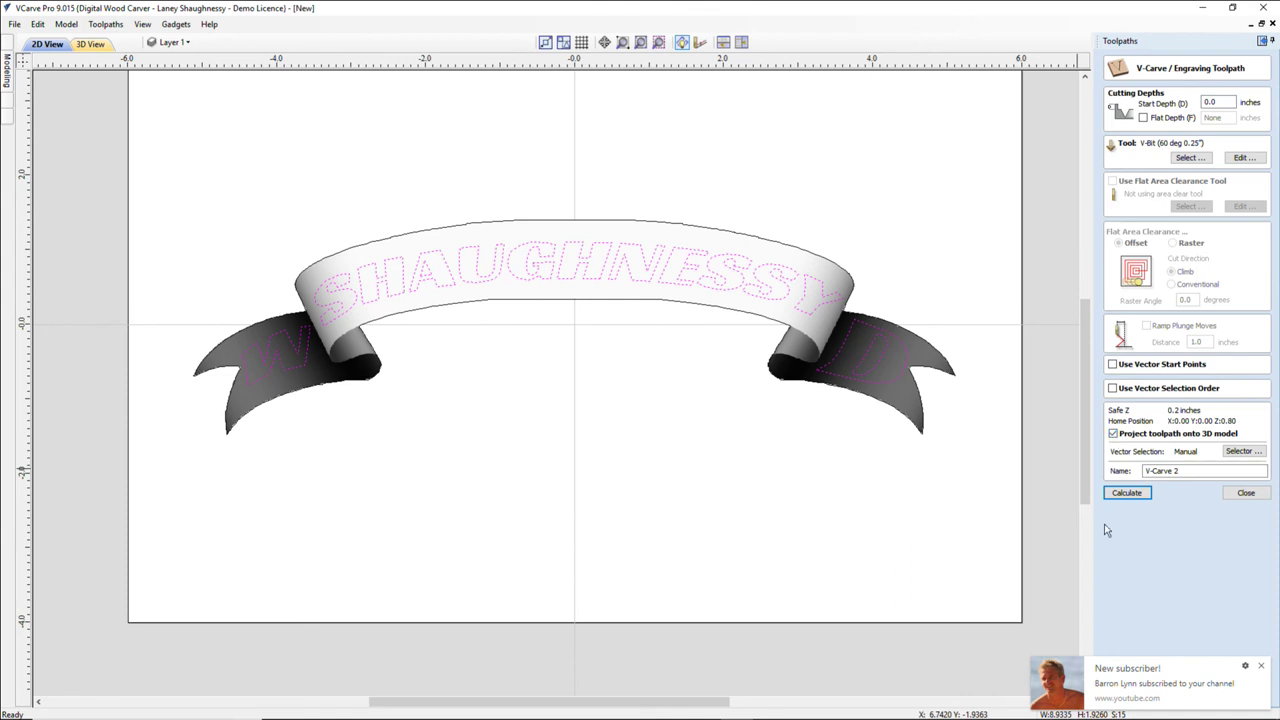
{"action": "left_click", "coordinate": [1125, 493]}
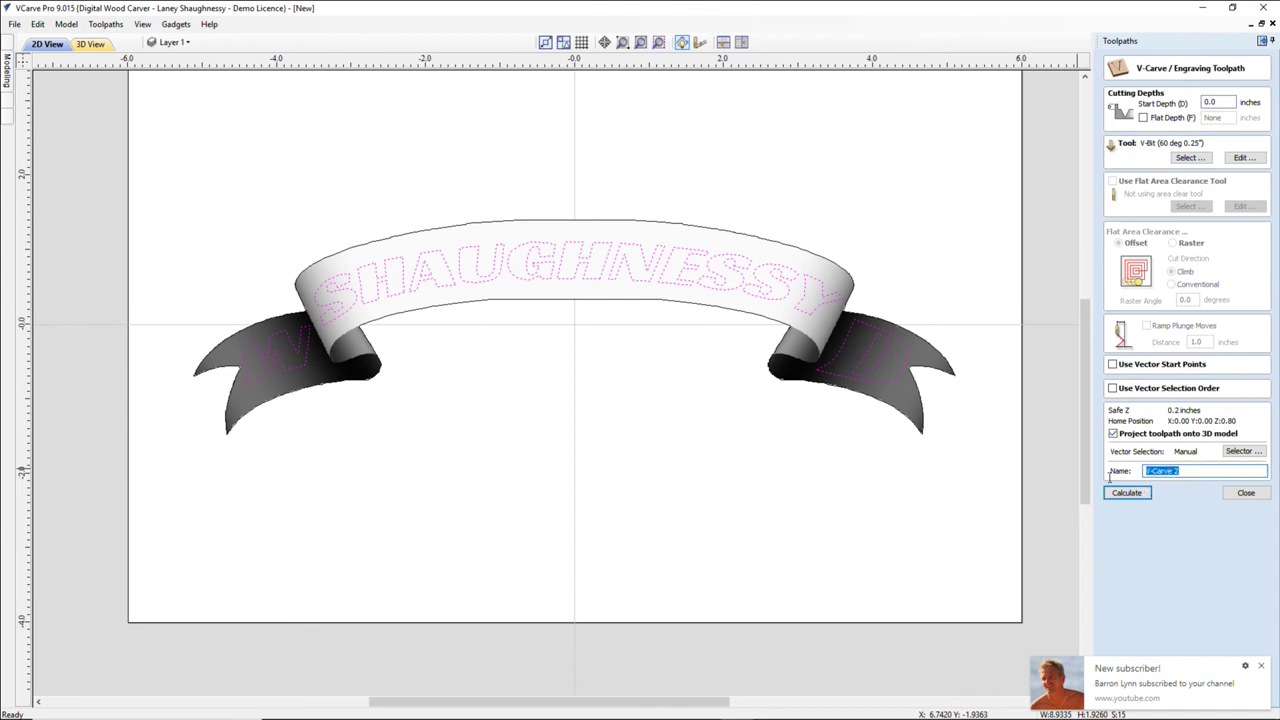
{"action": "type", "text": "Banner_Text_"}
{"action": "left_click", "coordinate": [1126, 494]}
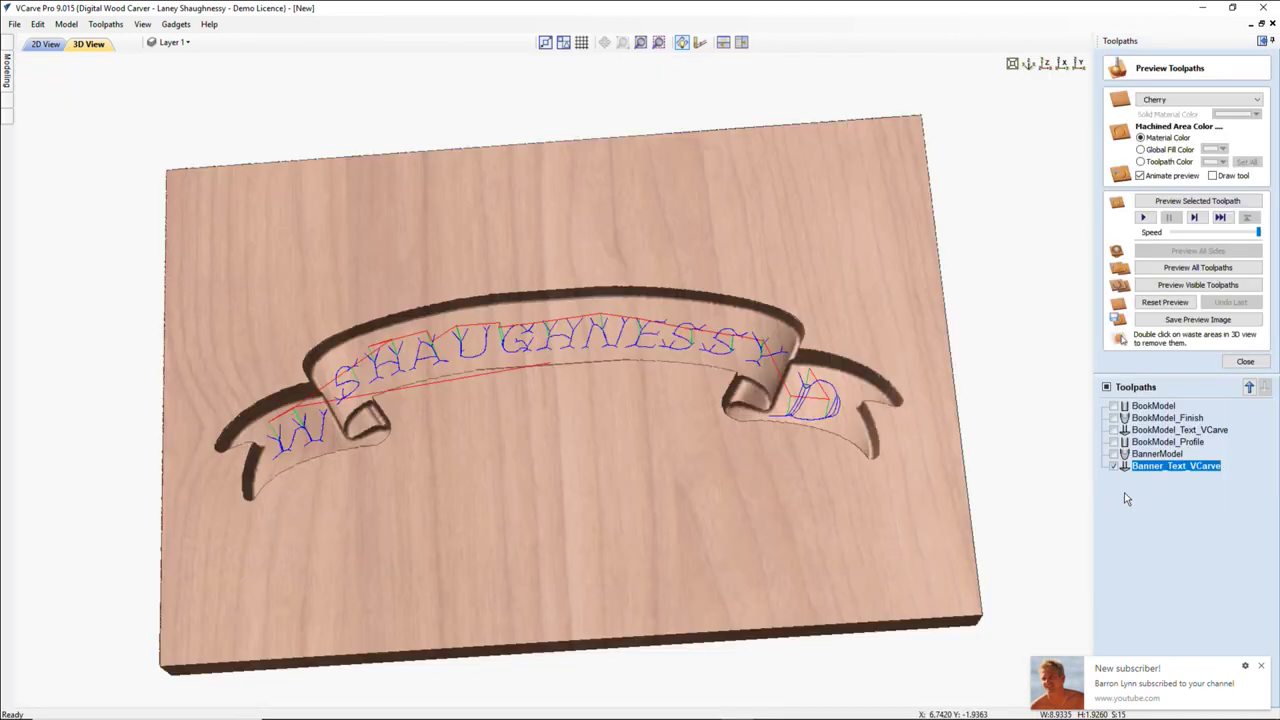
- Recalculate and simulate Banner_Text_VCarve in cherry, orbit to inspect it, then go back to 2D view
{"action": "left_click", "coordinate": [1196, 202]}
{"action": "double_click", "coordinate": [1188, 468]}
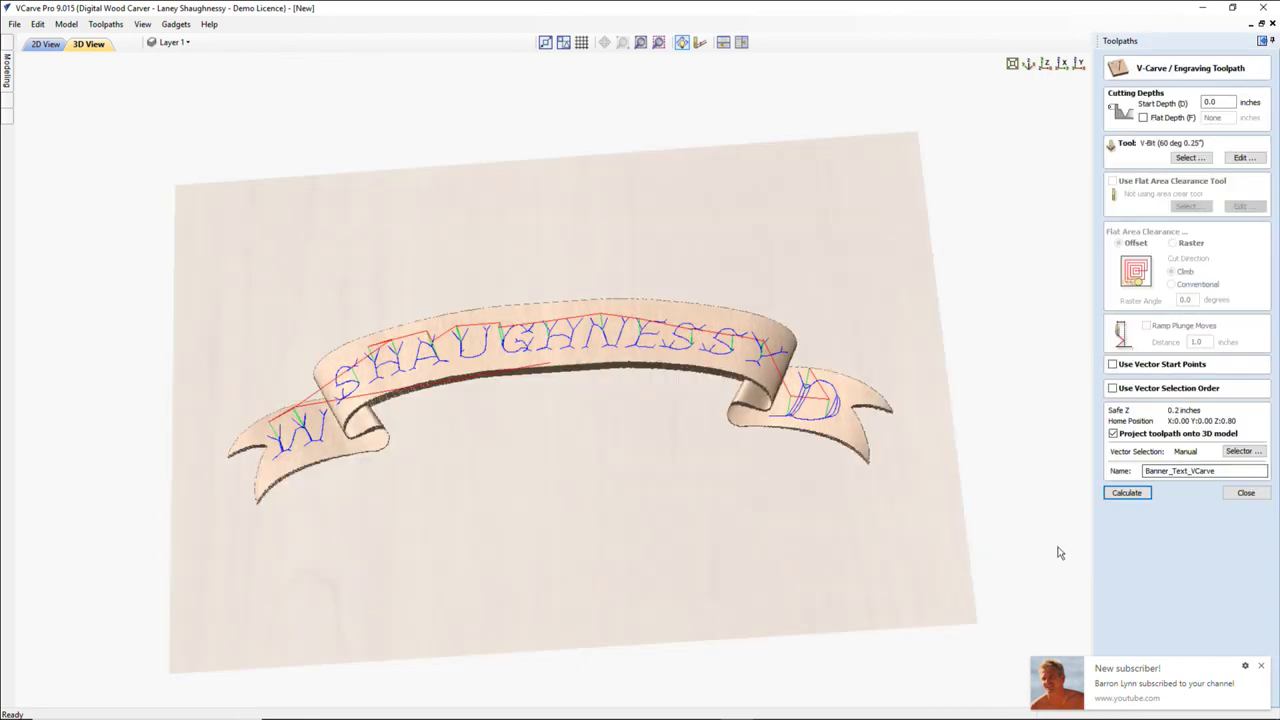
{"action": "left_click", "coordinate": [1126, 493]}
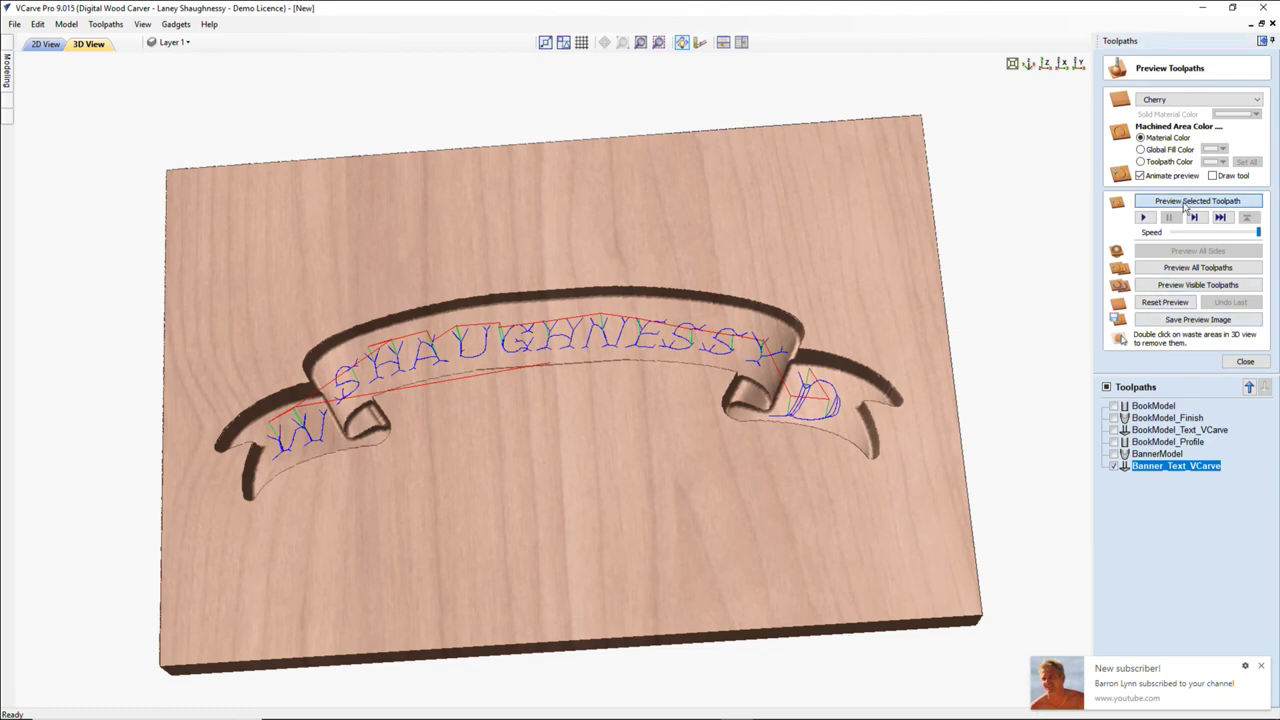
{"action": "left_click", "coordinate": [1186, 203]}
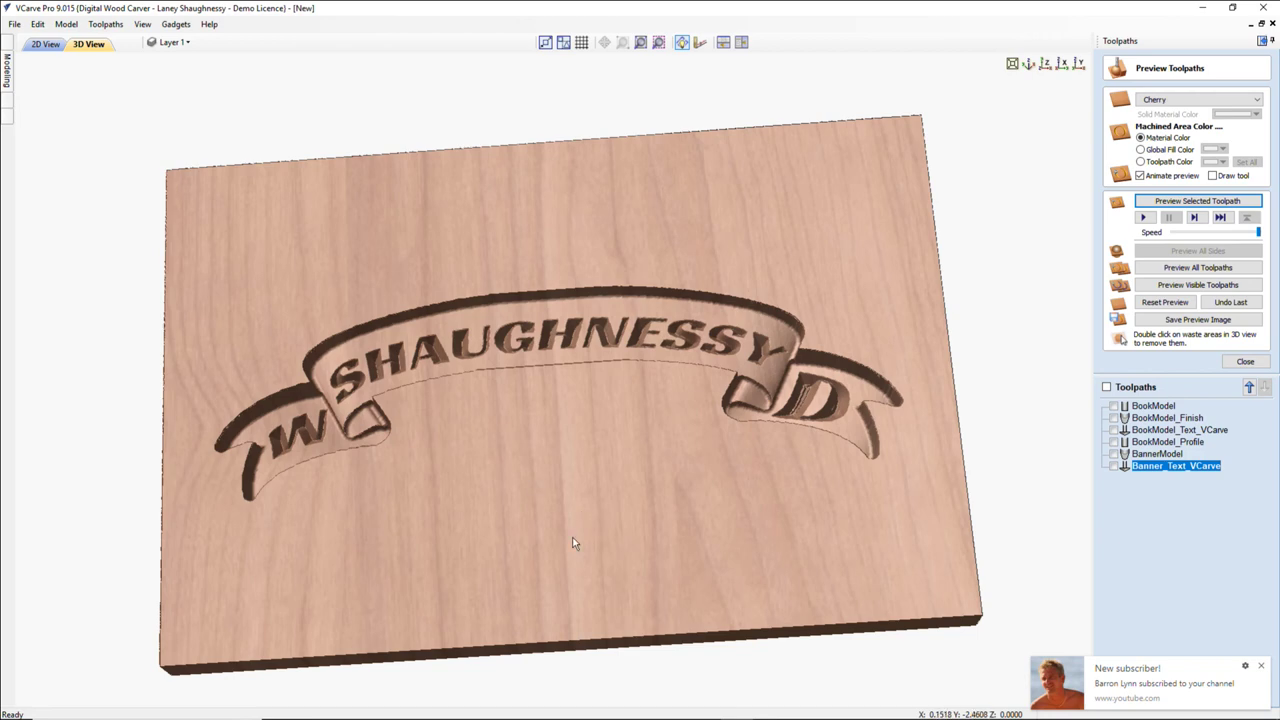
{"action": "left_click_drag", "start_coordinate": [571, 543], "coordinate": [531, 485]}
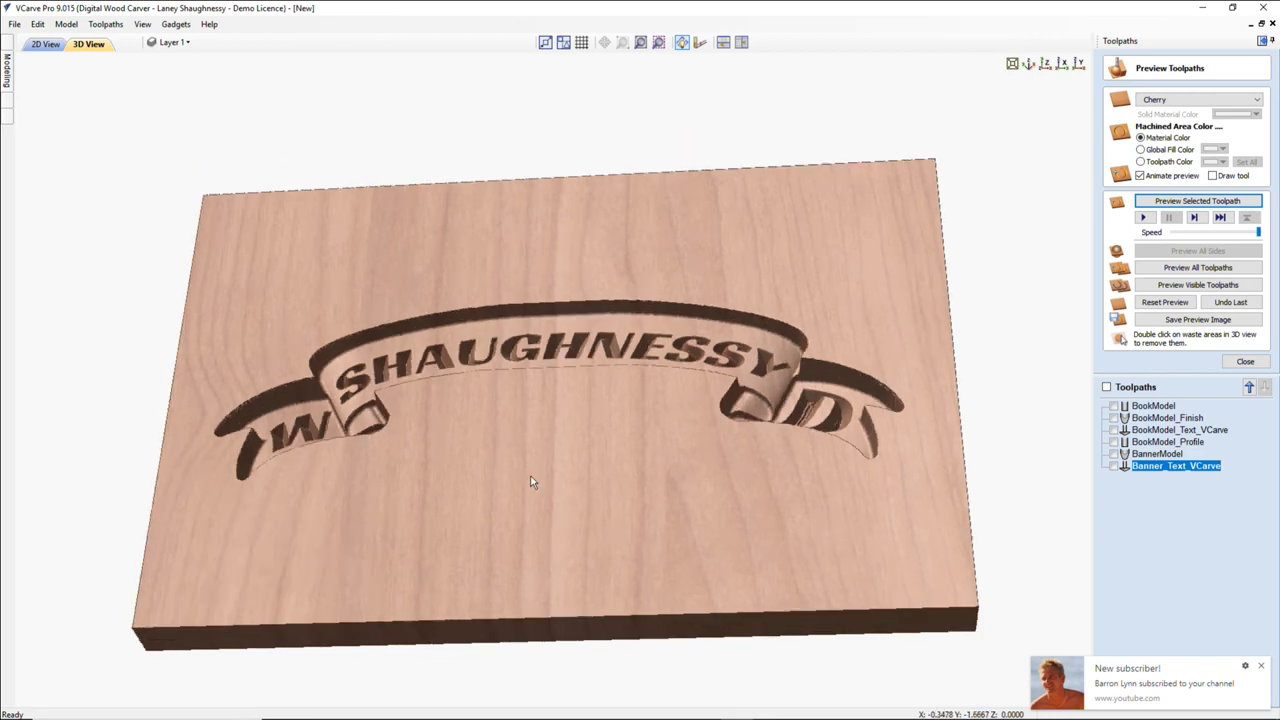
{"action": "left_click", "coordinate": [38, 45]}
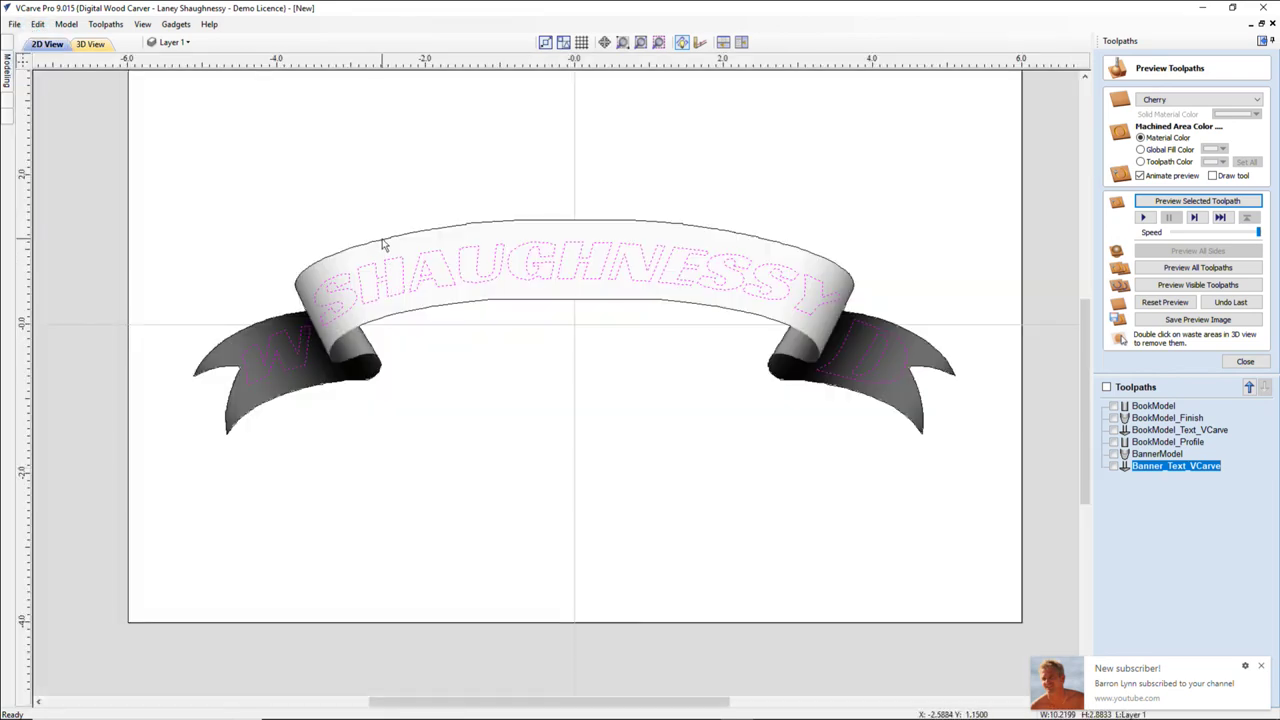
- Select the banner's outer outline and begin a 2D Profile toolpath for cutting it out
{"action": "left_click", "coordinate": [560, 300]}
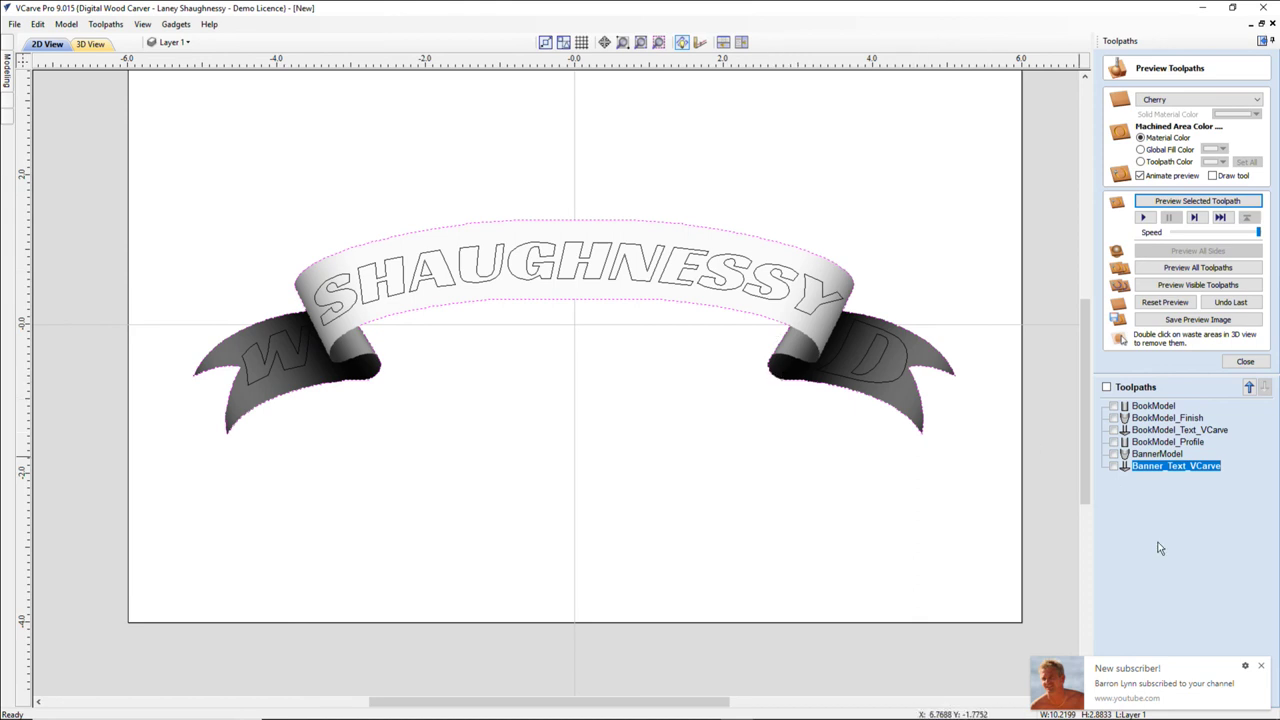
{"action": "left_click", "coordinate": [1245, 361]}
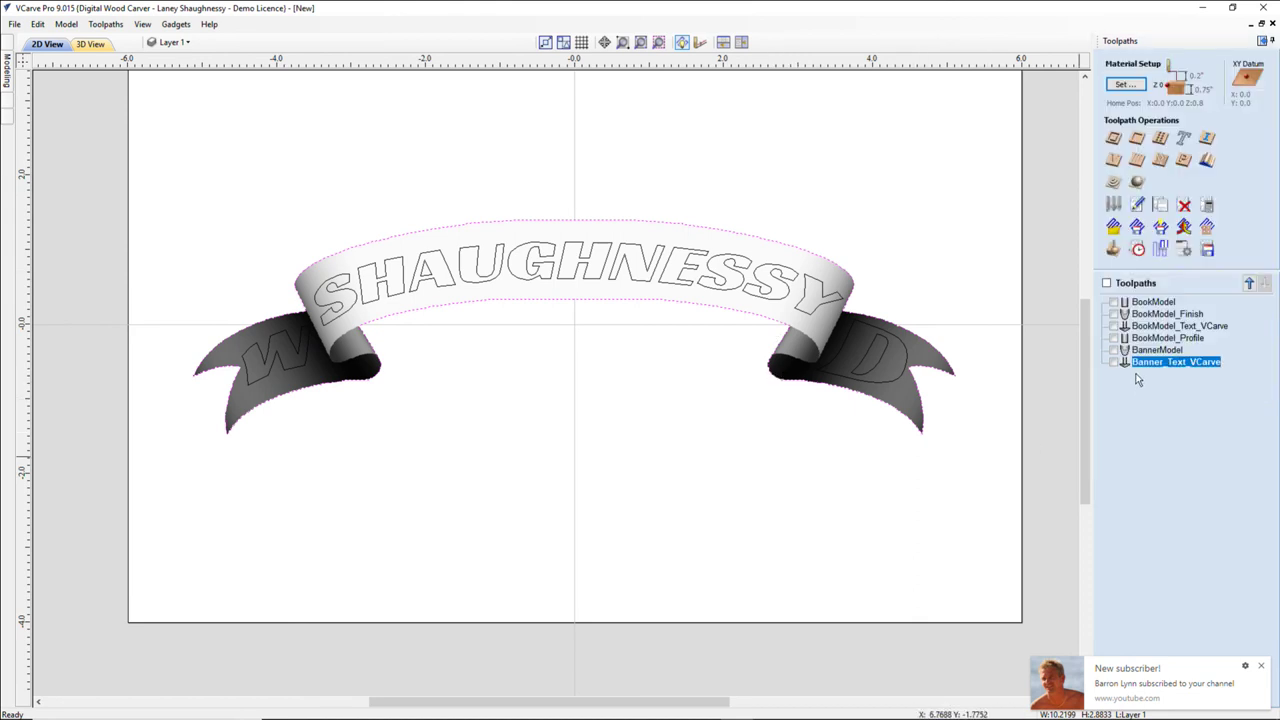
{"action": "left_click", "coordinate": [1113, 137]}
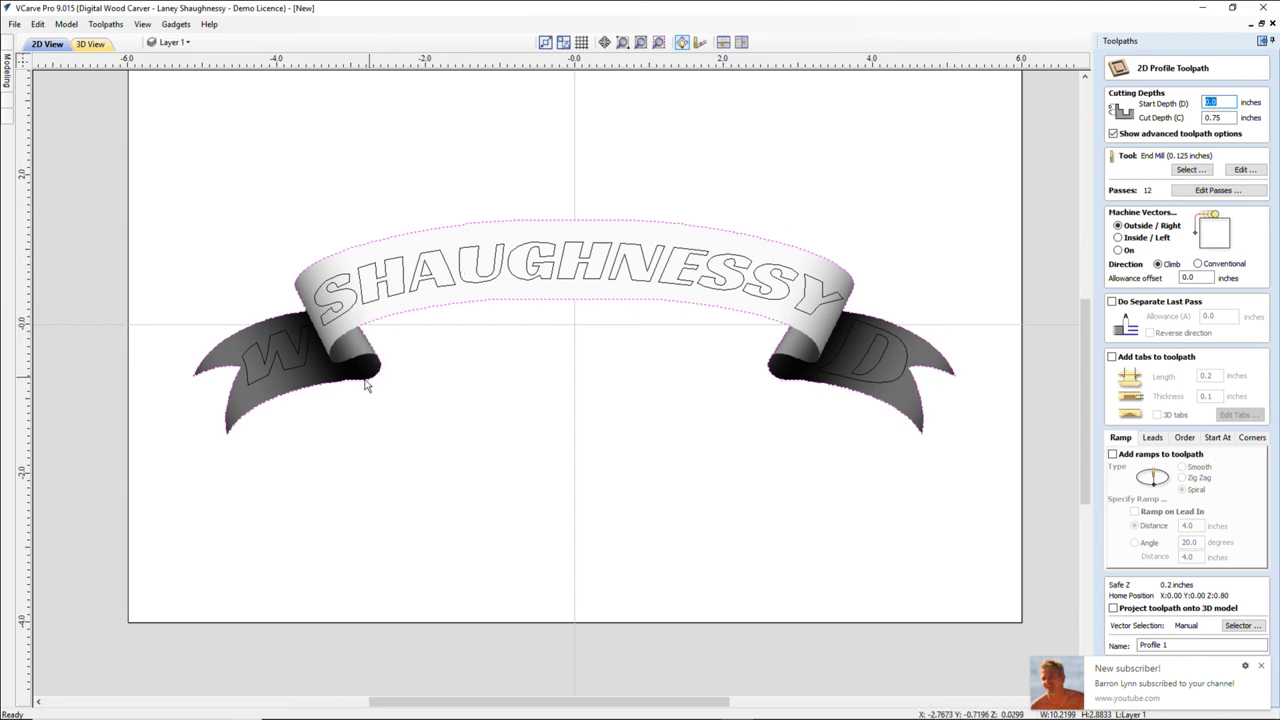
- Choose the End Mill (0.25 inch) cutter and add ramps to the profile toolpath
{"action": "left_click", "coordinate": [1188, 170]}
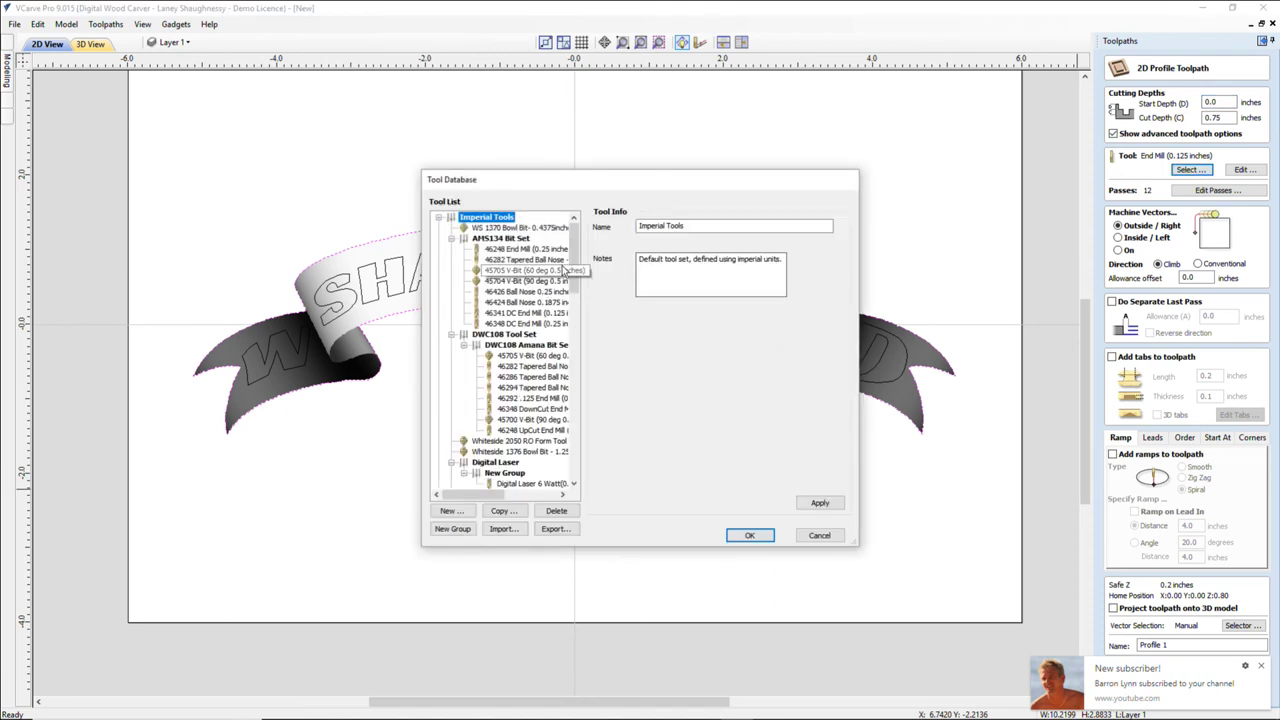
{"action": "left_click_drag", "start_coordinate": [572, 287], "coordinate": [568, 357]}
{"action": "left_click", "coordinate": [528, 302]}
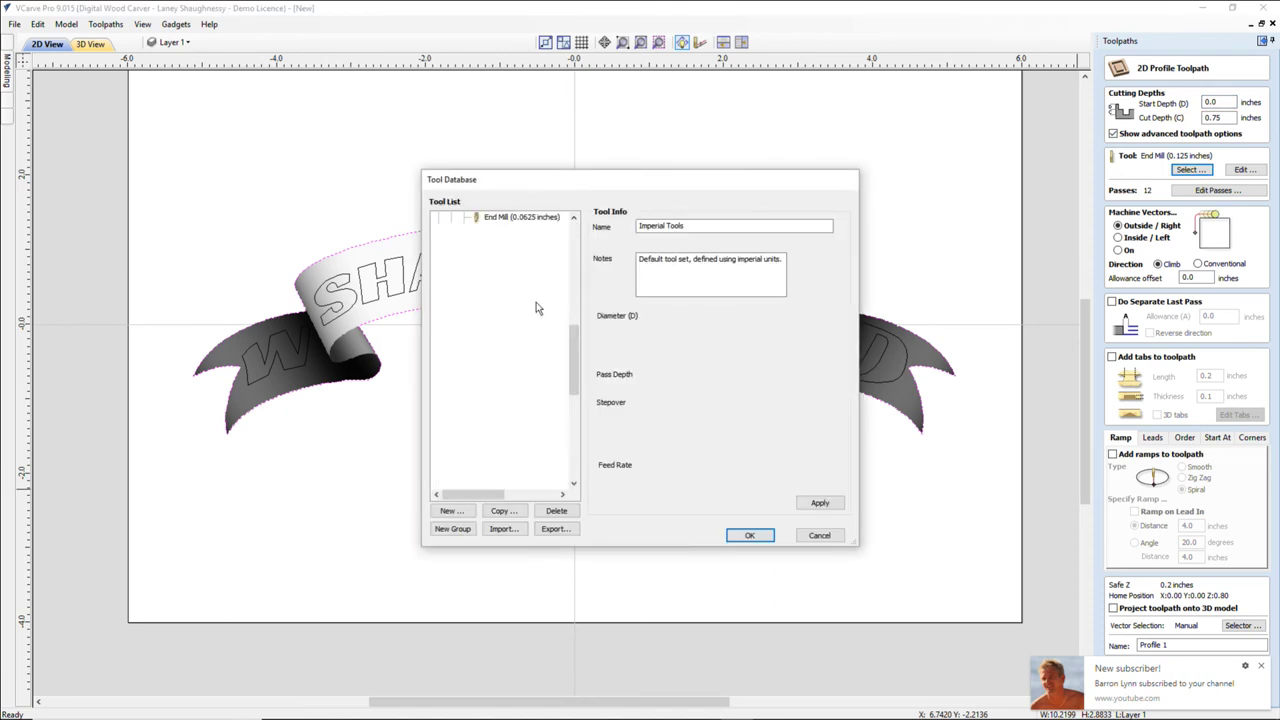
{"action": "left_click", "coordinate": [749, 537]}
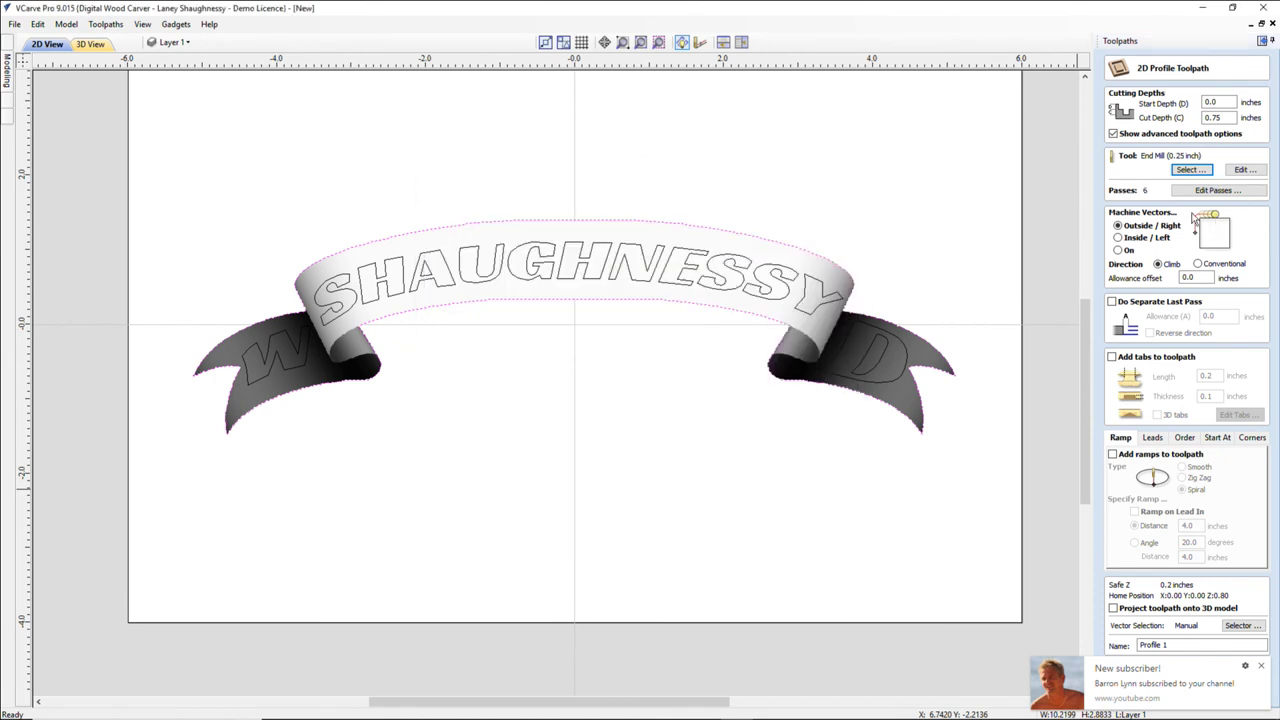
{"action": "left_click", "coordinate": [1113, 455]}
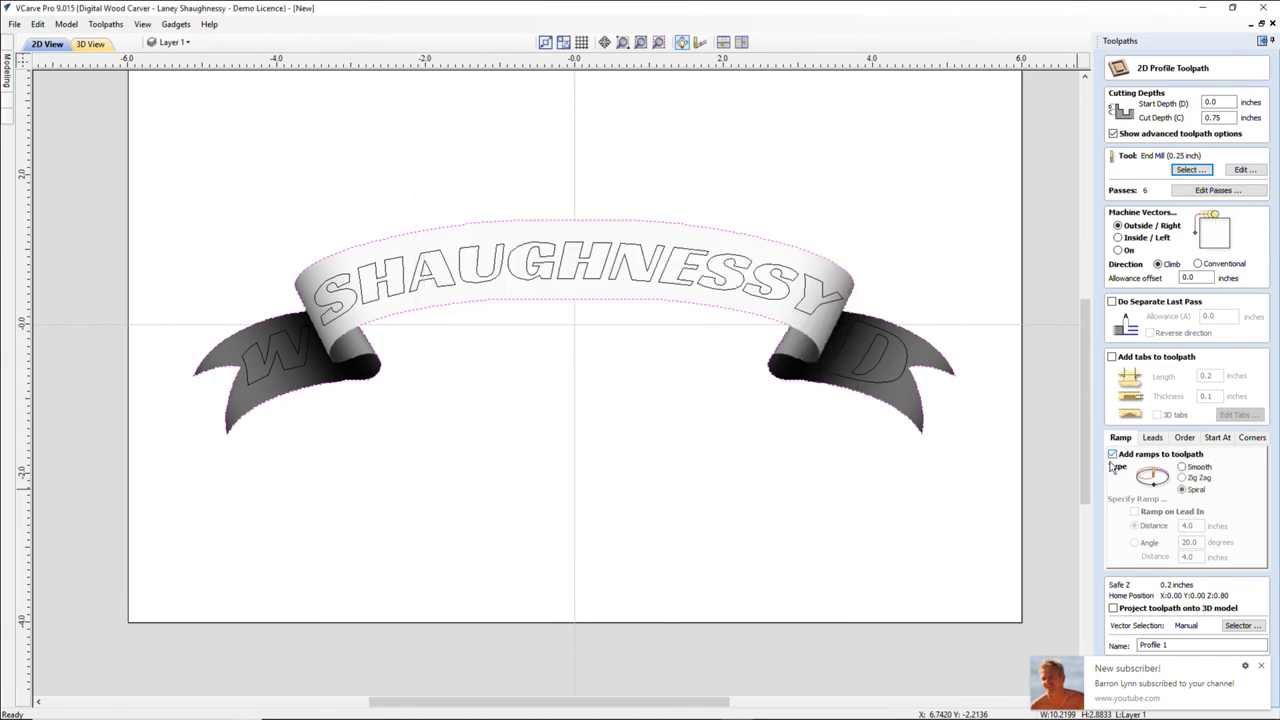
- Set the tool's plunge rate to 55, name the toolpath 'Banner_Profile' and calculate it
{"action": "left_click", "coordinate": [1242, 170]}
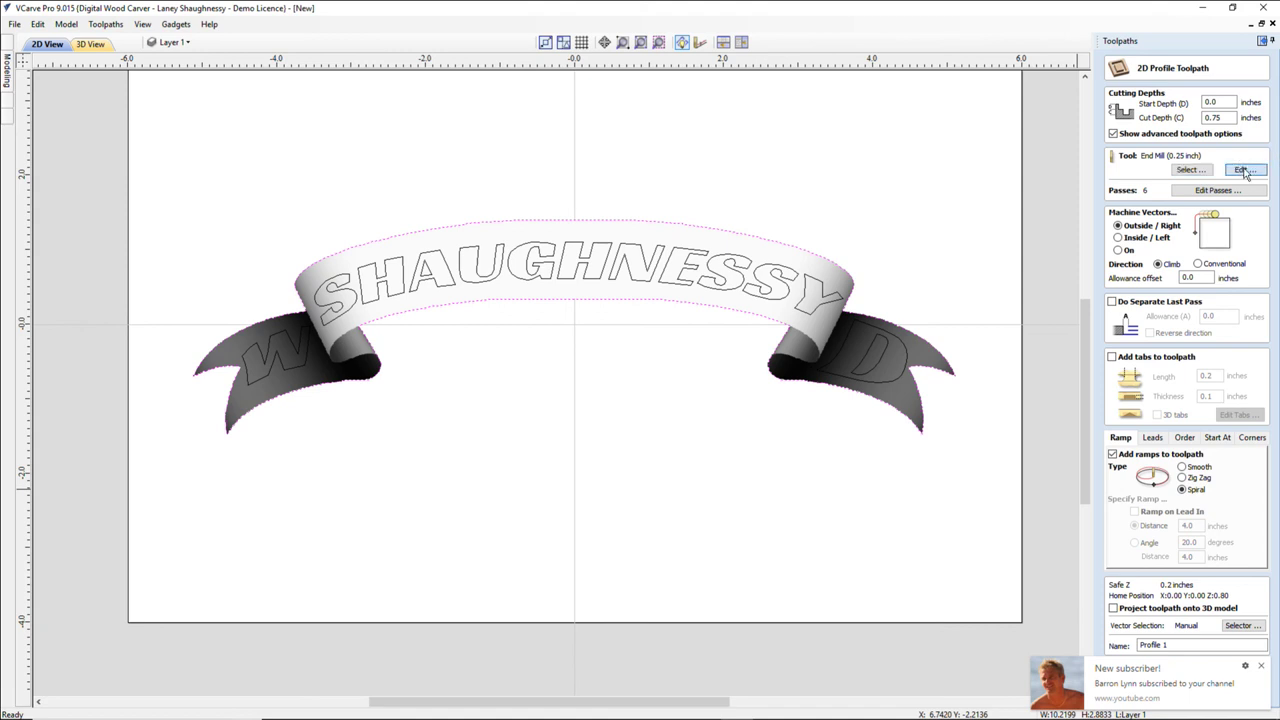
{"action": "left_click_drag", "start_coordinate": [621, 481], "coordinate": [567, 481]}
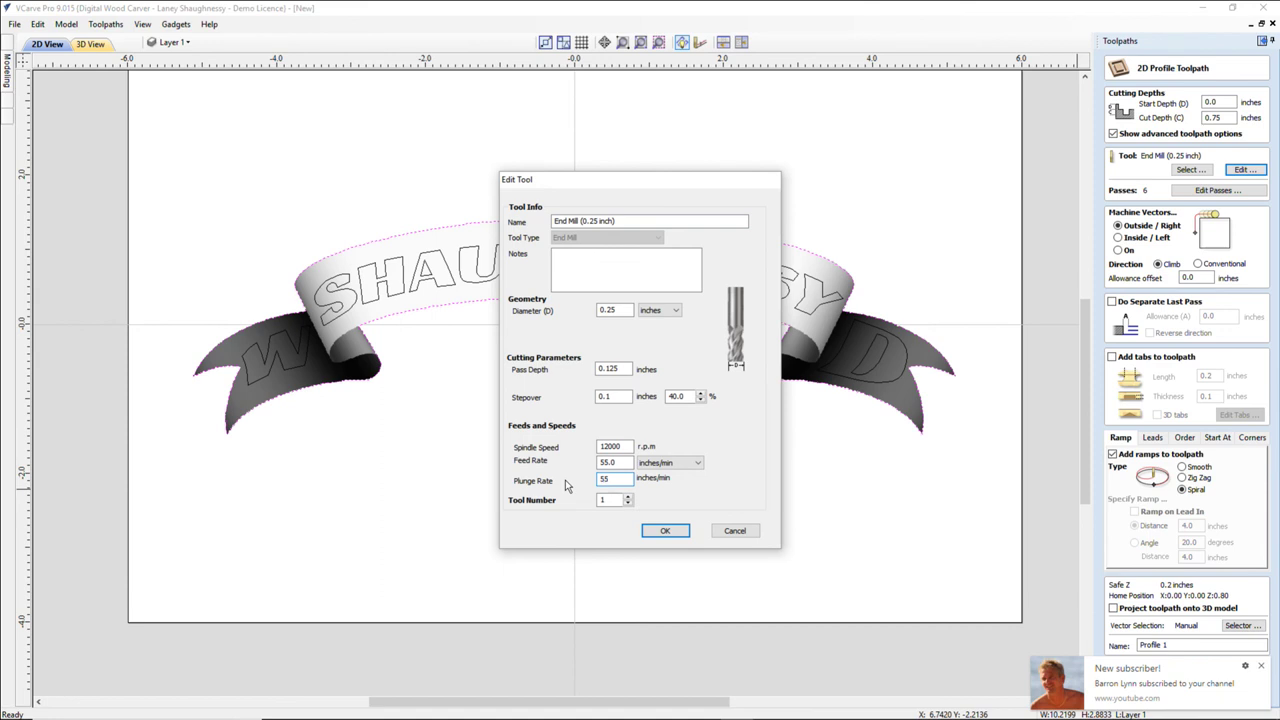
{"action": "left_click", "coordinate": [663, 532]}
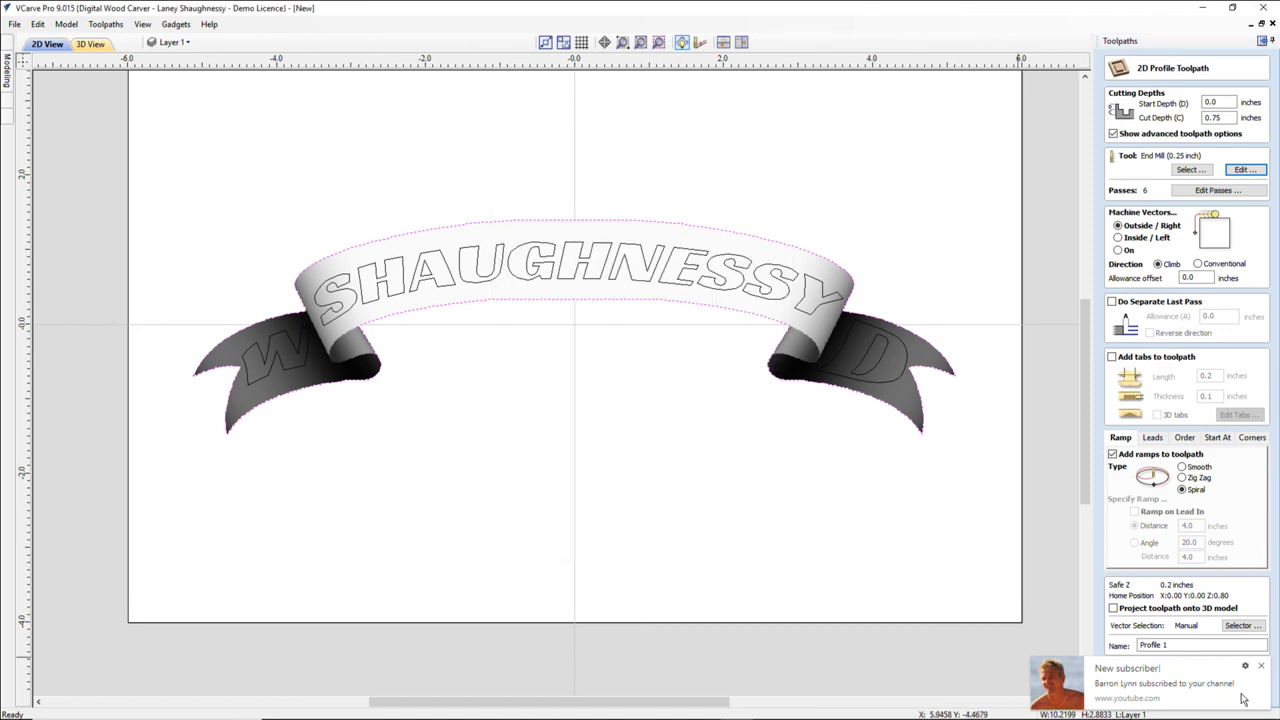
{"action": "left_click", "coordinate": [1259, 668]}
{"action": "left_click_drag", "start_coordinate": [1175, 645], "coordinate": [1096, 643]}
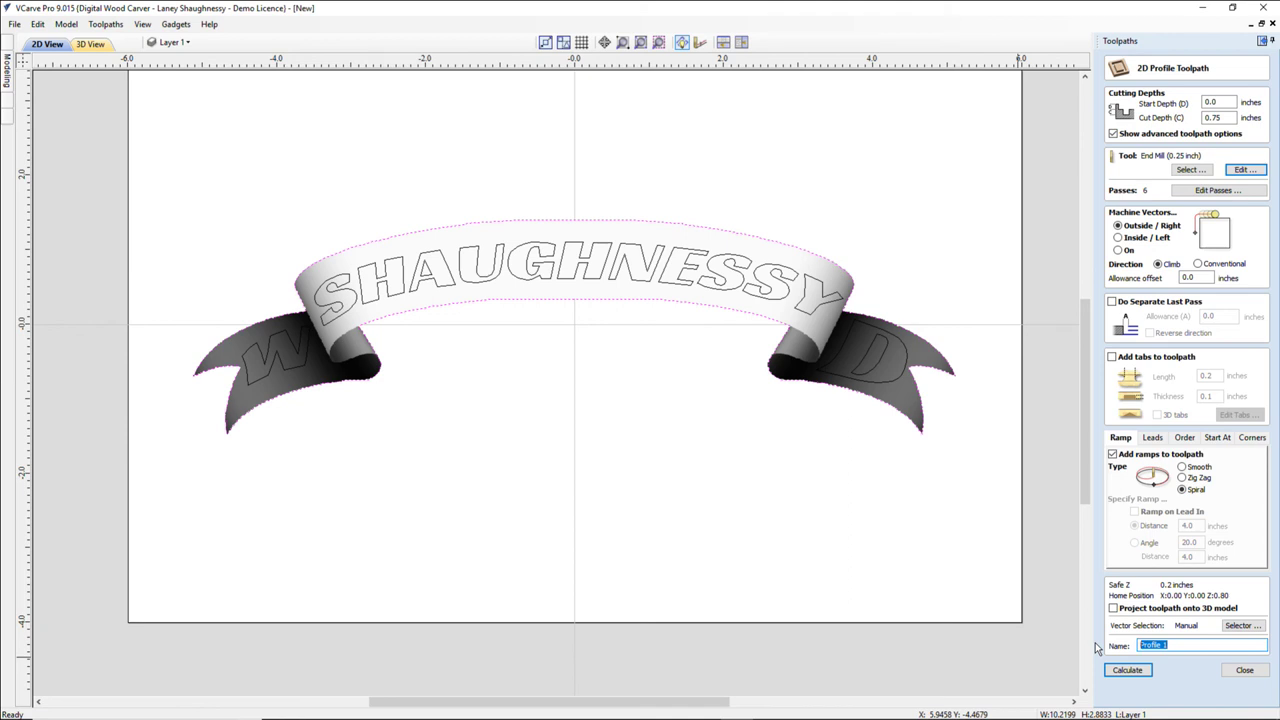
{"action": "type", "text": "Banner_Profile"}
{"action": "left_click", "coordinate": [1124, 670]}
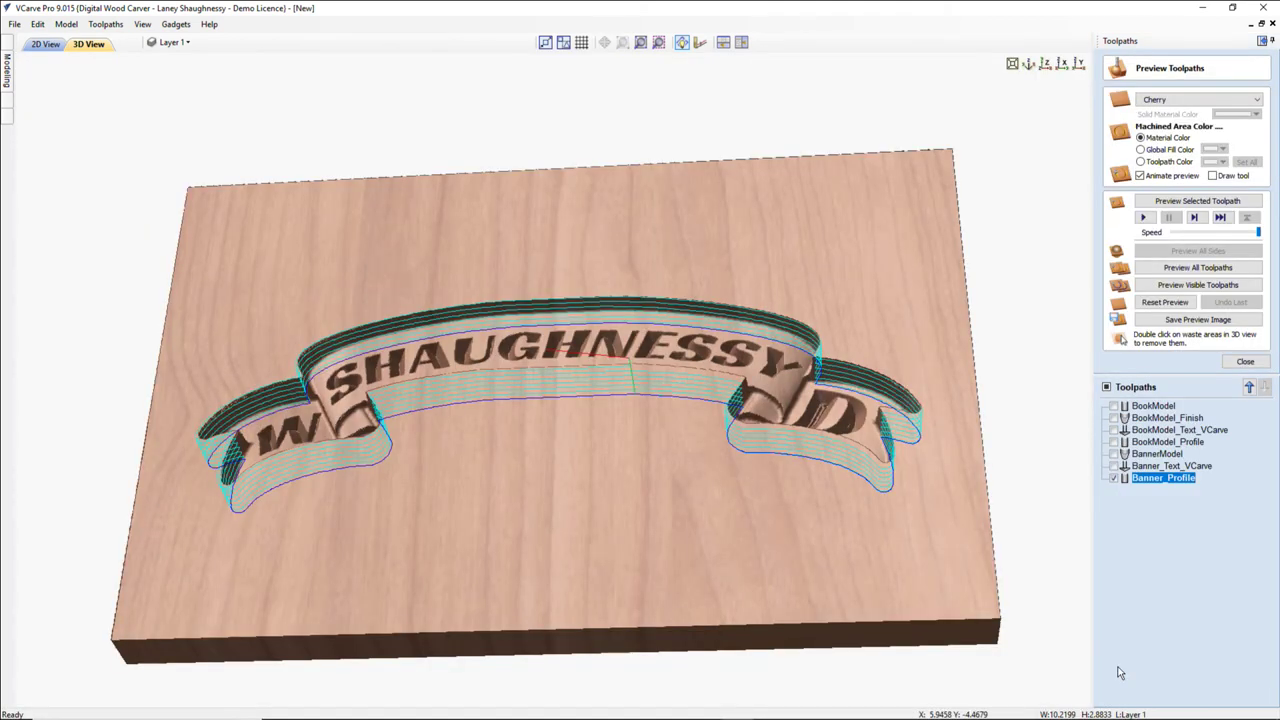
- Simulate the Banner_Profile cut and remove the waste board around the banner
{"action": "left_click", "coordinate": [1175, 205]}
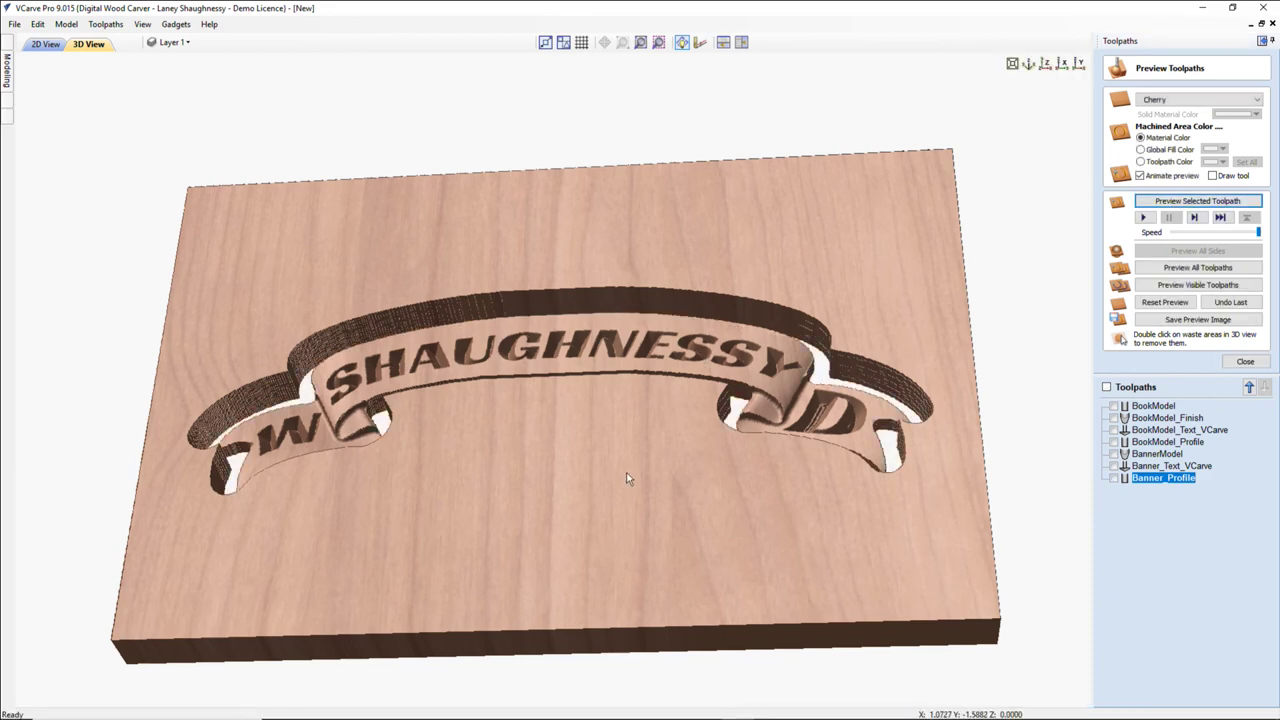
{"action": "double_click", "coordinate": [497, 652]}
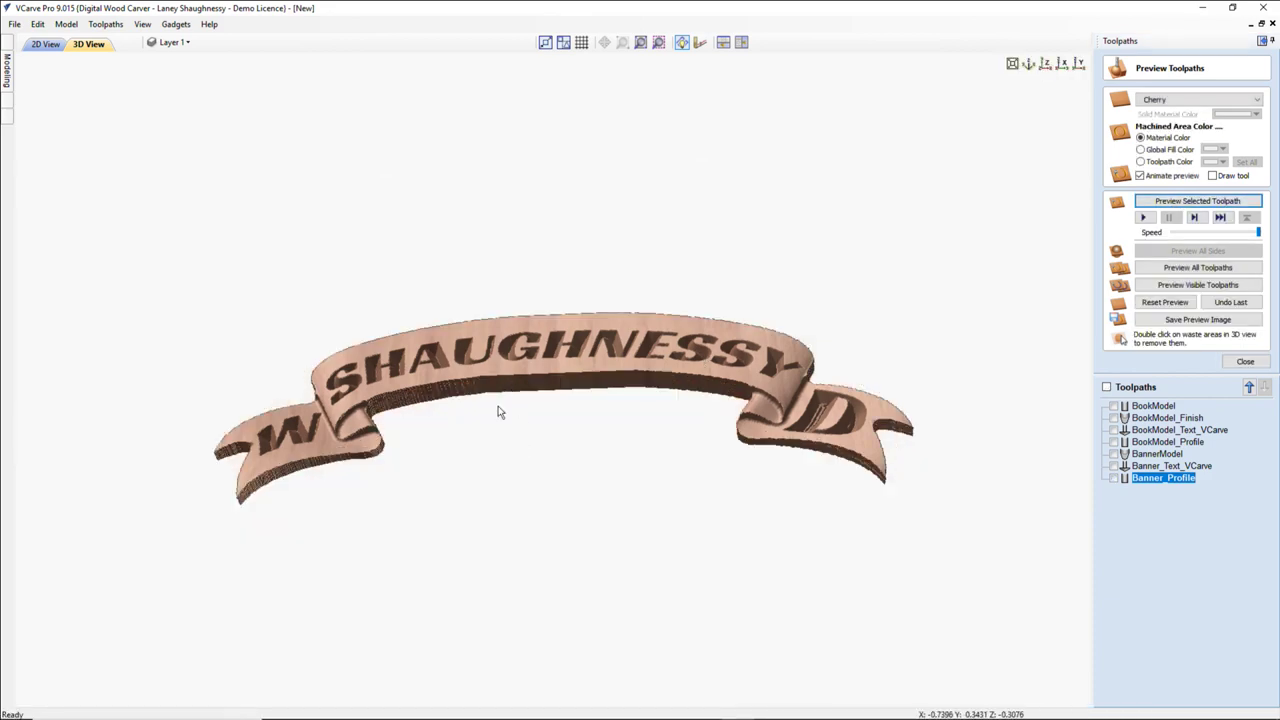
{"action": "scroll", "coordinate": [501, 405], "scroll_direction": "up", "scroll_amount": 5}
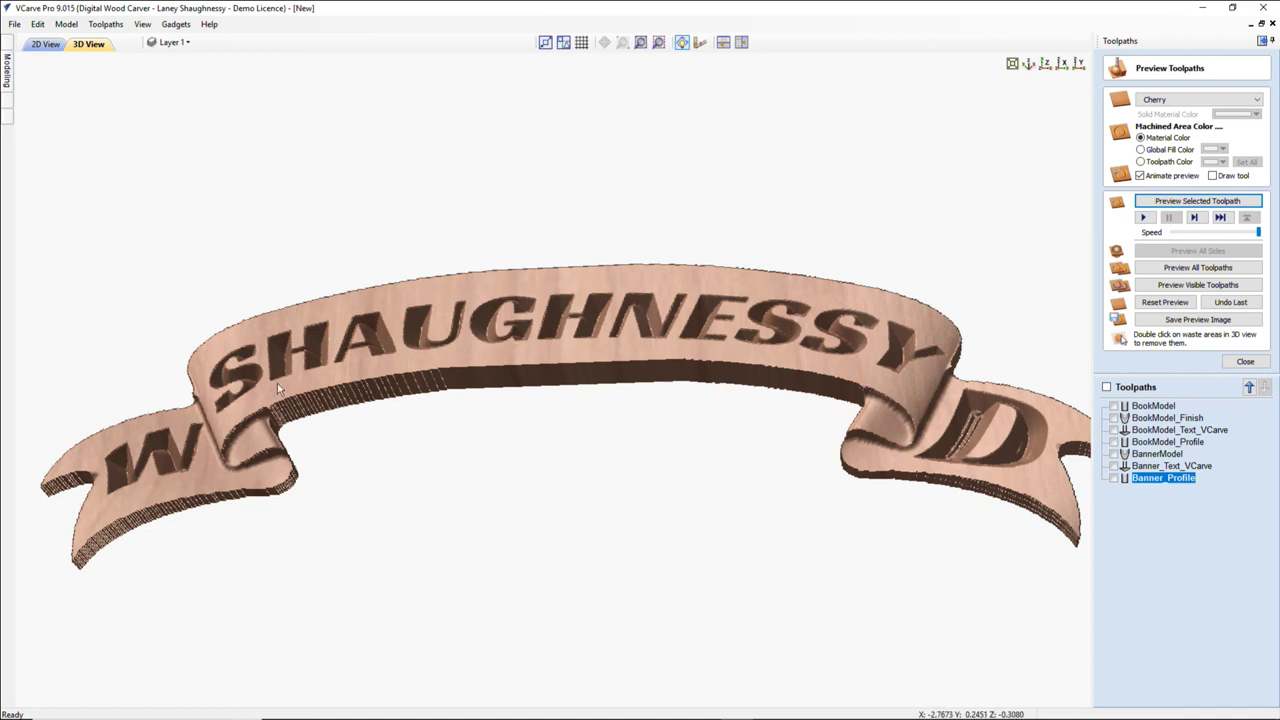
- Zoom and orbit to inspect the cut-out banner's edges and underside
{"action": "left_click_drag", "start_coordinate": [675, 378], "coordinate": [694, 397]}
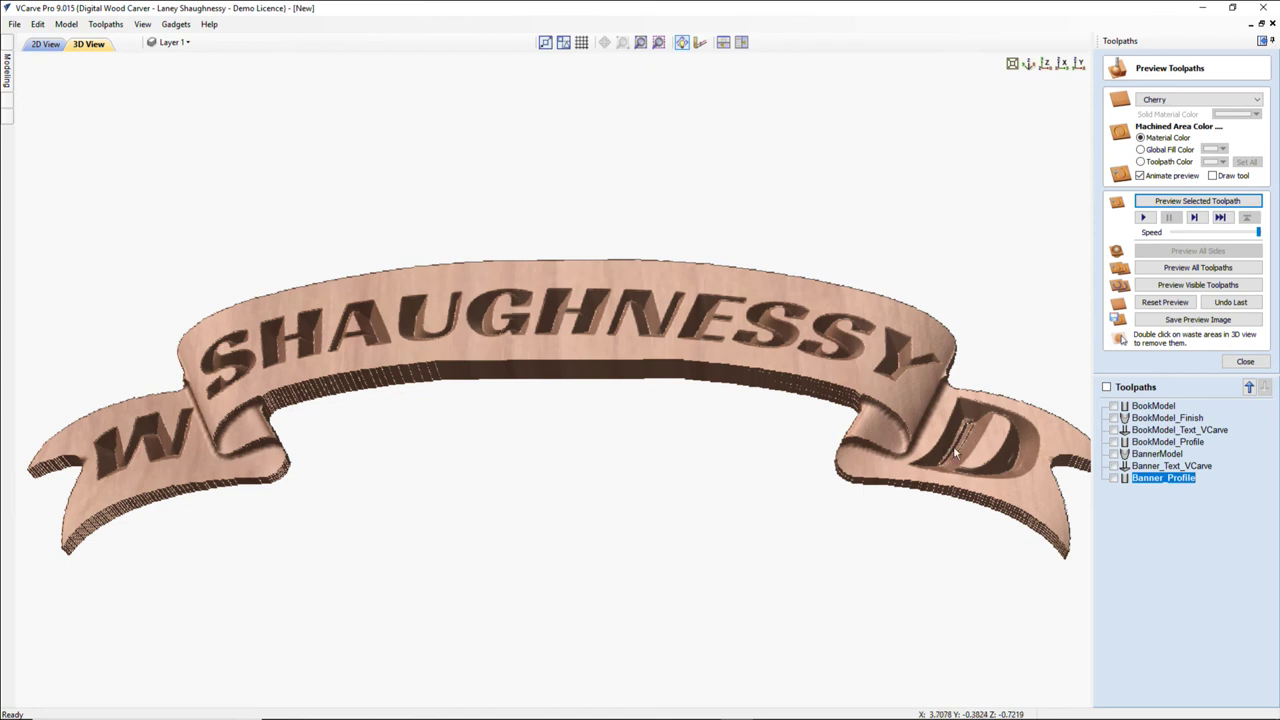
{"action": "scroll", "coordinate": [502, 378], "scroll_direction": "up", "scroll_amount": 1}
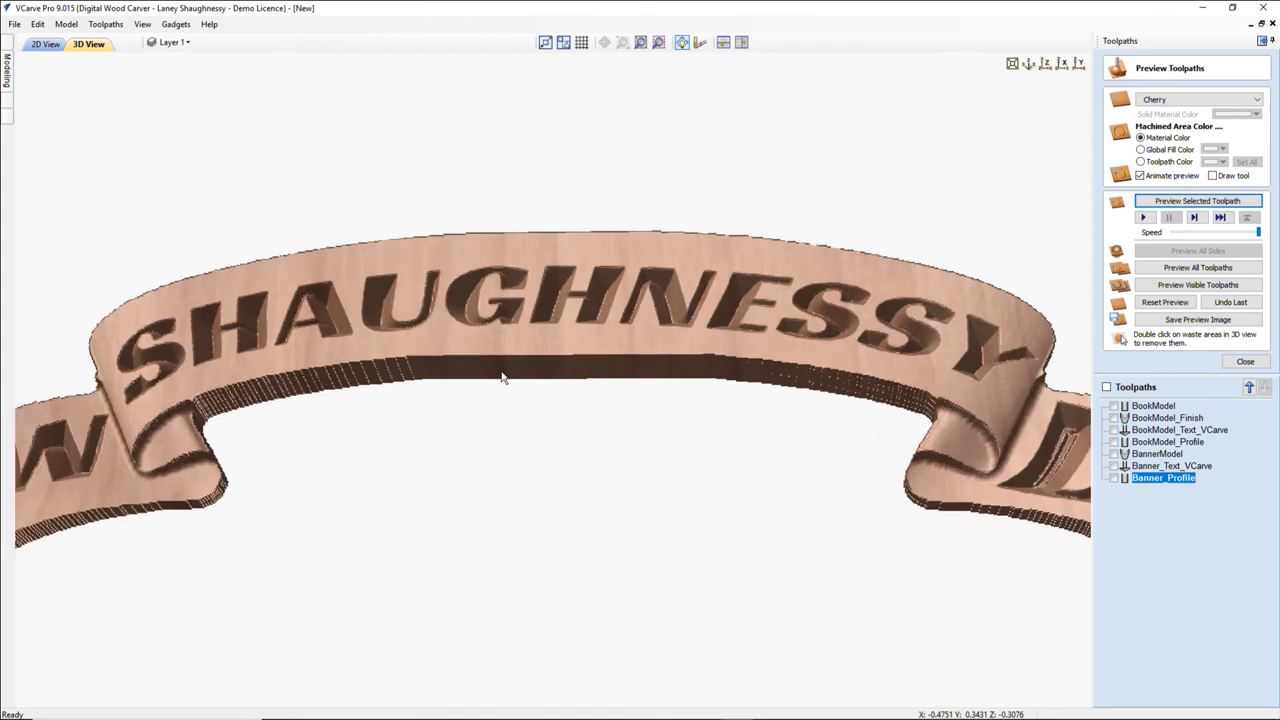
{"action": "scroll", "coordinate": [502, 378], "scroll_direction": "down", "scroll_amount": 2}
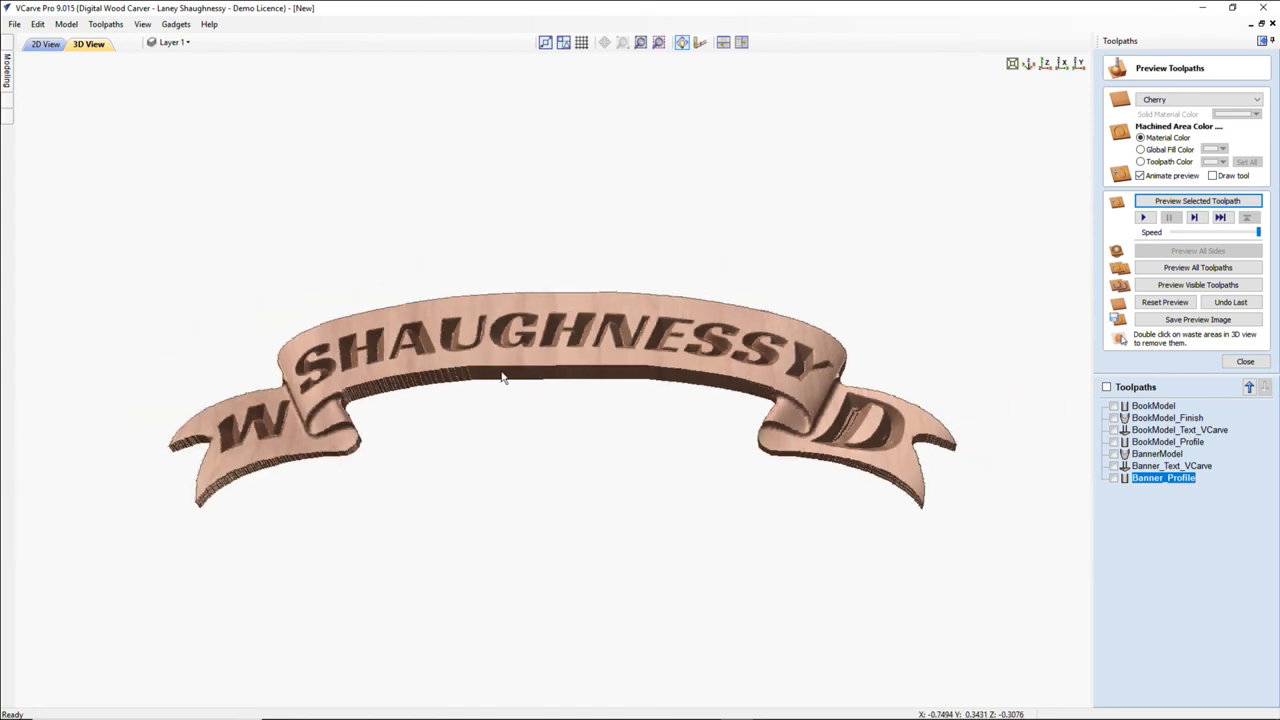
{"action": "left_click_drag", "start_coordinate": [508, 344], "coordinate": [508, 374]}
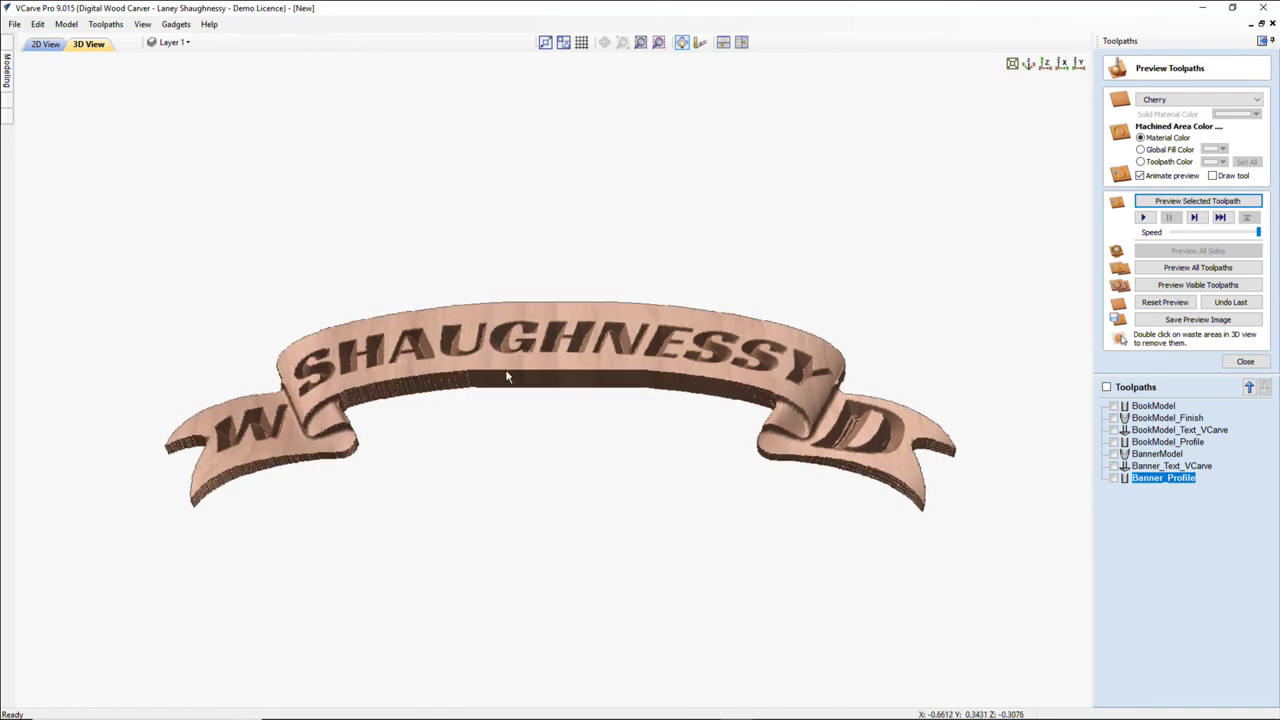
{"action": "scroll", "coordinate": [505, 376], "scroll_direction": "up", "scroll_amount": 2}
{"action": "scroll", "coordinate": [505, 376], "scroll_direction": "down", "scroll_amount": 1}
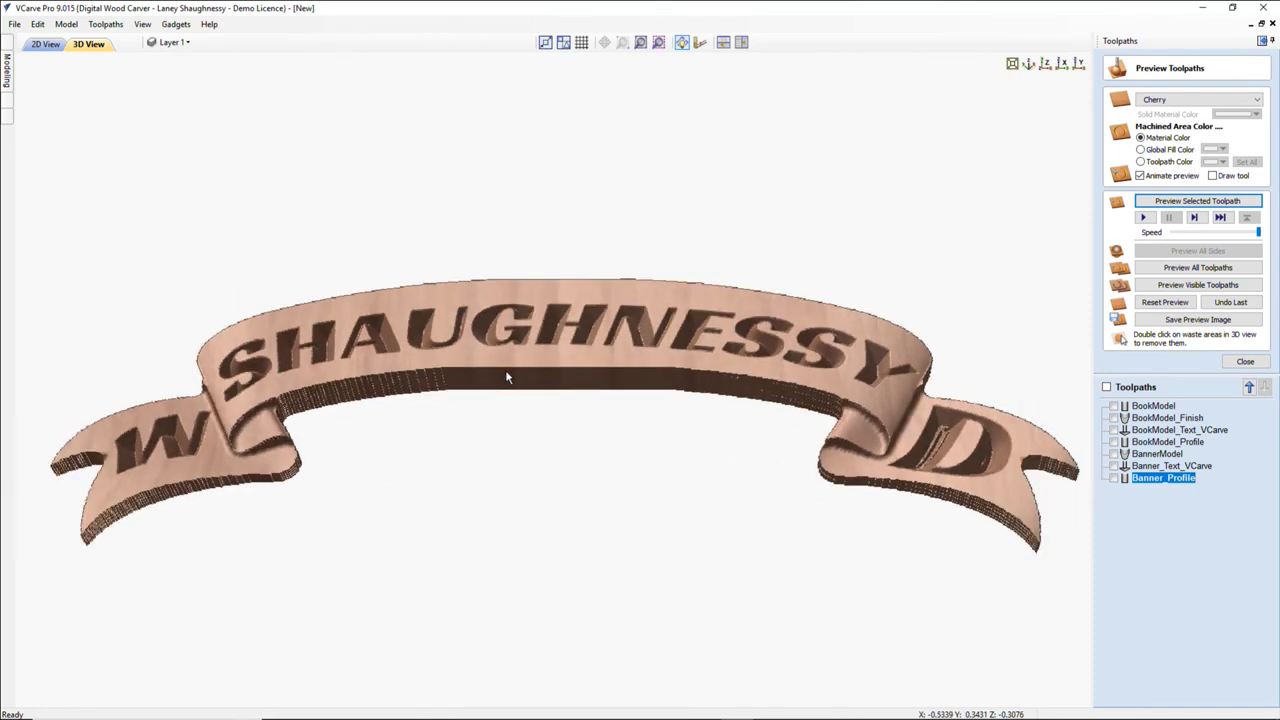
- Raise the preview simulation quality to Very High
{"action": "left_click", "coordinate": [105, 24]}
{"action": "mouse_move", "coordinate": [170, 97]}
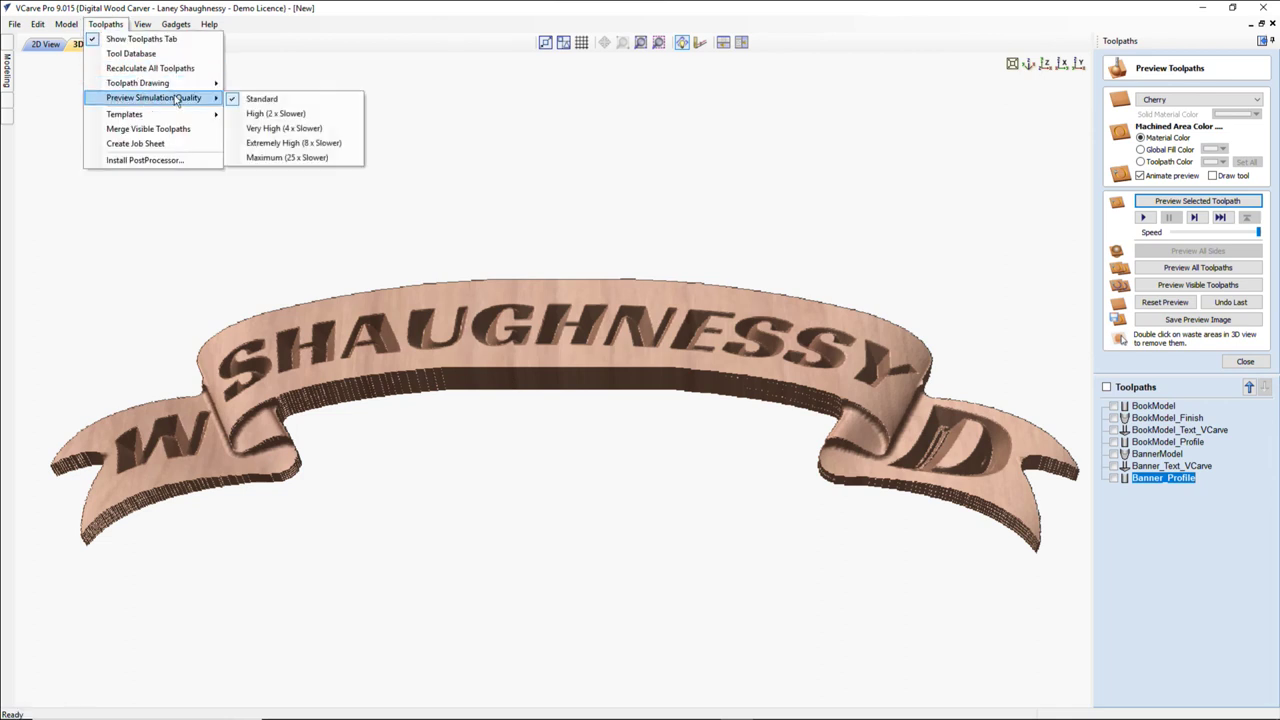
{"action": "left_click", "coordinate": [262, 128]}
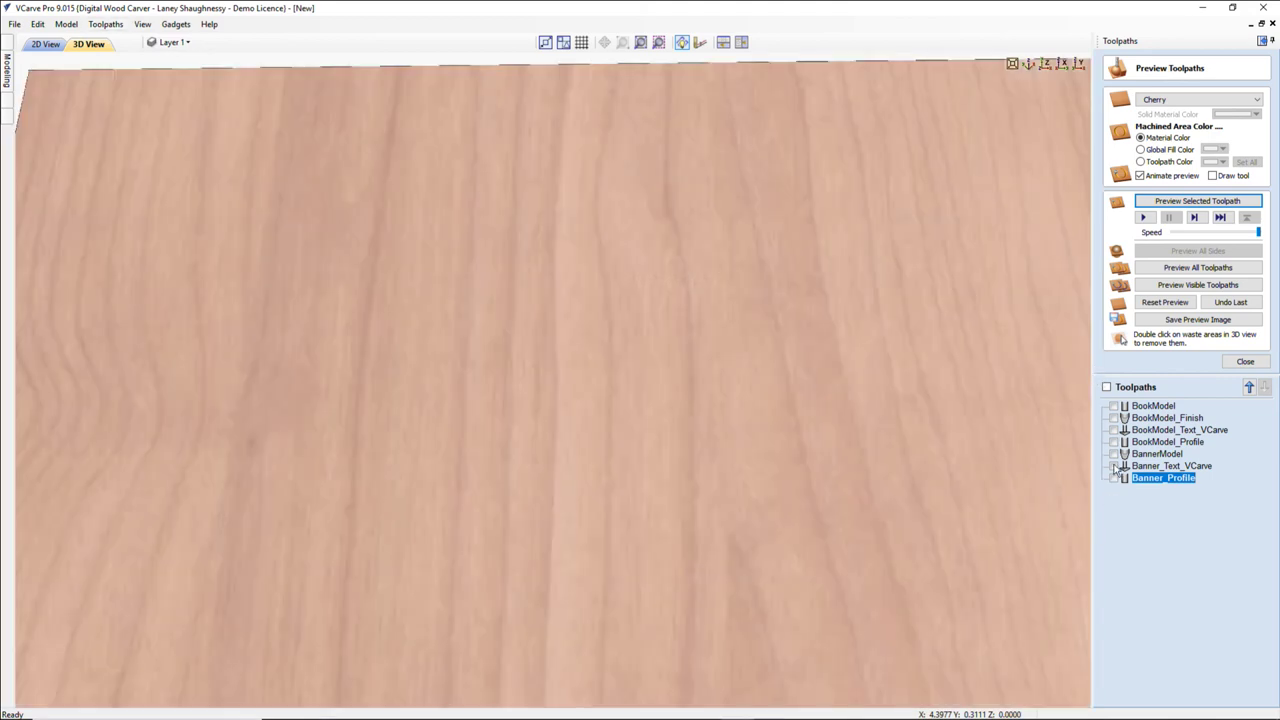
- Include BannerModel and Banner_Profile and simulate all visible toolpaths together
{"action": "left_click", "coordinate": [1113, 454]}
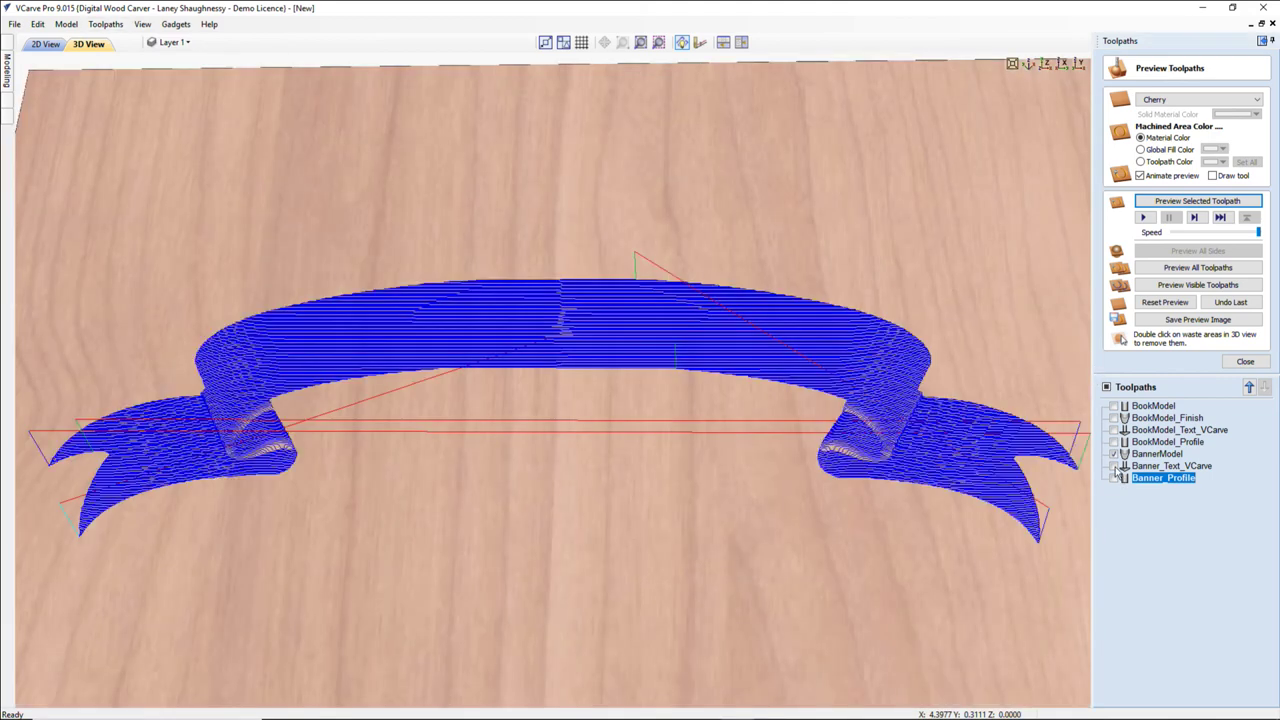
{"action": "left_click", "coordinate": [1113, 478]}
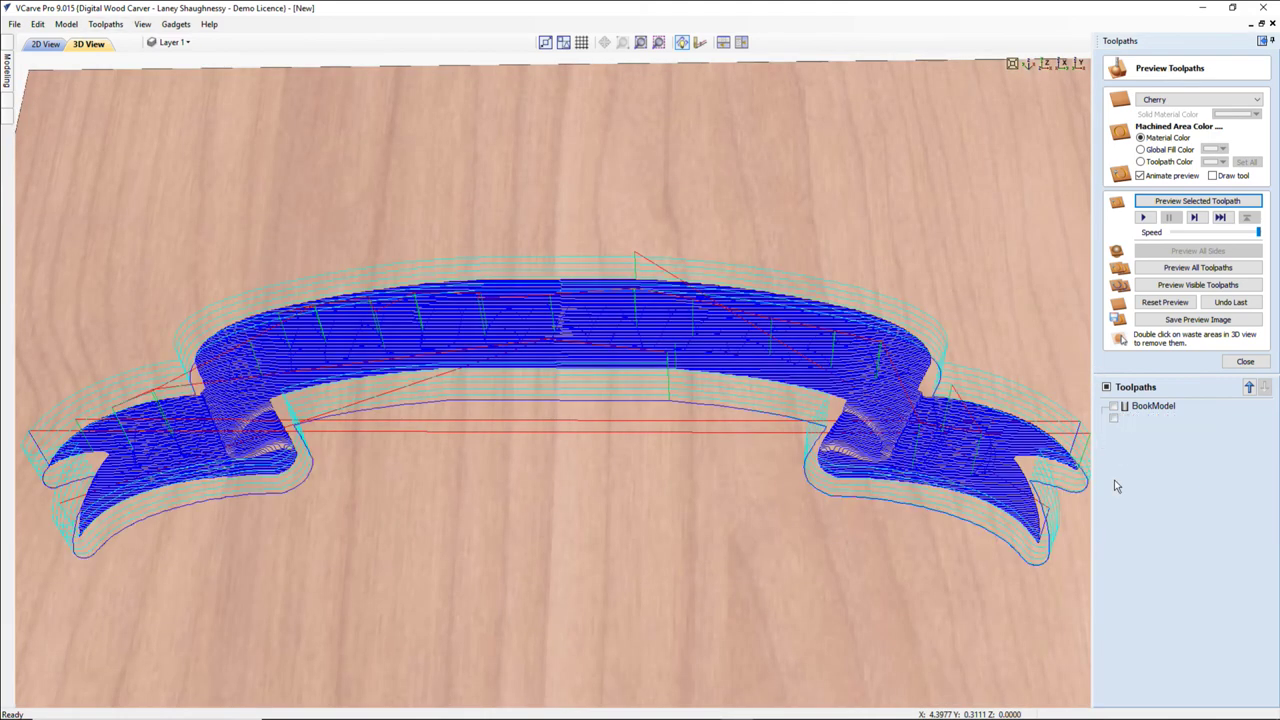
{"action": "left_click", "coordinate": [1177, 287]}
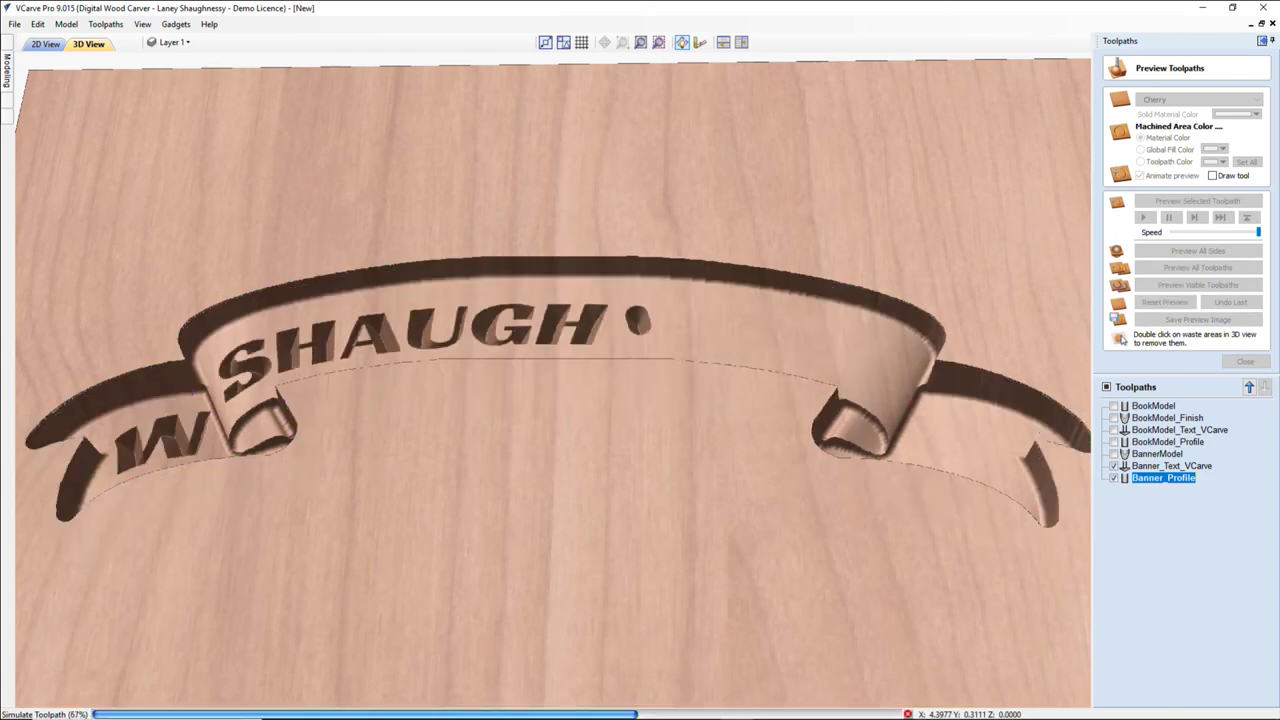
{"action": "left_click", "coordinate": [1114, 466]}
{"action": "left_click", "coordinate": [1198, 284]}
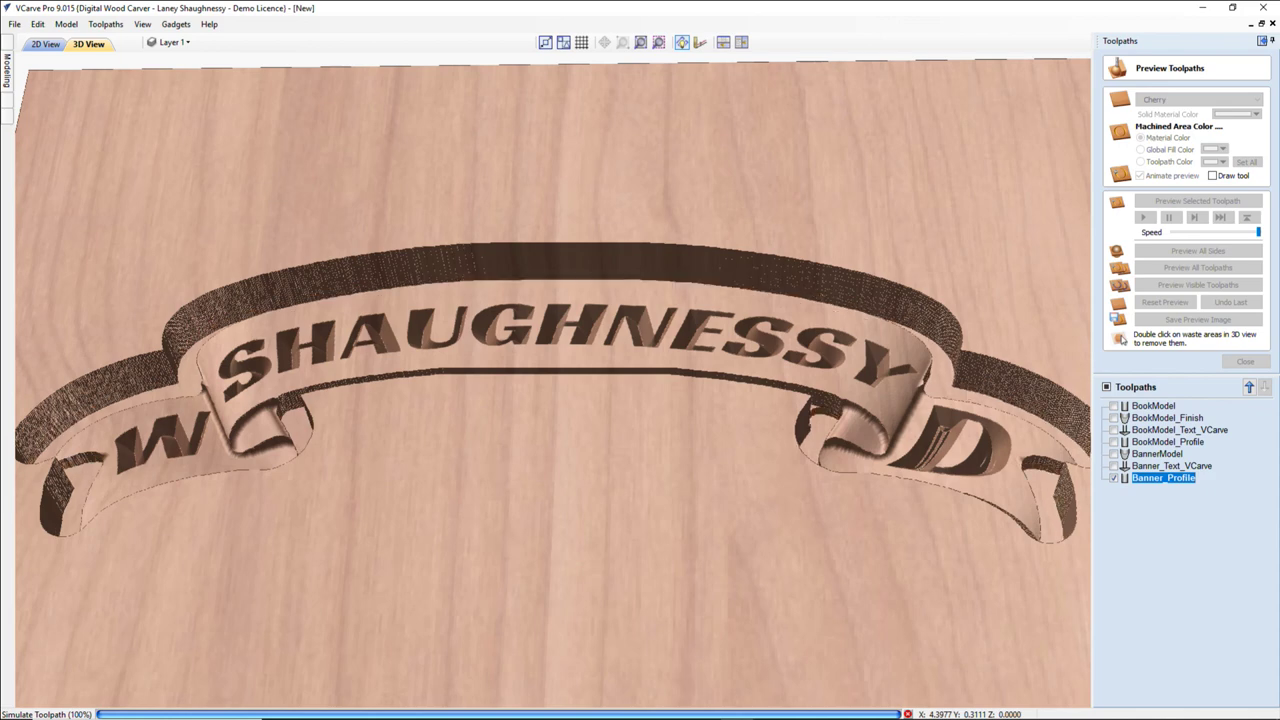
- Clear the waste, check the banner's 'D' end in 2D View, then close the toolpath preview
{"action": "double_click", "coordinate": [762, 463]}
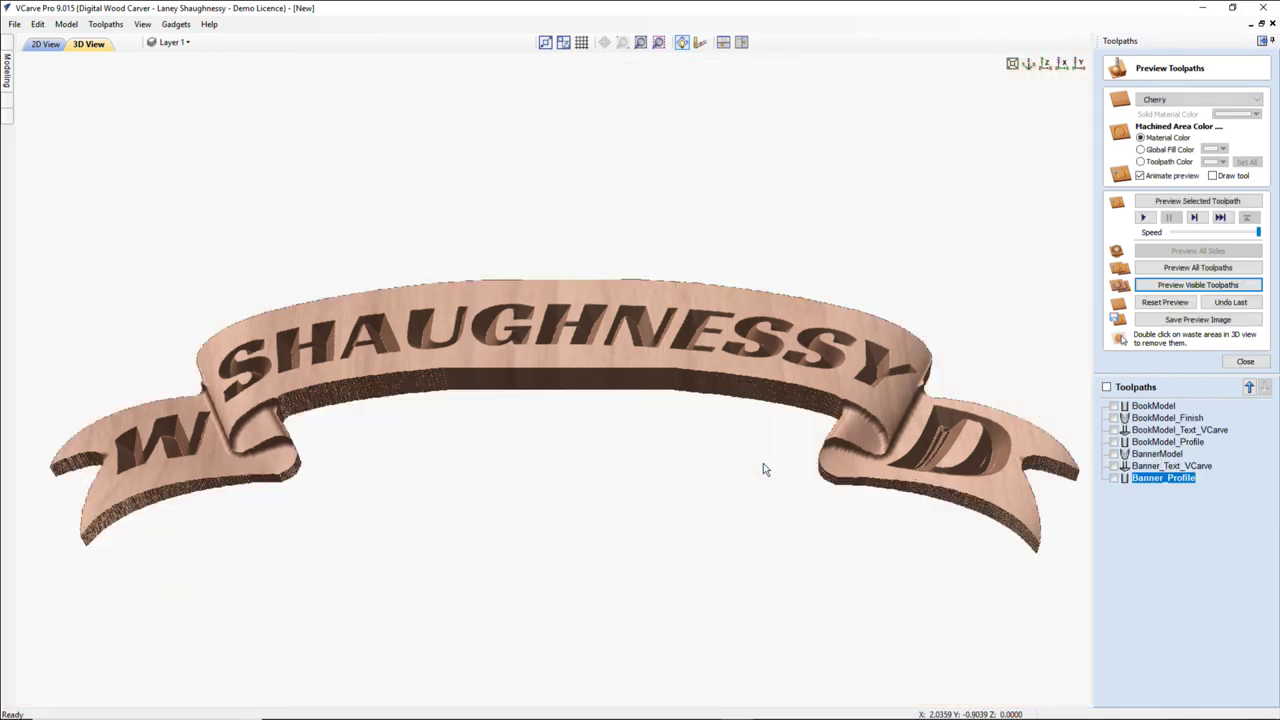
{"action": "left_click_drag", "start_coordinate": [561, 407], "coordinate": [561, 409]}
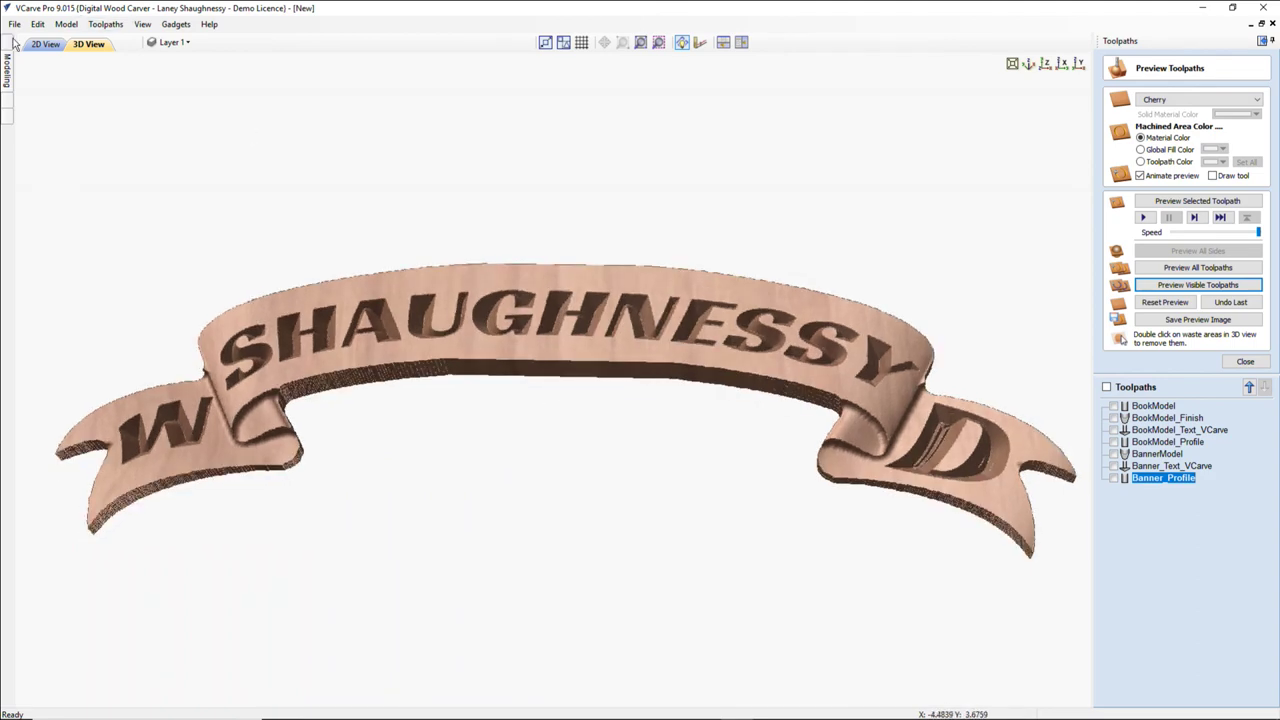
{"action": "left_click", "coordinate": [45, 44]}
{"action": "scroll", "coordinate": [870, 340], "scroll_direction": "up", "scroll_amount": 5}
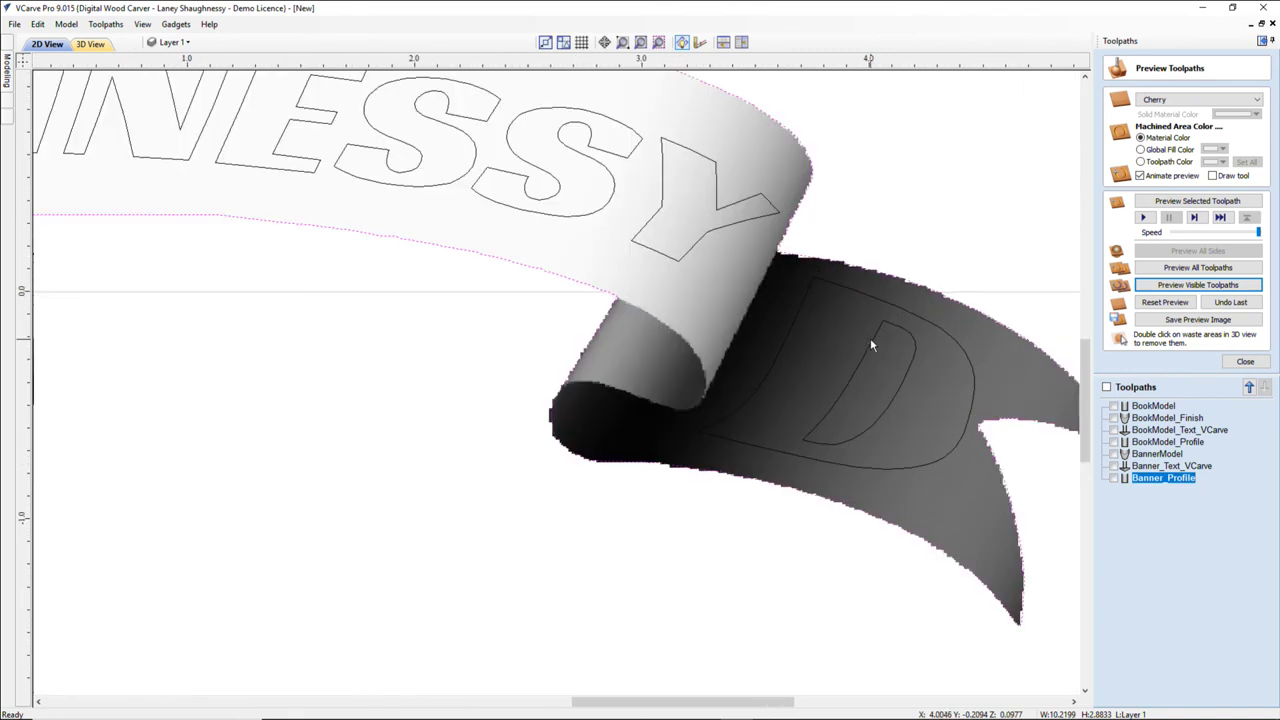
{"action": "scroll", "coordinate": [870, 345], "scroll_direction": "up", "scroll_amount": 1}
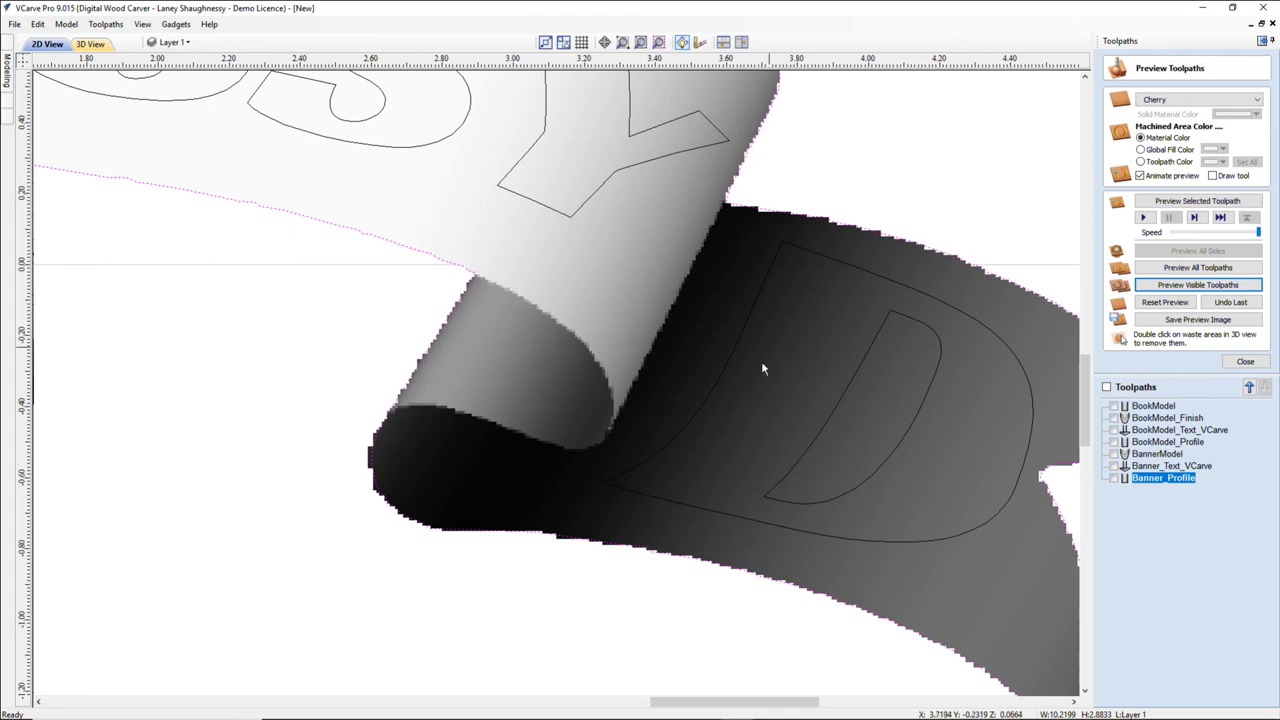
{"action": "scroll", "coordinate": [747, 411], "scroll_direction": "down", "scroll_amount": 3}
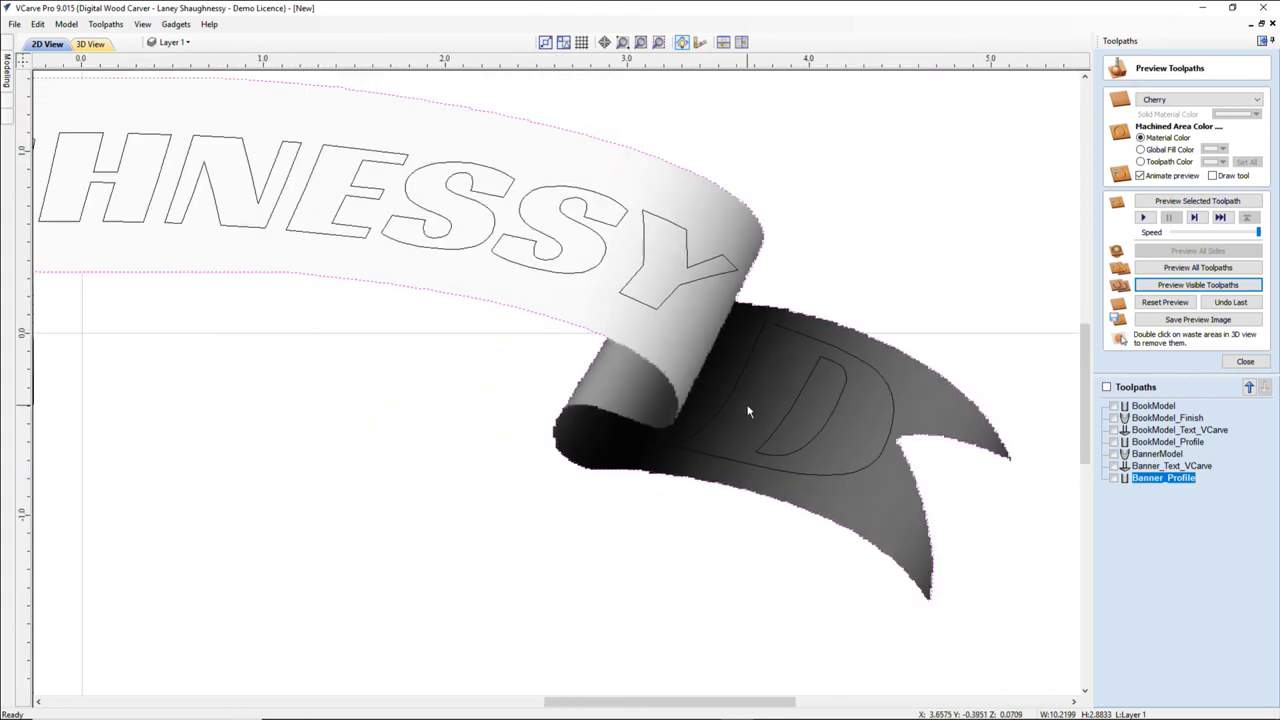
{"action": "left_click", "coordinate": [1240, 362]}
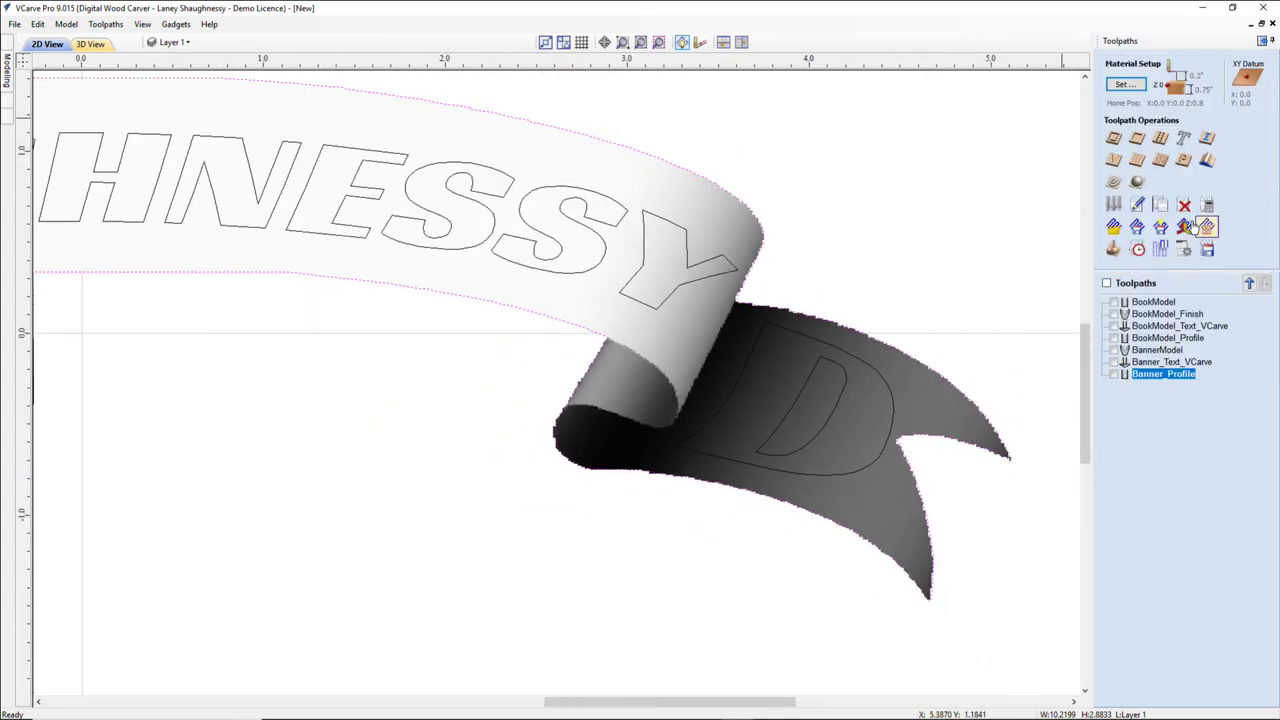
- Set Material Setup's Gap Above Model to 0.0, accept recalculation, and recalculate BannerModel
{"action": "left_click", "coordinate": [1136, 86]}
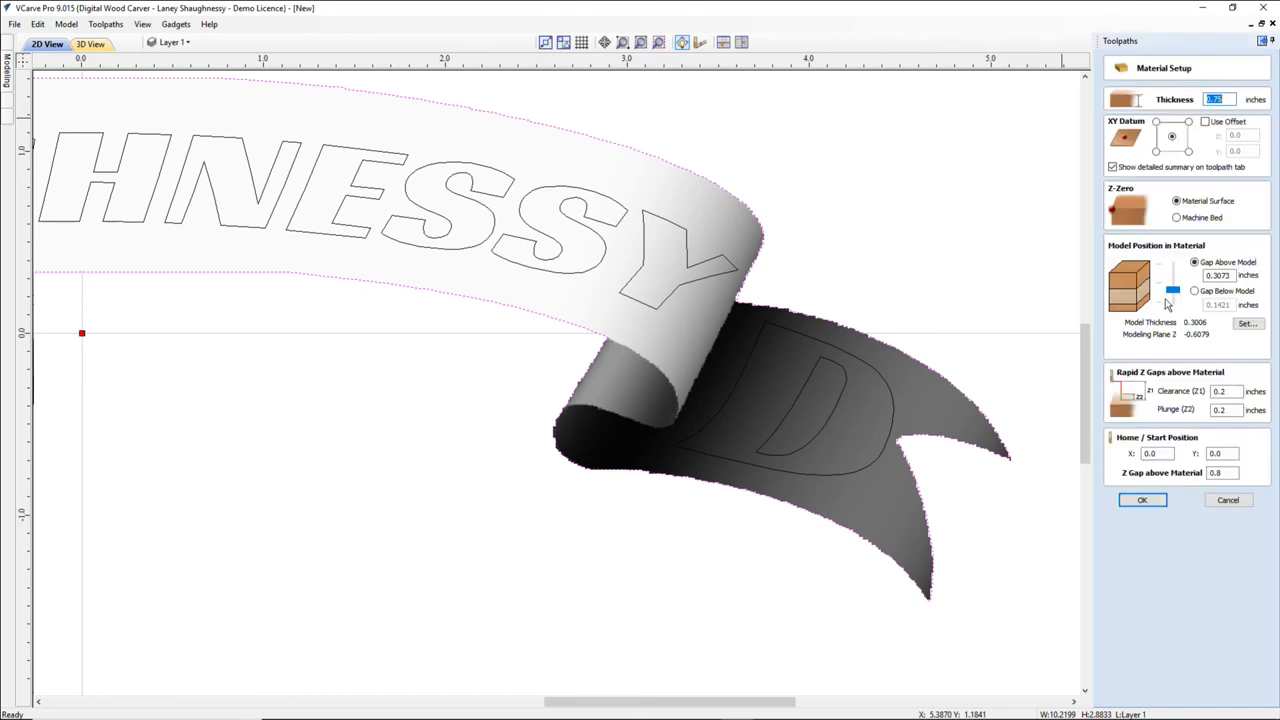
{"action": "left_click_drag", "start_coordinate": [1175, 292], "coordinate": [1164, 262]}
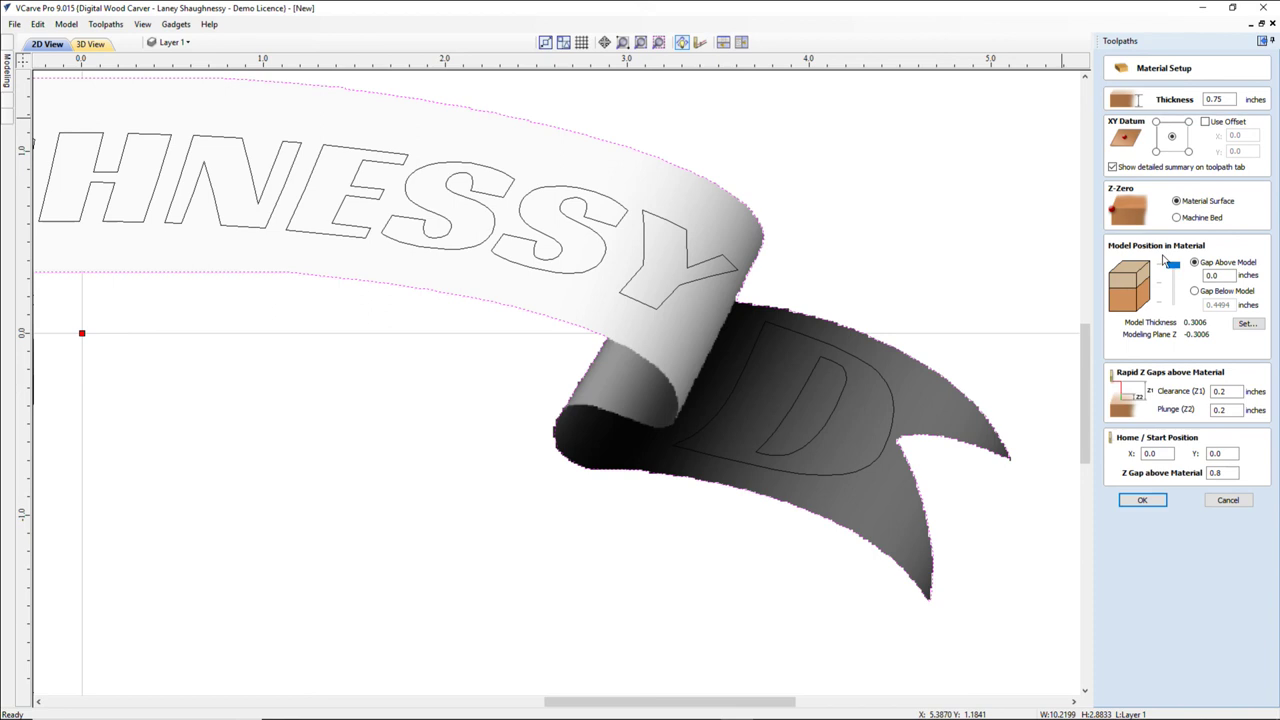
{"action": "left_click", "coordinate": [1153, 500]}
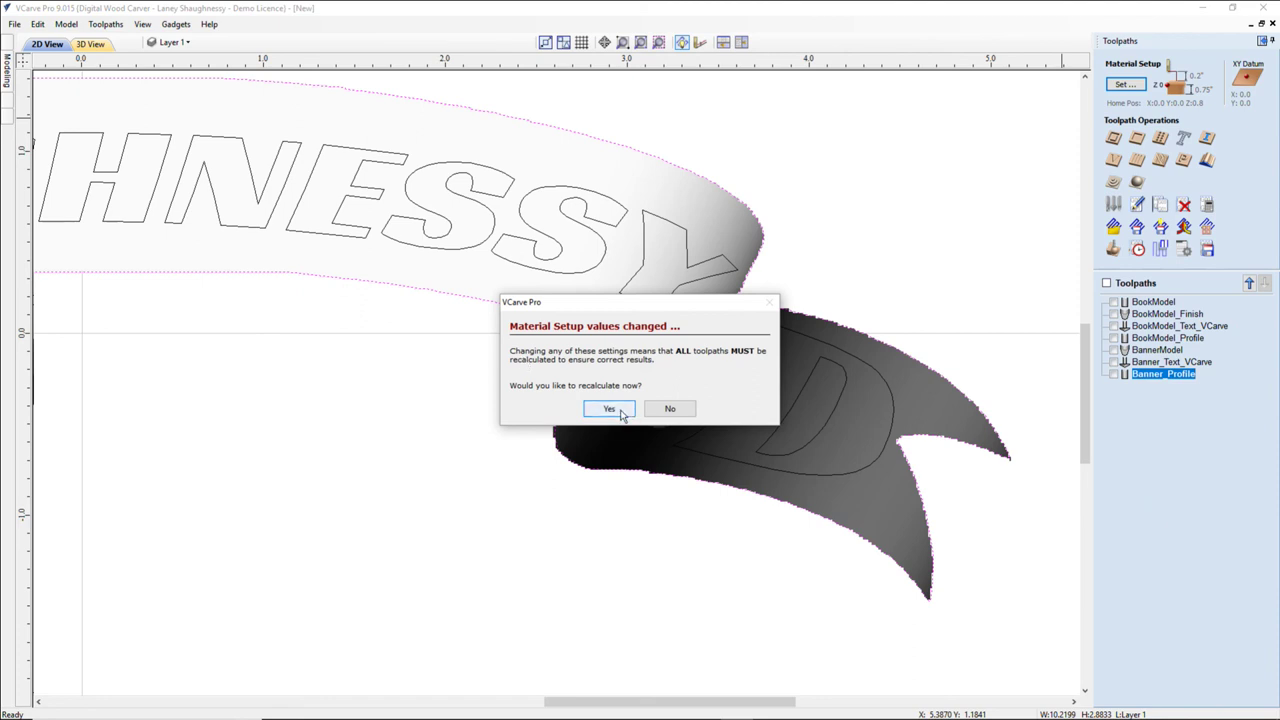
{"action": "left_click", "coordinate": [612, 410]}
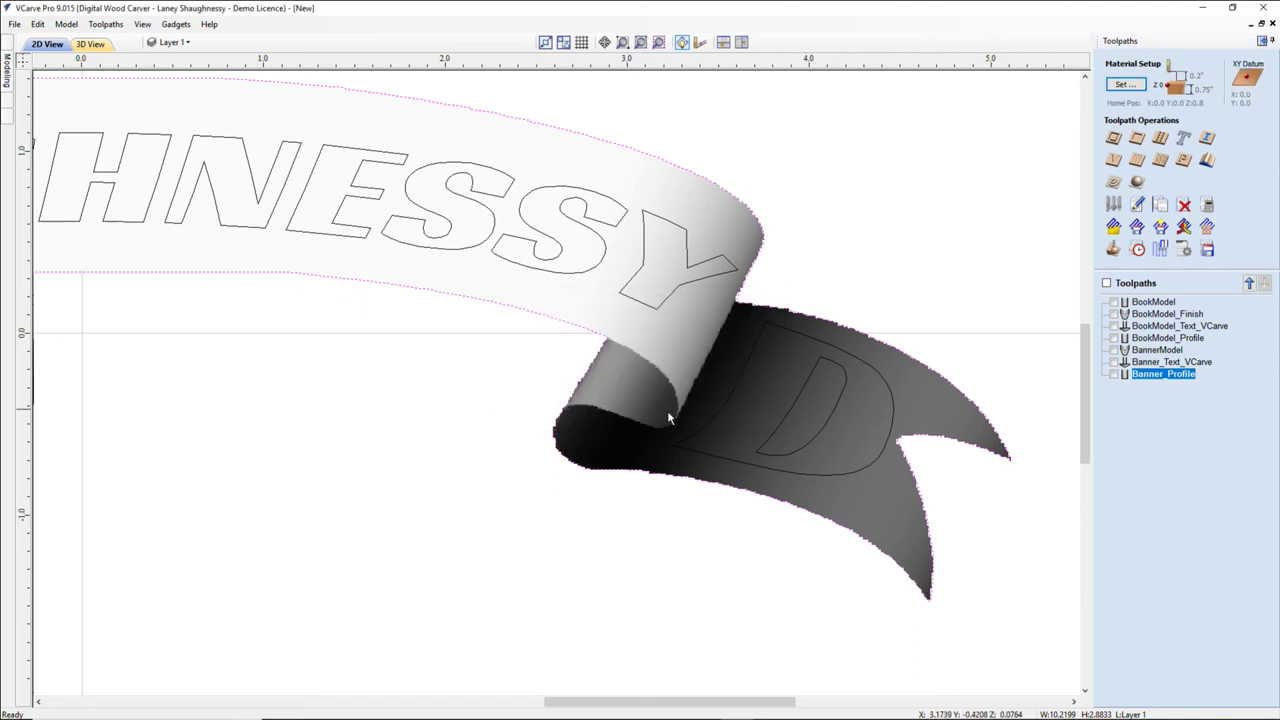
{"action": "double_click", "coordinate": [1155, 350]}
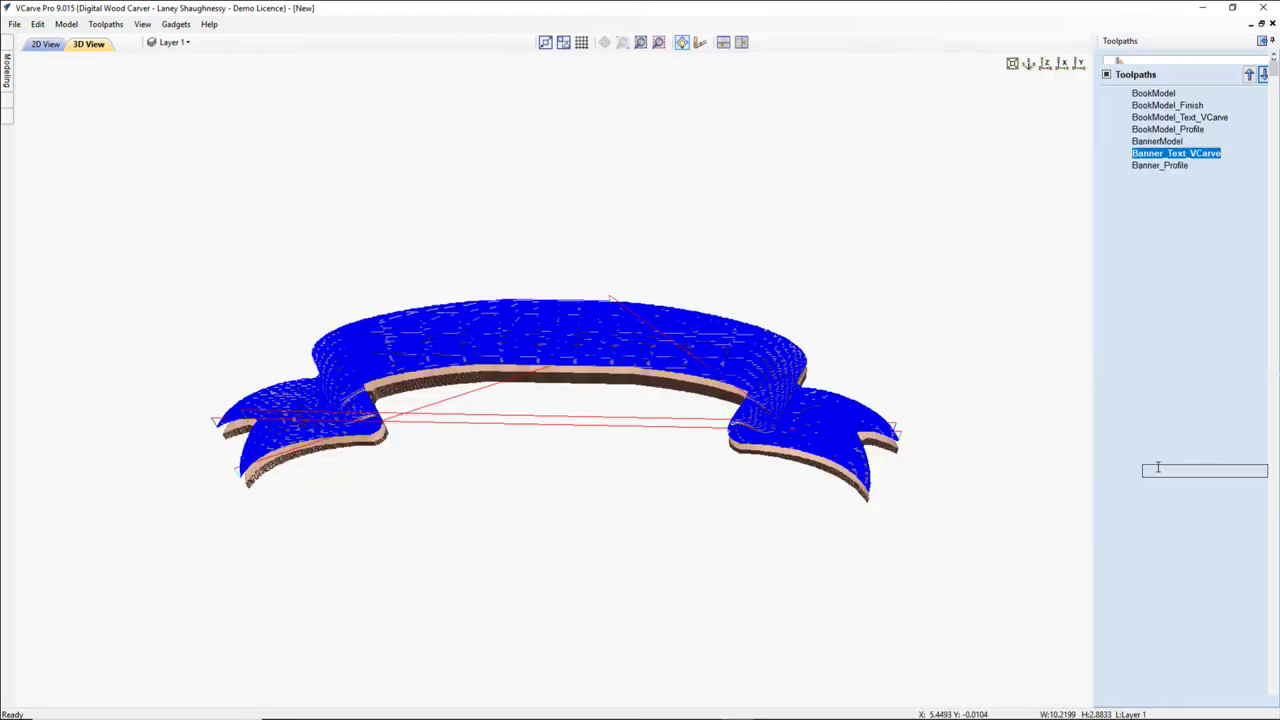
- Recalculate the Banner_Text_VCarve and Banner_Profile toolpaths
{"action": "double_click", "coordinate": [1175, 163]}
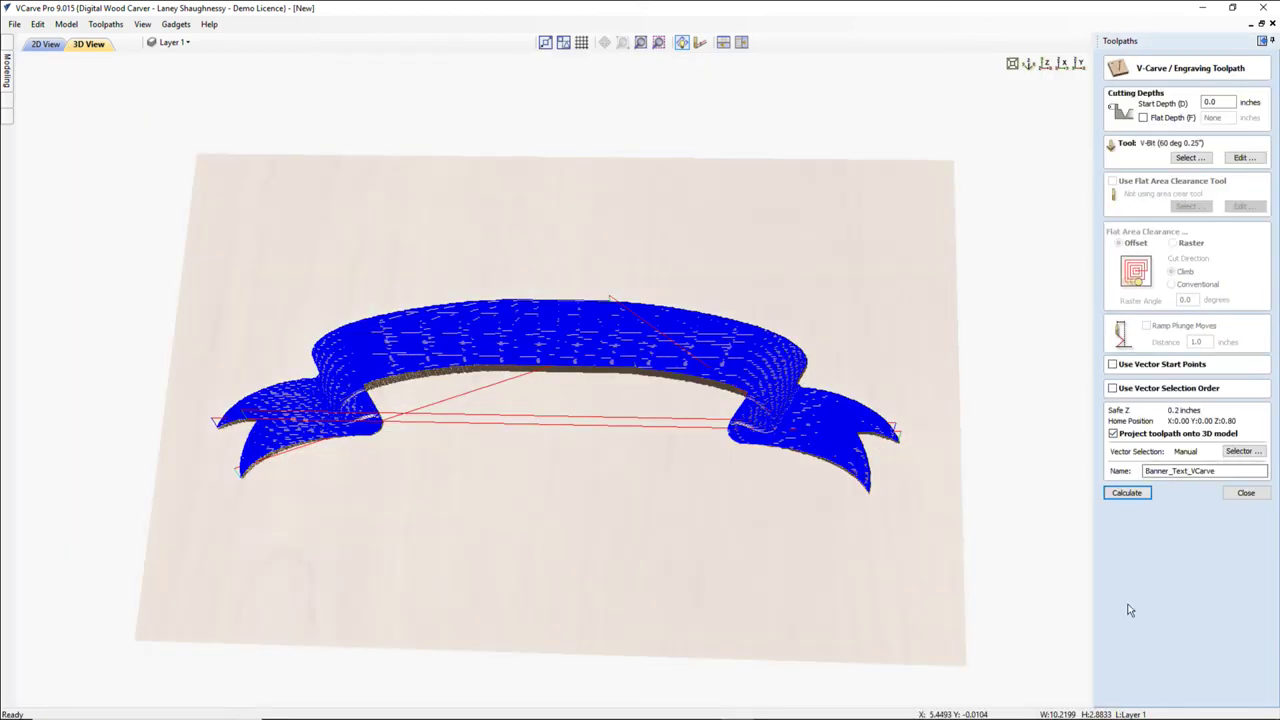
{"action": "left_click", "coordinate": [1126, 493]}
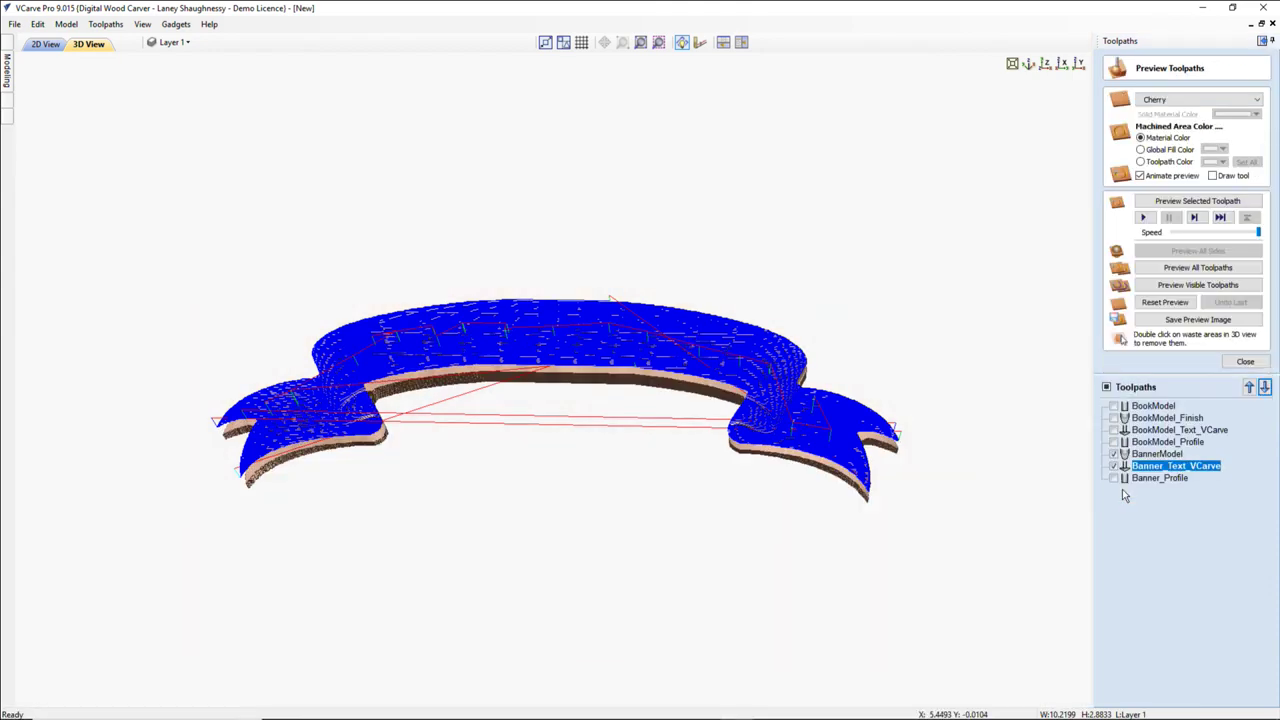
{"action": "double_click", "coordinate": [1145, 480]}
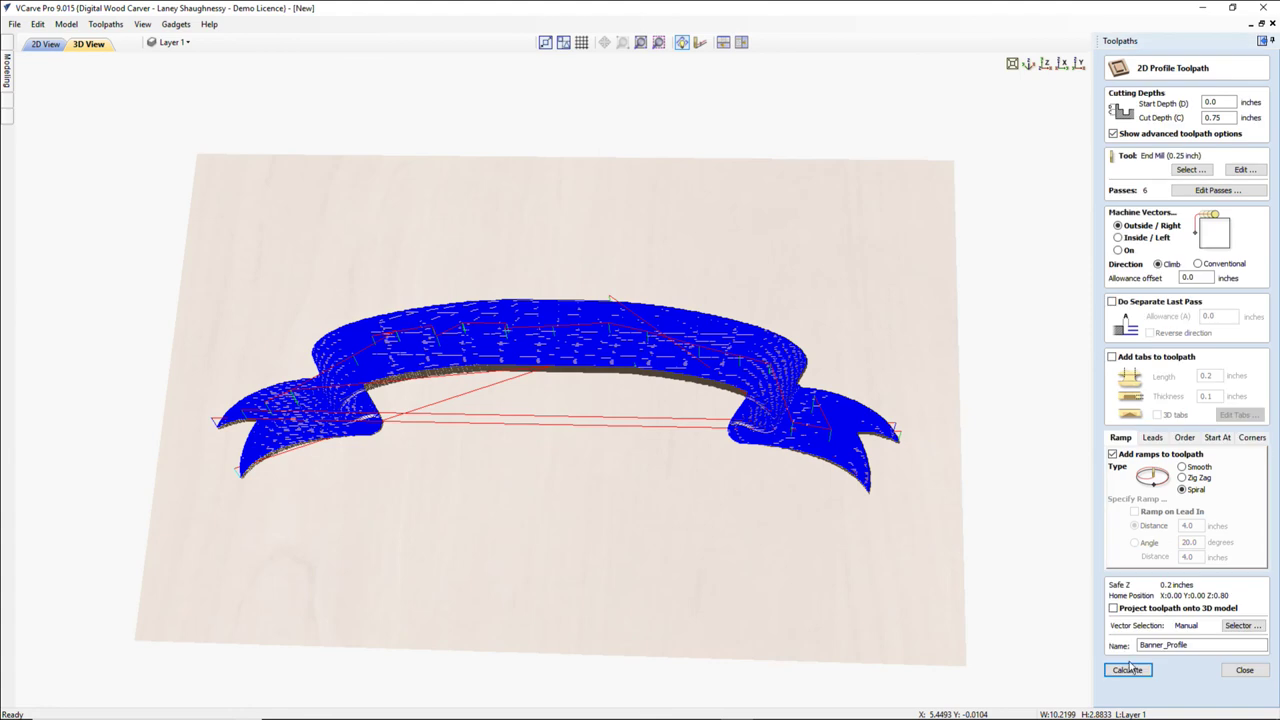
{"action": "left_click", "coordinate": [1128, 669]}
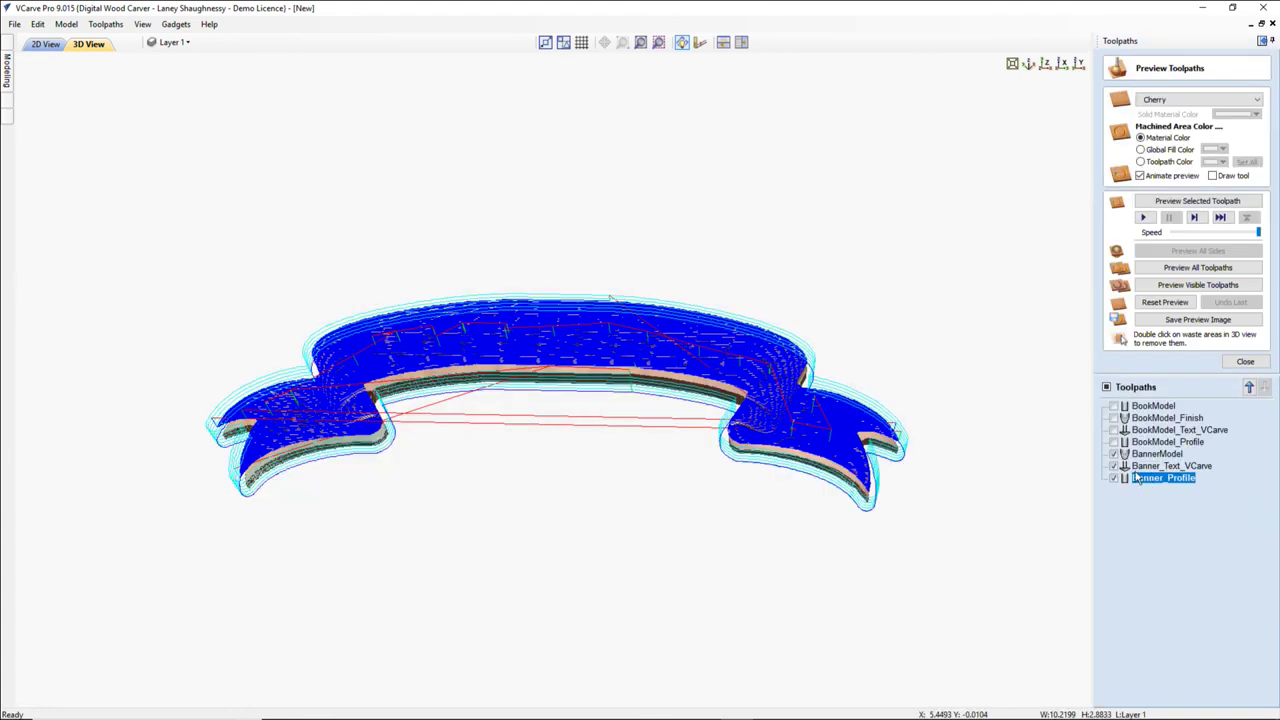
- Close, reopen and close the toolpath preview to show all three banner toolpaths
{"action": "left_click", "coordinate": [1241, 362]}
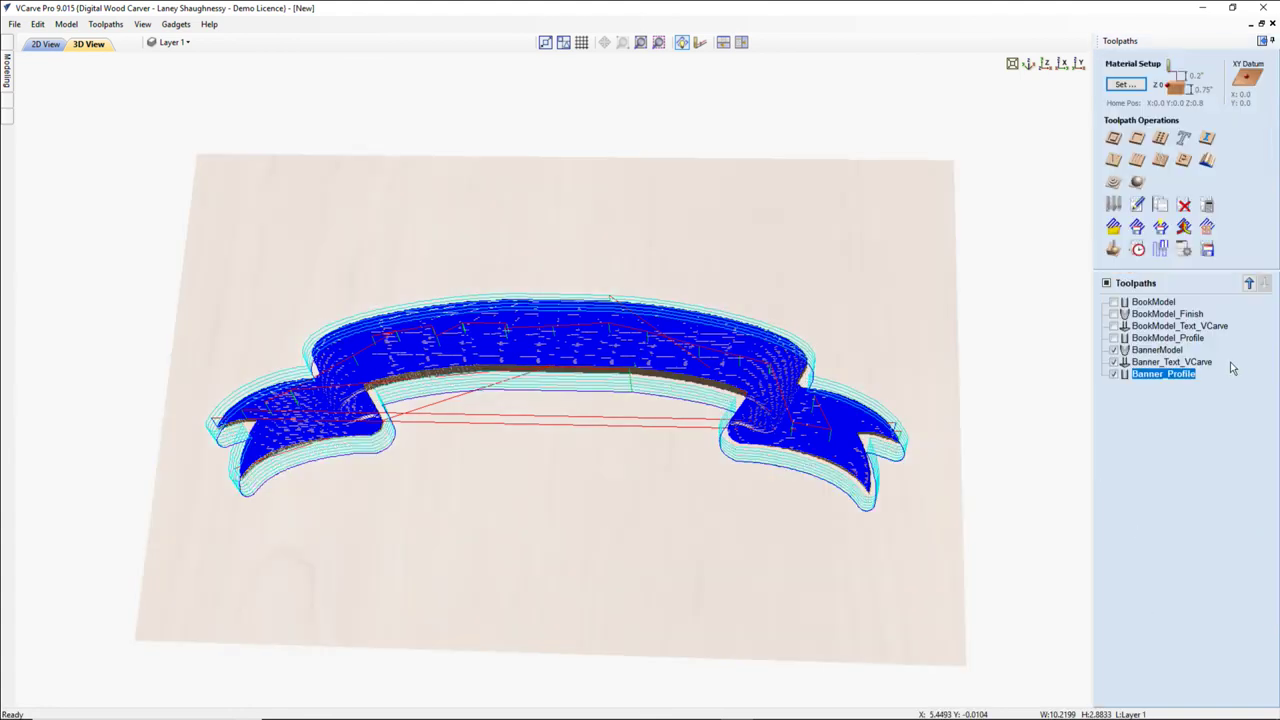
{"action": "left_click", "coordinate": [1112, 250]}
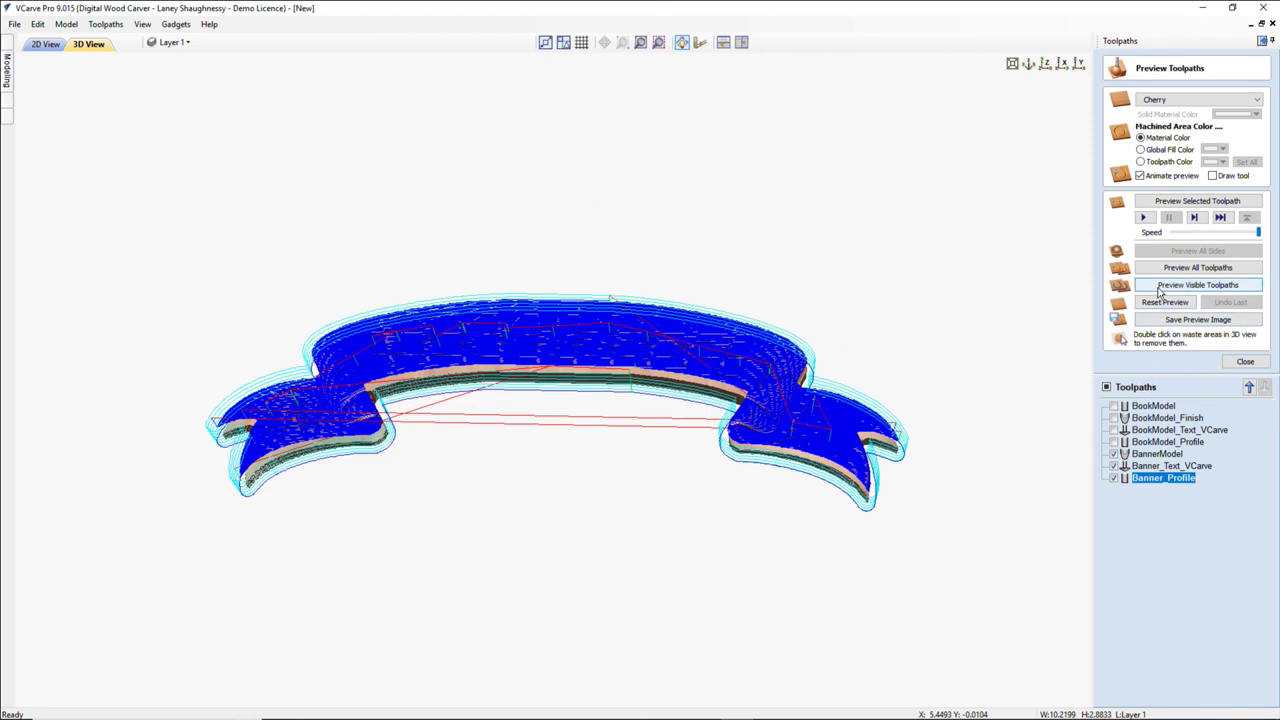
{"action": "left_click", "coordinate": [1245, 361]}
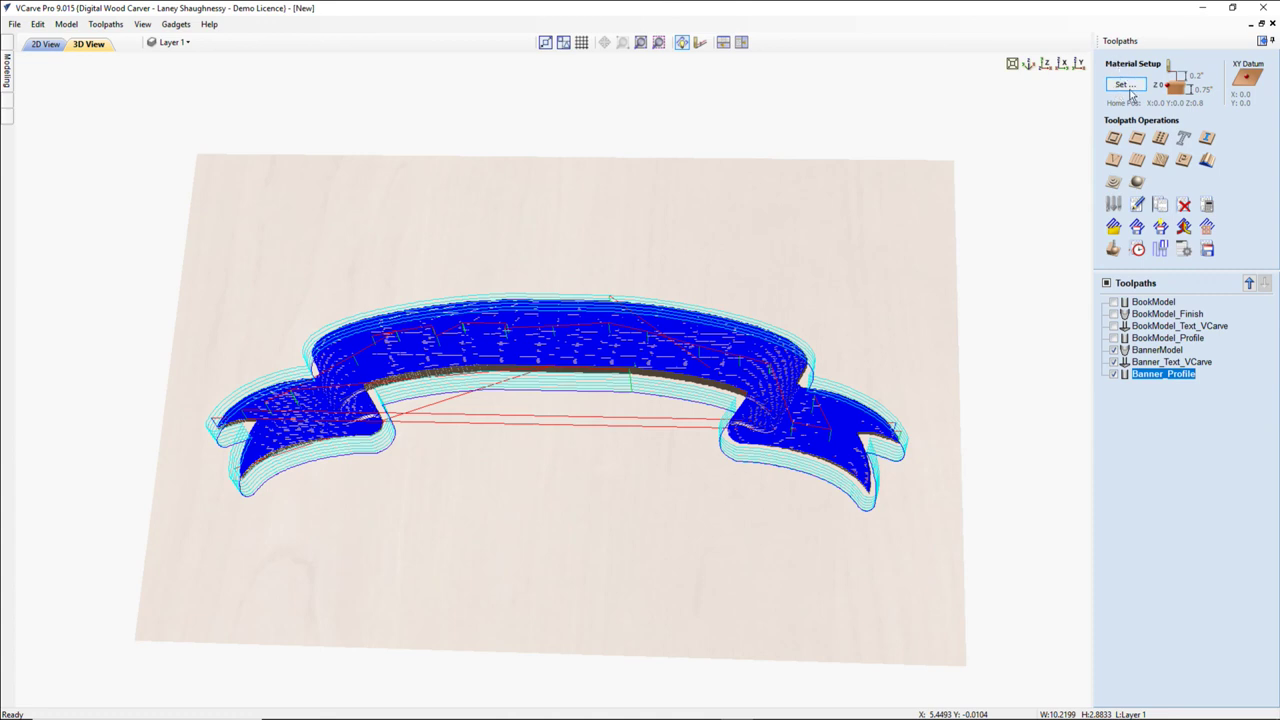
{"action": "left_click", "coordinate": [1126, 85]}
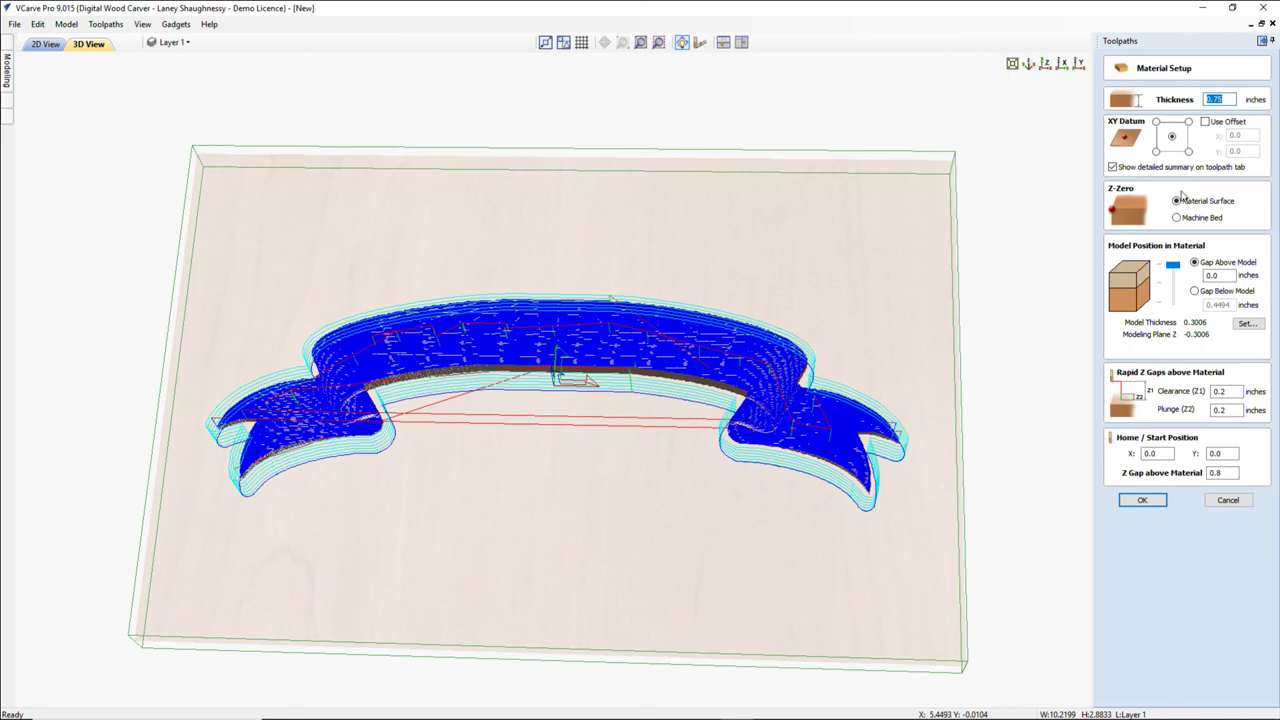
{"action": "left_click_drag", "start_coordinate": [1170, 264], "coordinate": [1174, 287]}
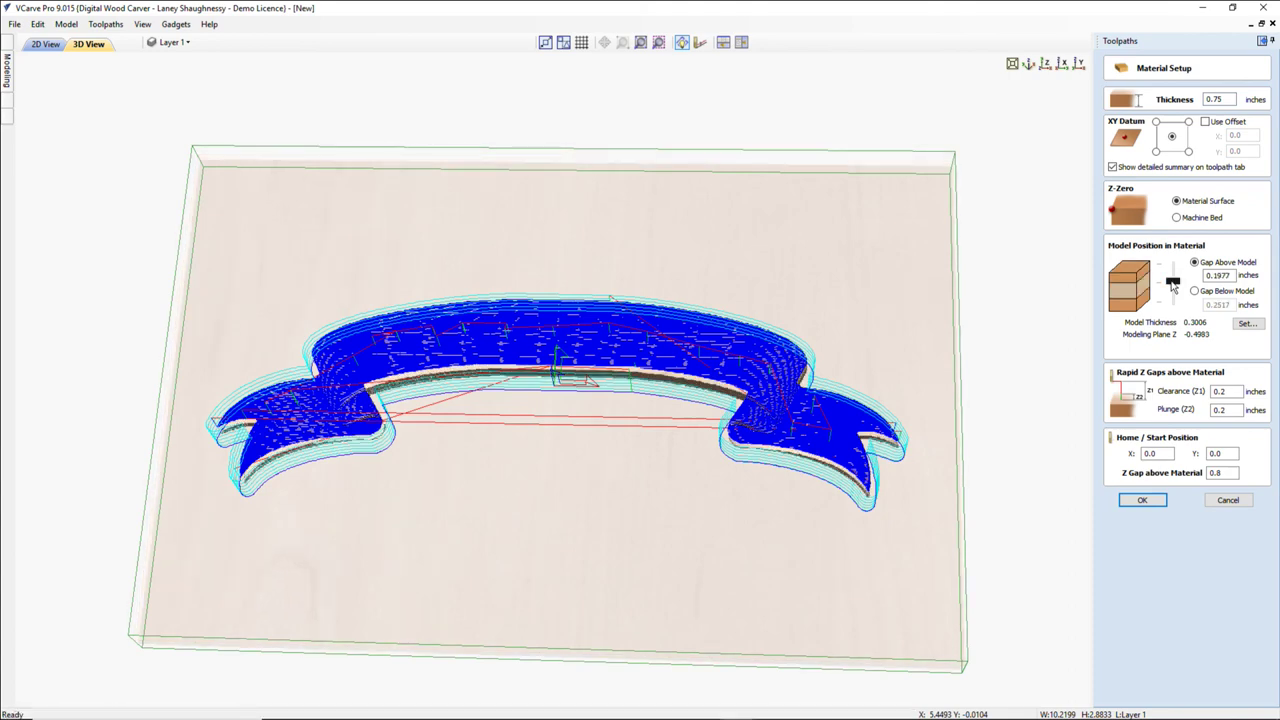
{"action": "left_click_drag", "start_coordinate": [1174, 286], "coordinate": [1174, 261]}
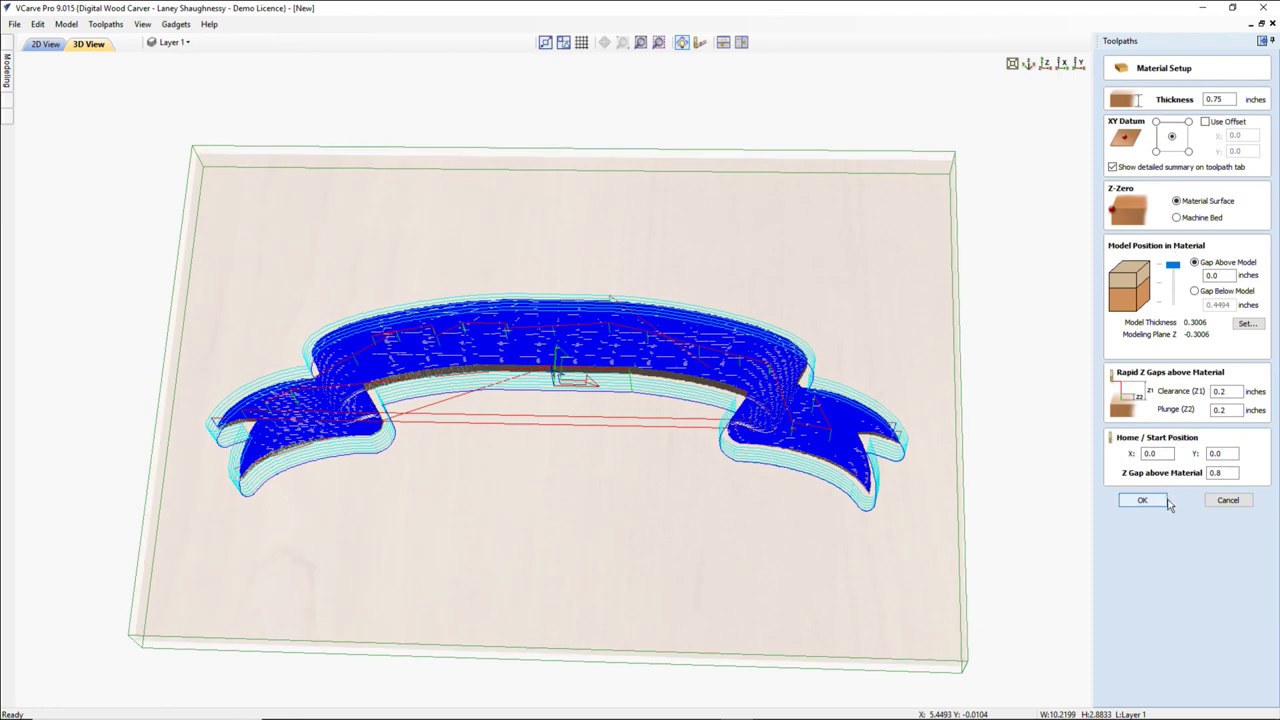
{"action": "left_click", "coordinate": [1227, 505]}
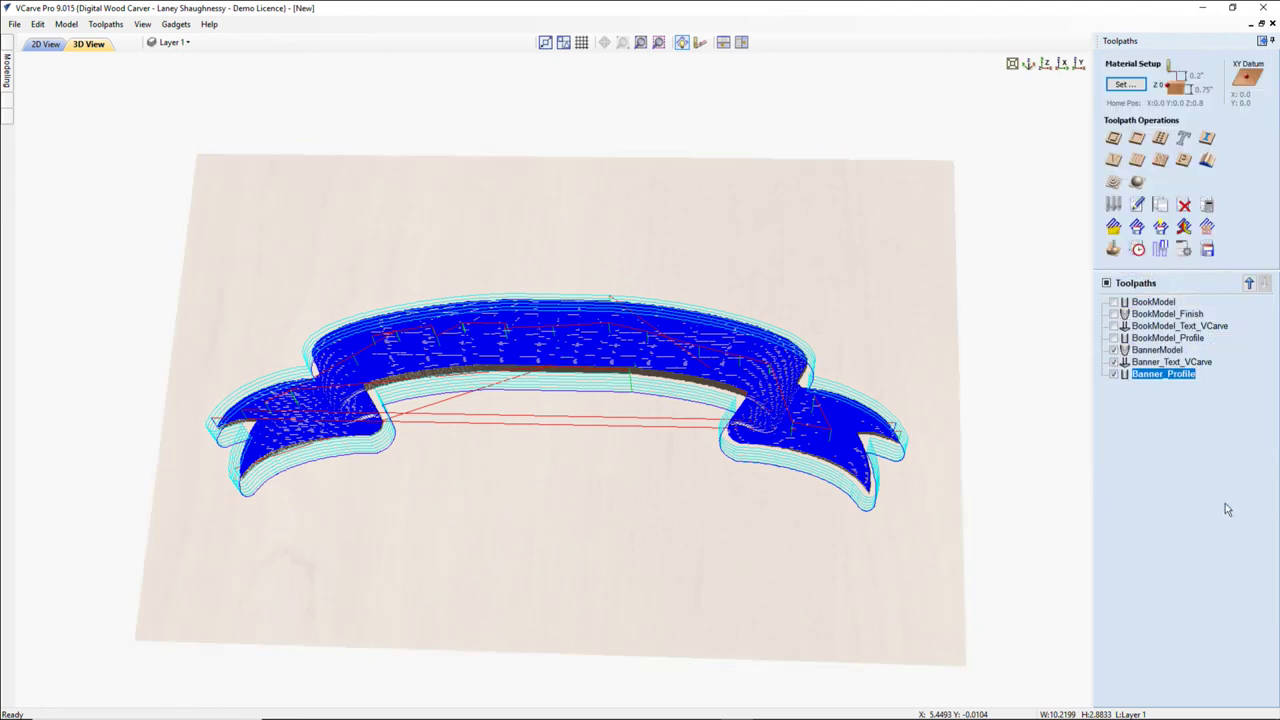
- Reset the preview to uncut material and simulate the visible banner toolpaths
{"action": "left_click", "coordinate": [1114, 254]}
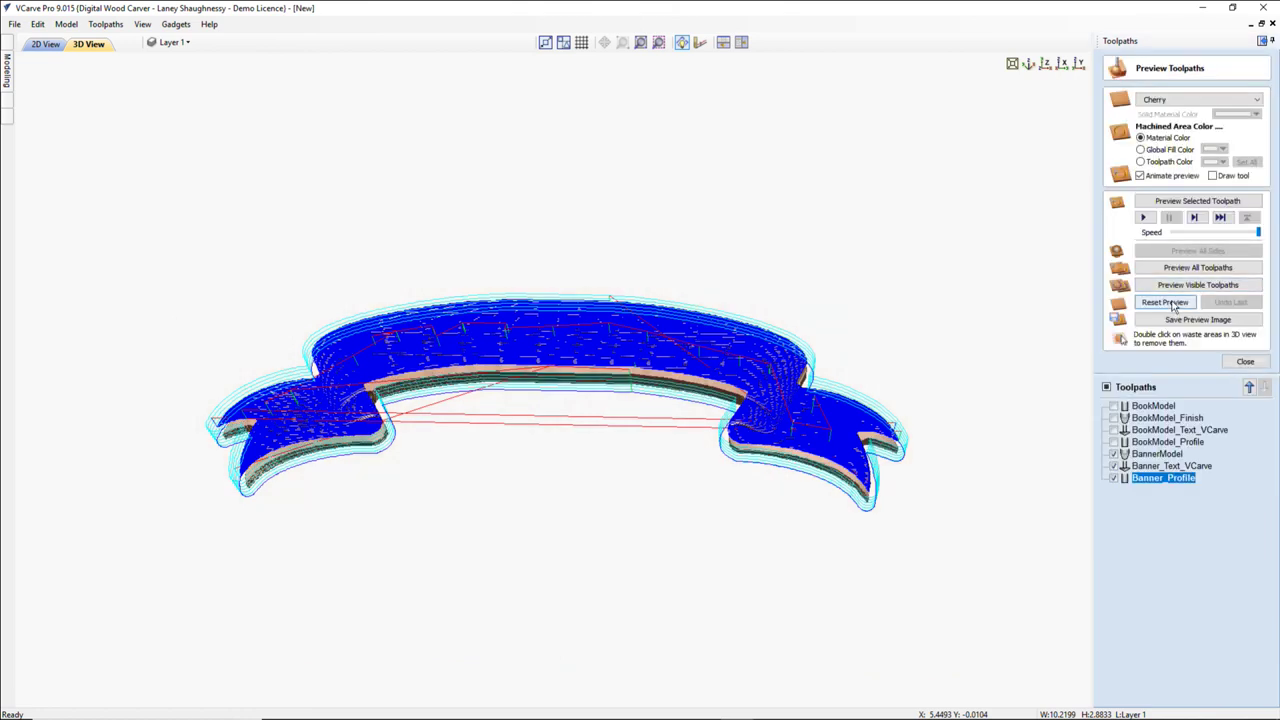
{"action": "left_click", "coordinate": [1166, 300]}
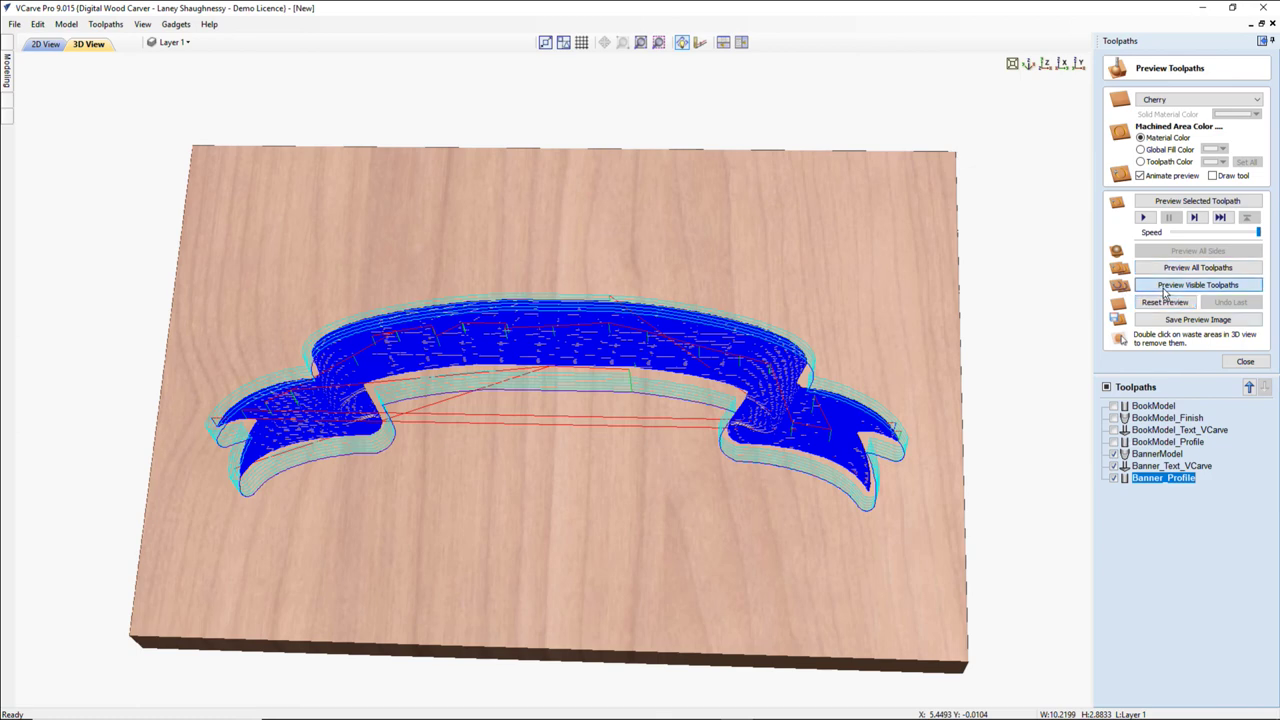
{"action": "left_click", "coordinate": [1163, 288]}
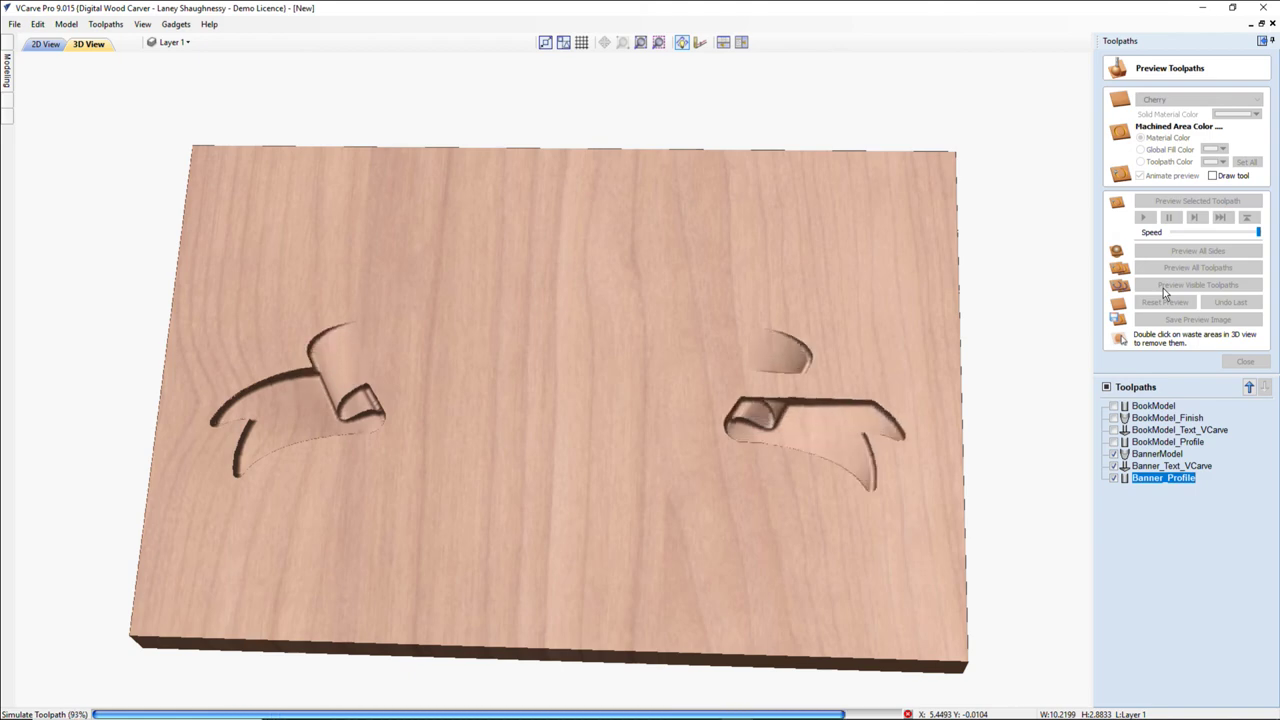
{"action": "left_click", "coordinate": [1163, 288]}
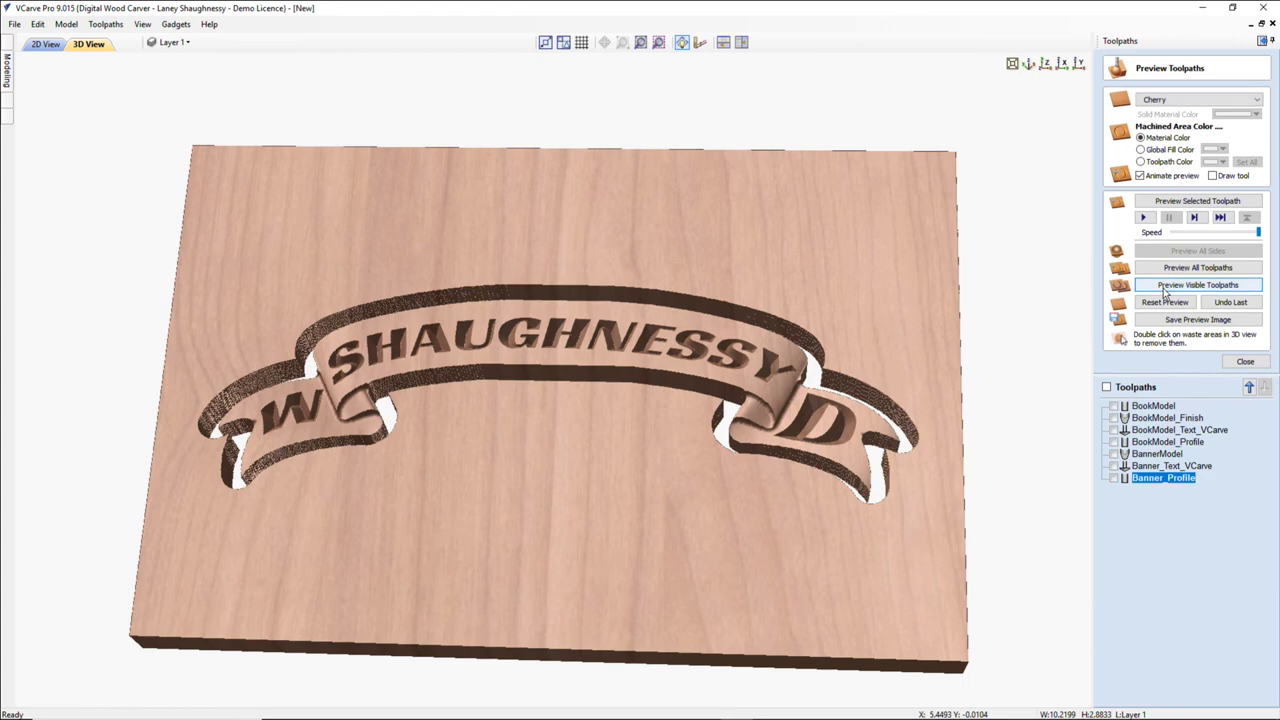
- Remove the waste board so only the carved SHAUGHNESSY banner remains, then zoom to inspect
{"action": "double_click", "coordinate": [521, 455]}
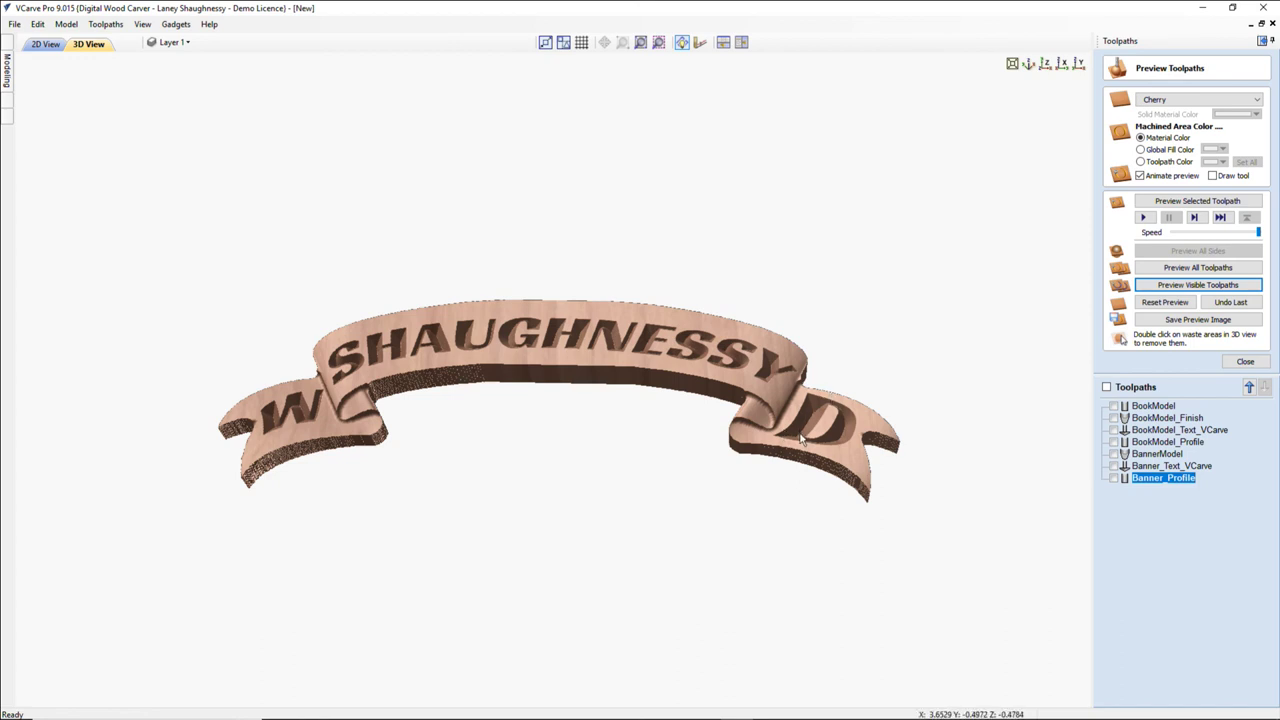
{"action": "scroll", "coordinate": [800, 438], "scroll_direction": "up", "scroll_amount": 2}
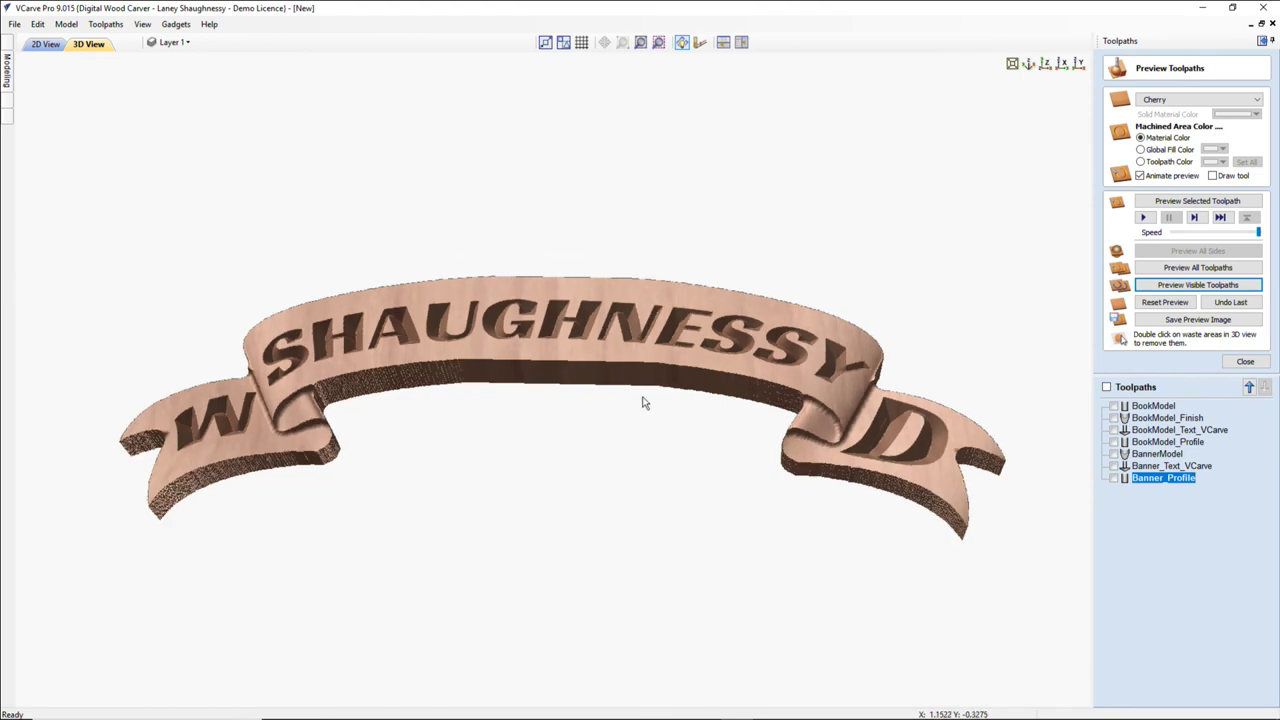
{"action": "scroll", "coordinate": [530, 390], "scroll_direction": "down", "scroll_amount": 2}
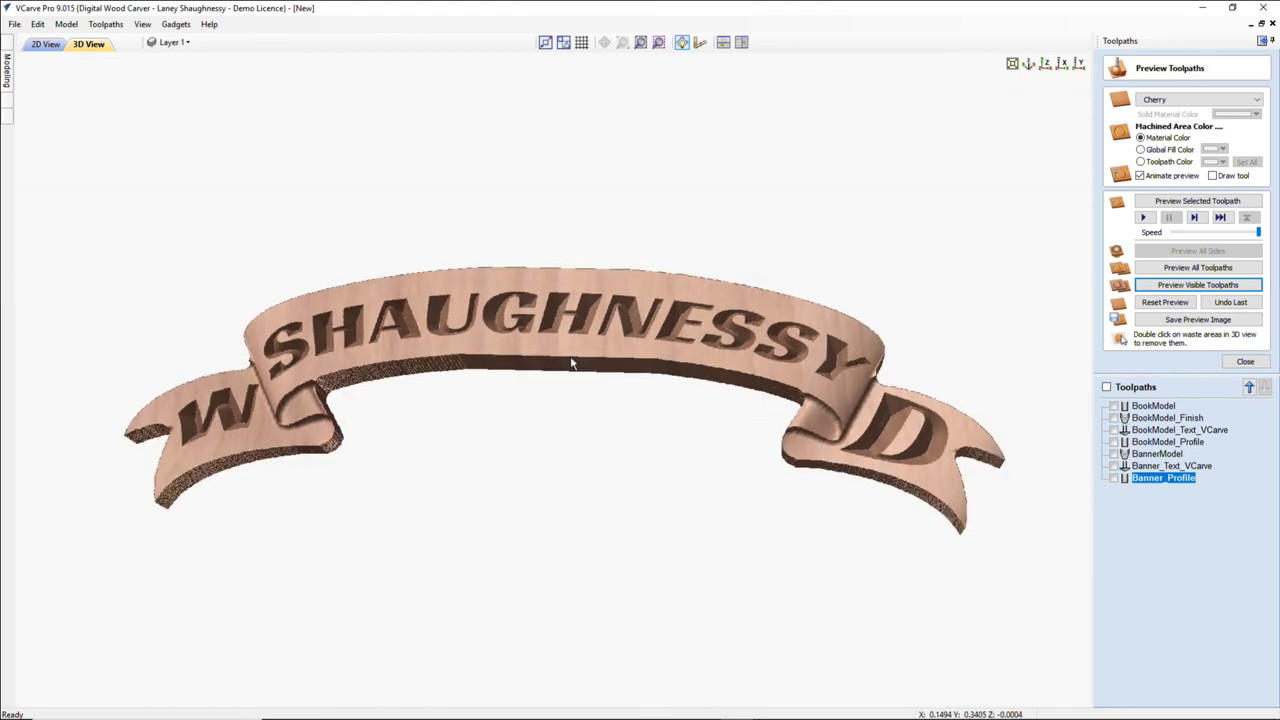
{"action": "scroll", "coordinate": [572, 363], "scroll_direction": "up", "scroll_amount": 1}
{"action": "scroll", "coordinate": [572, 363], "scroll_direction": "down", "scroll_amount": 1}
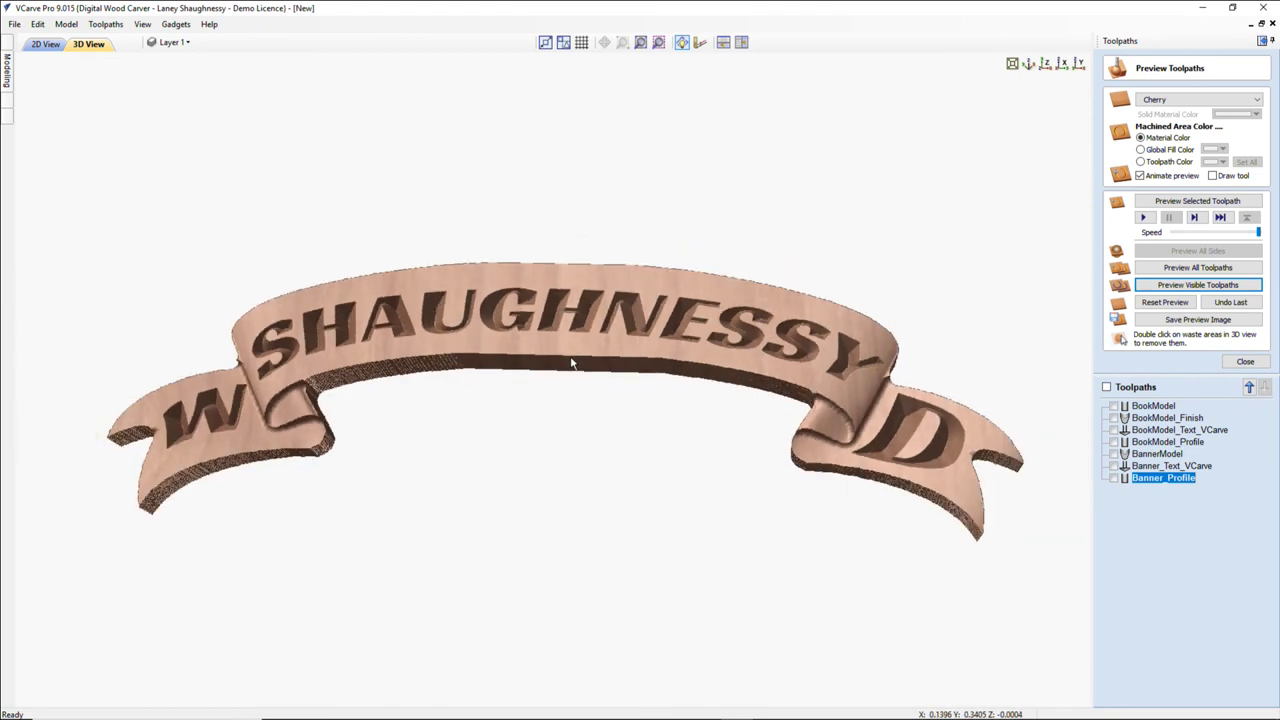
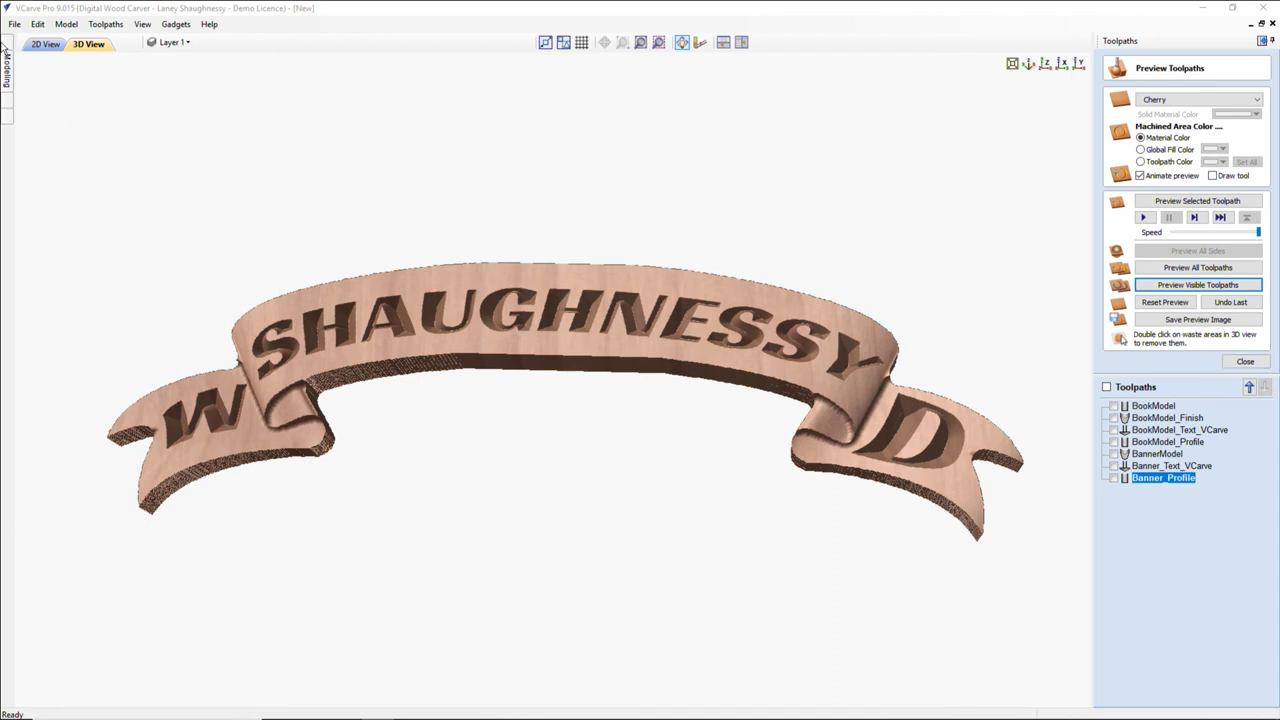
- Close the banner toolpath preview and show the Components list on the Modeling tab
{"action": "left_click", "coordinate": [1245, 363]}
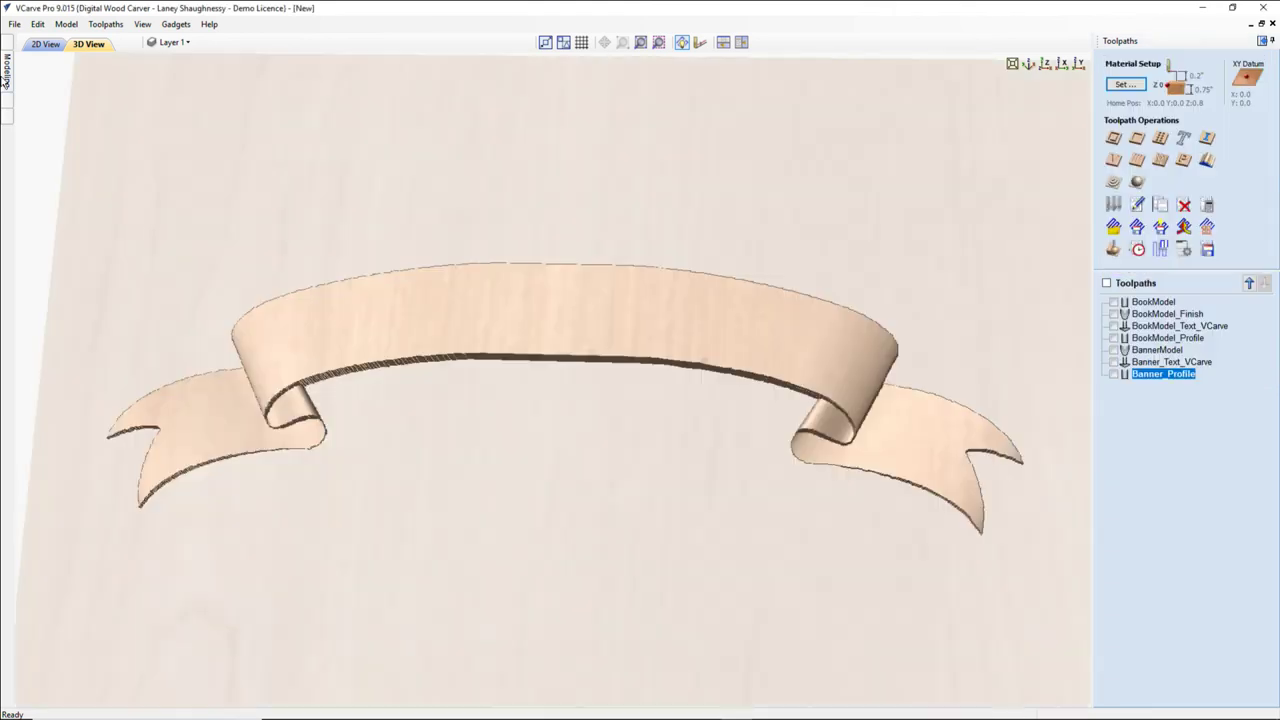
{"action": "left_click", "coordinate": [8, 66]}
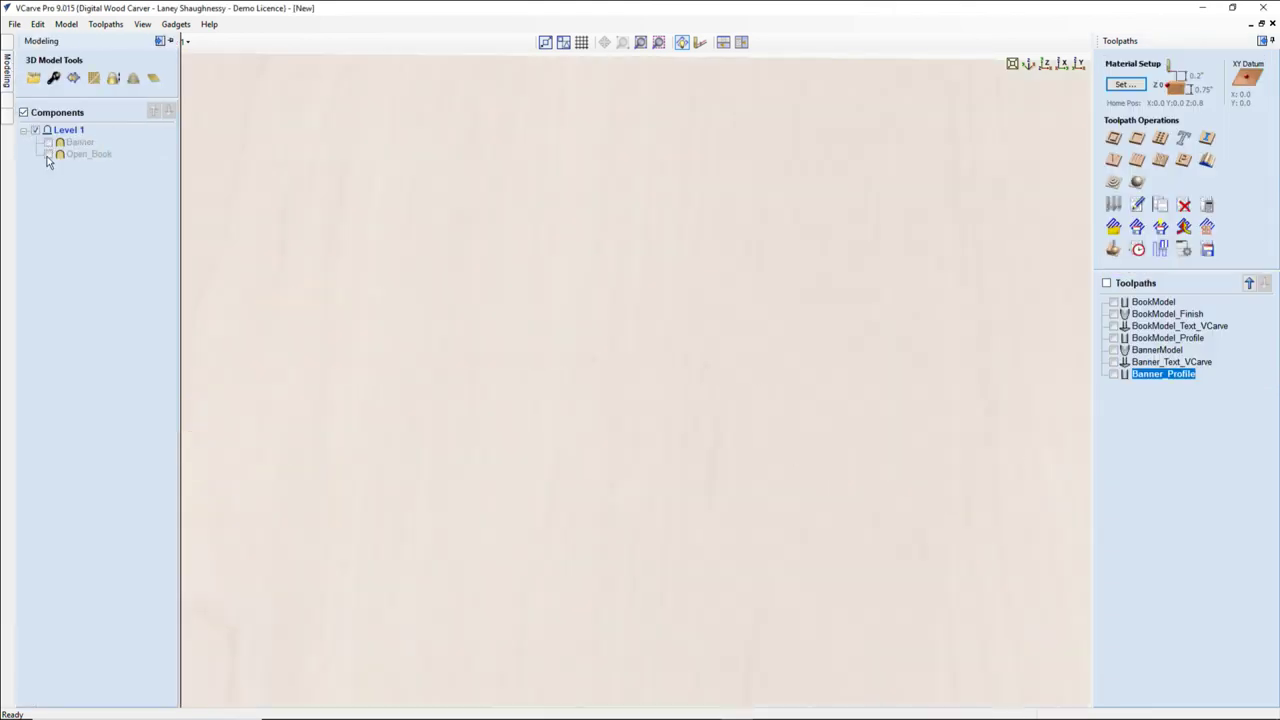
- Show the Open_Book component and check its Material Setup at 0.75-inch stock thickness
{"action": "left_click", "coordinate": [47, 155]}
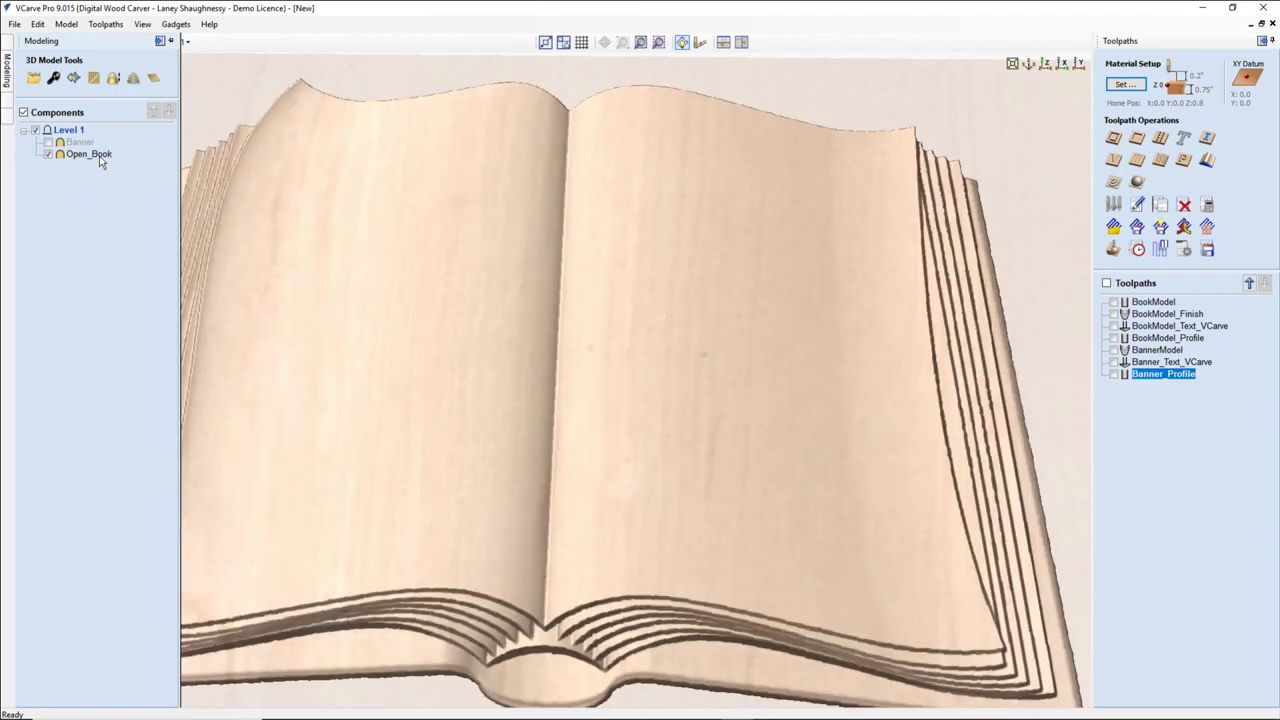
{"action": "left_click", "coordinate": [1125, 86]}
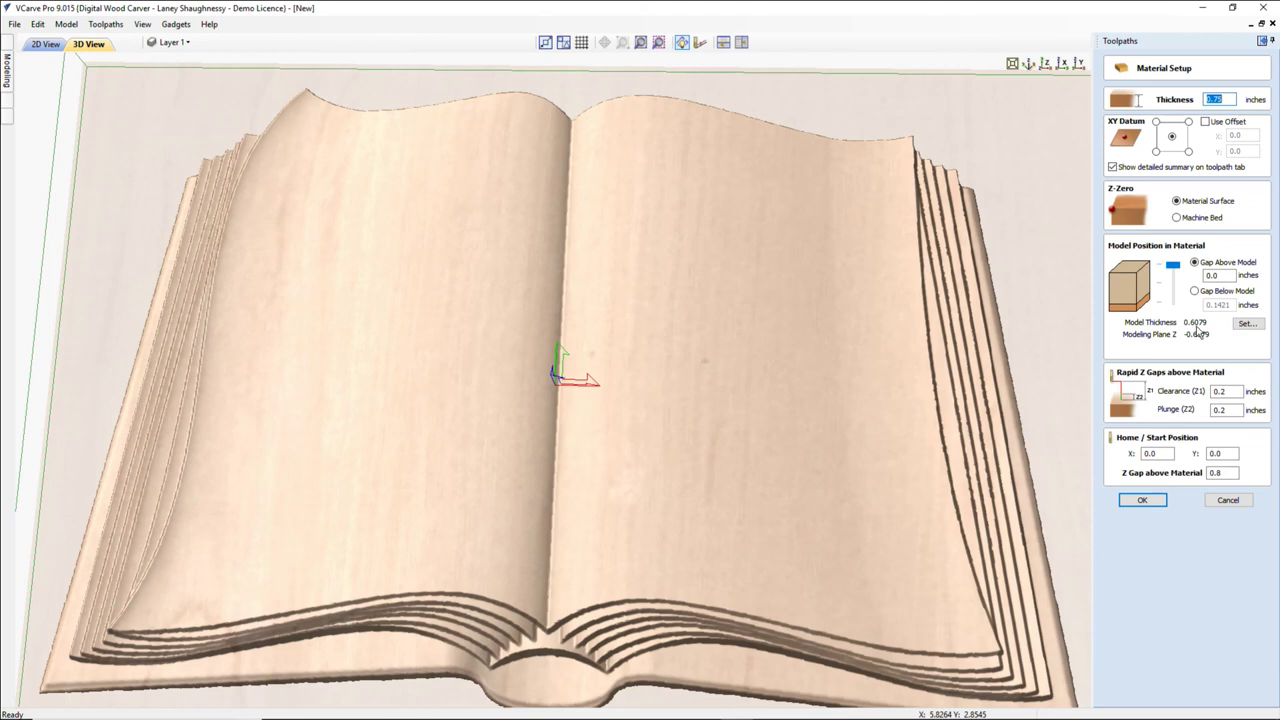
- Cancel Material Setup without changes, toggle 2D and back to 3D view, then preview toolpaths
{"action": "left_click", "coordinate": [1221, 502]}
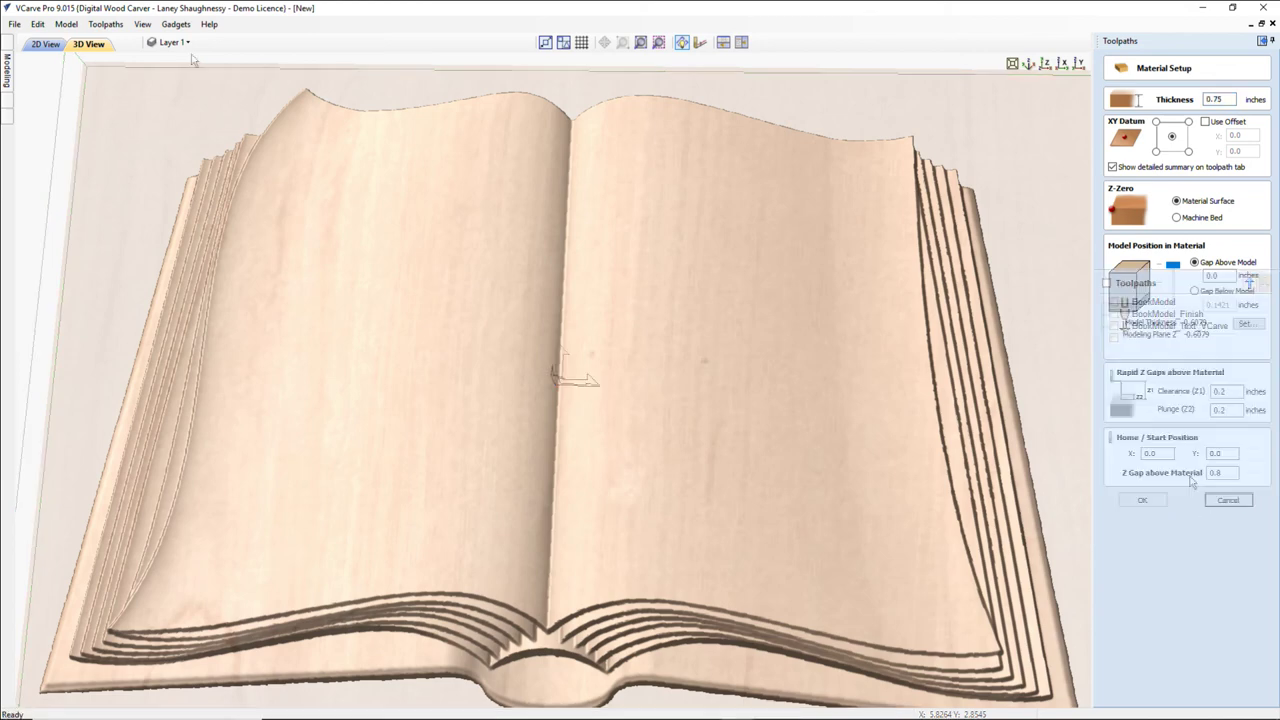
{"action": "left_click", "coordinate": [47, 44]}
{"action": "left_click", "coordinate": [92, 45]}
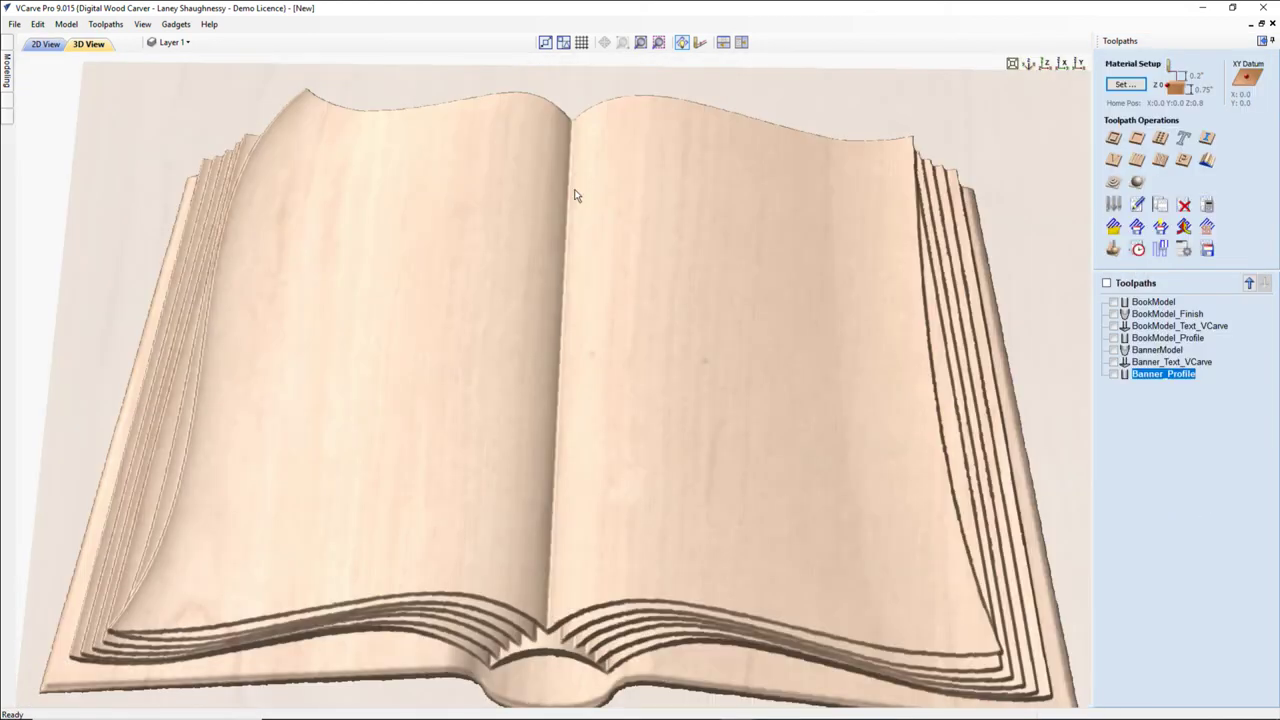
{"action": "left_click", "coordinate": [1118, 251]}
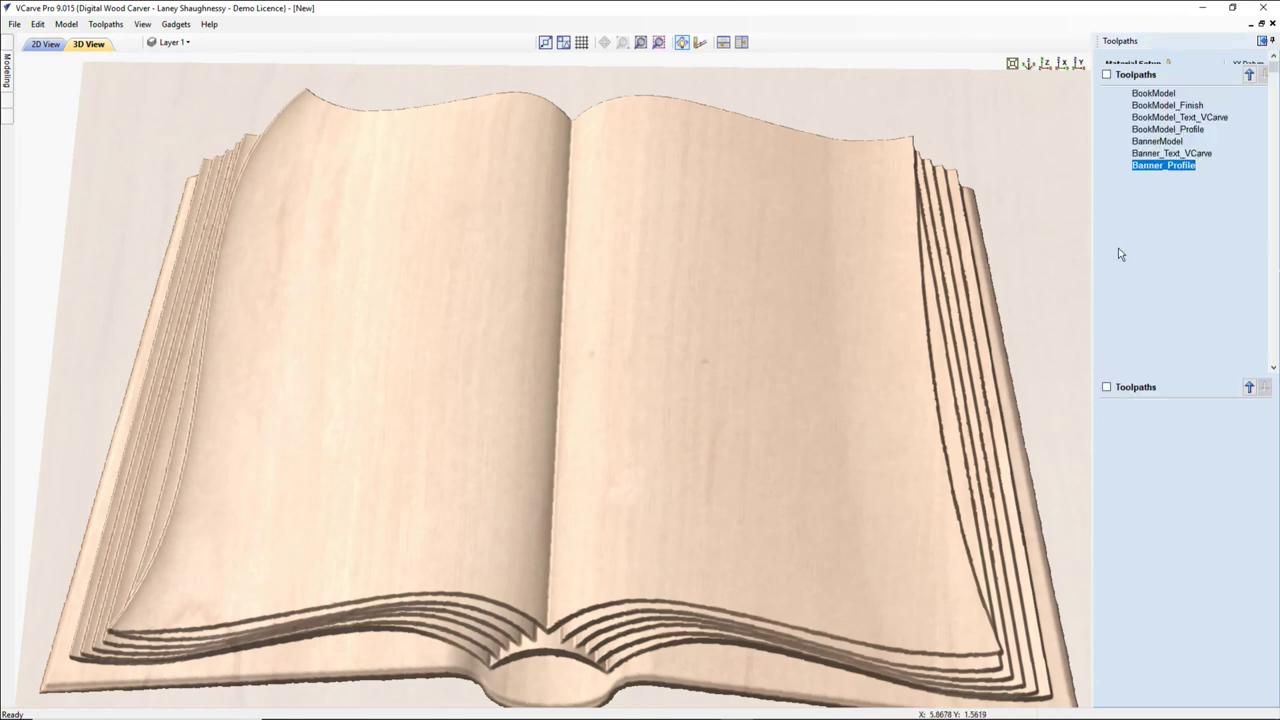